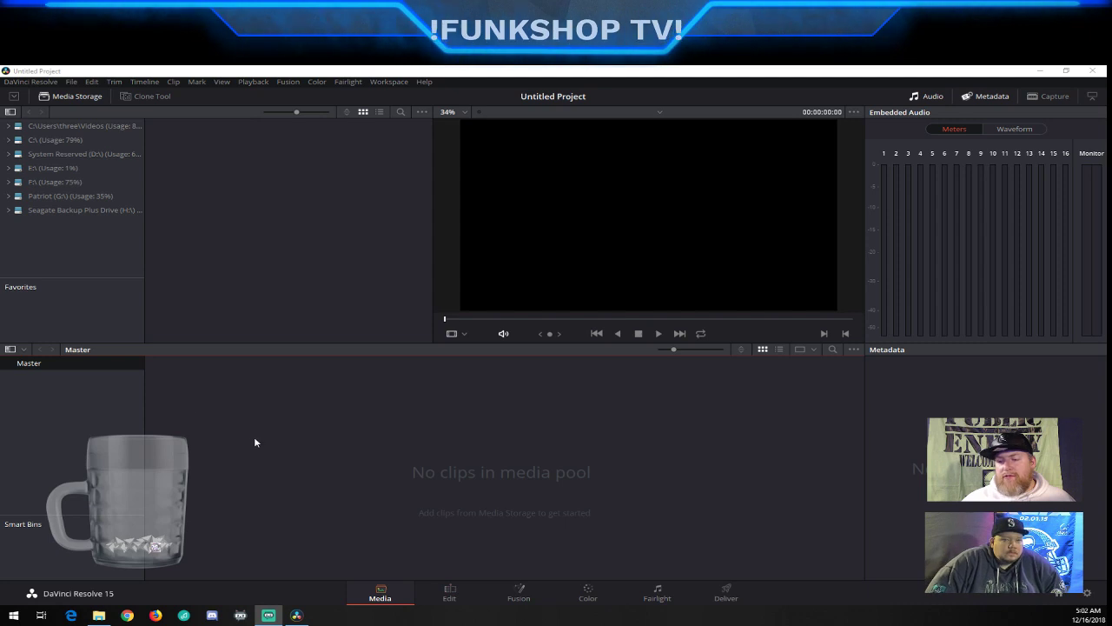
Look through the Edit, Fusion, Color, Fairlight and Deliver workspaces, then return to the Media workspace
{"action": "left_click", "coordinate": [450, 593]}
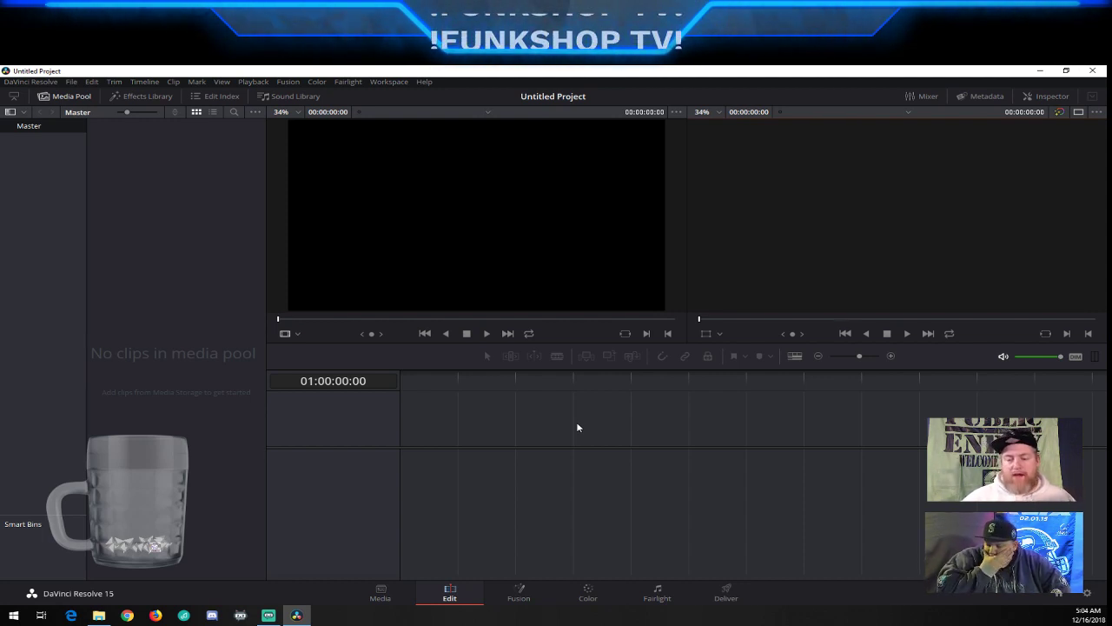
{"action": "left_click", "coordinate": [522, 595]}
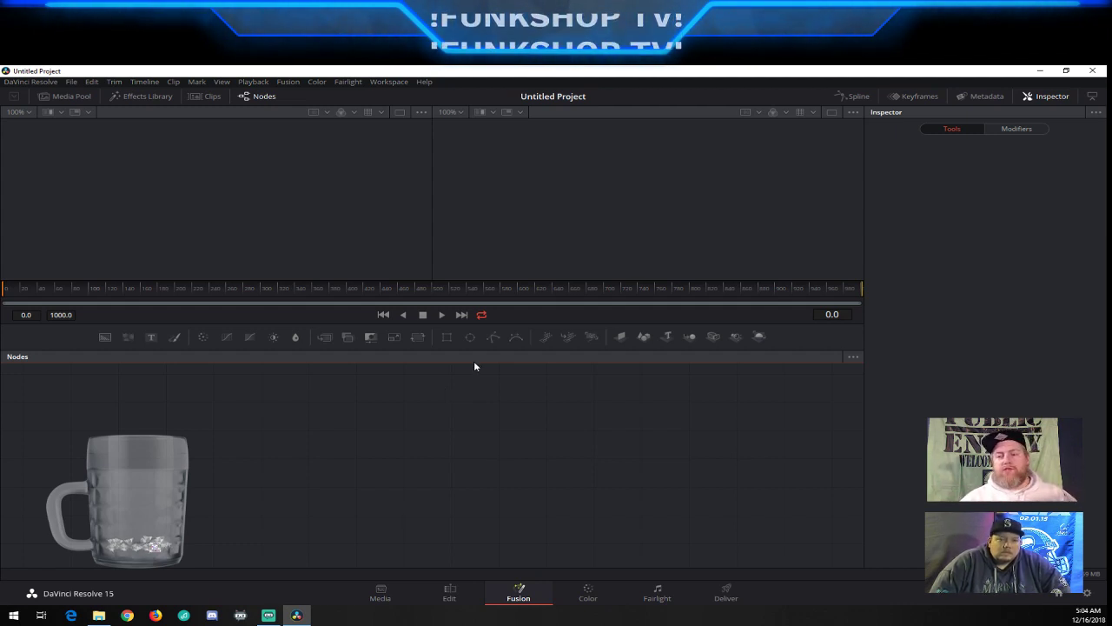
{"action": "left_click", "coordinate": [589, 595]}
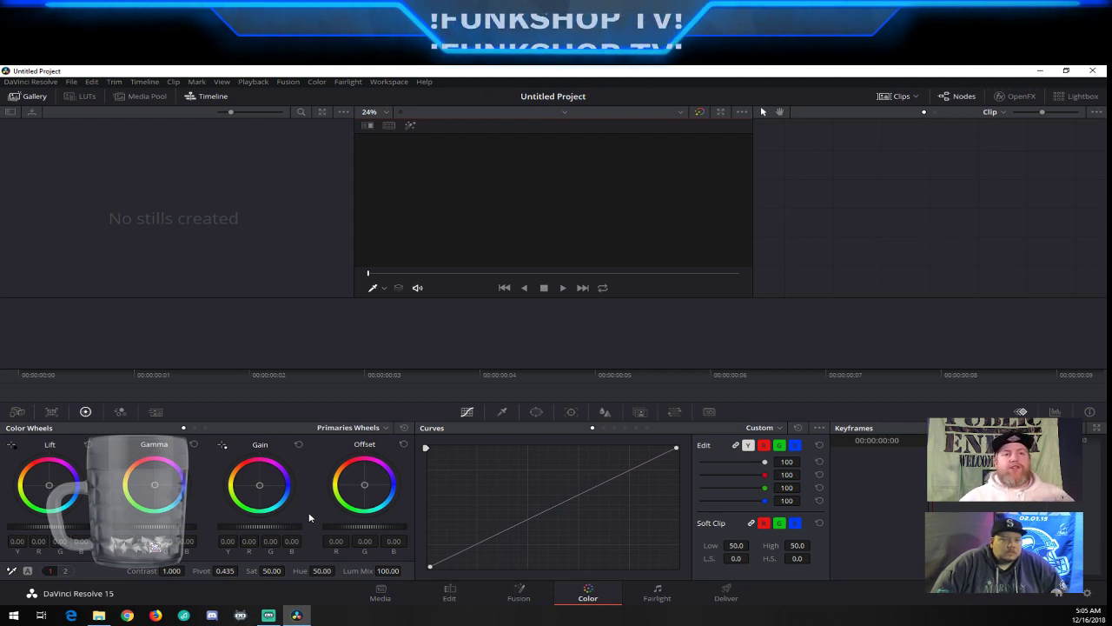
{"action": "left_click", "coordinate": [663, 597]}
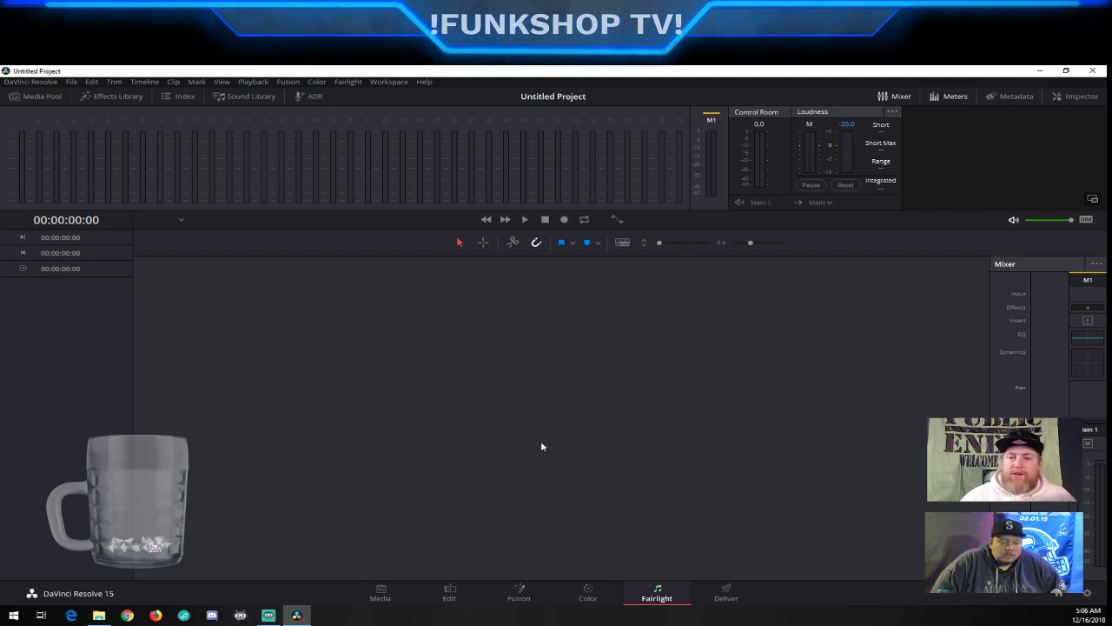
{"action": "left_click", "coordinate": [730, 598]}
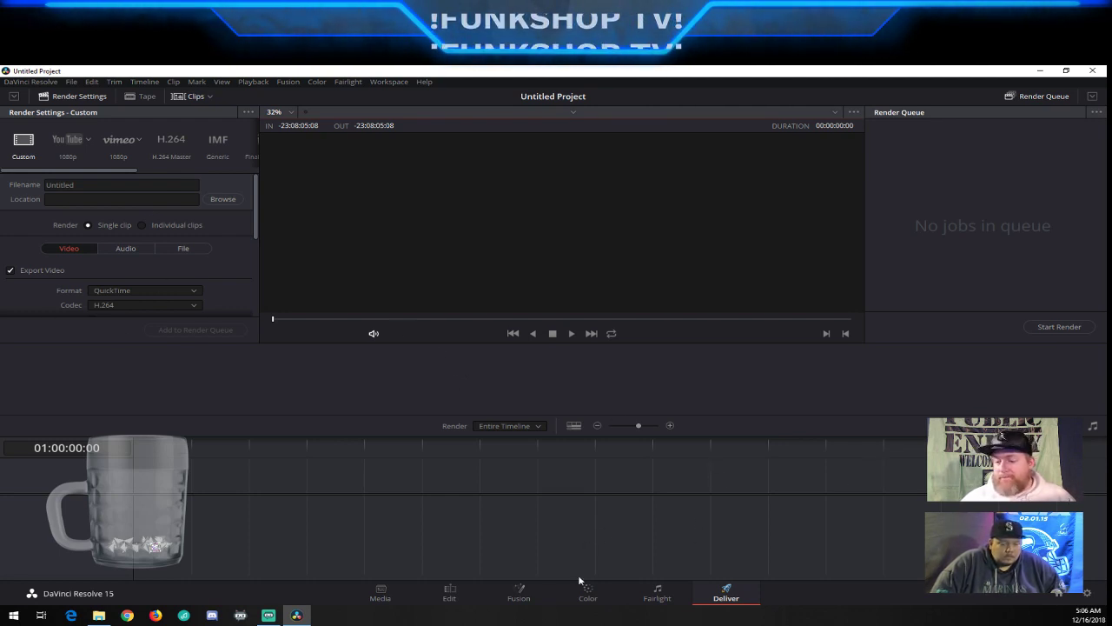
{"action": "left_click", "coordinate": [379, 592]}
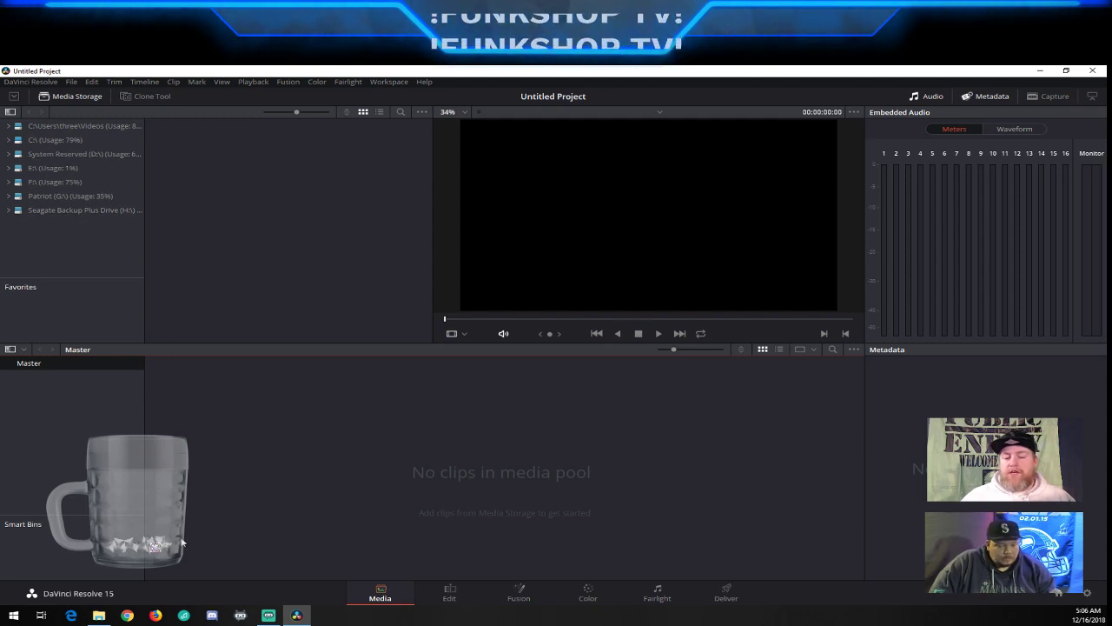
Switch to File Explorer, narrow its window to expose the media pool, and open the ASSETS folder
{"action": "left_click", "coordinate": [100, 616]}
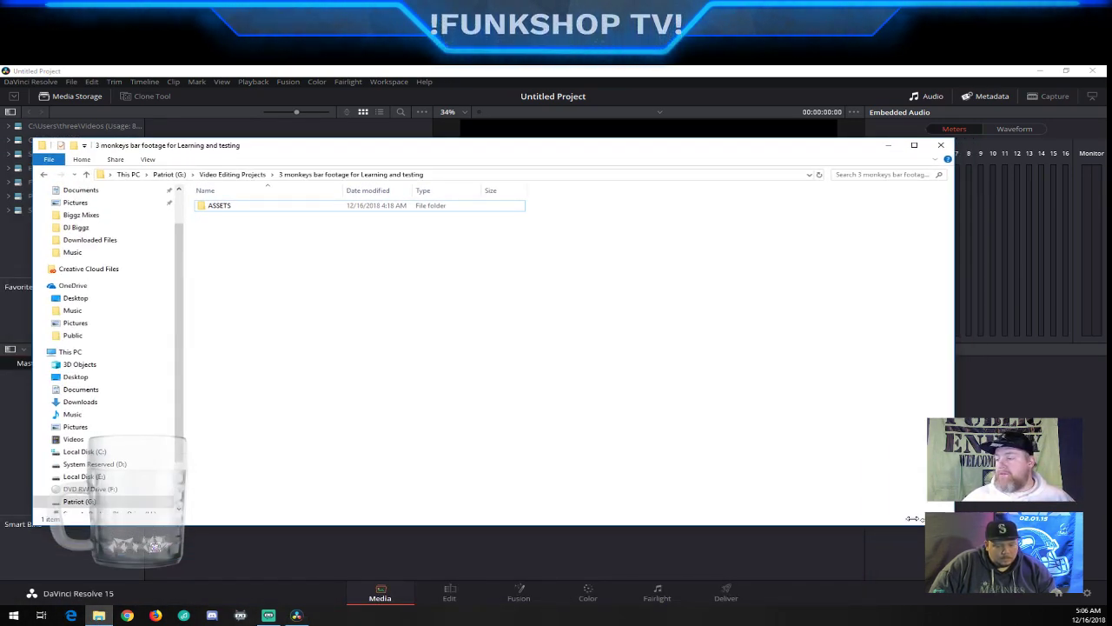
{"action": "left_click_drag", "start_coordinate": [974, 480], "coordinate": [539, 480]}
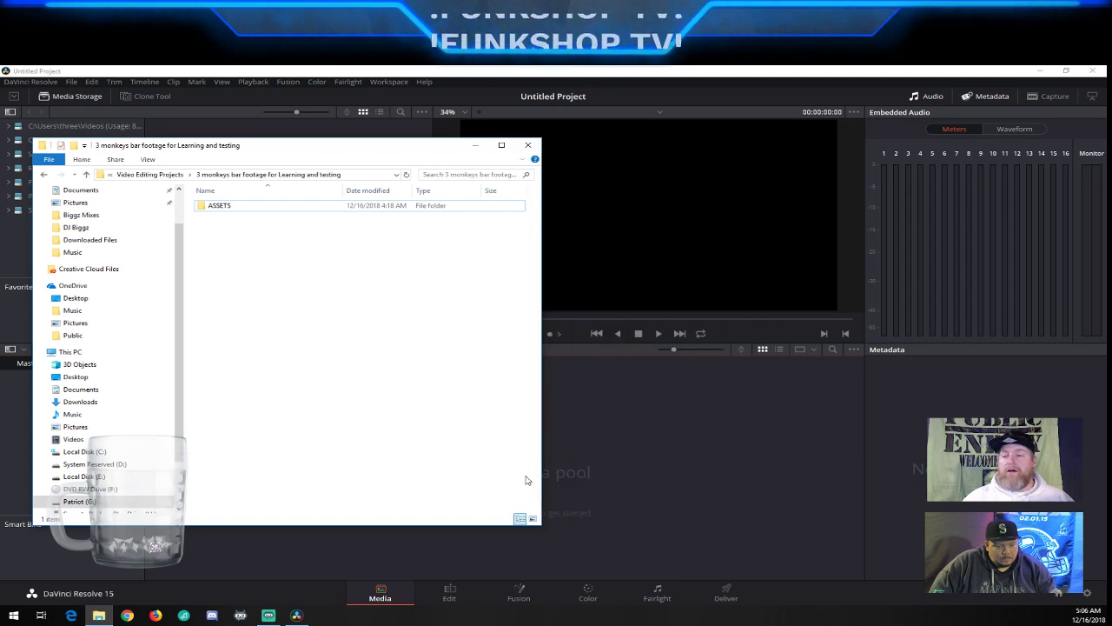
{"action": "double_click", "coordinate": [212, 210]}
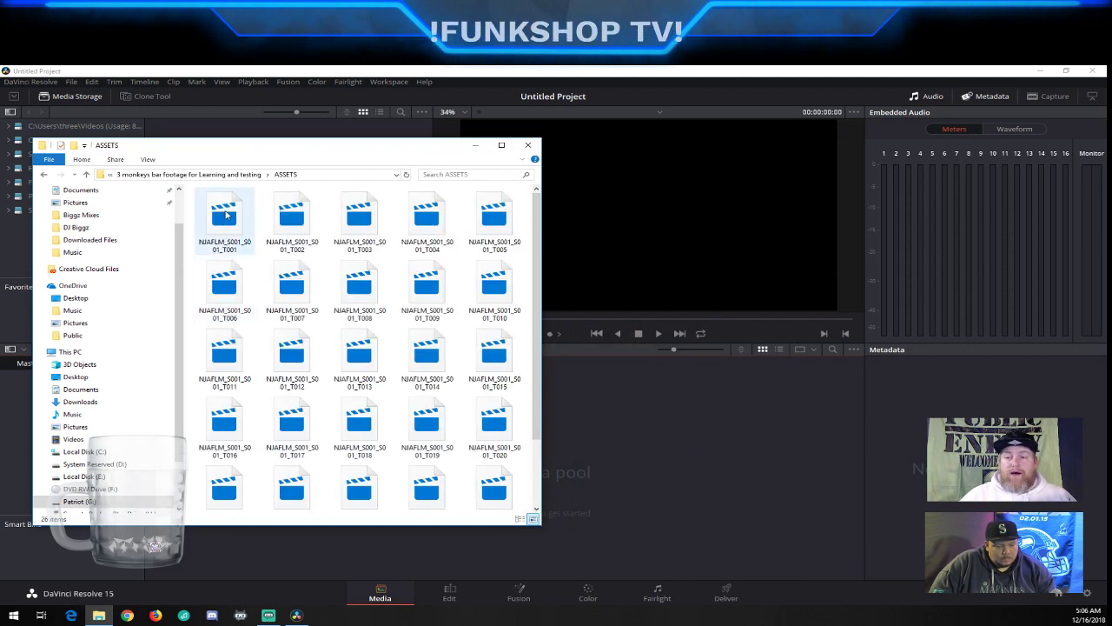
Import all video clips from the ASSETS folder into DaVinci Resolve's Master bin and close the folder window
{"action": "left_click", "coordinate": [226, 214]}
{"action": "scroll", "coordinate": [359, 357], "scroll_direction": "down", "scroll_amount": 1}
{"action": "left_click", "coordinate": [228, 417]}
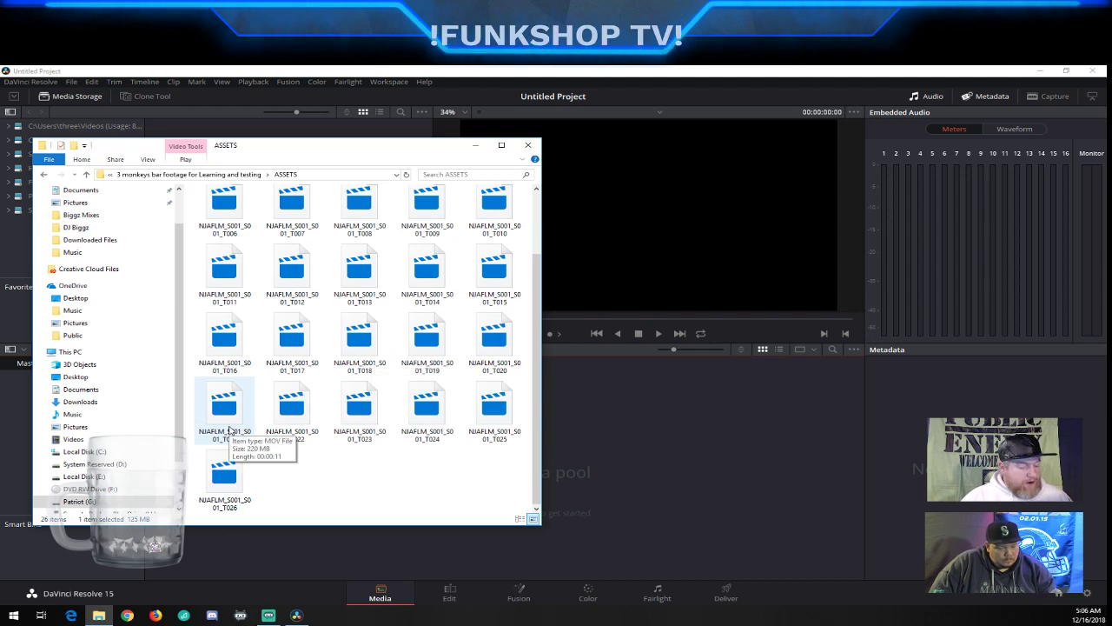
{"action": "key", "text": "ctrl+a"}
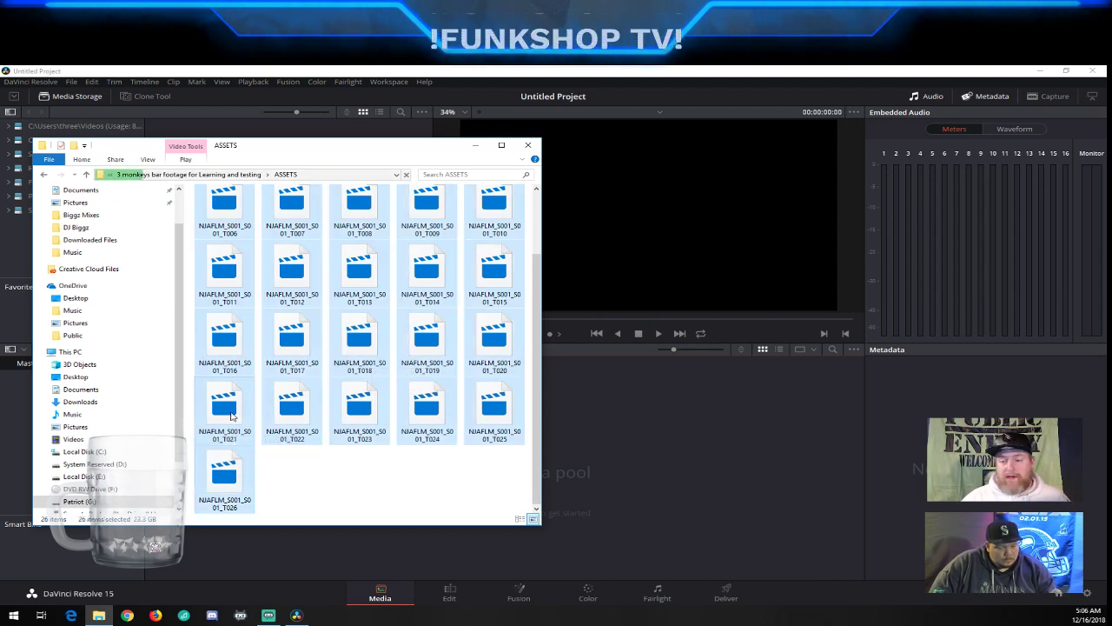
{"action": "left_click_drag", "start_coordinate": [231, 416], "coordinate": [609, 478]}
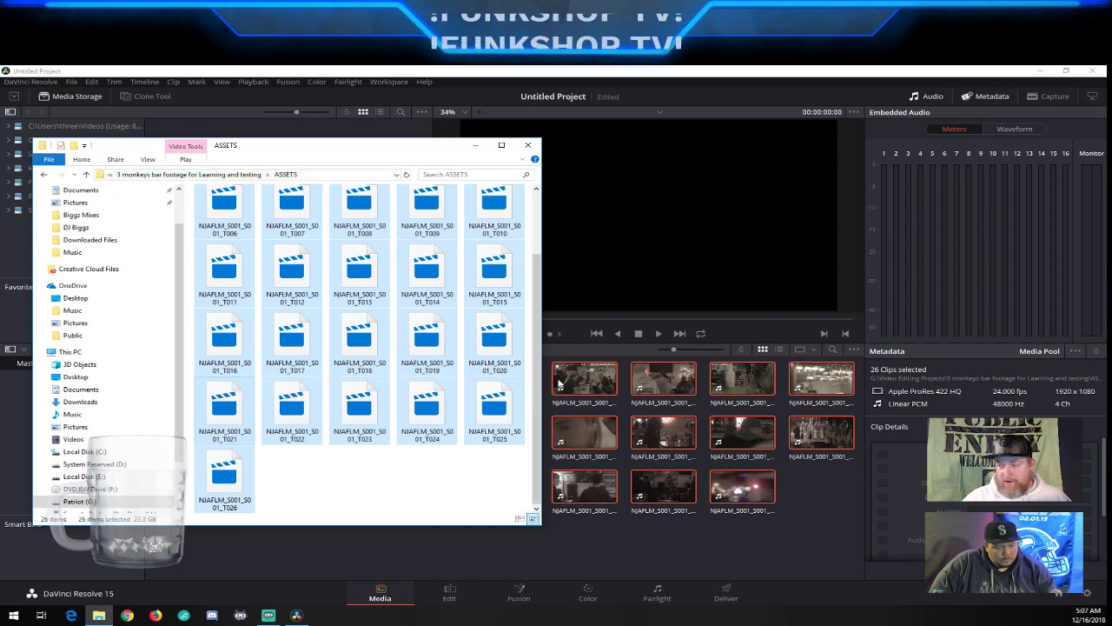
{"action": "left_click", "coordinate": [528, 146]}
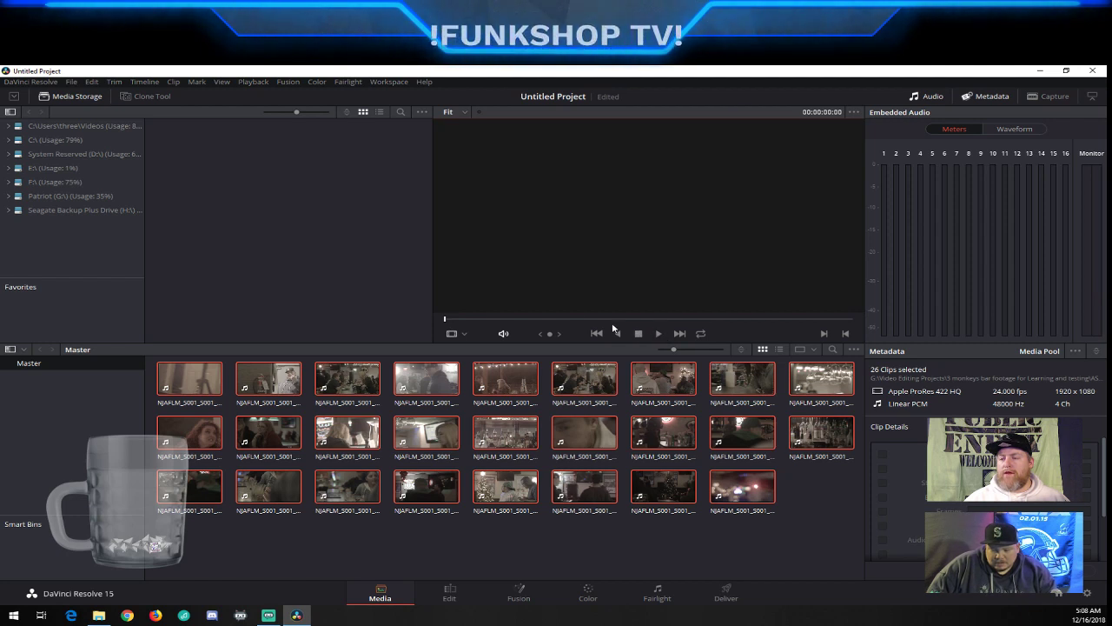
Examine the commands available for clip NJAFLM_S001_S001_T001.MOV in the media pool
{"action": "left_click", "coordinate": [456, 337]}
{"action": "left_click", "coordinate": [403, 308]}
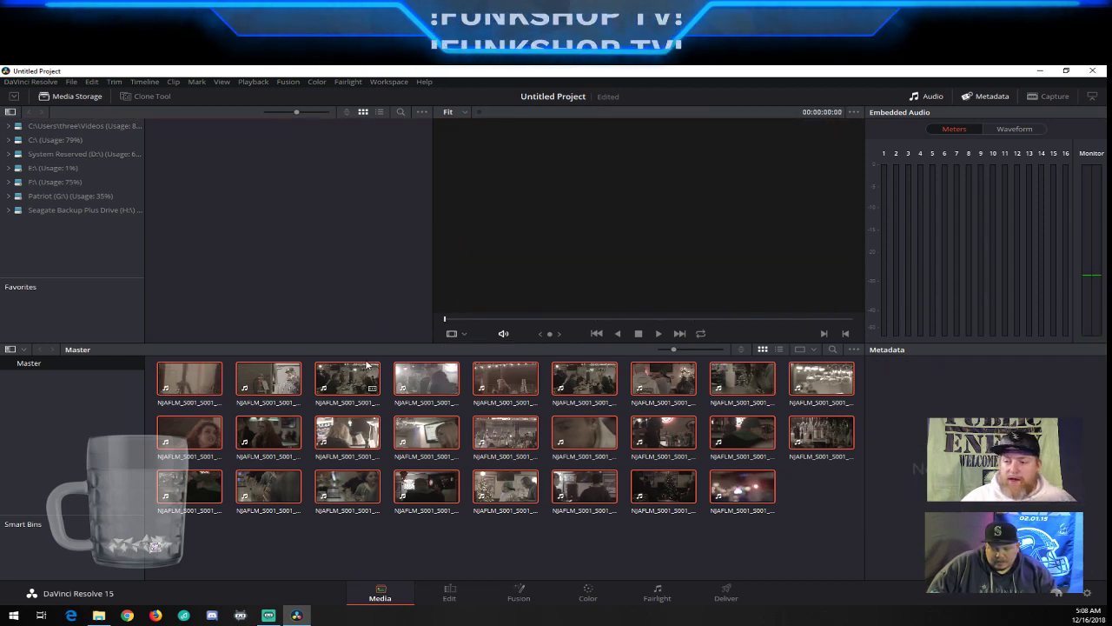
{"action": "left_click", "coordinate": [198, 386]}
{"action": "right_click", "coordinate": [197, 385]}
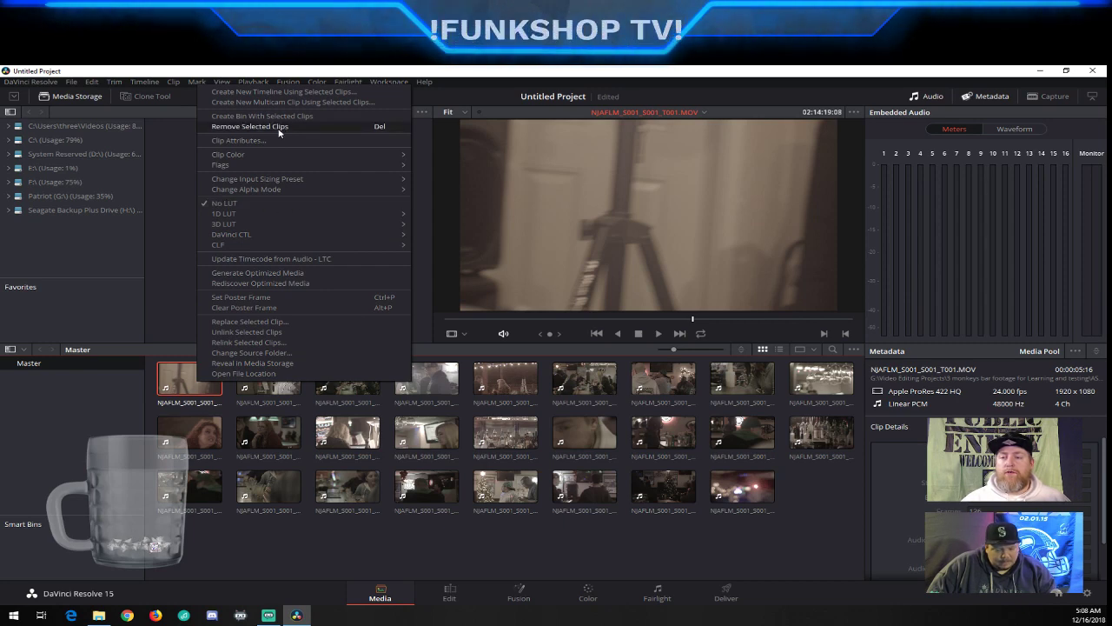
{"action": "left_click", "coordinate": [241, 536]}
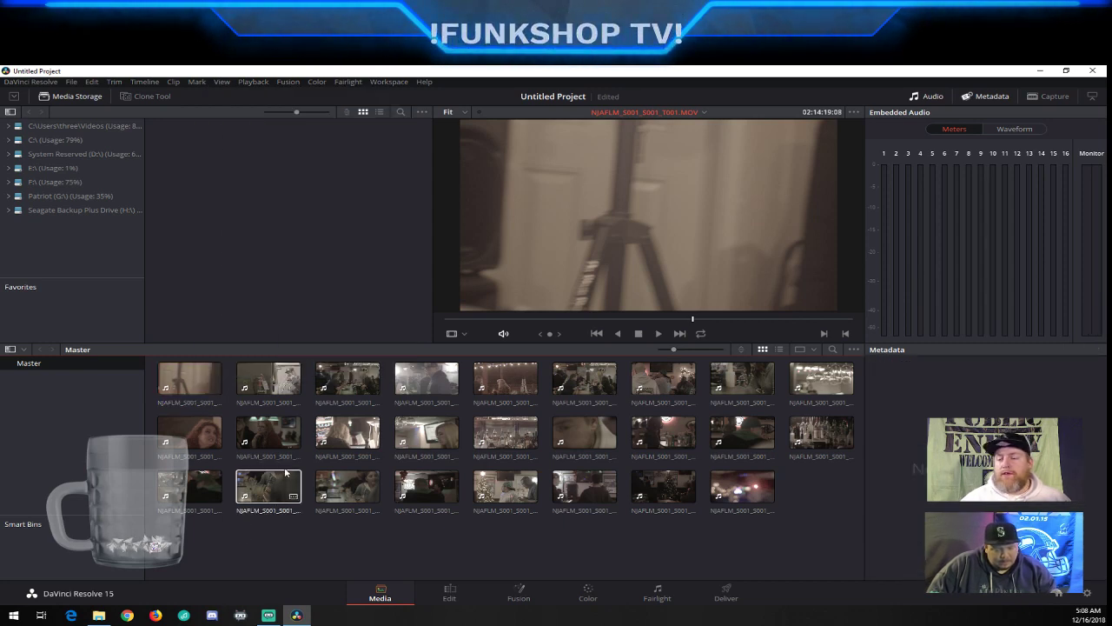
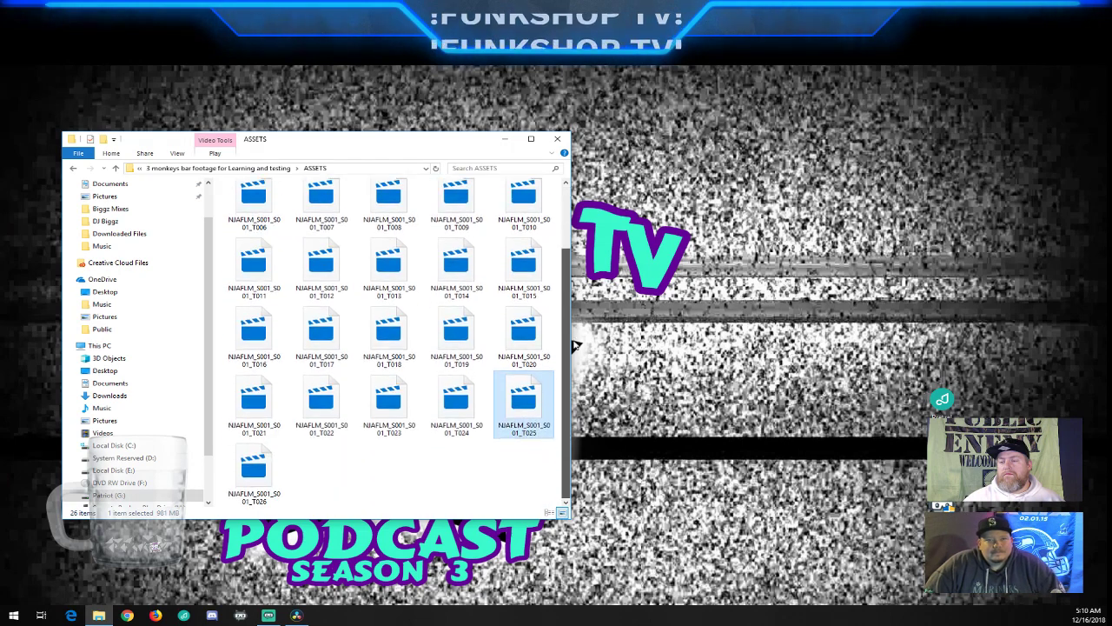
Switch back to DaVinci Resolve and browse media storage on Patriot (G:) to the ASSETS folder inside Video Editing Projects
{"action": "scroll", "coordinate": [563, 263], "scroll_direction": "up", "scroll_amount": 1}
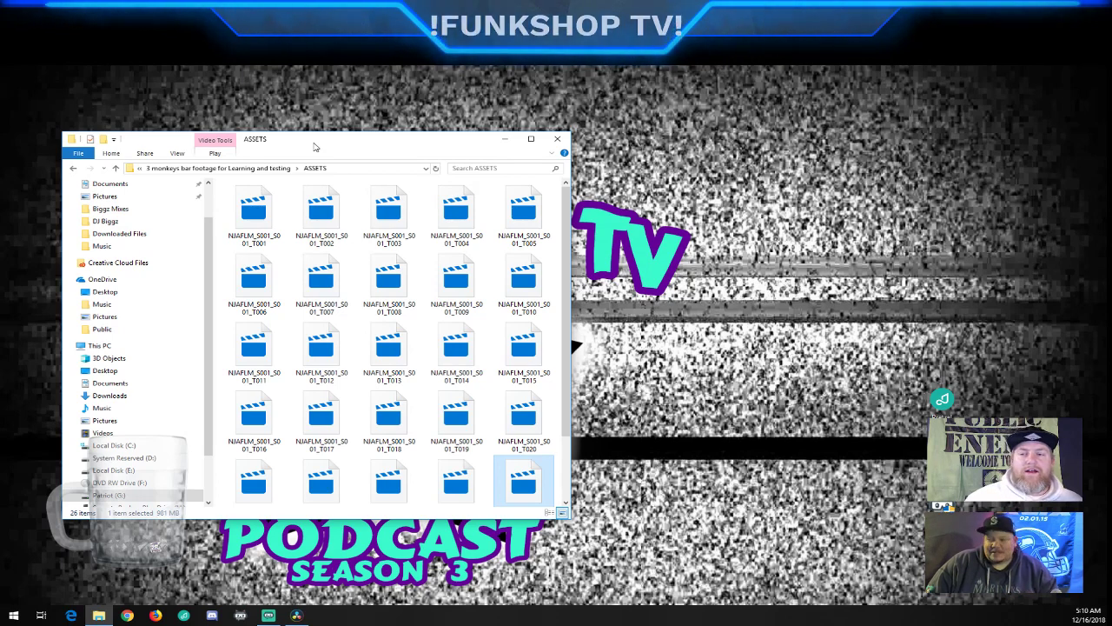
{"action": "left_click", "coordinate": [296, 616]}
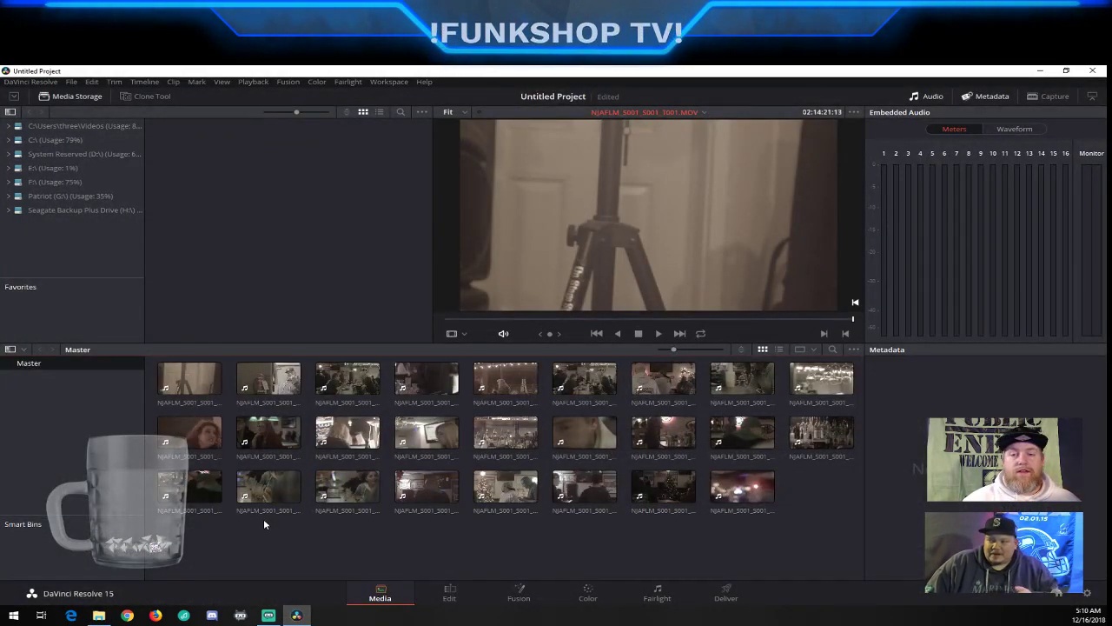
{"action": "left_click", "coordinate": [9, 196]}
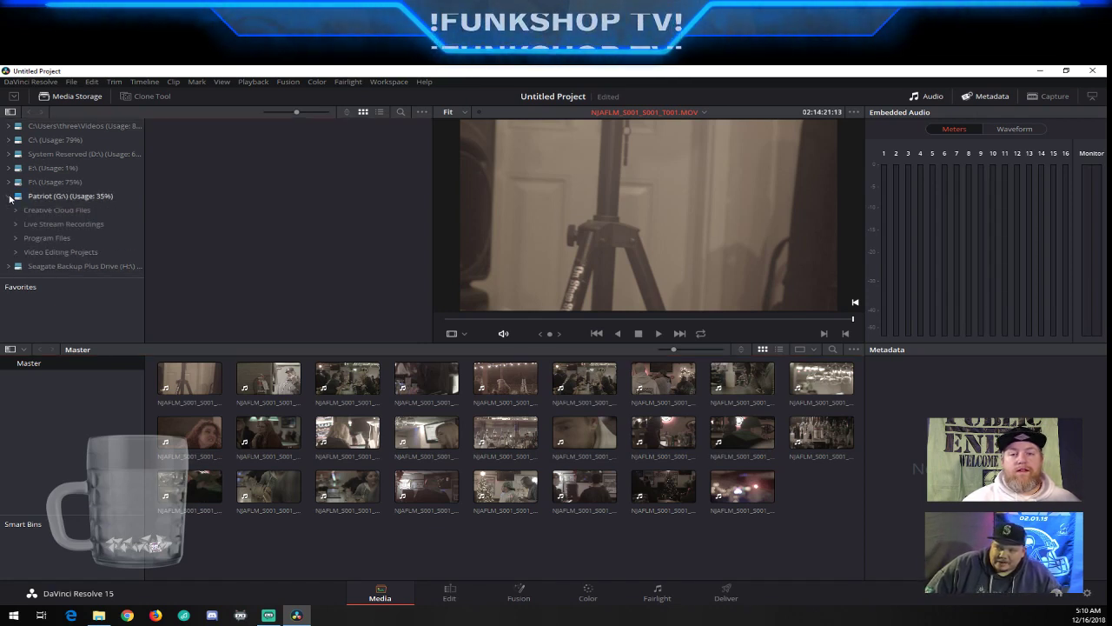
{"action": "left_click", "coordinate": [26, 254]}
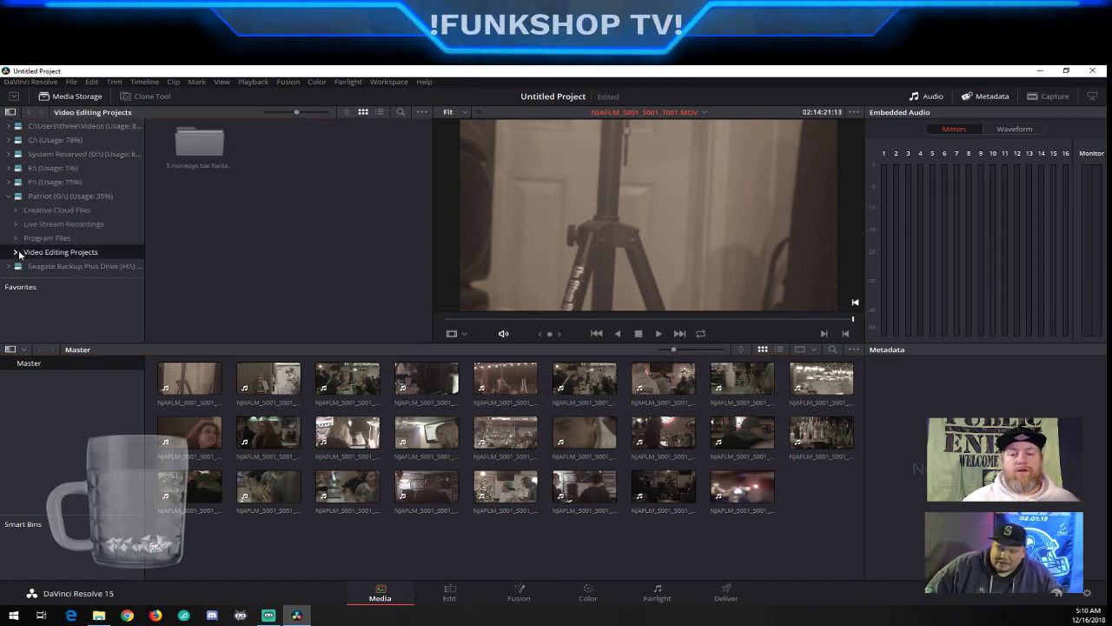
{"action": "double_click", "coordinate": [207, 146]}
{"action": "double_click", "coordinate": [207, 146]}
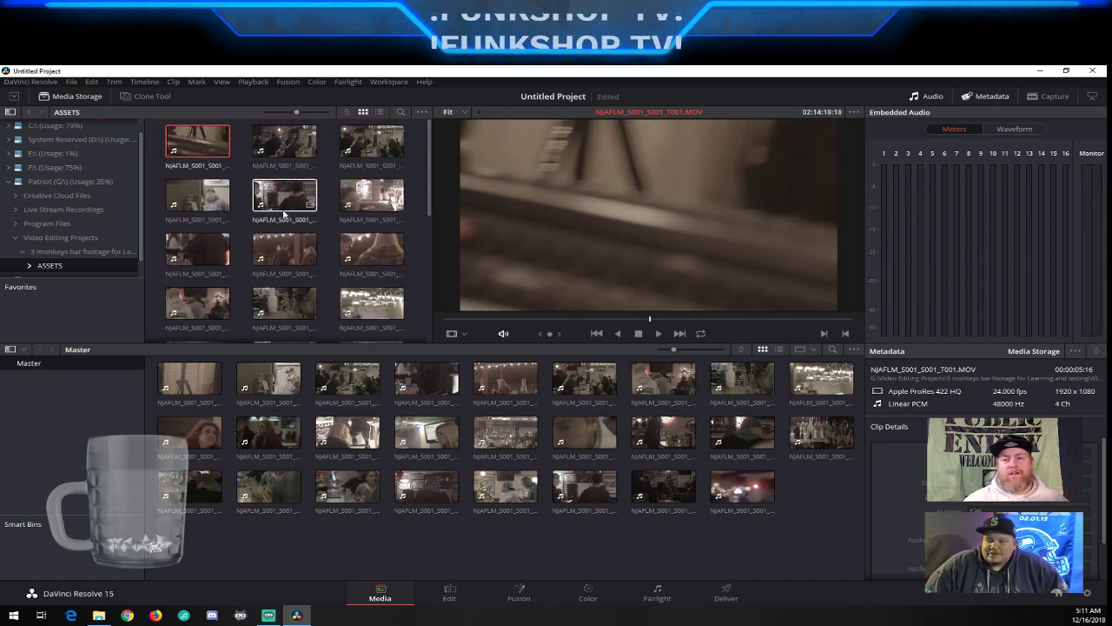
{"action": "right_click", "coordinate": [184, 137]}
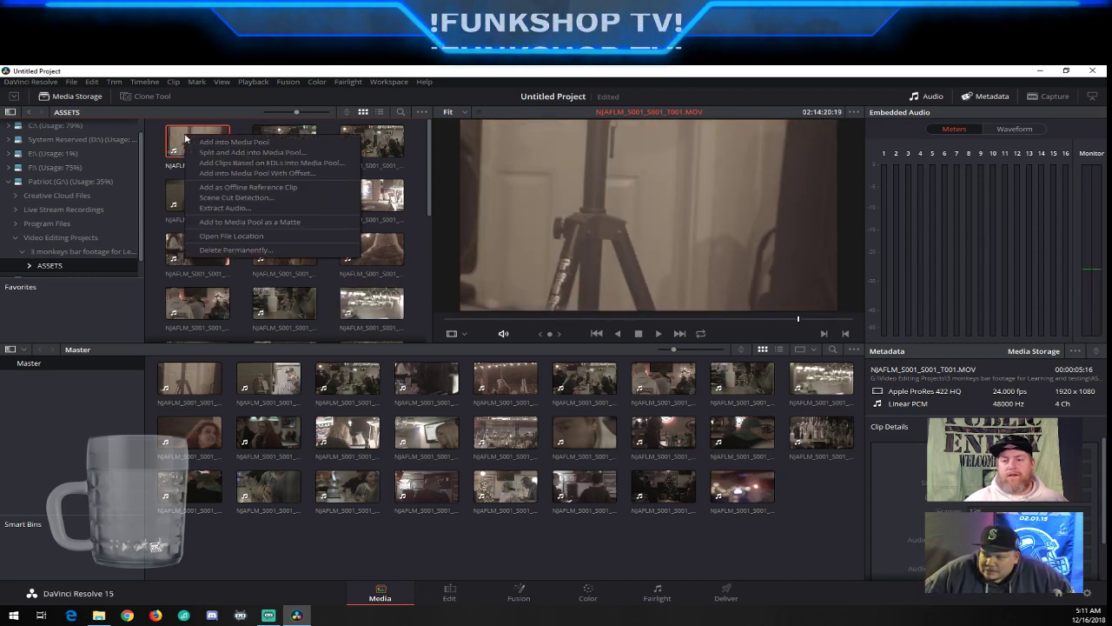
{"action": "left_click", "coordinate": [287, 252]}
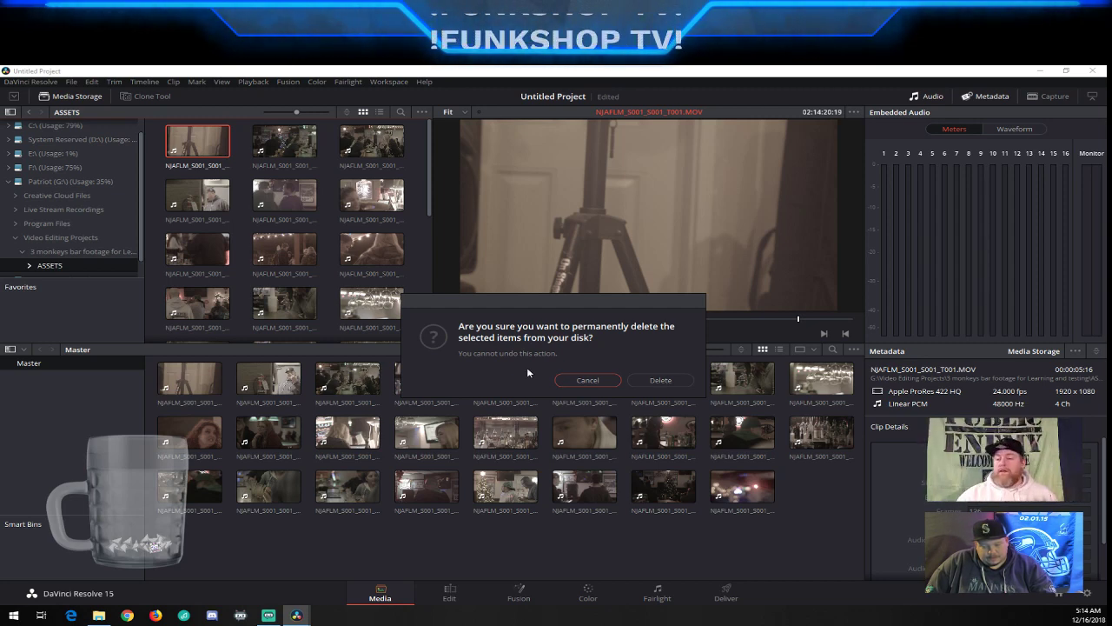
{"action": "left_click", "coordinate": [589, 381]}
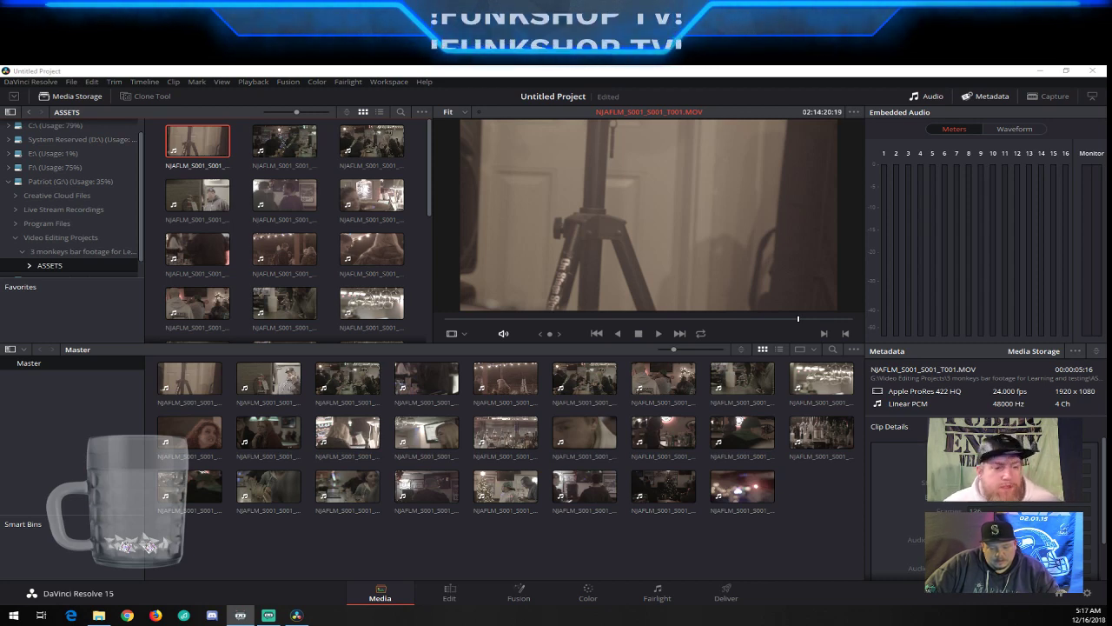
Switch to Streamlabs Chatbot to check its console, then minimize it to return to DaVinci Resolve
{"action": "left_click", "coordinate": [240, 615]}
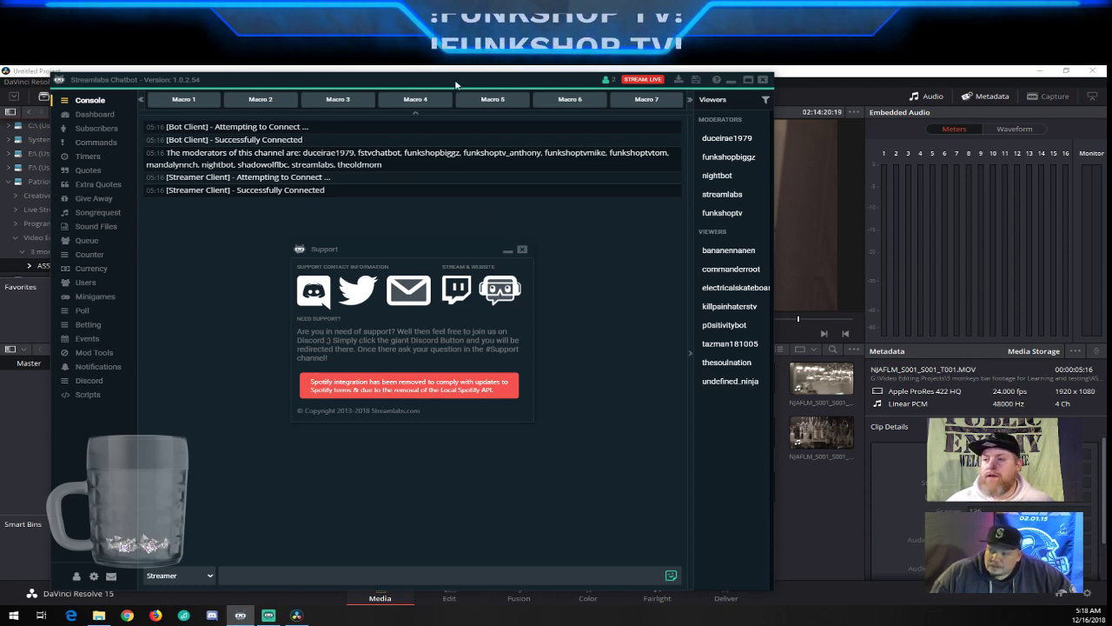
{"action": "mouse_move", "coordinate": [452, 85]}
{"action": "left_mouse_down"}
{"action": "mouse_move", "coordinate": [513, 96]}
{"action": "mouse_move", "coordinate": [459, 90]}
{"action": "left_mouse_up"}
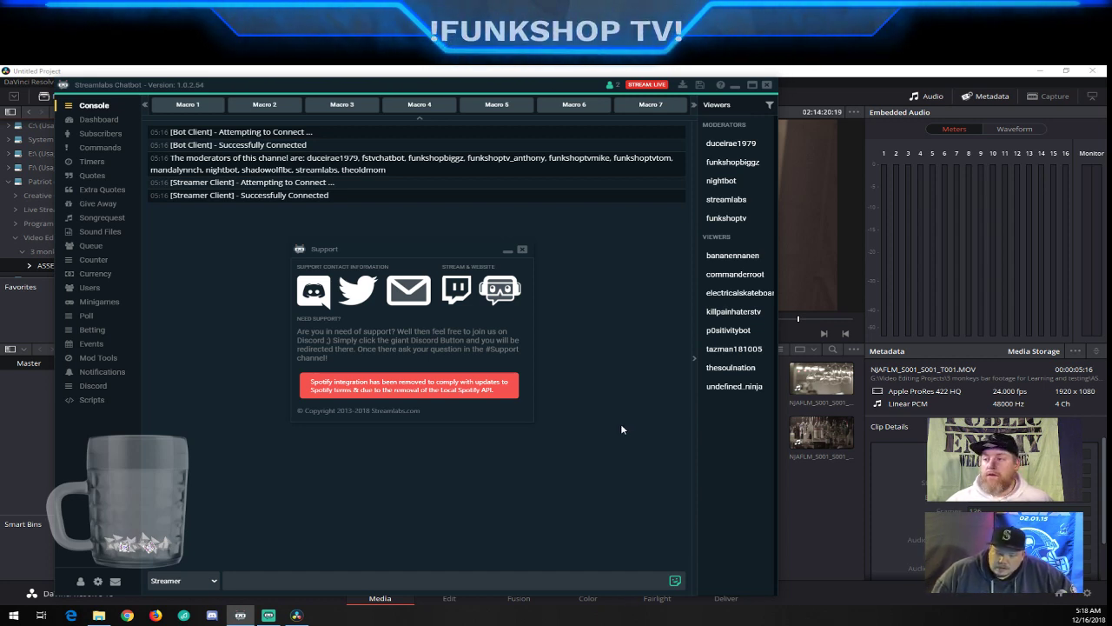
{"action": "left_click", "coordinate": [734, 85]}
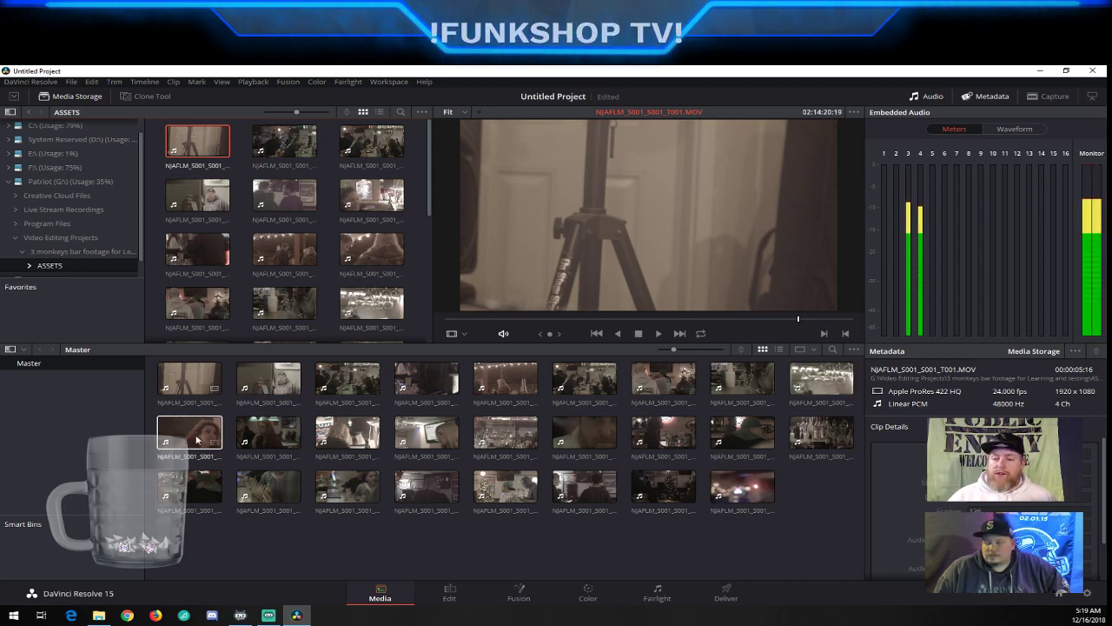
Preview imported clips T004, T002, T007, T008 and T013 from the Master bin and review their metadata
{"action": "left_click", "coordinate": [276, 382]}
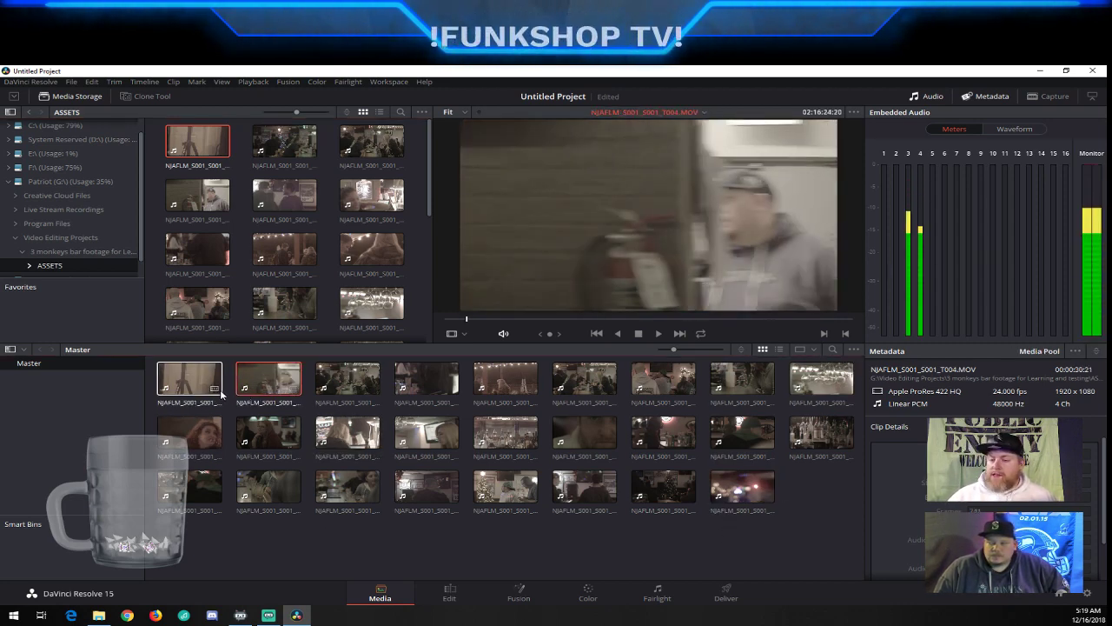
{"action": "left_click", "coordinate": [279, 143]}
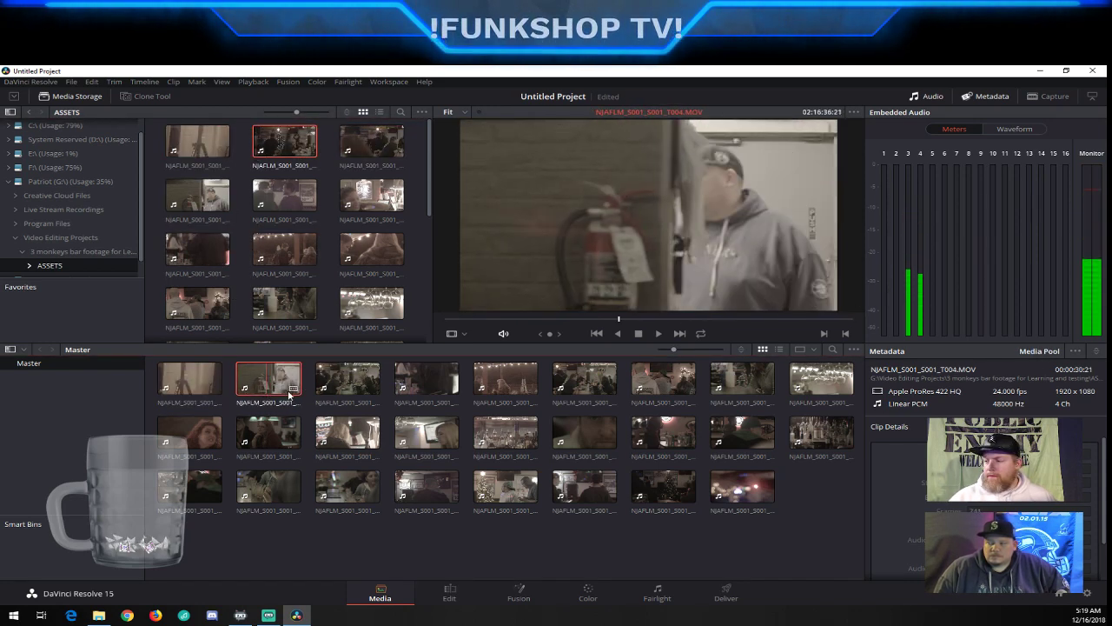
{"action": "left_click", "coordinate": [347, 380]}
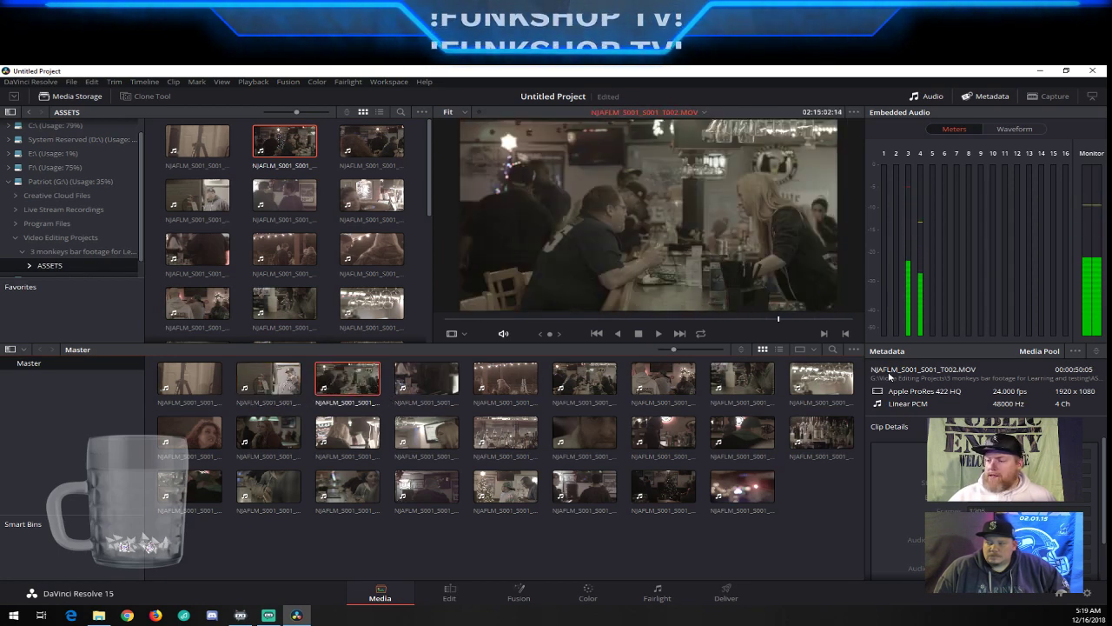
{"action": "left_click", "coordinate": [424, 397]}
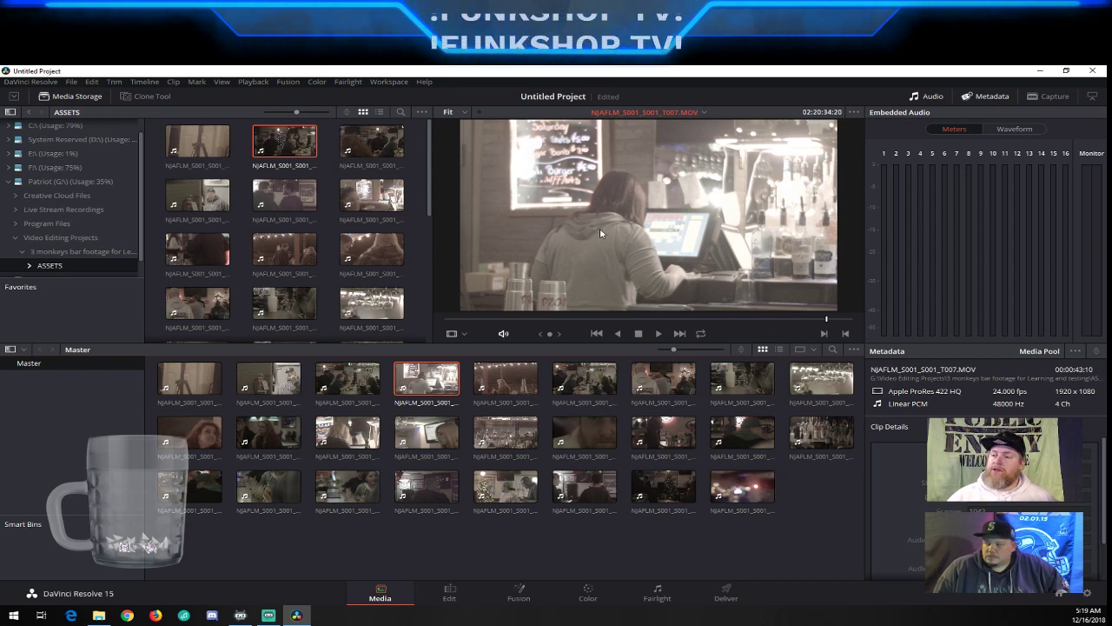
{"action": "left_click", "coordinate": [476, 377]}
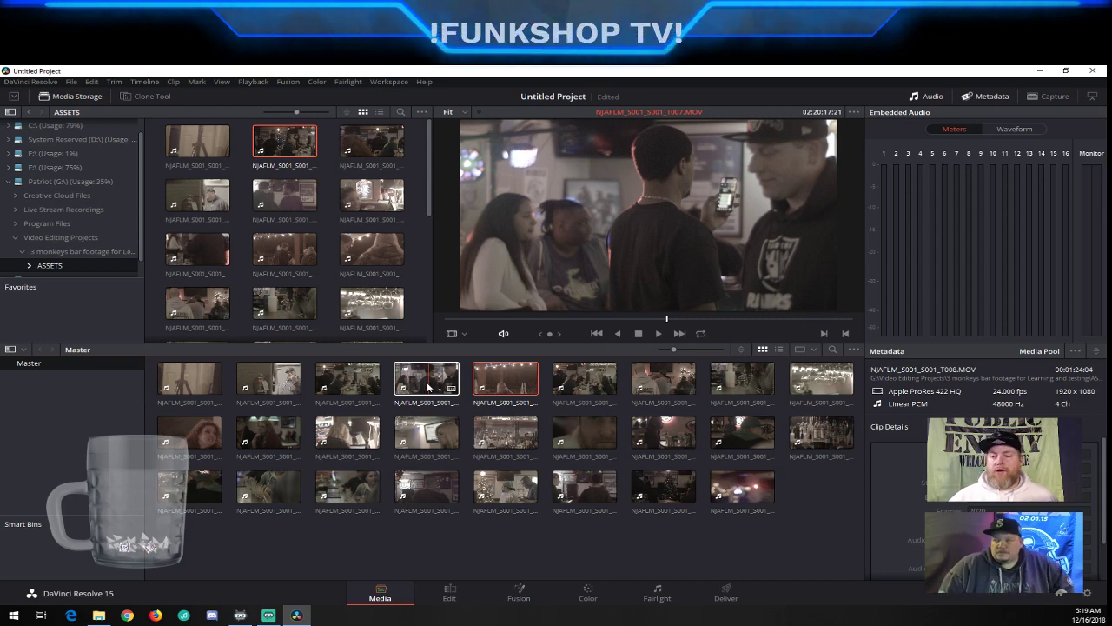
{"action": "left_click", "coordinate": [426, 432]}
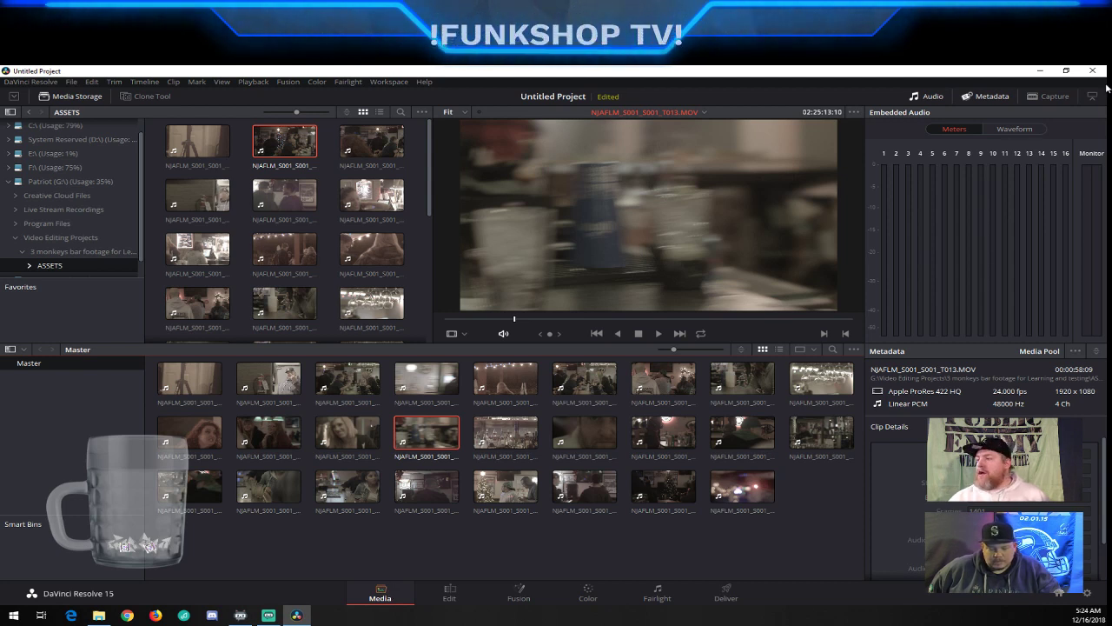
Review the viewer's display options, and hide and restore the Audio and Metadata panels in the Media workspace
{"action": "left_click", "coordinate": [855, 112]}
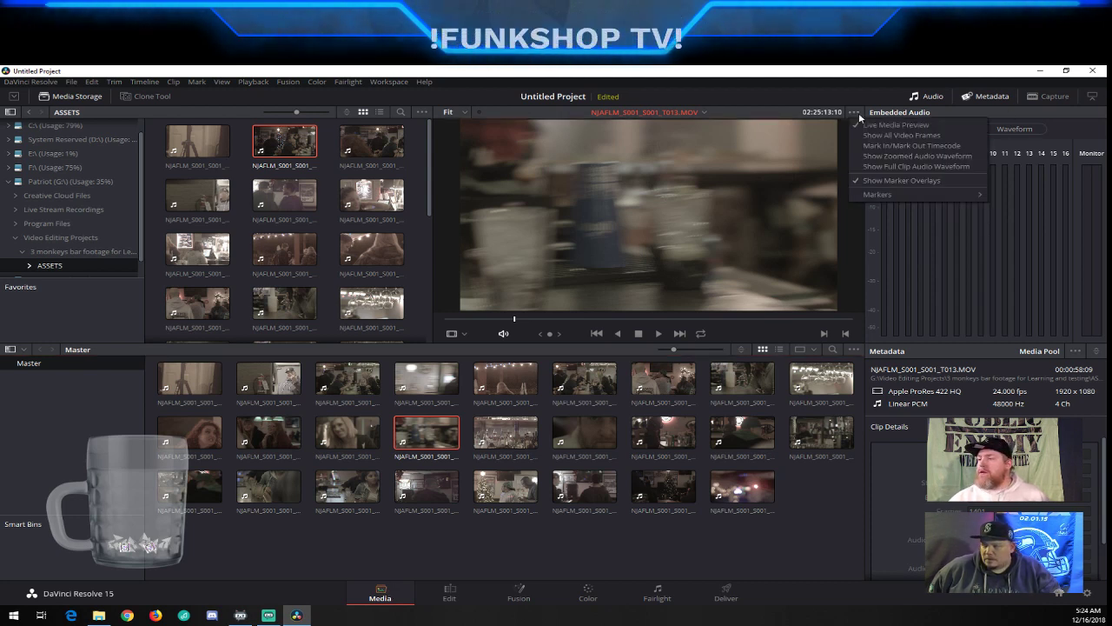
{"action": "left_click", "coordinate": [879, 115]}
{"action": "left_click", "coordinate": [936, 99]}
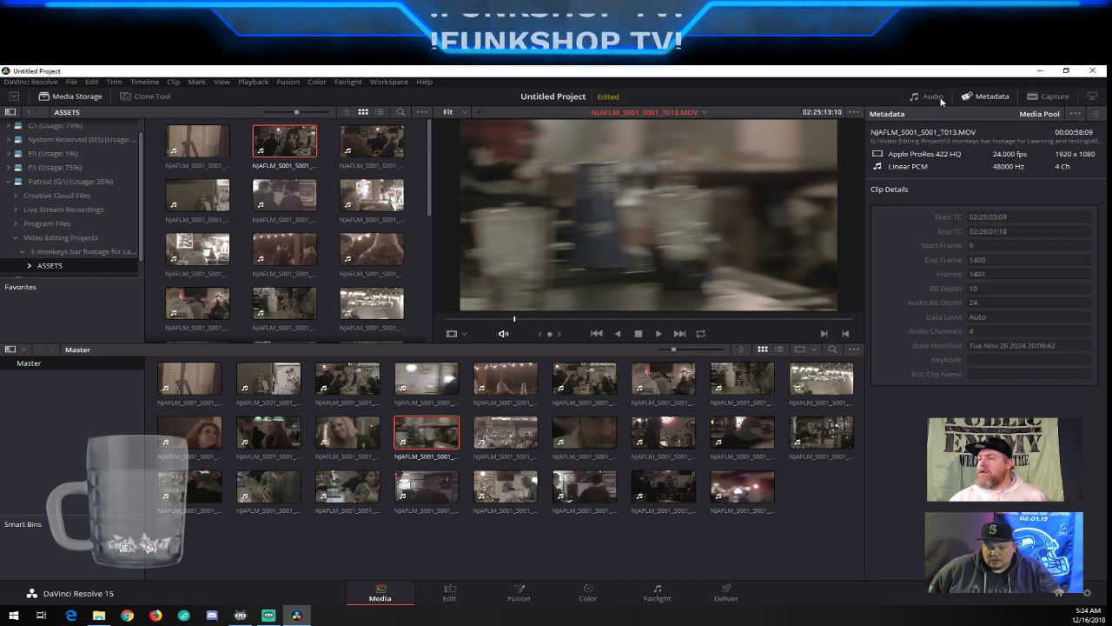
{"action": "left_click", "coordinate": [939, 98]}
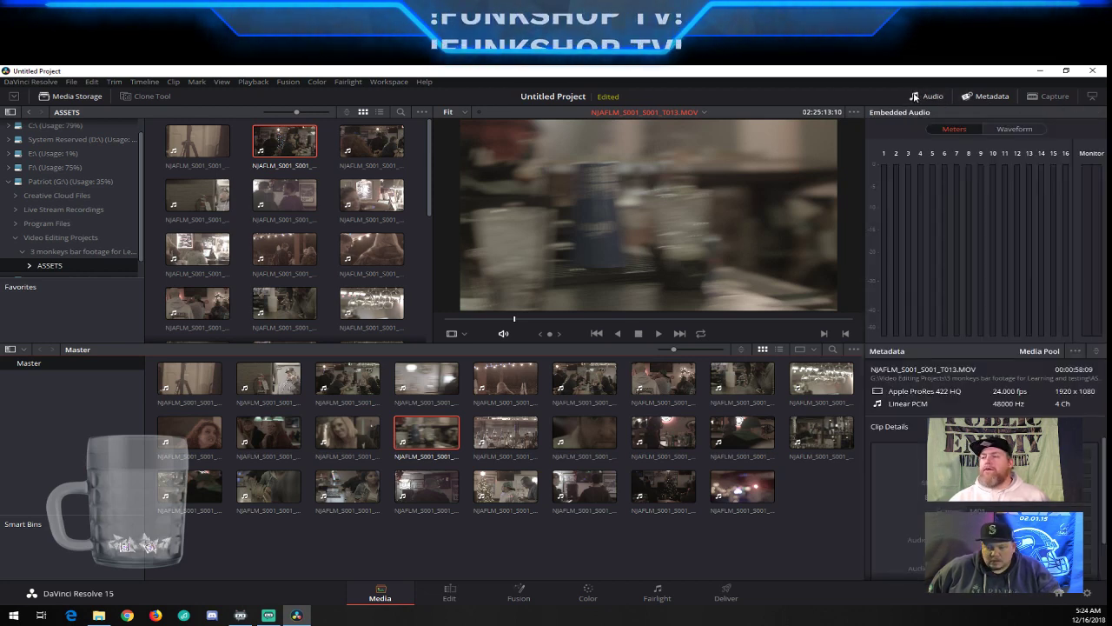
{"action": "left_click", "coordinate": [967, 97]}
{"action": "left_click", "coordinate": [967, 96]}
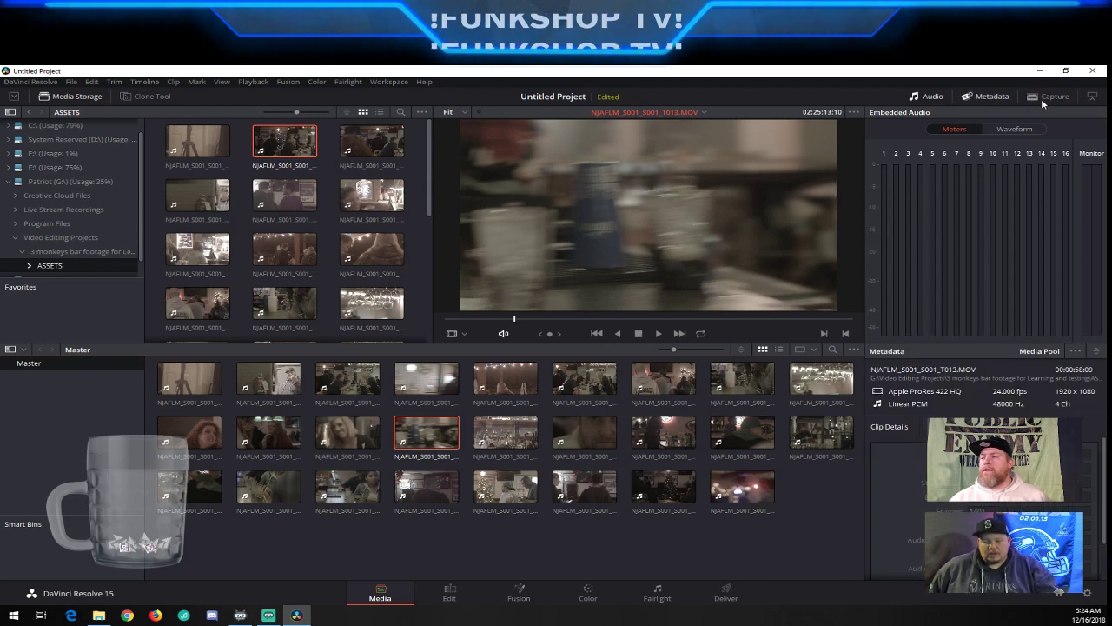
Show the Capture panel and examine its Video Capture view
{"action": "left_click", "coordinate": [1044, 98]}
{"action": "left_click", "coordinate": [1043, 98]}
{"action": "left_click", "coordinate": [1044, 98]}
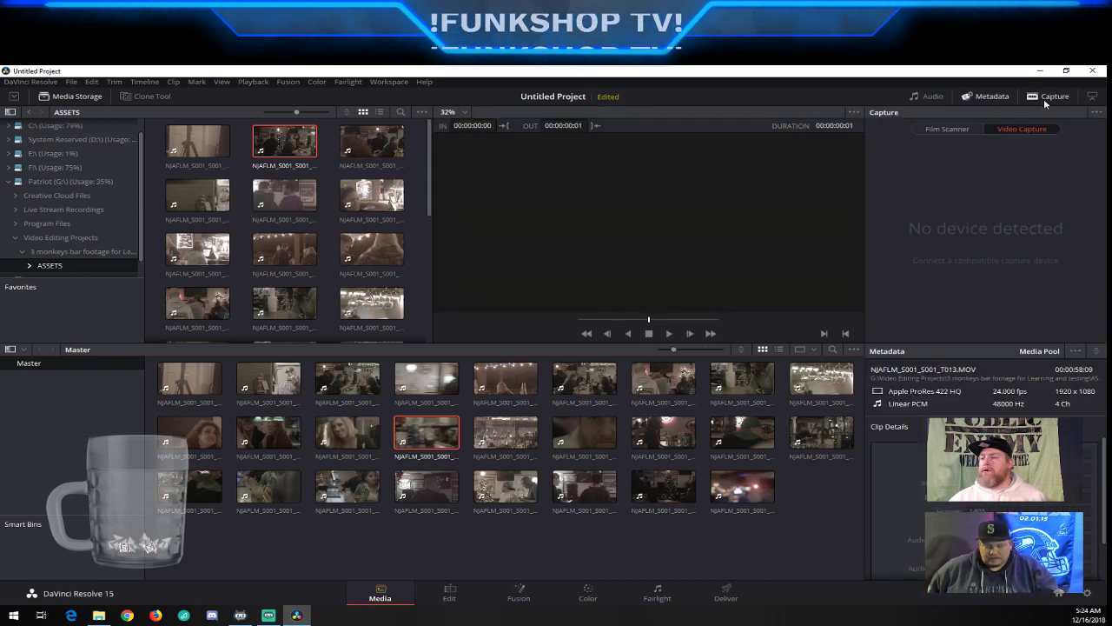
{"action": "left_click", "coordinate": [1044, 98]}
{"action": "left_click", "coordinate": [1045, 98]}
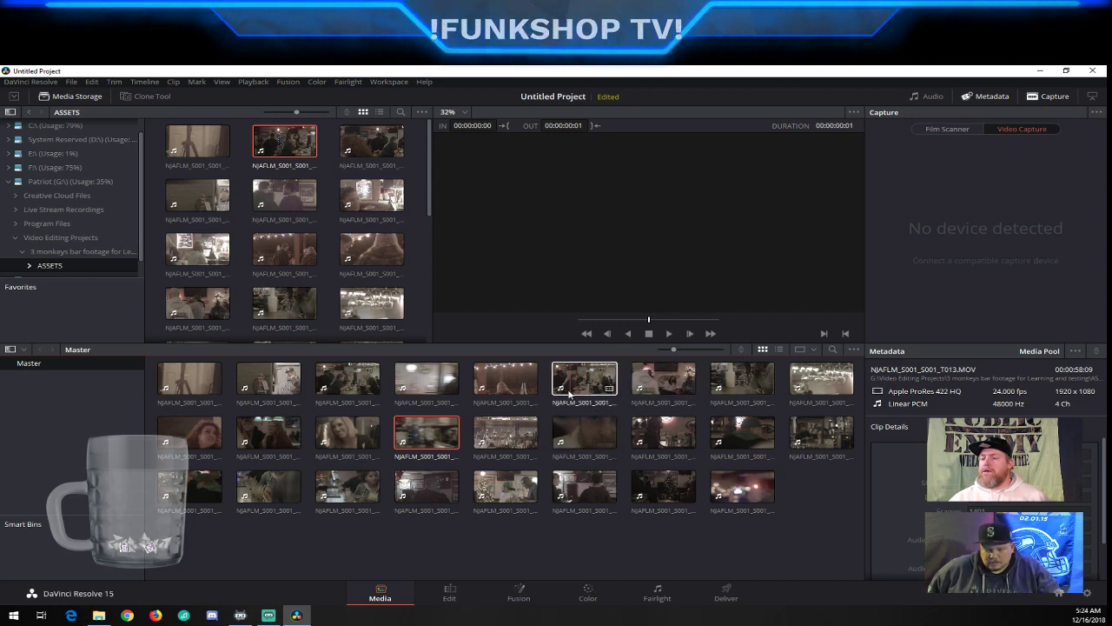
Hide the Capture panel and restore the embedded audio meters above the clip metadata
{"action": "left_click", "coordinate": [934, 96]}
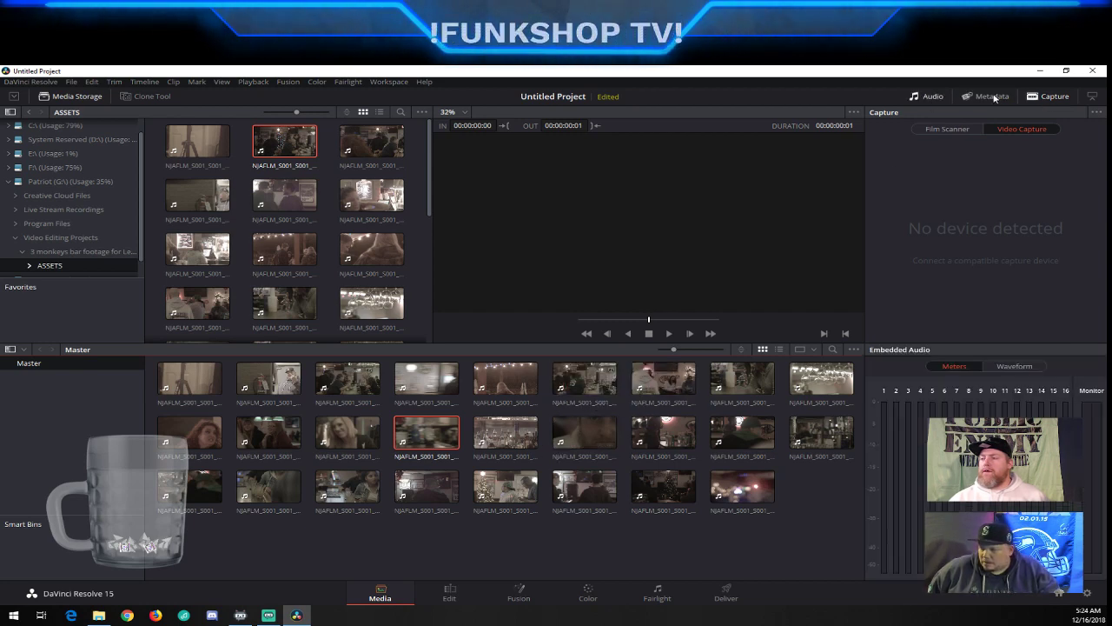
{"action": "left_click", "coordinate": [1007, 98]}
{"action": "left_click", "coordinate": [1045, 97]}
{"action": "left_click", "coordinate": [934, 96]}
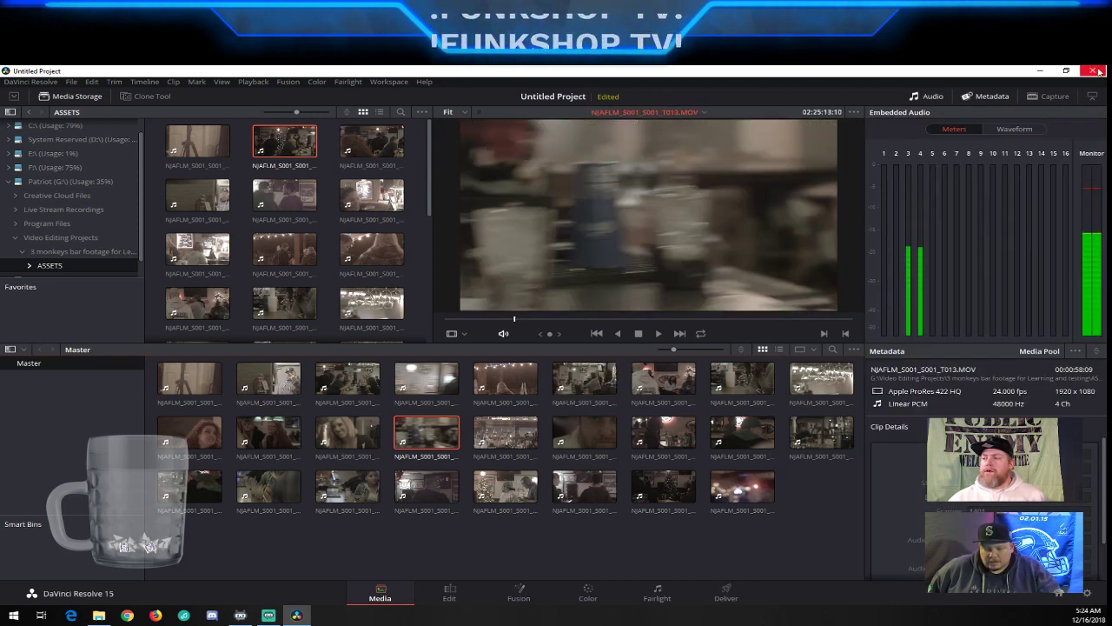
{"action": "left_click", "coordinate": [1092, 96]}
{"action": "left_click", "coordinate": [1094, 97]}
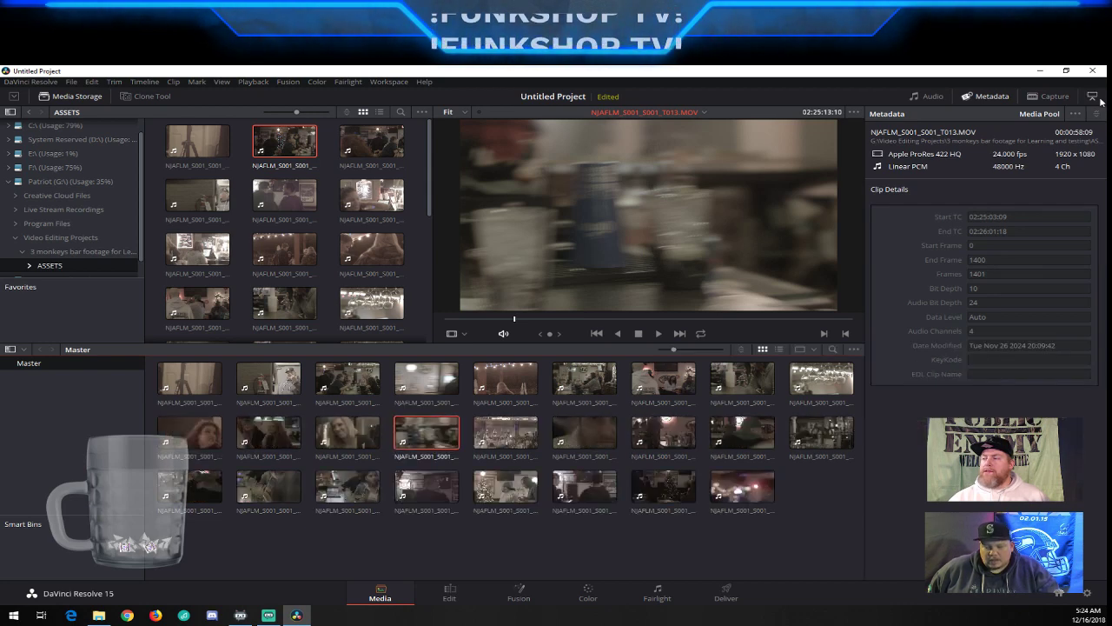
{"action": "left_click", "coordinate": [1093, 96]}
{"action": "left_click", "coordinate": [1092, 96]}
{"action": "left_click", "coordinate": [937, 96]}
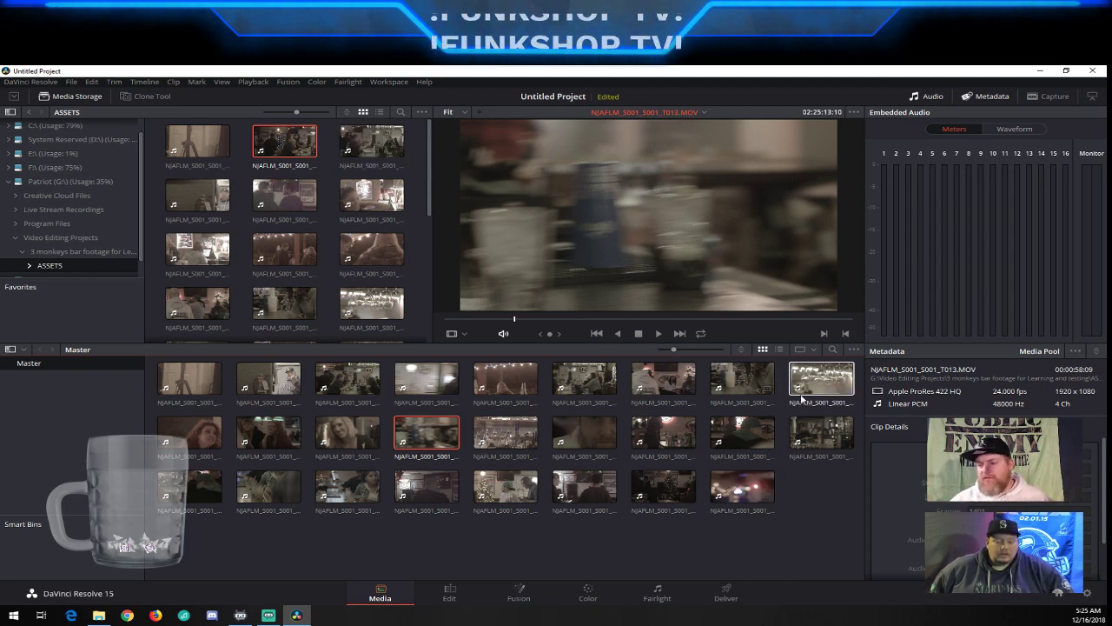
Compare the thumbnail and list views of the Master bin, leaving the clips in list view
{"action": "left_click", "coordinate": [780, 350]}
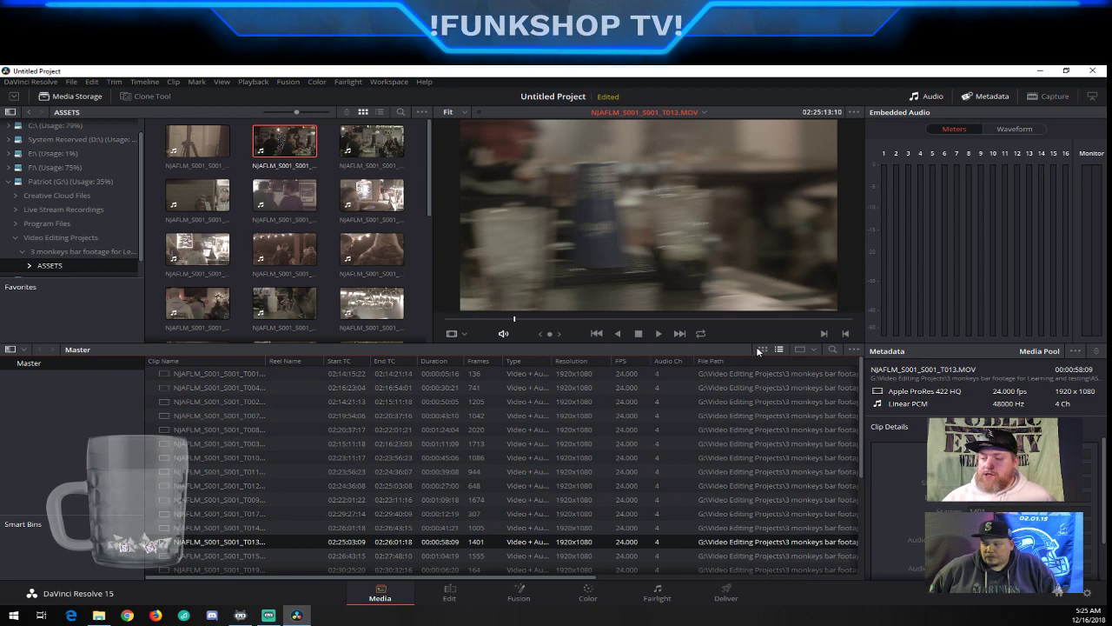
{"action": "left_click", "coordinate": [762, 350]}
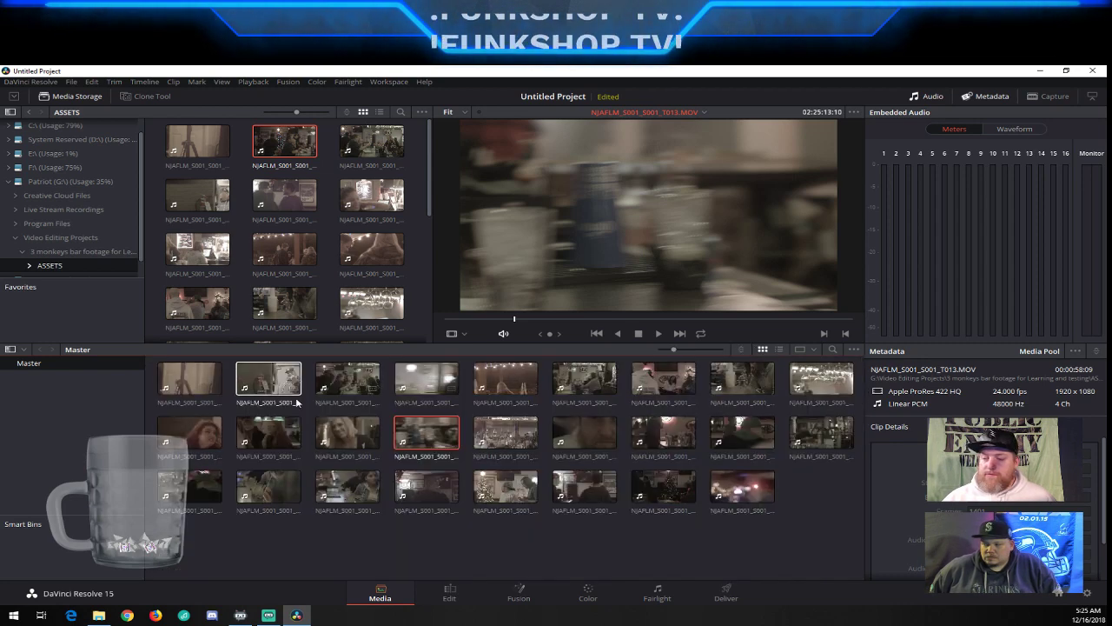
{"action": "left_click", "coordinate": [780, 350]}
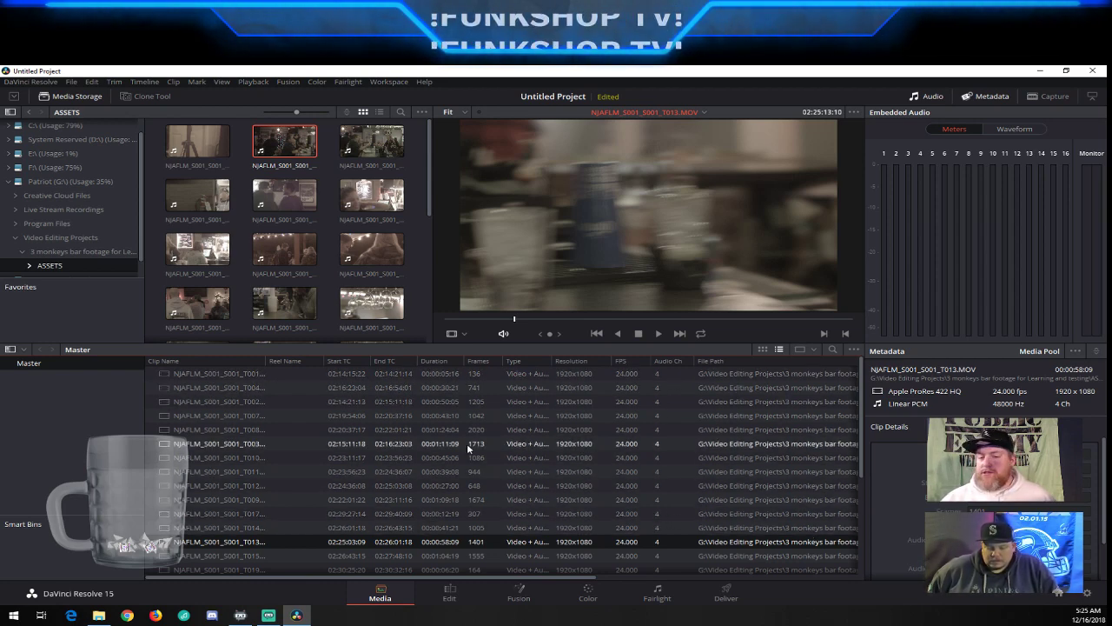
Try the side-by-side and stacked dual-pane layouts of the media pool and return to a single pane
{"action": "left_click", "coordinate": [814, 350]}
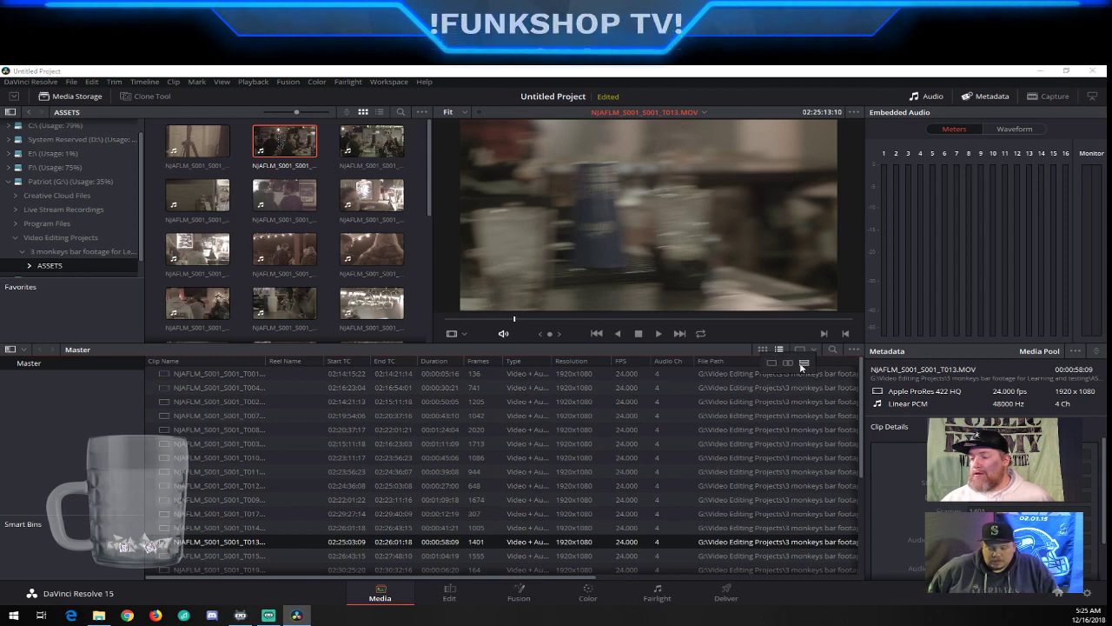
{"action": "left_click", "coordinate": [787, 363]}
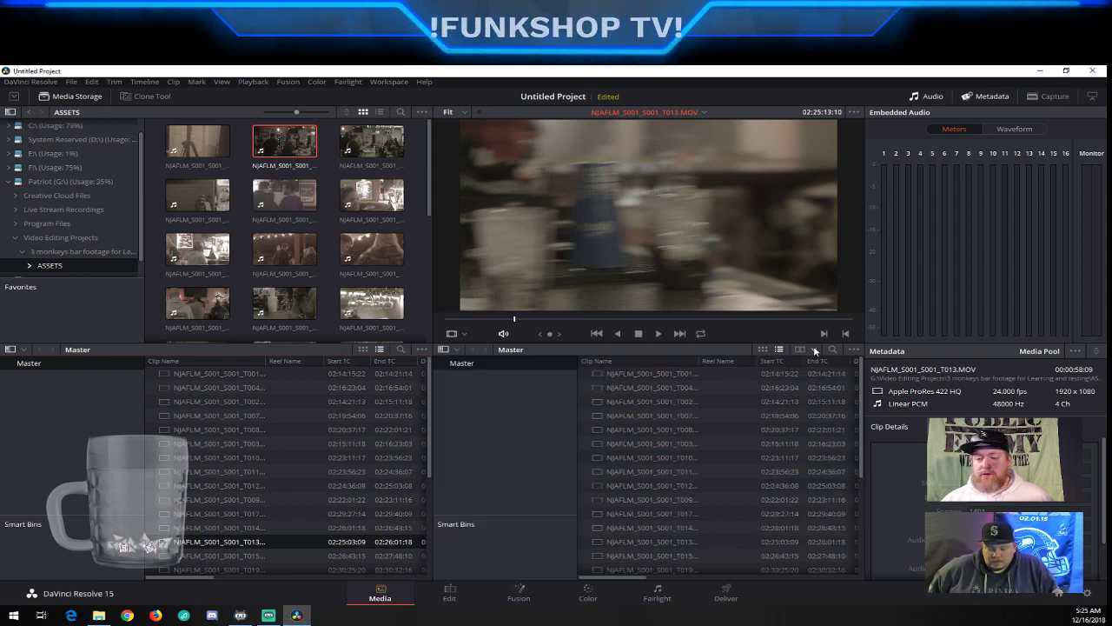
{"action": "left_click", "coordinate": [814, 351]}
{"action": "left_click", "coordinate": [808, 367]}
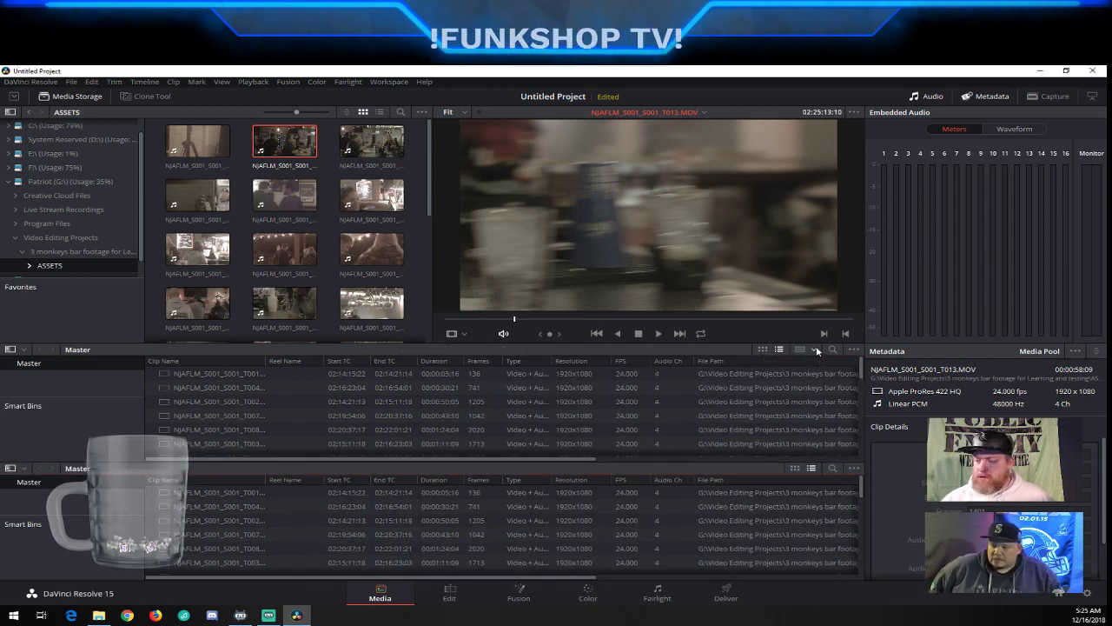
{"action": "left_click", "coordinate": [815, 350]}
{"action": "left_click", "coordinate": [771, 363]}
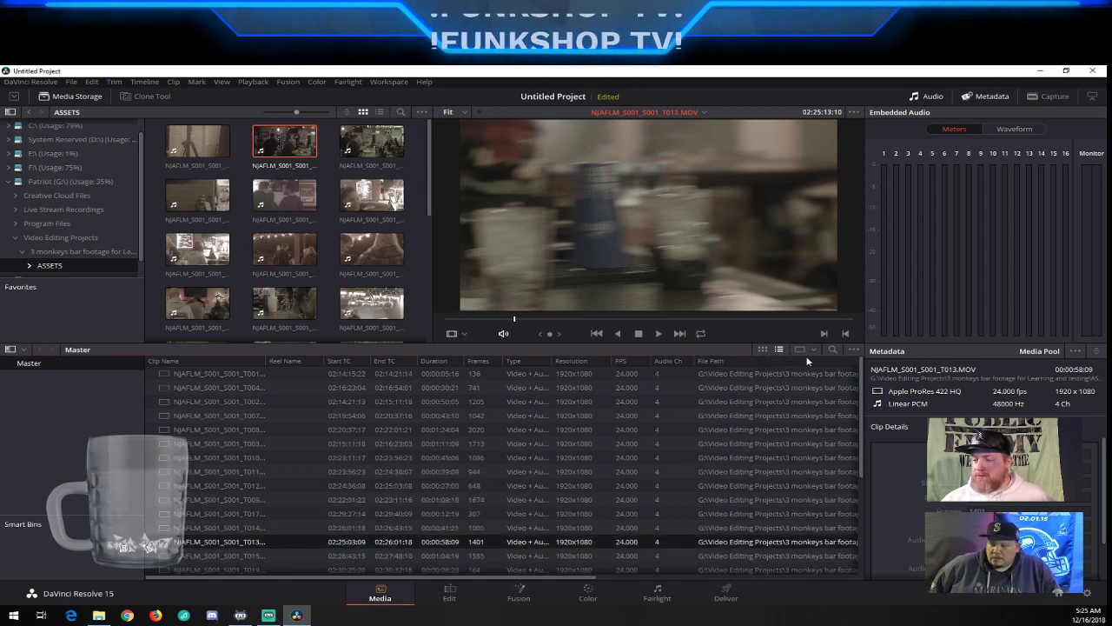
Review the media pool's options, switch the Master bin to thumbnail view and show its search bar
{"action": "left_click", "coordinate": [853, 349]}
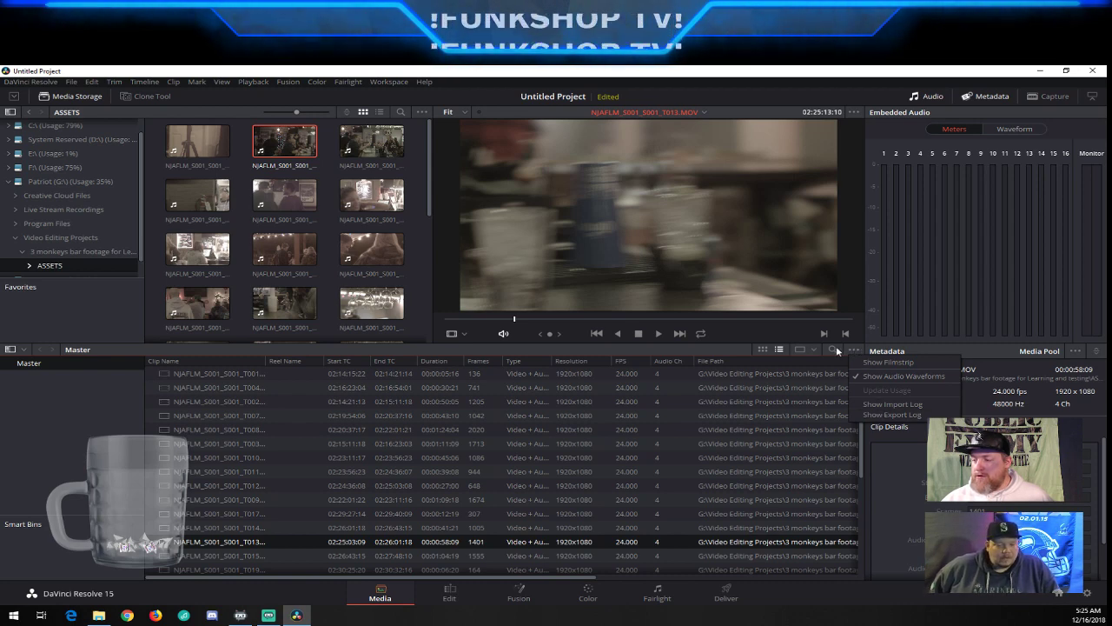
{"action": "left_click", "coordinate": [837, 350]}
{"action": "left_click", "coordinate": [762, 348]}
{"action": "left_click", "coordinate": [833, 349]}
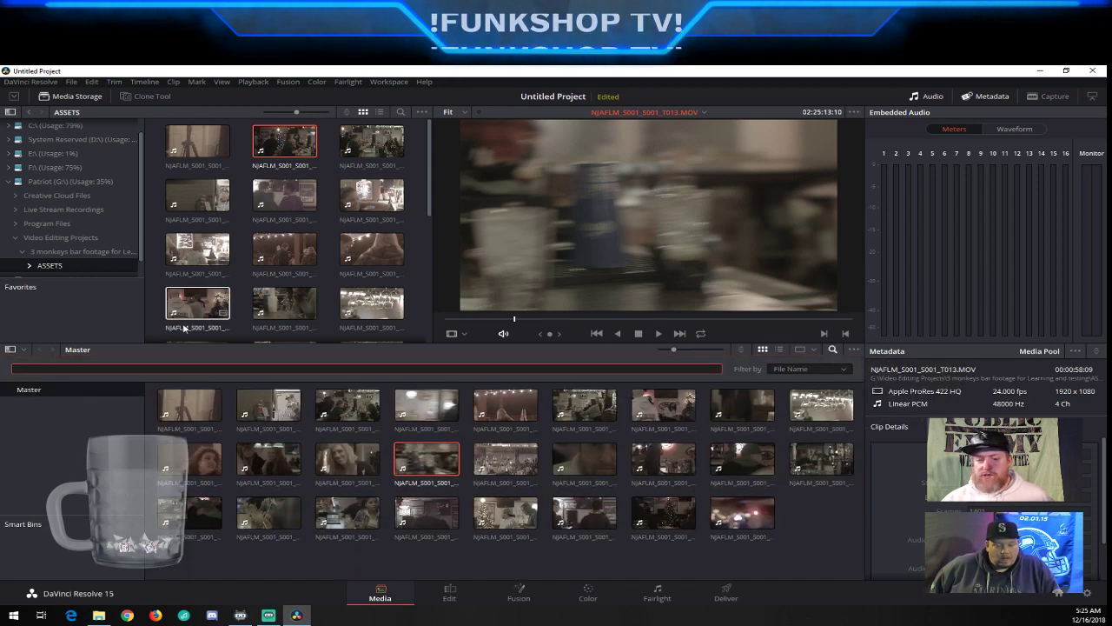
{"action": "left_click", "coordinate": [833, 350]}
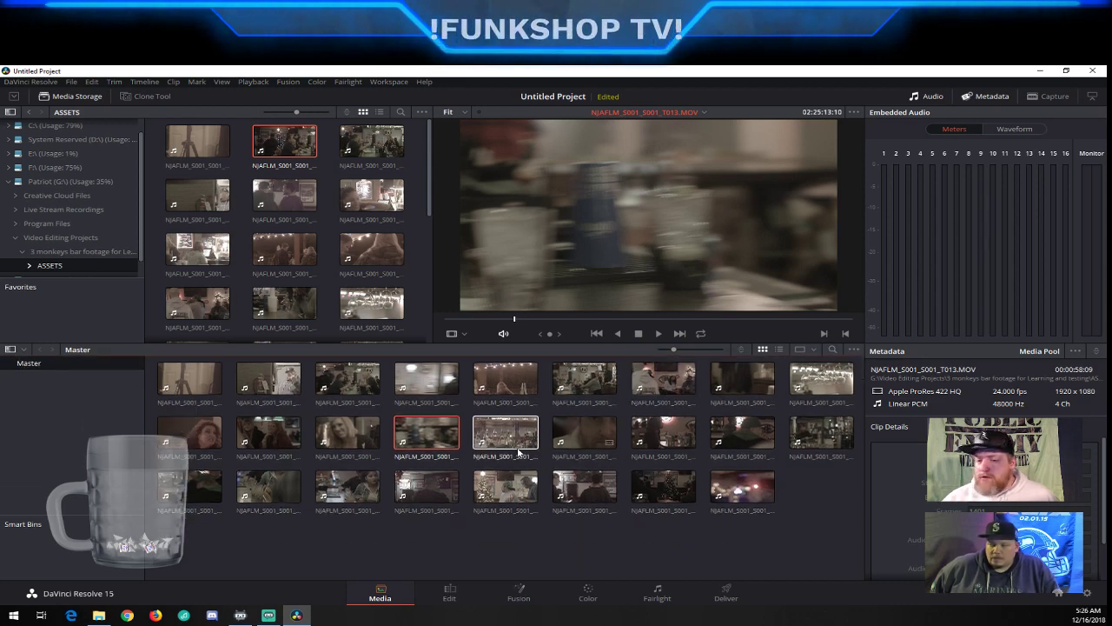
{"action": "left_click", "coordinate": [832, 351]}
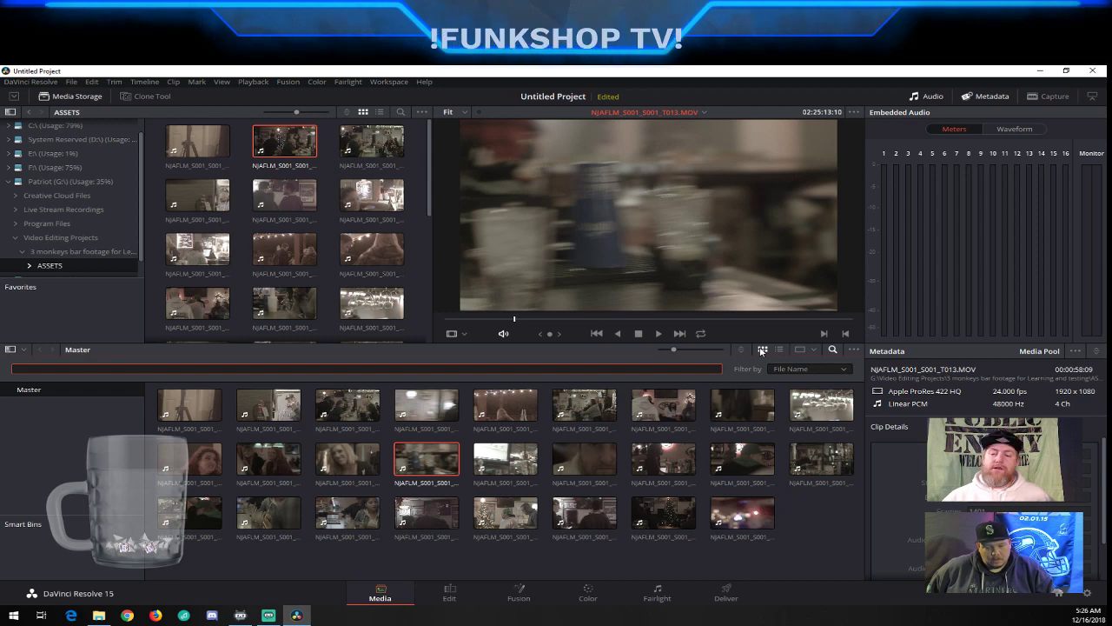
{"action": "left_click", "coordinate": [762, 350]}
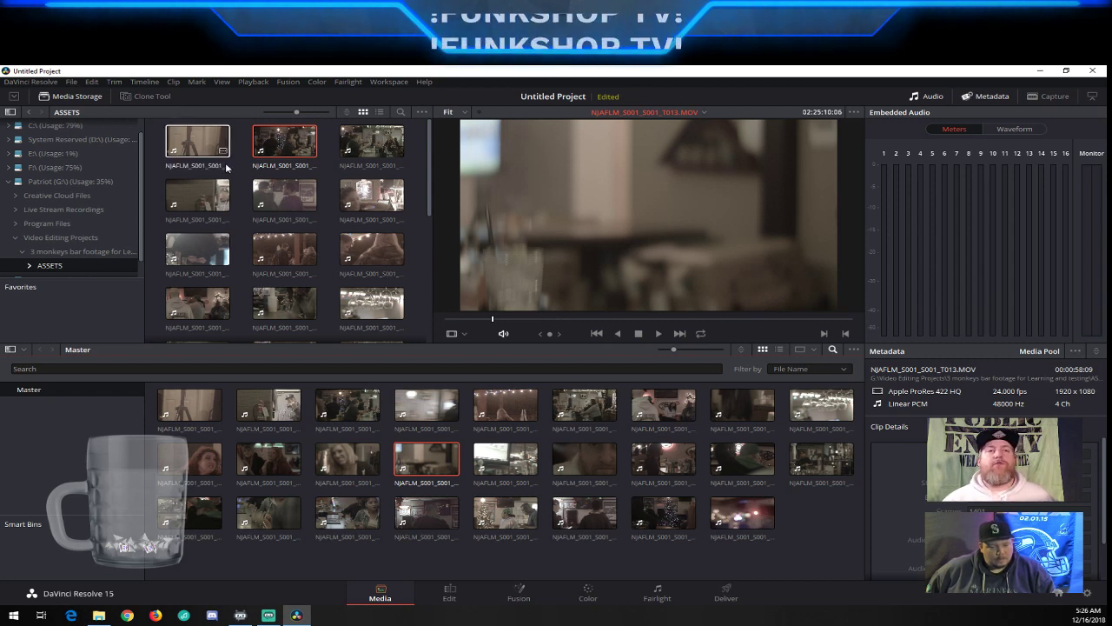
Save the current project under the new name "3 monkeys test"
{"action": "left_click", "coordinate": [72, 81]}
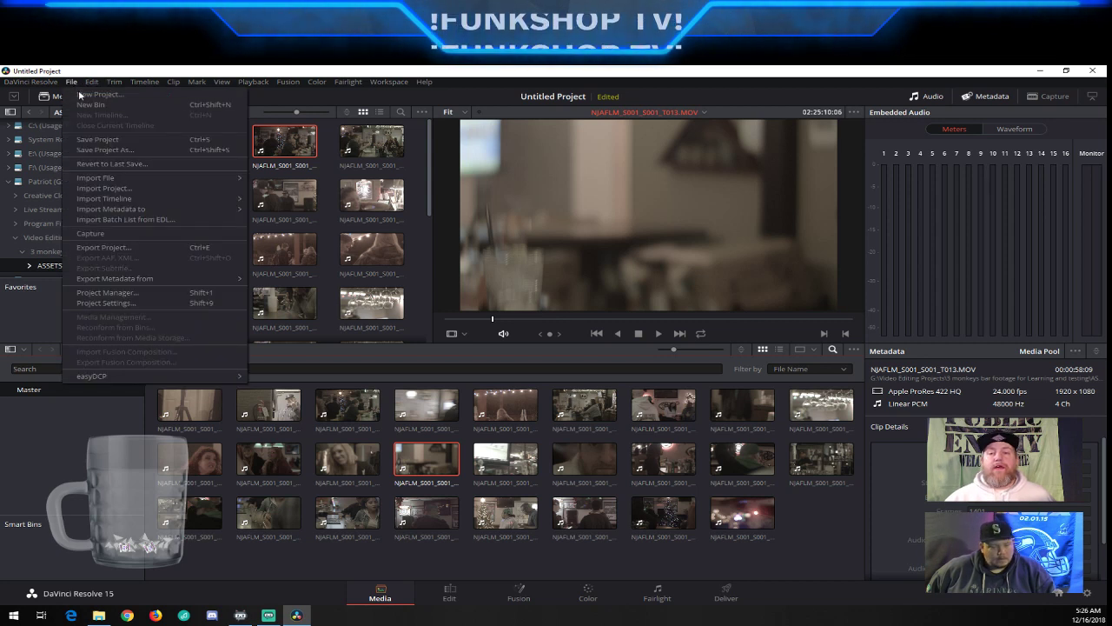
{"action": "left_click", "coordinate": [113, 150]}
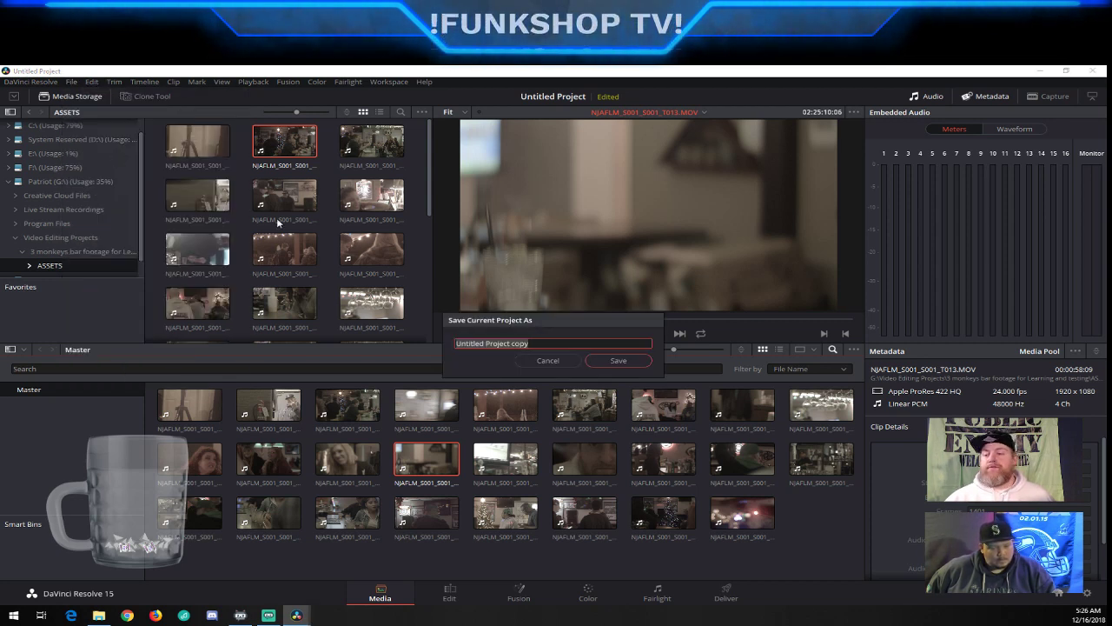
{"action": "left_click", "coordinate": [559, 342]}
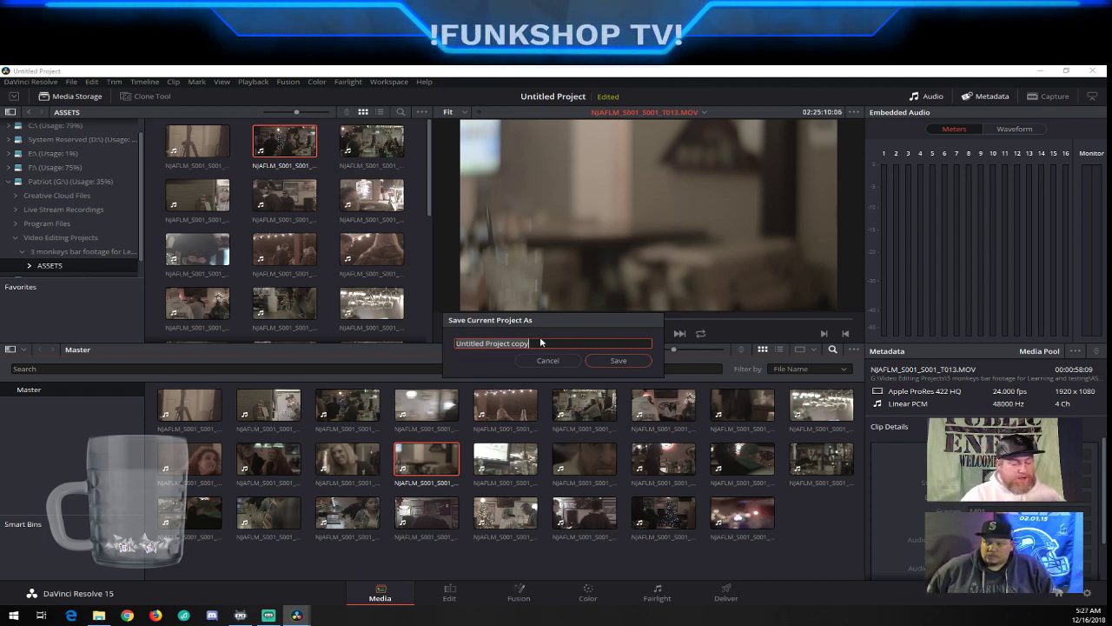
{"action": "type", "text": "3 mon"}
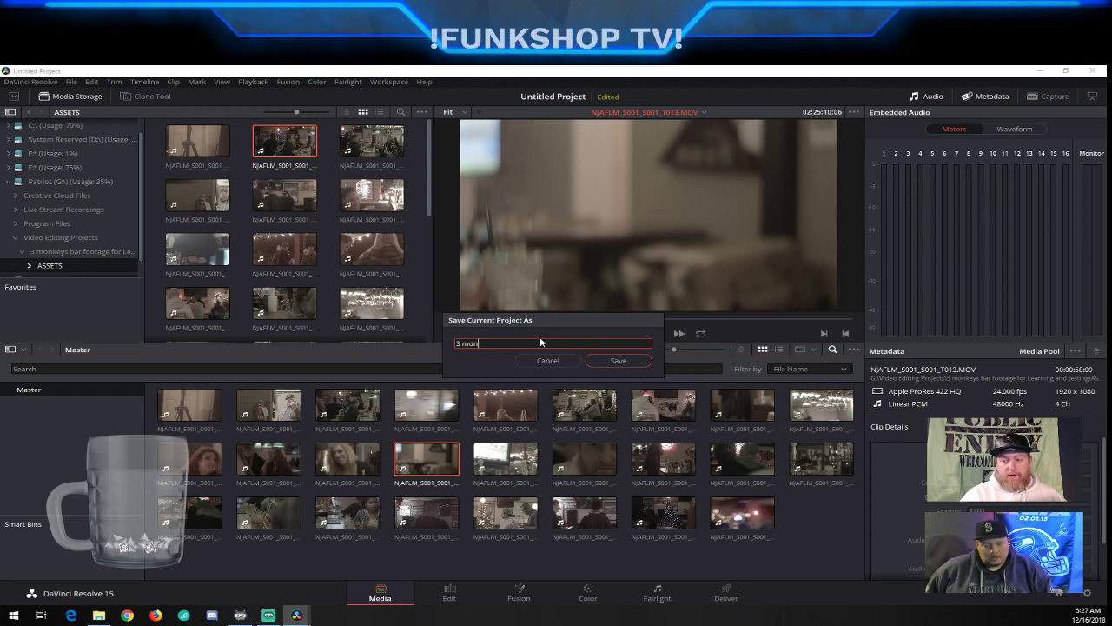
{"action": "type", "text": "keys"}
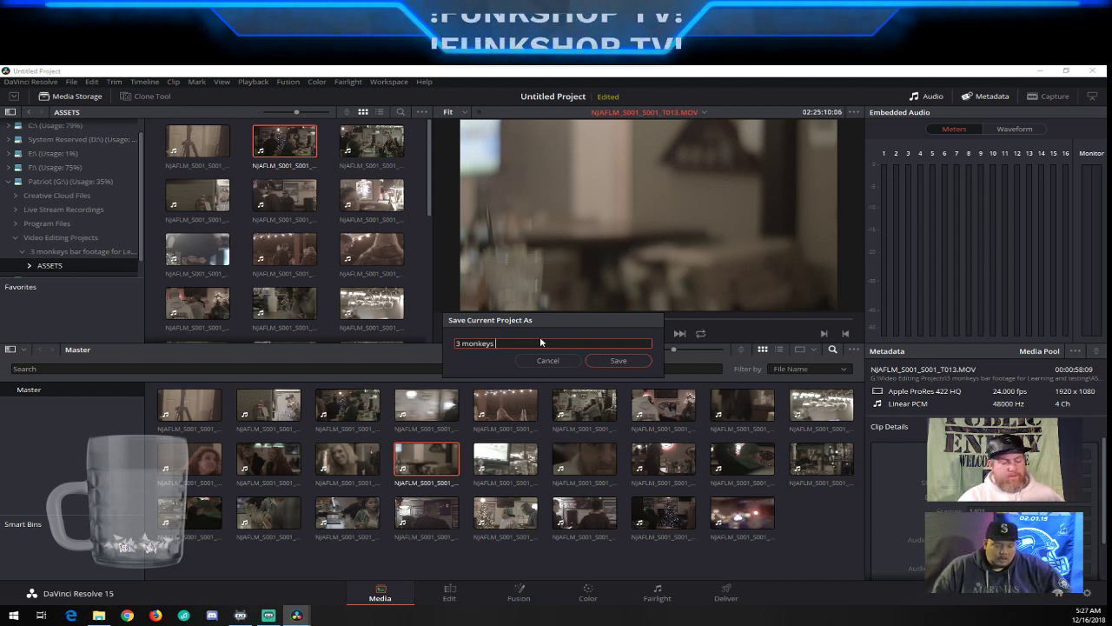
{"action": "type", "text": "test"}
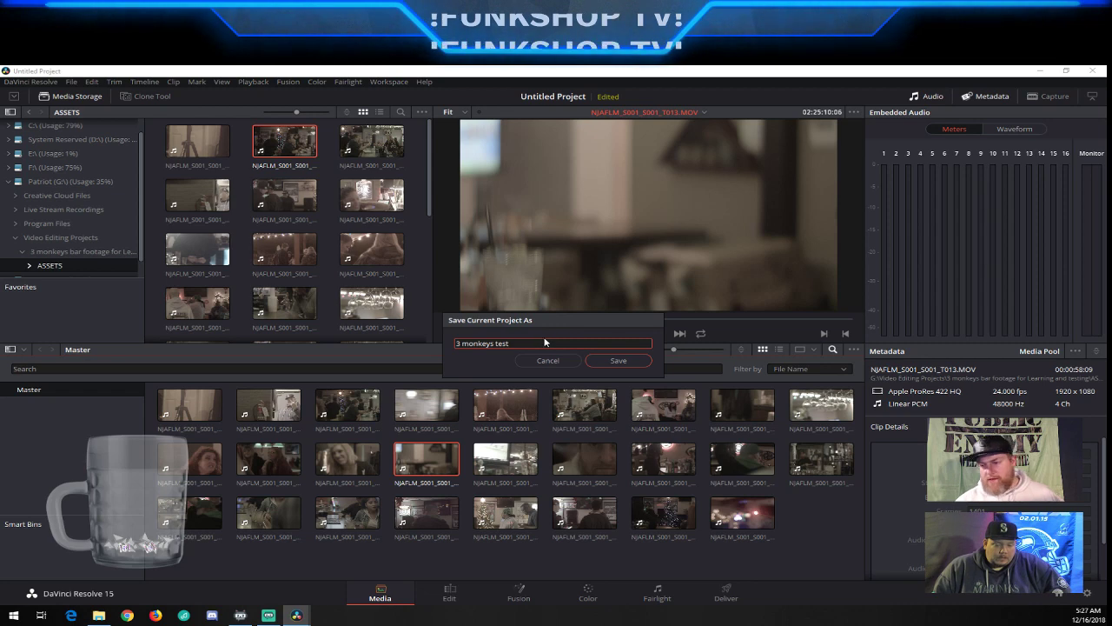
{"action": "left_click", "coordinate": [617, 359]}
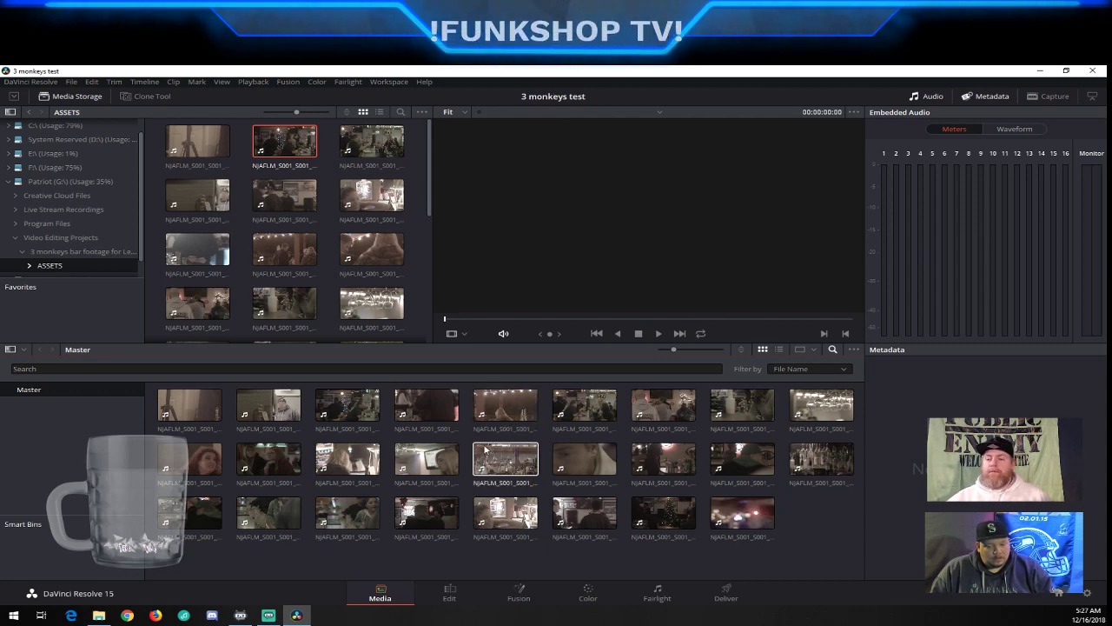
Preview clip T007 in the Media workspace, switch to the Edit workspace and load clip T001 in the source viewer
{"action": "left_click", "coordinate": [426, 404]}
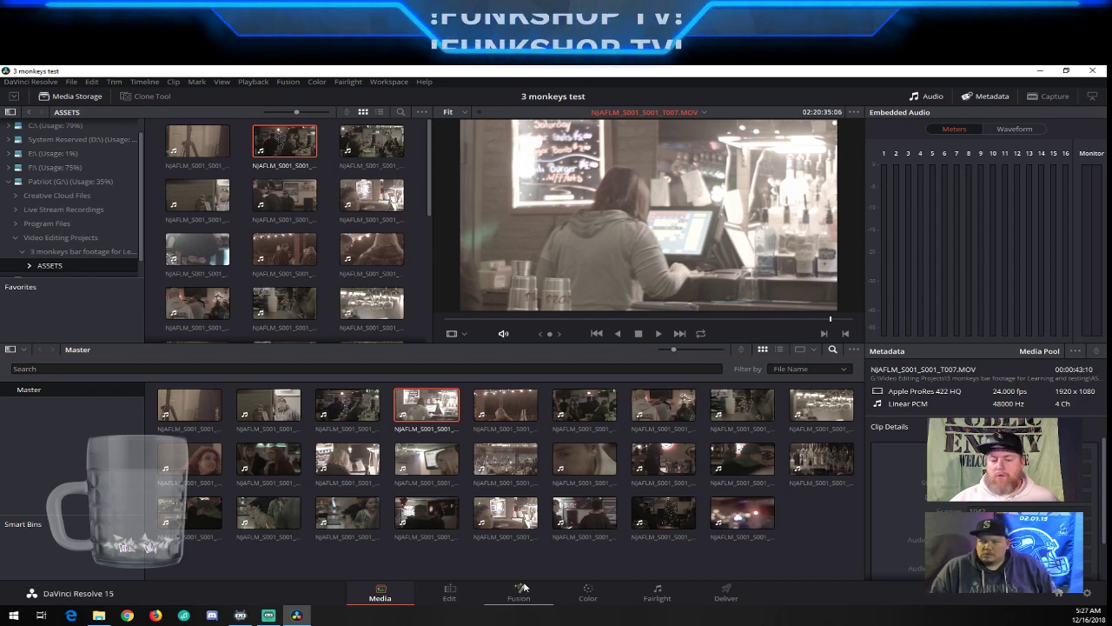
{"action": "left_click", "coordinate": [448, 596]}
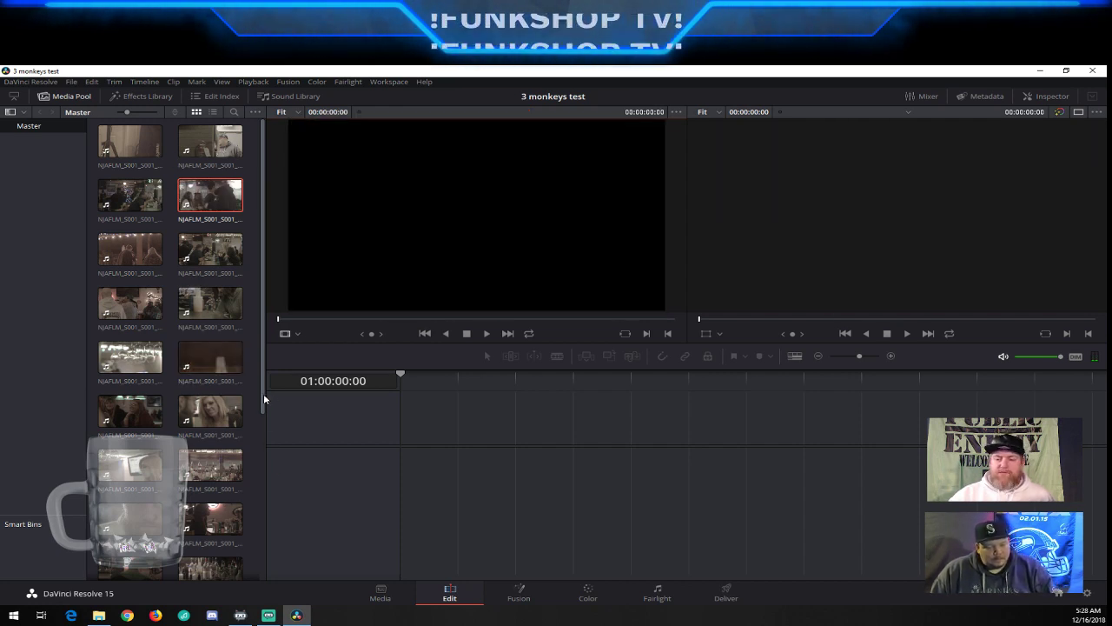
{"action": "left_click_drag", "start_coordinate": [262, 283], "coordinate": [272, 184]}
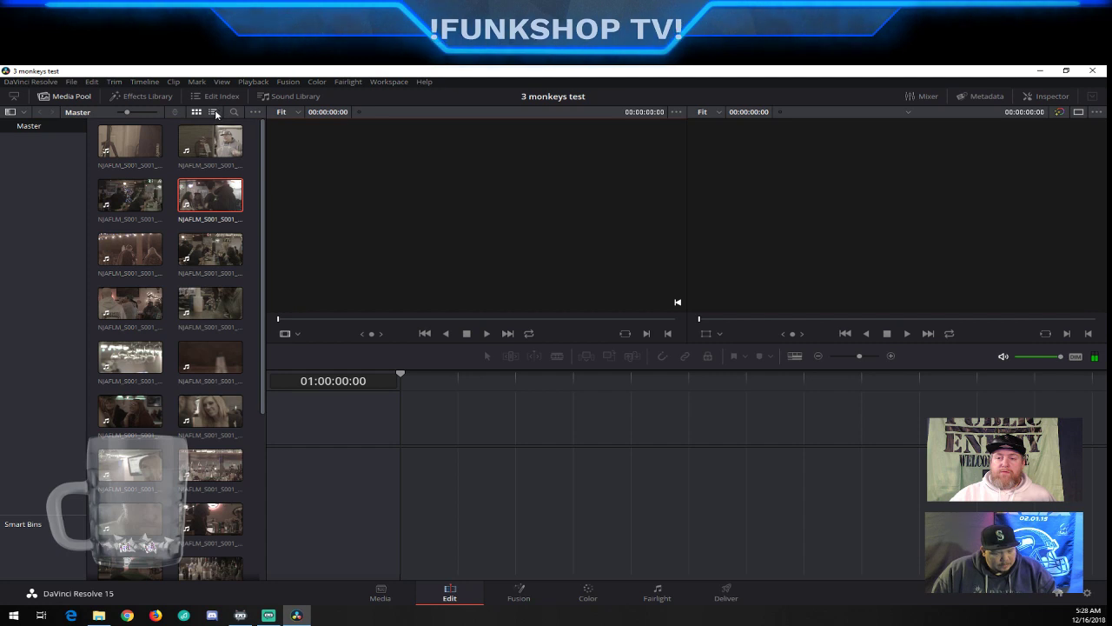
{"action": "left_click", "coordinate": [153, 148]}
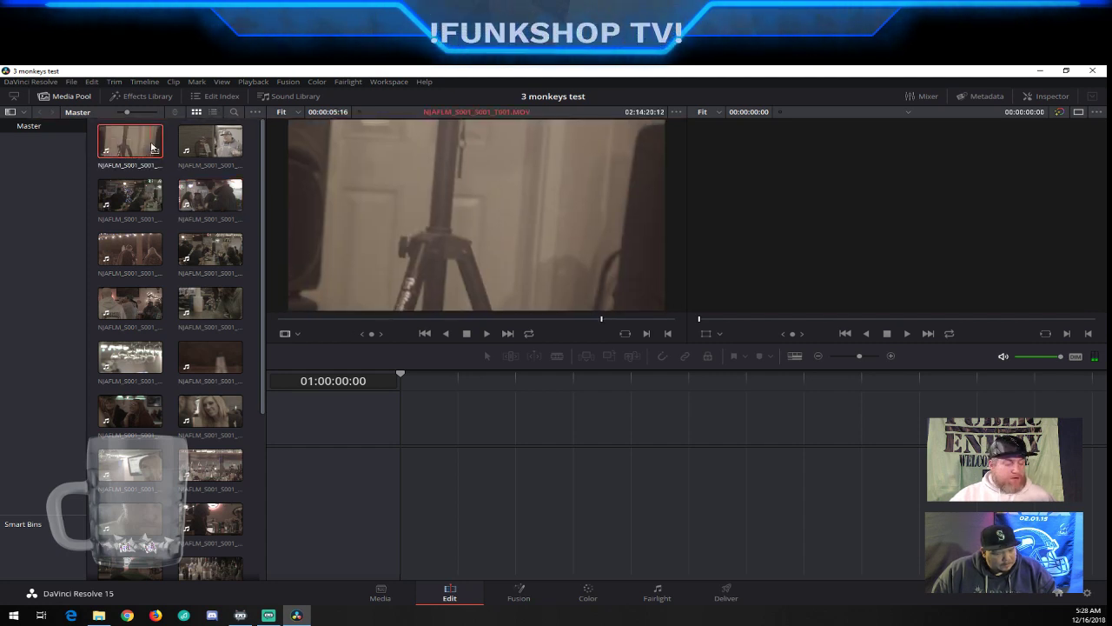
Select all clips in the Master bin and examine the commands available for them and the media pool's options
{"action": "key", "text": "ctrl+a"}
{"action": "right_click", "coordinate": [218, 207]}
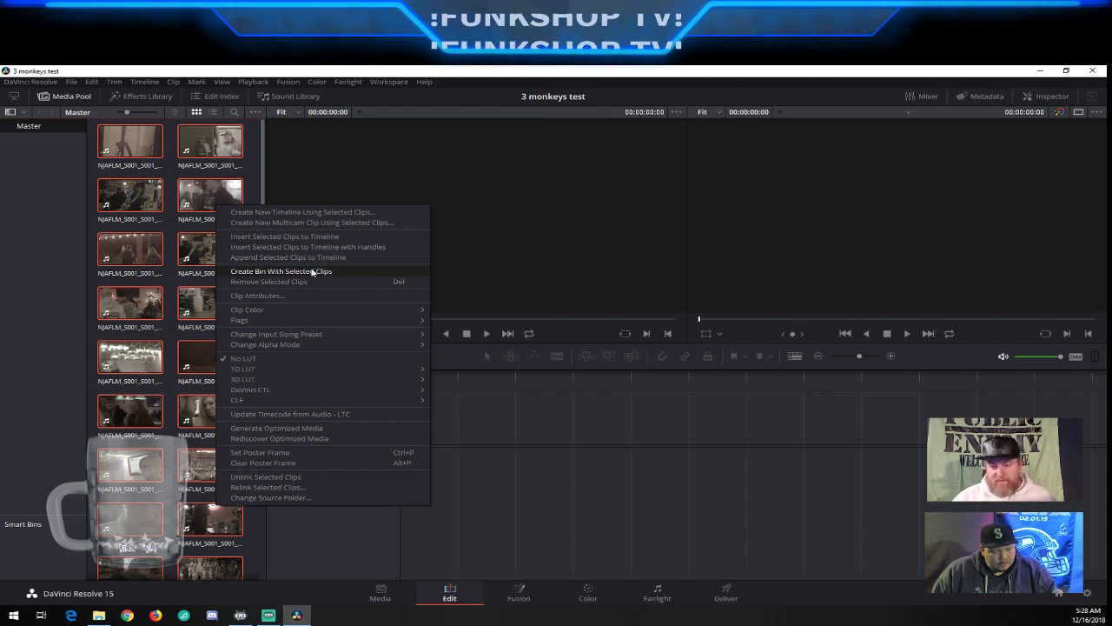
{"action": "left_click", "coordinate": [254, 112]}
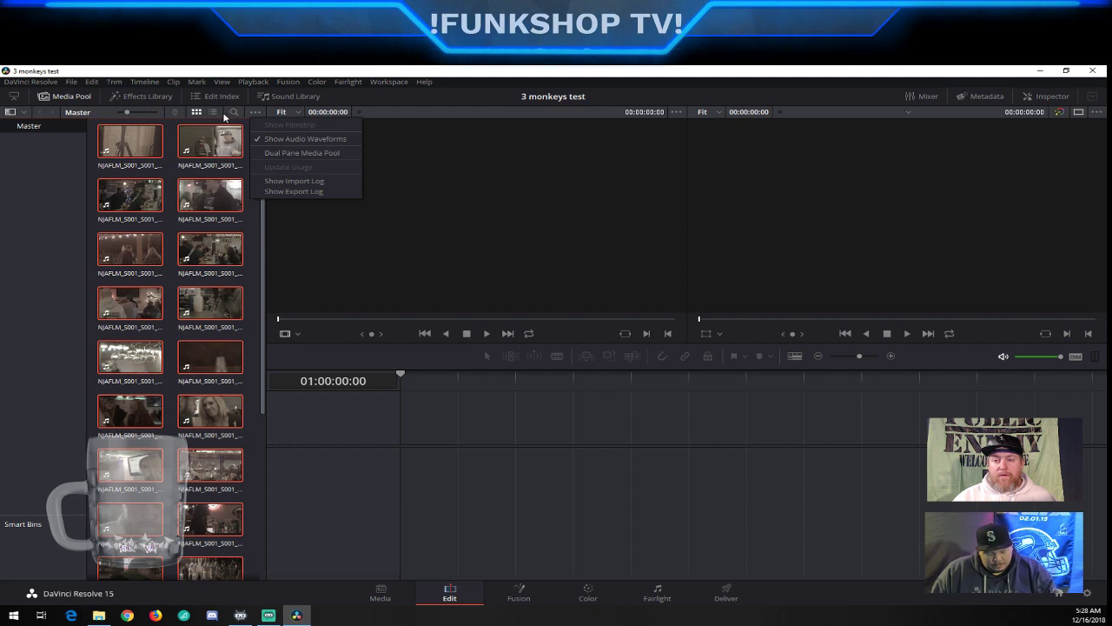
Sort the Master bin's clips by ascending clip name in list view, widen the Clip Name column and return to thumbnail view
{"action": "left_click", "coordinate": [212, 113]}
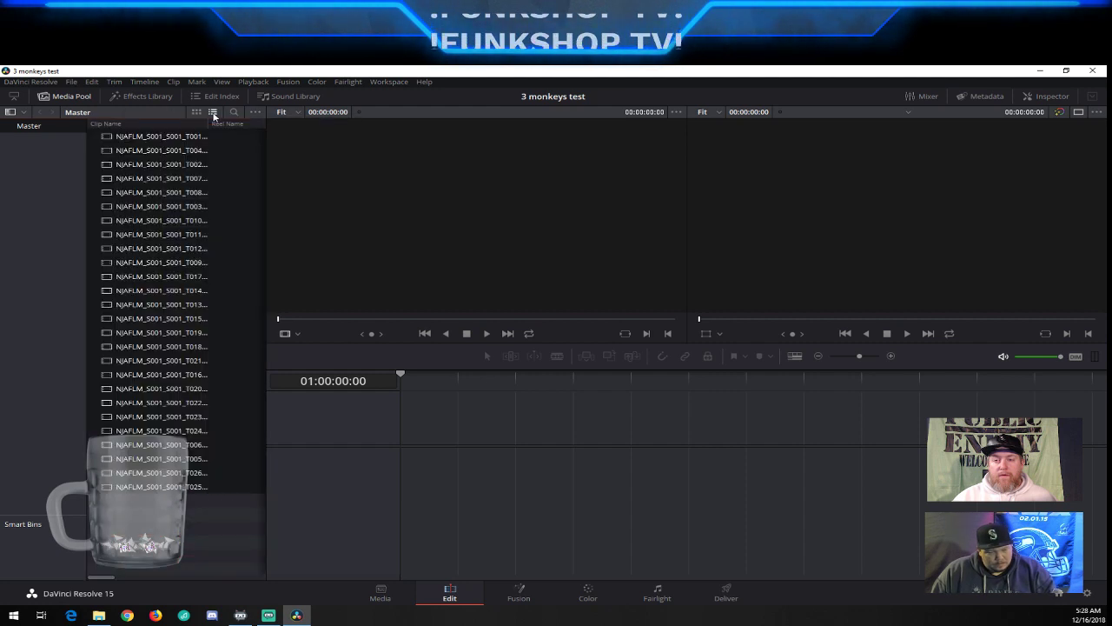
{"action": "left_click", "coordinate": [124, 126]}
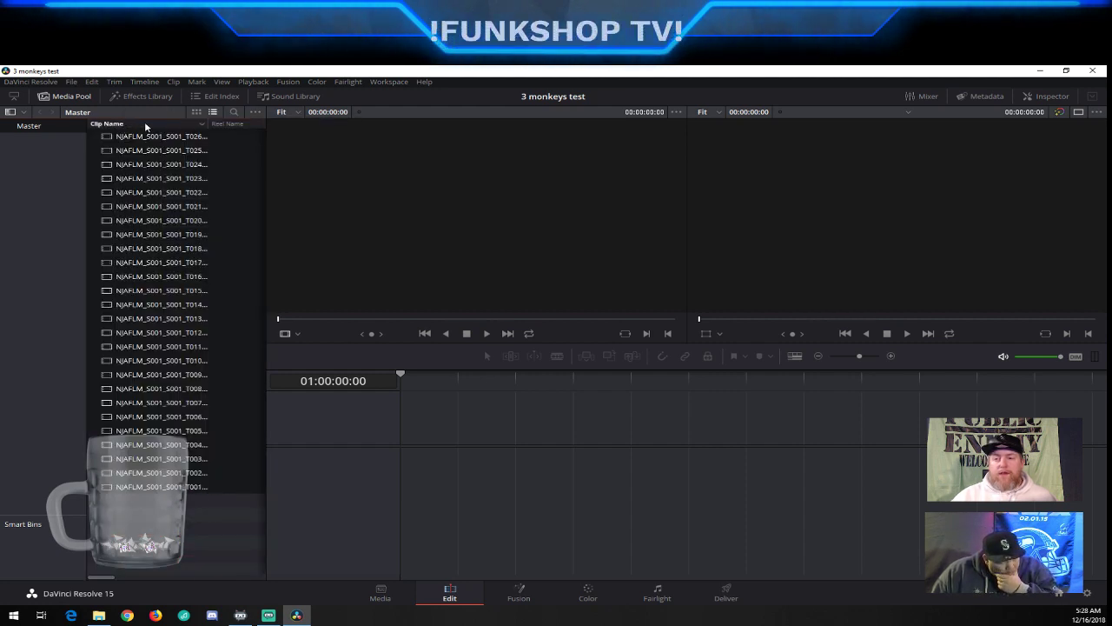
{"action": "left_click", "coordinate": [197, 113]}
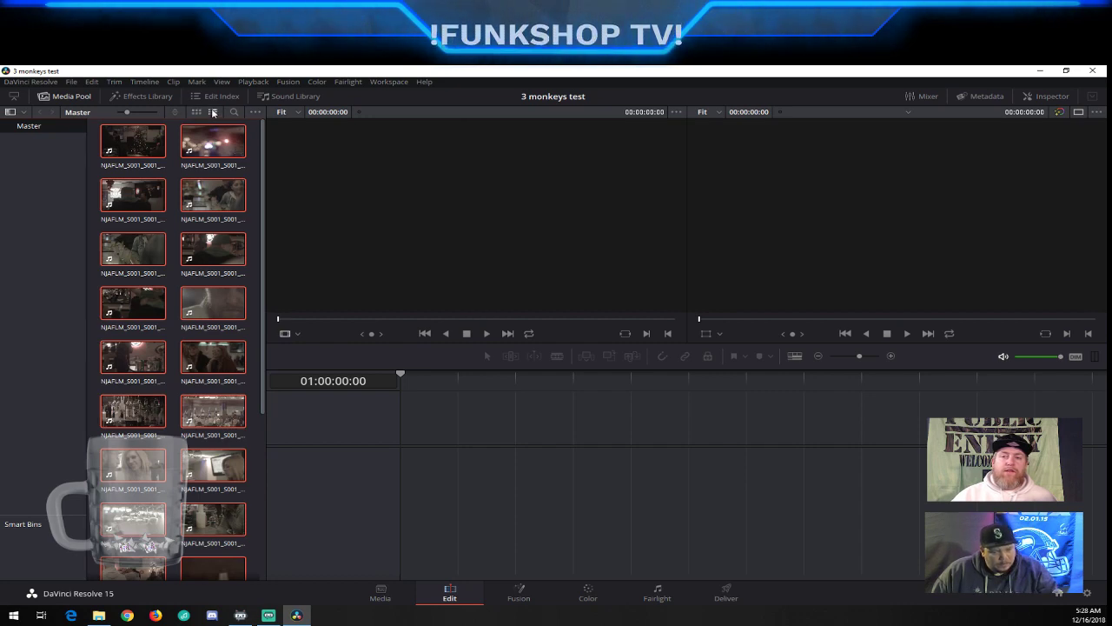
{"action": "left_click", "coordinate": [213, 113]}
{"action": "left_click", "coordinate": [198, 113]}
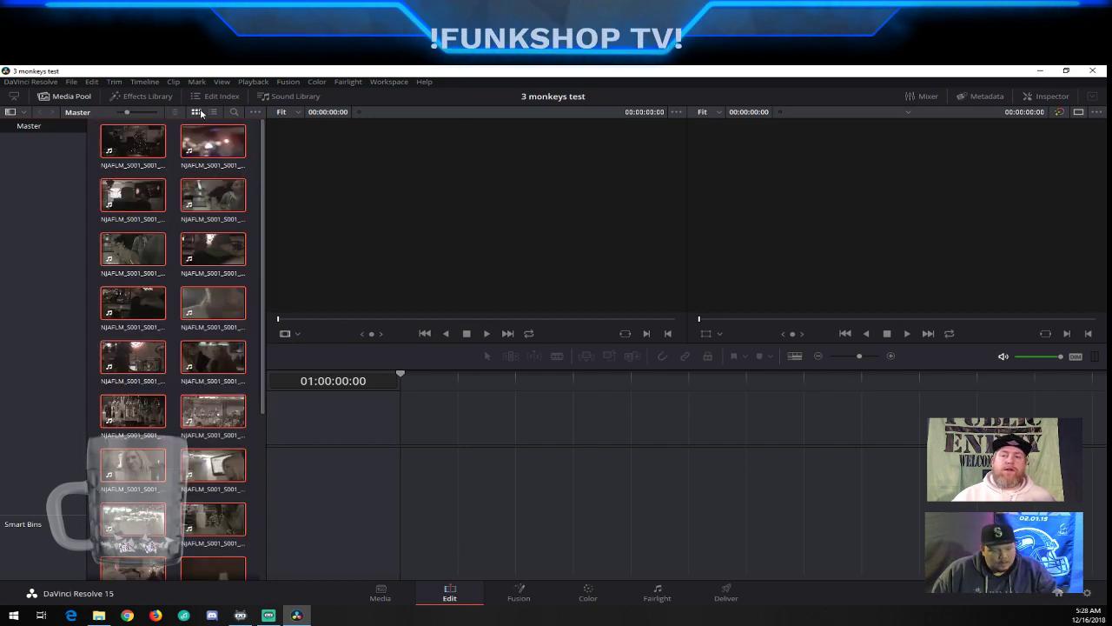
{"action": "left_click", "coordinate": [213, 113]}
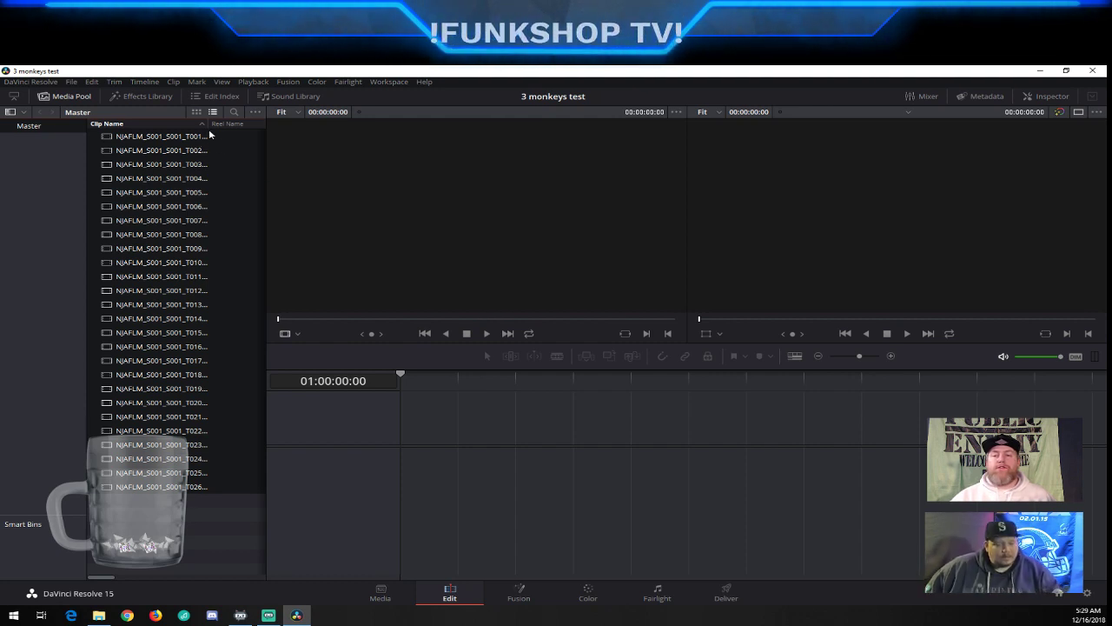
{"action": "left_click_drag", "start_coordinate": [208, 124], "coordinate": [230, 124]}
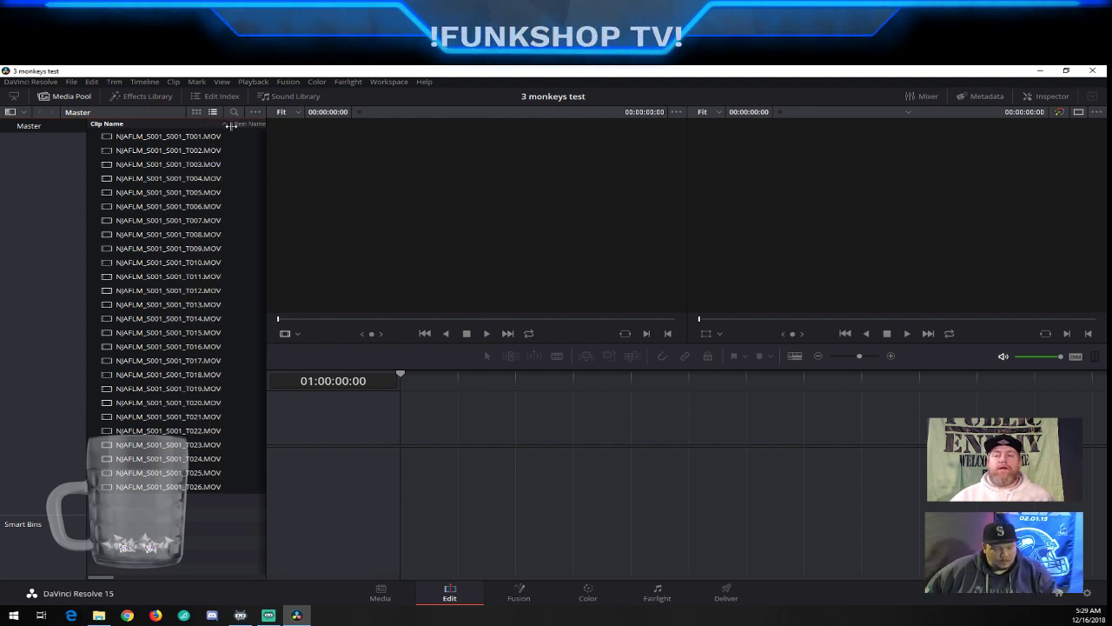
{"action": "left_click", "coordinate": [197, 111]}
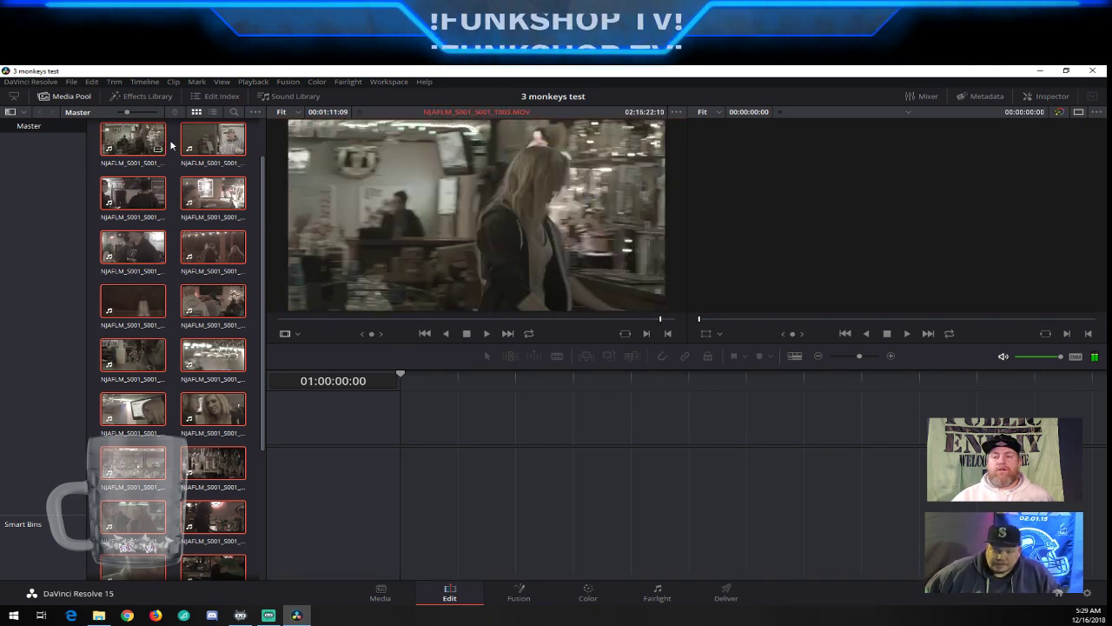
{"action": "scroll", "coordinate": [202, 235], "scroll_direction": "up", "scroll_amount": 1}
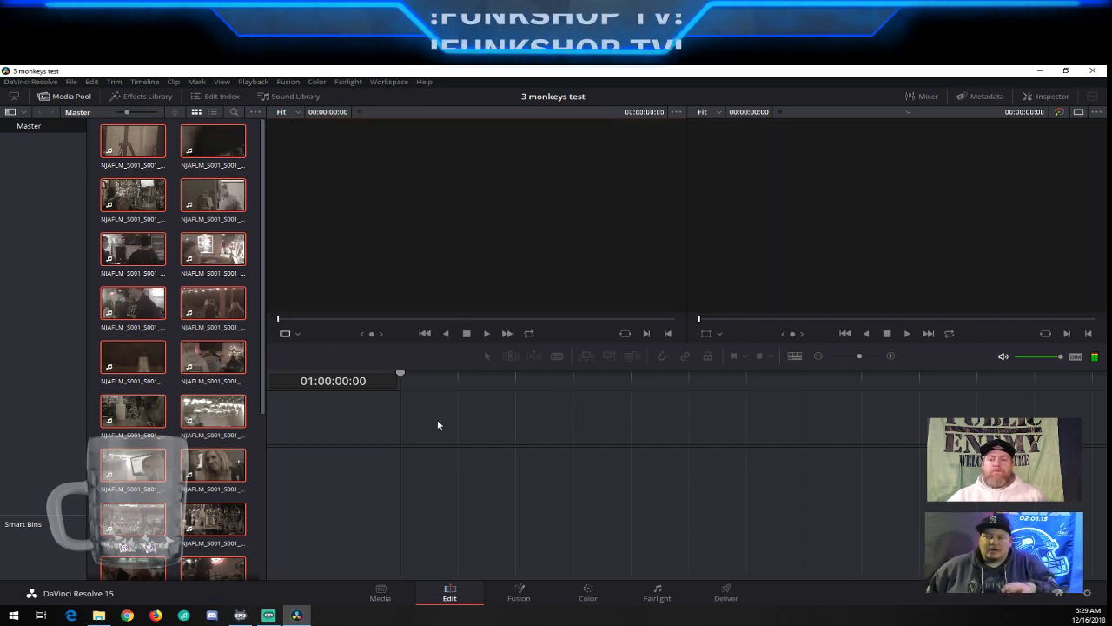
Load clip T009 from the Master bin into the source viewer and review the commands available for it
{"action": "left_click", "coordinate": [185, 343]}
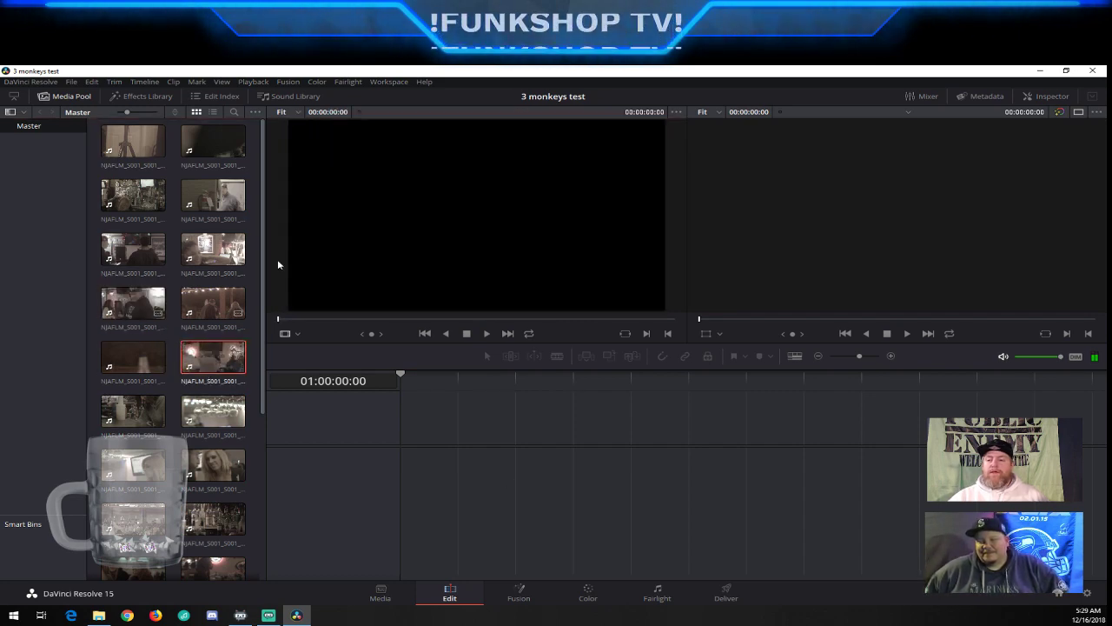
{"action": "left_click", "coordinate": [205, 252]}
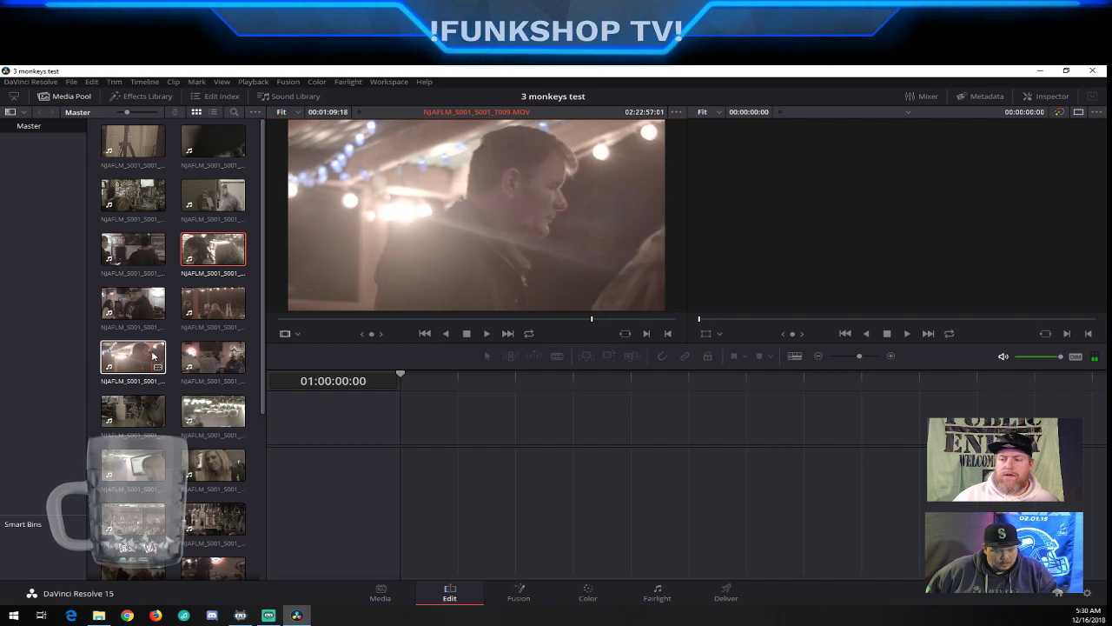
{"action": "left_click", "coordinate": [155, 354]}
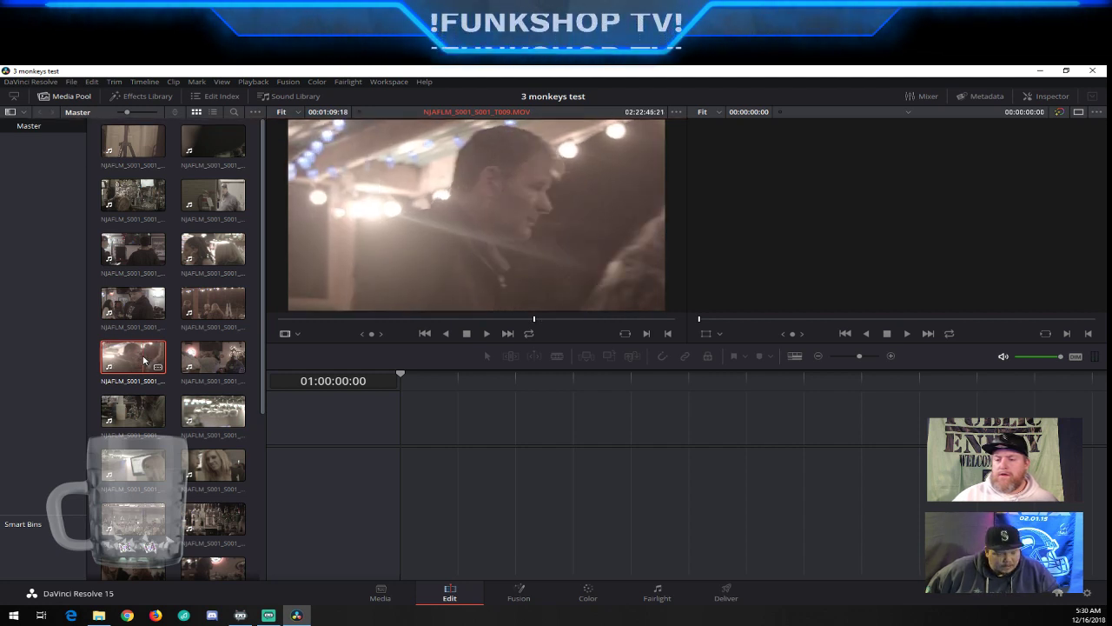
{"action": "right_click", "coordinate": [145, 360]}
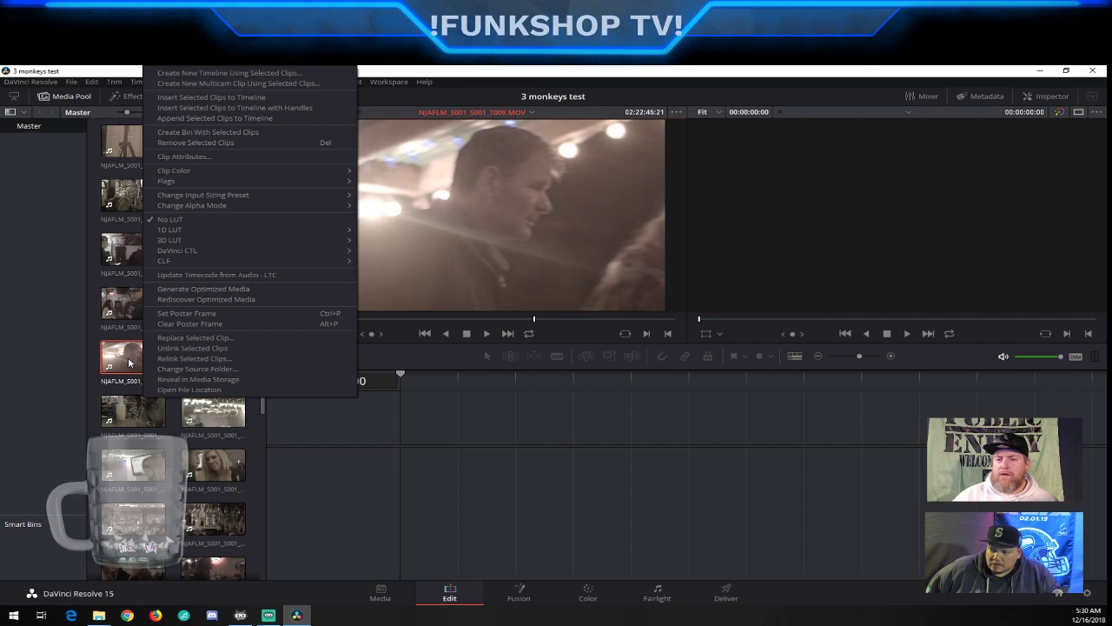
{"action": "left_click", "coordinate": [129, 362]}
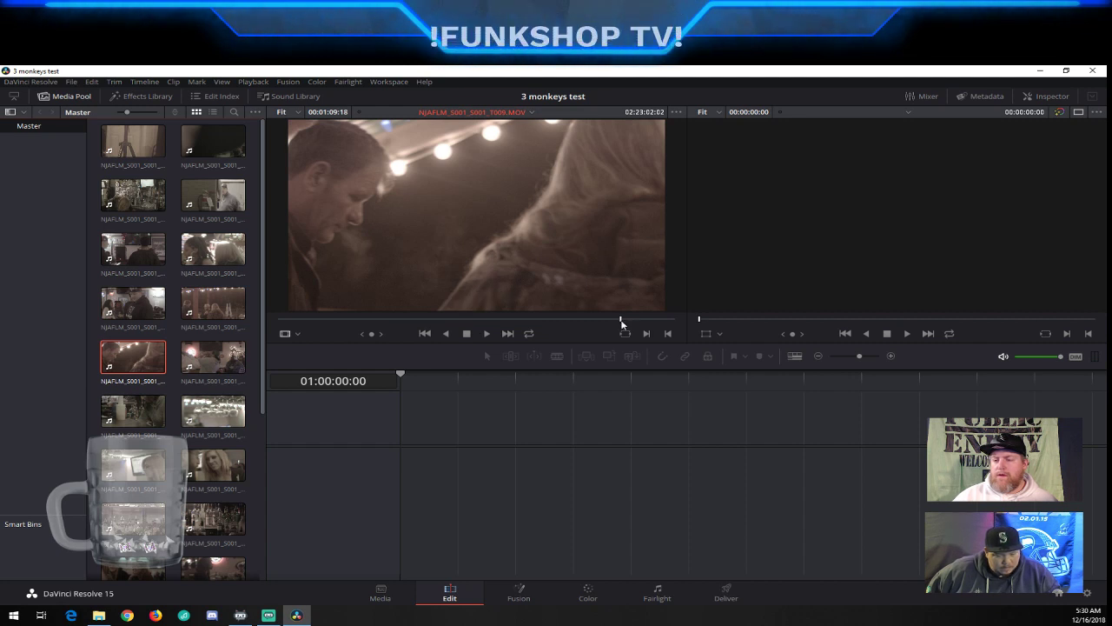
Set an in point on clip T009 at about 02:22:56 and step through the neighbouring frames
{"action": "key", "text": "space"}
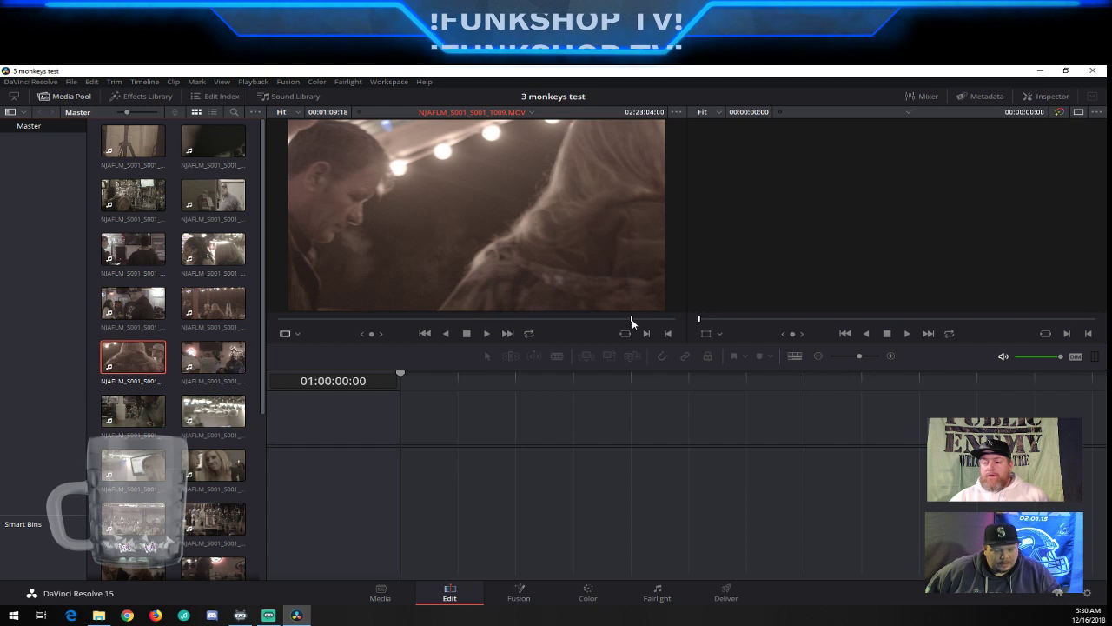
{"action": "left_click_drag", "start_coordinate": [632, 322], "coordinate": [588, 322]}
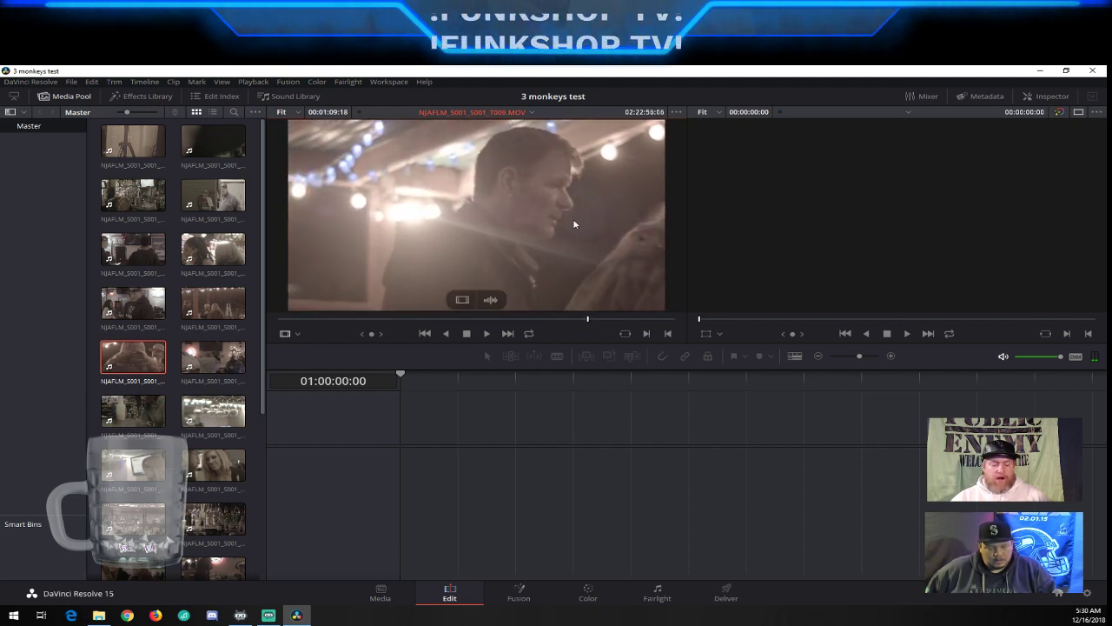
{"action": "key", "text": "i"}
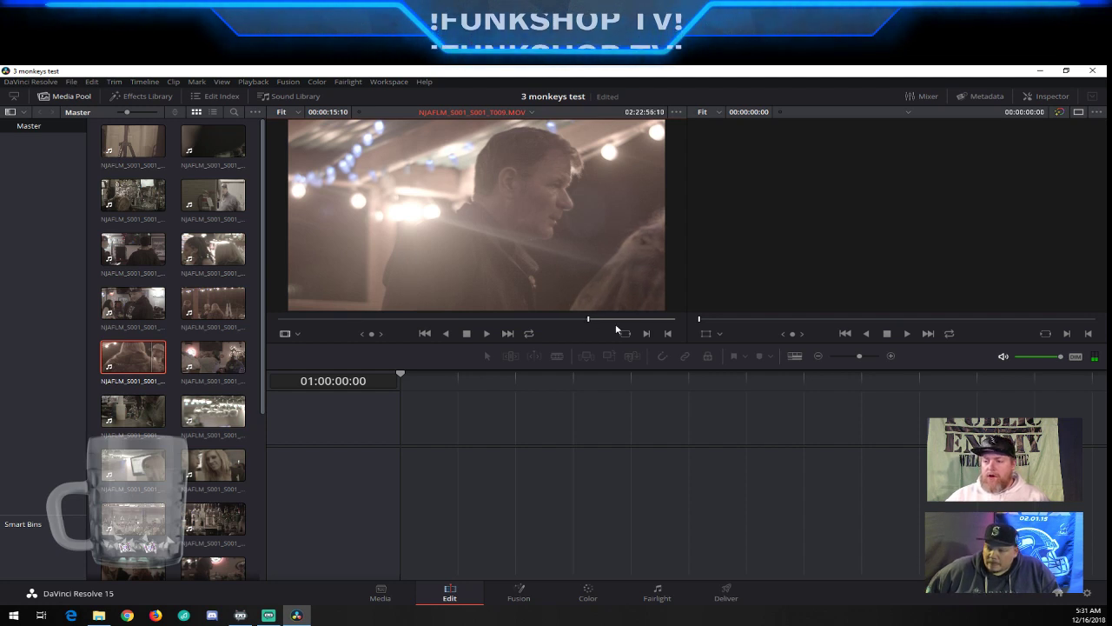
{"action": "key", "text": "Right"}
{"action": "key", "text": "Left"}
{"action": "key", "text": "Left"}
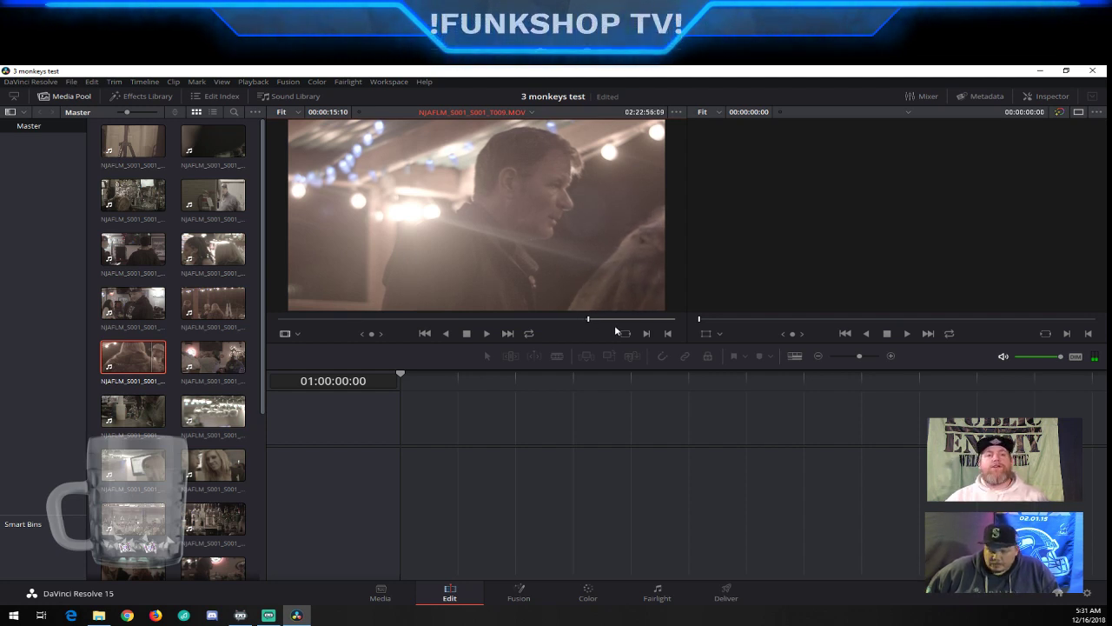
Play and scrub clip T009 and set its out point at about 02:23:08
{"action": "key", "text": "space"}
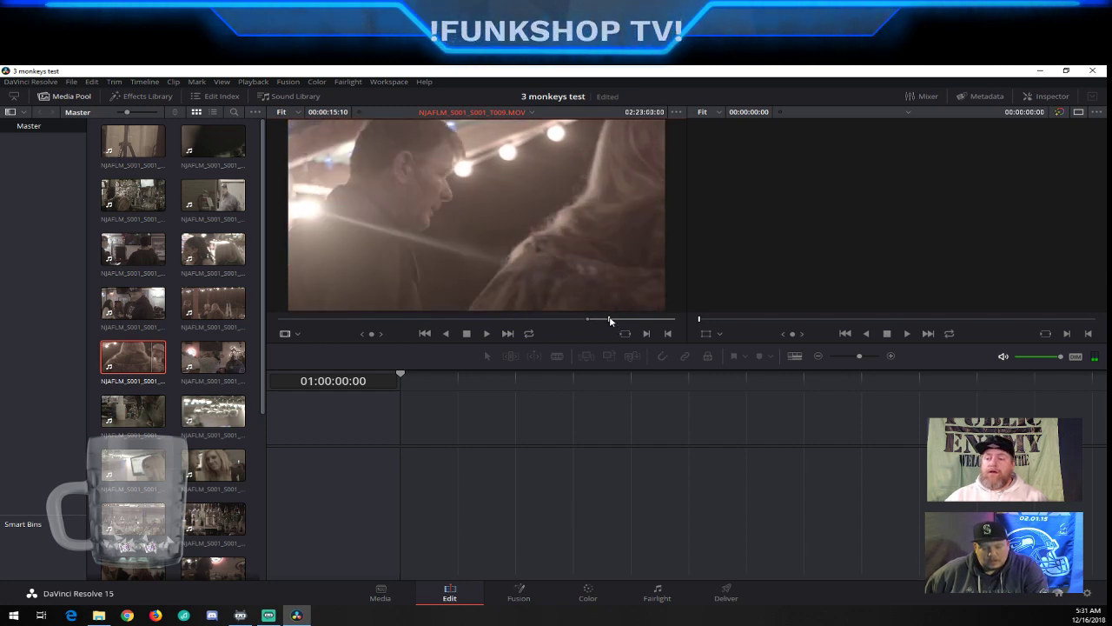
{"action": "left_click_drag", "start_coordinate": [609, 321], "coordinate": [652, 324]}
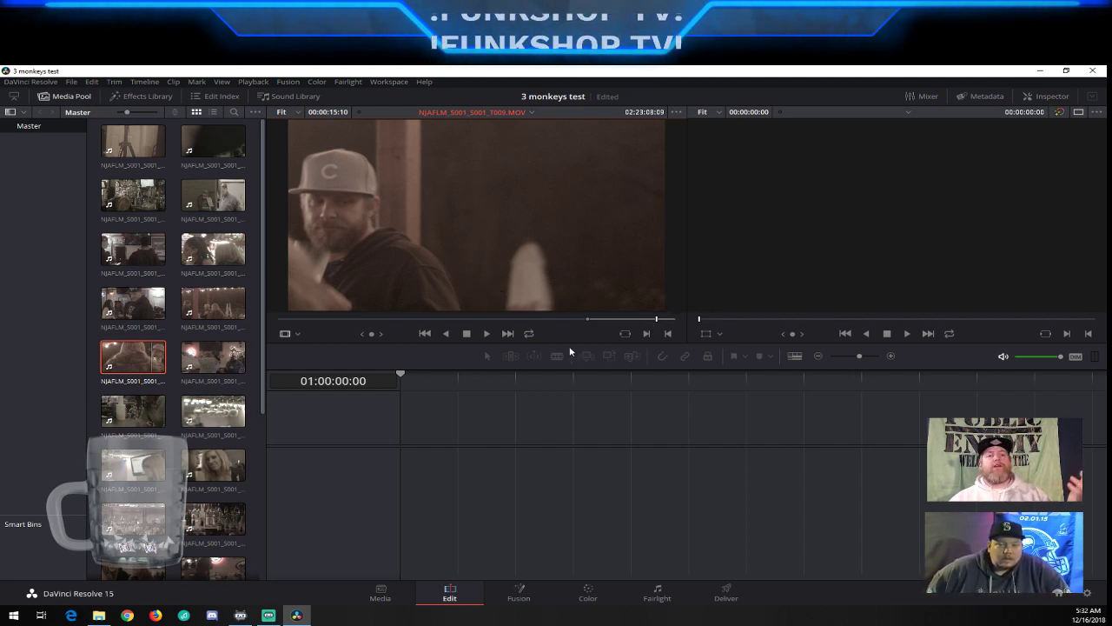
{"action": "left_click", "coordinate": [654, 323]}
{"action": "left_click_drag", "start_coordinate": [653, 323], "coordinate": [657, 324]}
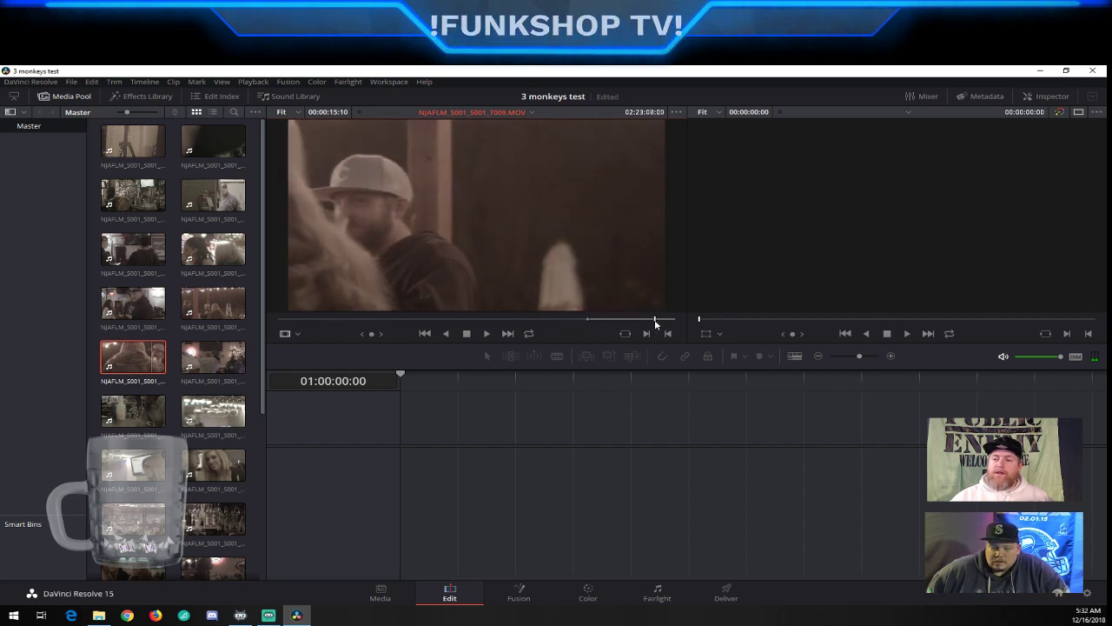
{"action": "key", "text": "o"}
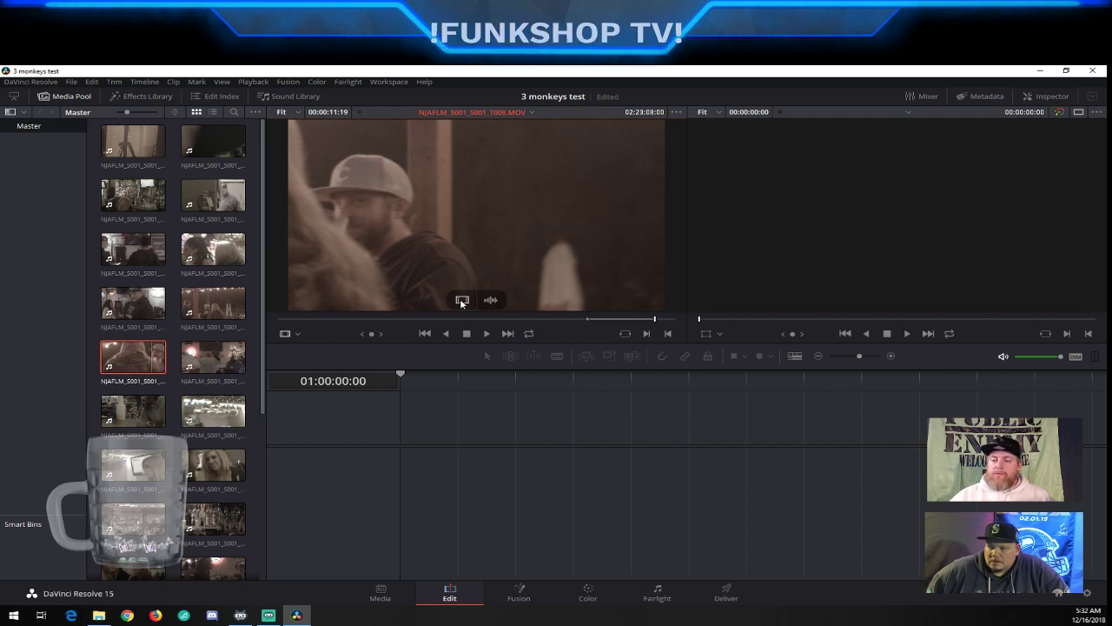
Scrub clip T009 past its out point and jog back into the marked range
{"action": "left_click_drag", "start_coordinate": [459, 298], "coordinate": [457, 261]}
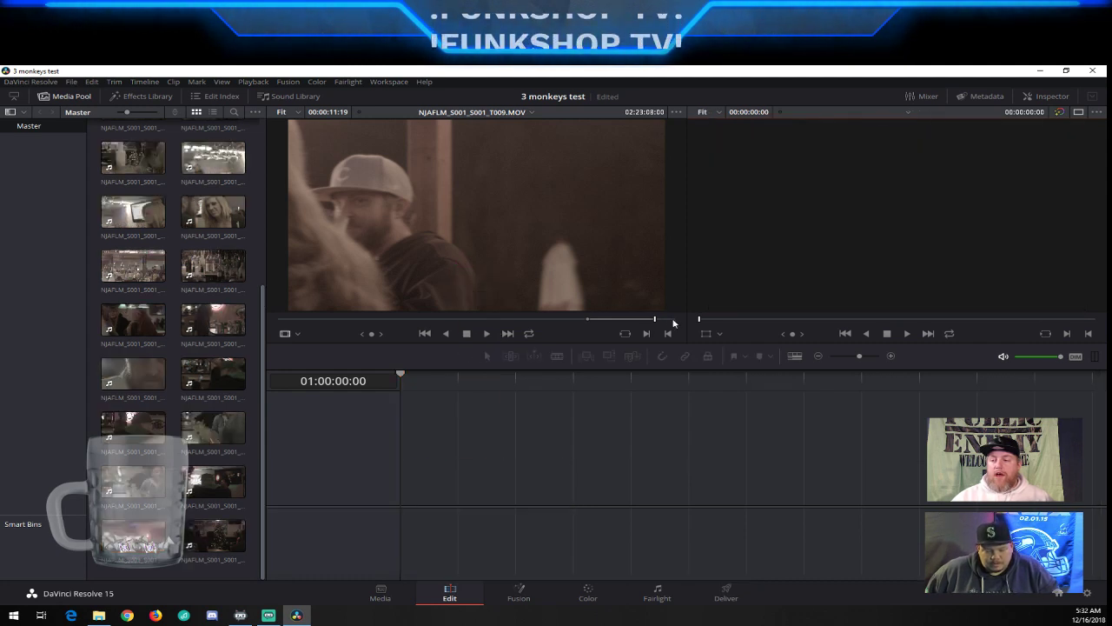
{"action": "mouse_move", "coordinate": [667, 305]}
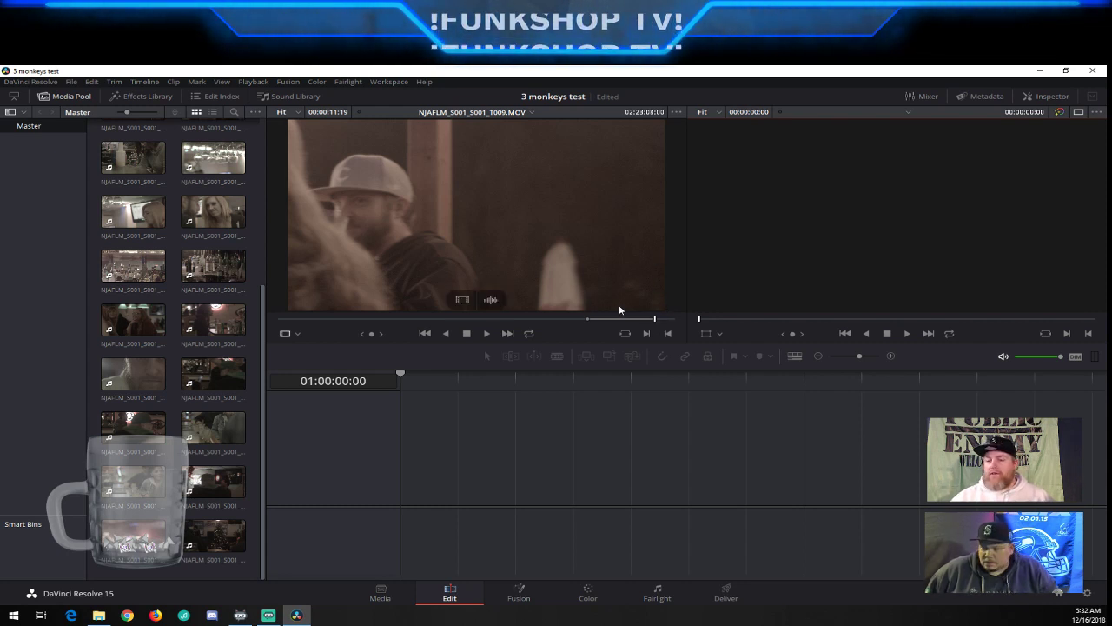
{"action": "left_click_drag", "start_coordinate": [655, 319], "coordinate": [663, 320]}
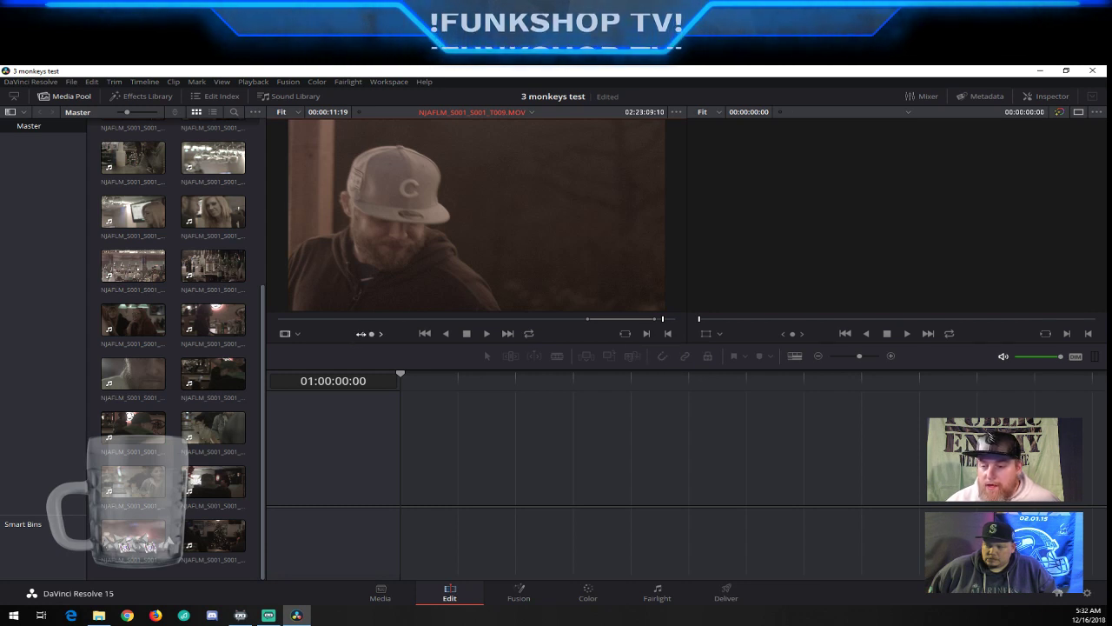
{"action": "mouse_move", "coordinate": [360, 333]}
{"action": "left_mouse_down"}
{"action": "mouse_move", "coordinate": [291, 334]}
{"action": "mouse_move", "coordinate": [357, 334]}
{"action": "left_mouse_up"}
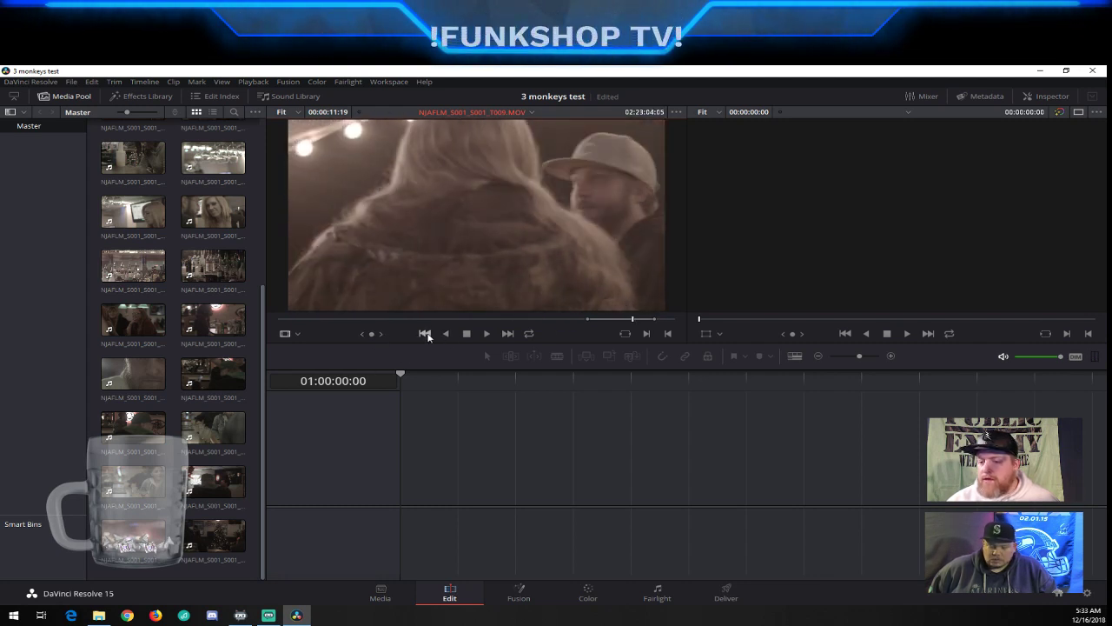
Play clip T009 forward and in reverse from its first frame and scrub within the marked range to about 02:23:00
{"action": "left_click", "coordinate": [425, 333]}
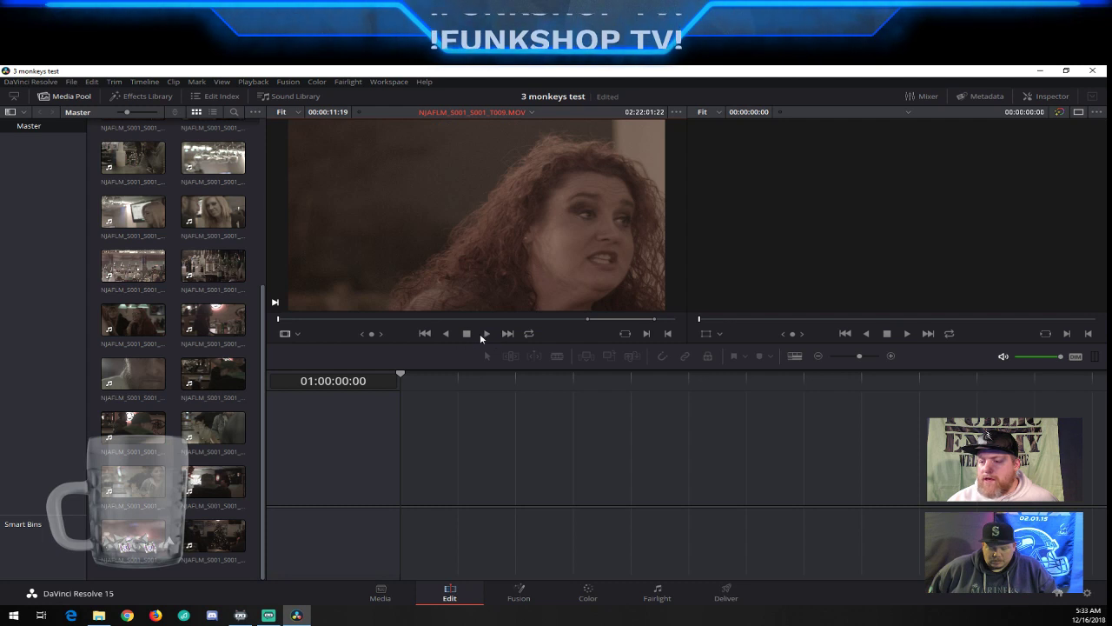
{"action": "left_click", "coordinate": [486, 334]}
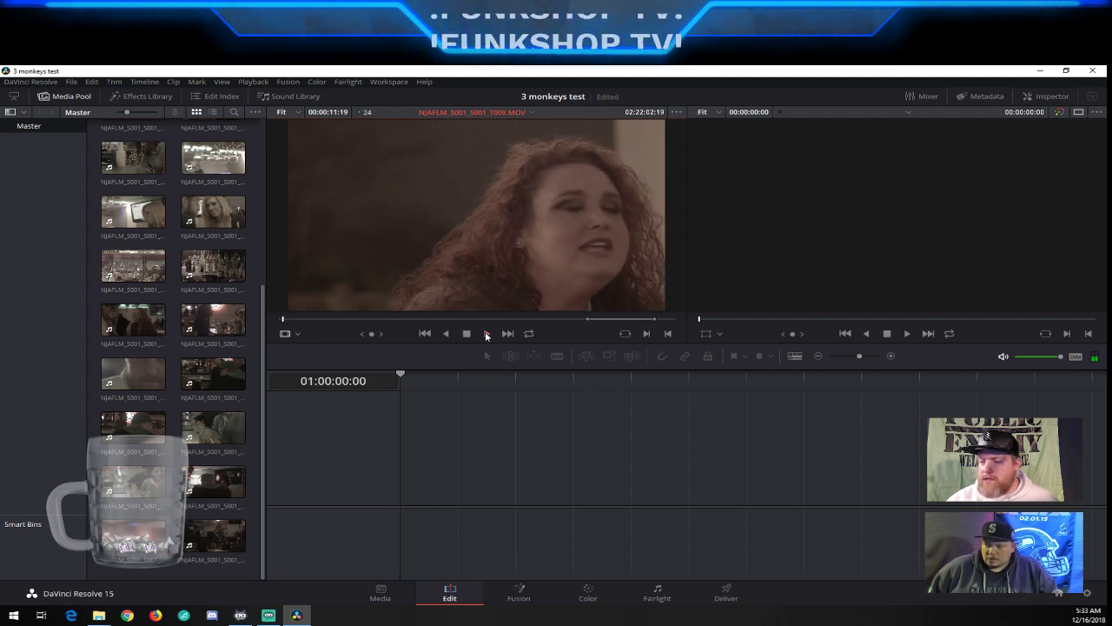
{"action": "left_click", "coordinate": [468, 337]}
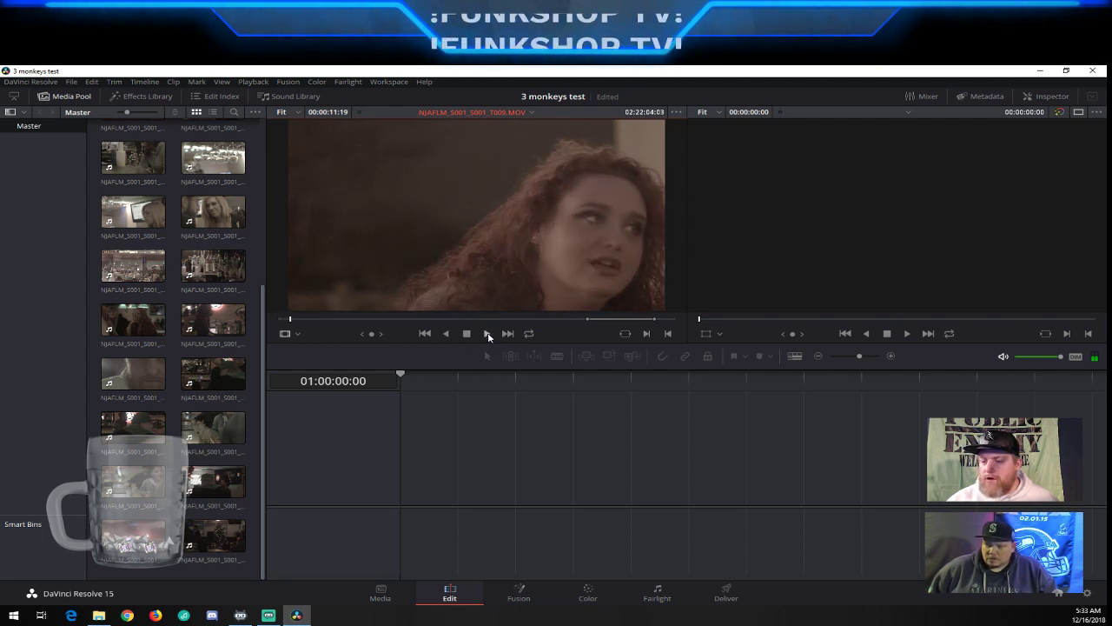
{"action": "left_click", "coordinate": [448, 334]}
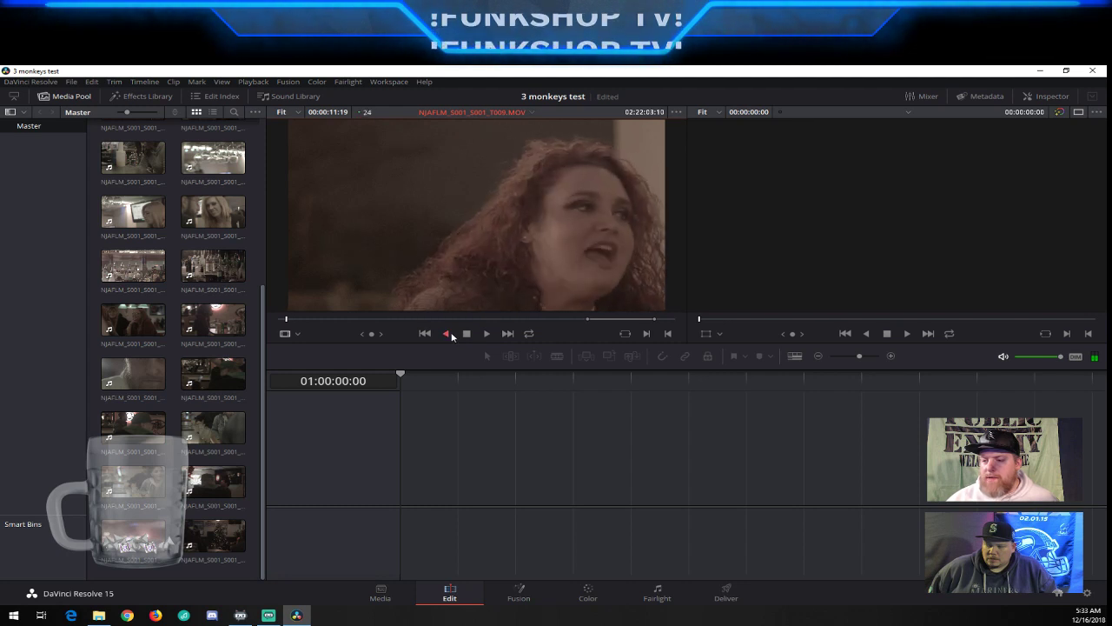
{"action": "left_click", "coordinate": [467, 334]}
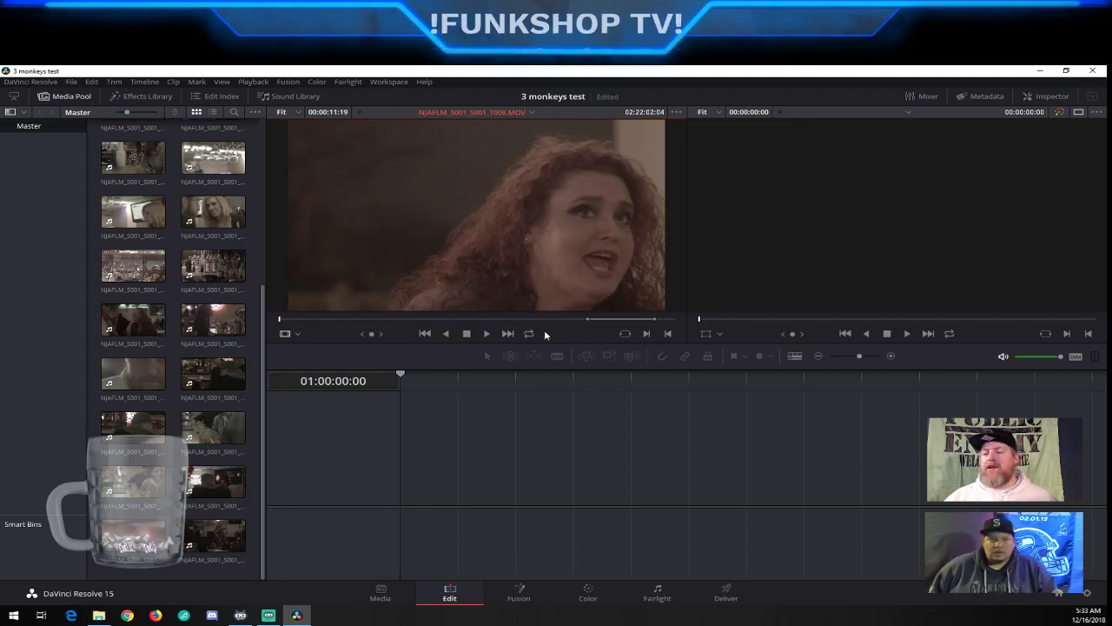
{"action": "left_click", "coordinate": [594, 320]}
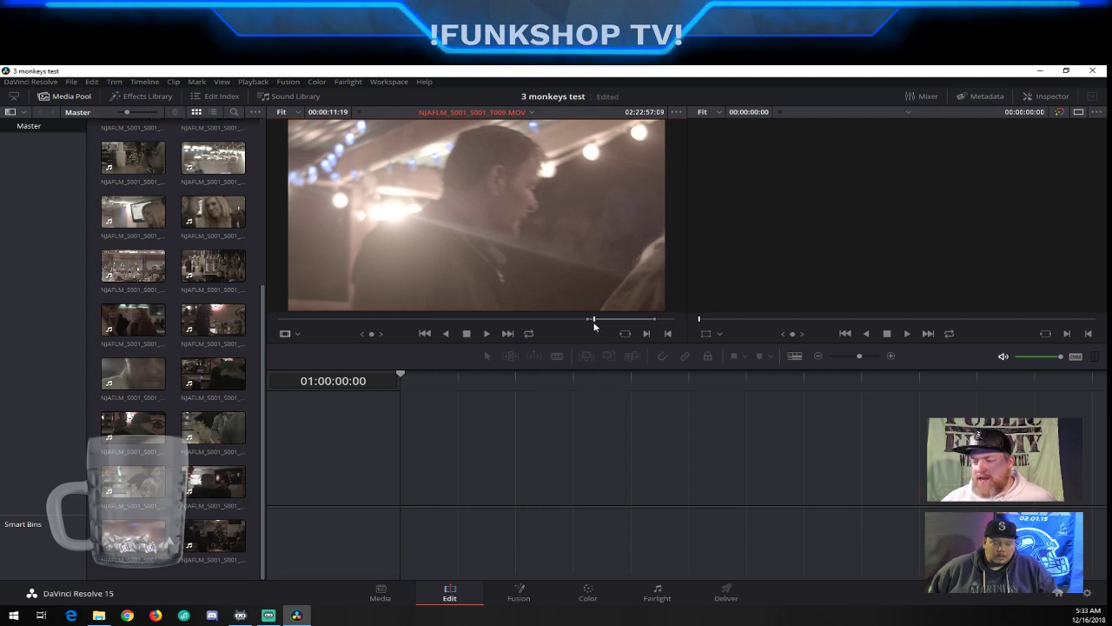
{"action": "left_click_drag", "start_coordinate": [594, 324], "coordinate": [610, 320]}
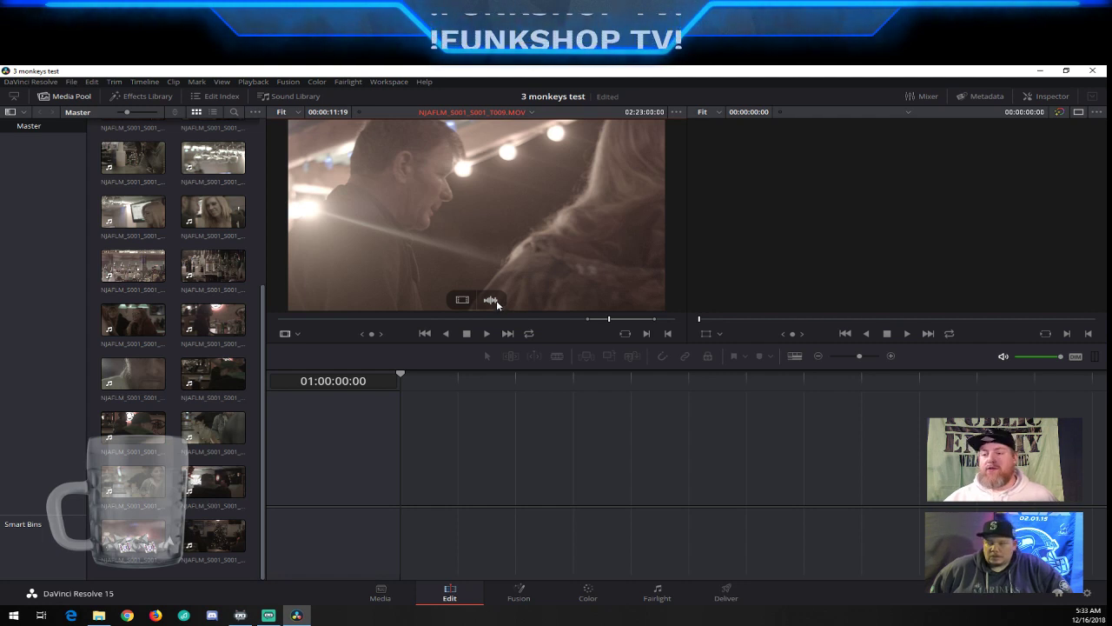
Try adding only the audio of clip T009's marked range to the timeline and undo the insertion
{"action": "left_click_drag", "start_coordinate": [497, 304], "coordinate": [405, 530]}
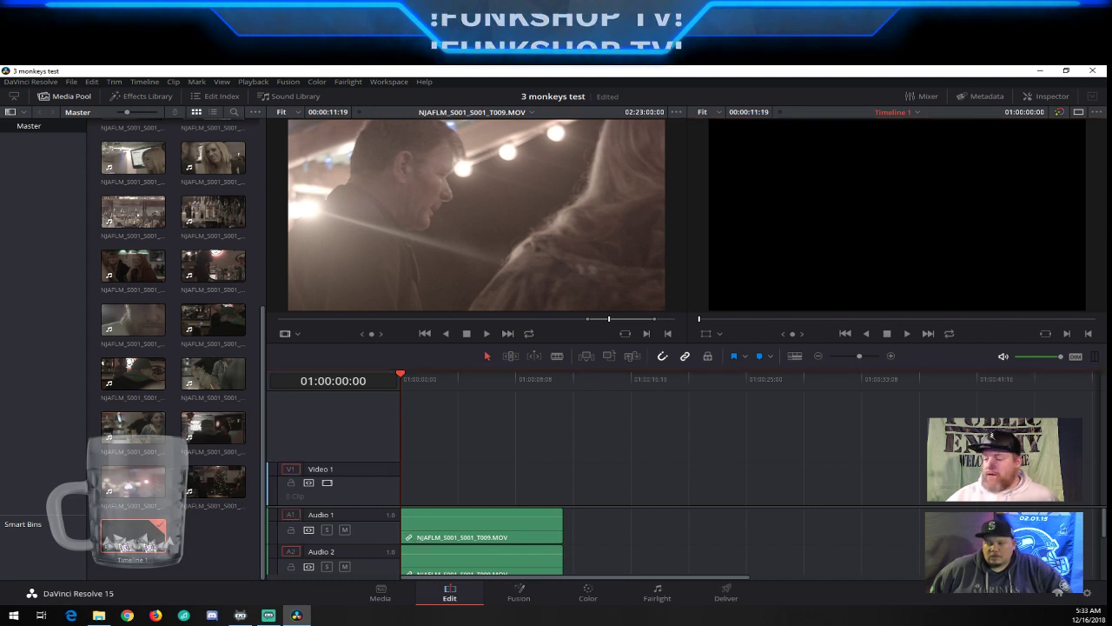
{"action": "left_click_drag", "start_coordinate": [1107, 527], "coordinate": [1090, 502]}
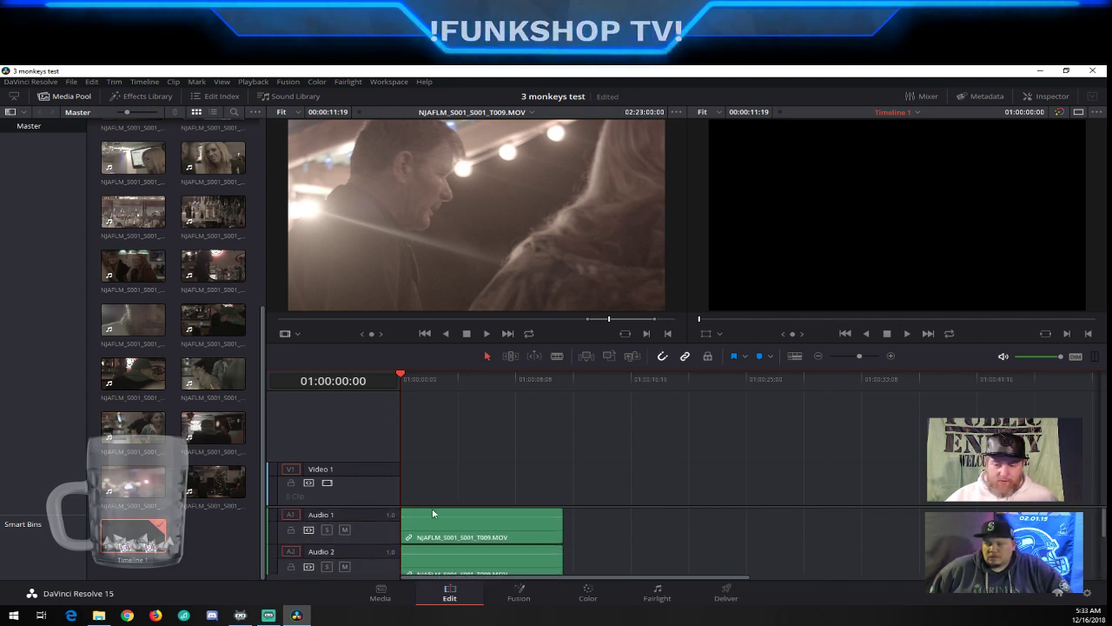
{"action": "key", "text": "ctrl+z"}
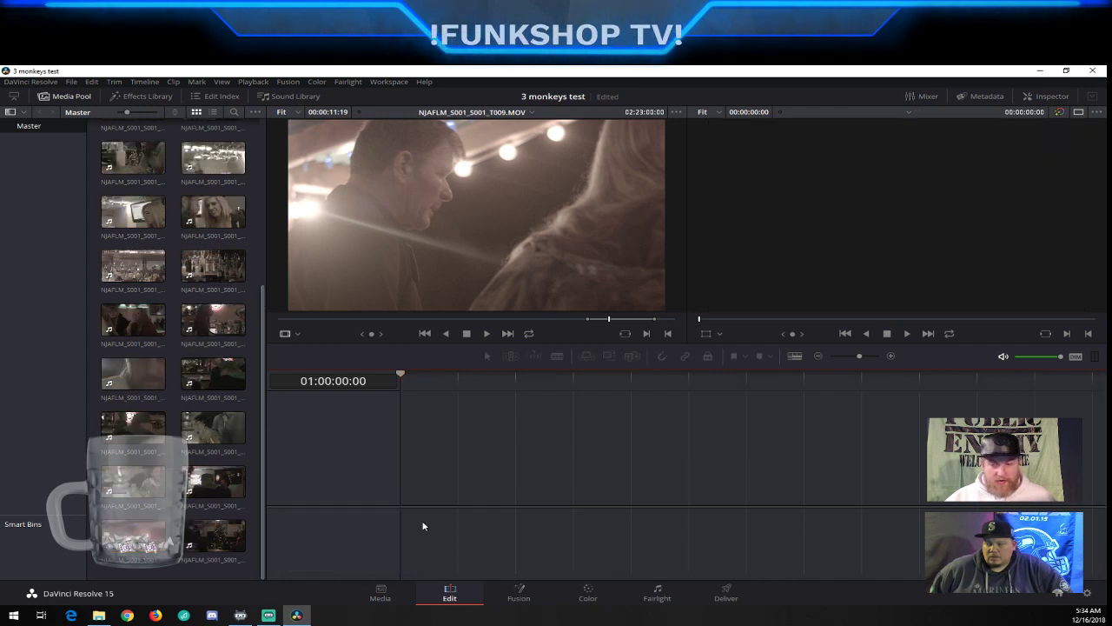
Add only the video of clip T009's marked range at the timeline's start and play it to about 01:00:06:23
{"action": "left_click", "coordinate": [466, 216]}
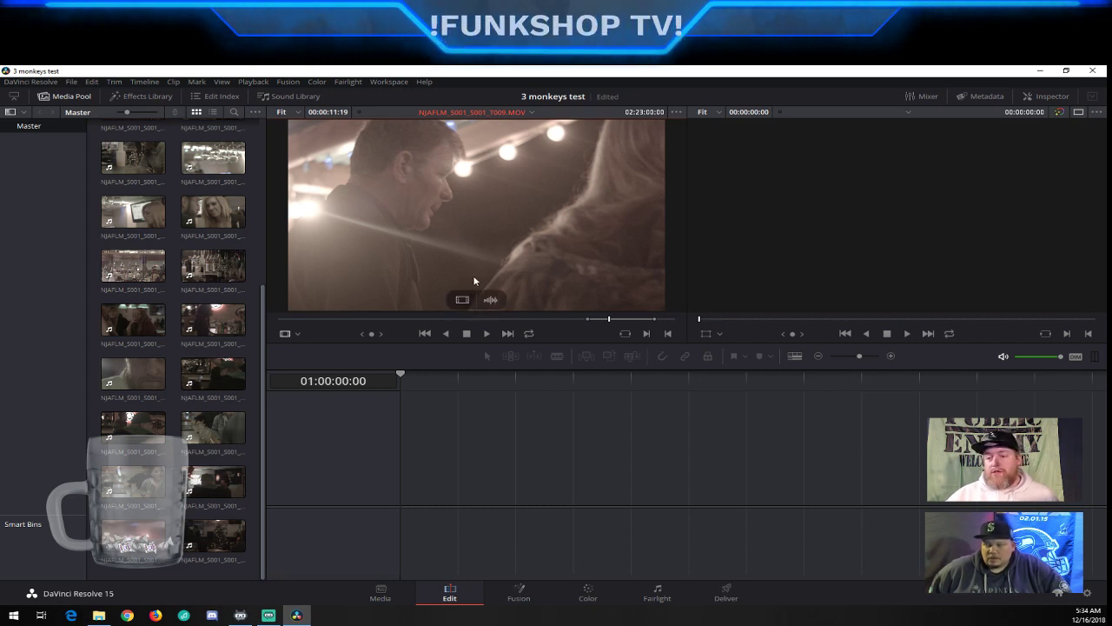
{"action": "left_click_drag", "start_coordinate": [471, 276], "coordinate": [400, 503]}
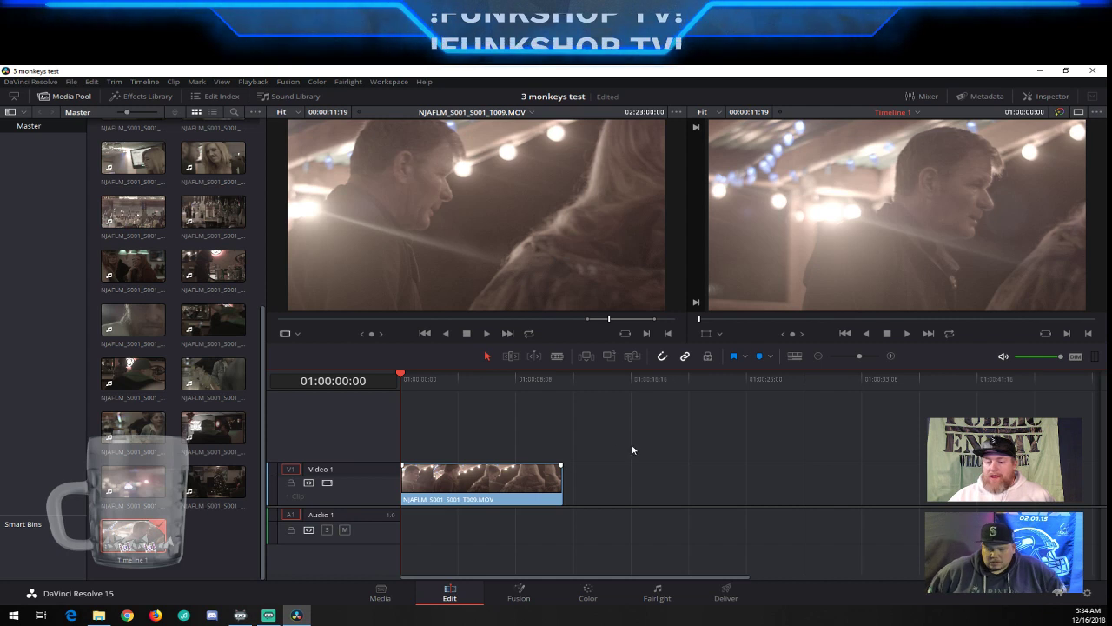
{"action": "key", "text": "space"}
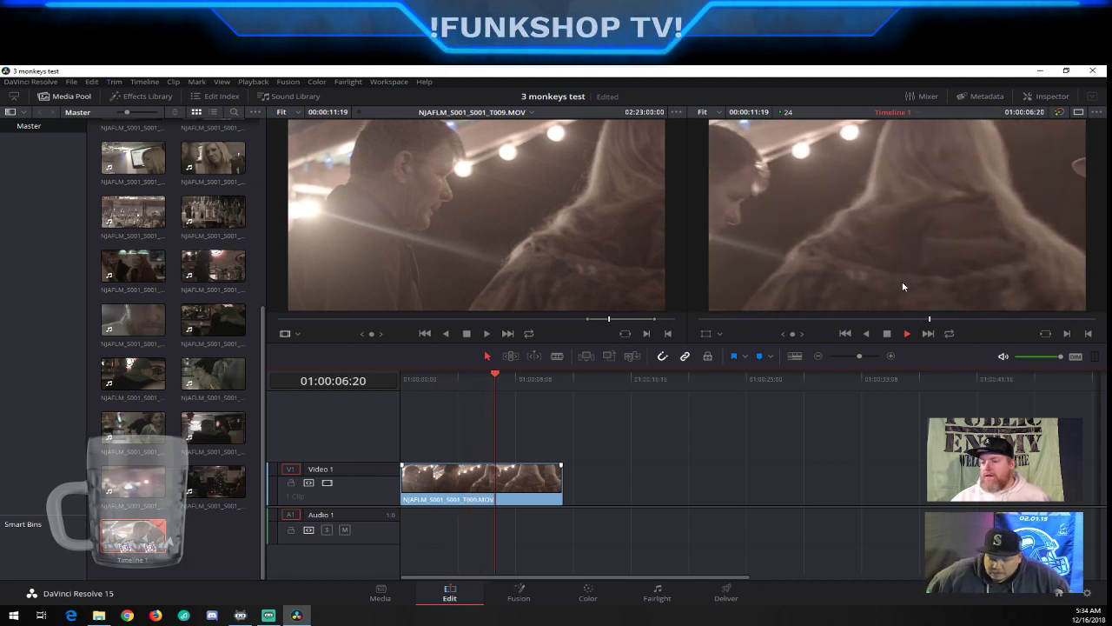
{"action": "key", "text": "space"}
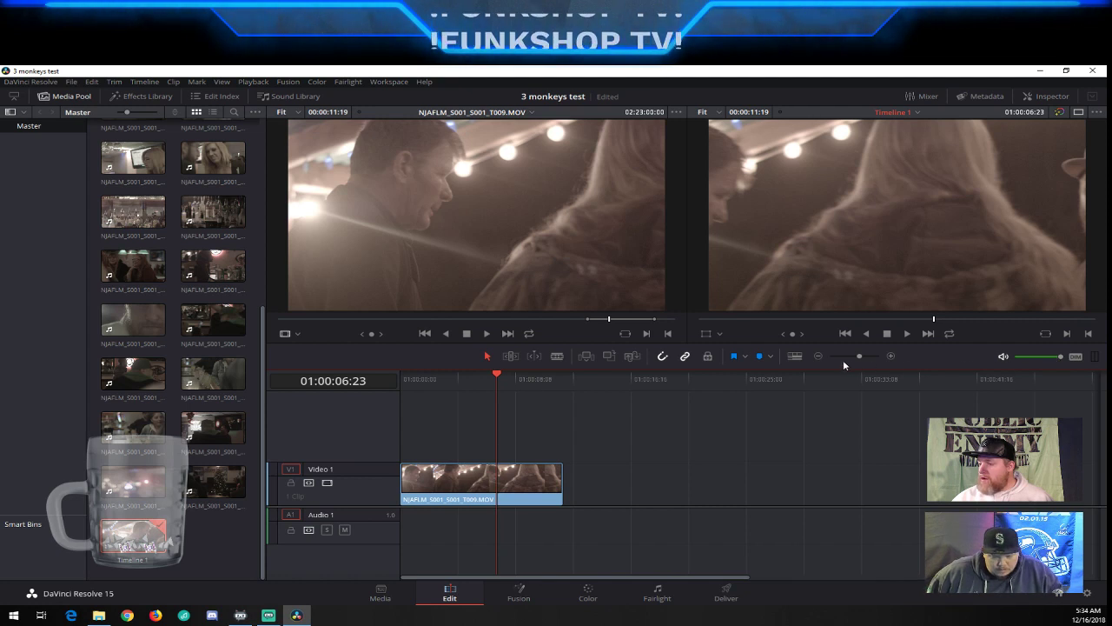
Extend clip T009's end on the timeline to a duration of 15:10 and trim it back to 11:19
{"action": "left_click_drag", "start_coordinate": [859, 356], "coordinate": [861, 357]}
{"action": "left_click", "coordinate": [891, 356]}
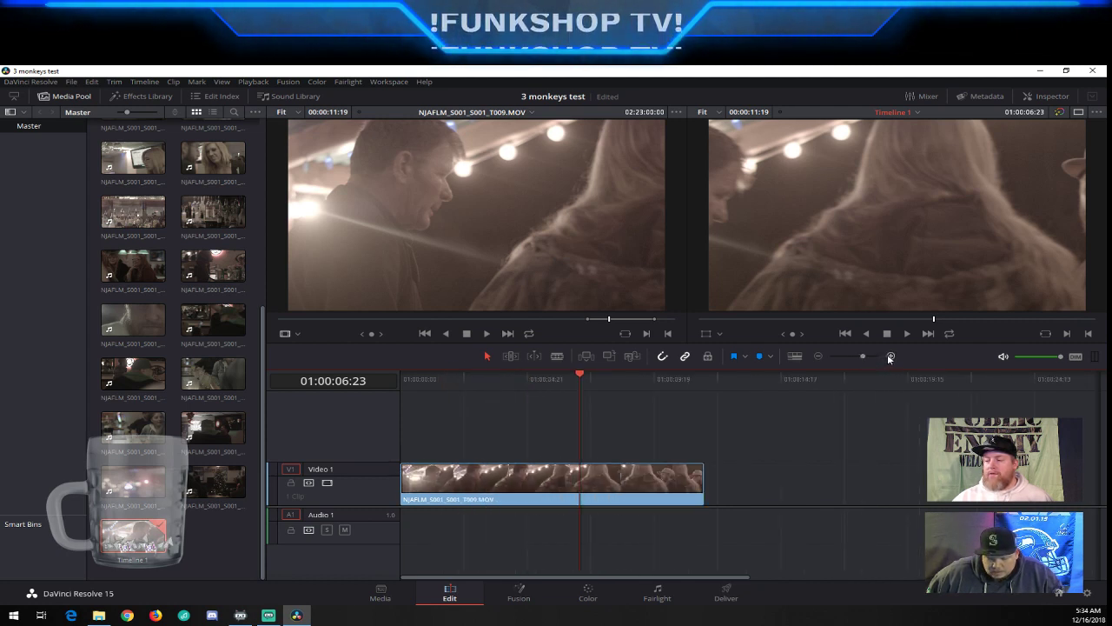
{"action": "left_click", "coordinate": [889, 356]}
{"action": "left_click", "coordinate": [820, 356]}
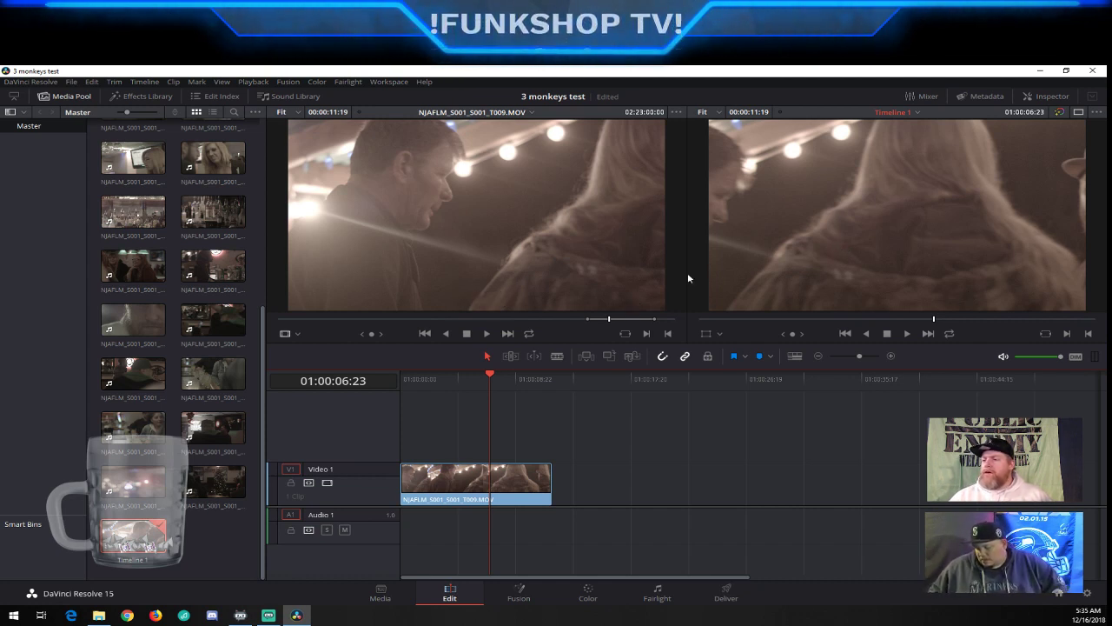
{"action": "mouse_move", "coordinate": [553, 466]}
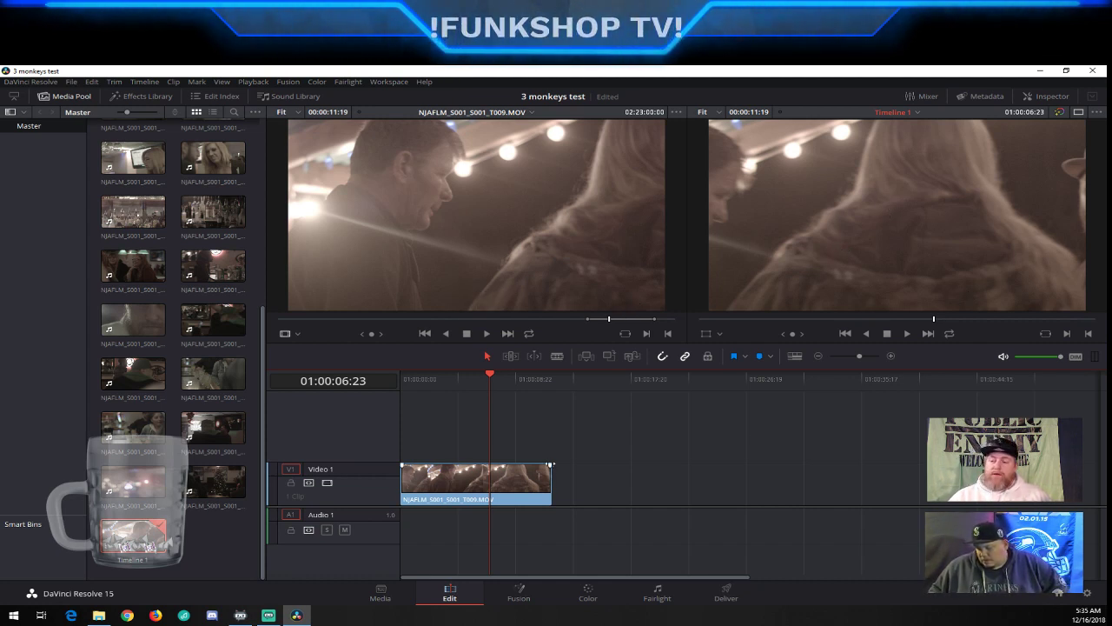
{"action": "mouse_move", "coordinate": [554, 465]}
{"action": "left_mouse_down"}
{"action": "mouse_move", "coordinate": [557, 479]}
{"action": "mouse_move", "coordinate": [529, 492]}
{"action": "mouse_move", "coordinate": [569, 483]}
{"action": "mouse_move", "coordinate": [553, 467]}
{"action": "left_mouse_up"}
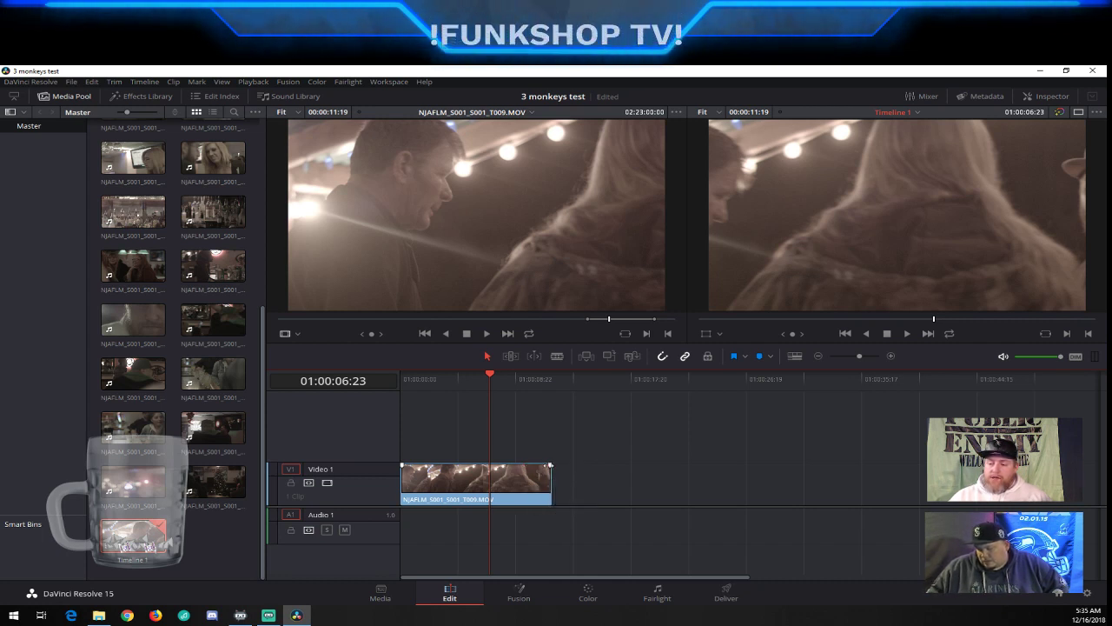
{"action": "mouse_move", "coordinate": [404, 465]}
{"action": "left_mouse_down"}
{"action": "mouse_move", "coordinate": [435, 481]}
{"action": "mouse_move", "coordinate": [401, 482]}
{"action": "left_mouse_up"}
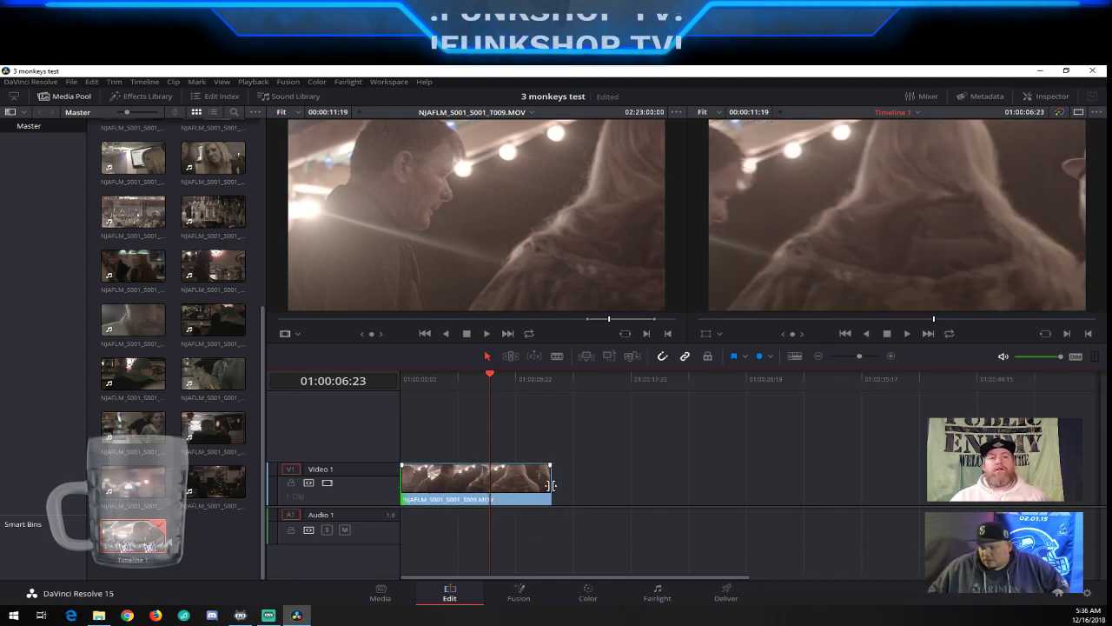
{"action": "left_click_drag", "start_coordinate": [550, 484], "coordinate": [597, 492]}
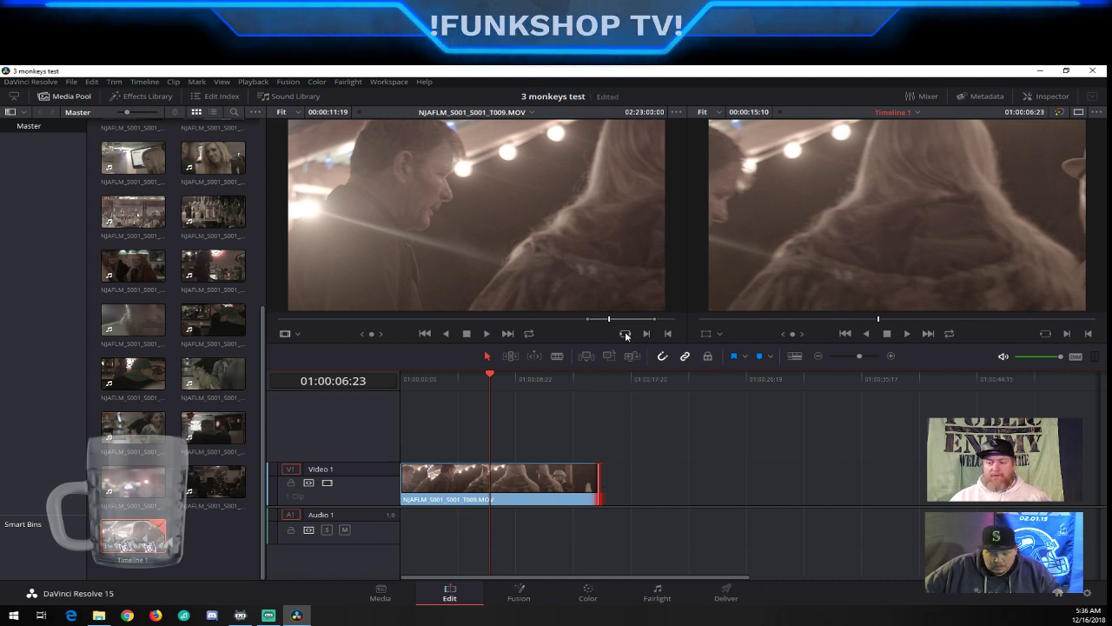
{"action": "left_click_drag", "start_coordinate": [598, 484], "coordinate": [557, 477]}
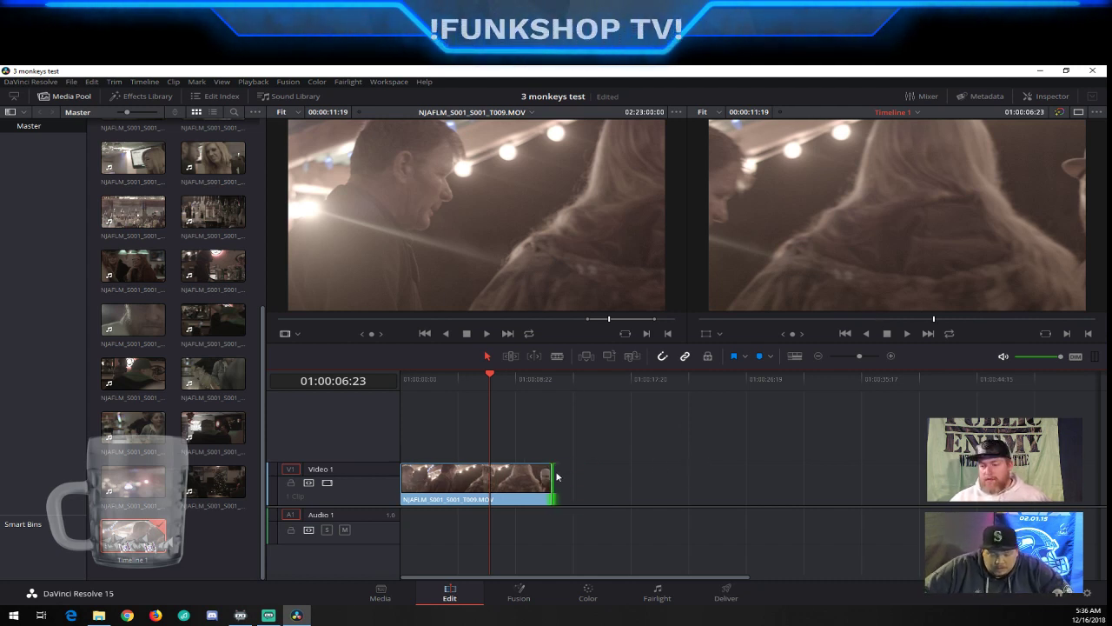
Try shifting clip T009 to start at about 01:00:06:23 on the timeline and undo the move
{"action": "left_click_drag", "start_coordinate": [402, 483], "coordinate": [433, 476]}
{"action": "key", "text": "ctrl+z"}
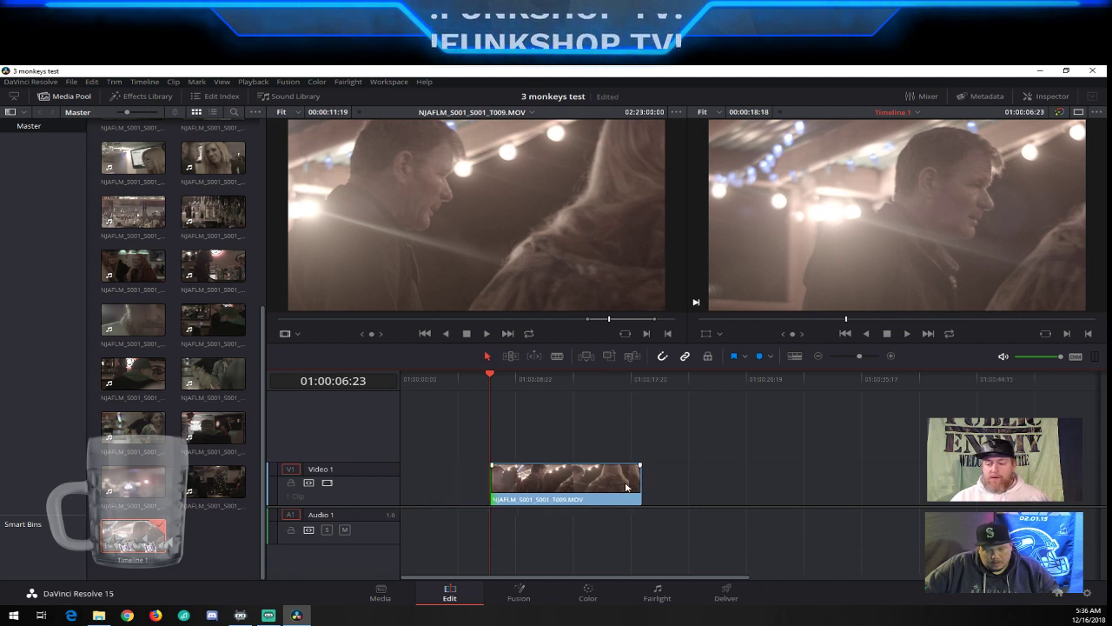
{"action": "key", "text": "ctrl+z"}
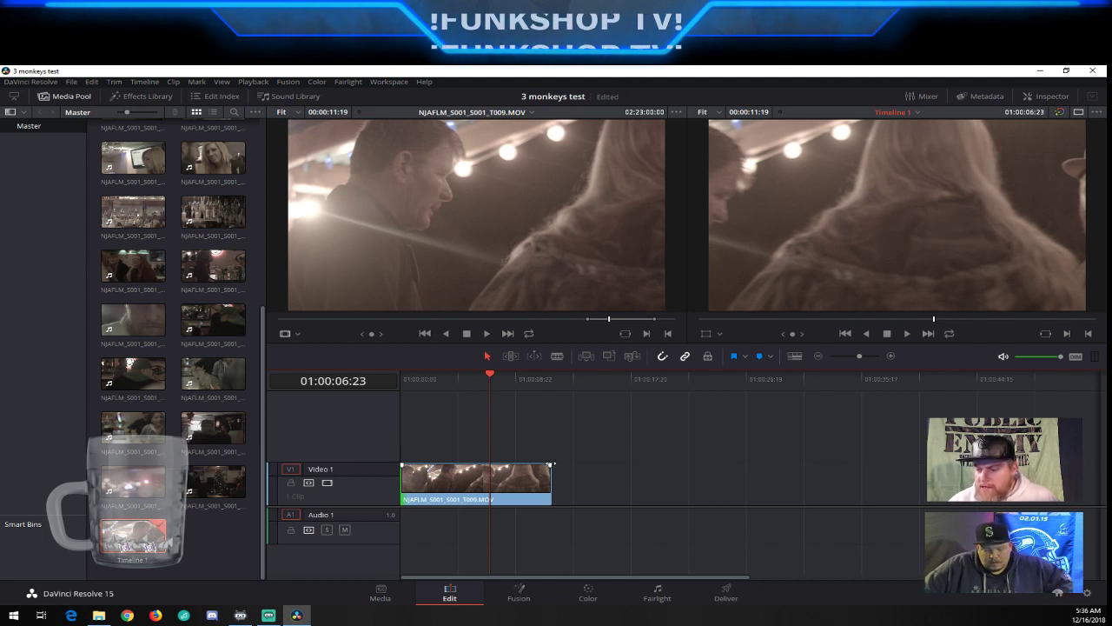
Try a fade-out at the end of clip T009, play through it and remove the fade
{"action": "left_click_drag", "start_coordinate": [551, 465], "coordinate": [524, 508]}
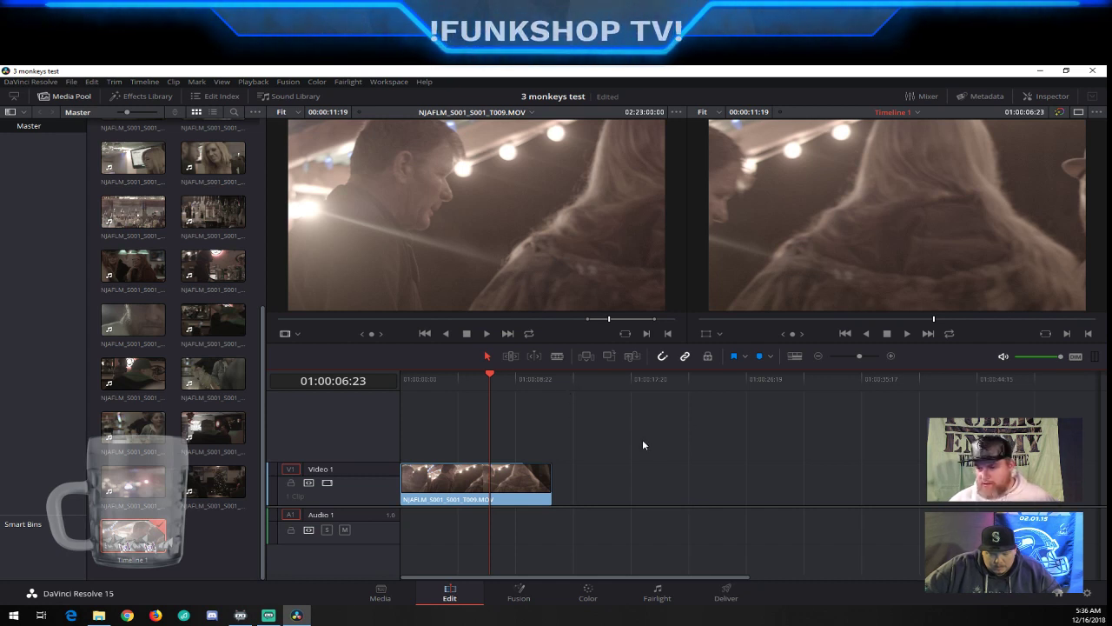
{"action": "key", "text": "space"}
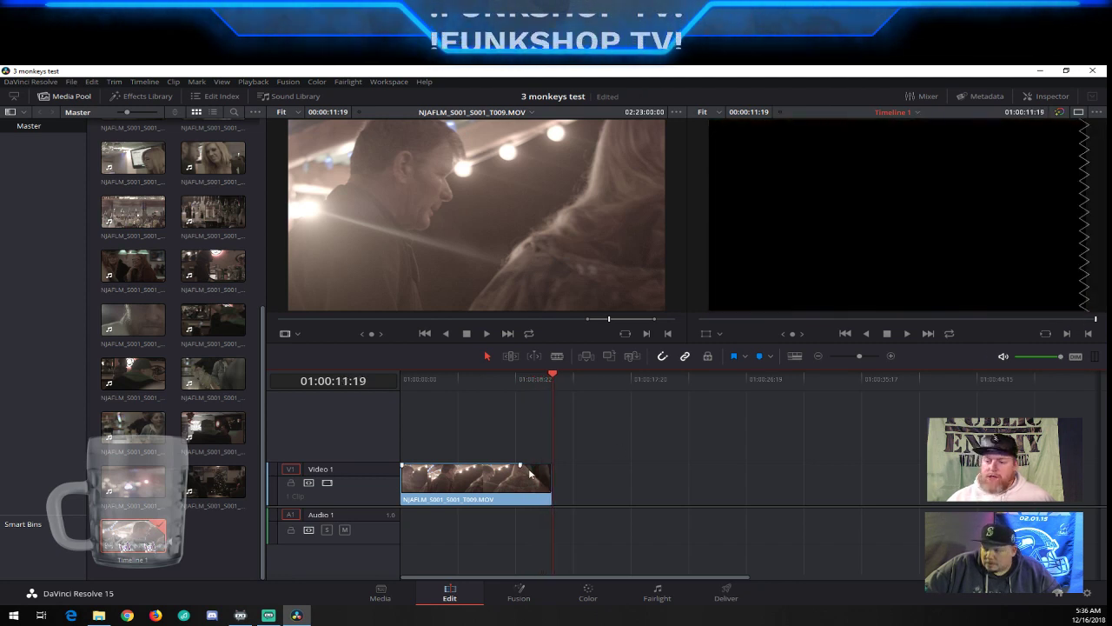
{"action": "left_click_drag", "start_coordinate": [523, 464], "coordinate": [550, 464]}
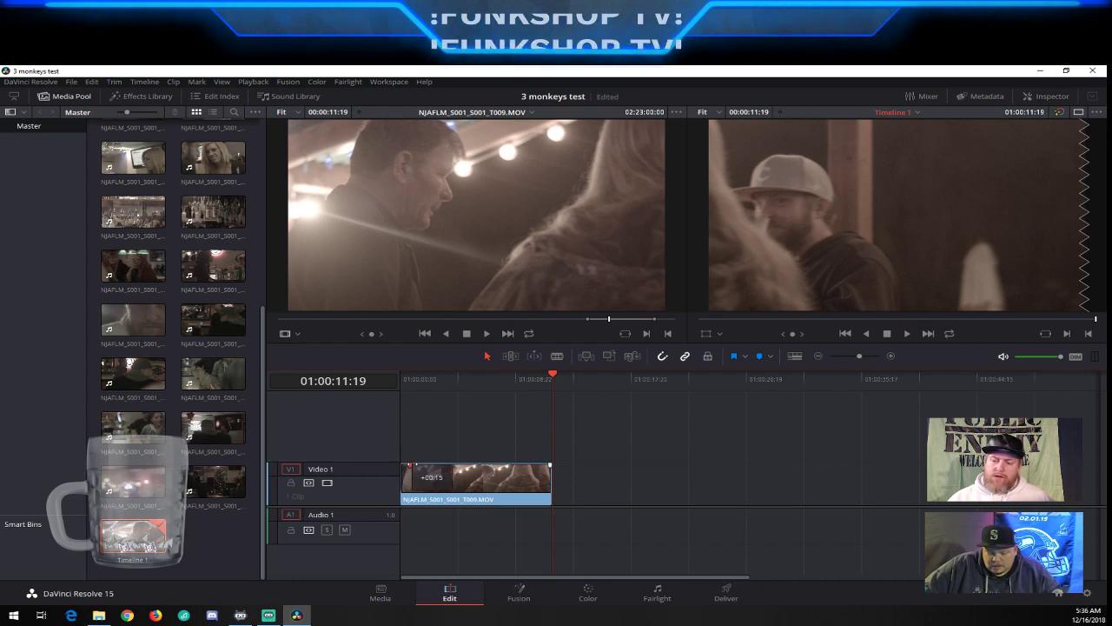
Add and lengthen a fade-in at the start of clip T009, playing the timeline from its first frame to check it
{"action": "left_click_drag", "start_coordinate": [554, 374], "coordinate": [395, 384]}
{"action": "key", "text": "space"}
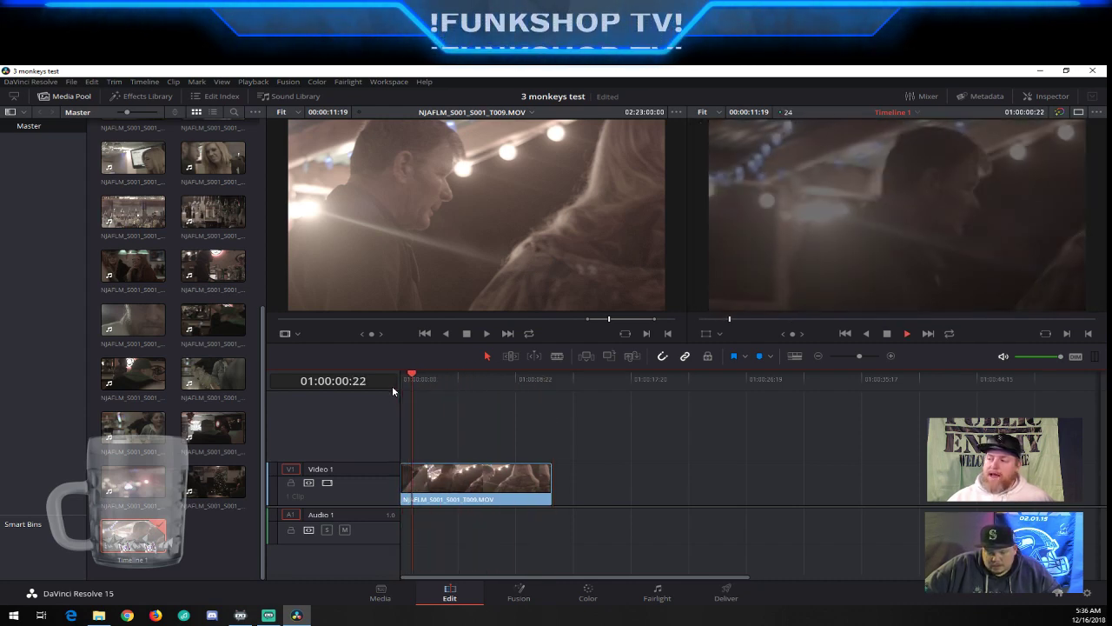
{"action": "key", "text": "space"}
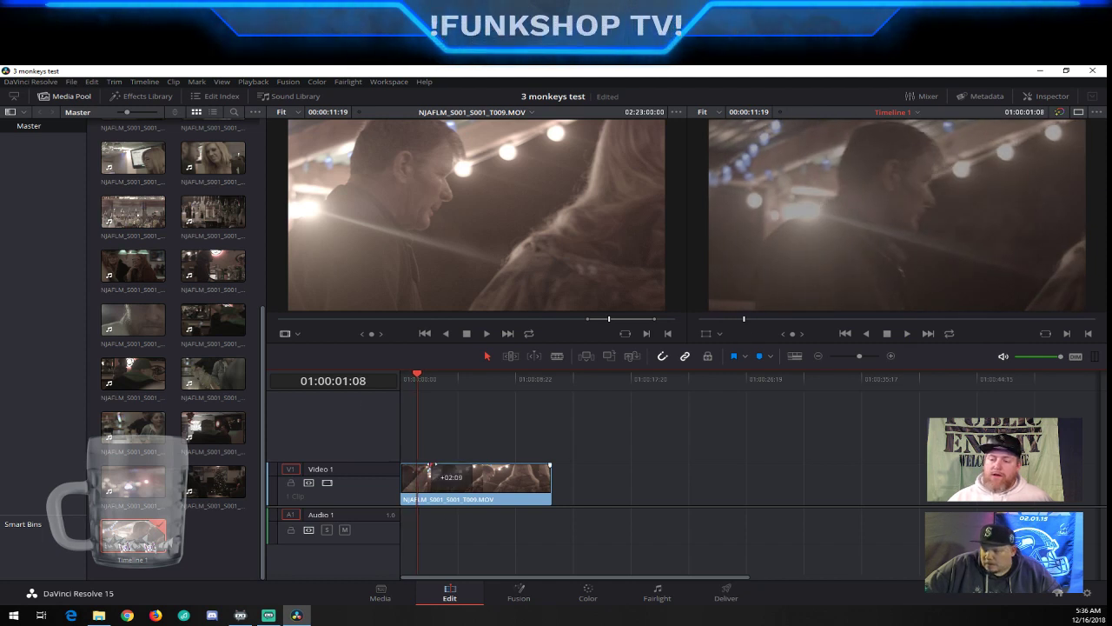
{"action": "left_click_drag", "start_coordinate": [419, 377], "coordinate": [392, 377]}
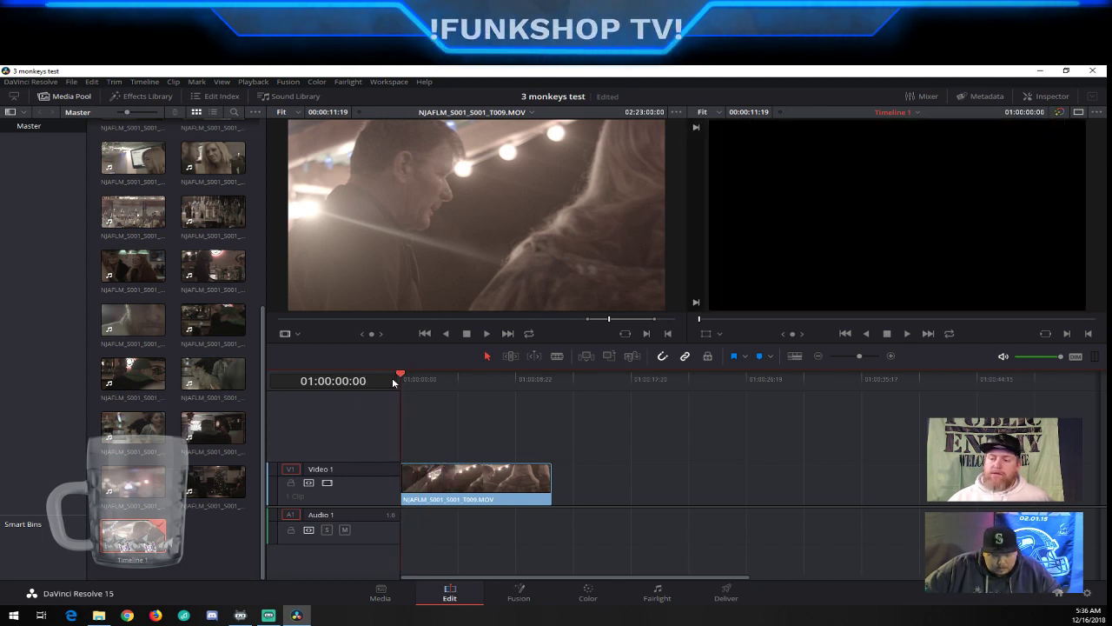
{"action": "key", "text": "space"}
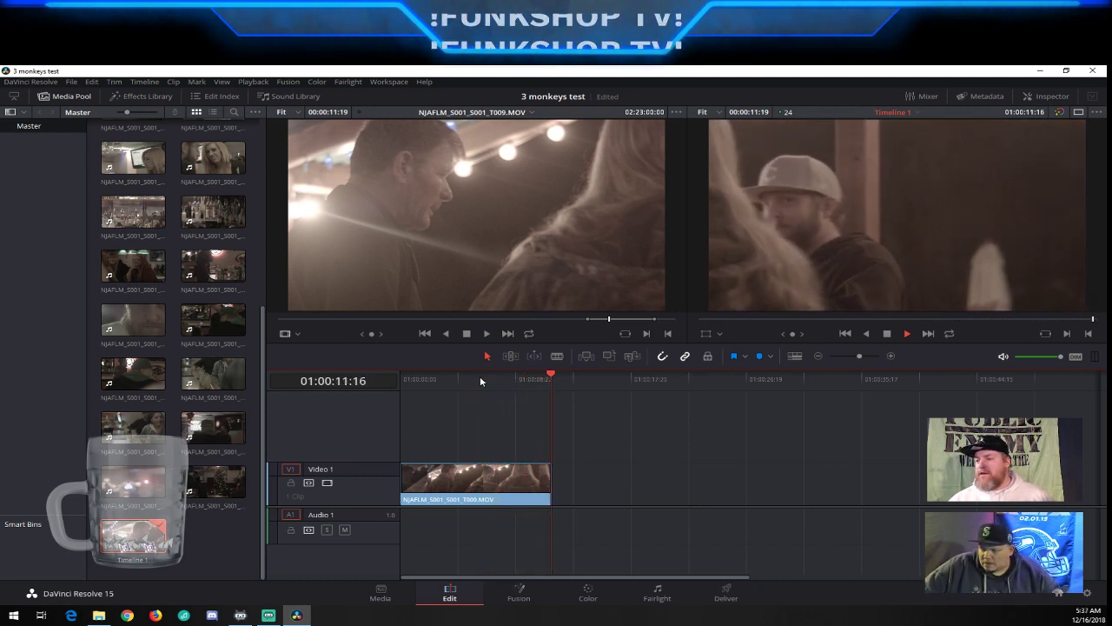
{"action": "key", "text": "space"}
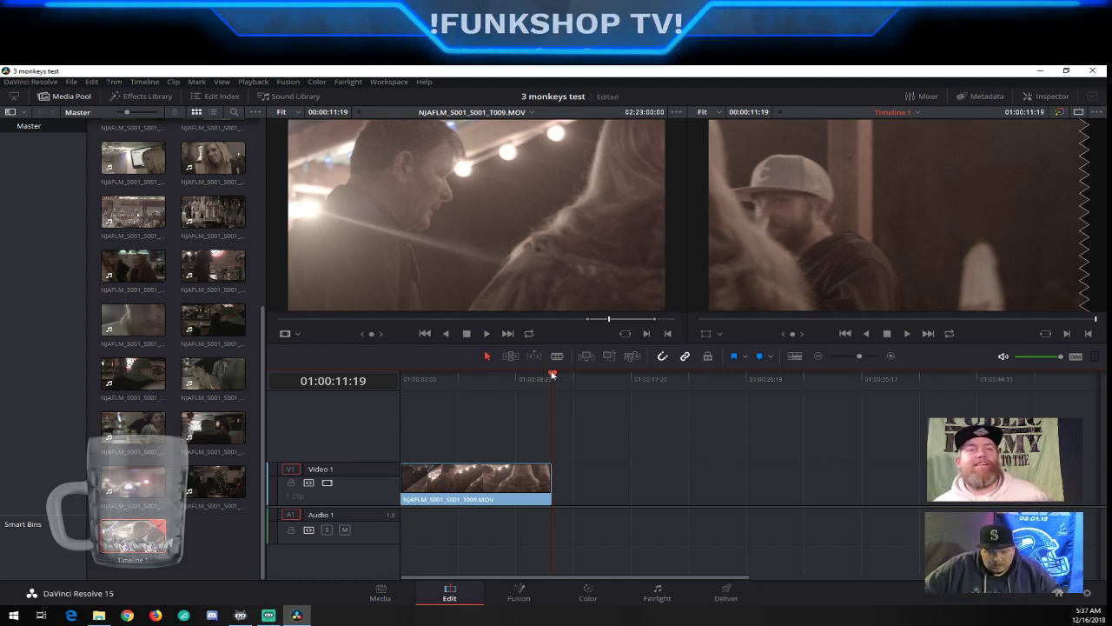
Load the timeline's clip T009 into the source viewer at 01:00:07:21 and scrub the timeline to 01:00:08:14
{"action": "left_click_drag", "start_coordinate": [552, 375], "coordinate": [503, 374]}
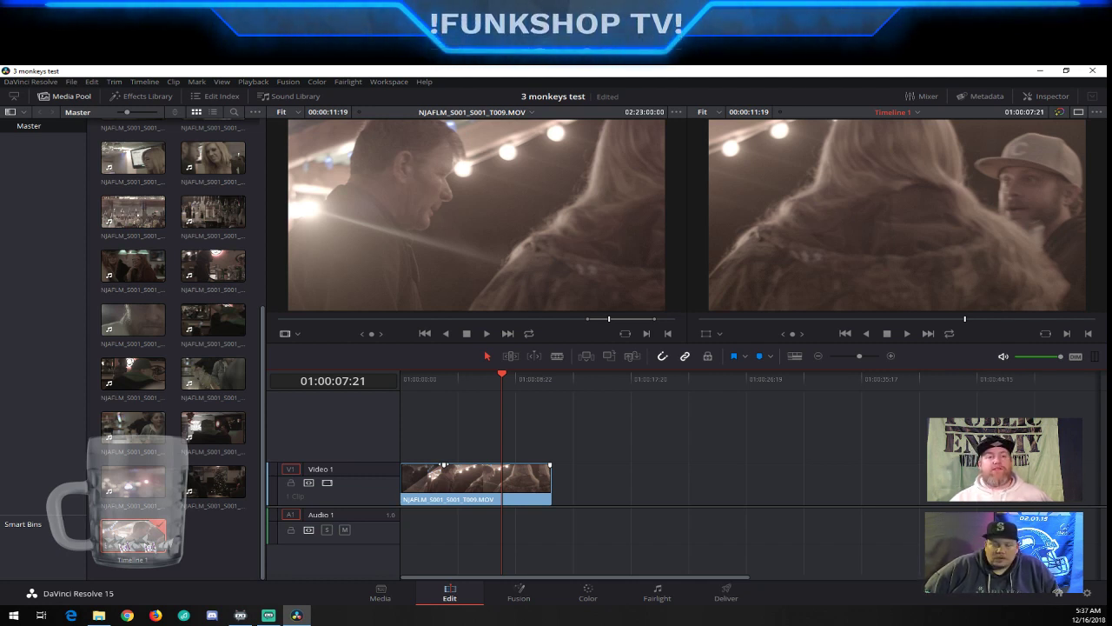
{"action": "right_click", "coordinate": [444, 467]}
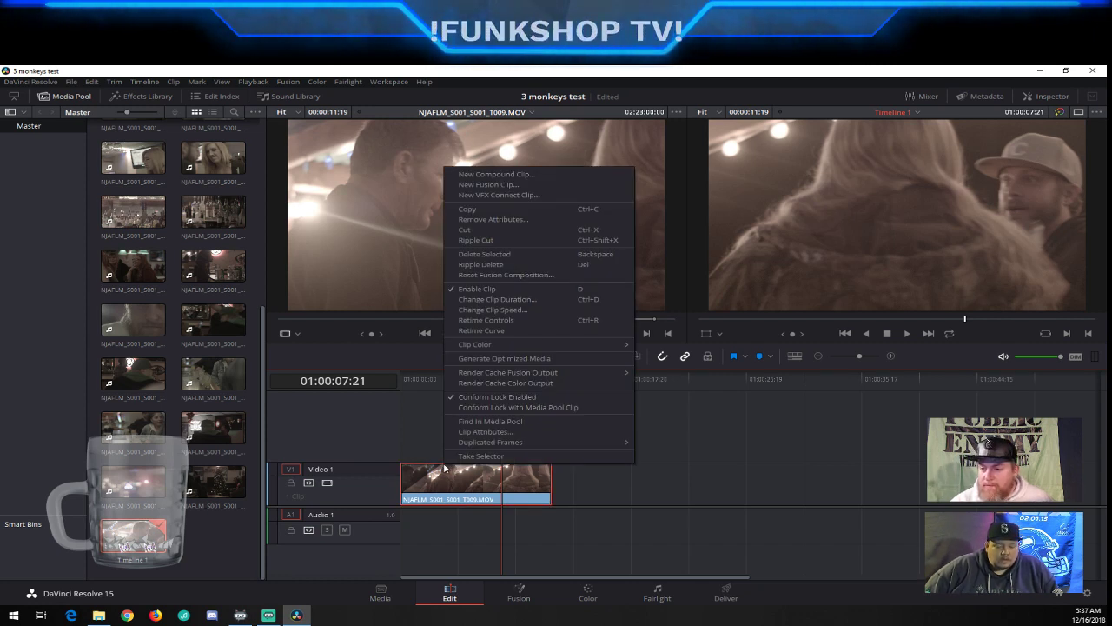
{"action": "double_click", "coordinate": [420, 472]}
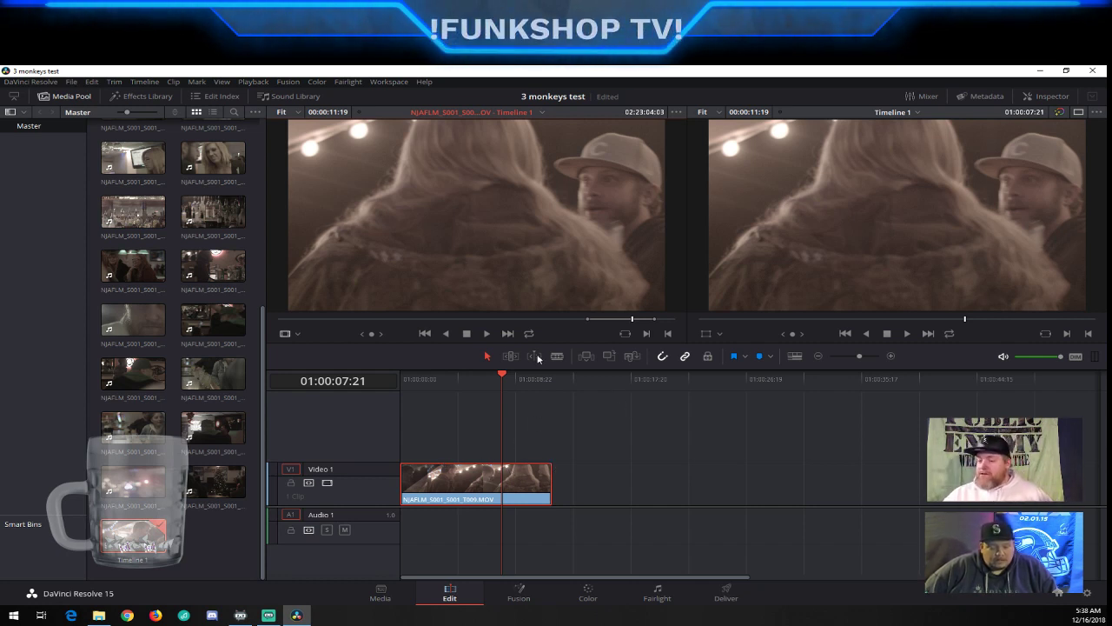
{"action": "mouse_move", "coordinate": [502, 374]}
{"action": "left_mouse_down"}
{"action": "mouse_move", "coordinate": [551, 375]}
{"action": "mouse_move", "coordinate": [511, 383]}
{"action": "left_mouse_up"}
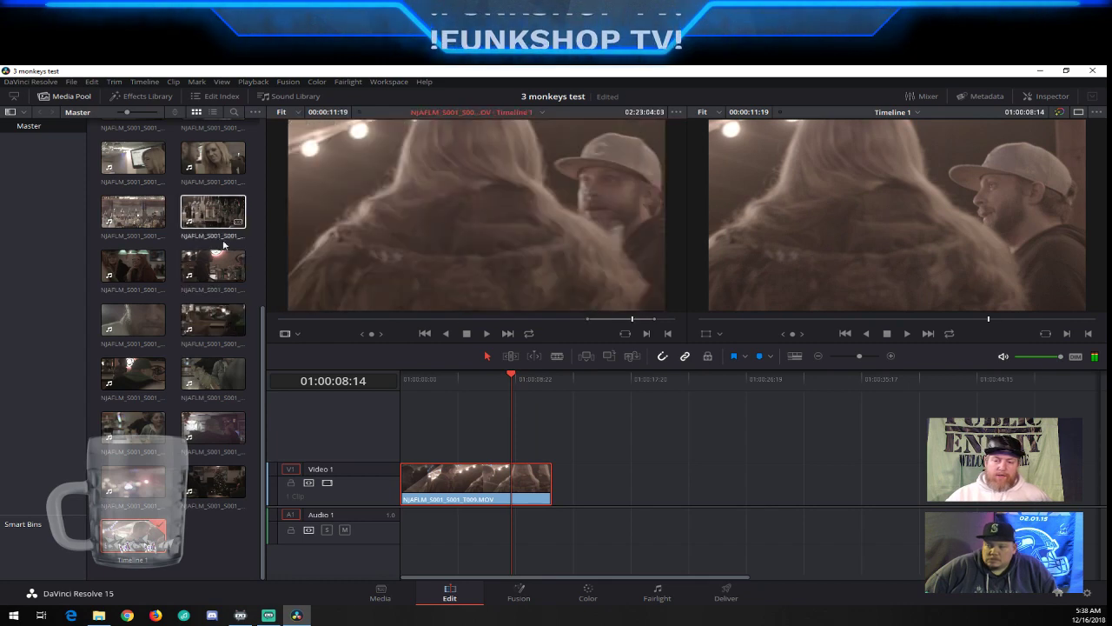
Open clip T020 in the source viewer and mark a 2:13 range with its out point at 02:30:50:01
{"action": "left_click", "coordinate": [216, 269]}
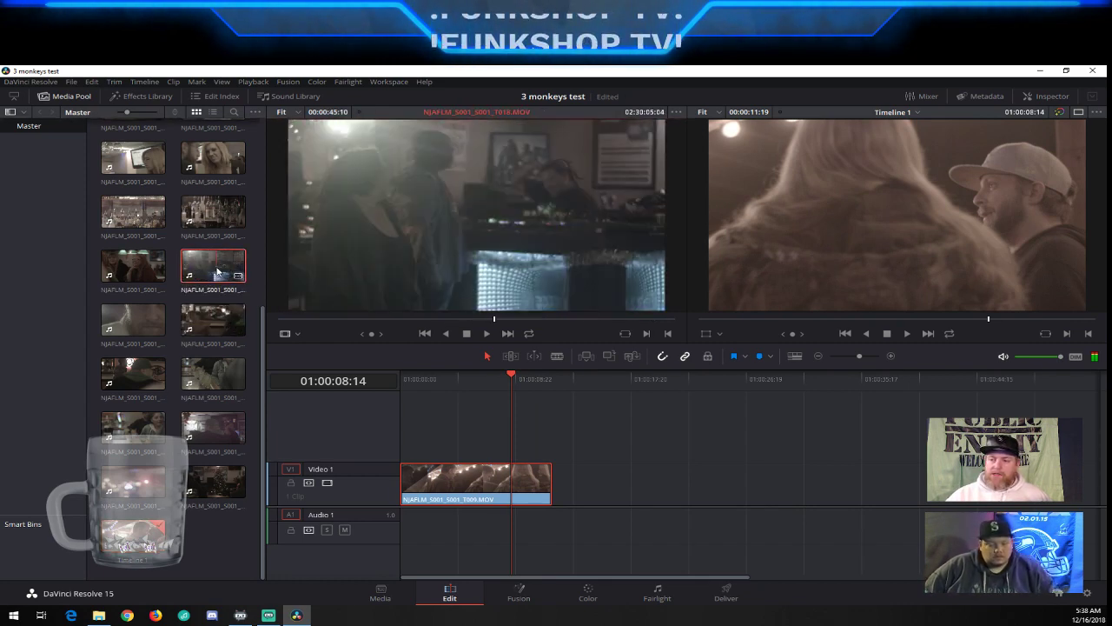
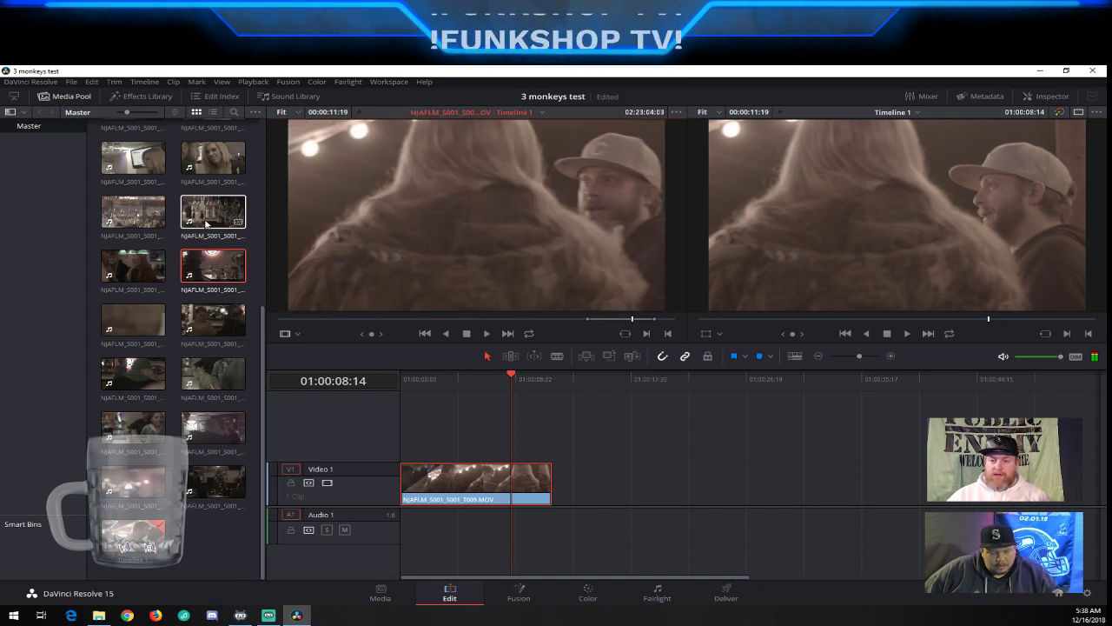
{"action": "left_click", "coordinate": [208, 325]}
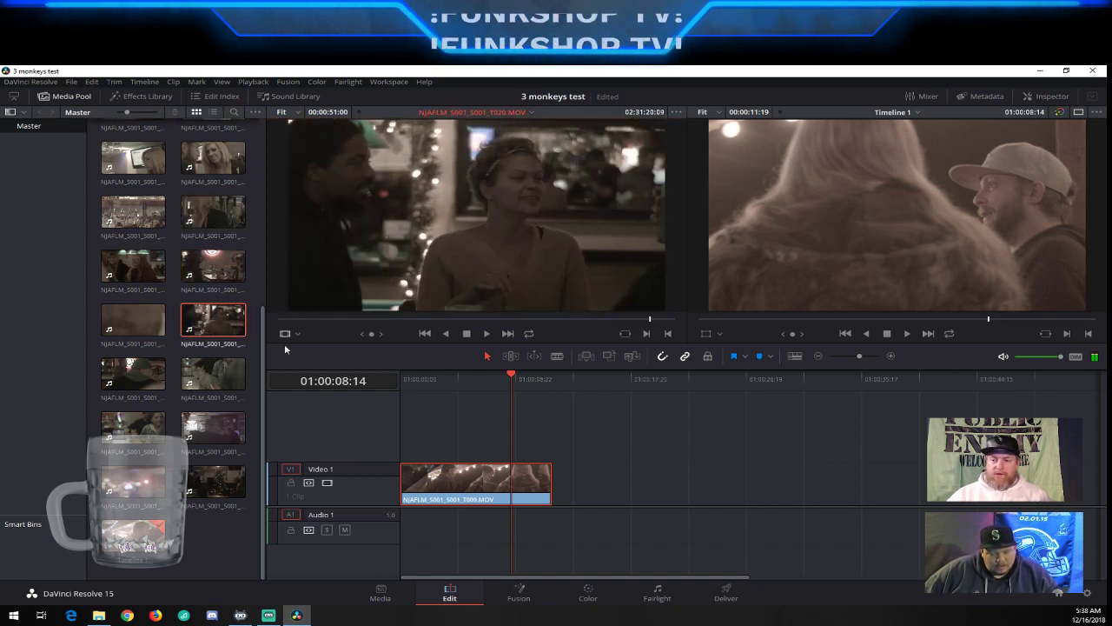
{"action": "left_click", "coordinate": [380, 320]}
{"action": "left_click_drag", "start_coordinate": [385, 320], "coordinate": [397, 323]}
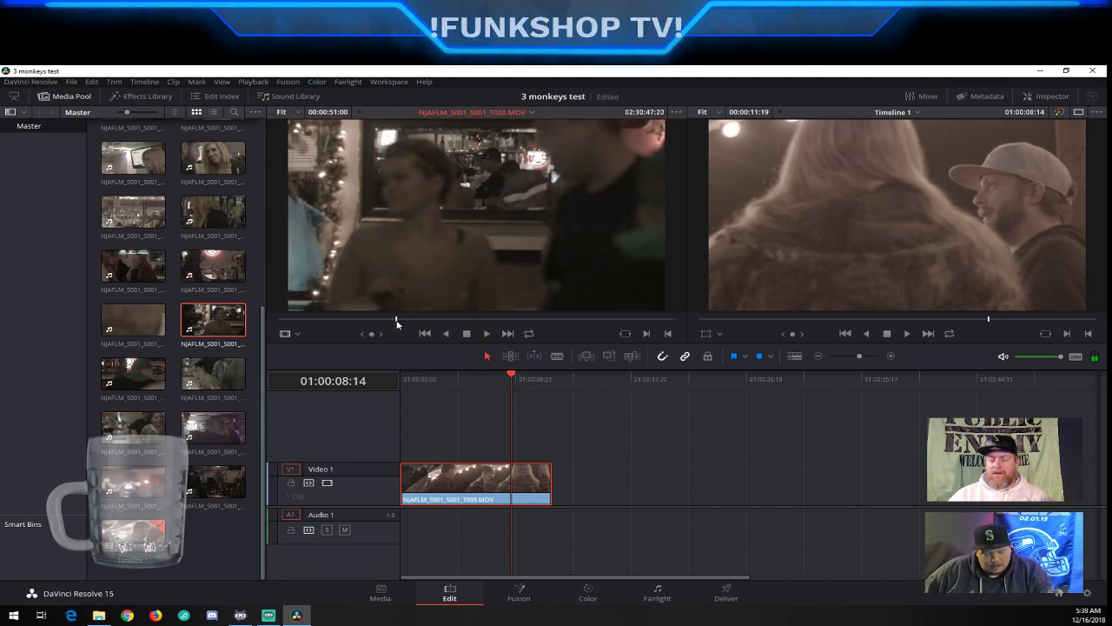
{"action": "left_click_drag", "start_coordinate": [395, 323], "coordinate": [415, 325]}
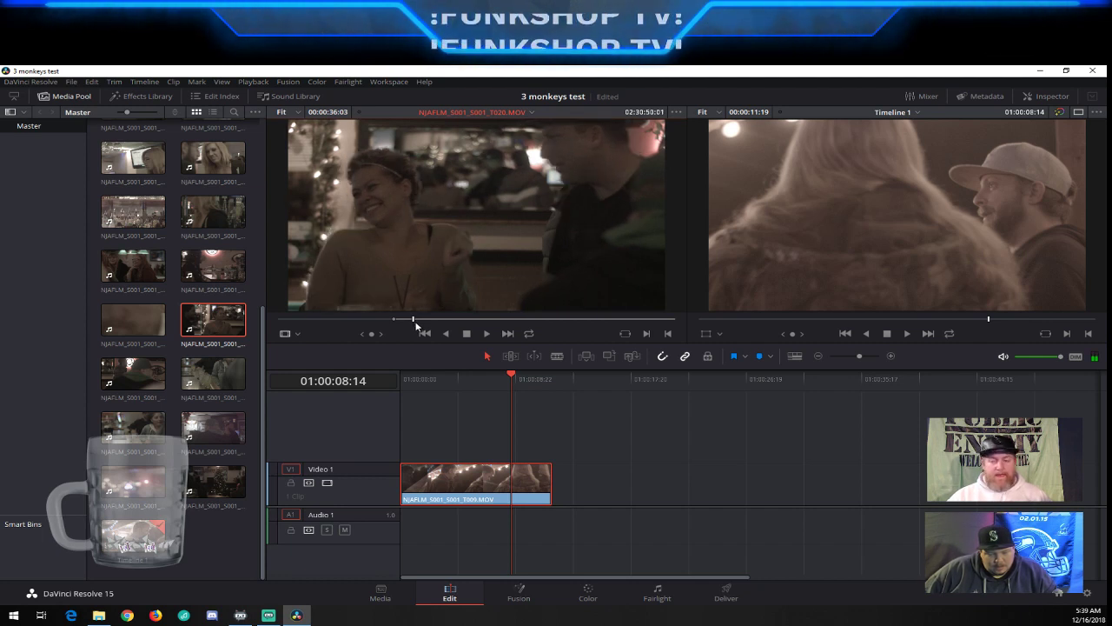
{"action": "key", "text": "o"}
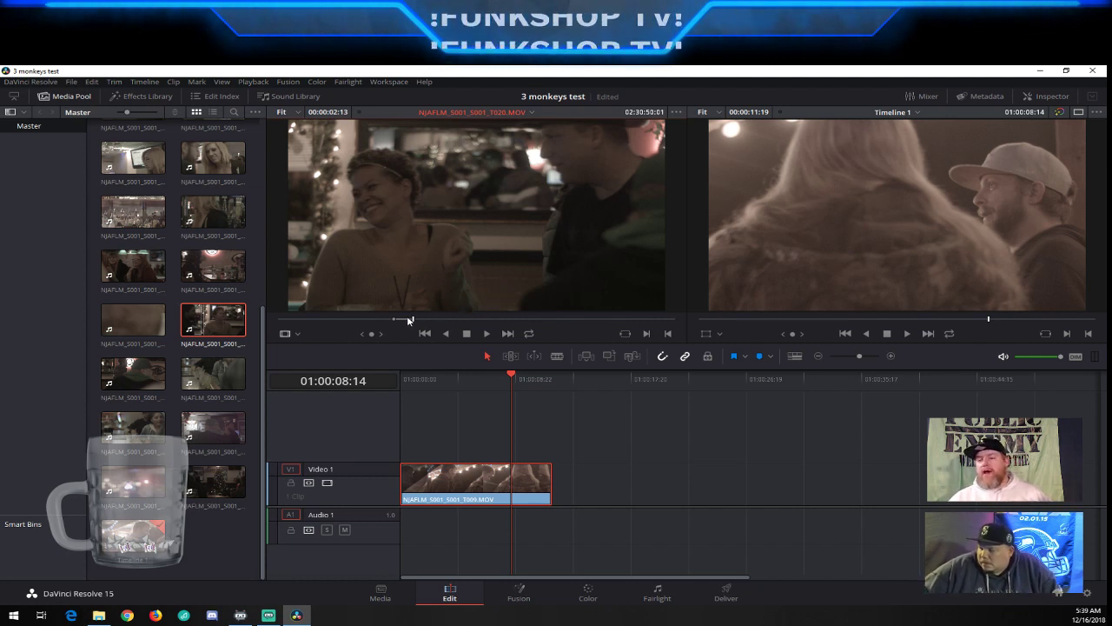
Add only the video of clip T020's marked range after clip T009 and move it up to a new Video 2 track
{"action": "mouse_move", "coordinate": [456, 285]}
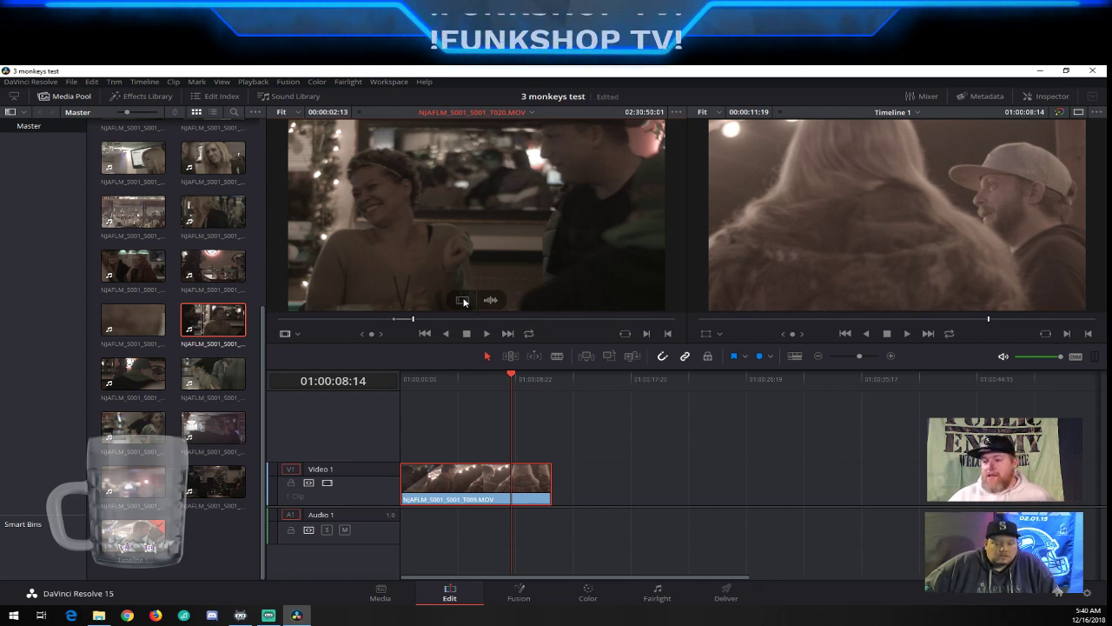
{"action": "left_click_drag", "start_coordinate": [462, 300], "coordinate": [563, 496]}
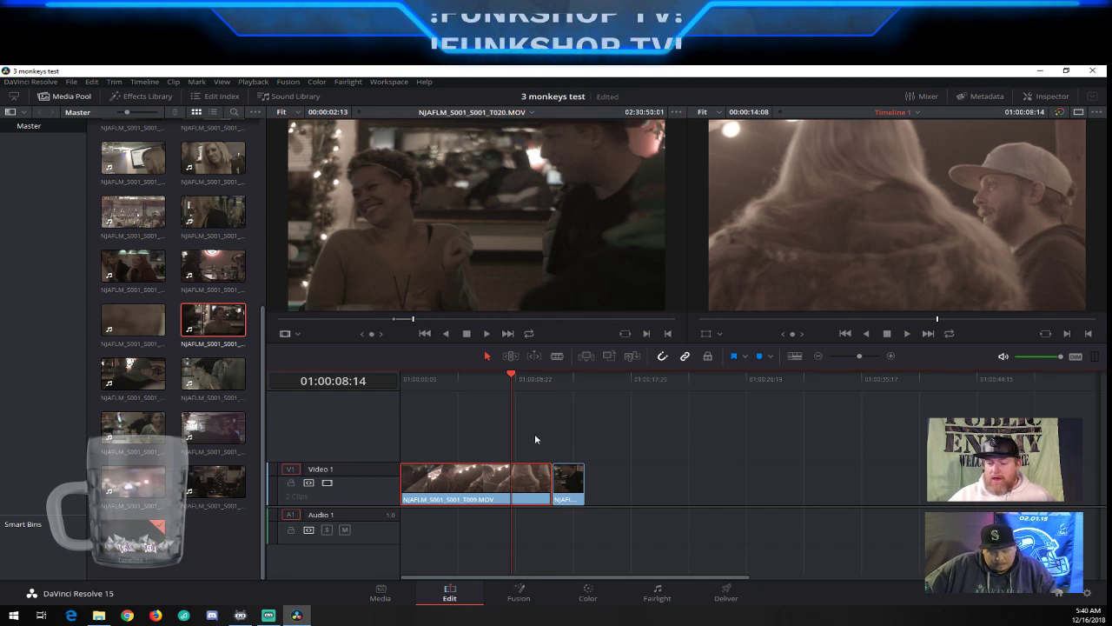
{"action": "left_click", "coordinate": [584, 473]}
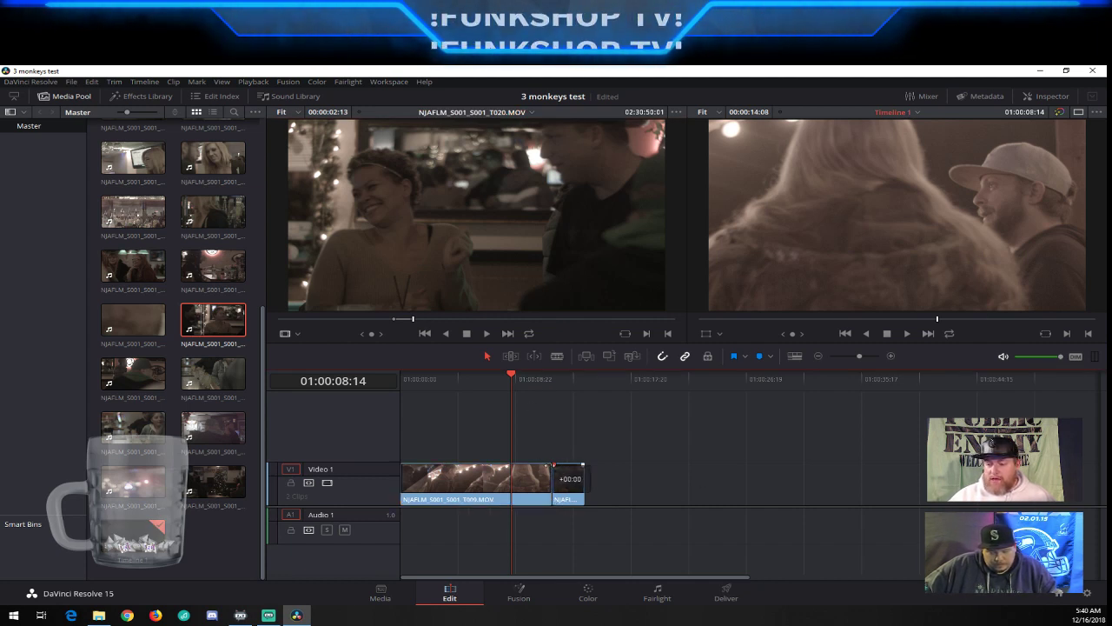
{"action": "mouse_move", "coordinate": [583, 474]}
{"action": "left_mouse_down"}
{"action": "mouse_move", "coordinate": [584, 491]}
{"action": "mouse_move", "coordinate": [524, 484]}
{"action": "mouse_move", "coordinate": [558, 470]}
{"action": "mouse_move", "coordinate": [553, 423]}
{"action": "left_mouse_up"}
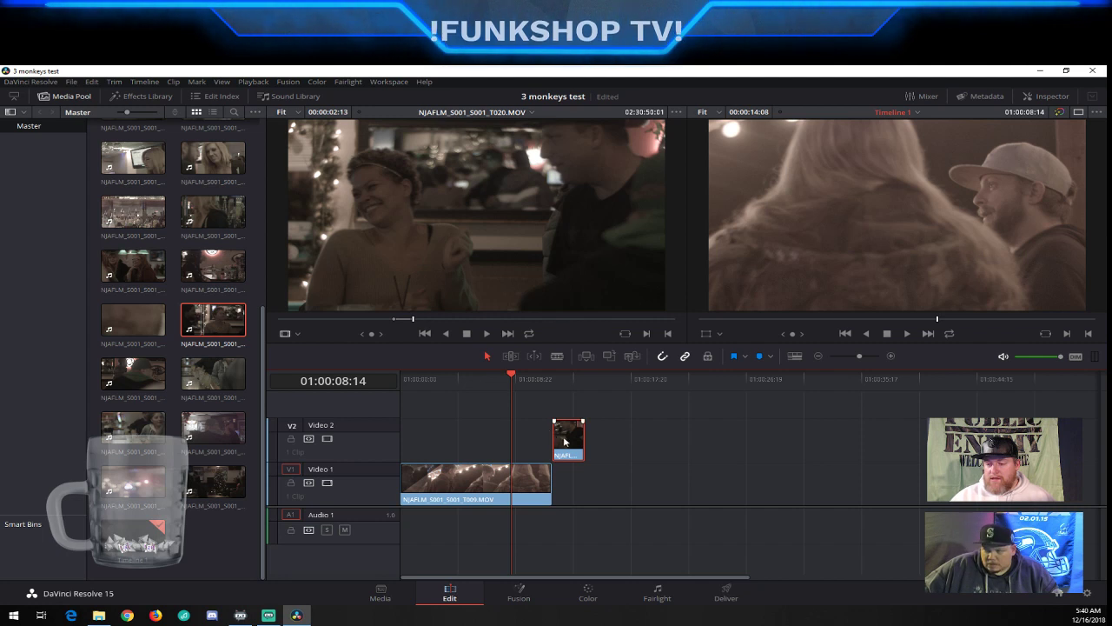
Move clip T020 down to Video 1 directly after clip T009 and play the timeline across their cut
{"action": "left_click_drag", "start_coordinate": [564, 441], "coordinate": [557, 490]}
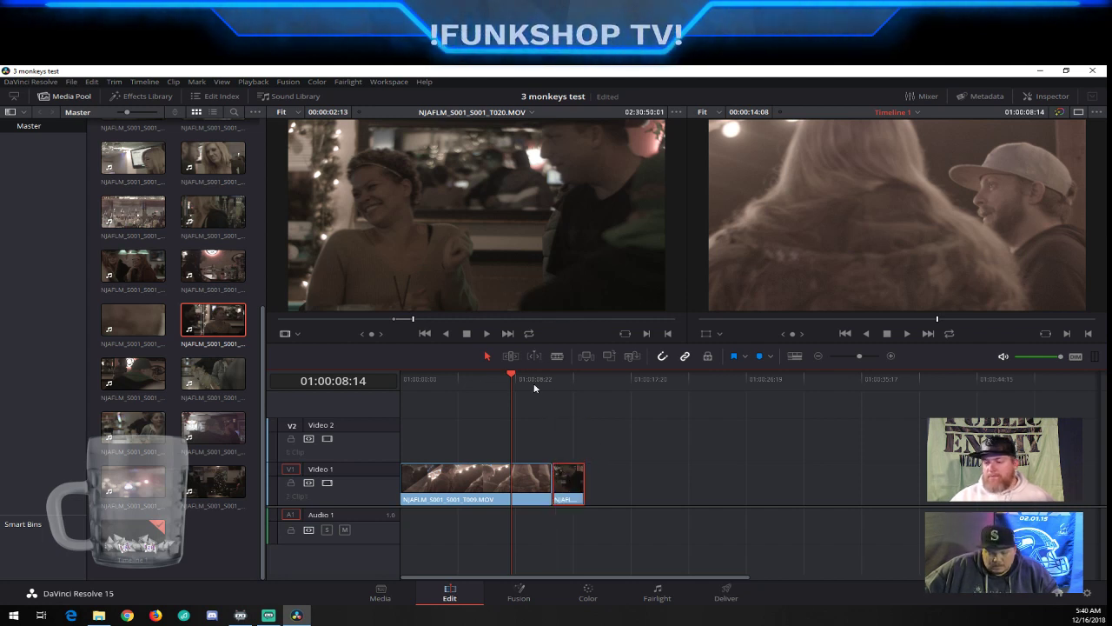
{"action": "key", "text": "space"}
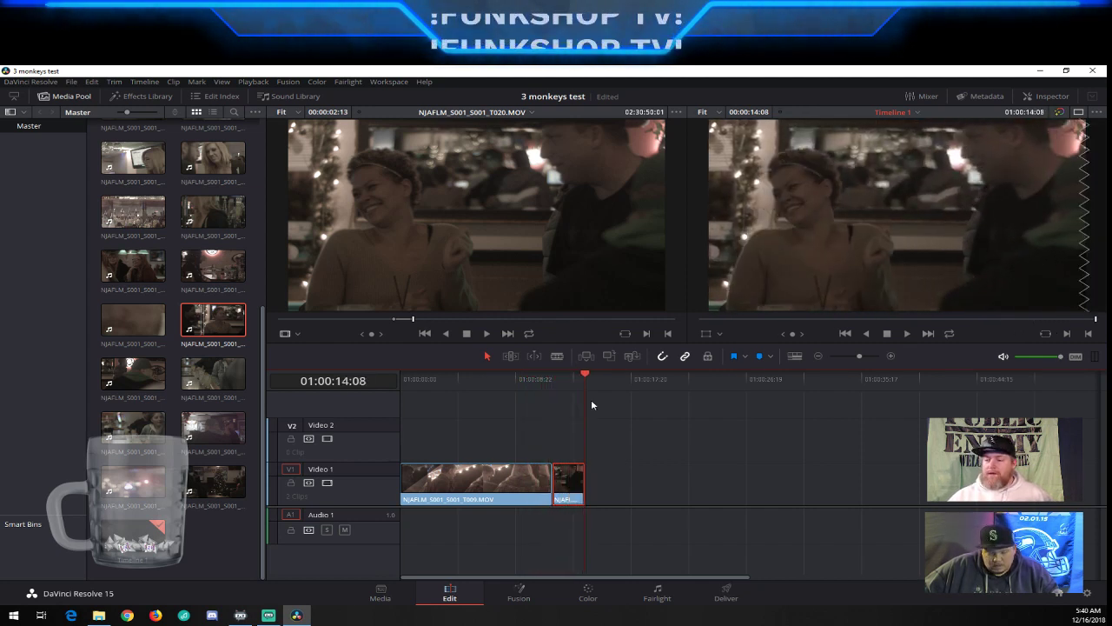
{"action": "left_click_drag", "start_coordinate": [586, 375], "coordinate": [540, 390]}
{"action": "key", "text": "space"}
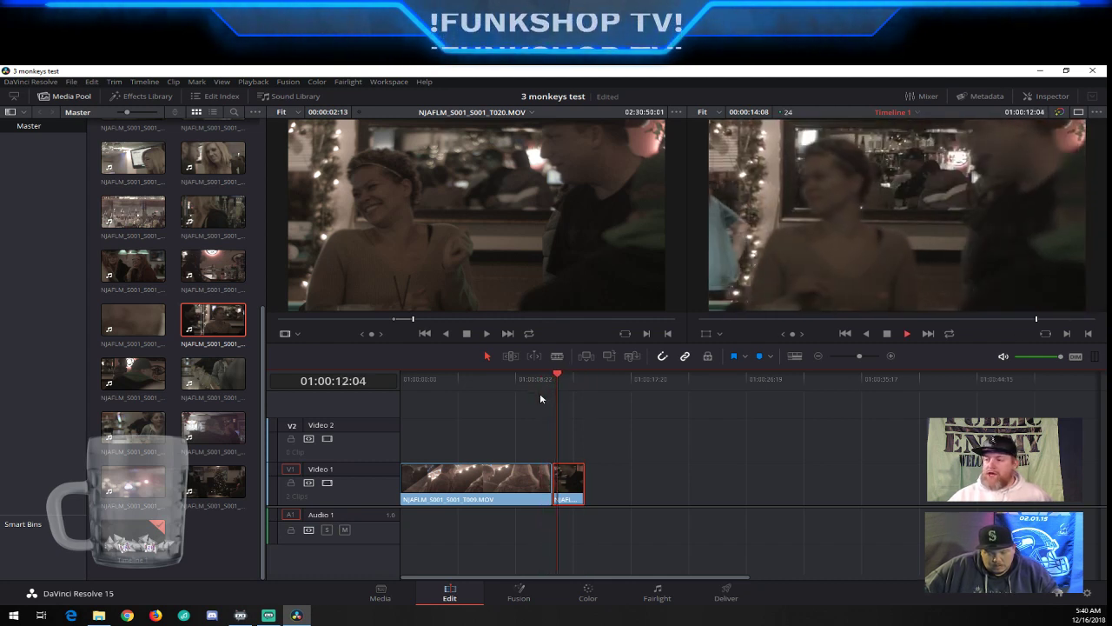
{"action": "key", "text": "space"}
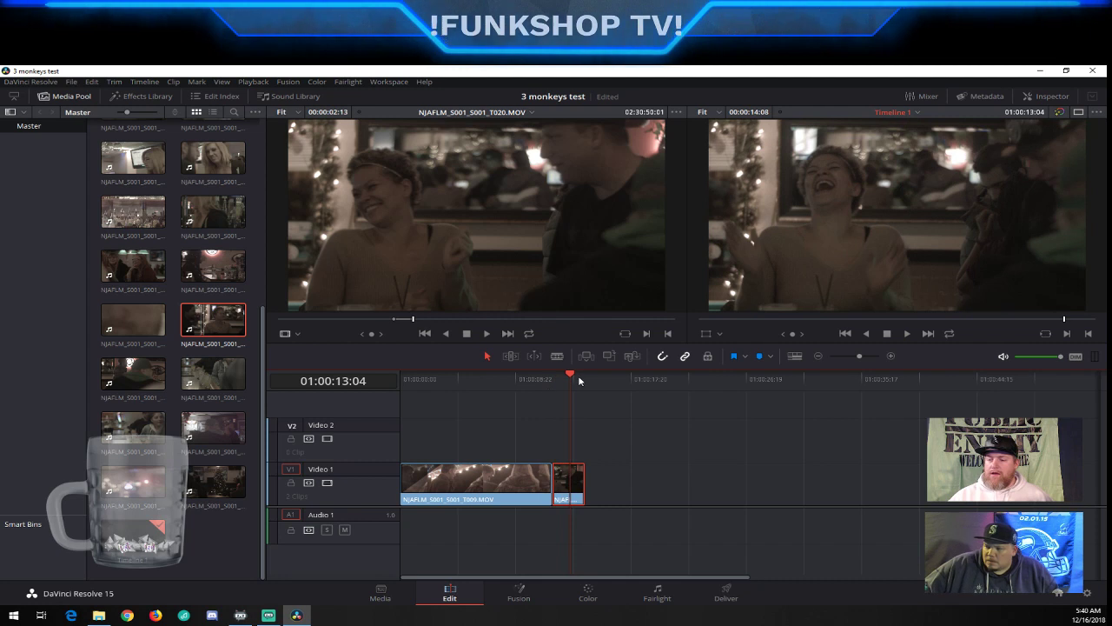
Replay the cut between clips T009 and T020 from several points and scrub the timeline to 01:00:10:21
{"action": "left_click", "coordinate": [553, 380]}
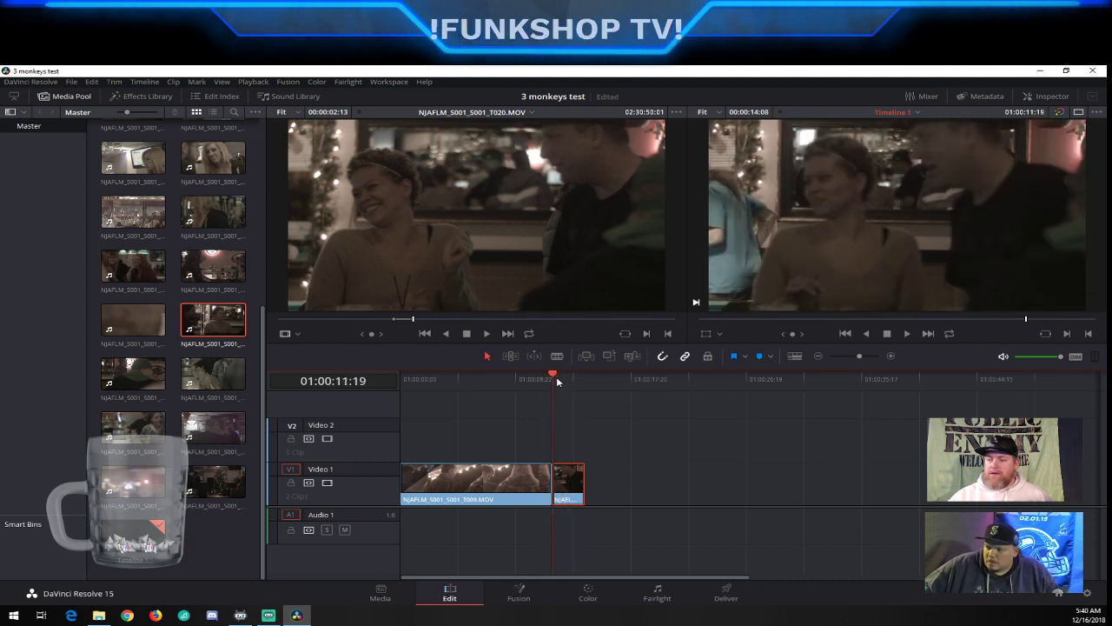
{"action": "left_click", "coordinate": [539, 379]}
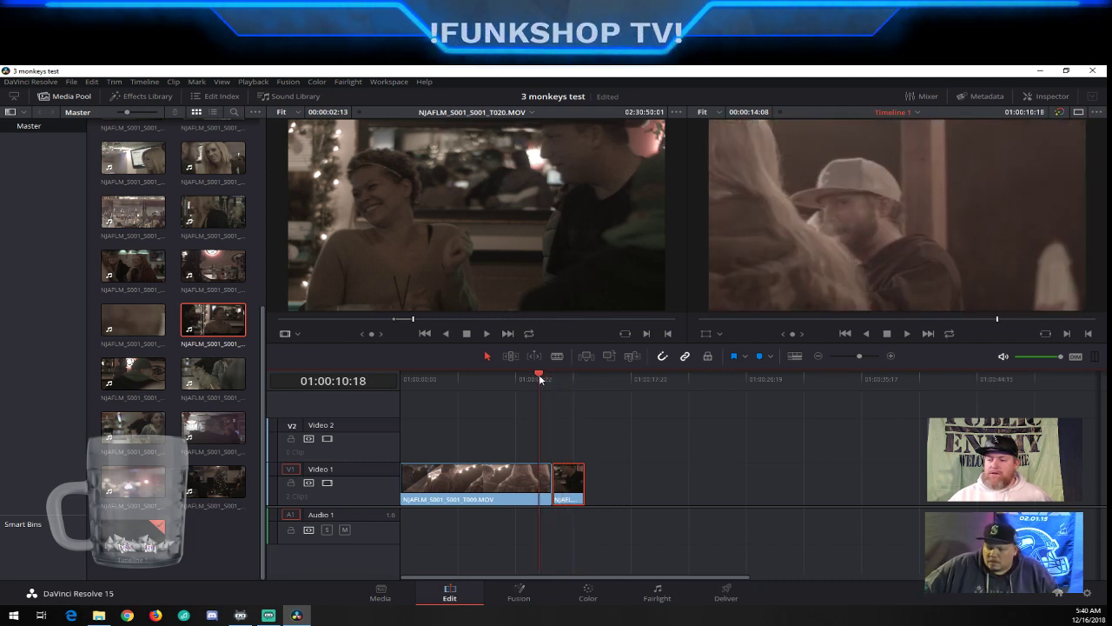
{"action": "key", "text": "space"}
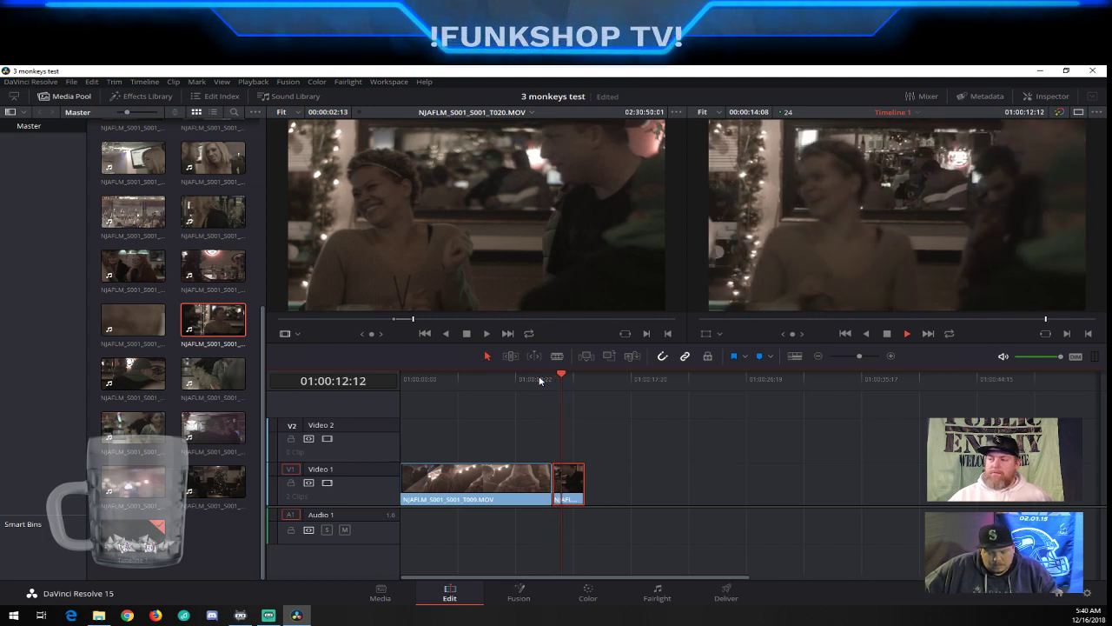
{"action": "key", "text": "space"}
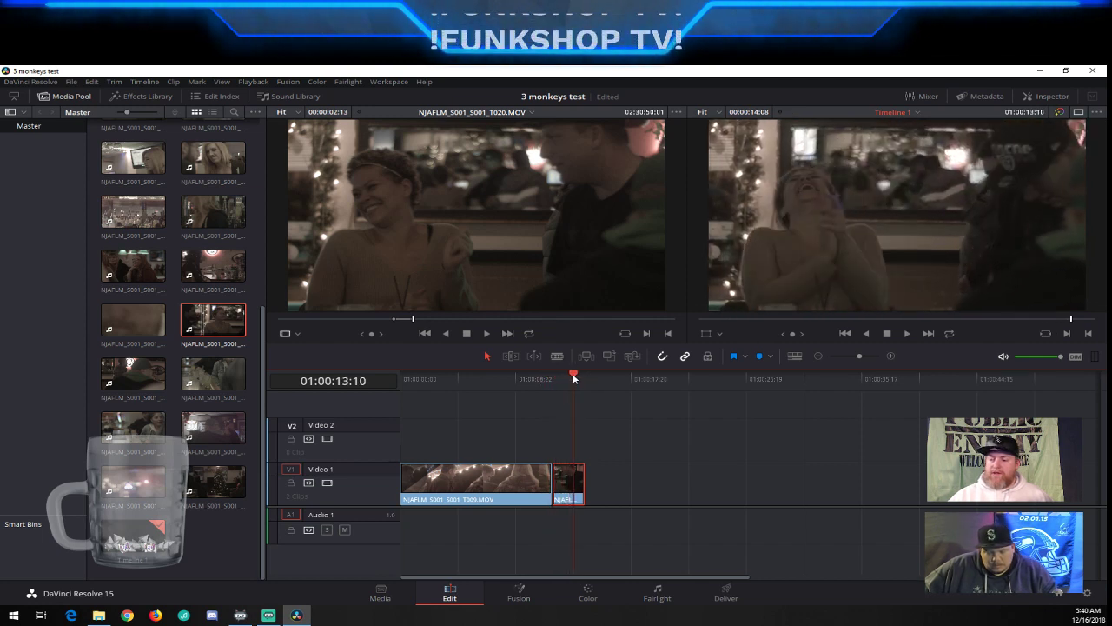
{"action": "left_click_drag", "start_coordinate": [575, 376], "coordinate": [539, 381]}
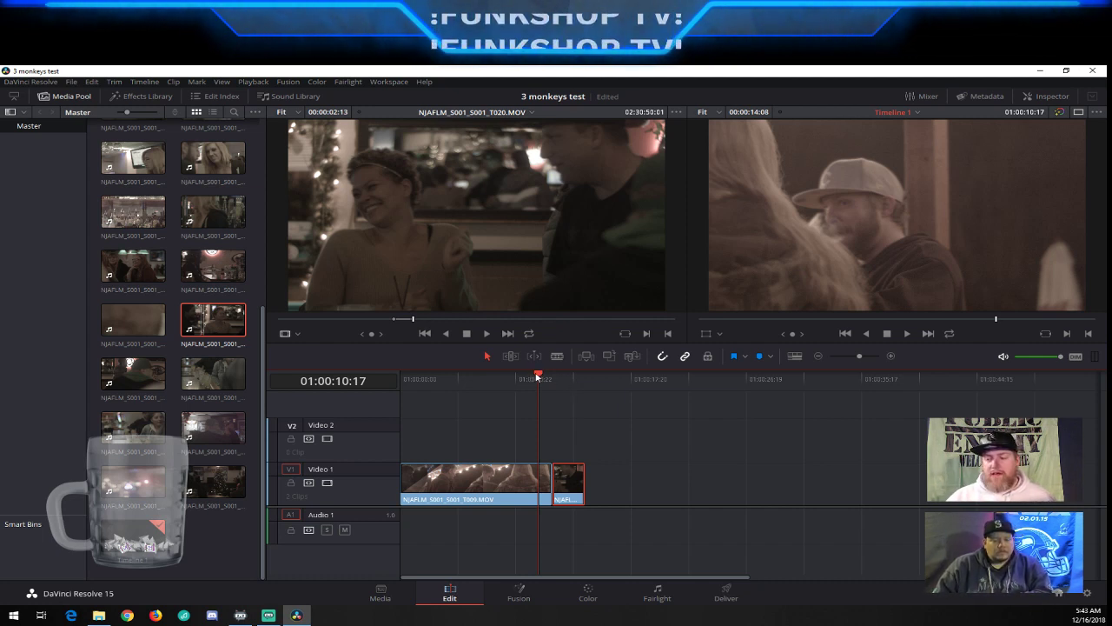
{"action": "left_click_drag", "start_coordinate": [538, 375], "coordinate": [530, 378]}
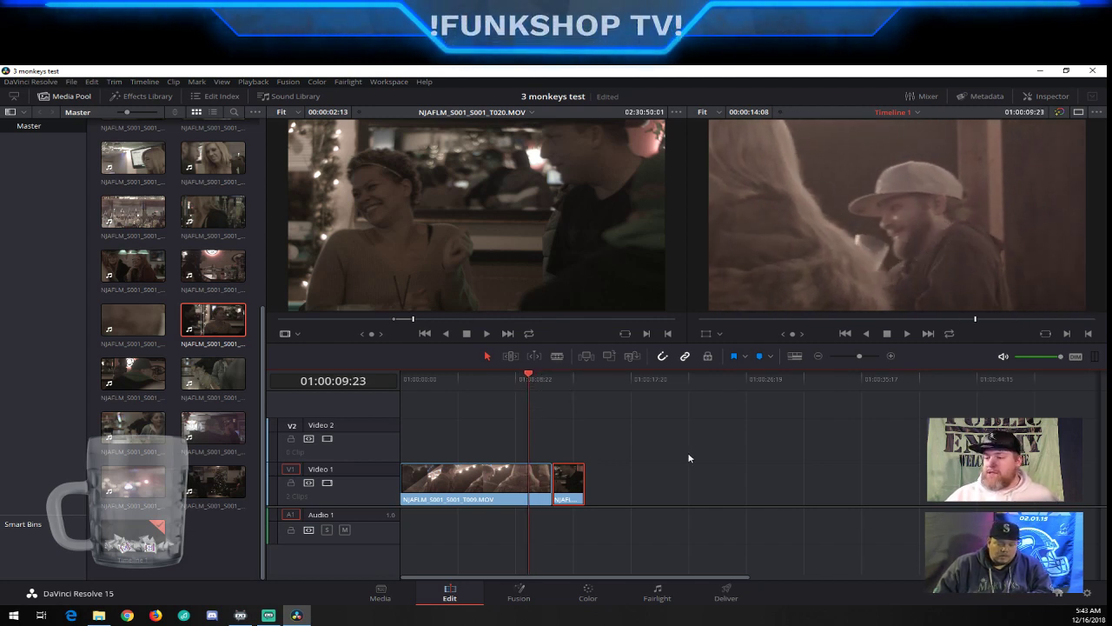
{"action": "key", "text": "space"}
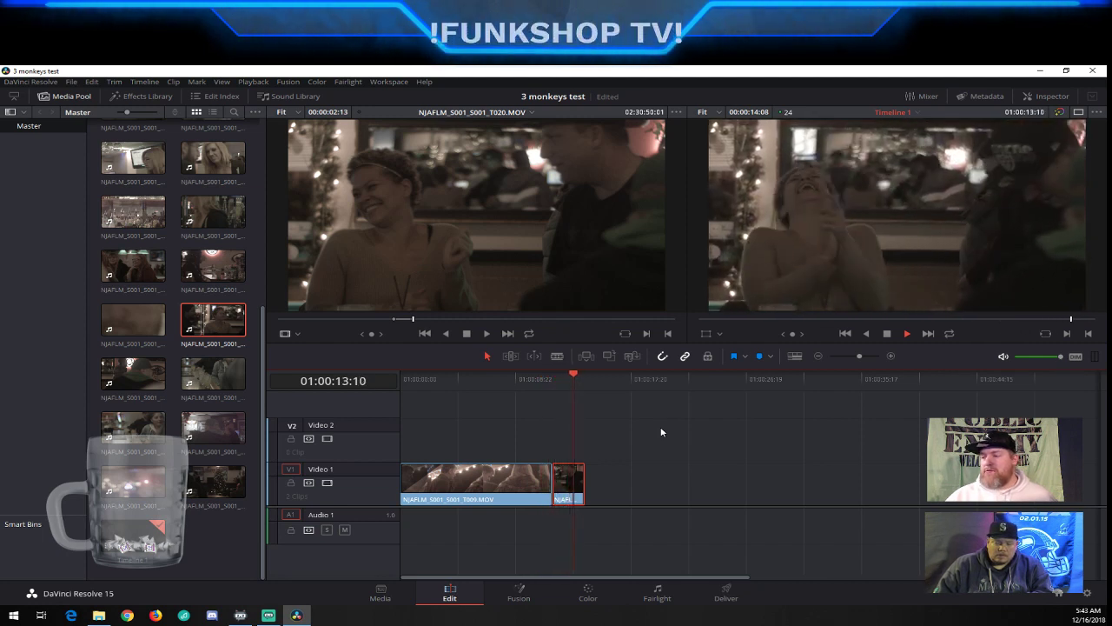
{"action": "key", "text": "space"}
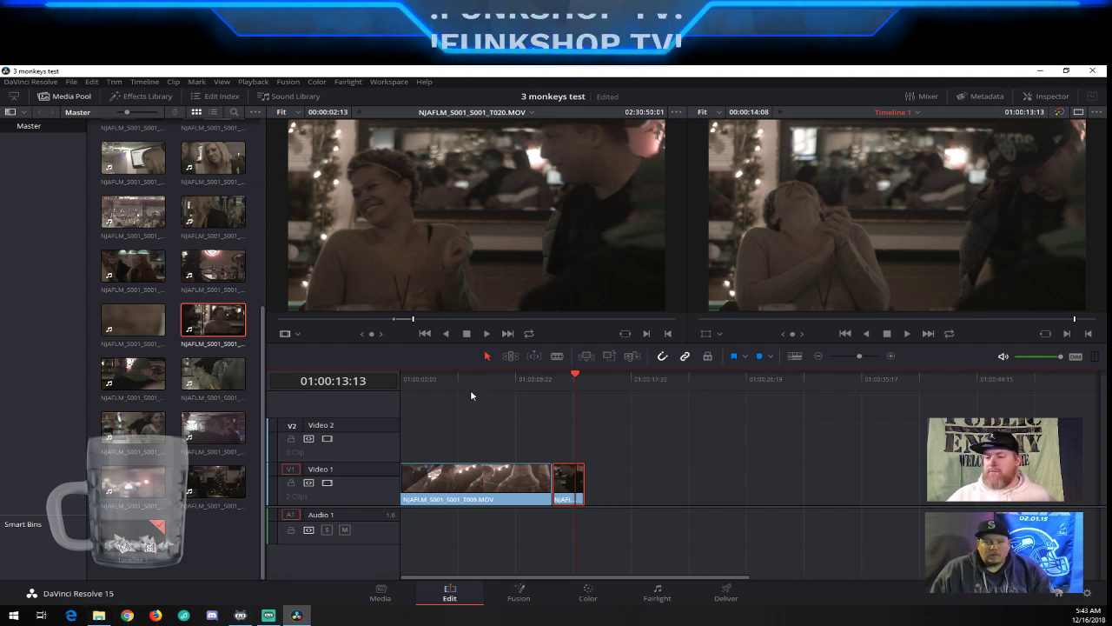
{"action": "left_click", "coordinate": [445, 380]}
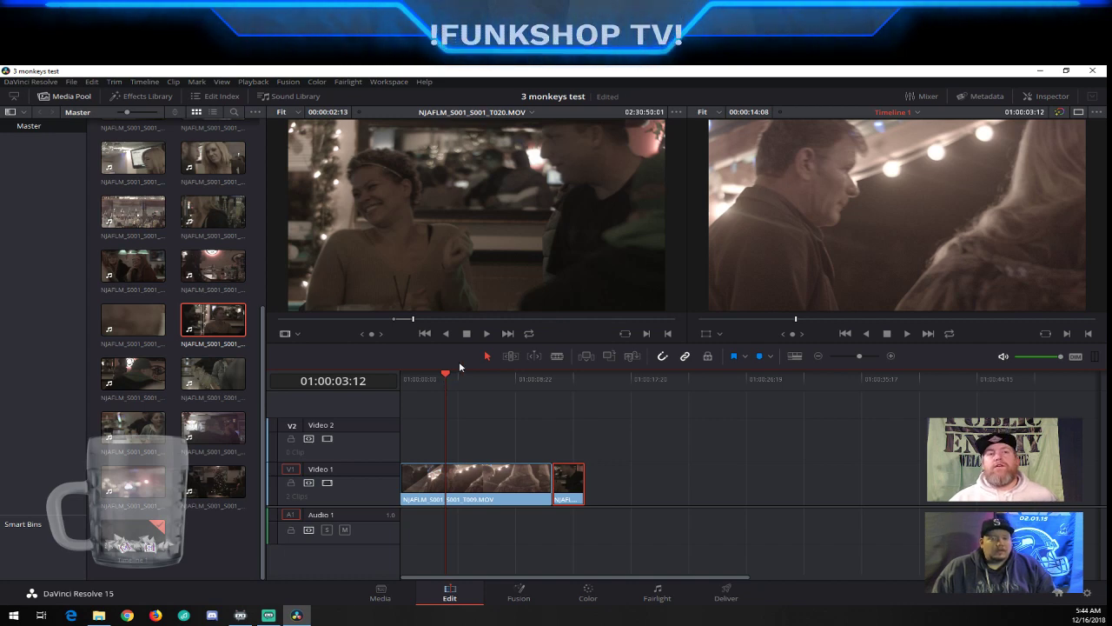
{"action": "left_click_drag", "start_coordinate": [452, 379], "coordinate": [542, 399]}
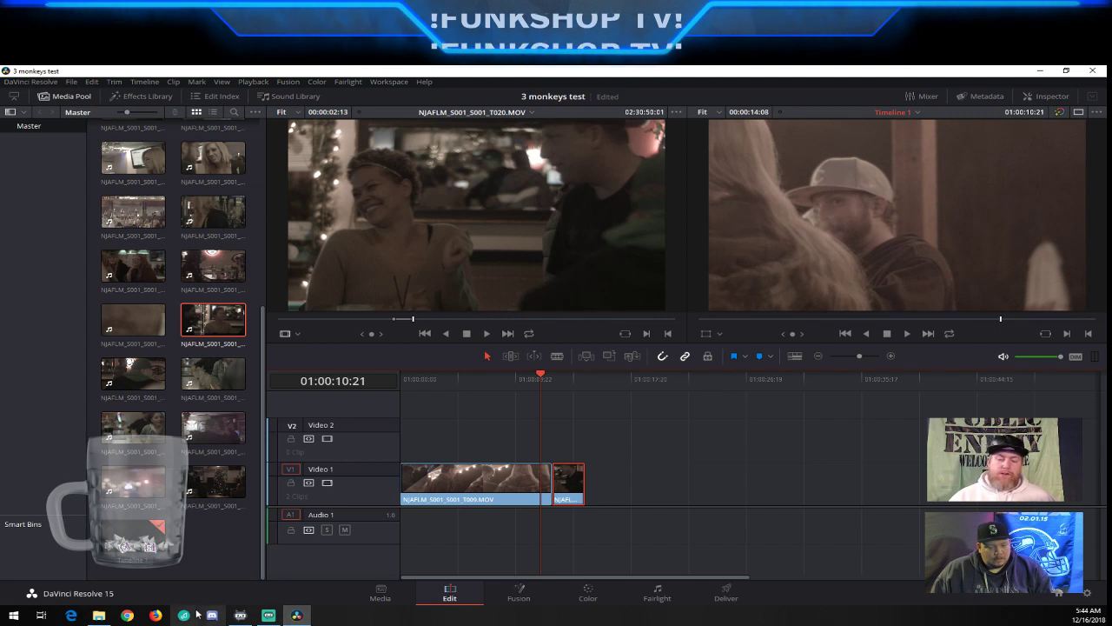
Switch to File Explorer and copy the Firefly (1) MP3 from the Downloaded Files folder
{"action": "left_click", "coordinate": [128, 616]}
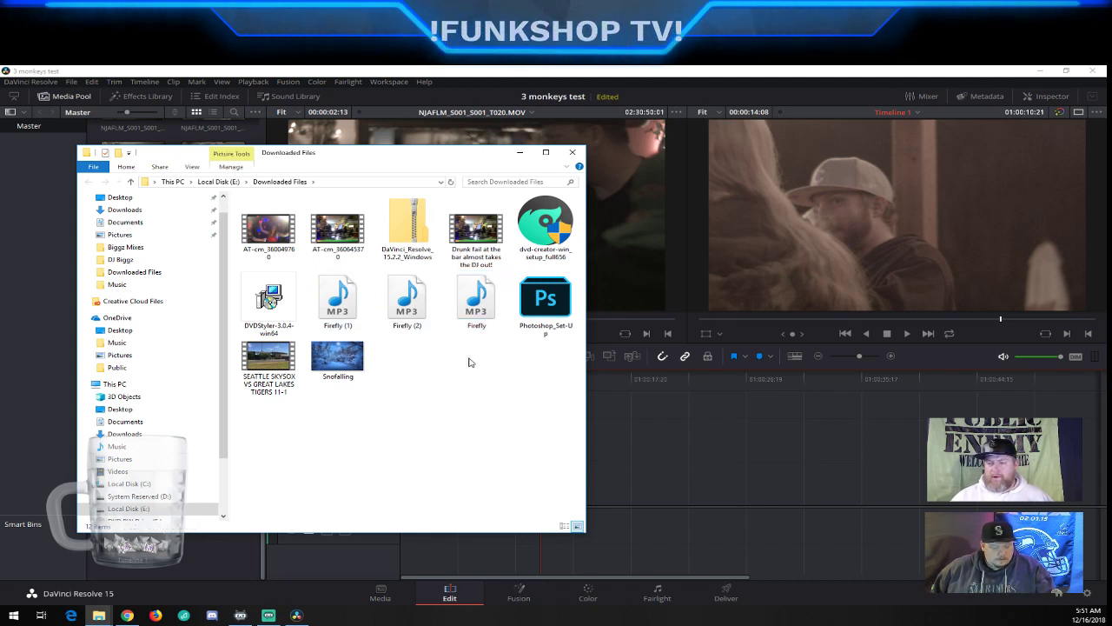
{"action": "left_click_drag", "start_coordinate": [483, 351], "coordinate": [344, 281]}
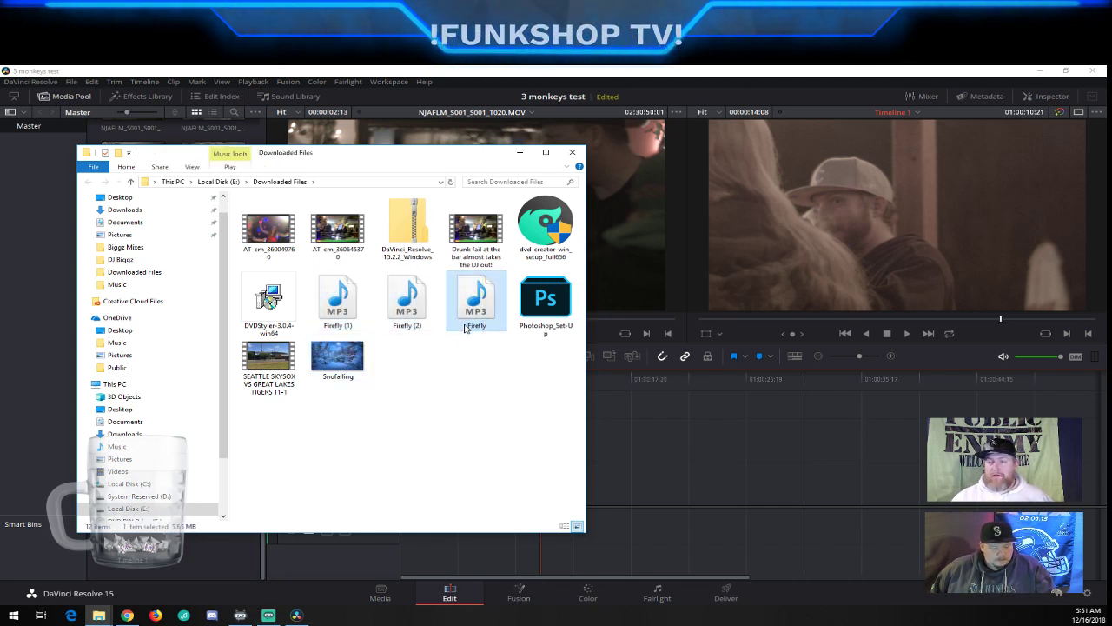
{"action": "left_click", "coordinate": [330, 291]}
{"action": "left_click_drag", "start_coordinate": [395, 162], "coordinate": [675, 184]}
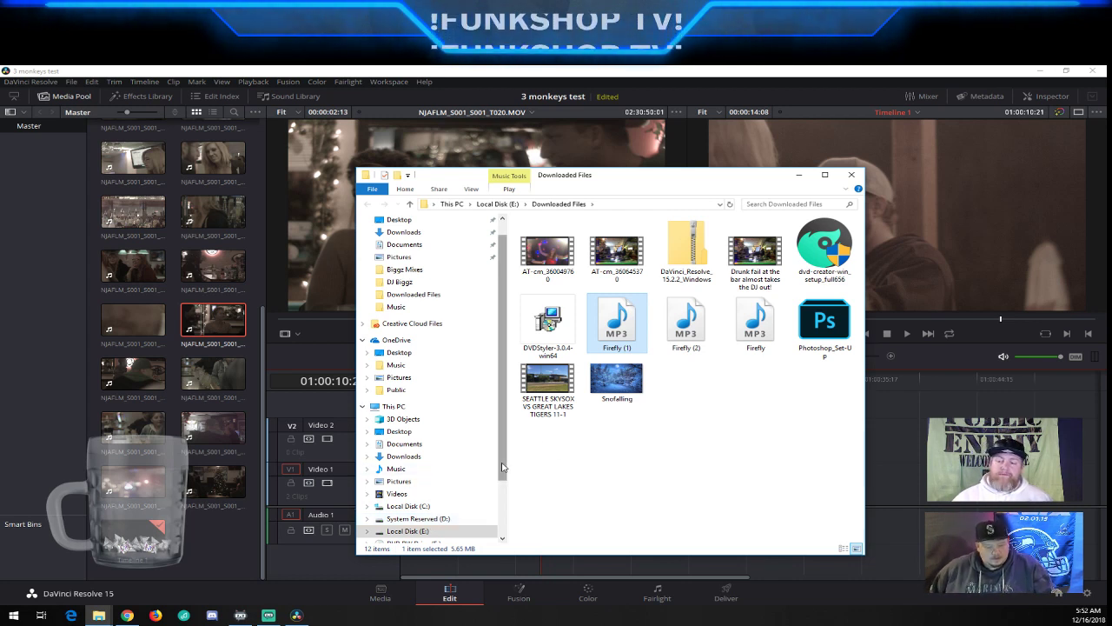
Open the ASSETS folder of "3 monkeys bar footage for Learning and testing" in Video Editing Projects on Patriot (G:)
{"action": "scroll", "coordinate": [417, 521], "scroll_direction": "down", "scroll_amount": 1}
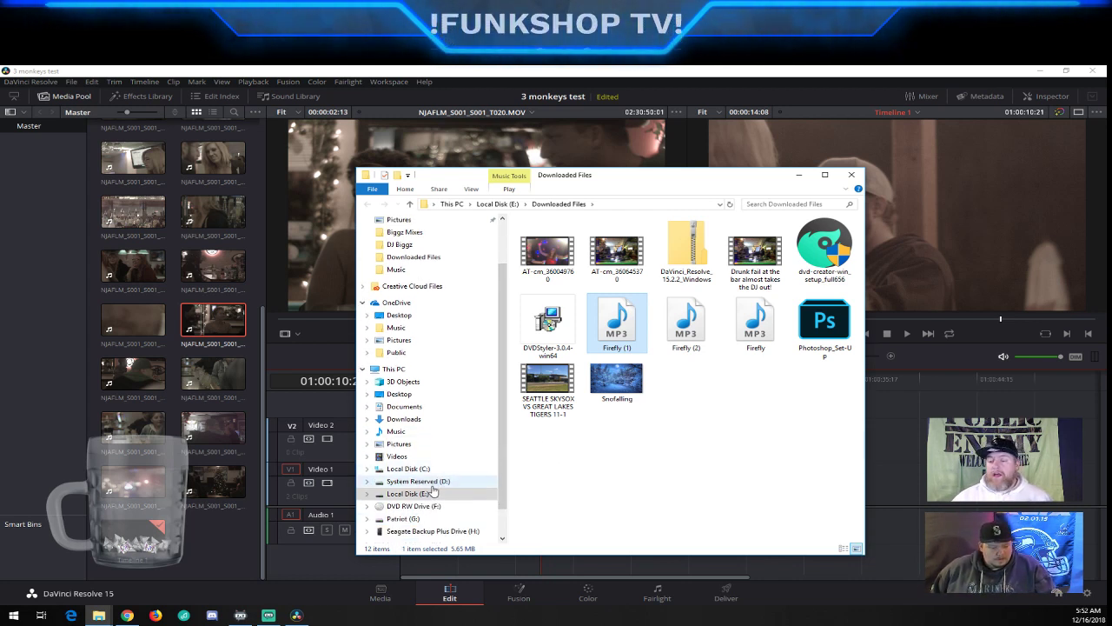
{"action": "left_click", "coordinate": [414, 521]}
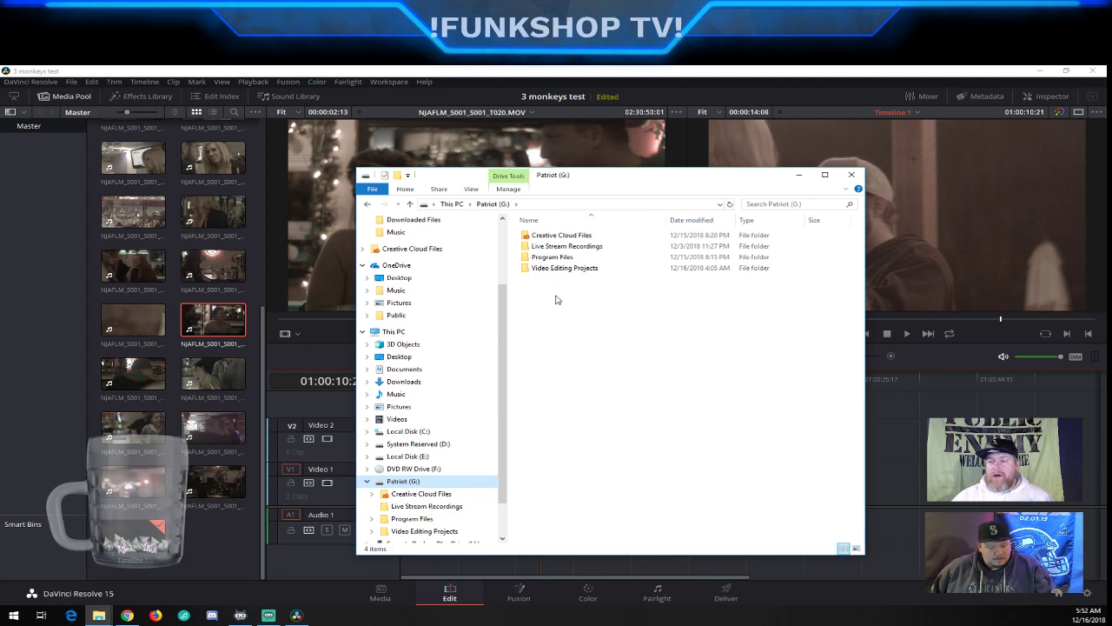
{"action": "left_click", "coordinate": [559, 259]}
{"action": "double_click", "coordinate": [560, 267]}
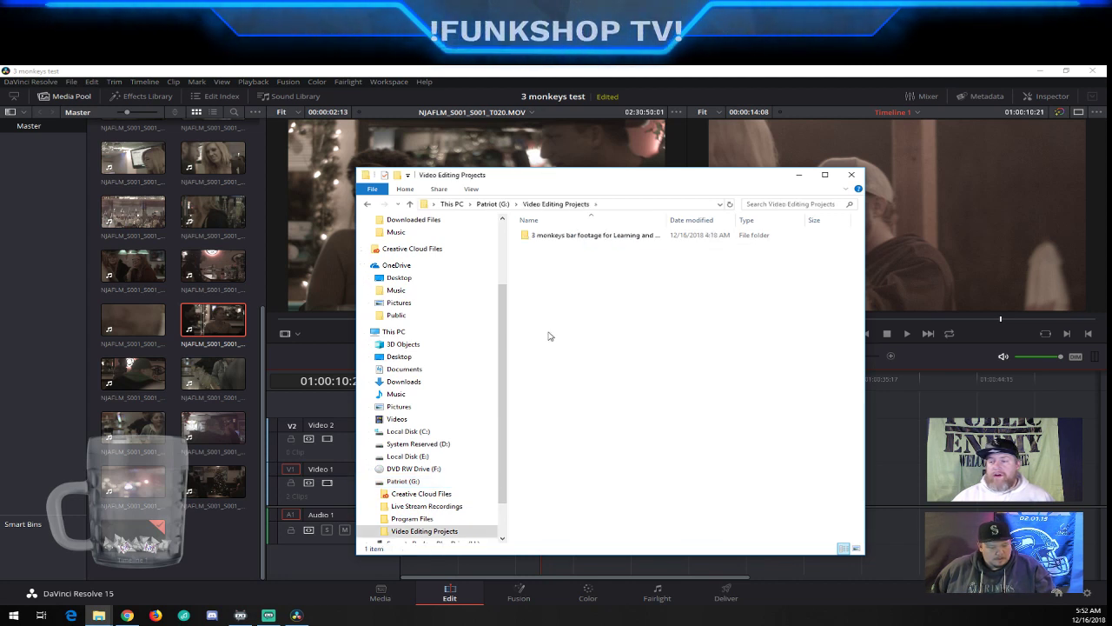
{"action": "double_click", "coordinate": [562, 236]}
{"action": "left_click", "coordinate": [539, 239]}
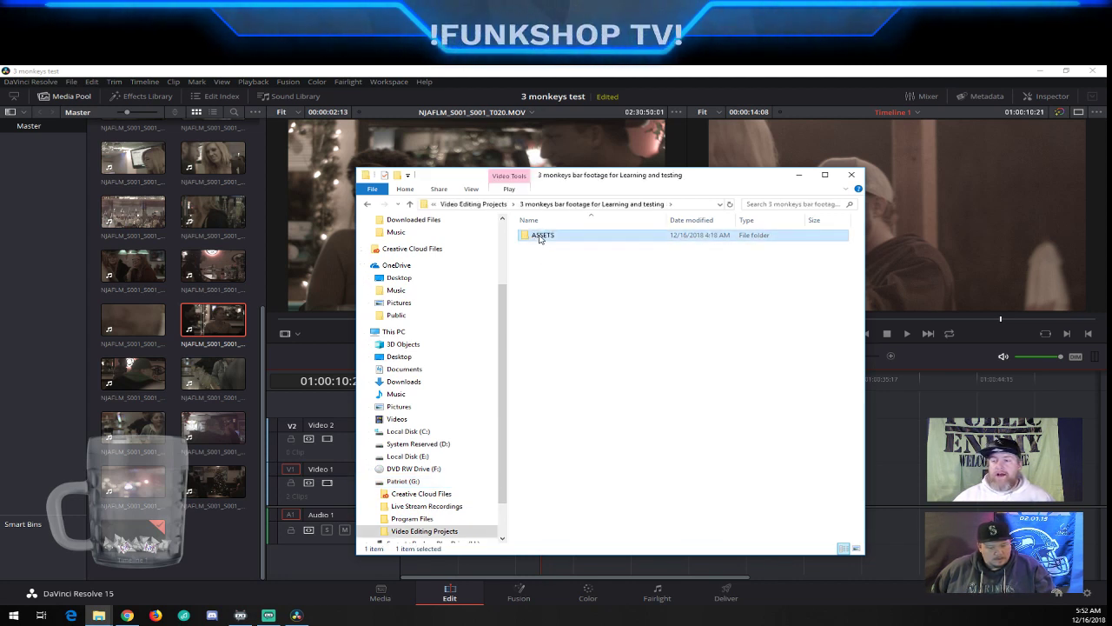
{"action": "double_click", "coordinate": [539, 239]}
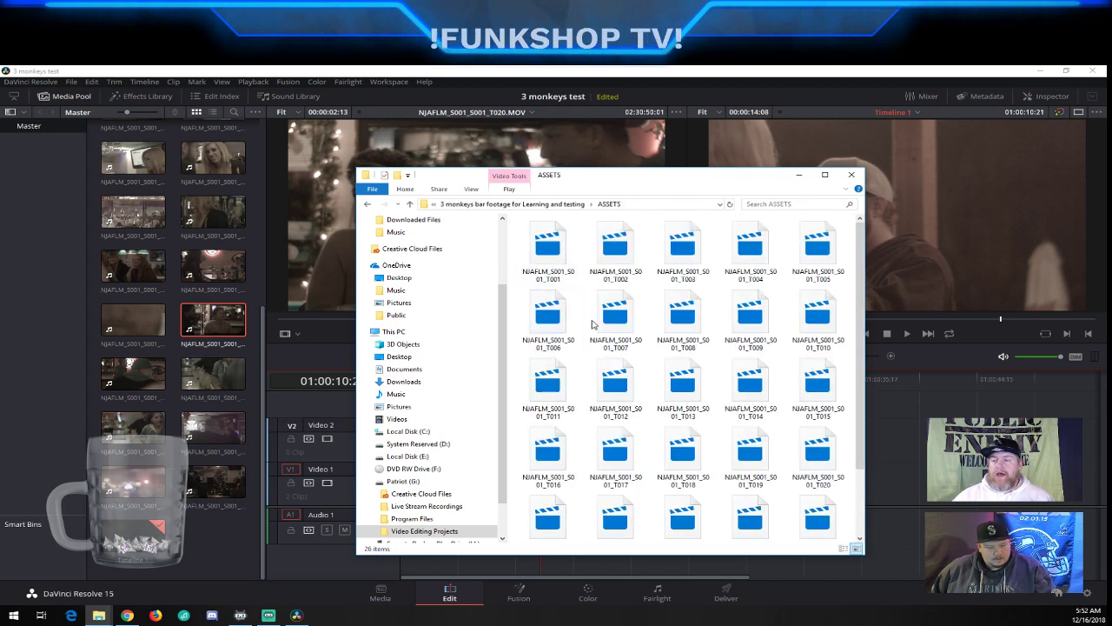
Create a new folder named Audio inside the ASSETS folder
{"action": "scroll", "coordinate": [835, 278], "scroll_direction": "down", "scroll_amount": 2}
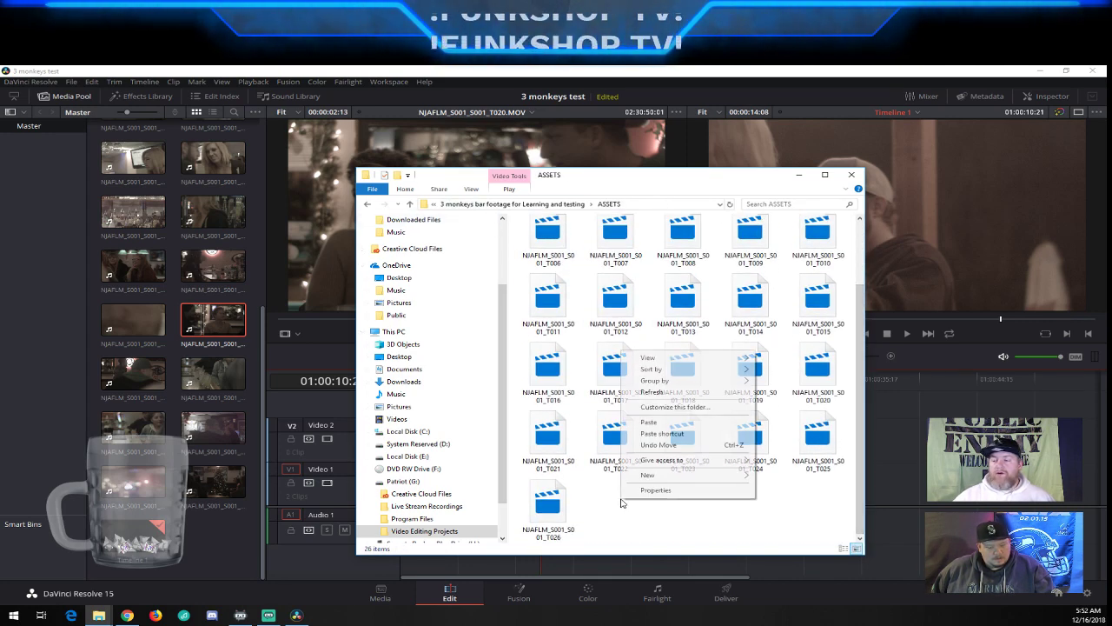
{"action": "right_click", "coordinate": [622, 501]}
{"action": "mouse_move", "coordinate": [694, 478]}
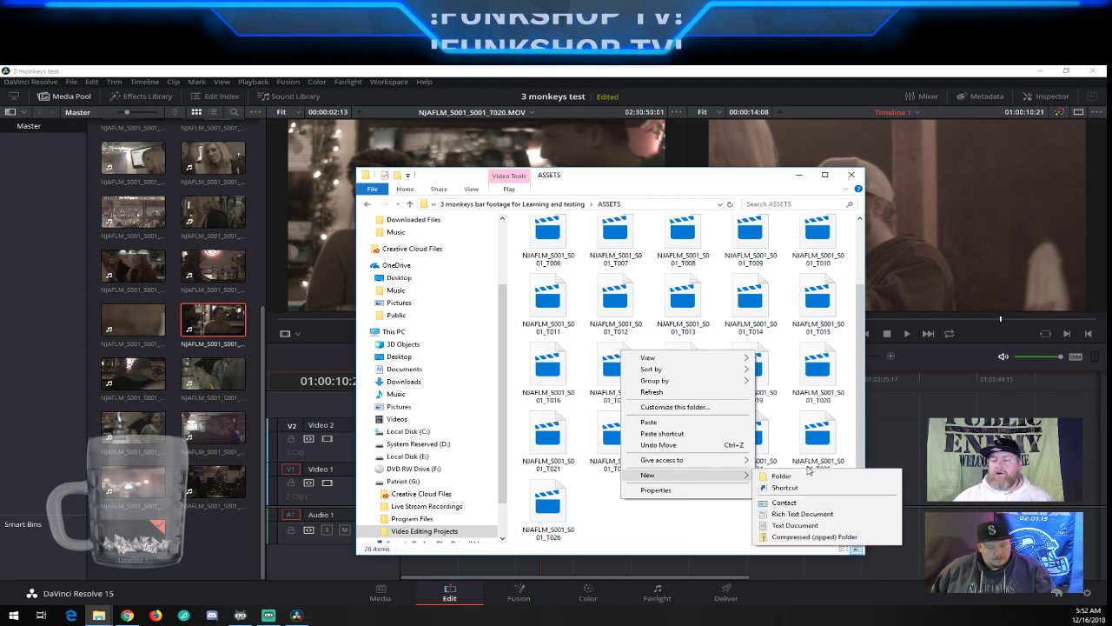
{"action": "left_click", "coordinate": [782, 476]}
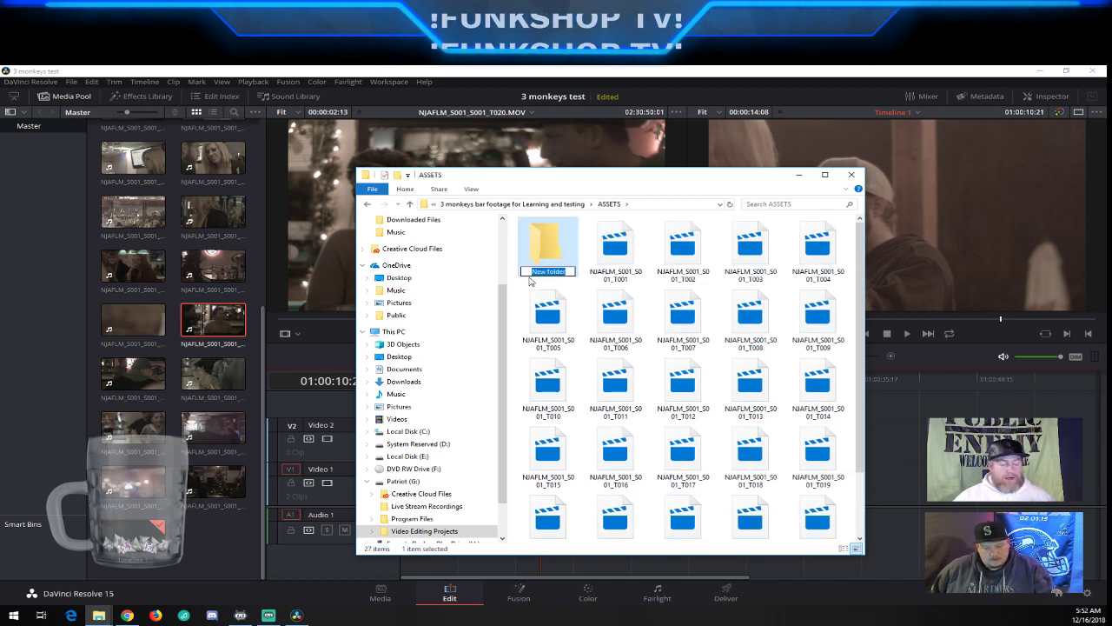
{"action": "type", "text": "M"}
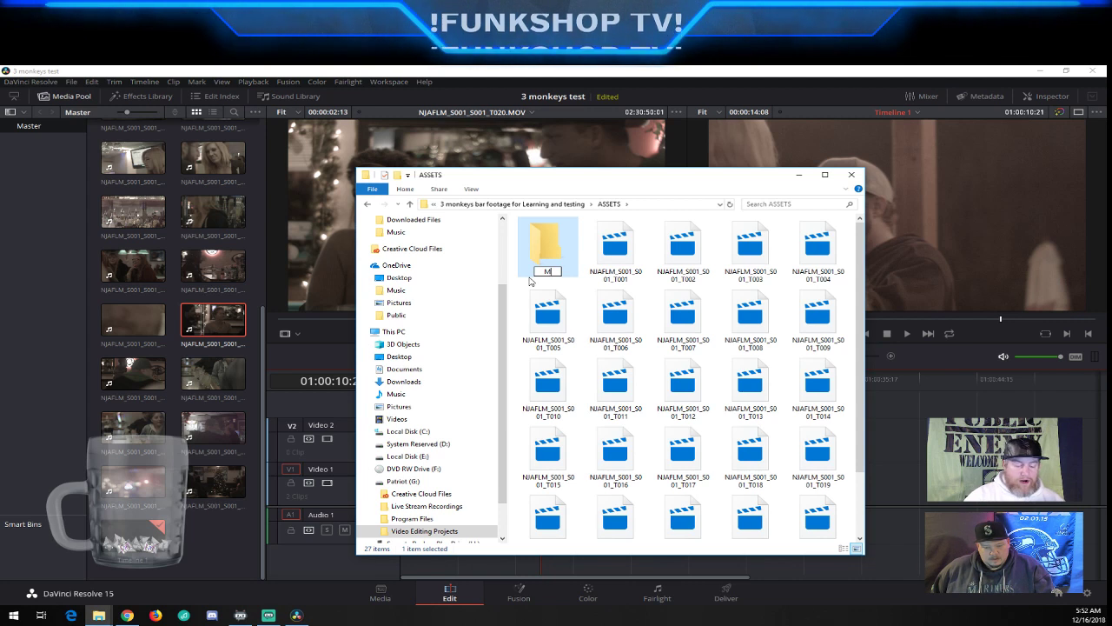
{"action": "type", "text": "Audio"}
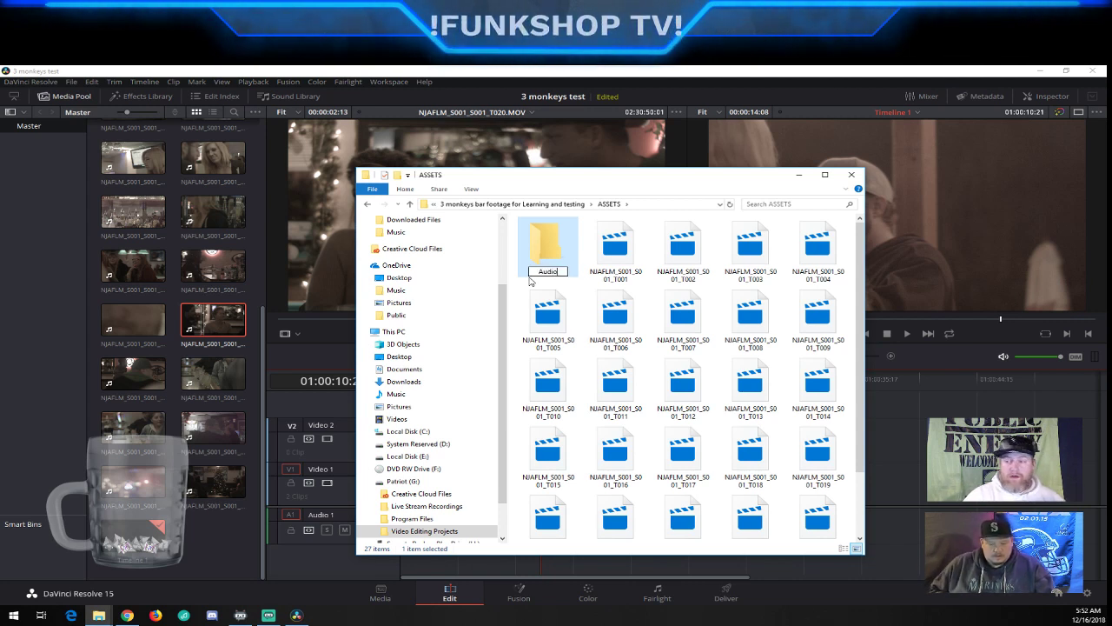
{"action": "key", "text": "Return"}
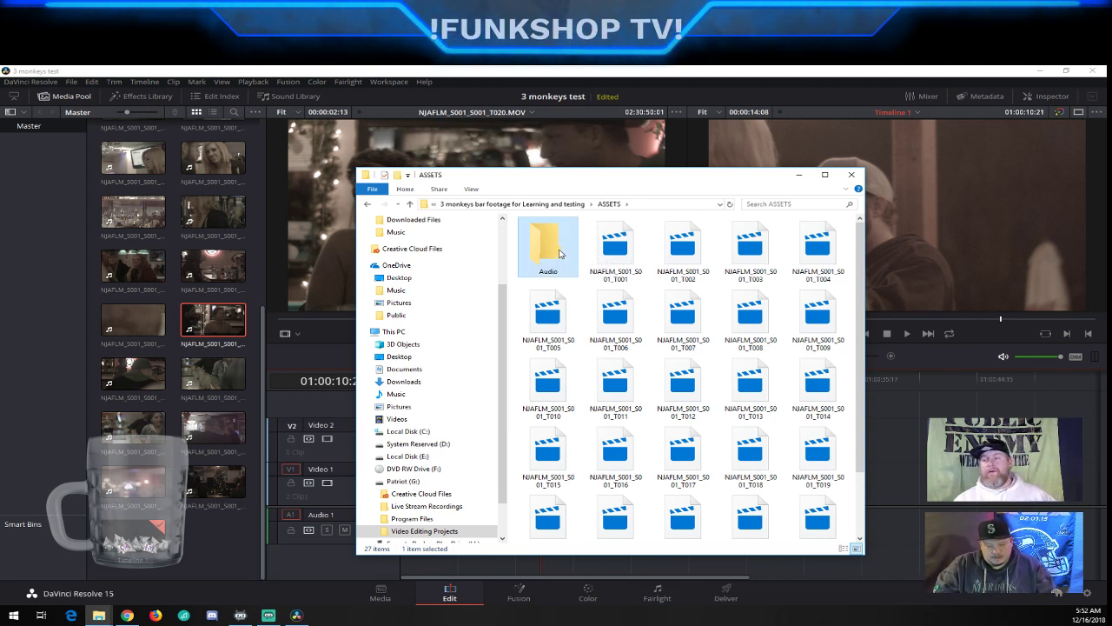
Paste the copied Firefly (1) MP3 into the new Audio folder
{"action": "double_click", "coordinate": [547, 245]}
{"action": "right_click", "coordinate": [608, 366]}
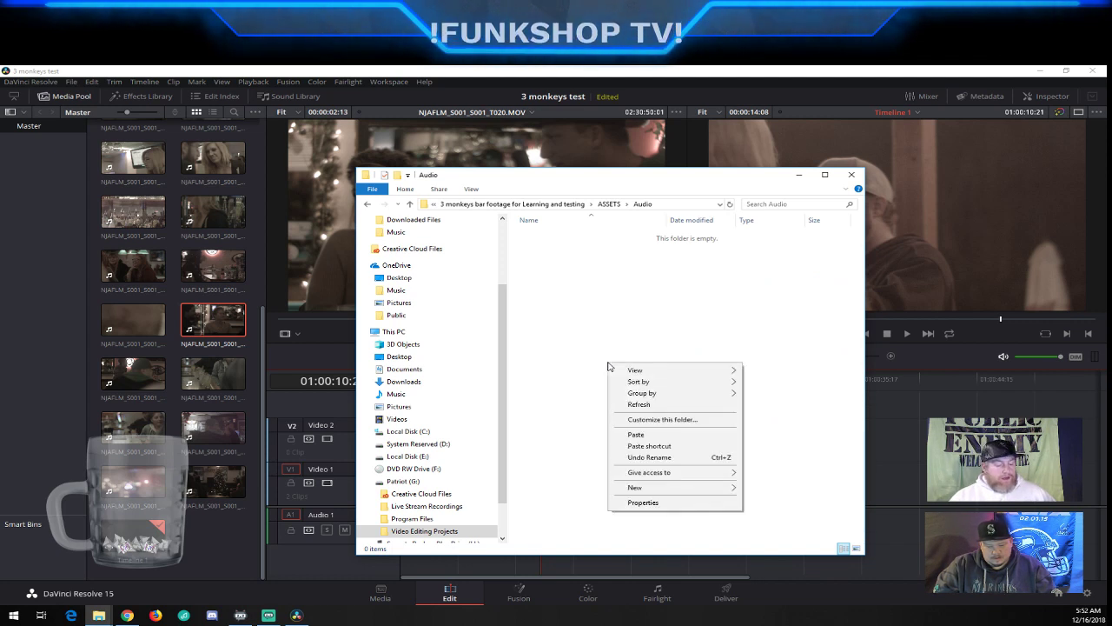
{"action": "left_click", "coordinate": [662, 434]}
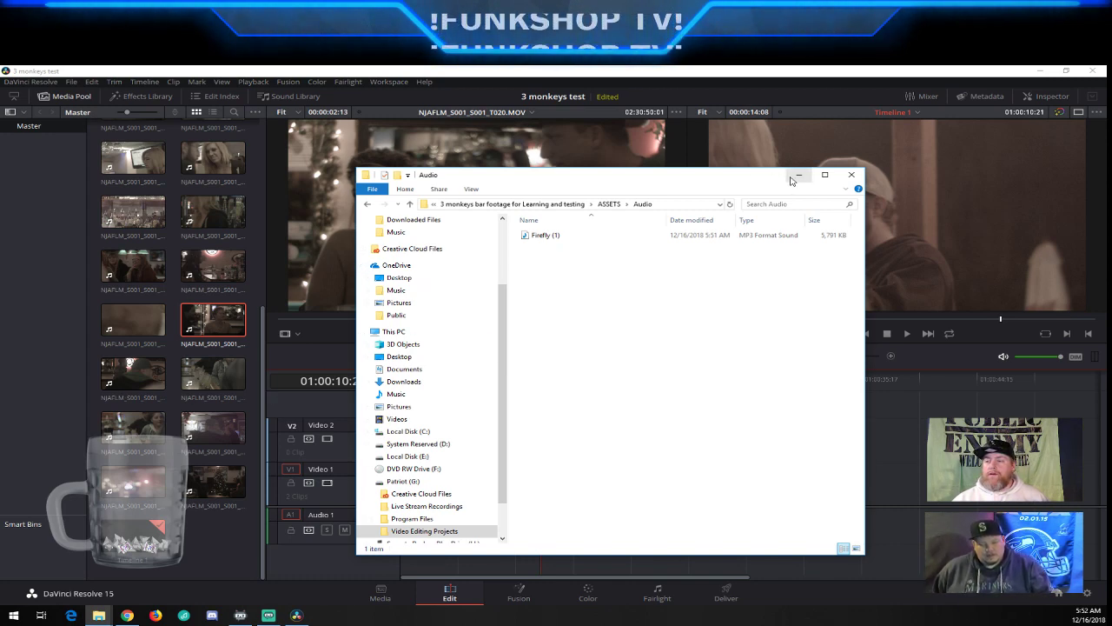
{"action": "left_click_drag", "start_coordinate": [710, 180], "coordinate": [731, 155]}
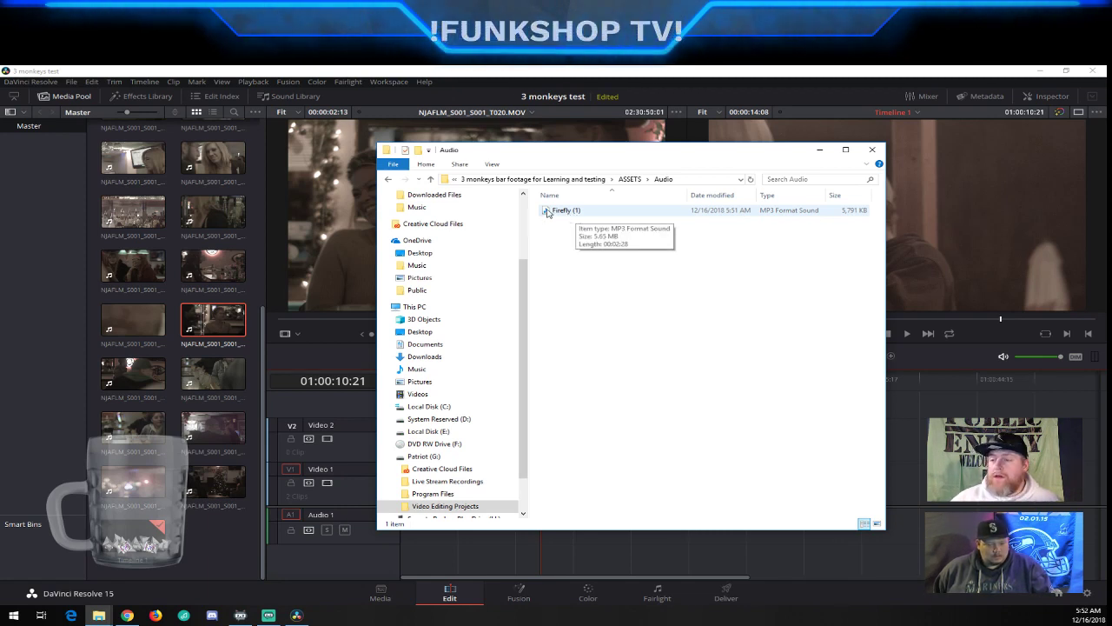
Switch to DaVinci Resolve's Media page, and return to File Explorer to go up from Audio to the ASSETS folder
{"action": "left_click", "coordinate": [380, 593]}
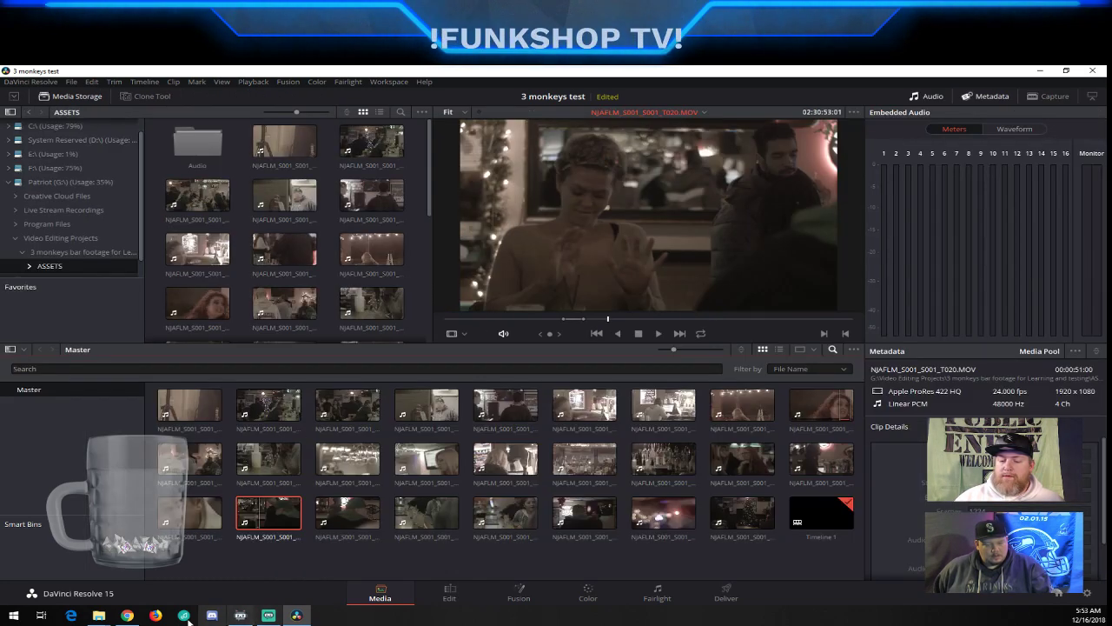
{"action": "mouse_move", "coordinate": [98, 616]}
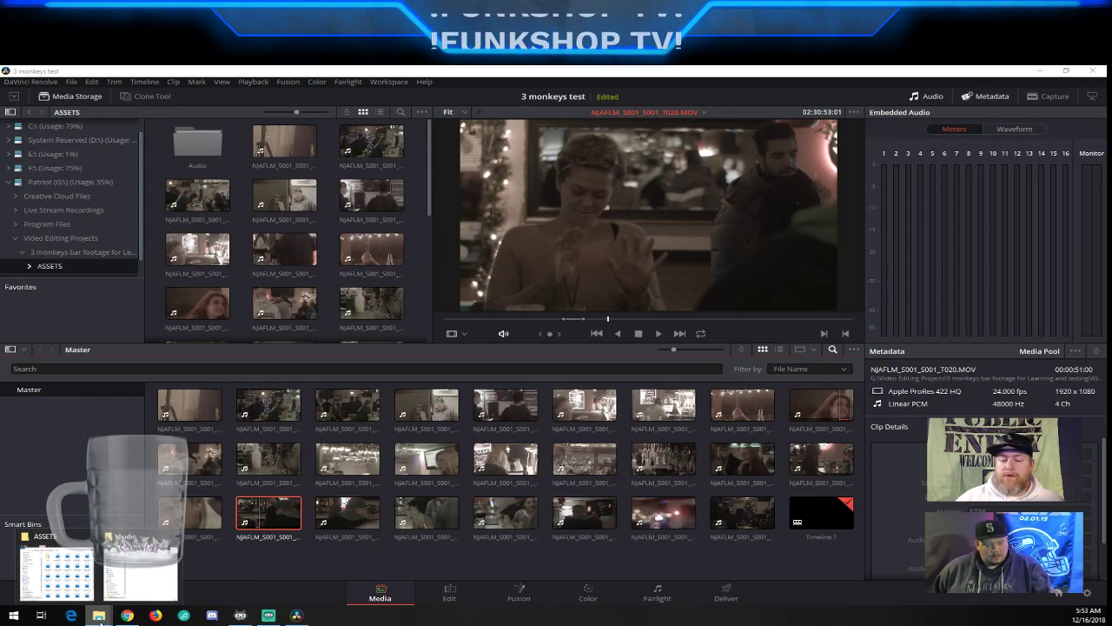
{"action": "left_click", "coordinate": [122, 595]}
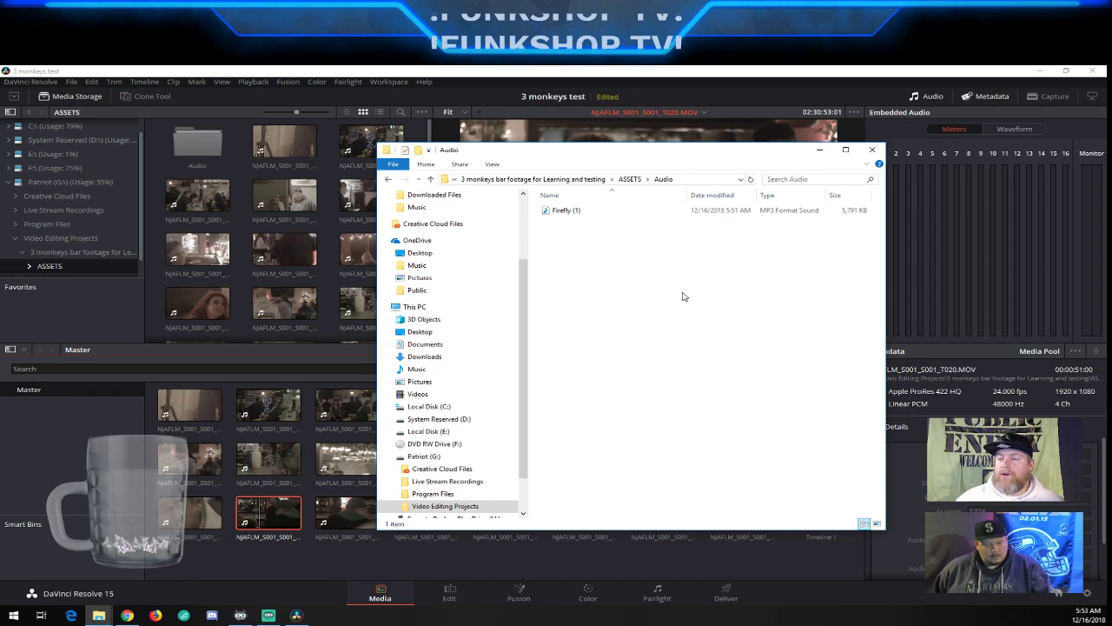
{"action": "left_click", "coordinate": [630, 179]}
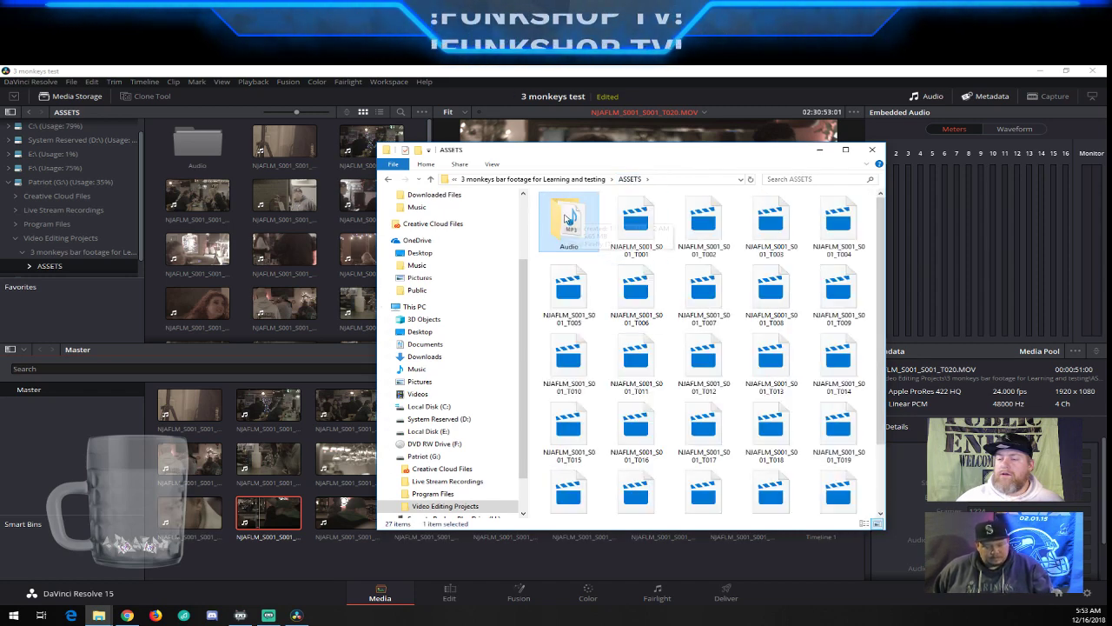
Import the Audio folder from File Explorer's ASSETS folder into DaVinci Resolve's Master media pool, and return to Resolve
{"action": "left_click_drag", "start_coordinate": [676, 153], "coordinate": [802, 151]}
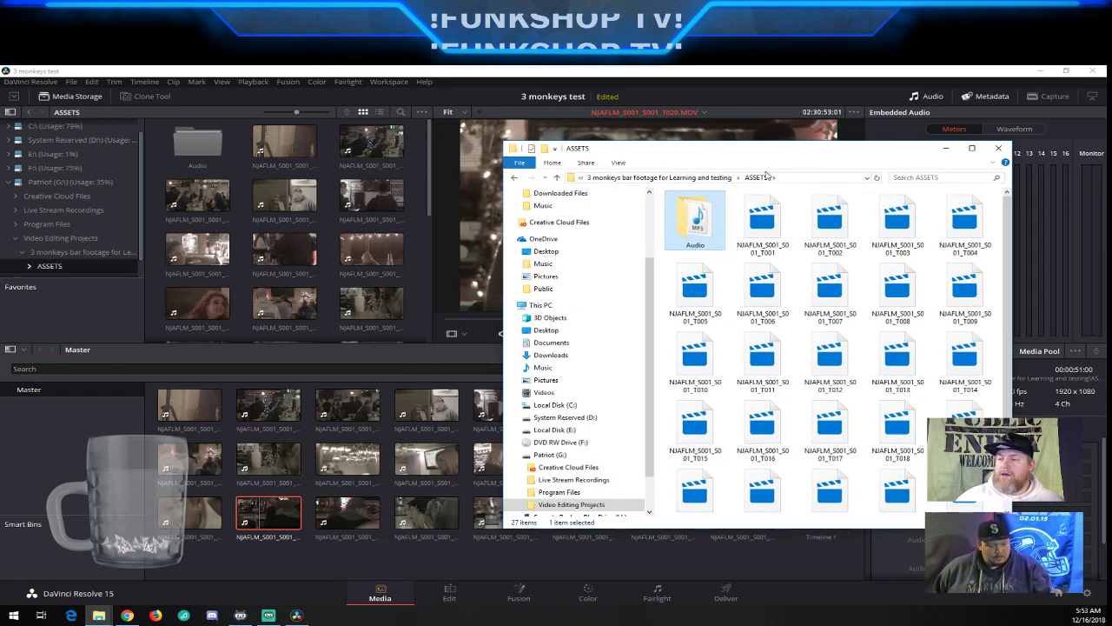
{"action": "left_click_drag", "start_coordinate": [695, 217], "coordinate": [316, 507]}
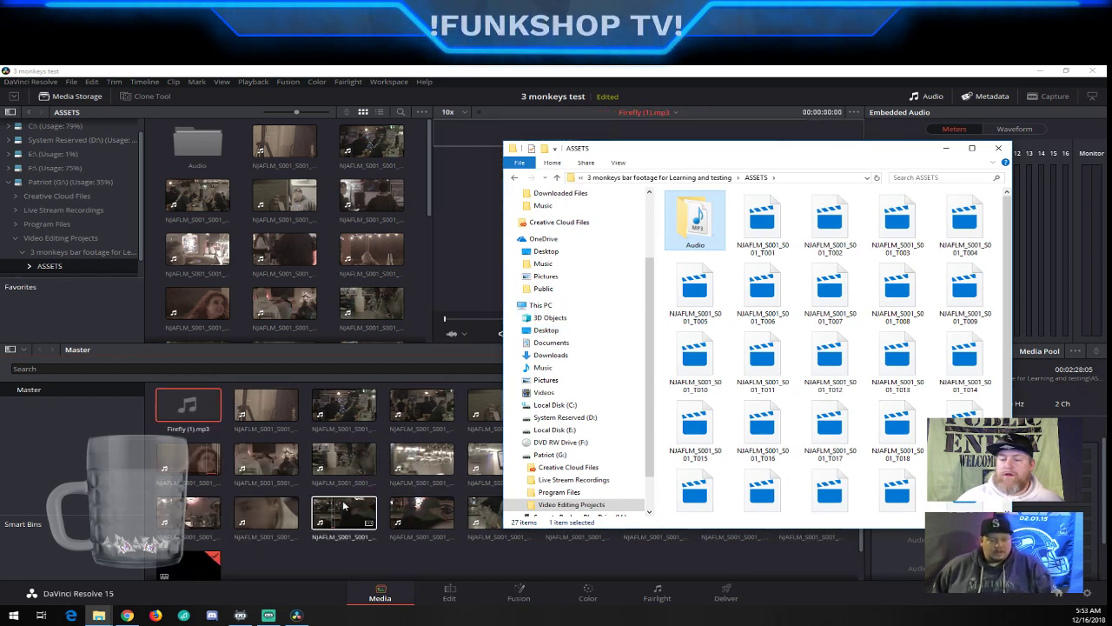
{"action": "left_click", "coordinate": [506, 553]}
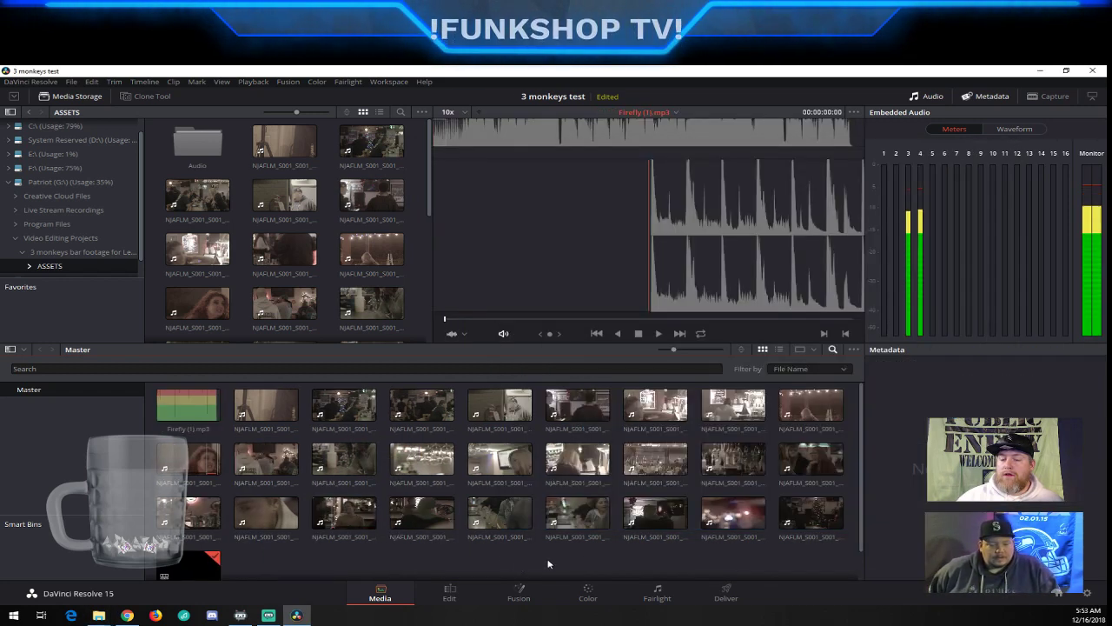
{"action": "scroll", "coordinate": [616, 503], "scroll_direction": "down", "scroll_amount": 1}
{"action": "scroll", "coordinate": [617, 508], "scroll_direction": "up", "scroll_amount": 1}
{"action": "scroll", "coordinate": [269, 486], "scroll_direction": "down", "scroll_amount": 1}
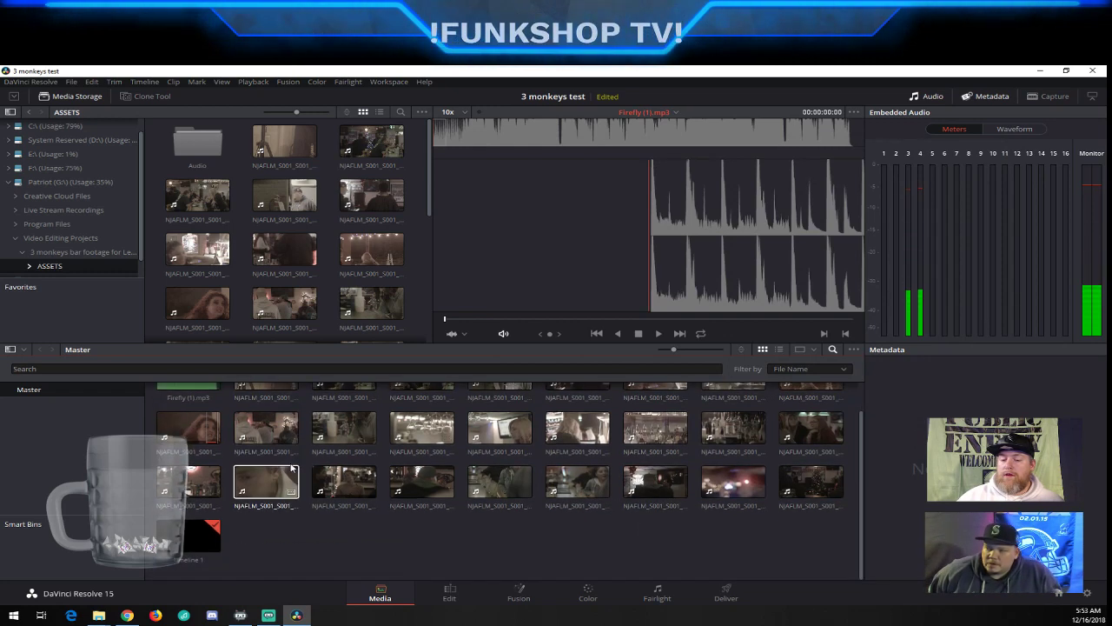
{"action": "scroll", "coordinate": [247, 511], "scroll_direction": "up", "scroll_amount": 1}
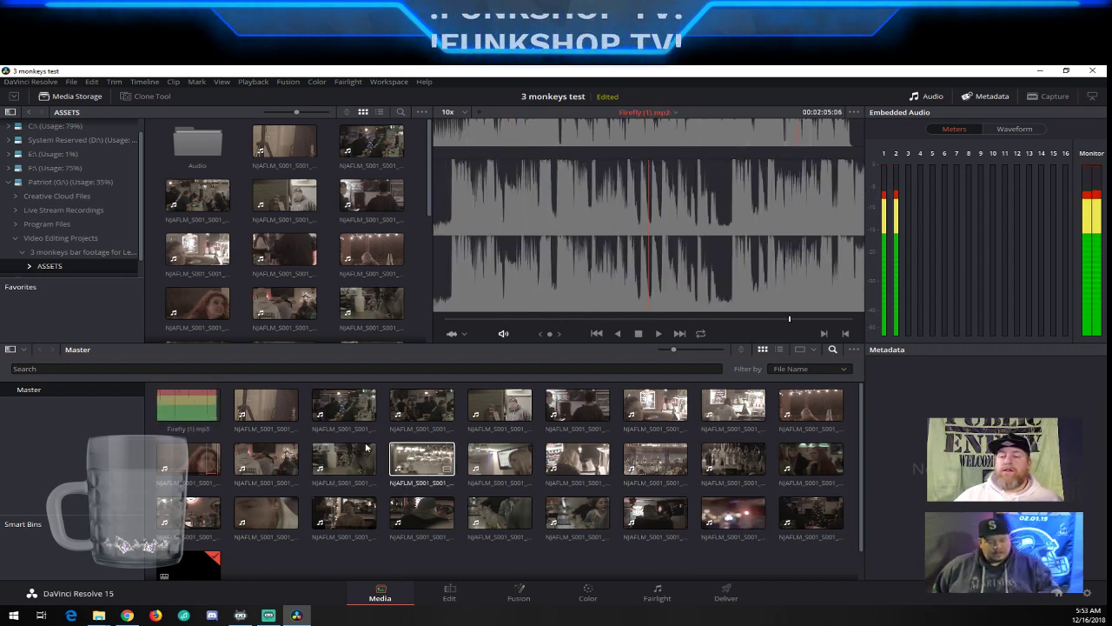
On the Edit page, place Firefly (1).mp3 on the Audio 1 track at the start of Timeline 1
{"action": "left_click", "coordinate": [449, 593]}
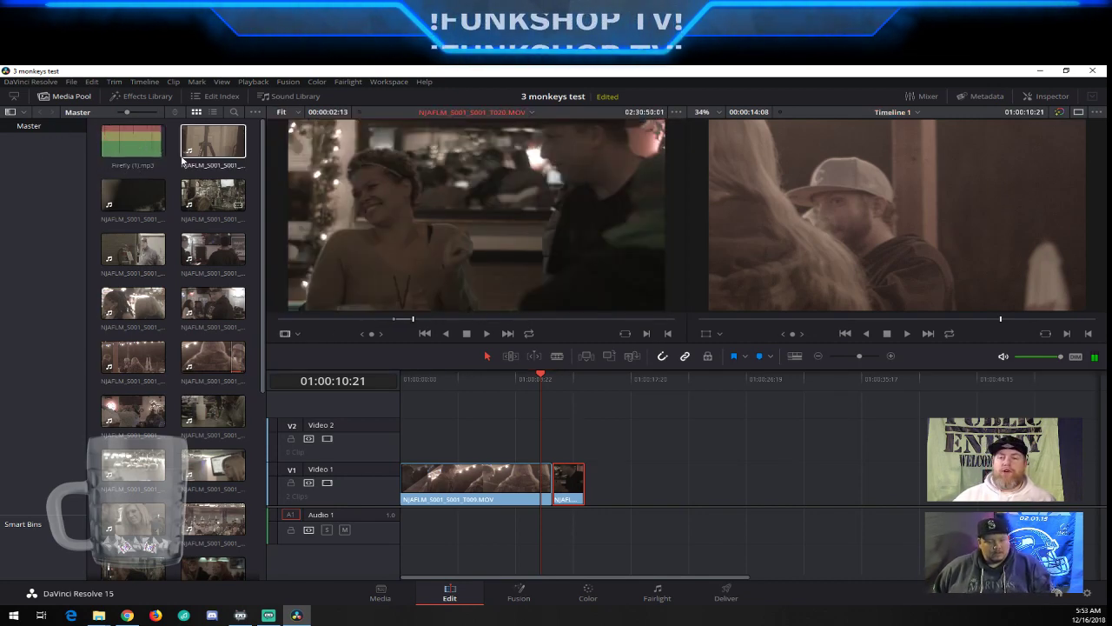
{"action": "left_click", "coordinate": [381, 592]}
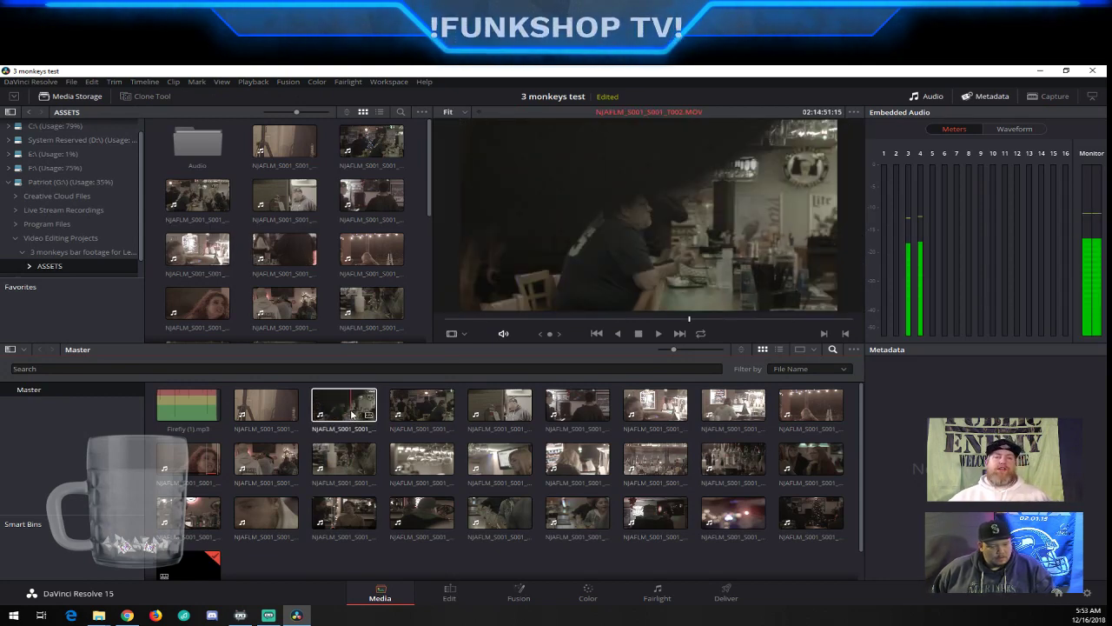
{"action": "left_click", "coordinate": [452, 592]}
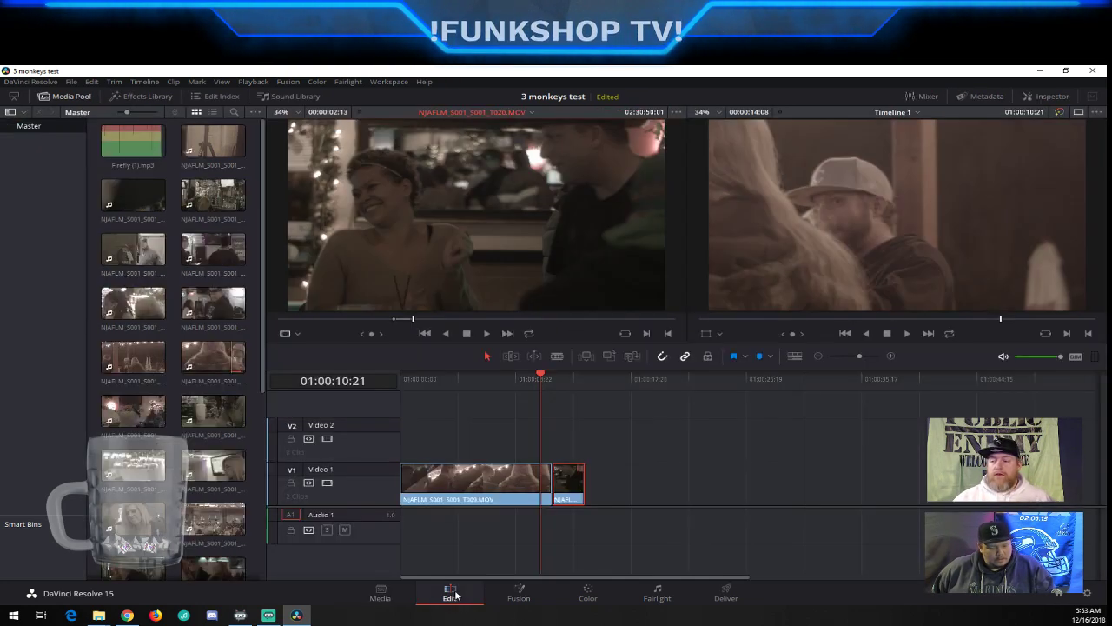
{"action": "left_click", "coordinate": [132, 141]}
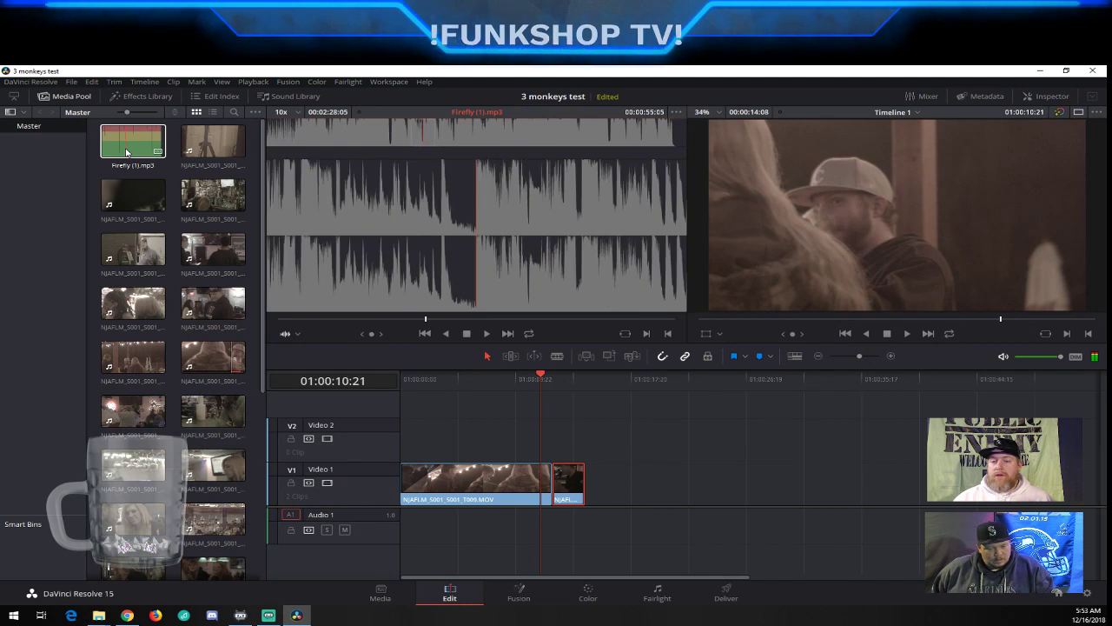
{"action": "left_click_drag", "start_coordinate": [132, 141], "coordinate": [437, 535]}
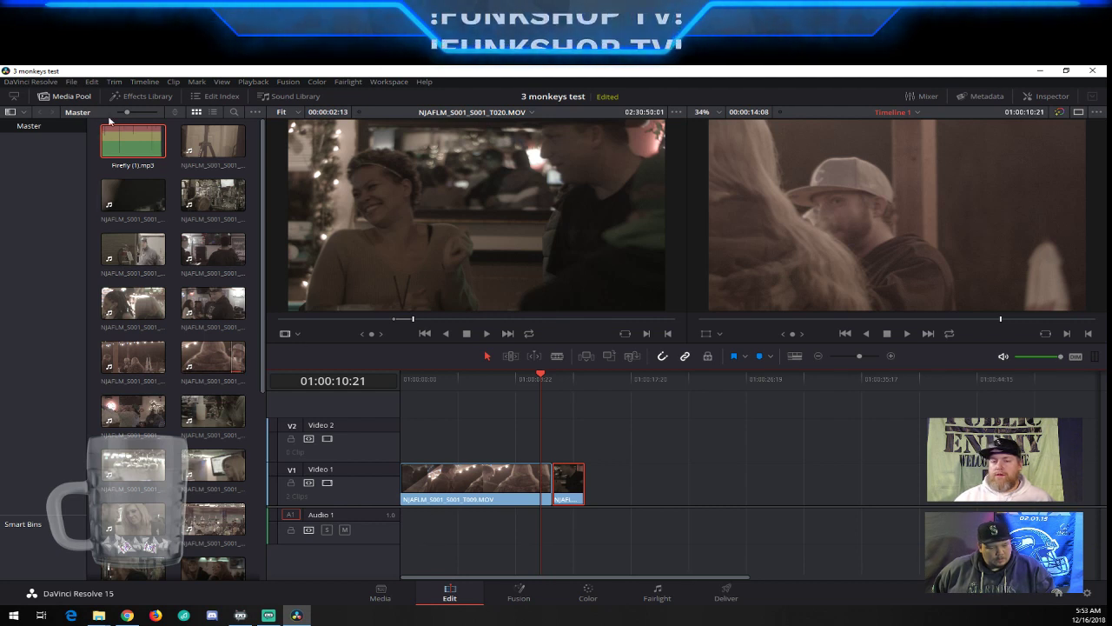
{"action": "double_click", "coordinate": [134, 142]}
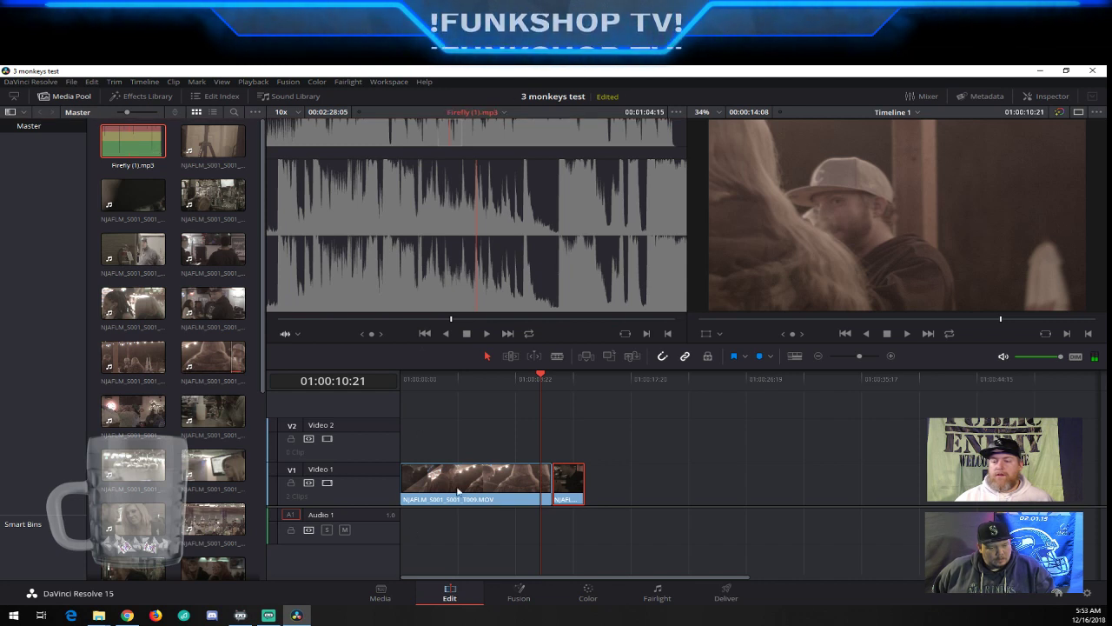
{"action": "left_click_drag", "start_coordinate": [453, 378], "coordinate": [406, 528]}
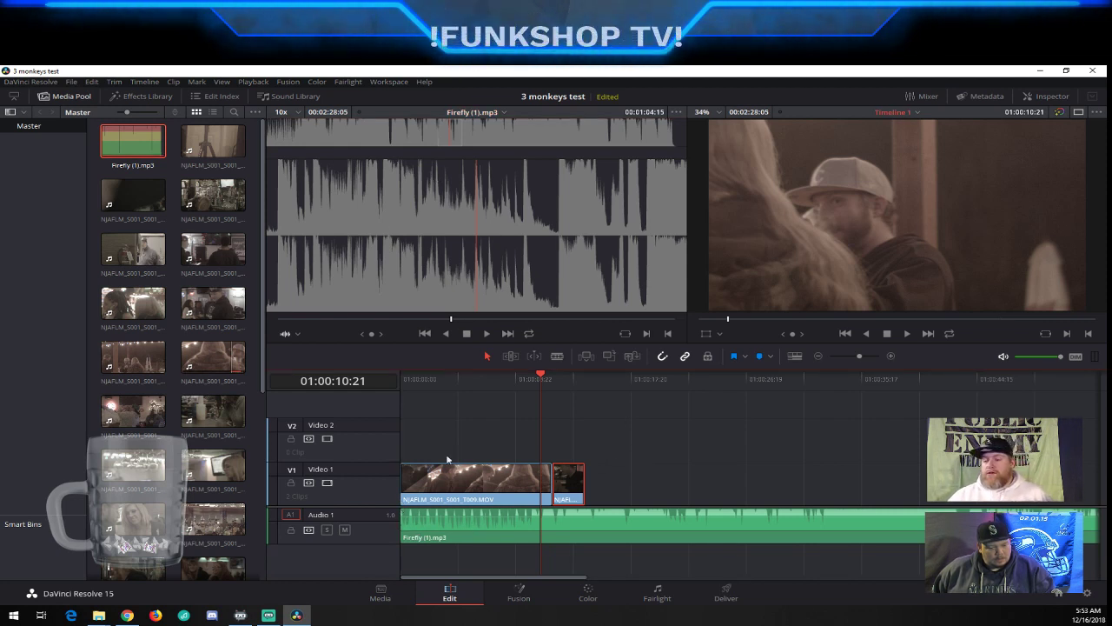
Play Timeline 1 from its start to check the music under the clips, and load Firefly (1).mp3 in the source viewer
{"action": "left_click", "coordinate": [450, 379]}
{"action": "left_click", "coordinate": [402, 380]}
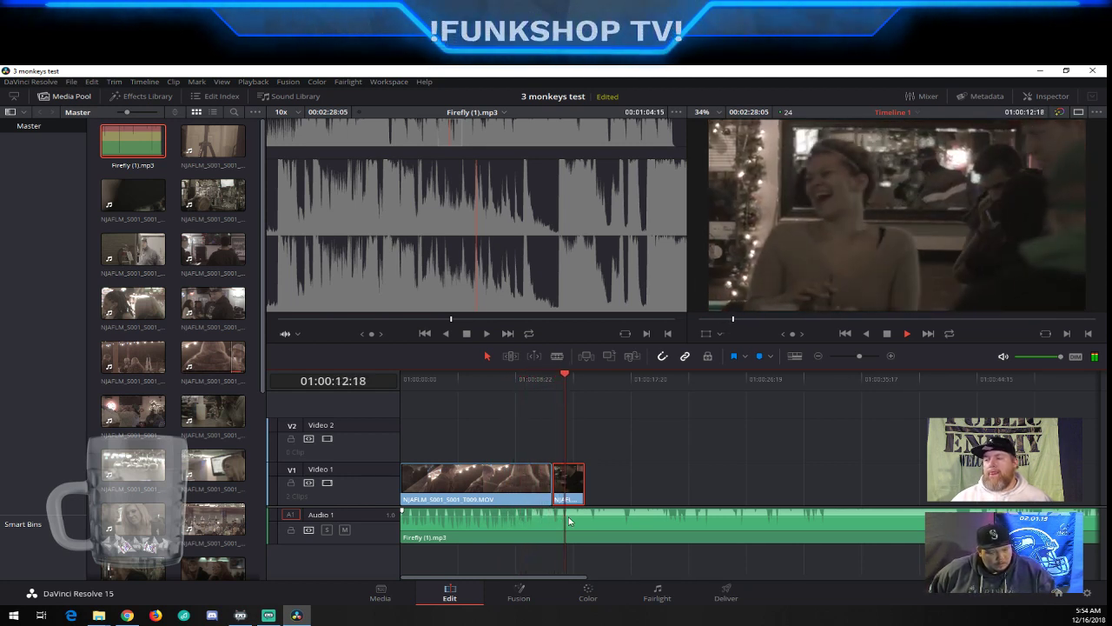
{"action": "key", "text": "space"}
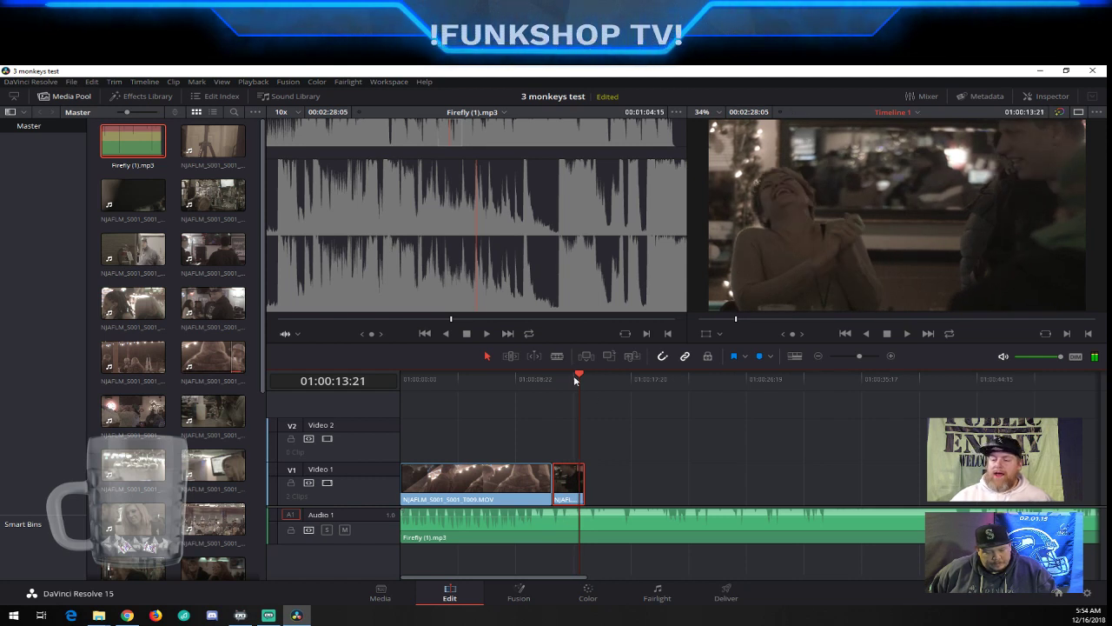
{"action": "left_click_drag", "start_coordinate": [579, 379], "coordinate": [539, 375]}
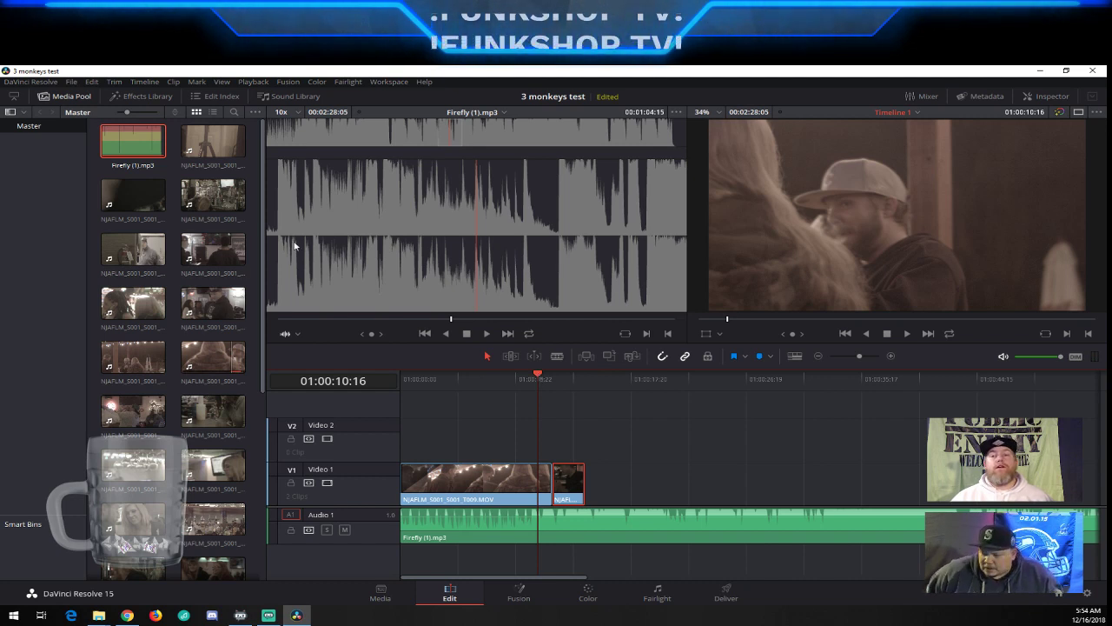
{"action": "double_click", "coordinate": [134, 142]}
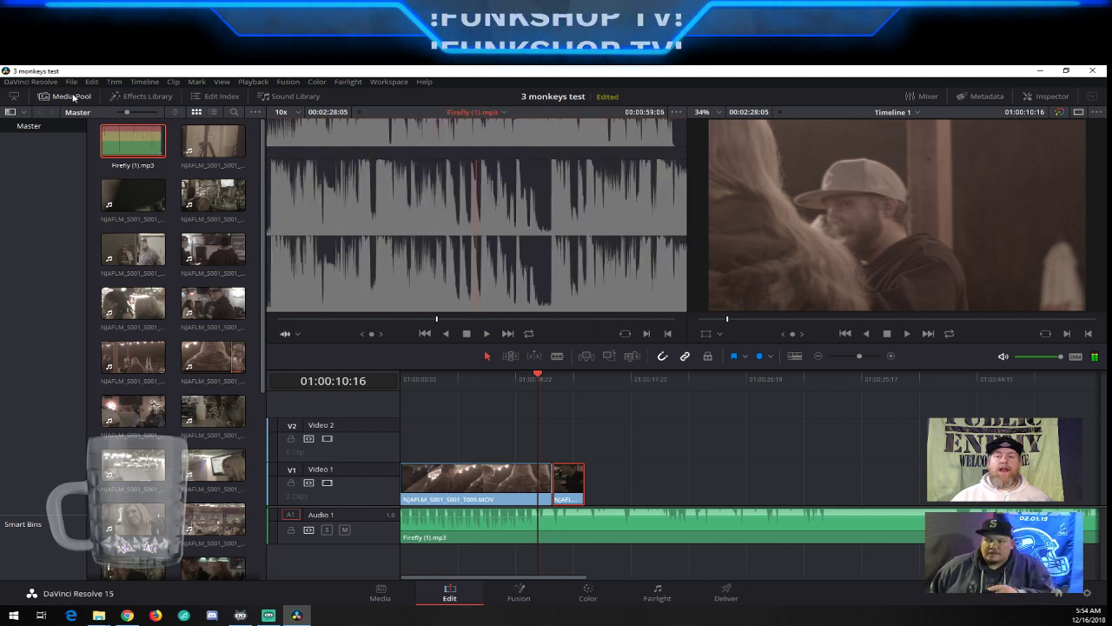
{"action": "left_click", "coordinate": [305, 98]}
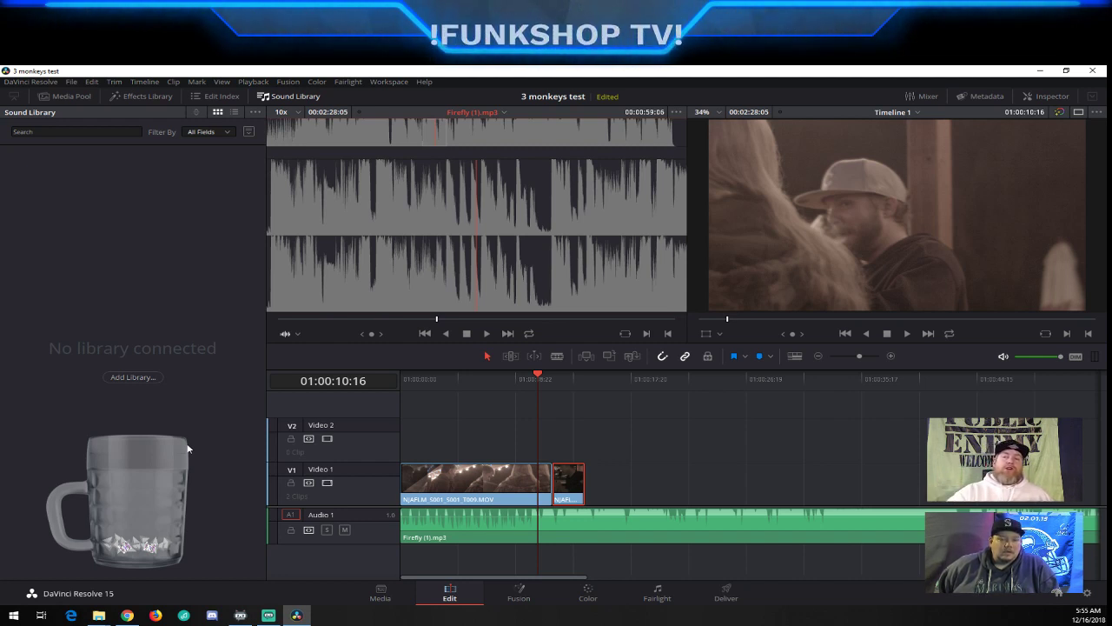
{"action": "left_click", "coordinate": [131, 377]}
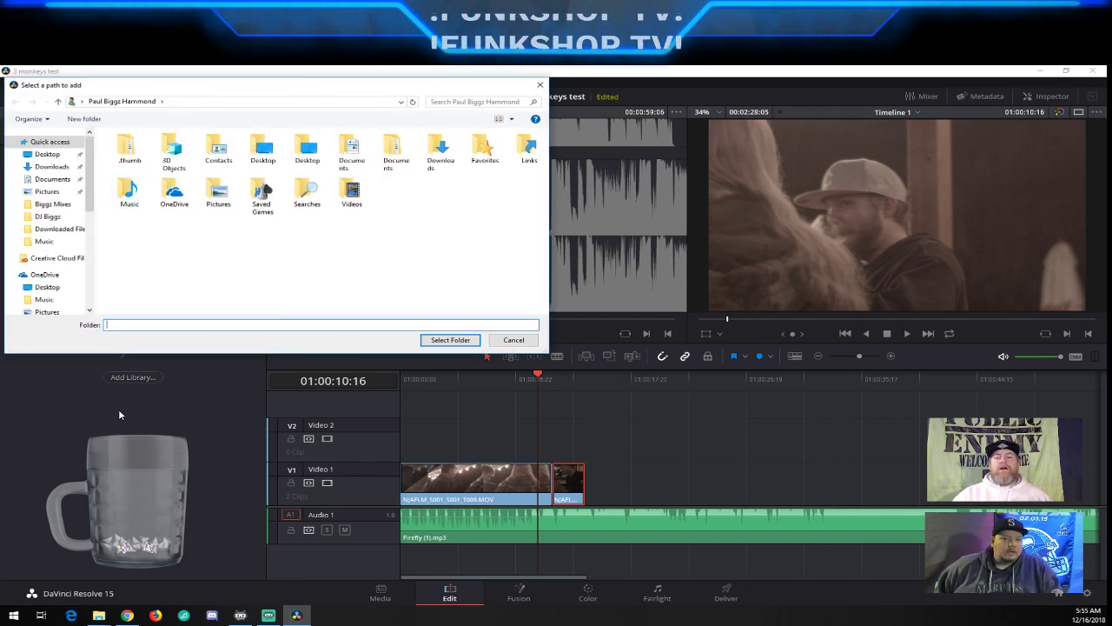
{"action": "left_click", "coordinate": [519, 341]}
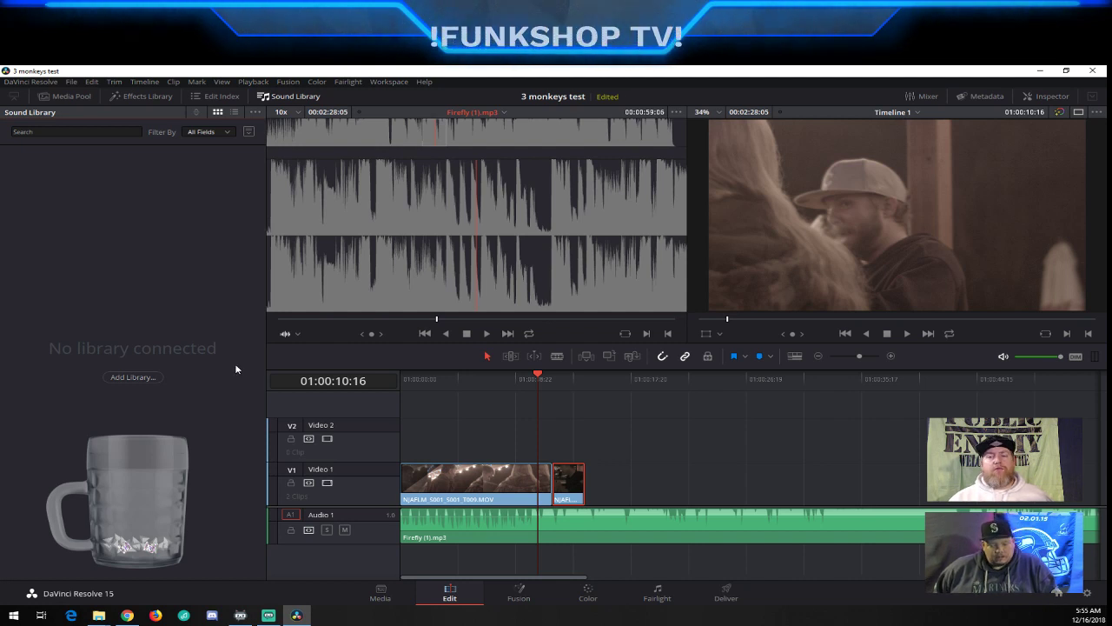
{"action": "left_click", "coordinate": [87, 101]}
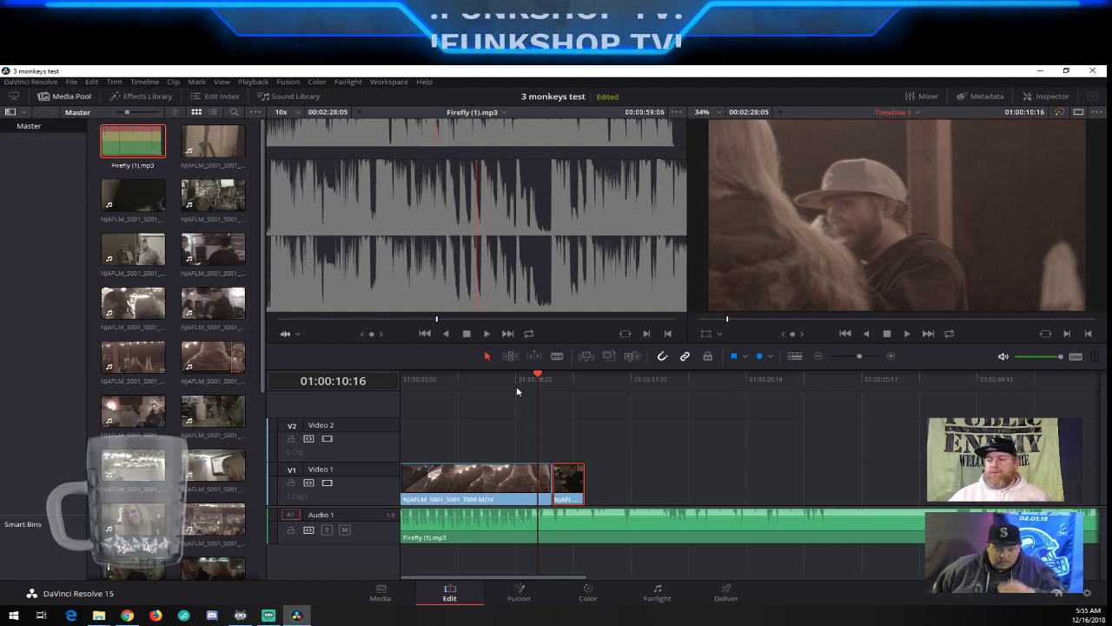
Replay the section around the cut between the T009 and T020 clips, checking its timing against the Firefly music
{"action": "double_click", "coordinate": [150, 148]}
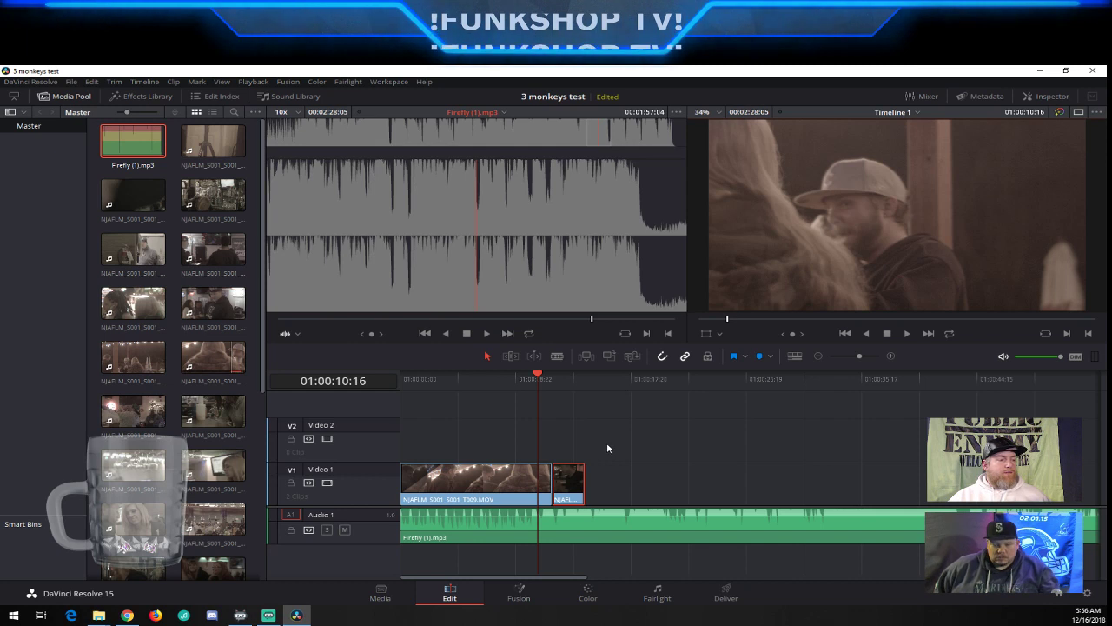
{"action": "key", "text": "space"}
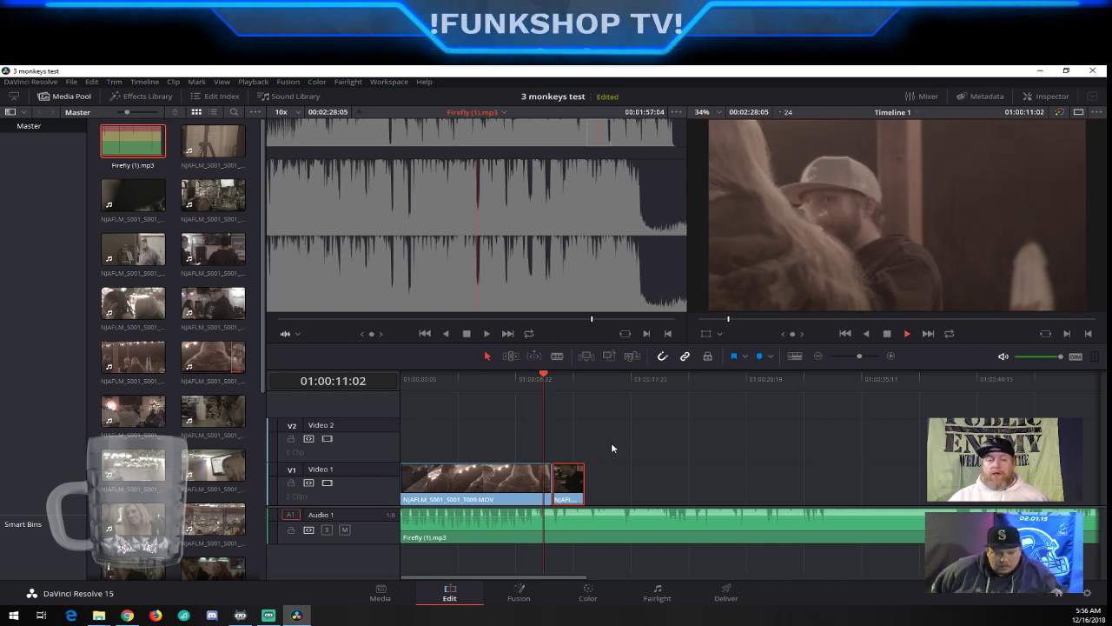
{"action": "key", "text": "space"}
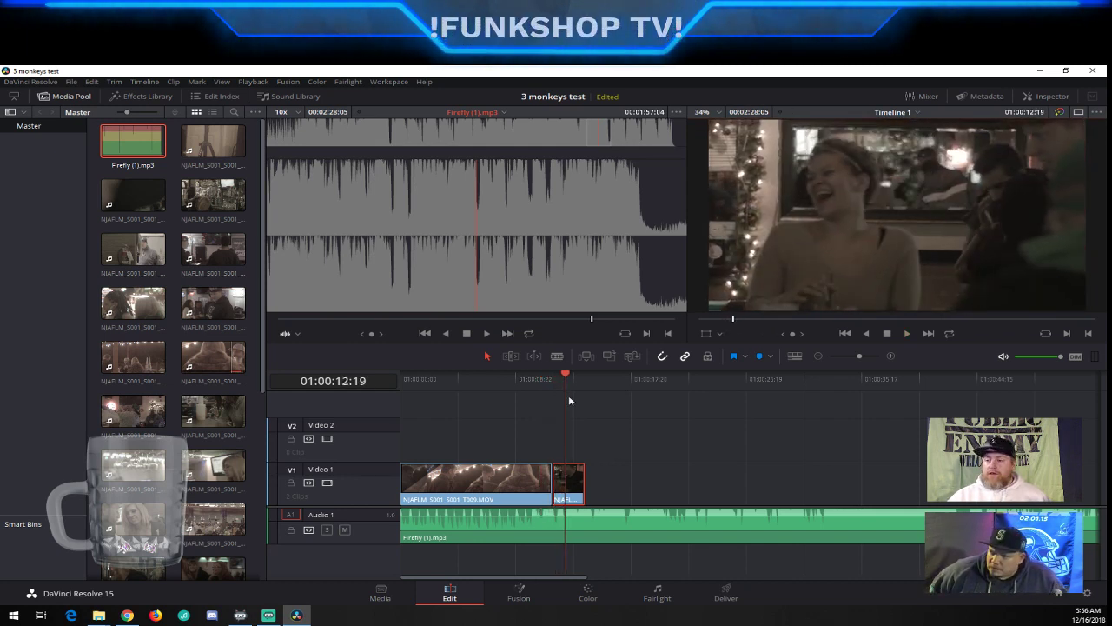
{"action": "left_click", "coordinate": [537, 378]}
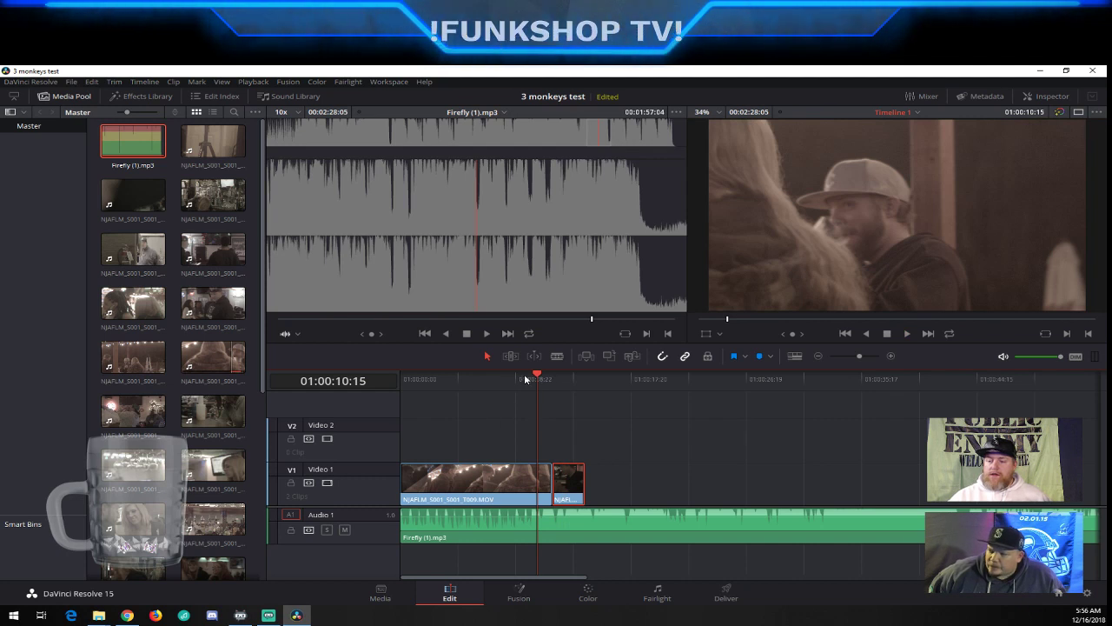
{"action": "left_click_drag", "start_coordinate": [536, 377], "coordinate": [516, 376]}
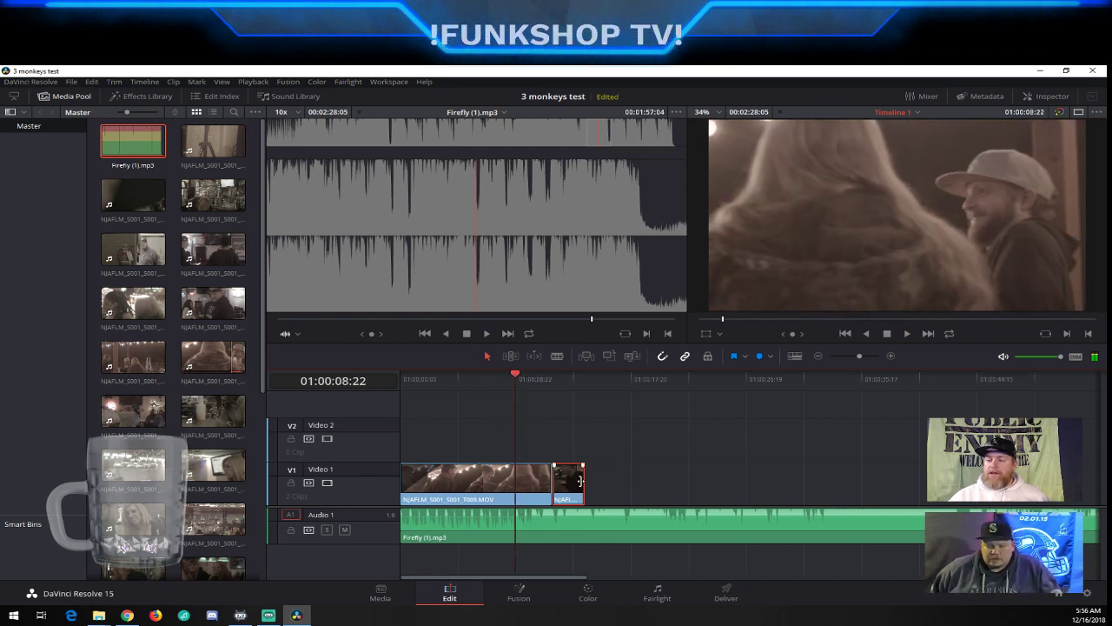
{"action": "key", "text": "space"}
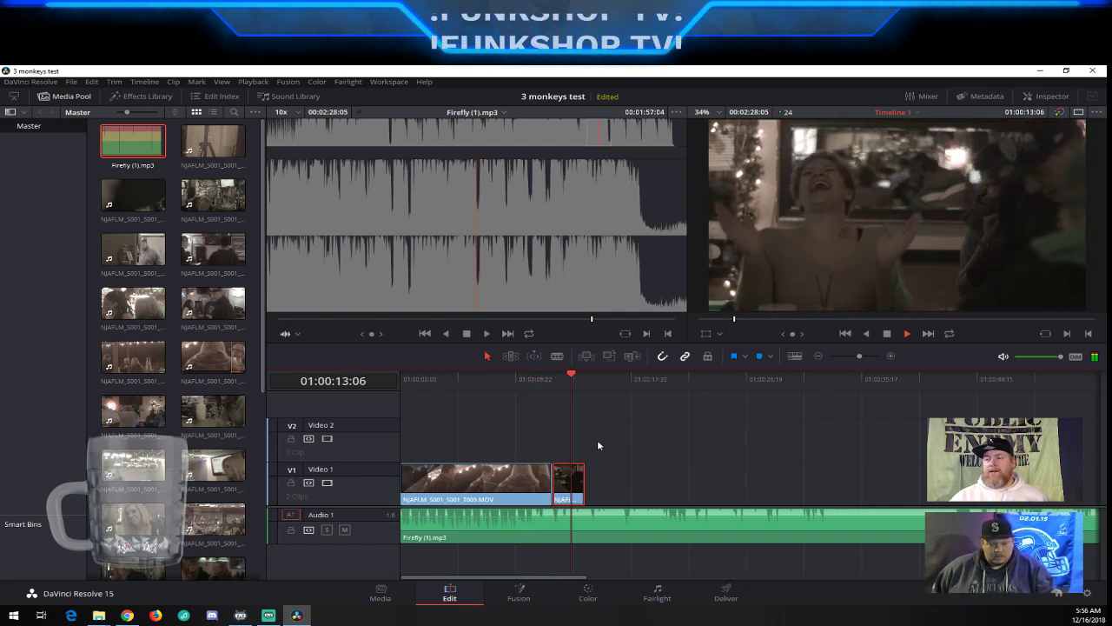
{"action": "key", "text": "space"}
{"action": "left_click_drag", "start_coordinate": [543, 379], "coordinate": [499, 380]}
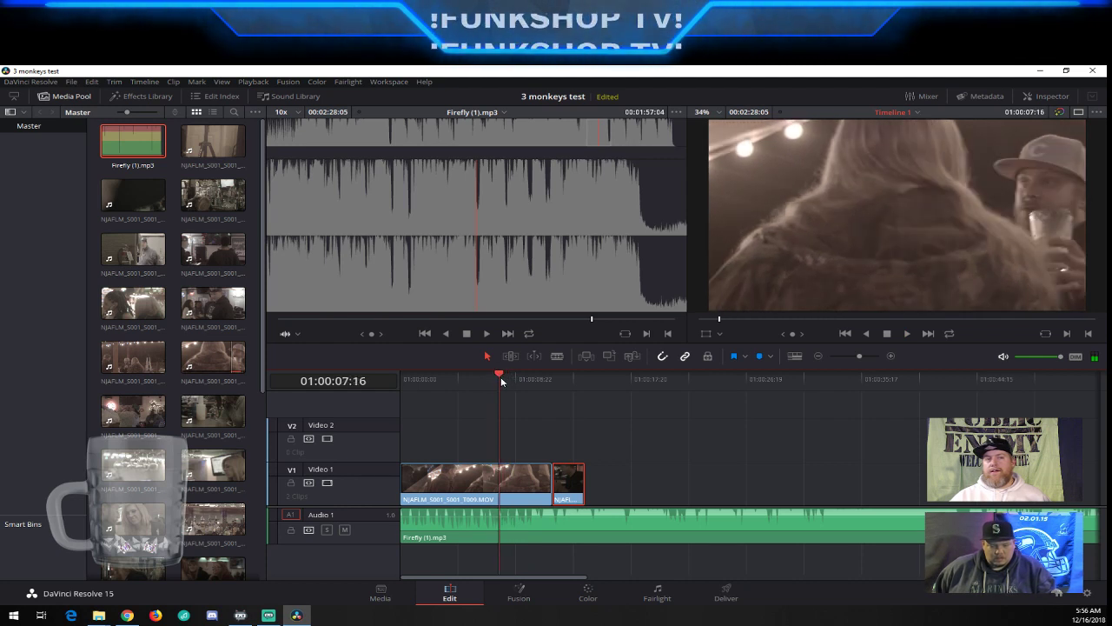
{"action": "key", "text": "space"}
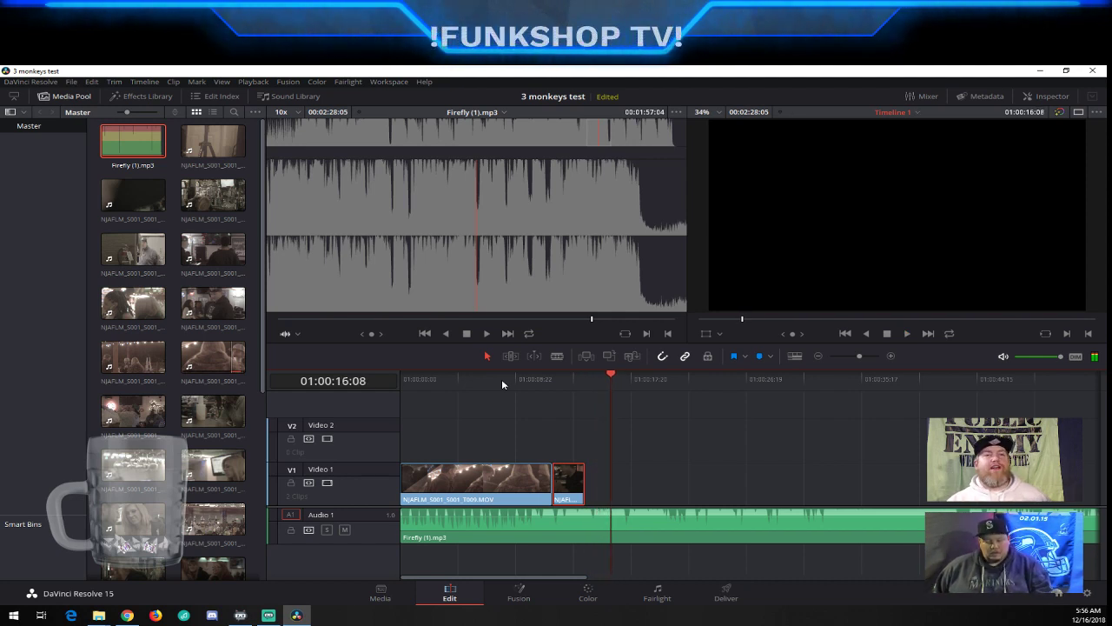
{"action": "left_click", "coordinate": [539, 378]}
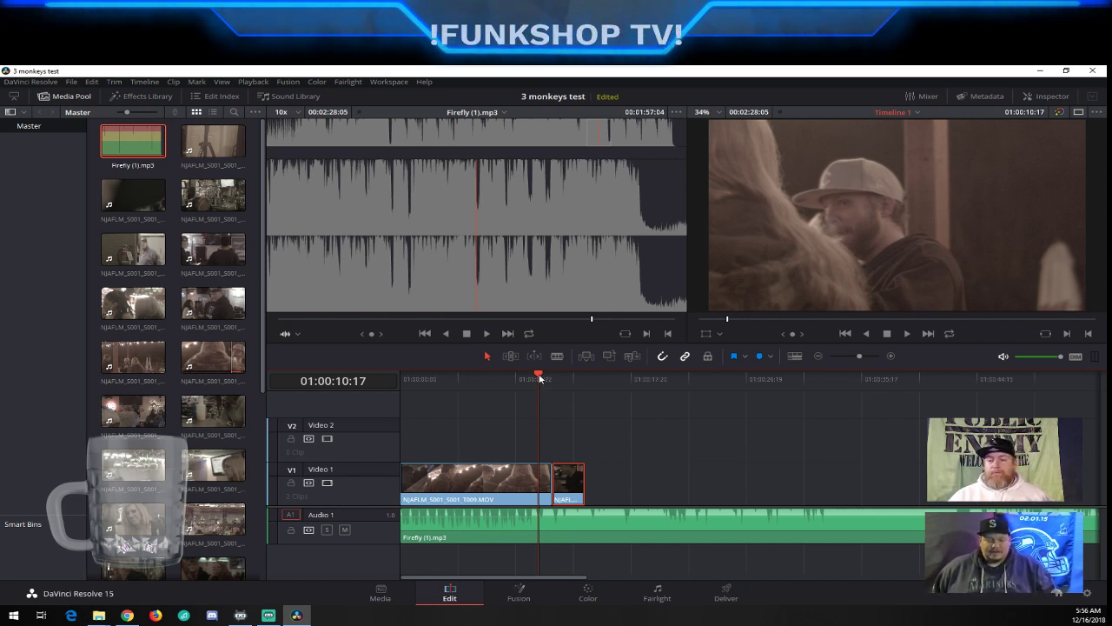
{"action": "key", "text": "space"}
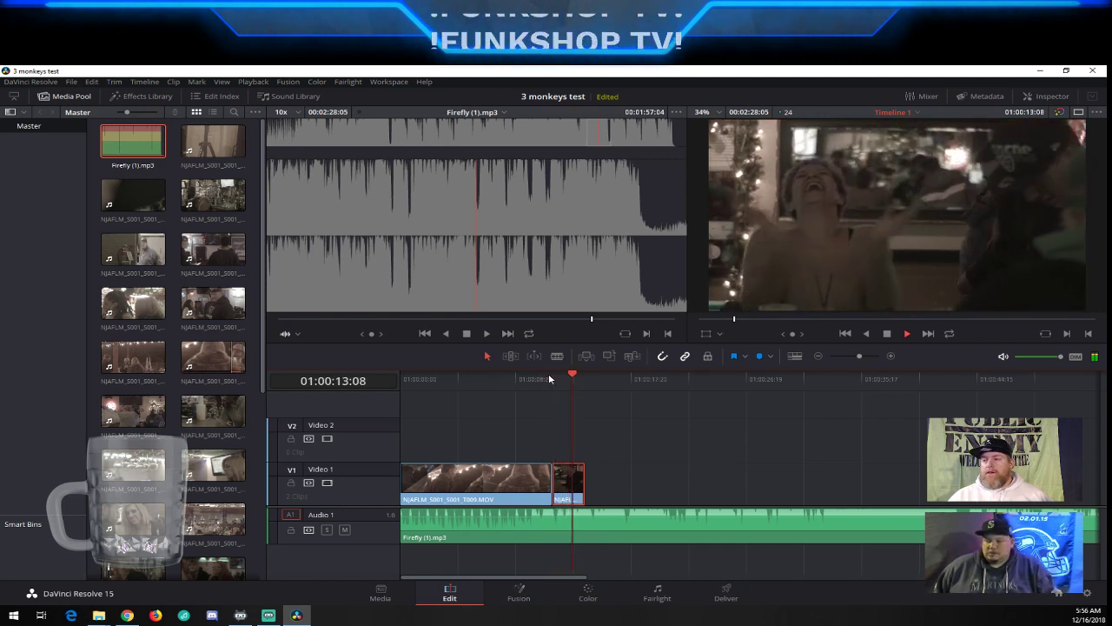
{"action": "key", "text": "space"}
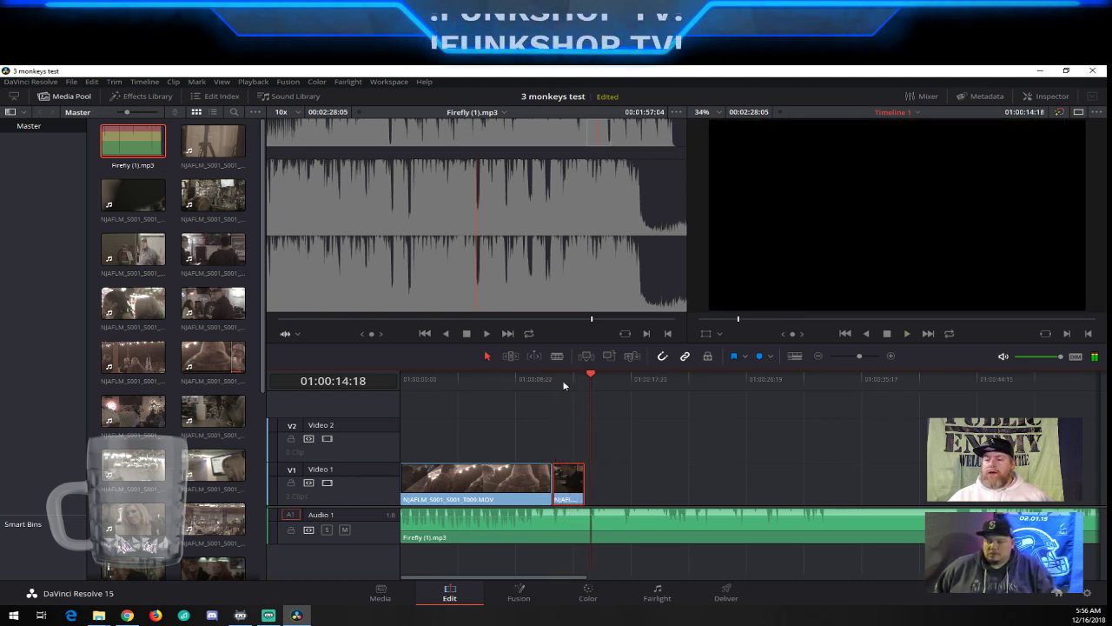
Replay the end of the T020 clip against the Firefly music to find where the clip should stop
{"action": "left_click", "coordinate": [554, 383]}
{"action": "key", "text": "space"}
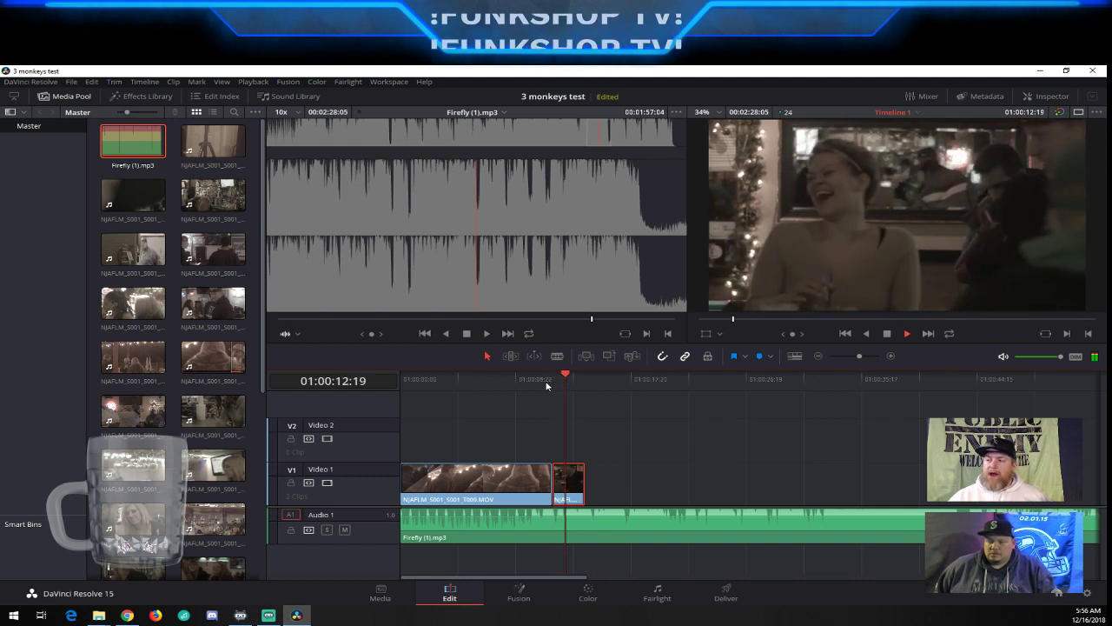
{"action": "key", "text": "space"}
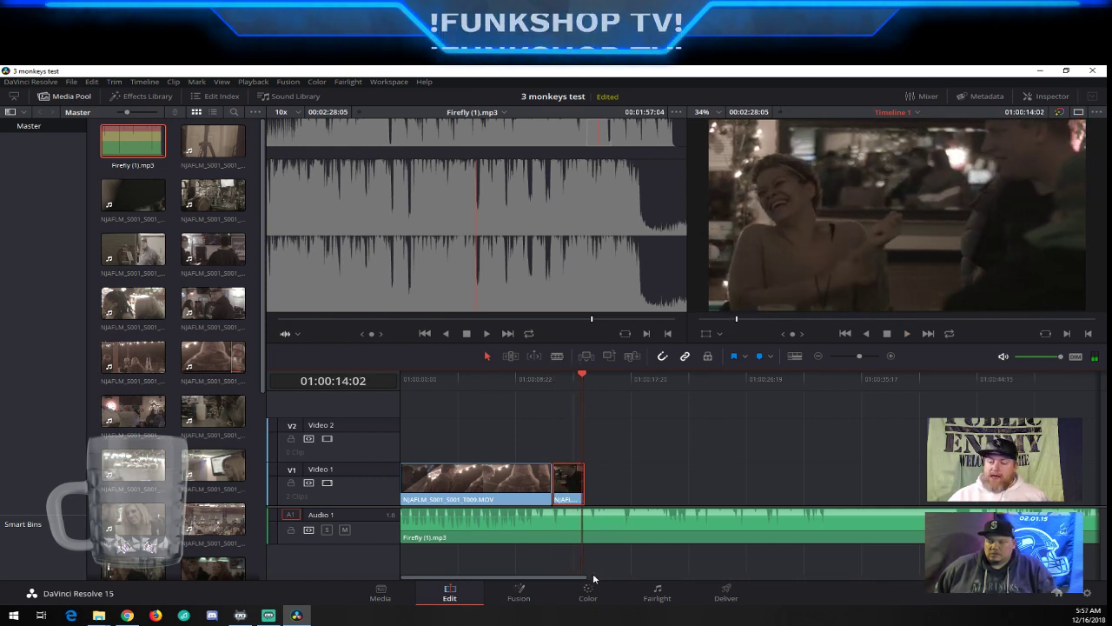
{"action": "left_click", "coordinate": [890, 356]}
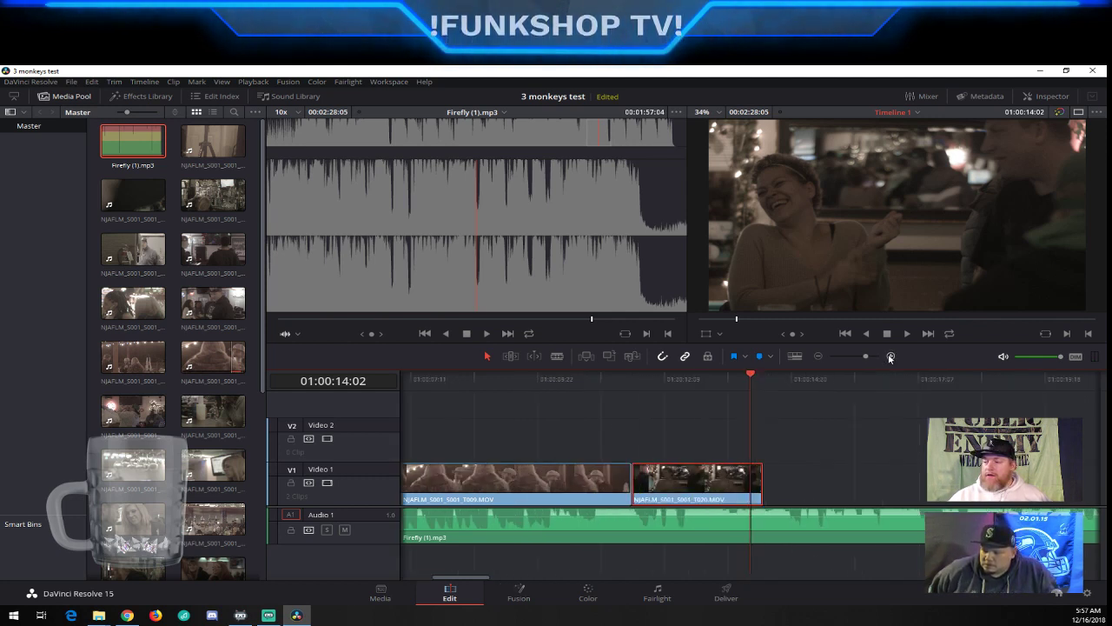
{"action": "left_click", "coordinate": [890, 355]}
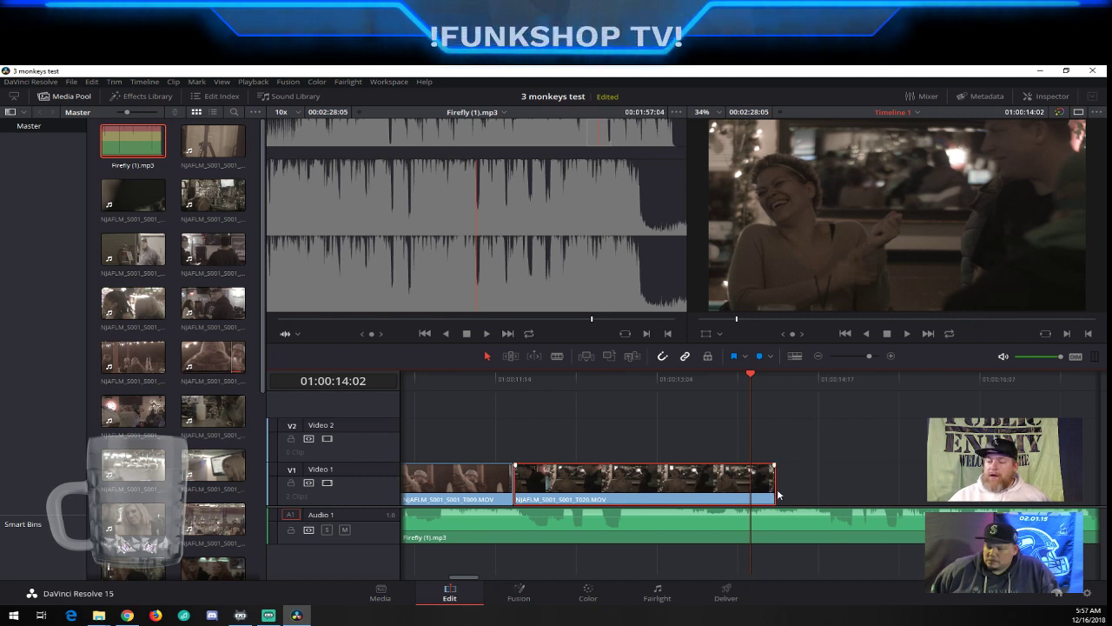
{"action": "left_click", "coordinate": [714, 379]}
{"action": "key", "text": "space"}
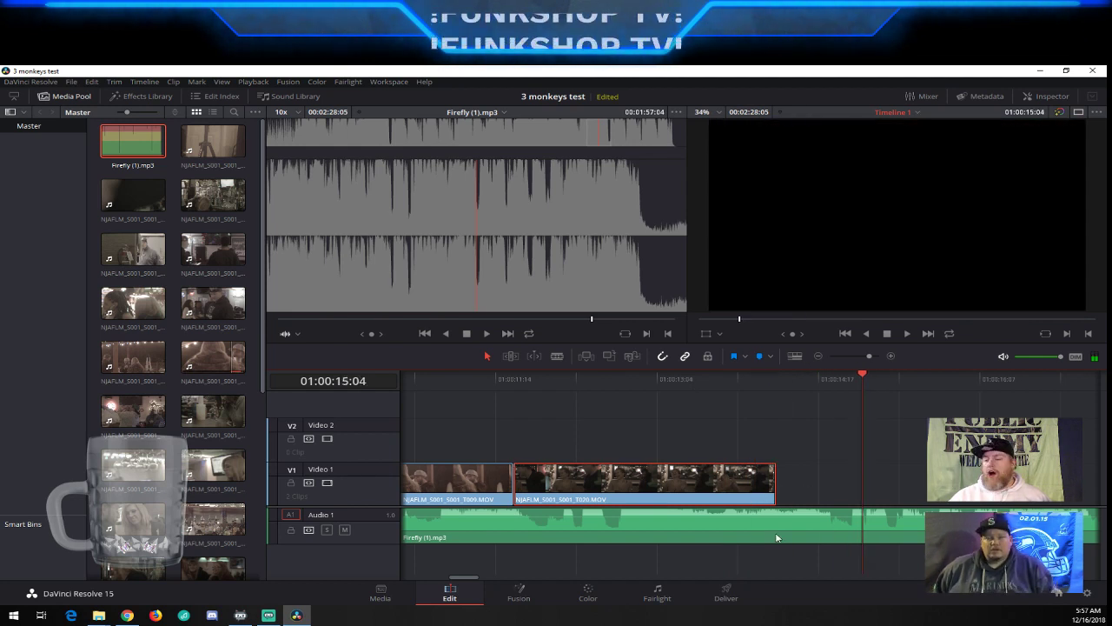
{"action": "left_click", "coordinate": [727, 378]}
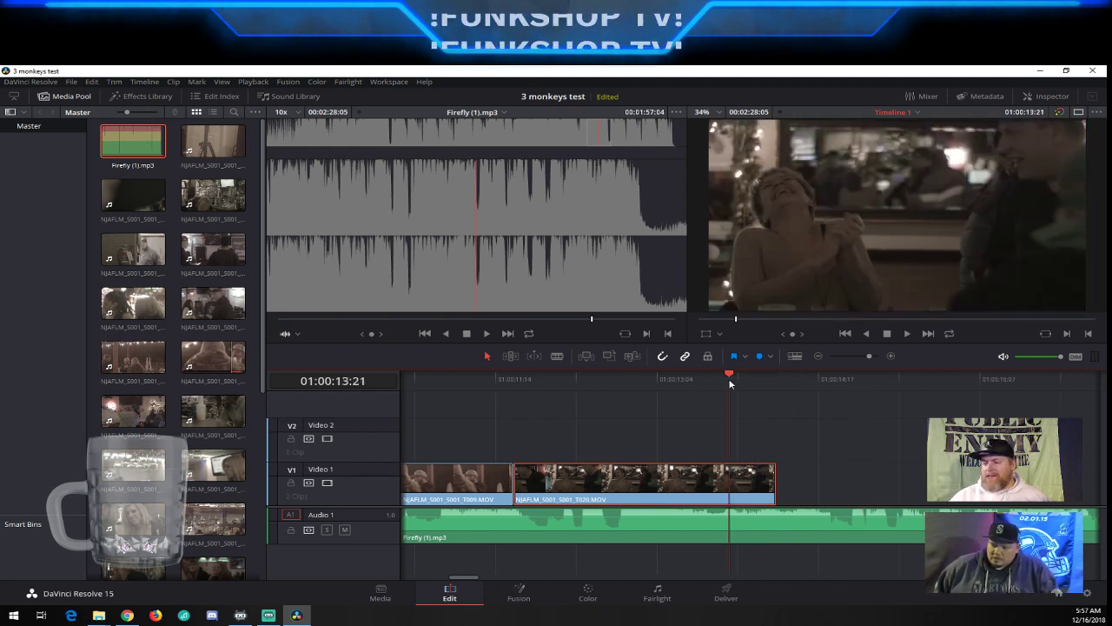
{"action": "key", "text": "space"}
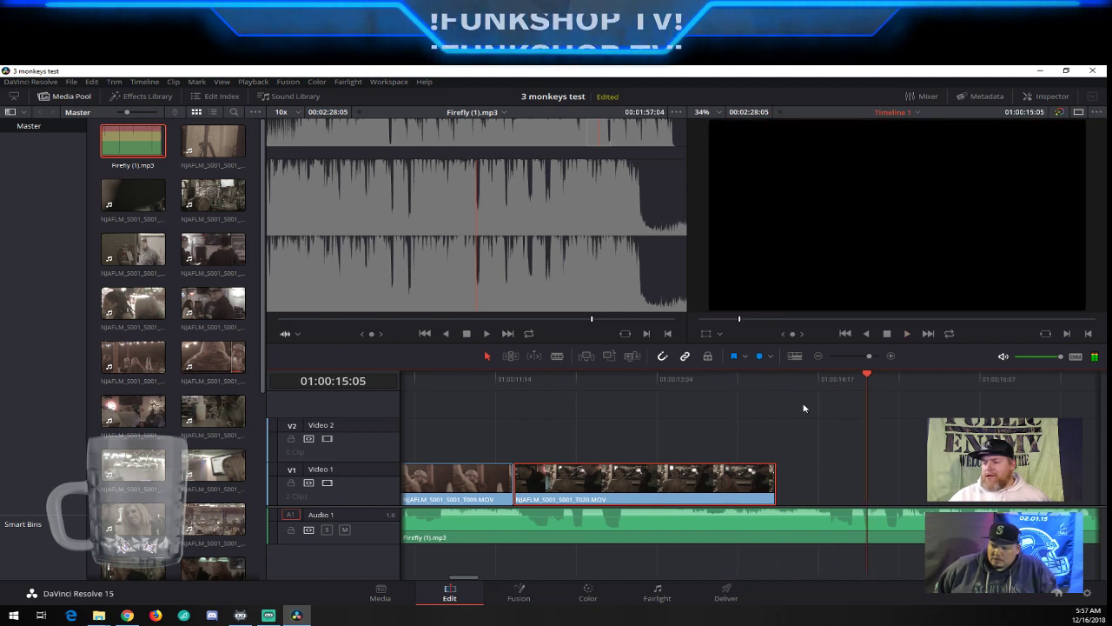
Place the playhead at 01:00:14:13 and extend the end of the T020 clip to it
{"action": "left_click", "coordinate": [790, 387]}
{"action": "left_click_drag", "start_coordinate": [790, 376], "coordinate": [799, 376]}
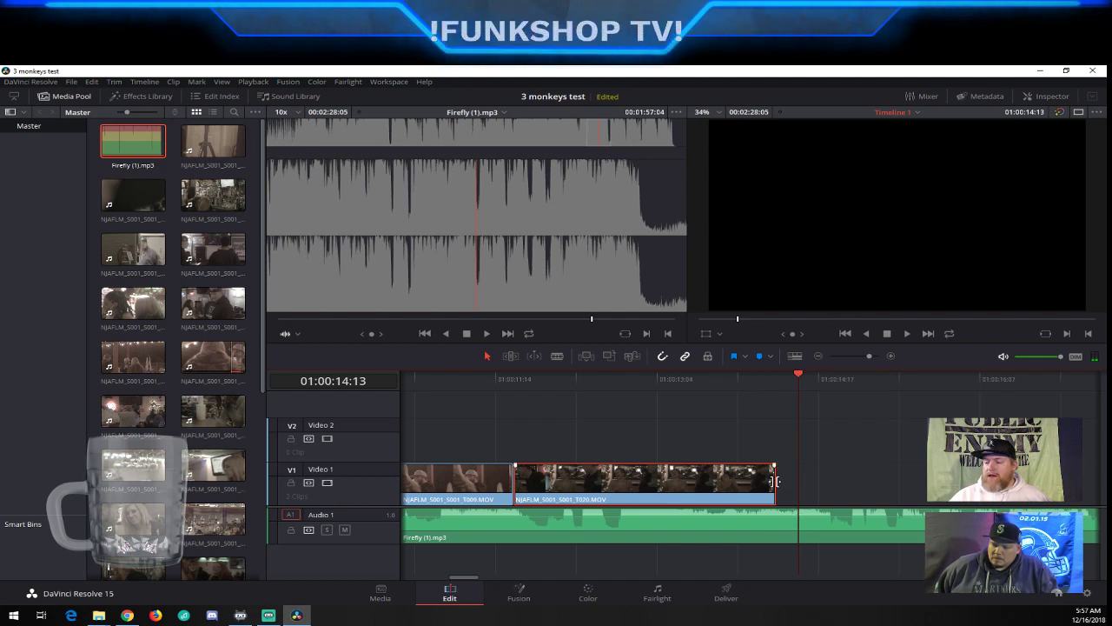
{"action": "left_click_drag", "start_coordinate": [775, 483], "coordinate": [797, 480]}
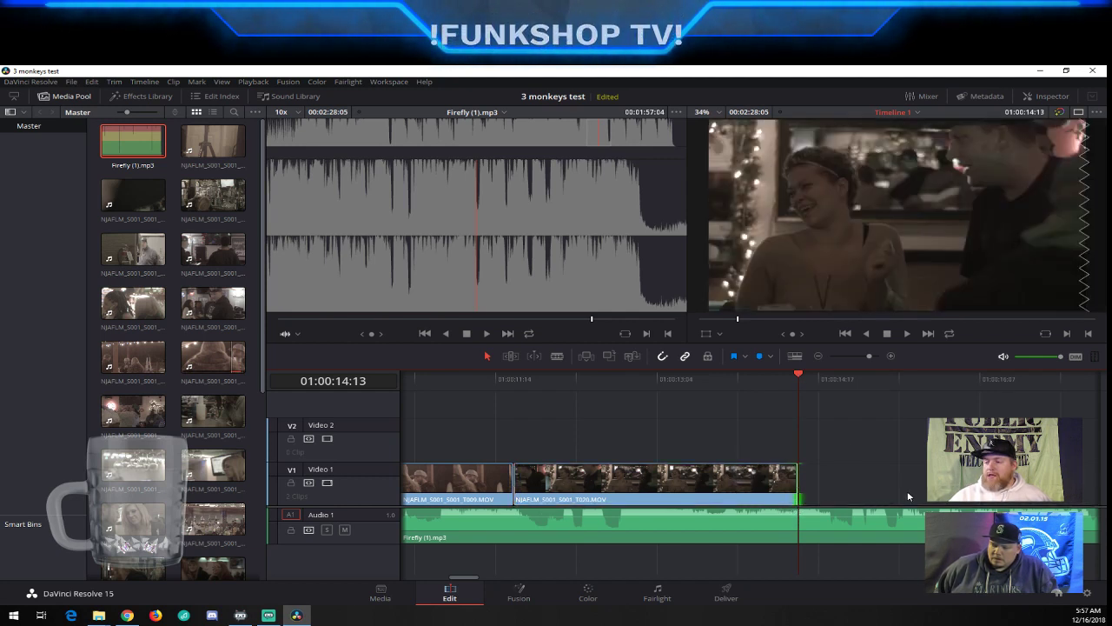
Try out snapping by shortening the T020 clip and extending its end back to the playhead at 01:00:14:13
{"action": "left_click", "coordinate": [695, 379]}
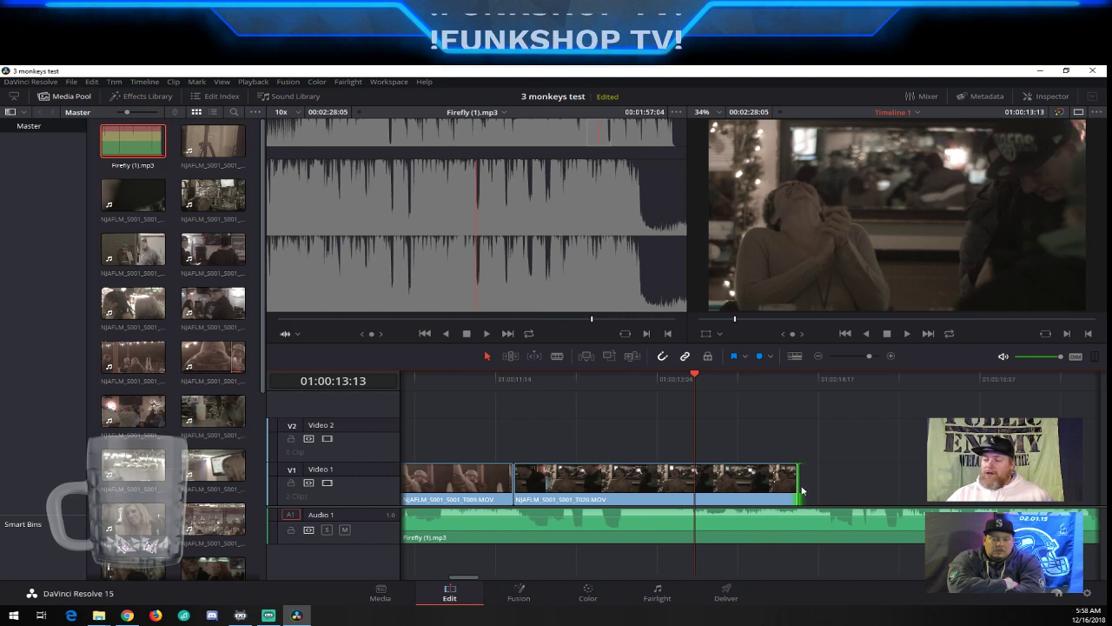
{"action": "left_click", "coordinate": [802, 385]}
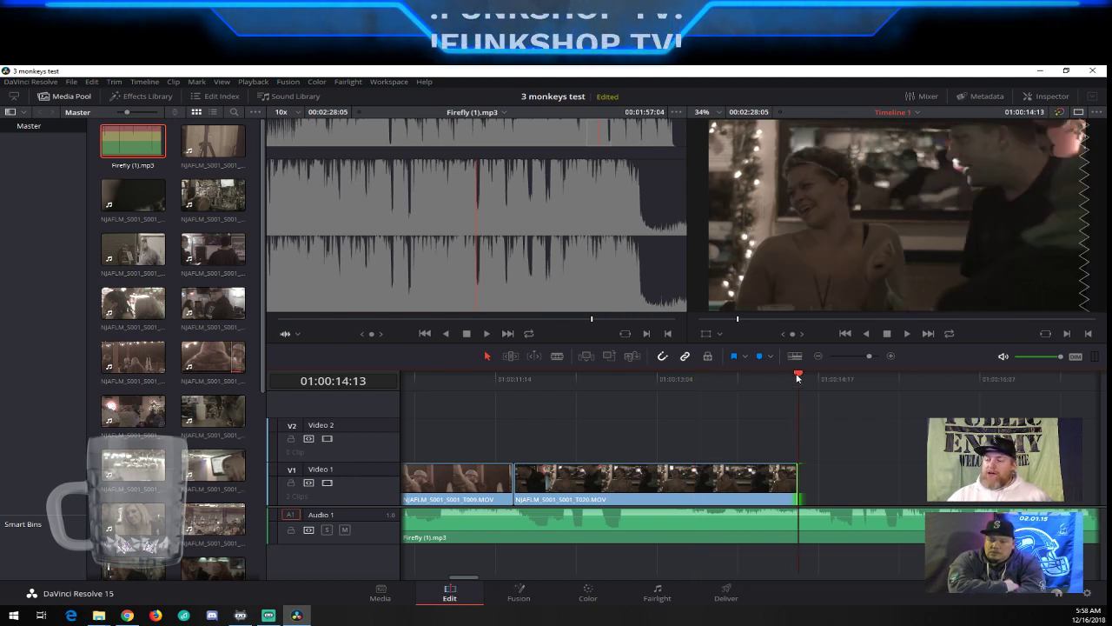
{"action": "left_click", "coordinate": [663, 356]}
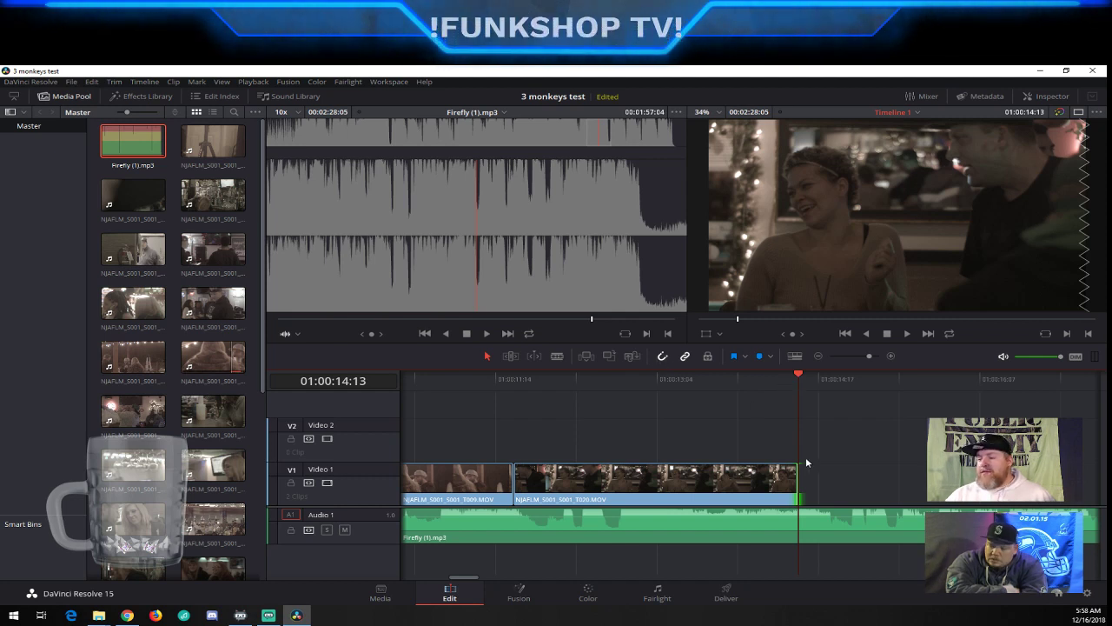
{"action": "left_click", "coordinate": [833, 381]}
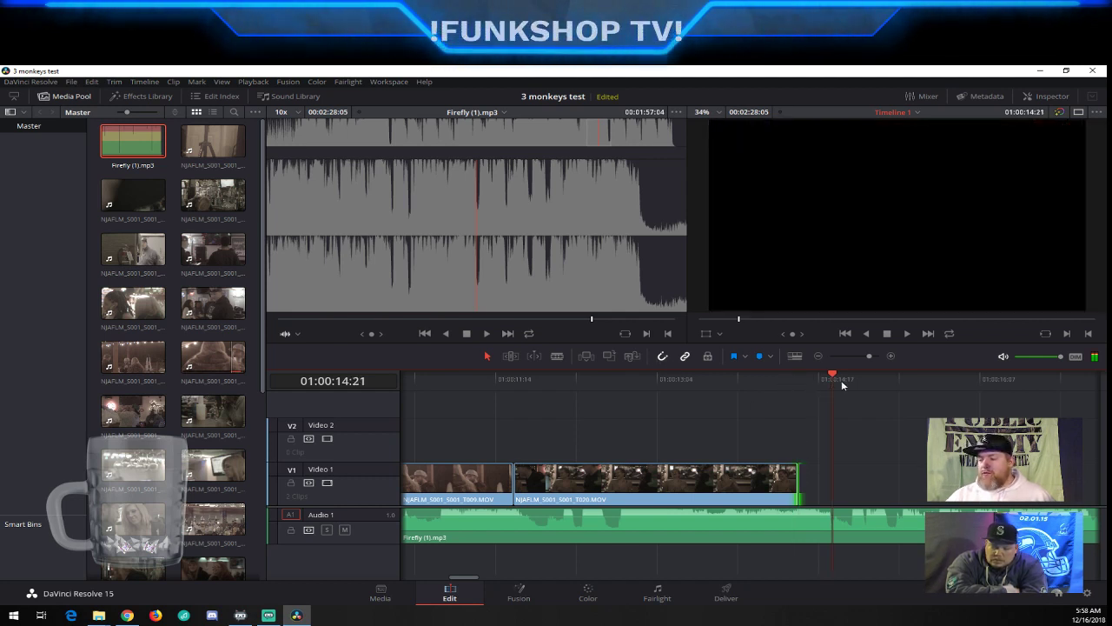
{"action": "left_click", "coordinate": [809, 380]}
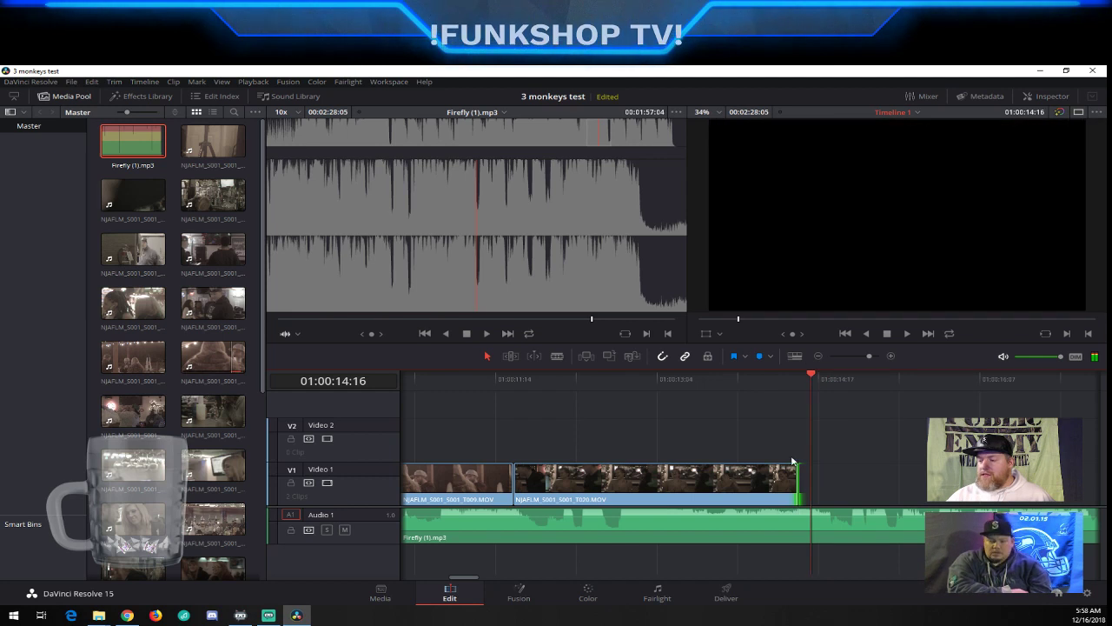
{"action": "left_click_drag", "start_coordinate": [795, 472], "coordinate": [728, 472]}
{"action": "left_click_drag", "start_coordinate": [812, 379], "coordinate": [798, 377]}
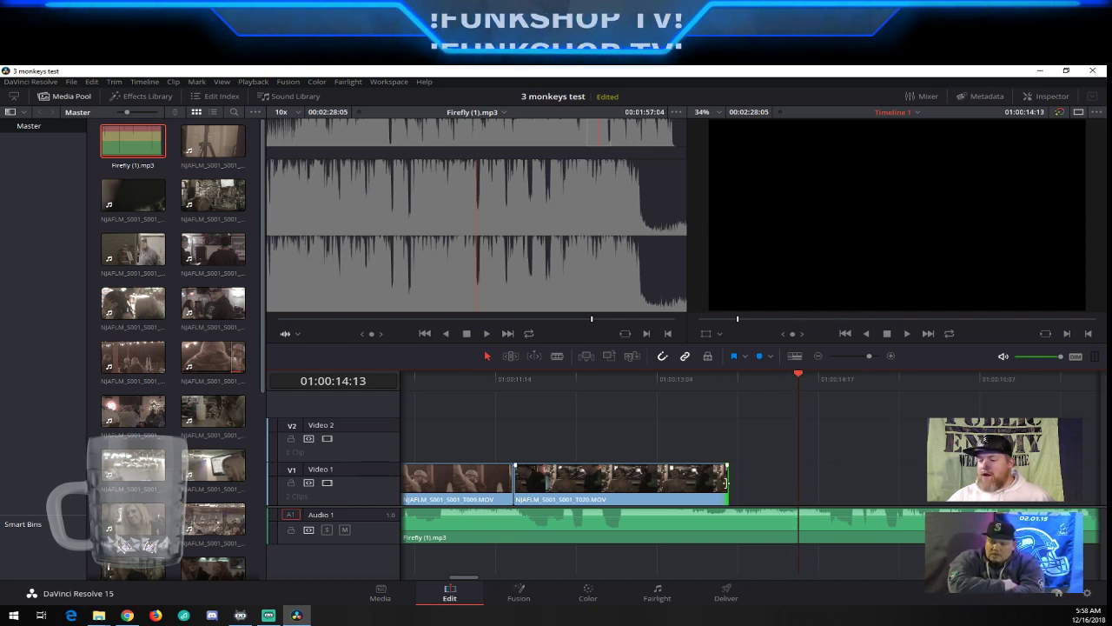
{"action": "left_click_drag", "start_coordinate": [726, 482], "coordinate": [795, 481]}
{"action": "left_click", "coordinate": [660, 356]}
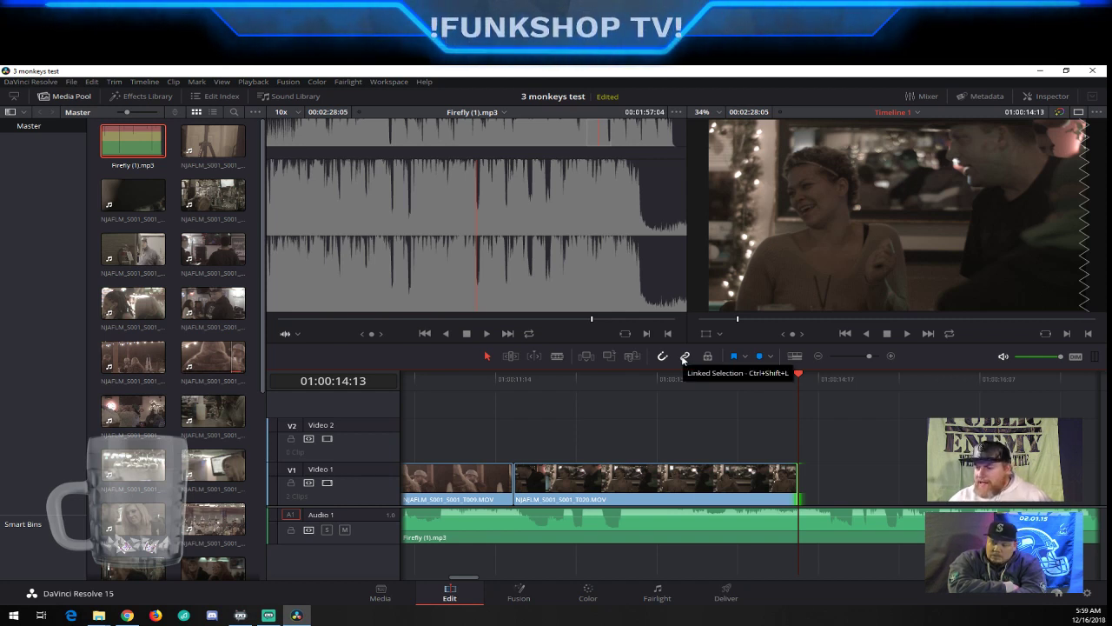
Split the T020 clip on Video 1 at about 01:00:13:11 with the Blade tool
{"action": "left_click", "coordinate": [749, 493]}
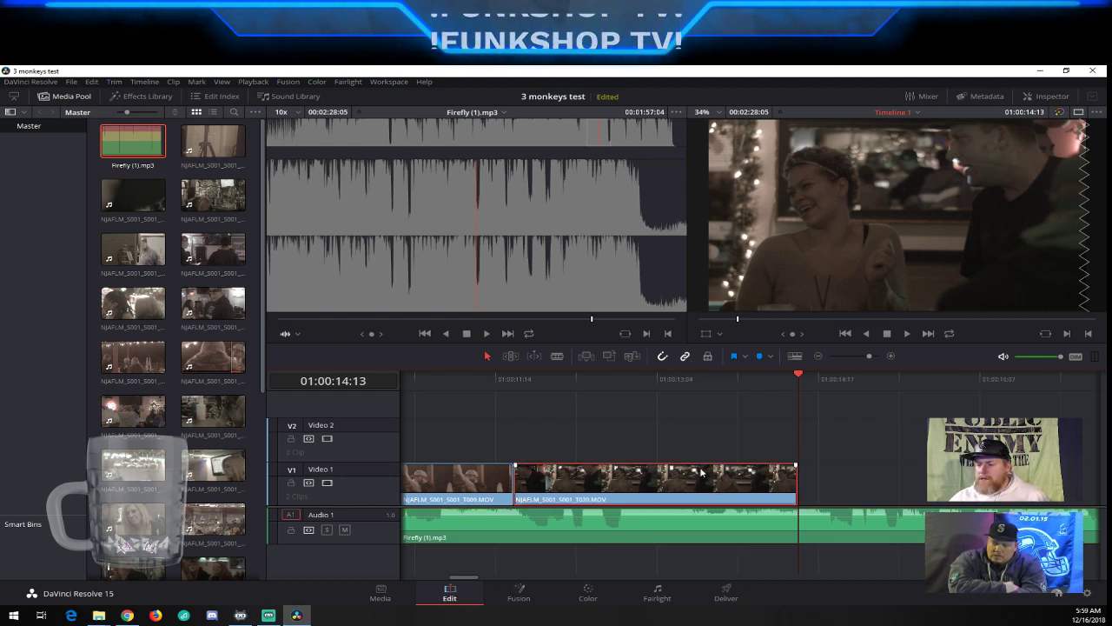
{"action": "left_click", "coordinate": [685, 355]}
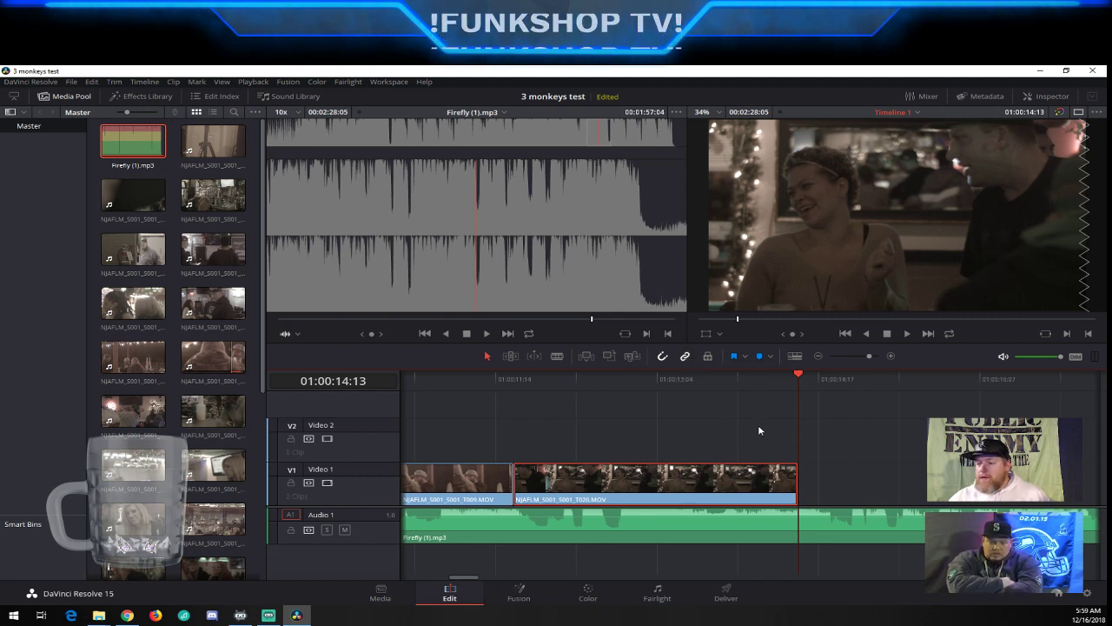
{"action": "left_click", "coordinate": [560, 357]}
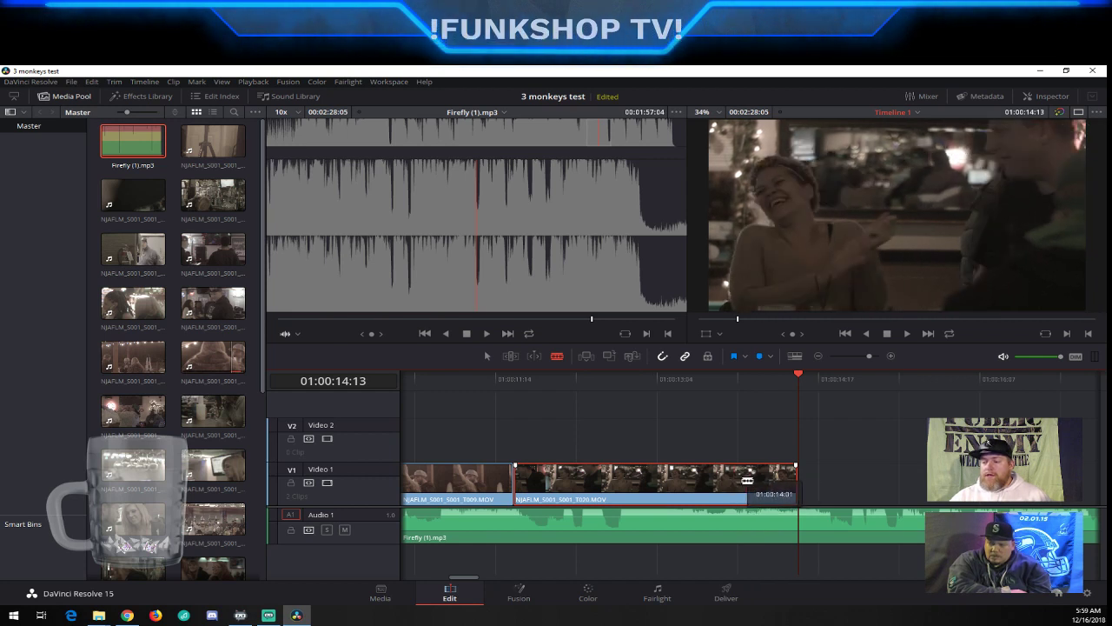
{"action": "left_click", "coordinate": [664, 476]}
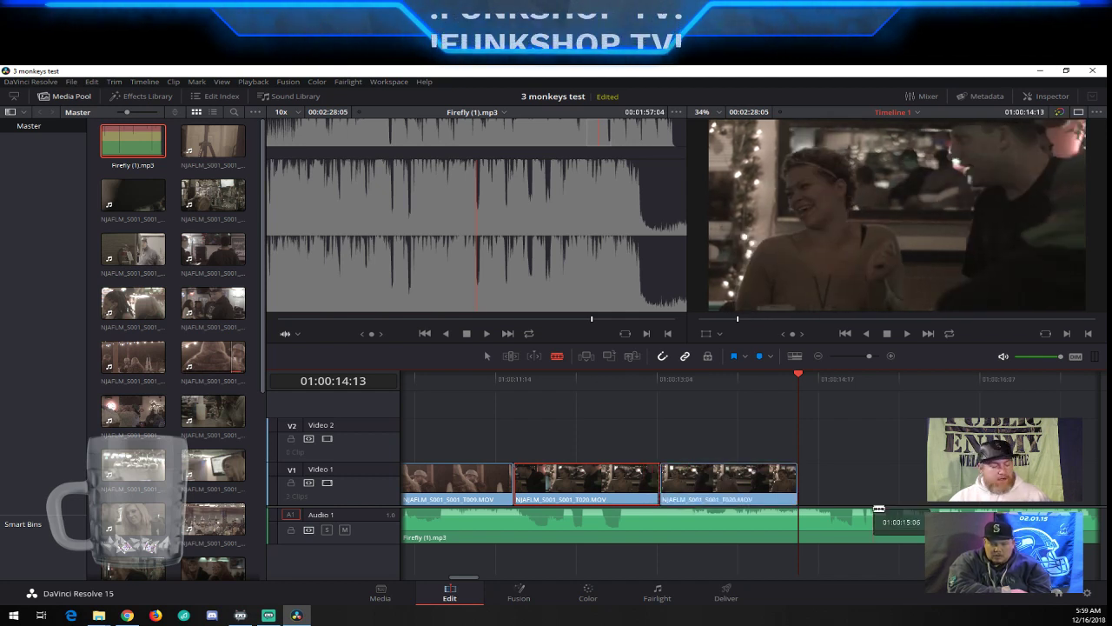
{"action": "key", "text": "ctrl+z"}
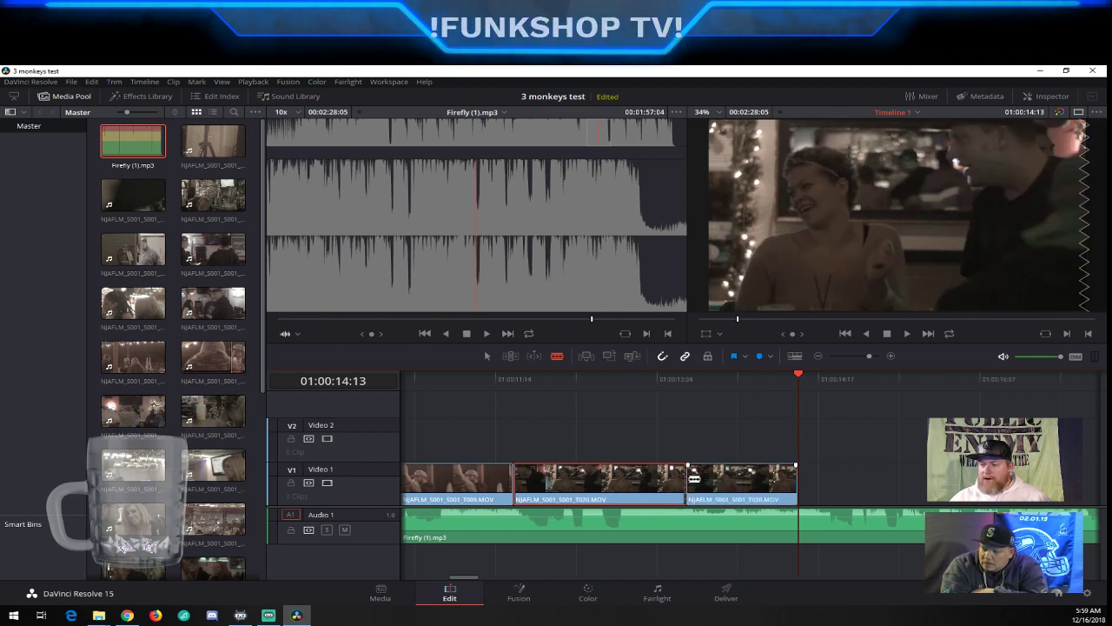
{"action": "left_click", "coordinate": [694, 478]}
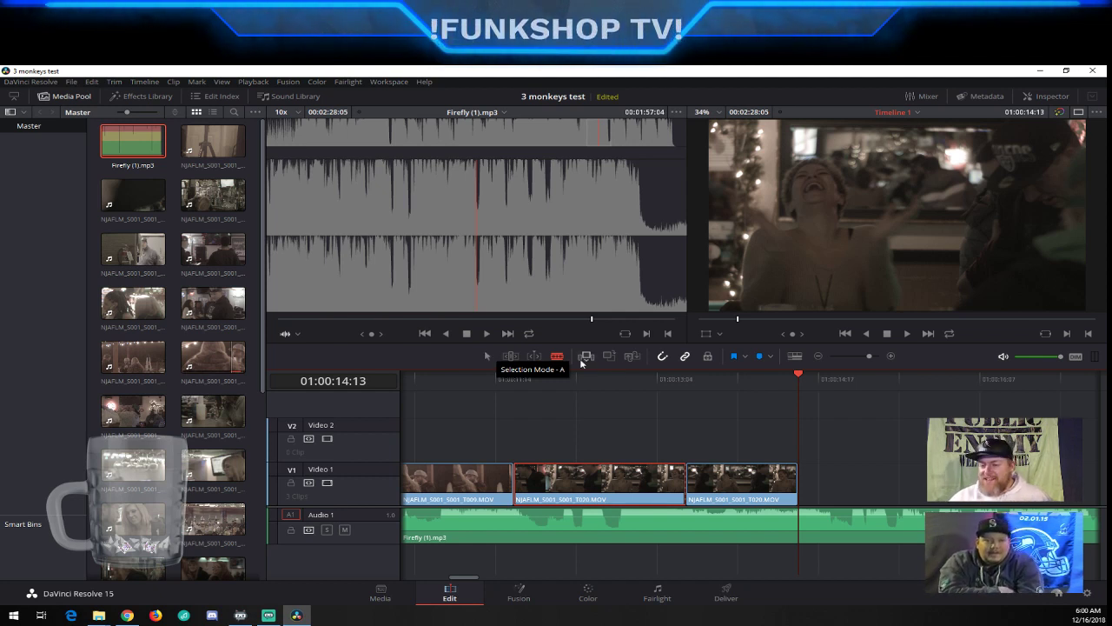
Trim the start of the last T020 piece to about 01:00:14:03, and split the preceding T020 piece at about 01:00:13:05
{"action": "key", "text": "a"}
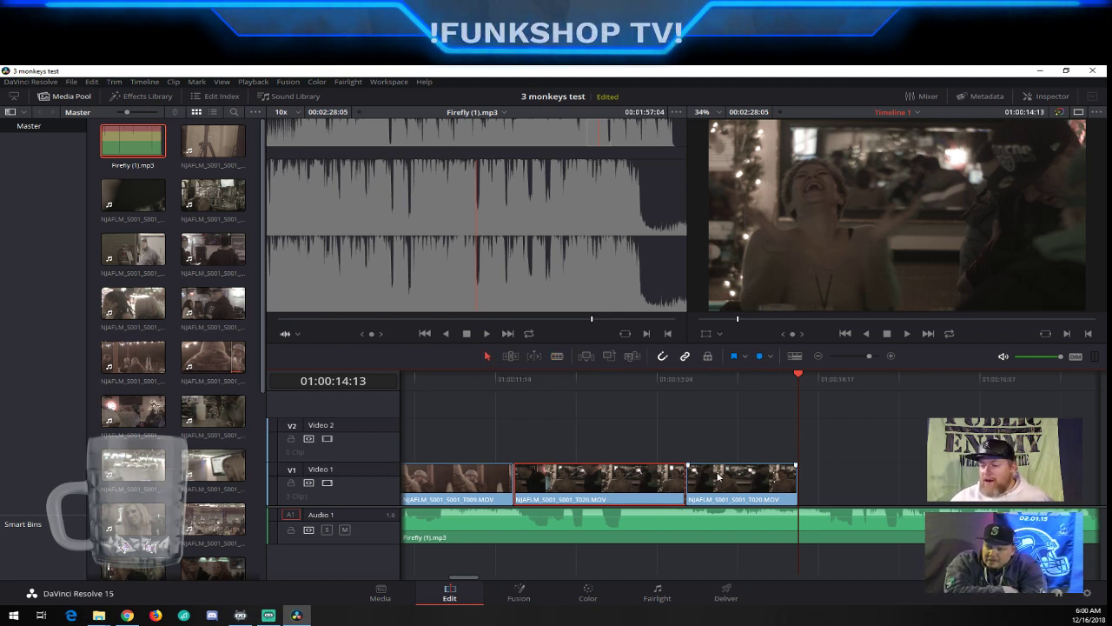
{"action": "left_click_drag", "start_coordinate": [687, 479], "coordinate": [779, 486]}
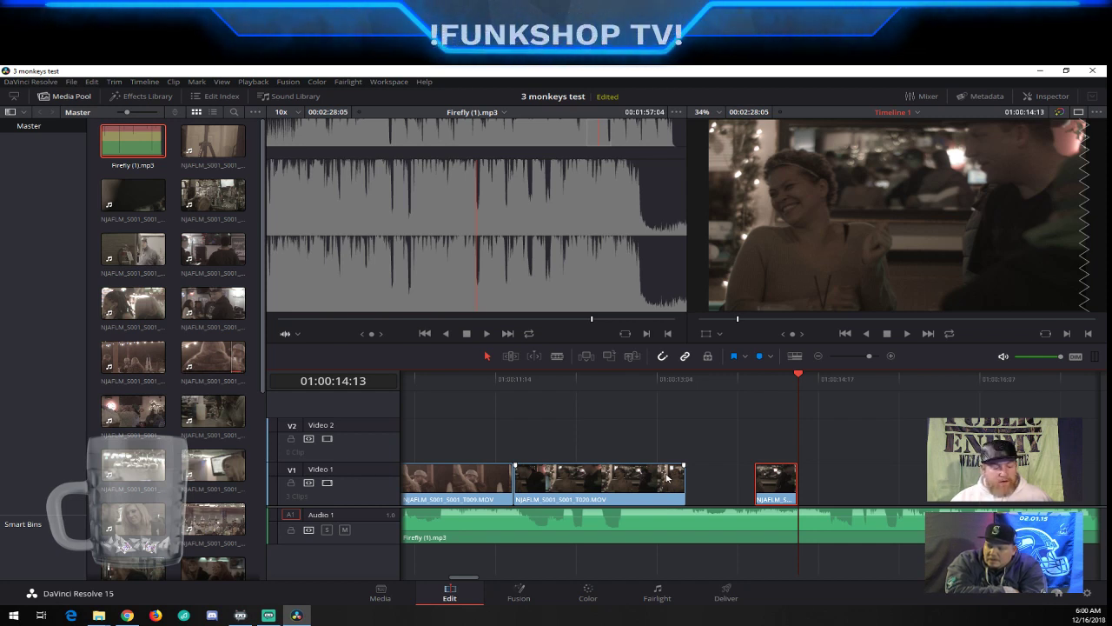
{"action": "key", "text": "b"}
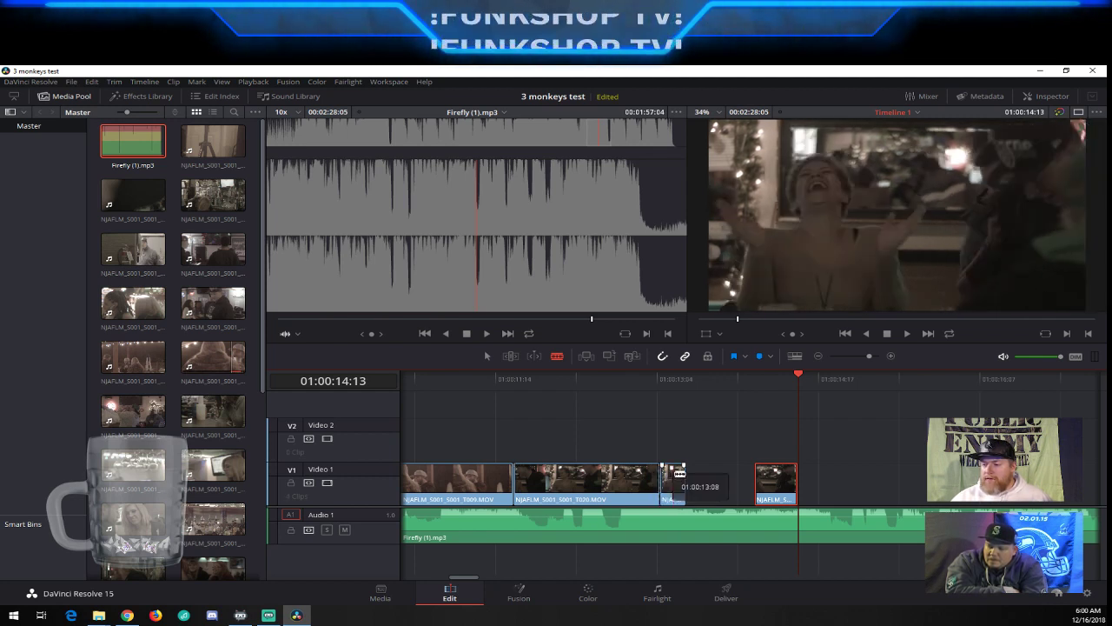
{"action": "left_click", "coordinate": [666, 473]}
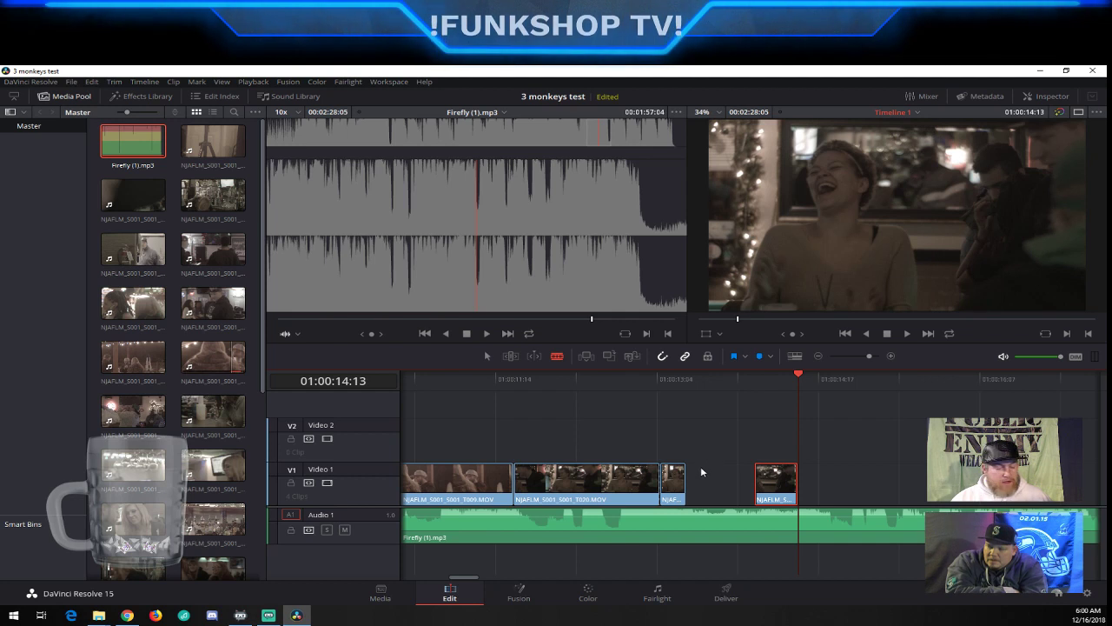
Copy the short T020 piece and paste it directly after itself at 01:00:13:11 on Video 1
{"action": "key", "text": "a"}
{"action": "left_click", "coordinate": [676, 483]}
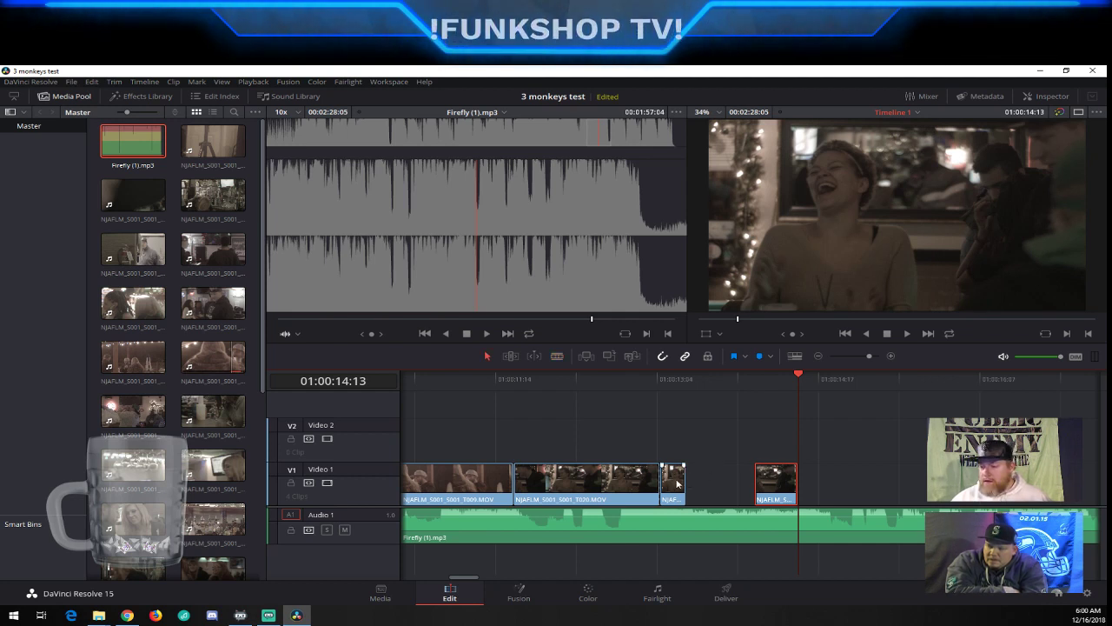
{"action": "left_click", "coordinate": [677, 483]}
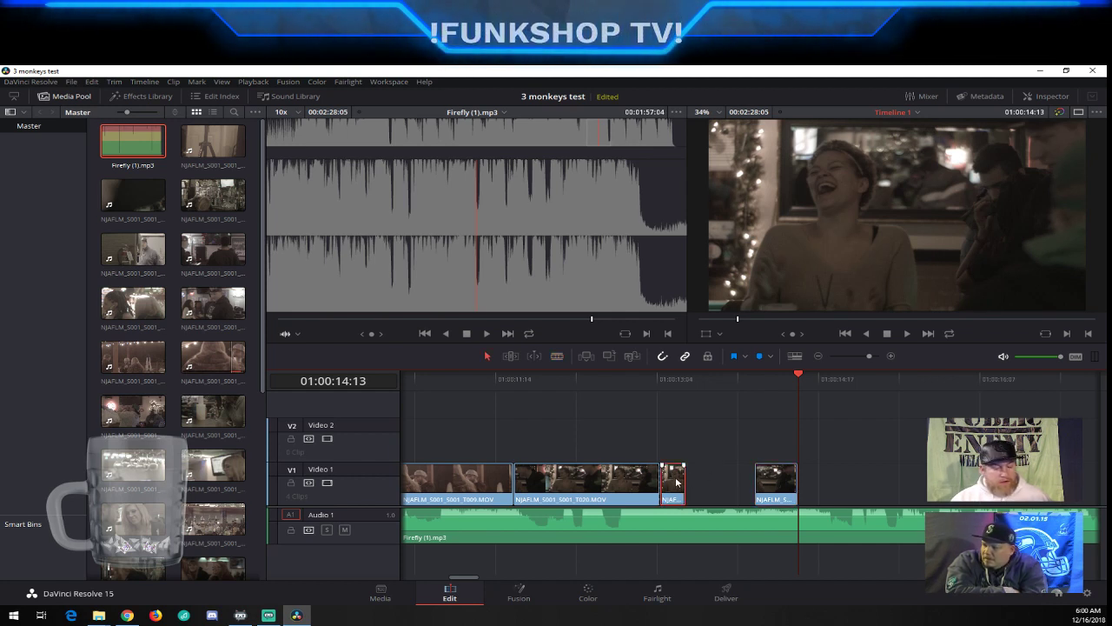
{"action": "left_click", "coordinate": [692, 381]}
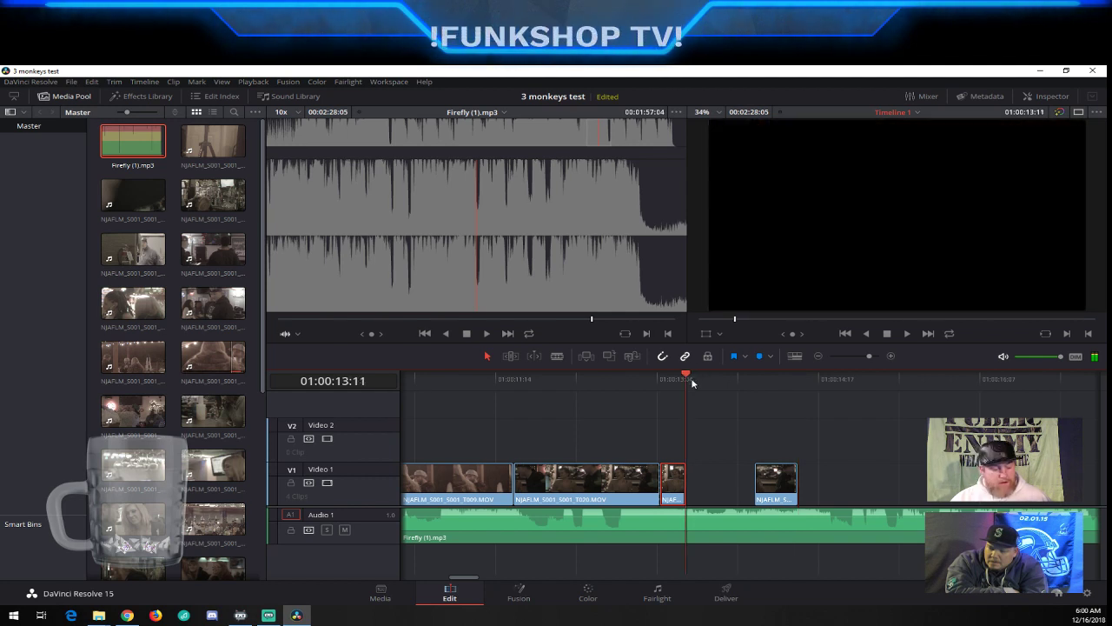
{"action": "key", "text": "ctrl+v"}
Replay the section around the repeated T020 pieces to check their timing against the music
{"action": "left_click_drag", "start_coordinate": [675, 379], "coordinate": [643, 379]}
{"action": "key", "text": "space"}
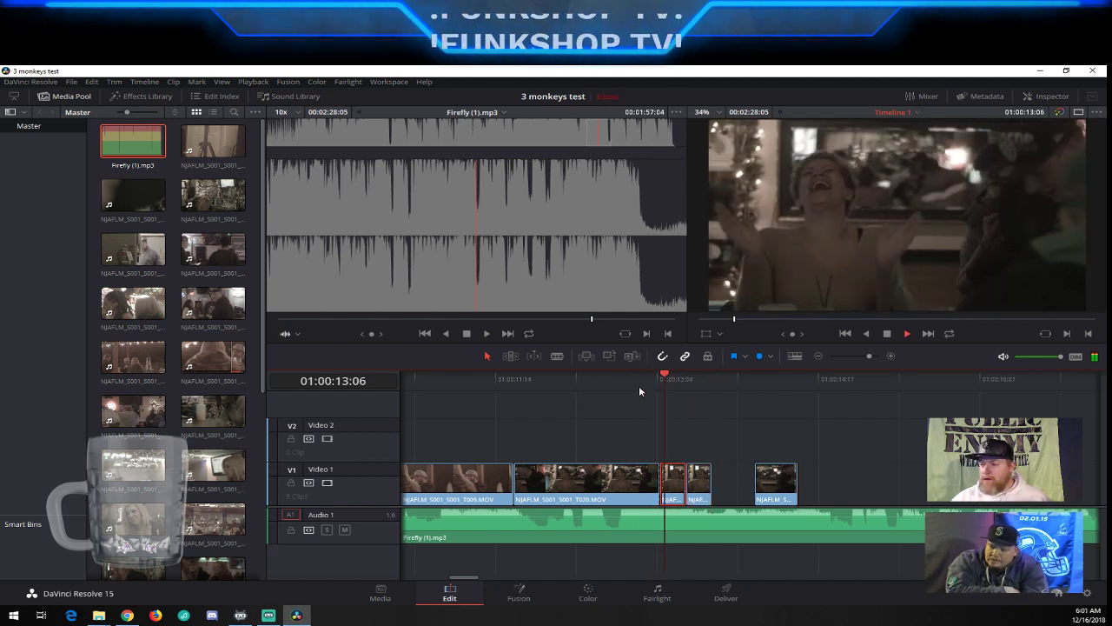
{"action": "key", "text": "space"}
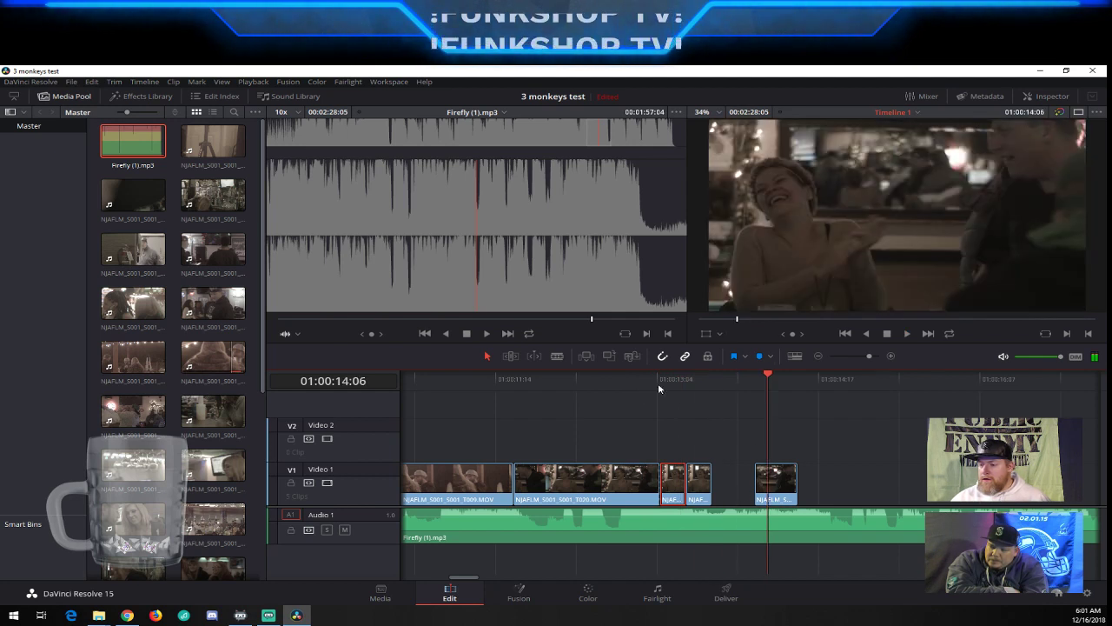
{"action": "left_click", "coordinate": [609, 384]}
{"action": "key", "text": "space"}
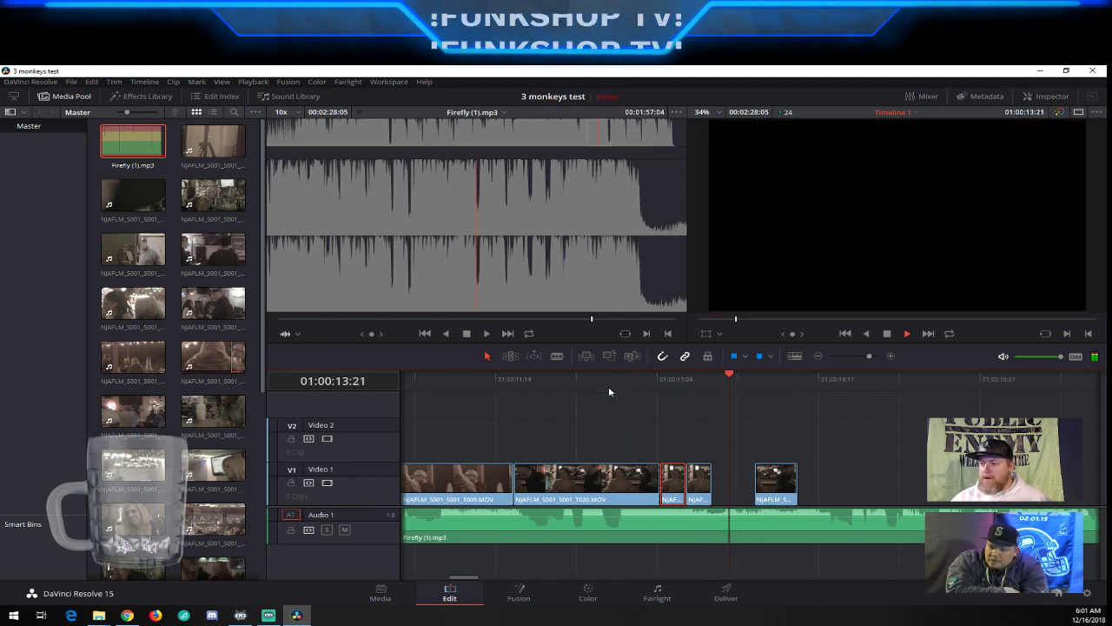
{"action": "key", "text": "space"}
Lengthen the pasted T020 piece to end at about 01:00:13:20, and replay the section with the music
{"action": "mouse_move", "coordinate": [697, 488]}
{"action": "left_mouse_down"}
{"action": "mouse_move", "coordinate": [717, 488]}
{"action": "mouse_move", "coordinate": [697, 488]}
{"action": "left_mouse_up"}
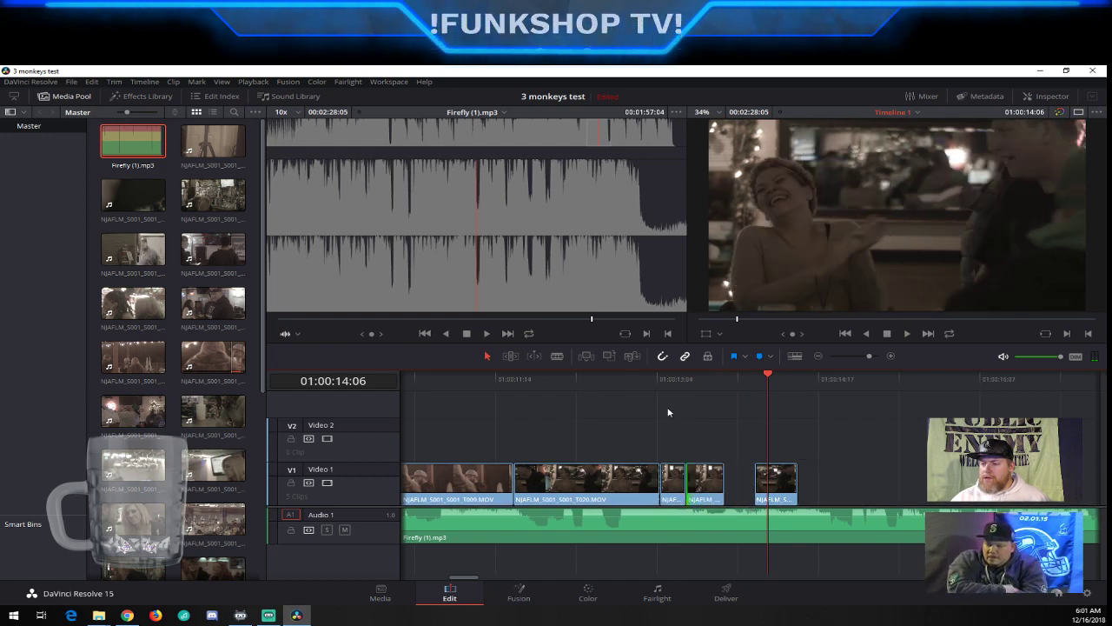
{"action": "left_click", "coordinate": [617, 375]}
{"action": "key", "text": "space"}
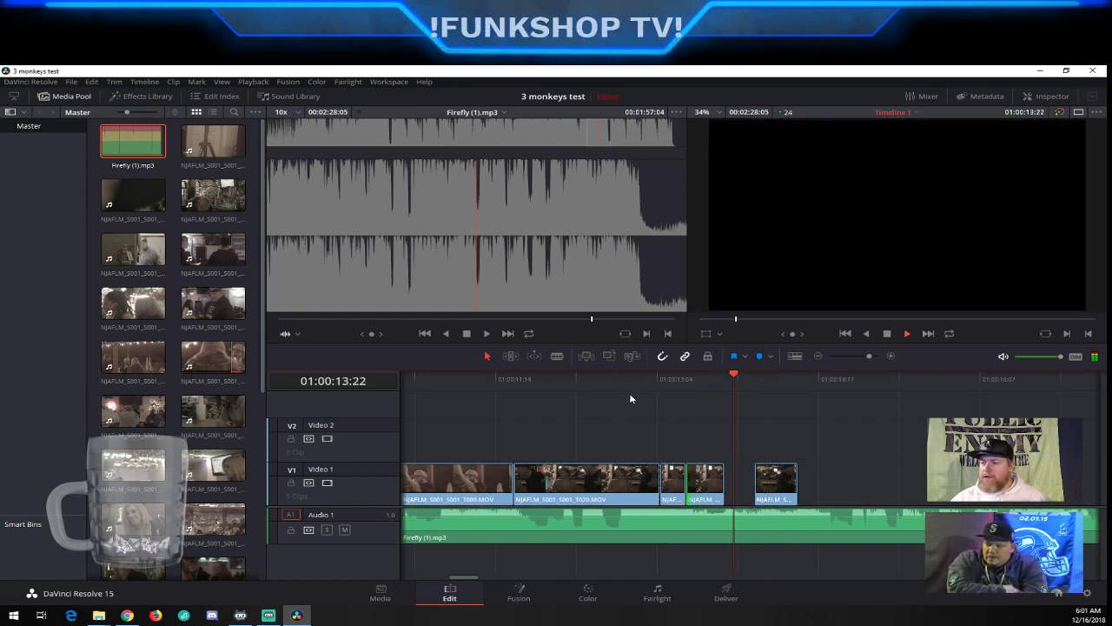
{"action": "key", "text": "space"}
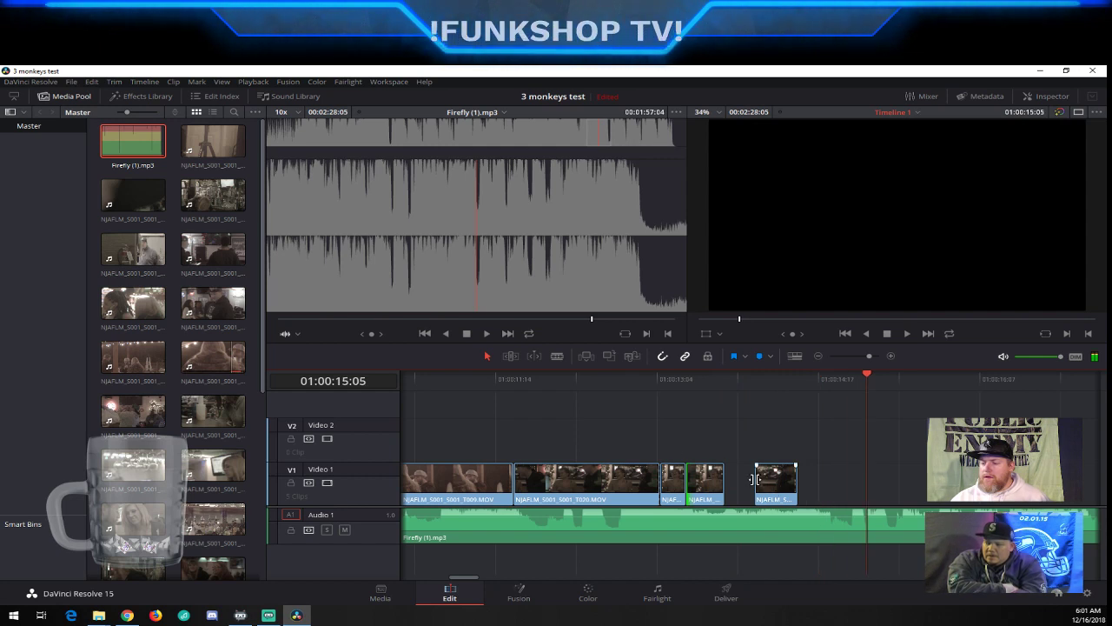
Extend the start of the last T020 piece back to about 01:00:13:20 to close the gap, and replay the section
{"action": "left_click_drag", "start_coordinate": [758, 477], "coordinate": [726, 477]}
{"action": "left_click", "coordinate": [610, 381]}
{"action": "key", "text": "space"}
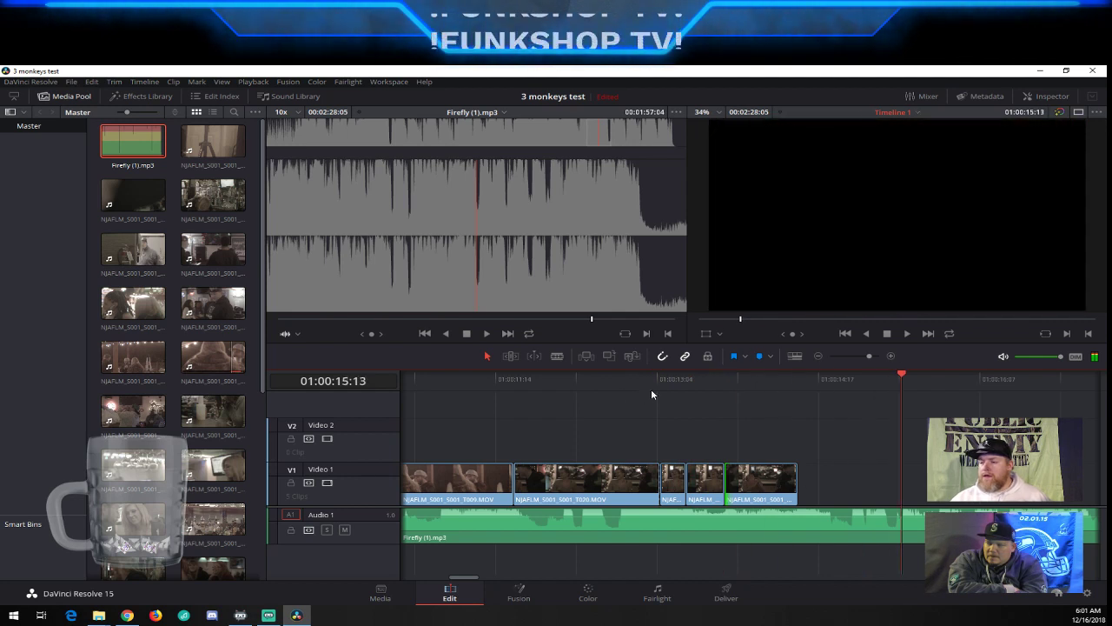
{"action": "left_click", "coordinate": [619, 382]}
{"action": "left_click_drag", "start_coordinate": [616, 385], "coordinate": [599, 387]}
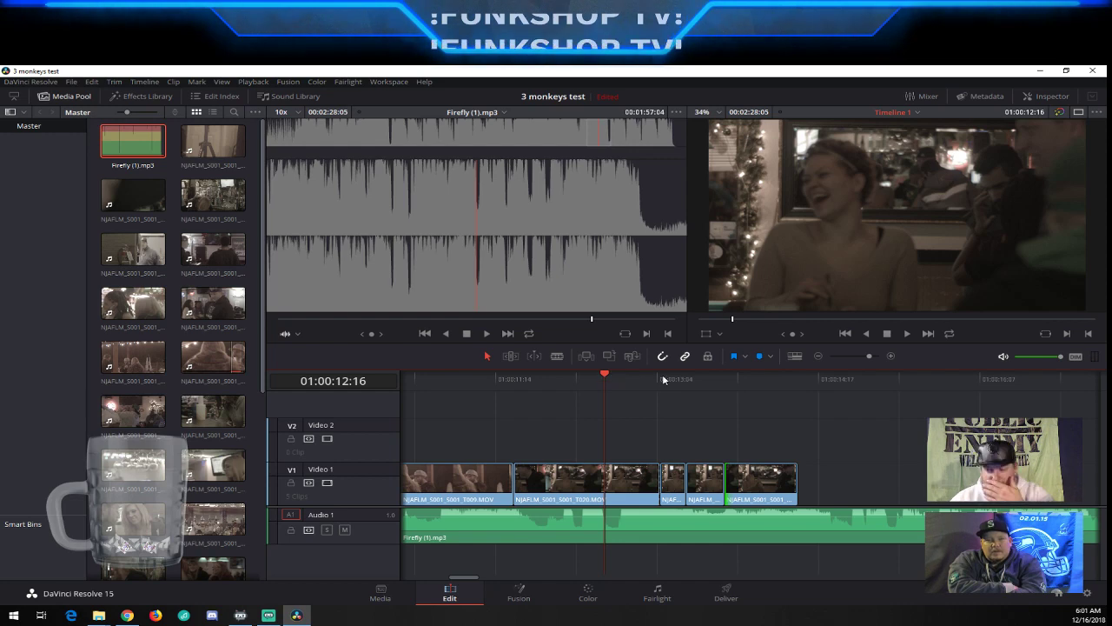
{"action": "left_click_drag", "start_coordinate": [607, 377], "coordinate": [582, 383]}
{"action": "key", "text": "space"}
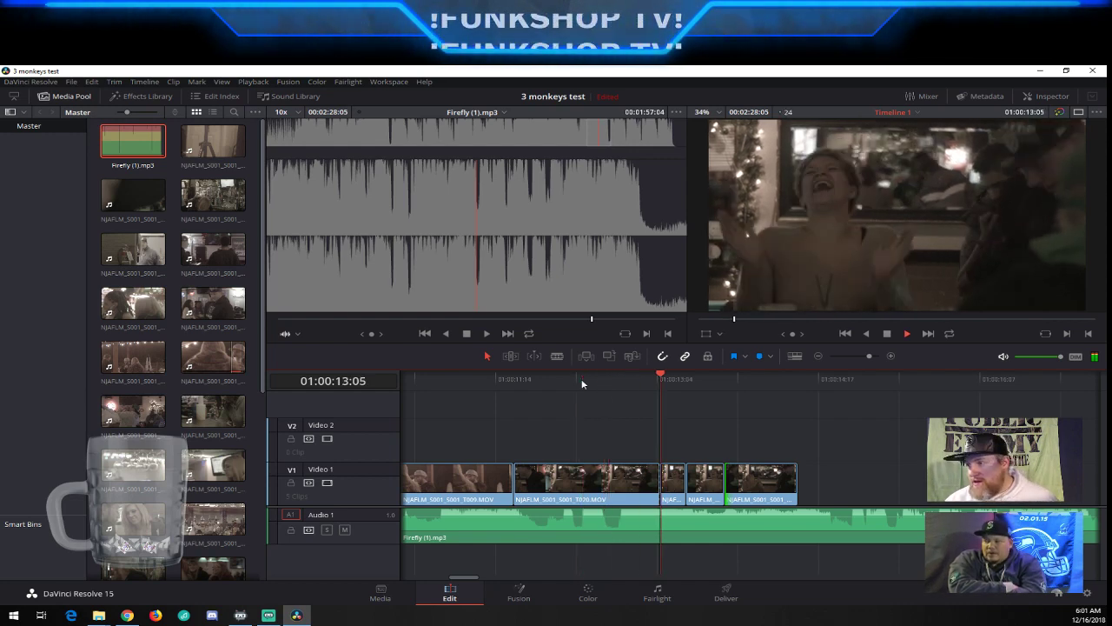
{"action": "key", "text": "space"}
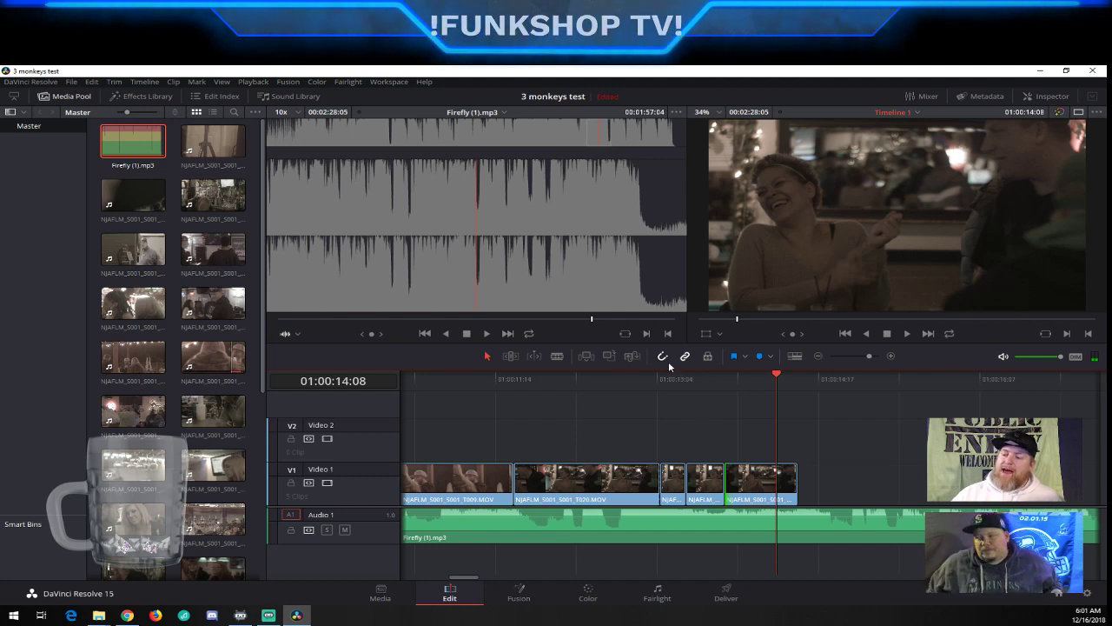
Move the first short T020 piece from Video 1 up to Video 2, keeping its start at 01:00:13:05
{"action": "left_click", "coordinate": [644, 379]}
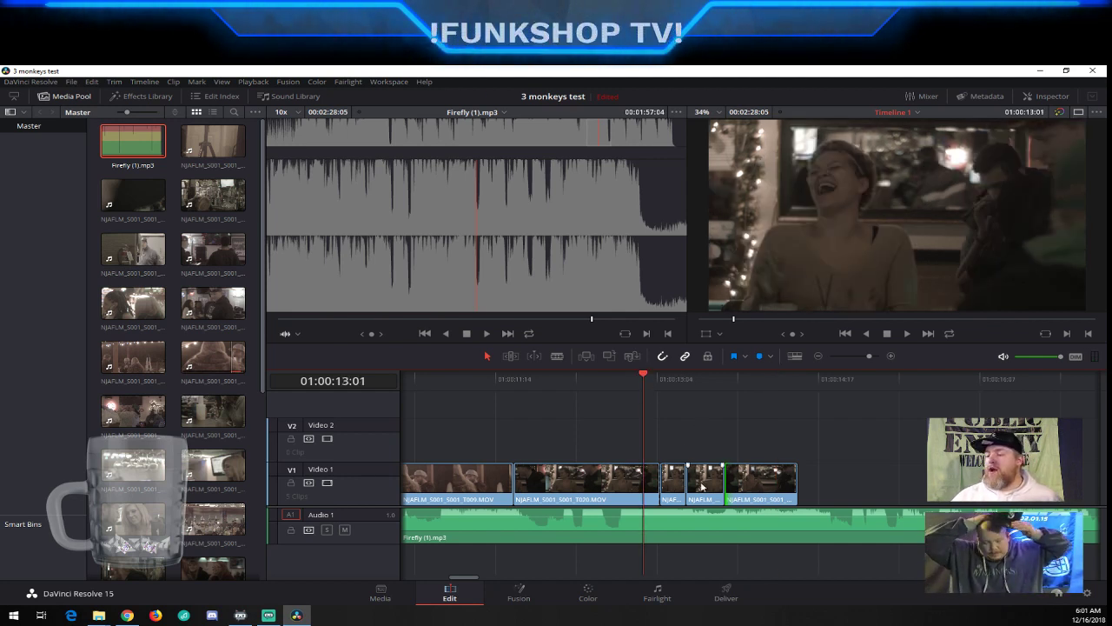
{"action": "left_click_drag", "start_coordinate": [701, 487], "coordinate": [702, 442]}
{"action": "mouse_move", "coordinate": [674, 485]}
{"action": "left_mouse_down"}
{"action": "mouse_move", "coordinate": [673, 445]}
{"action": "mouse_move", "coordinate": [708, 444]}
{"action": "mouse_move", "coordinate": [706, 475]}
{"action": "mouse_move", "coordinate": [671, 476]}
{"action": "left_mouse_up"}
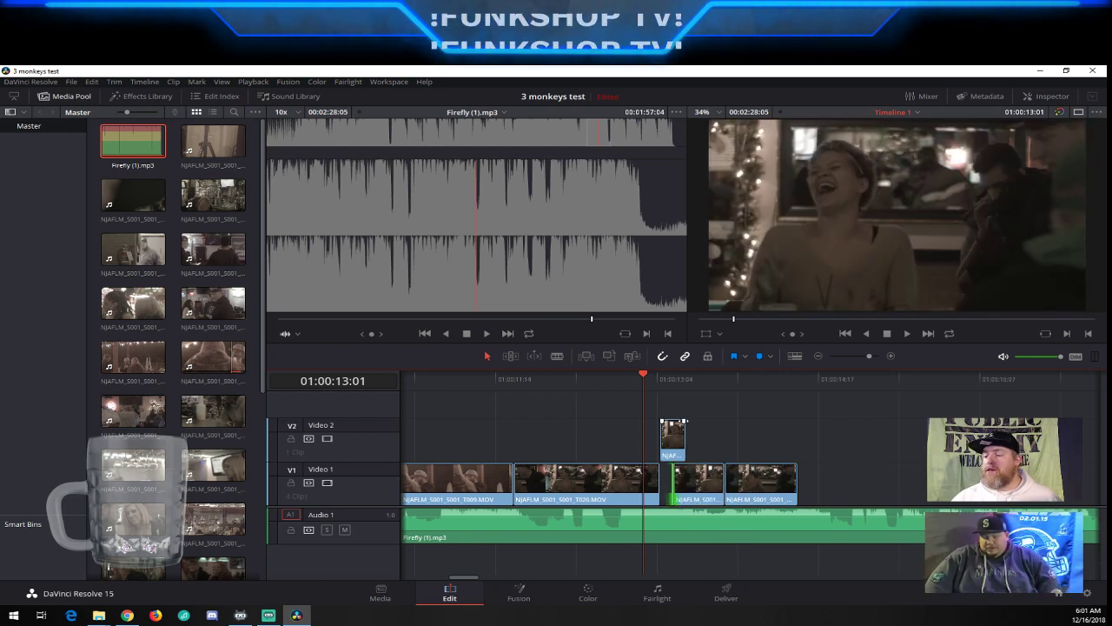
Try starting the remaining short T020 piece on Video 1 earlier, beneath the Video 2 piece, then replay and trim it back
{"action": "left_click_drag", "start_coordinate": [685, 420], "coordinate": [673, 421]}
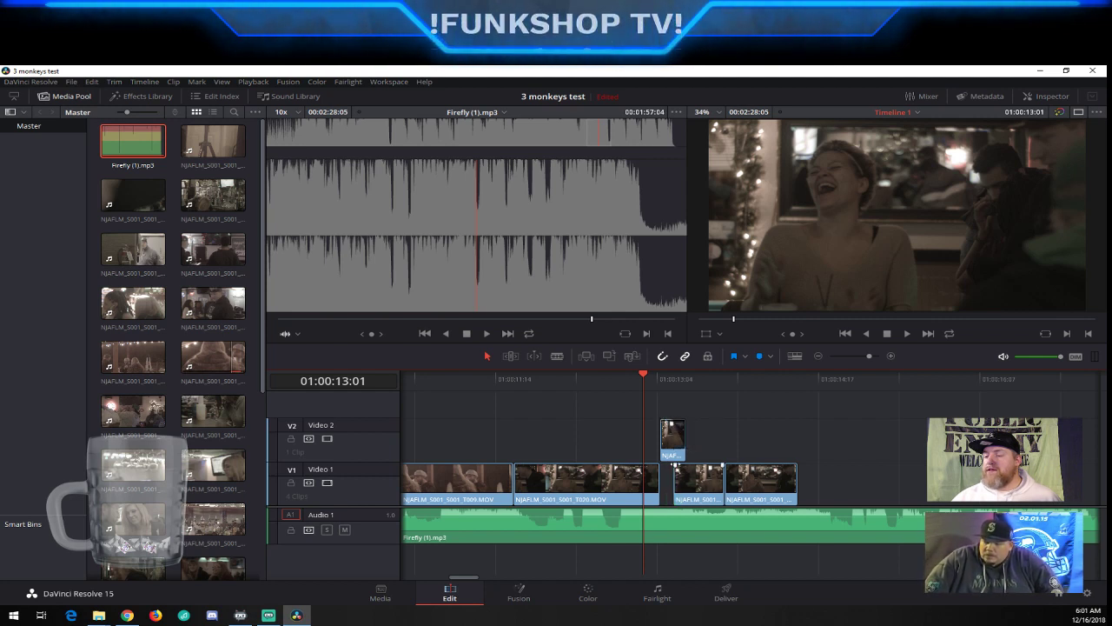
{"action": "left_click_drag", "start_coordinate": [674, 465], "coordinate": [686, 467]}
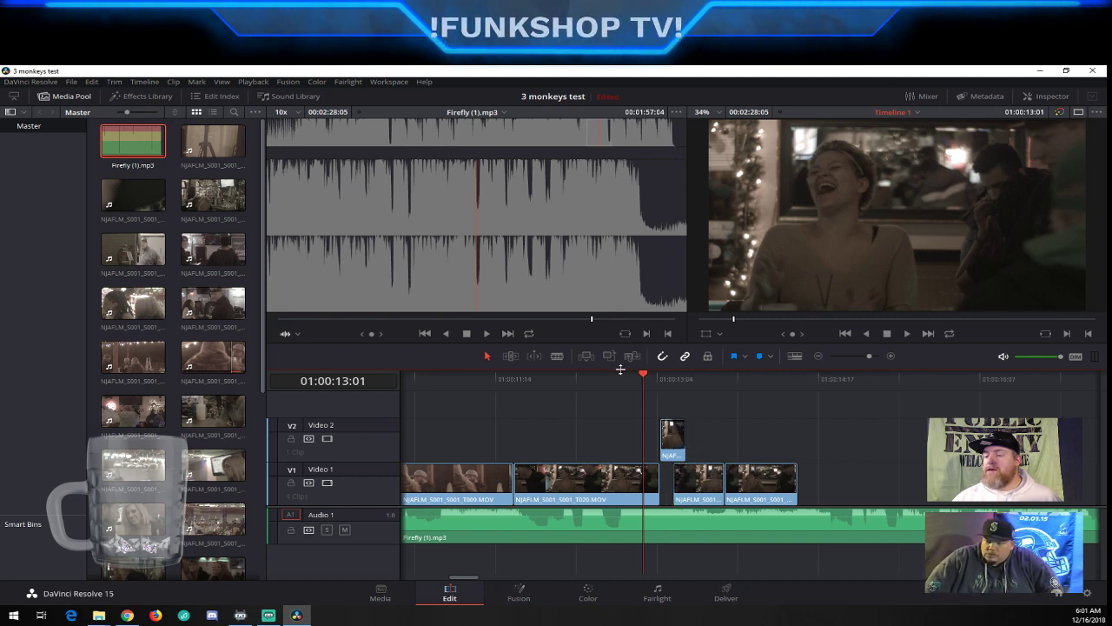
{"action": "left_click", "coordinate": [630, 376]}
{"action": "key", "text": "space"}
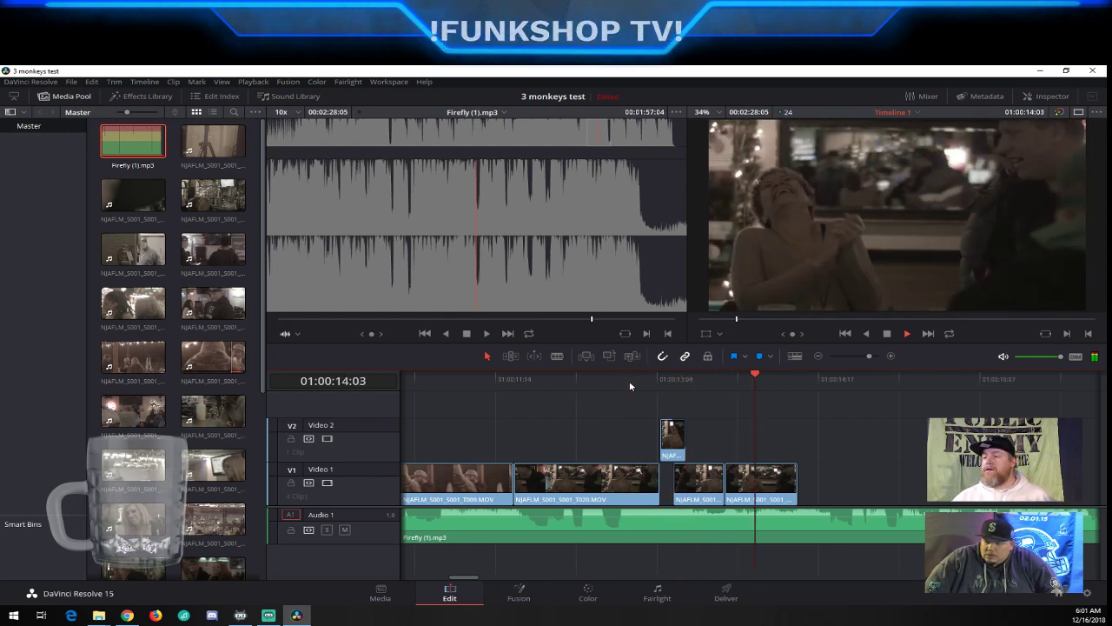
{"action": "key", "text": "space"}
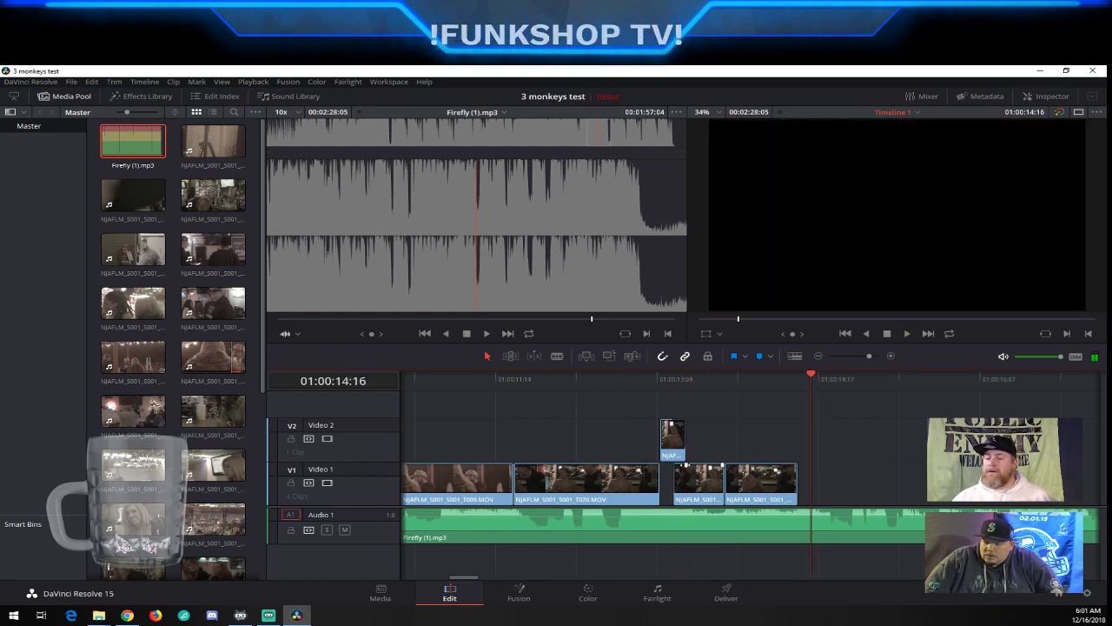
{"action": "left_click_drag", "start_coordinate": [673, 482], "coordinate": [687, 479]}
Replay the section from about 01:00:13:05 to check the short Video 2 piece against the music
{"action": "left_click", "coordinate": [681, 434]}
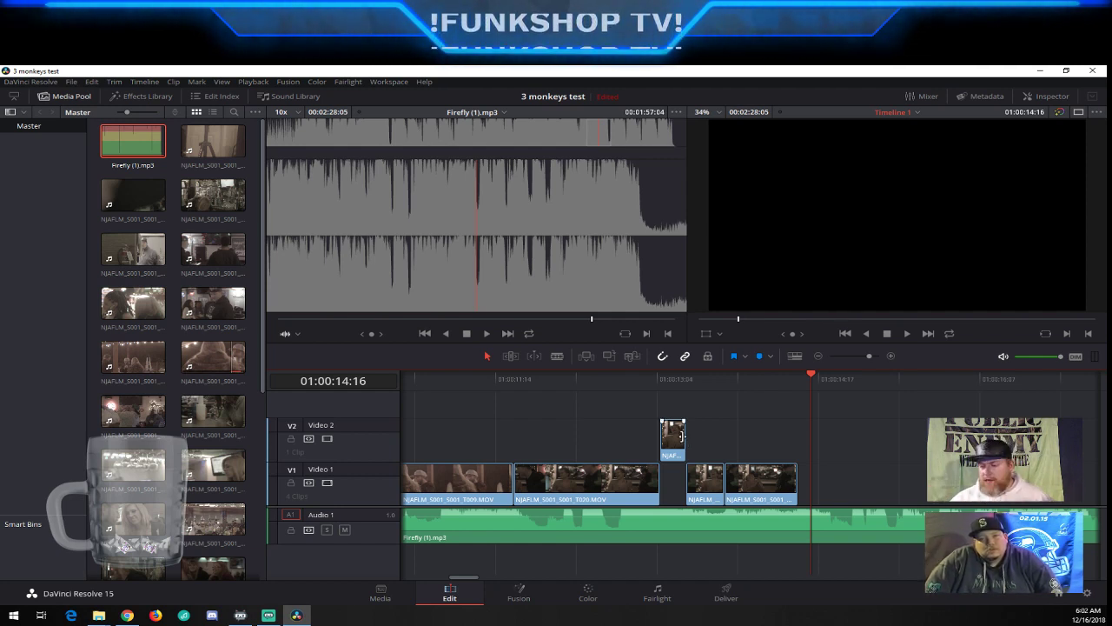
{"action": "left_click", "coordinate": [658, 379]}
{"action": "key", "text": "space"}
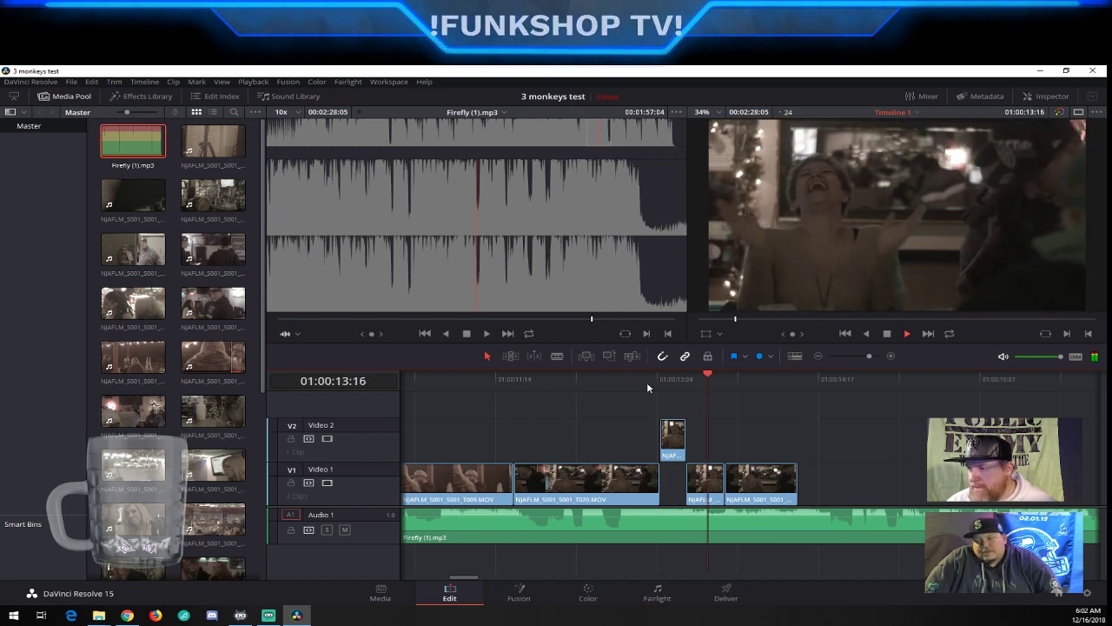
{"action": "key", "text": "space"}
{"action": "left_click", "coordinate": [663, 379]}
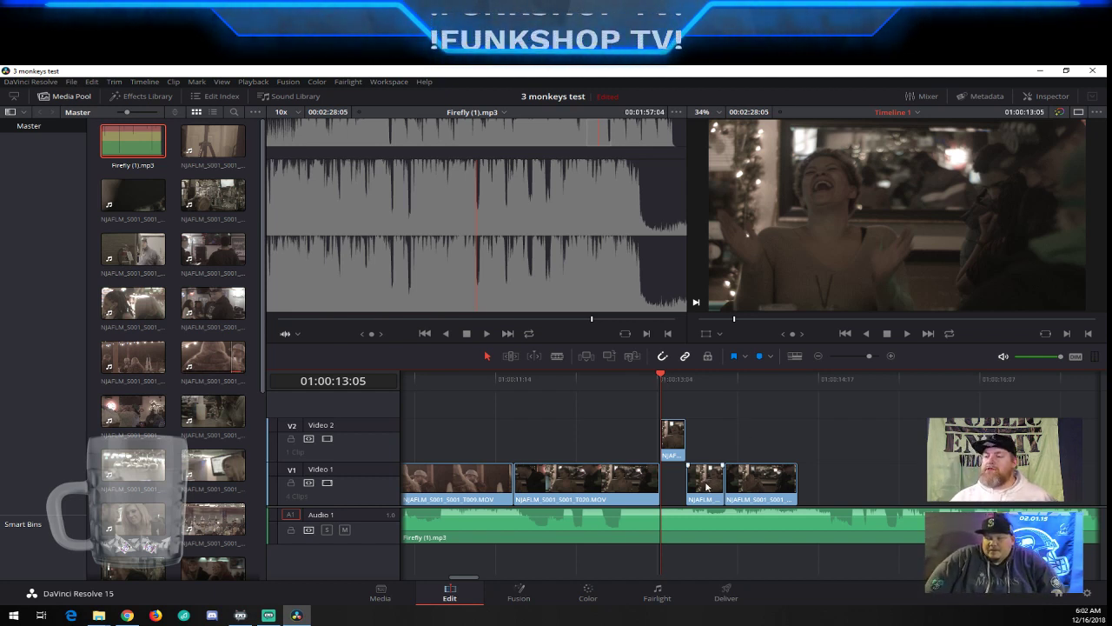
{"action": "key", "text": "space"}
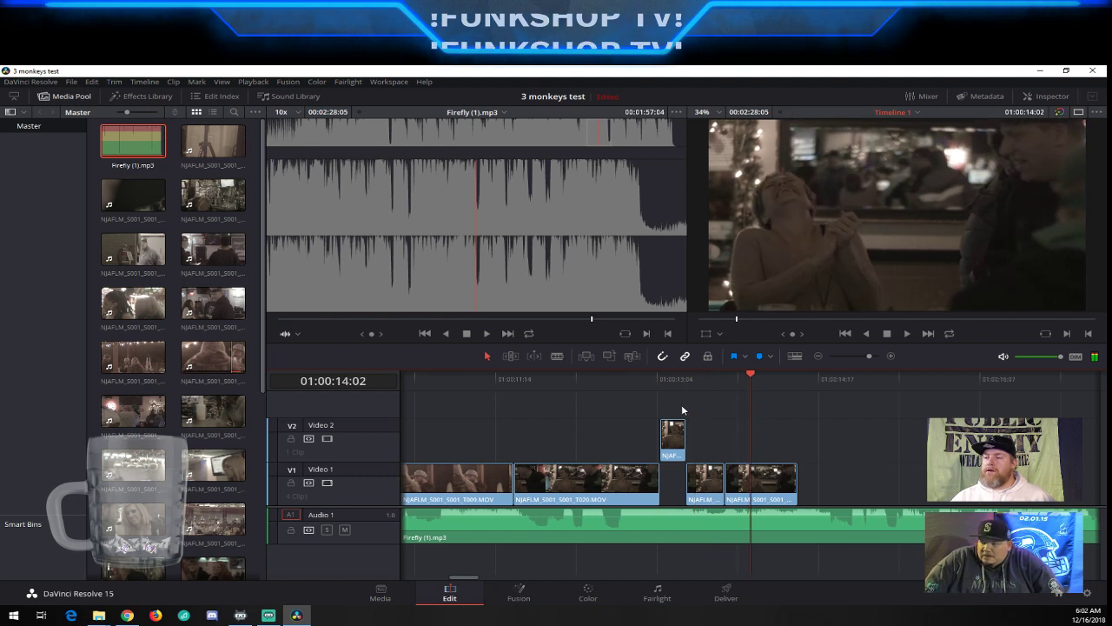
Select the short T020 piece on Video 1, and open the Effects Library and the Inspector to look through its settings
{"action": "right_click", "coordinate": [710, 483]}
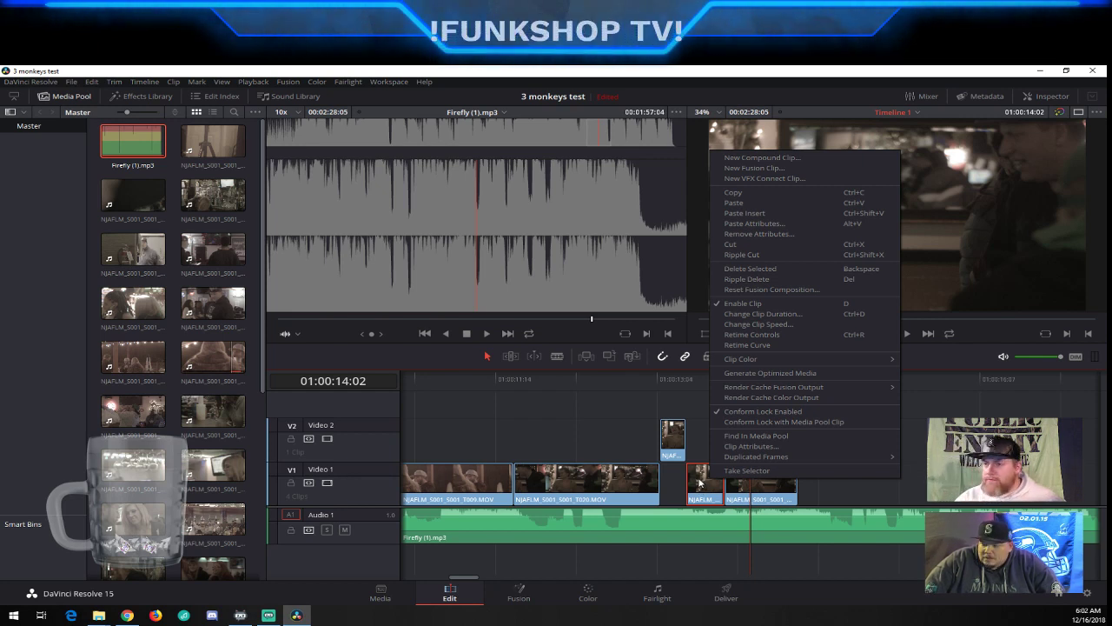
{"action": "left_click", "coordinate": [700, 483]}
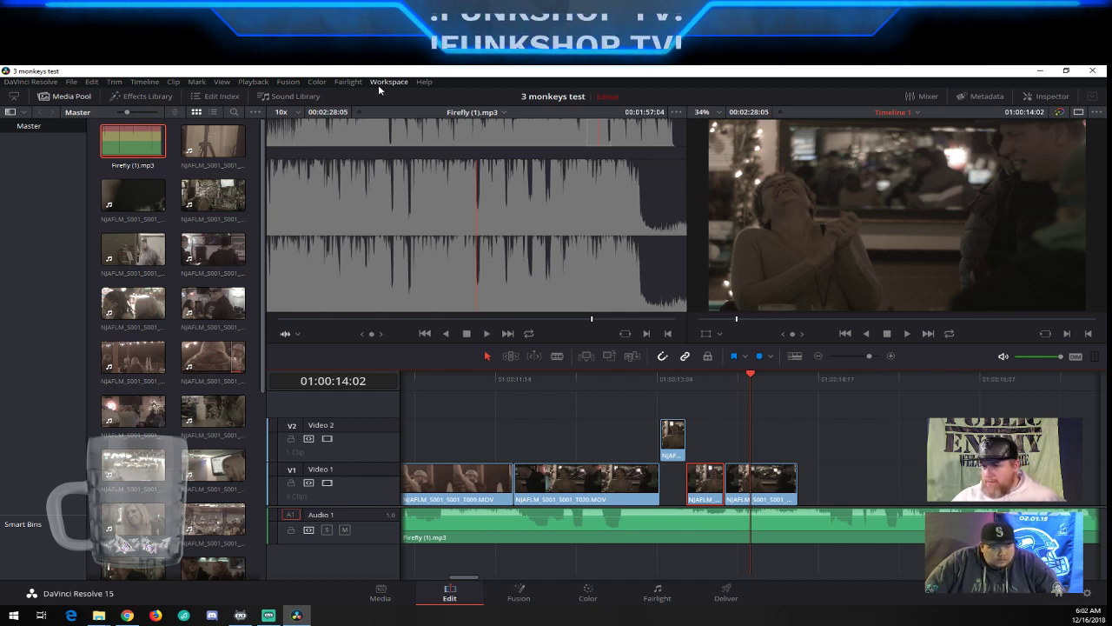
{"action": "left_click", "coordinate": [92, 83]}
{"action": "left_click", "coordinate": [93, 83]}
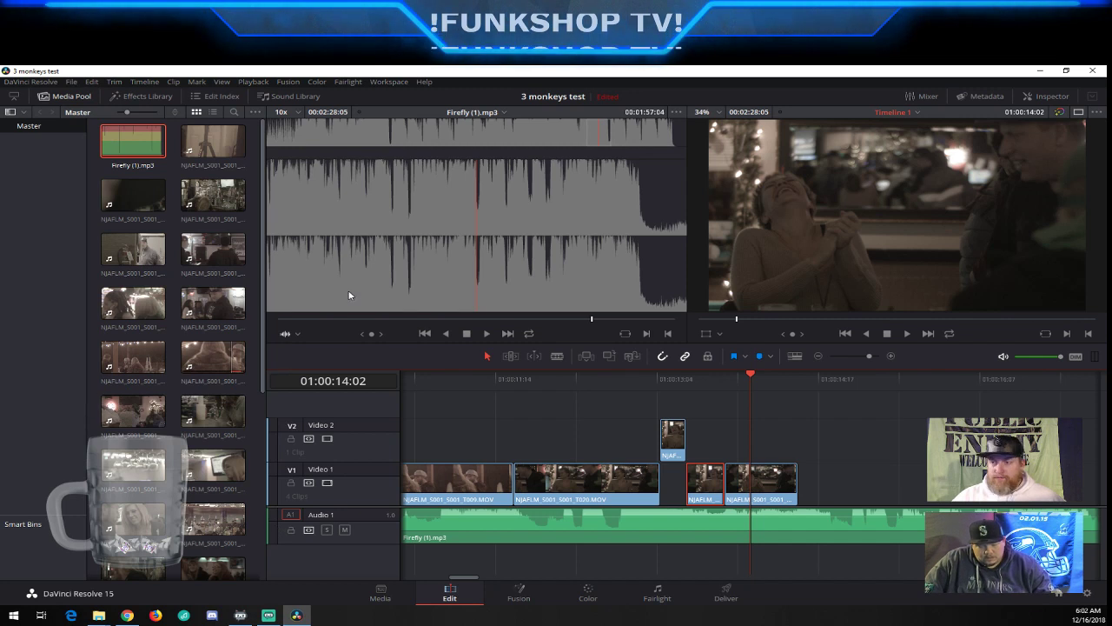
{"action": "left_click", "coordinate": [139, 98]}
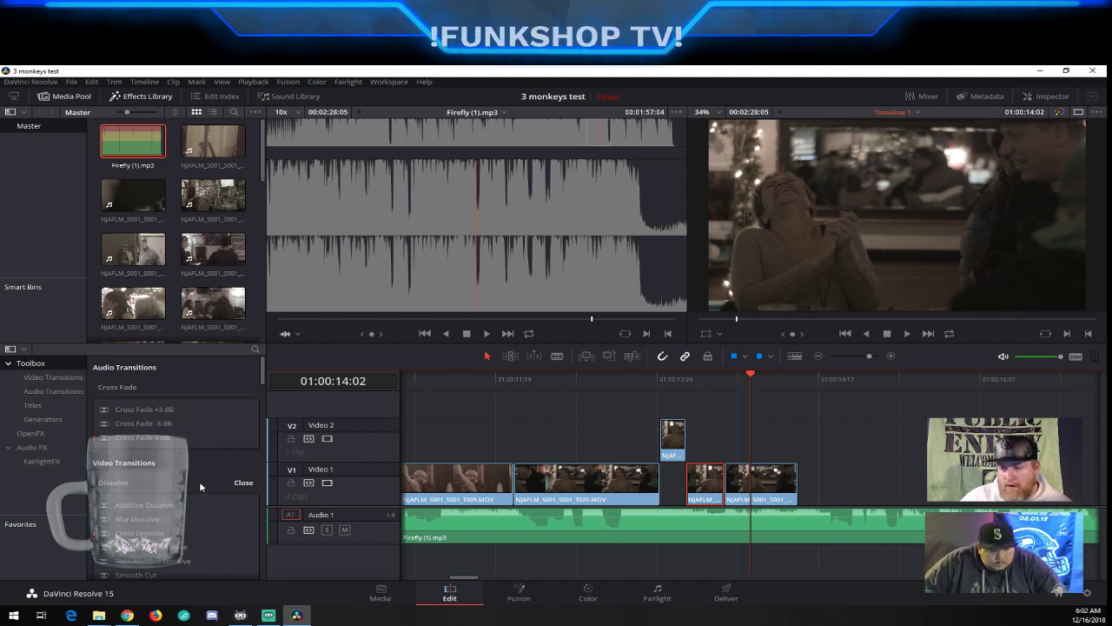
{"action": "scroll", "coordinate": [199, 480], "scroll_direction": "down", "scroll_amount": 1}
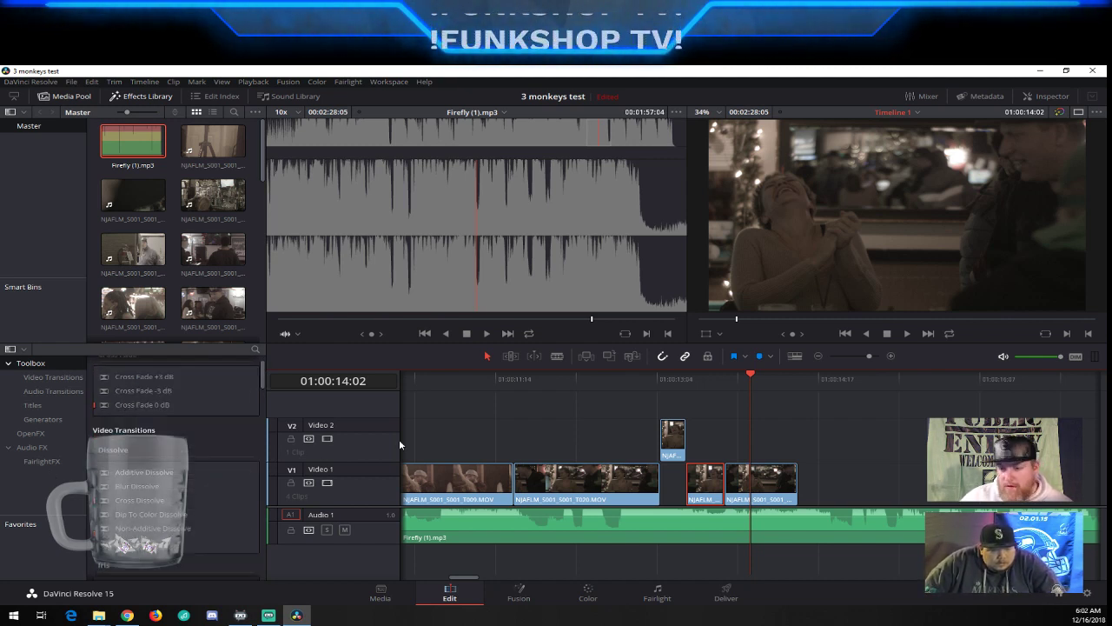
{"action": "left_click", "coordinate": [1048, 98]}
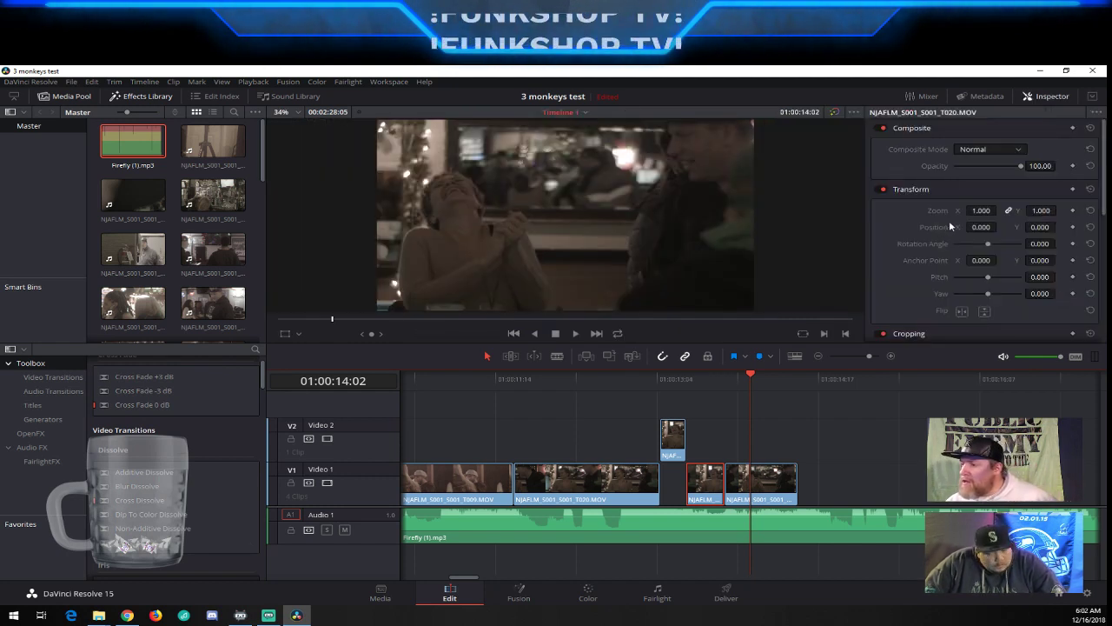
{"action": "scroll", "coordinate": [944, 256], "scroll_direction": "down", "scroll_amount": 2}
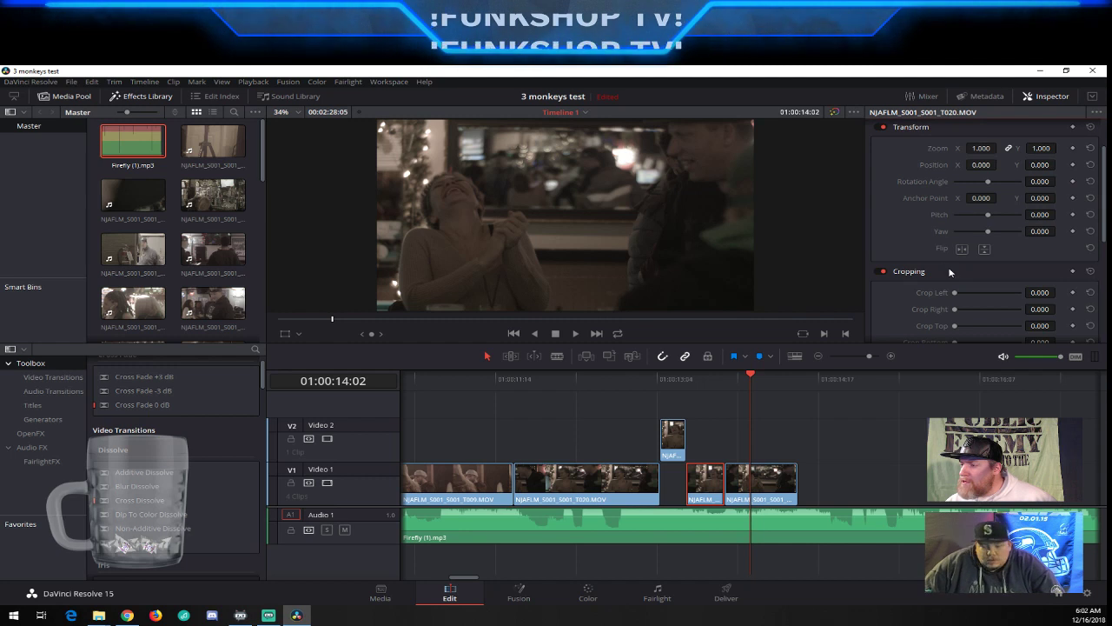
{"action": "scroll", "coordinate": [950, 272], "scroll_direction": "down", "scroll_amount": 2}
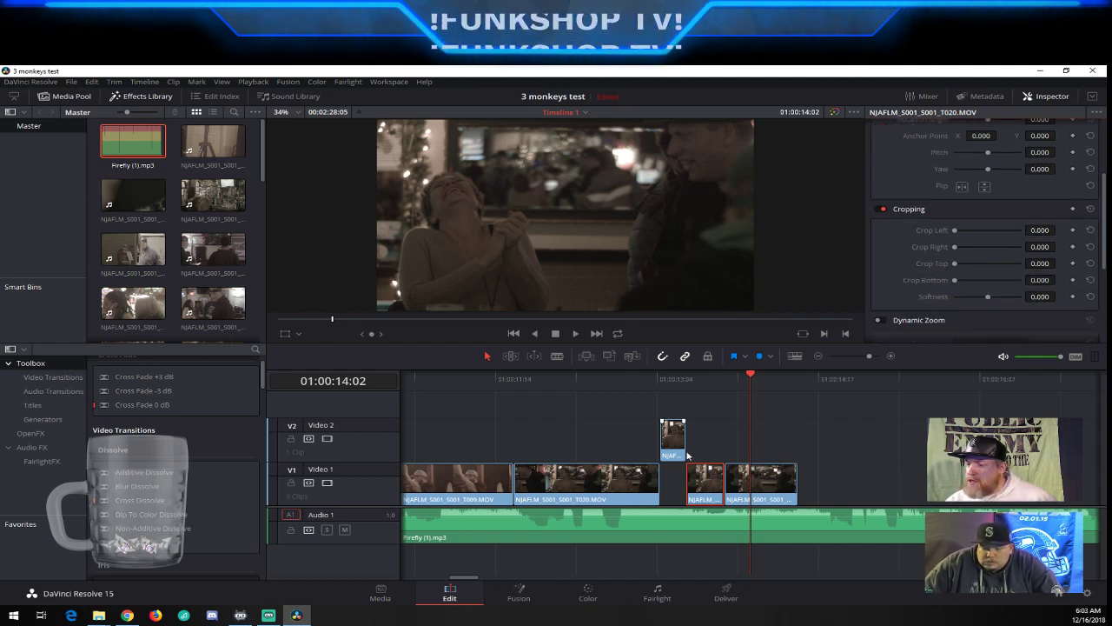
Try flipping the short T020 piece horizontally and vertically at 01:00:13:14, and restore its original orientation
{"action": "left_click", "coordinate": [699, 379]}
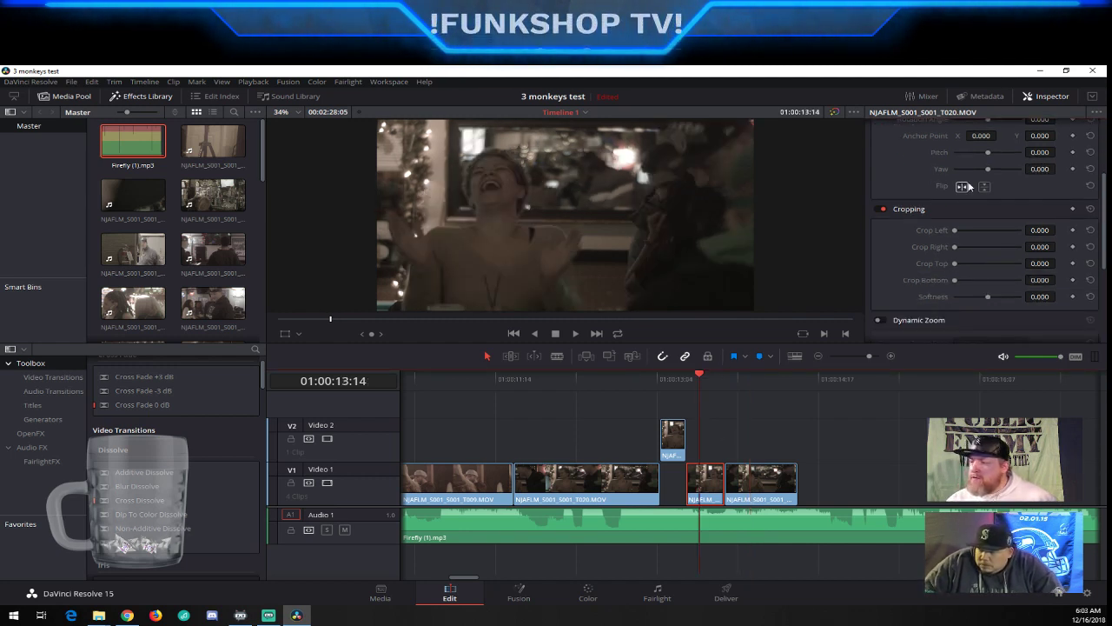
{"action": "left_click", "coordinate": [966, 186]}
{"action": "left_click", "coordinate": [967, 186]}
{"action": "left_click", "coordinate": [966, 186]}
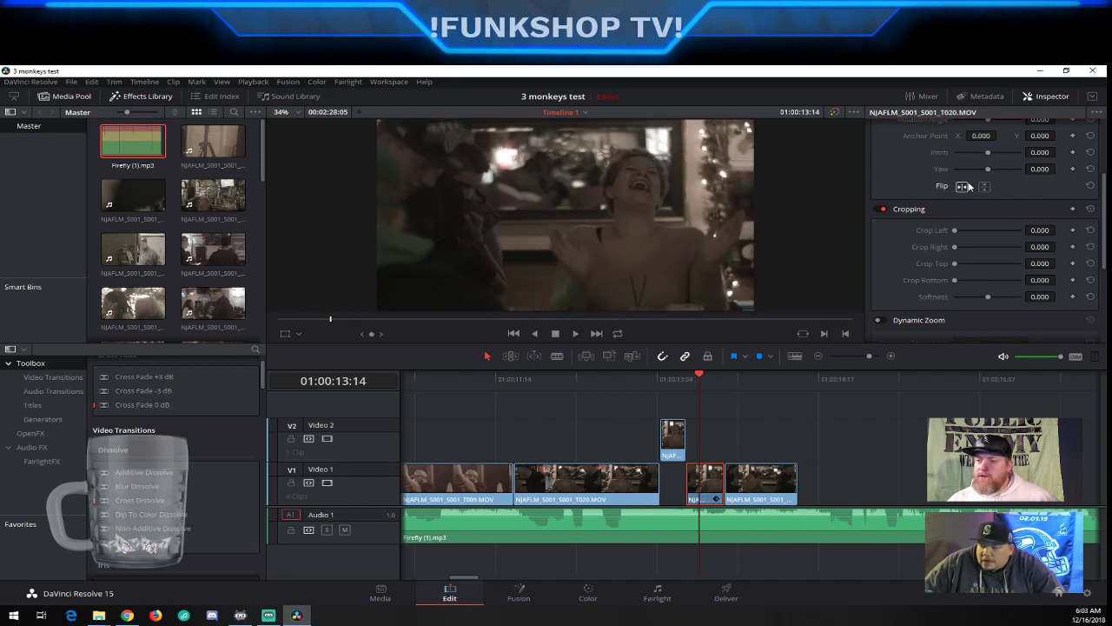
{"action": "left_click", "coordinate": [967, 186]}
{"action": "left_click", "coordinate": [985, 187]}
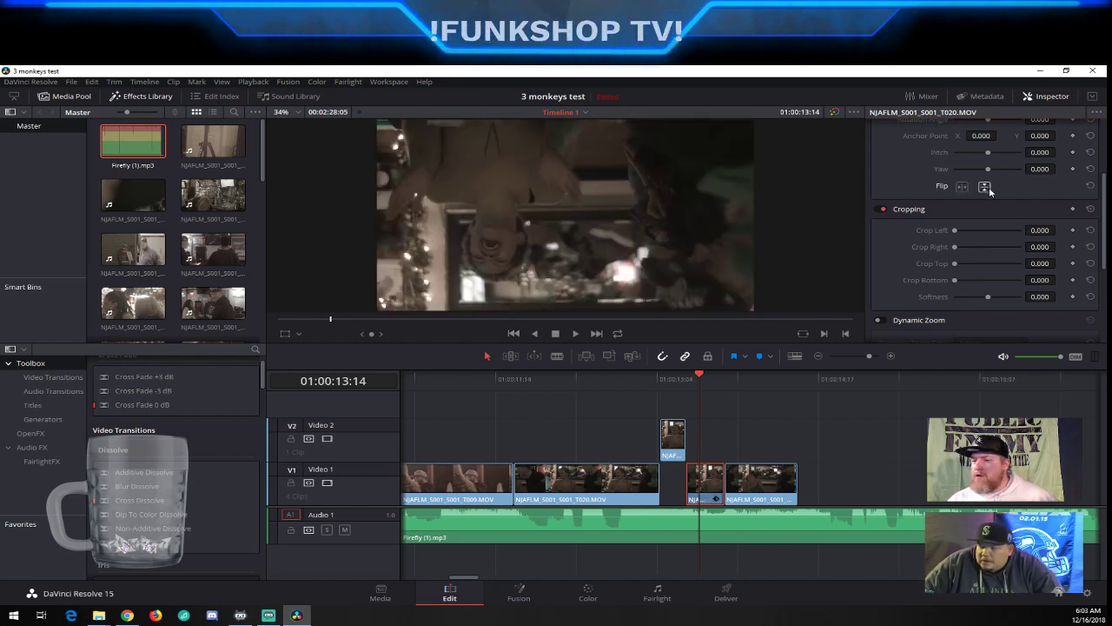
{"action": "left_click", "coordinate": [985, 187]}
Set the short T020 piece's lens correction distortion to about -0.061, declining the Studio upgrade offer
{"action": "scroll", "coordinate": [935, 245], "scroll_direction": "down", "scroll_amount": 5}
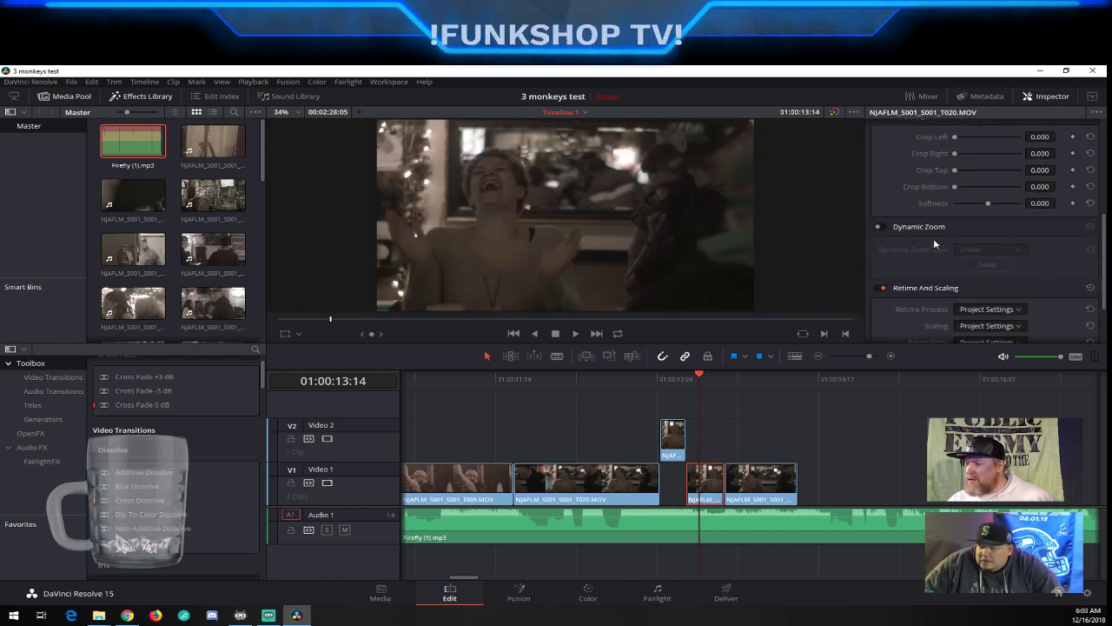
{"action": "scroll", "coordinate": [938, 252], "scroll_direction": "down", "scroll_amount": 1}
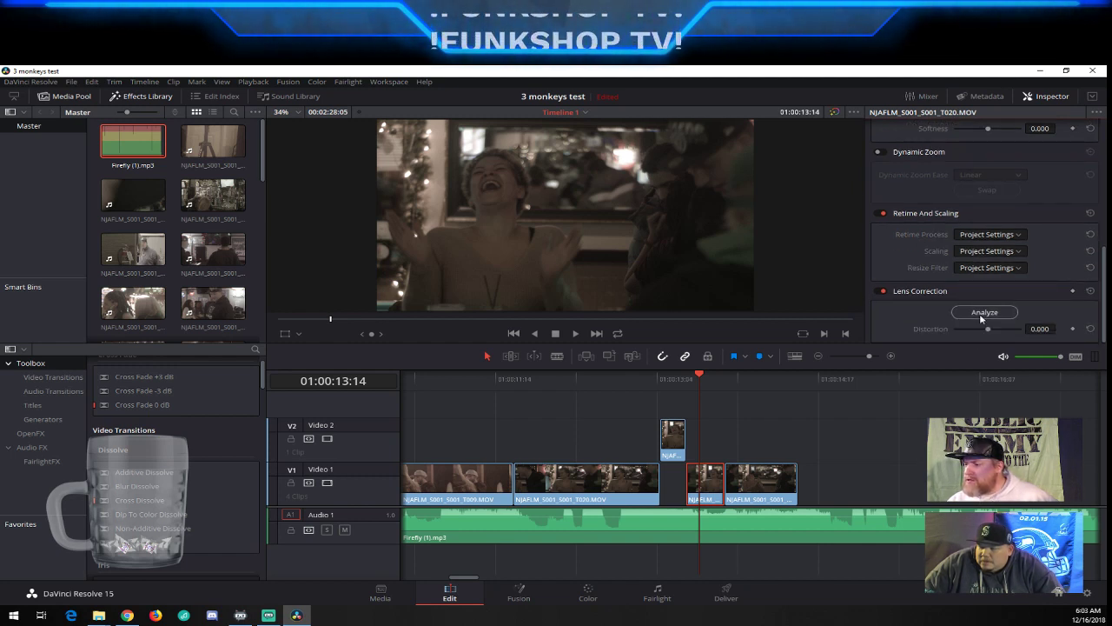
{"action": "left_click_drag", "start_coordinate": [990, 327], "coordinate": [986, 329]}
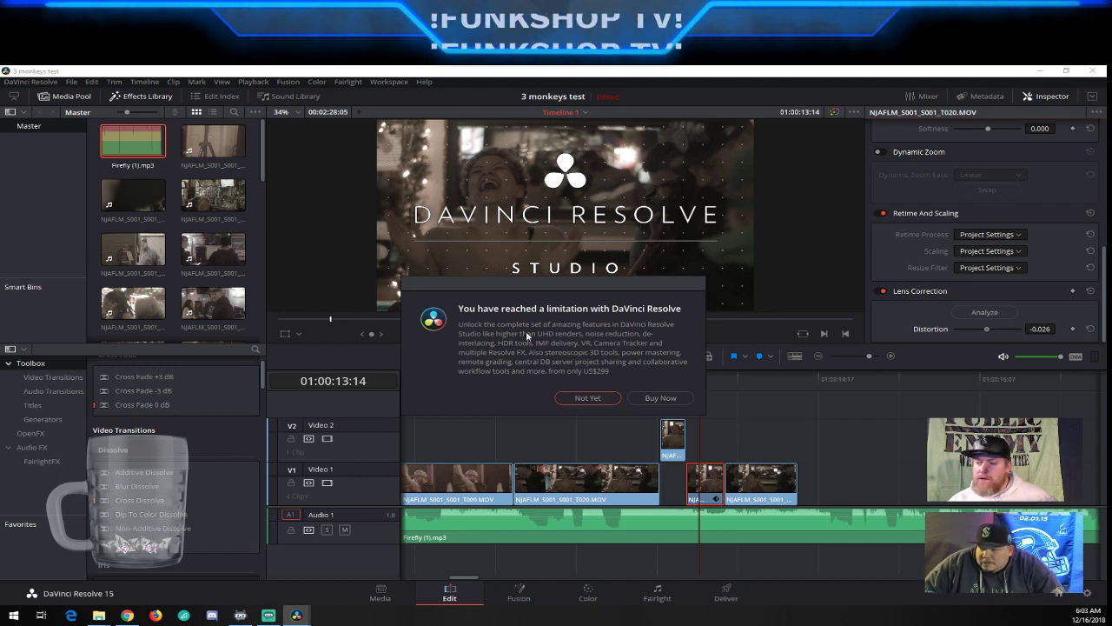
{"action": "left_click", "coordinate": [588, 398]}
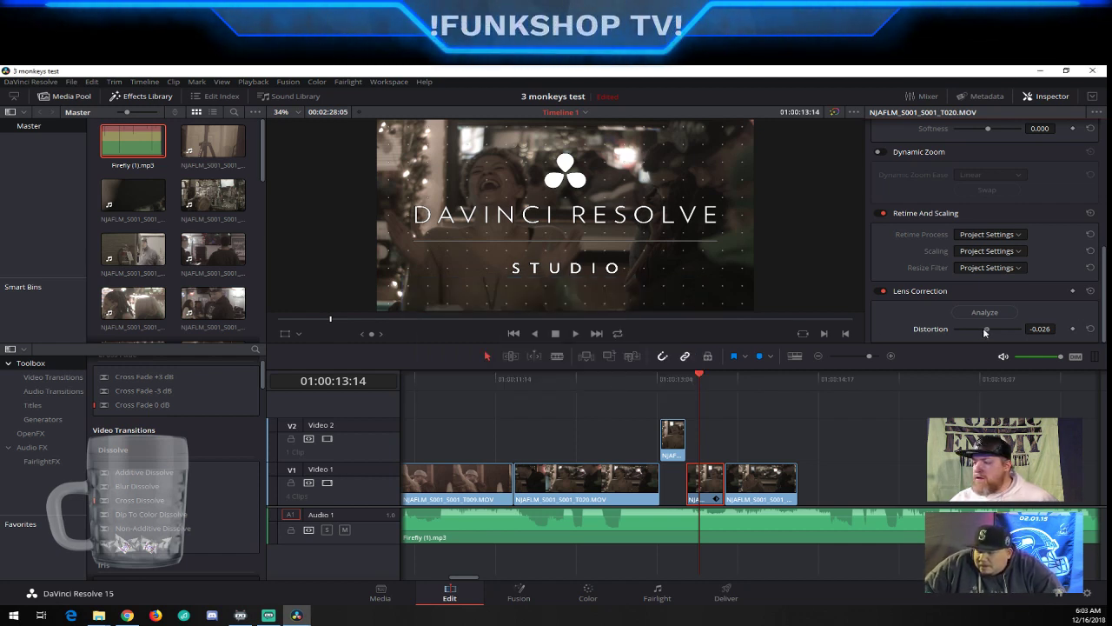
{"action": "mouse_move", "coordinate": [985, 332]}
{"action": "left_mouse_down"}
{"action": "mouse_move", "coordinate": [999, 327]}
{"action": "mouse_move", "coordinate": [986, 329]}
{"action": "left_mouse_up"}
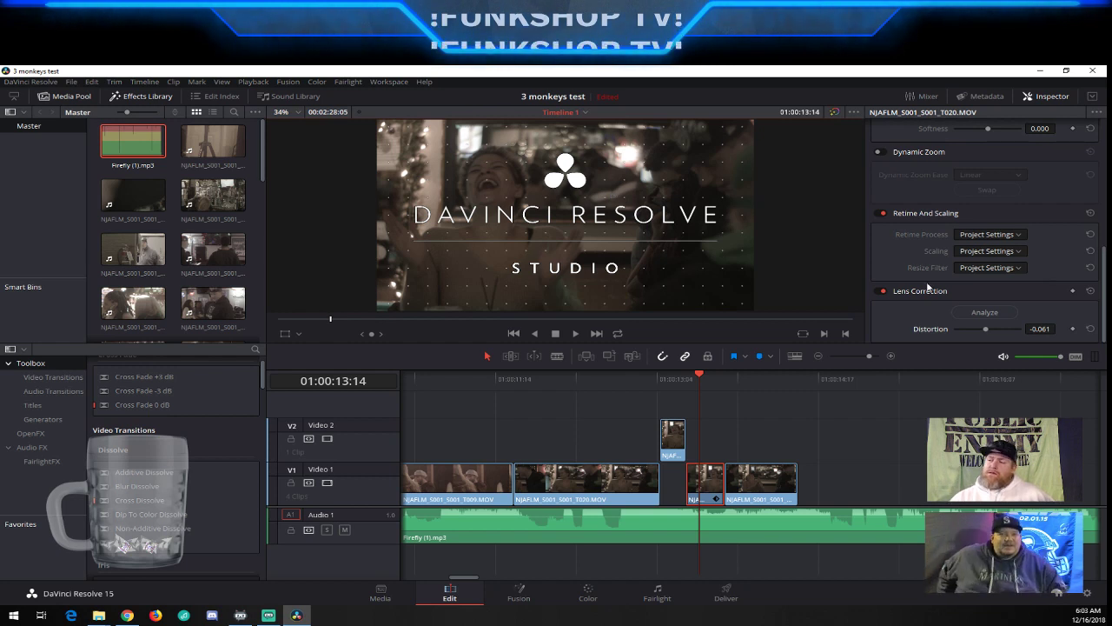
Turn off Lens Correction for the short T020 piece on Video 1
{"action": "left_click", "coordinate": [880, 292]}
{"action": "left_click", "coordinate": [879, 291]}
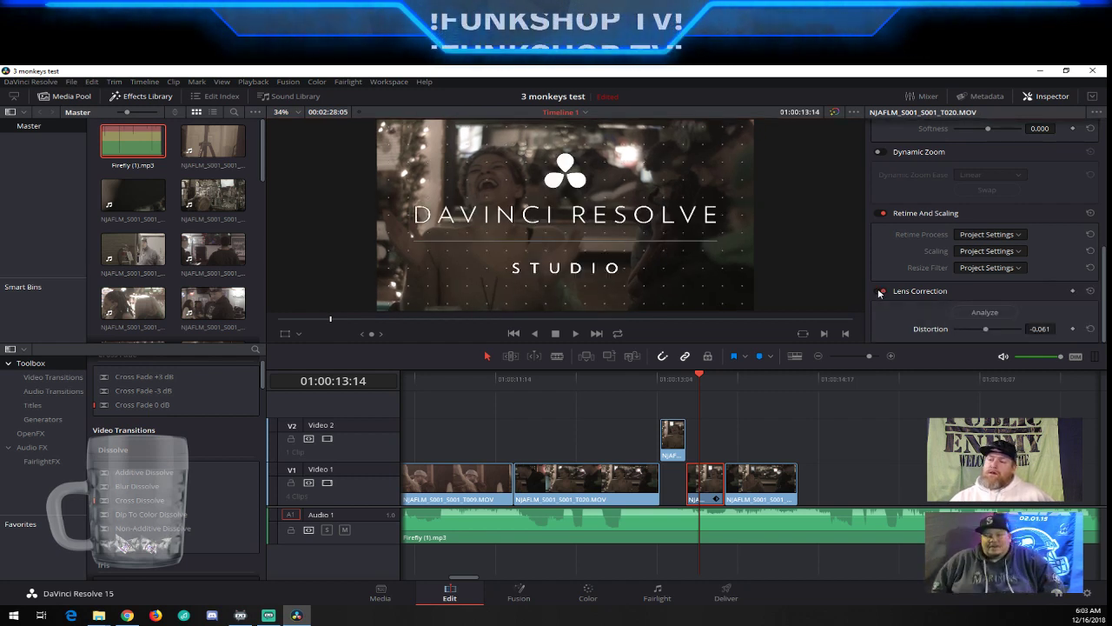
{"action": "left_click", "coordinate": [879, 292]}
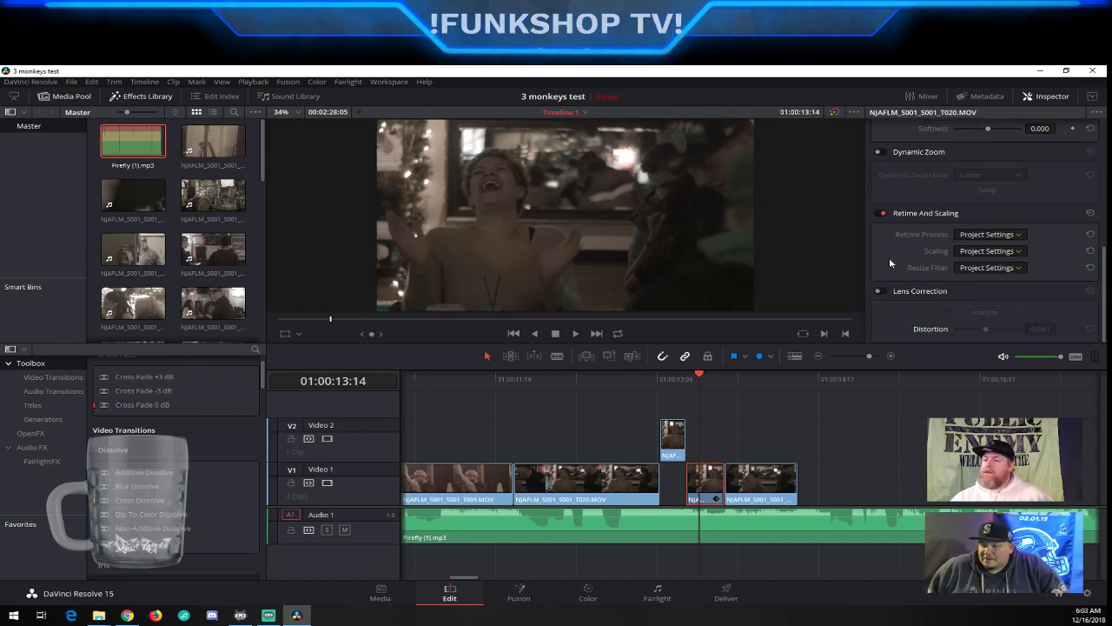
{"action": "left_click", "coordinate": [880, 292]}
{"action": "left_click", "coordinate": [880, 293]}
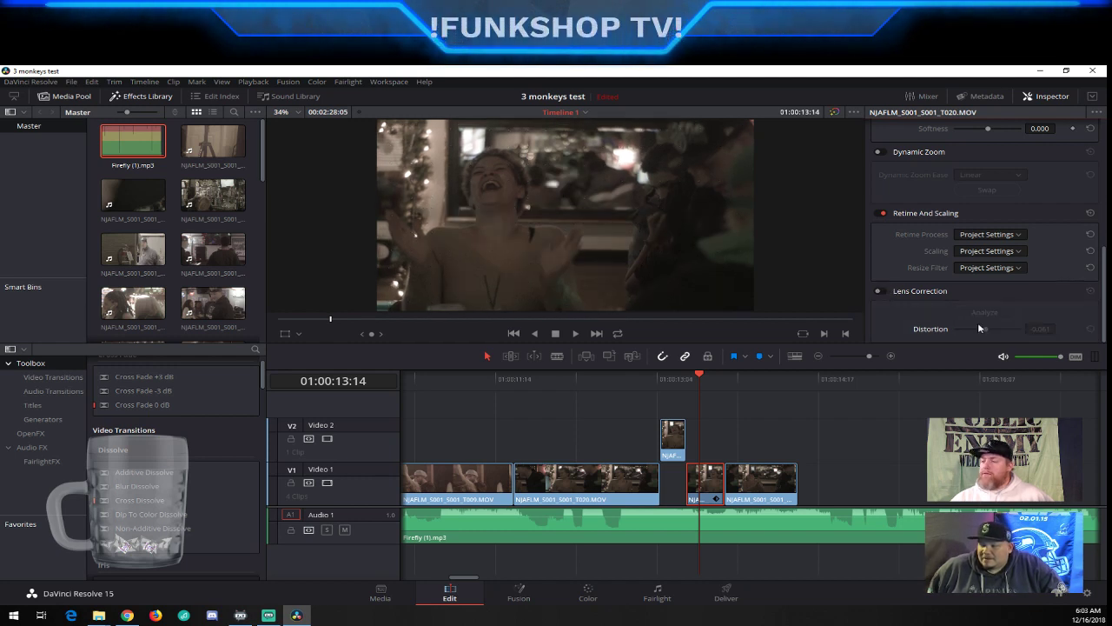
Turn on Dynamic Zoom for the short T020 piece on Video 1
{"action": "scroll", "coordinate": [982, 261], "scroll_direction": "up", "scroll_amount": 3}
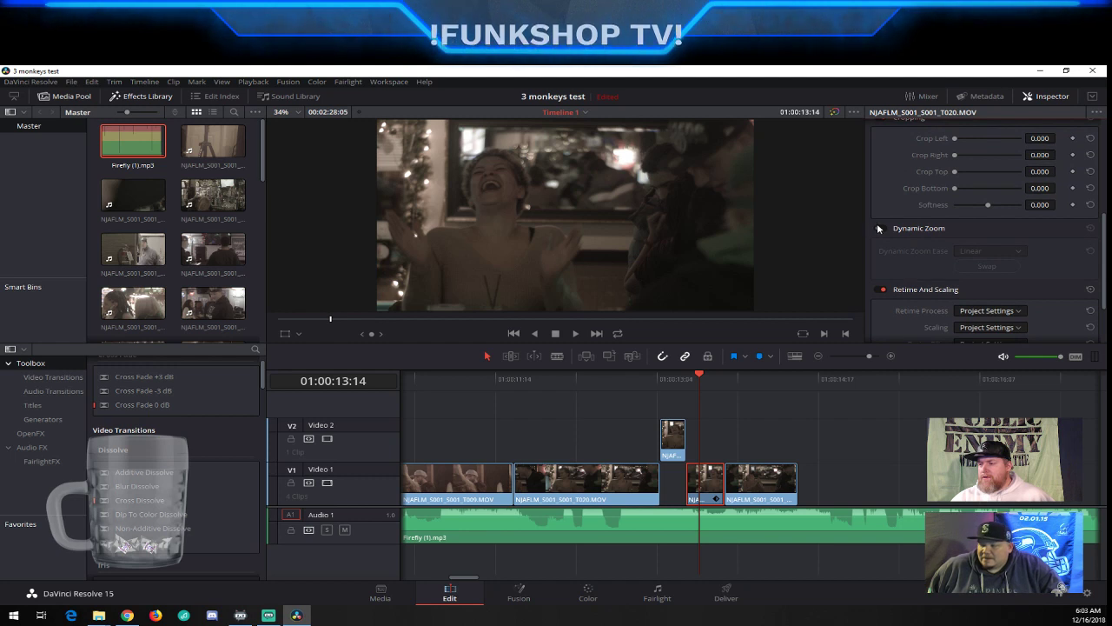
{"action": "left_click", "coordinate": [880, 228]}
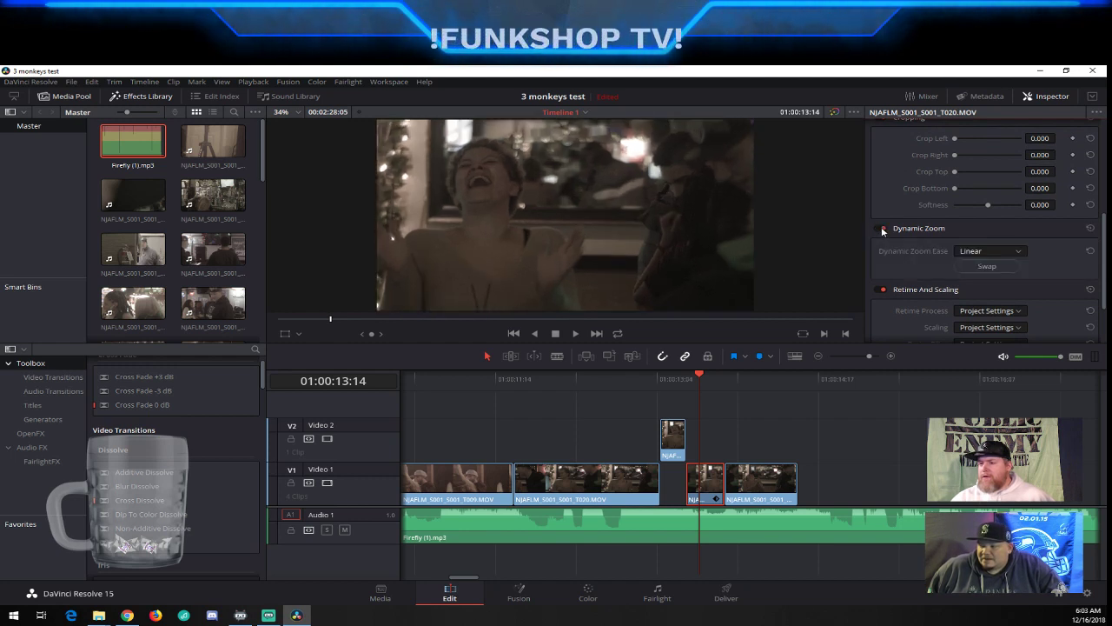
Play the timeline across the short T020 piece on Video 1 to review its dynamic zoom
{"action": "left_click", "coordinate": [987, 252]}
{"action": "left_click", "coordinate": [942, 241]}
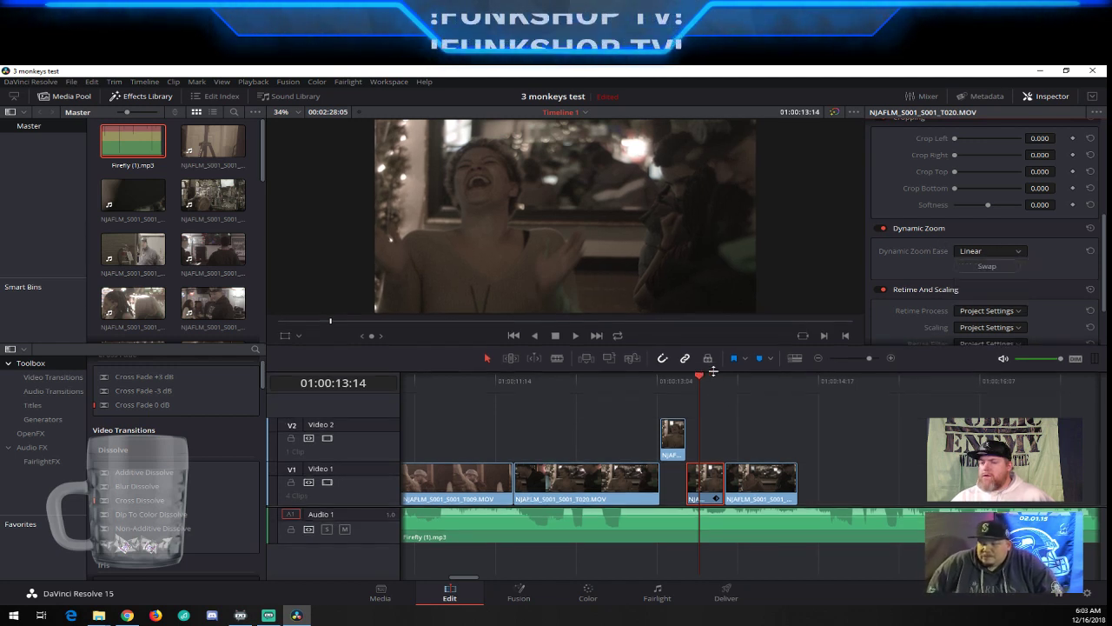
{"action": "left_click_drag", "start_coordinate": [702, 373], "coordinate": [635, 375]}
{"action": "key", "text": "space"}
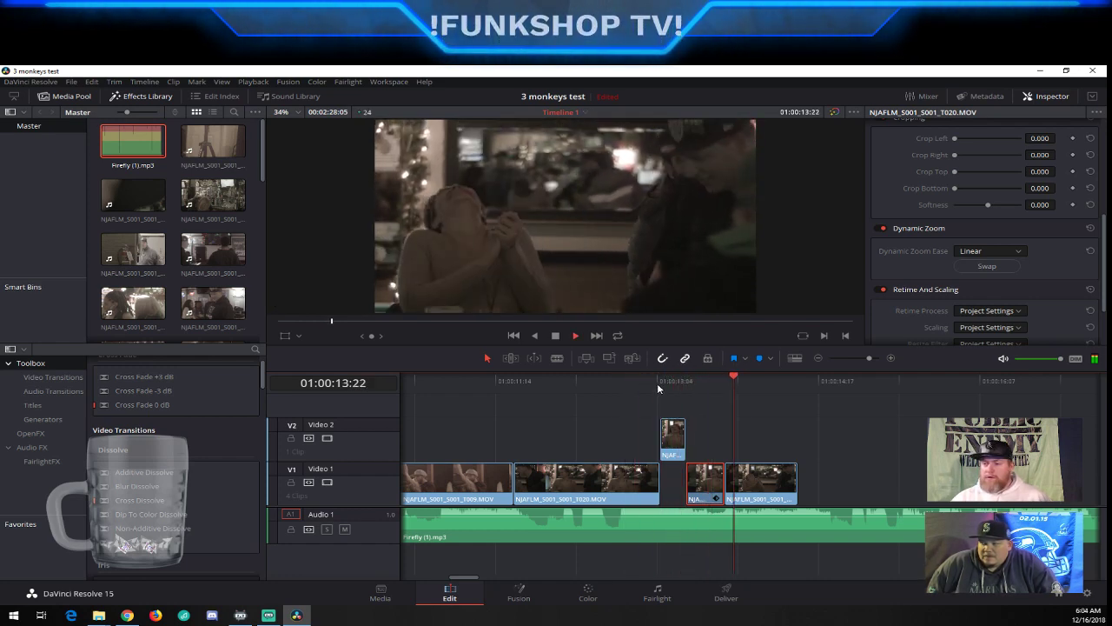
{"action": "left_click", "coordinate": [641, 380]}
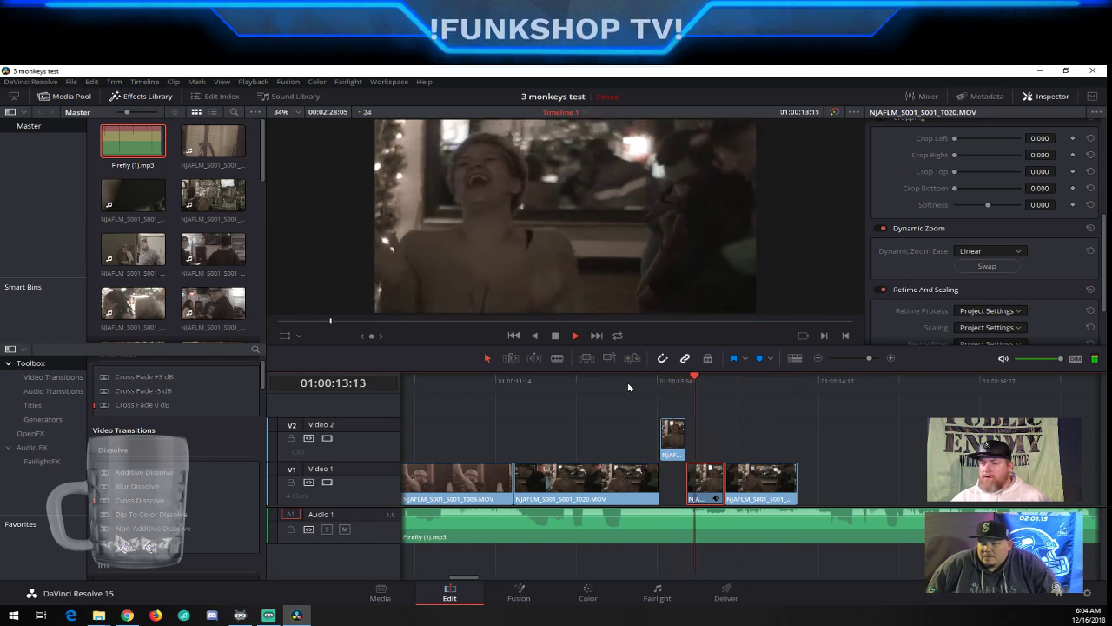
{"action": "key", "text": "space"}
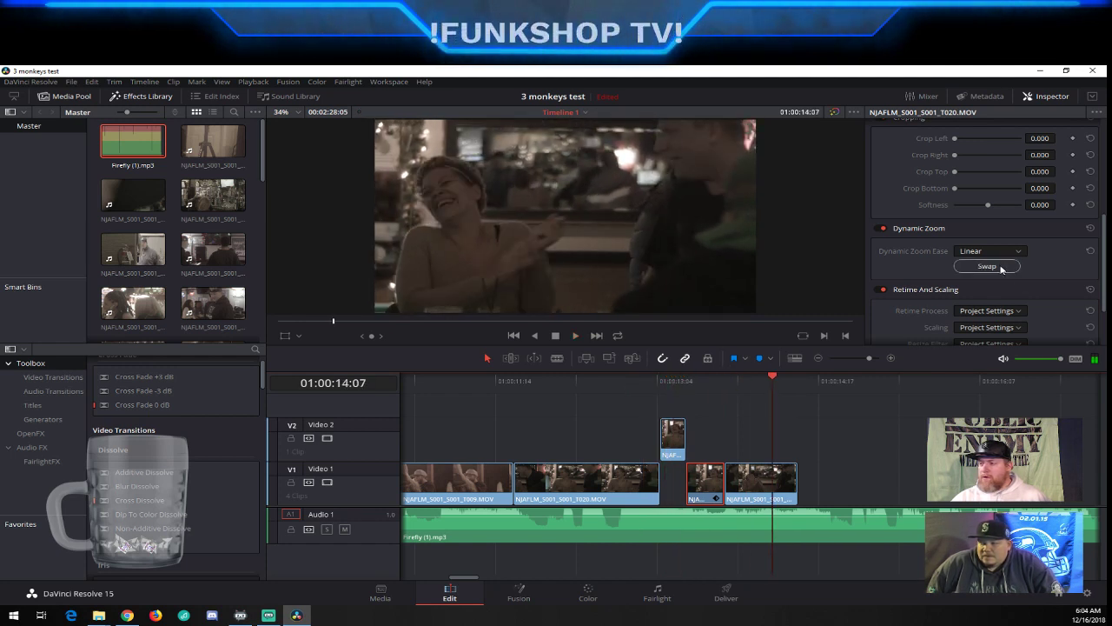
Swap the dynamic zoom direction of the short T020 piece and play it back from 01:00:12:19
{"action": "left_click", "coordinate": [1001, 268]}
{"action": "left_click", "coordinate": [616, 380]}
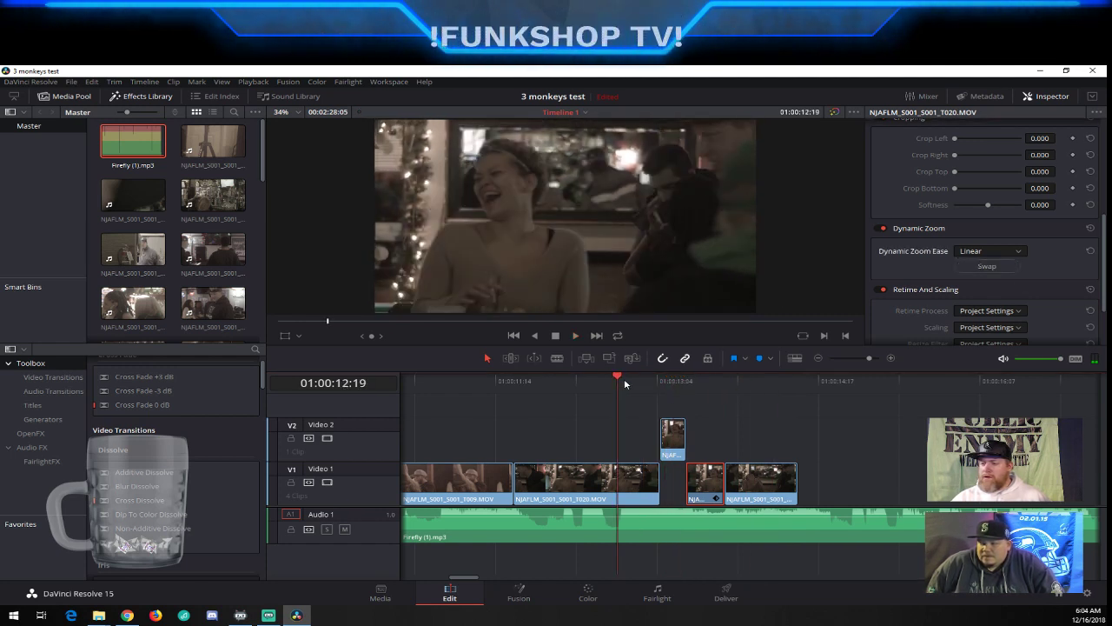
{"action": "key", "text": "space"}
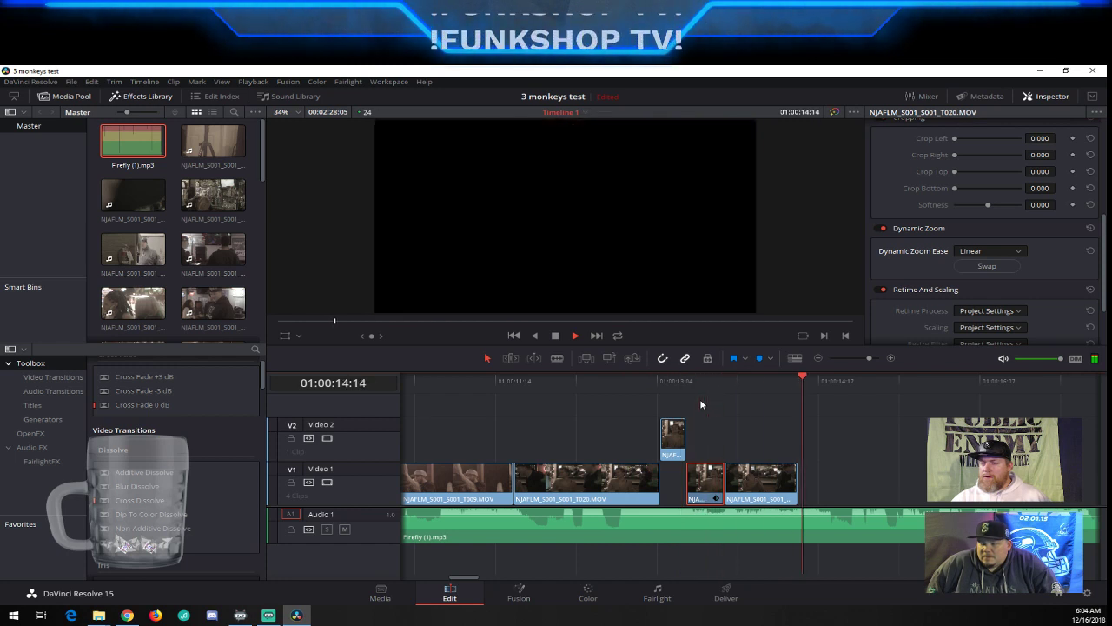
Set the short T020 piece's Dynamic Zoom Ease to Ease In and Out, and play the section back
{"action": "left_click", "coordinate": [1006, 251]}
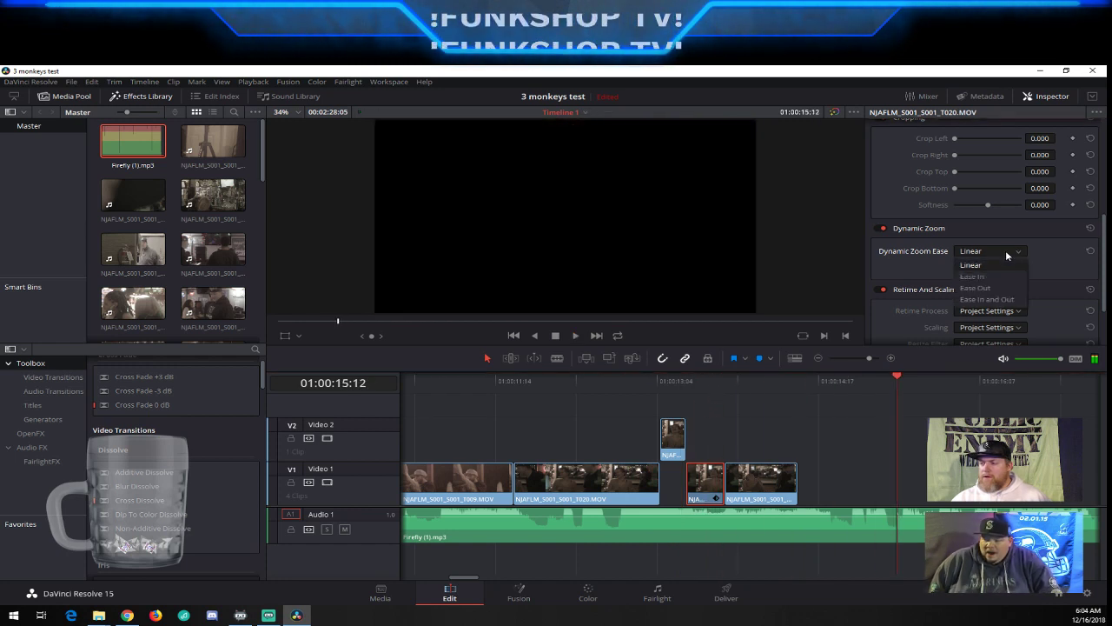
{"action": "left_click", "coordinate": [1006, 299]}
{"action": "left_click", "coordinate": [627, 379]}
{"action": "key", "text": "space"}
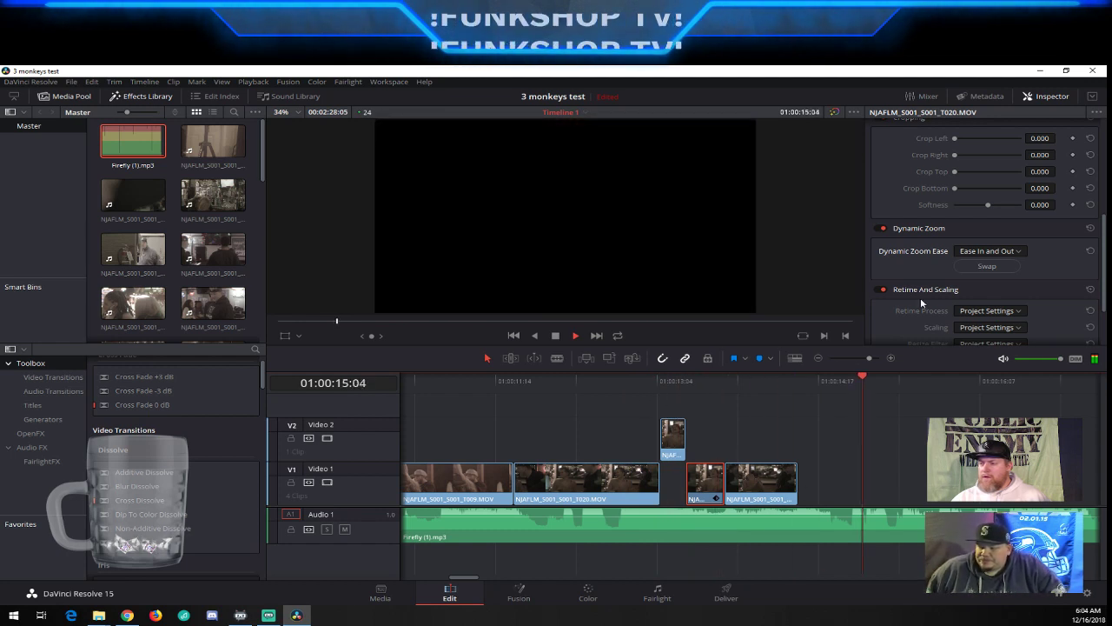
{"action": "key", "text": "space"}
Look at the short T020 piece's composite mode options, keeping Normal, and return the playhead to 01:00:12:23
{"action": "scroll", "coordinate": [1060, 265], "scroll_direction": "up", "scroll_amount": 2}
{"action": "scroll", "coordinate": [1060, 265], "scroll_direction": "up", "scroll_amount": 4}
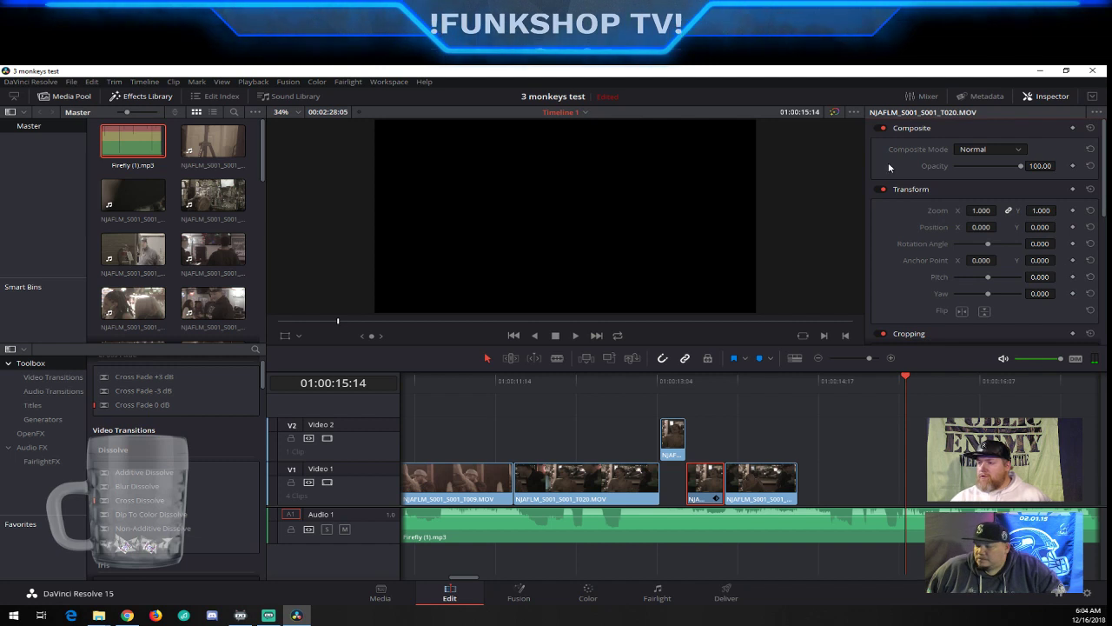
{"action": "left_click", "coordinate": [975, 149]}
{"action": "left_click", "coordinate": [891, 155]}
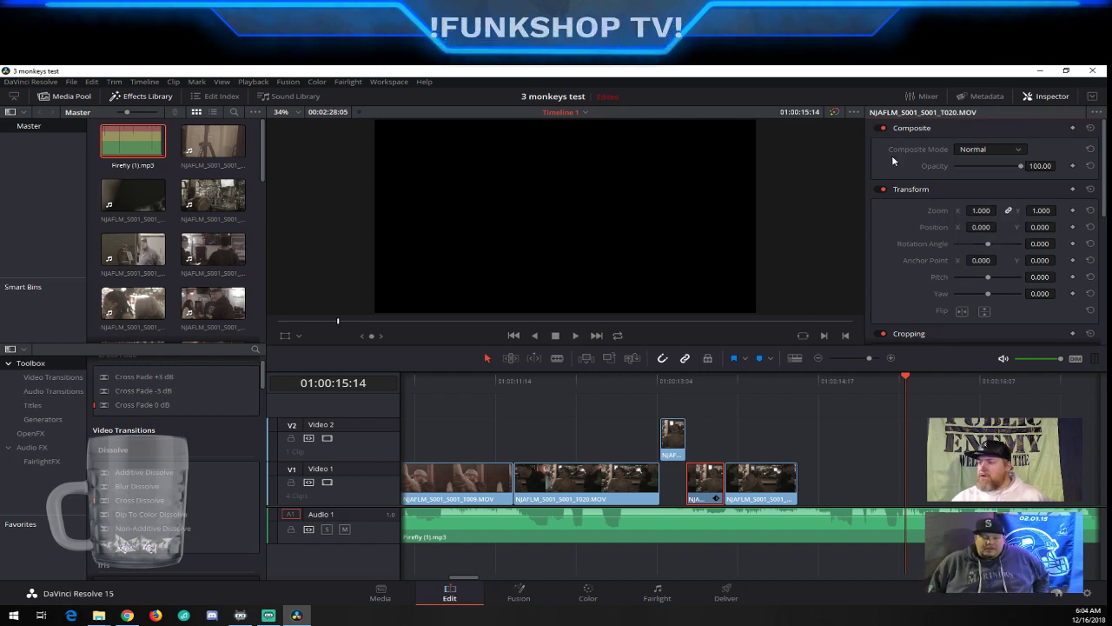
{"action": "left_click", "coordinate": [635, 379]}
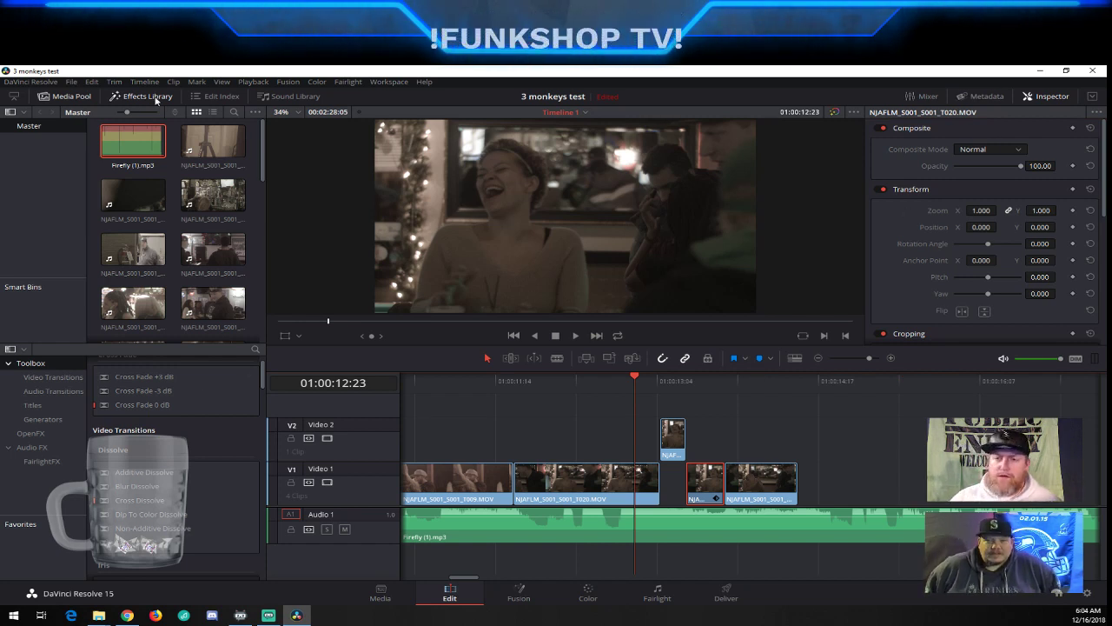
Examine the video transitions, titles, Fusion titles, subtitles and generators available in the Effects Library
{"action": "left_click", "coordinate": [139, 96]}
{"action": "left_click", "coordinate": [142, 96]}
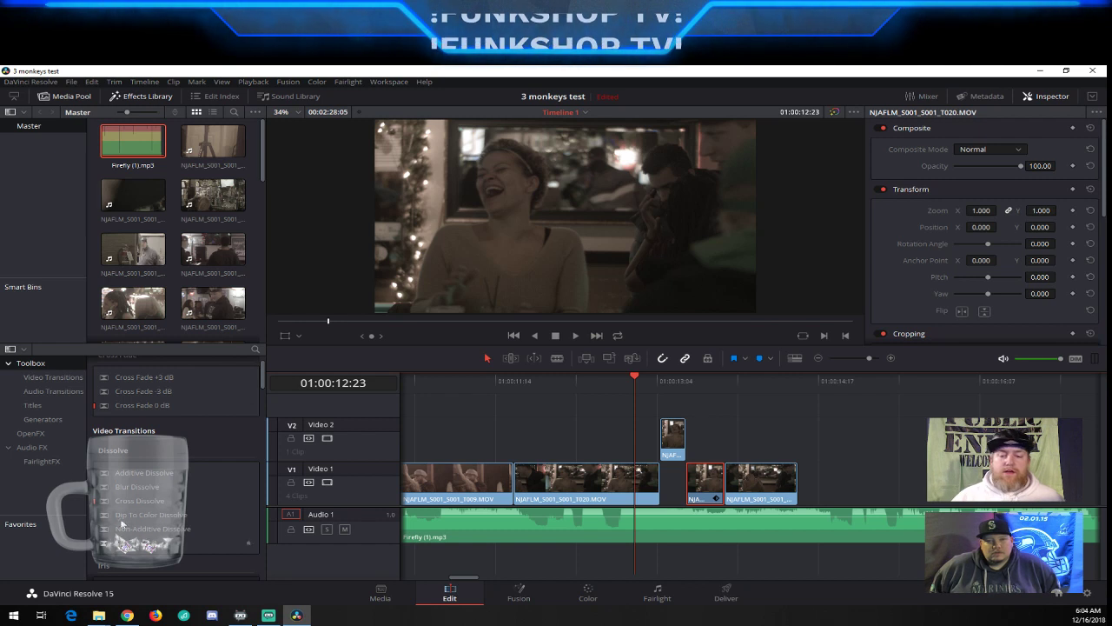
{"action": "scroll", "coordinate": [174, 470], "scroll_direction": "down", "scroll_amount": 5}
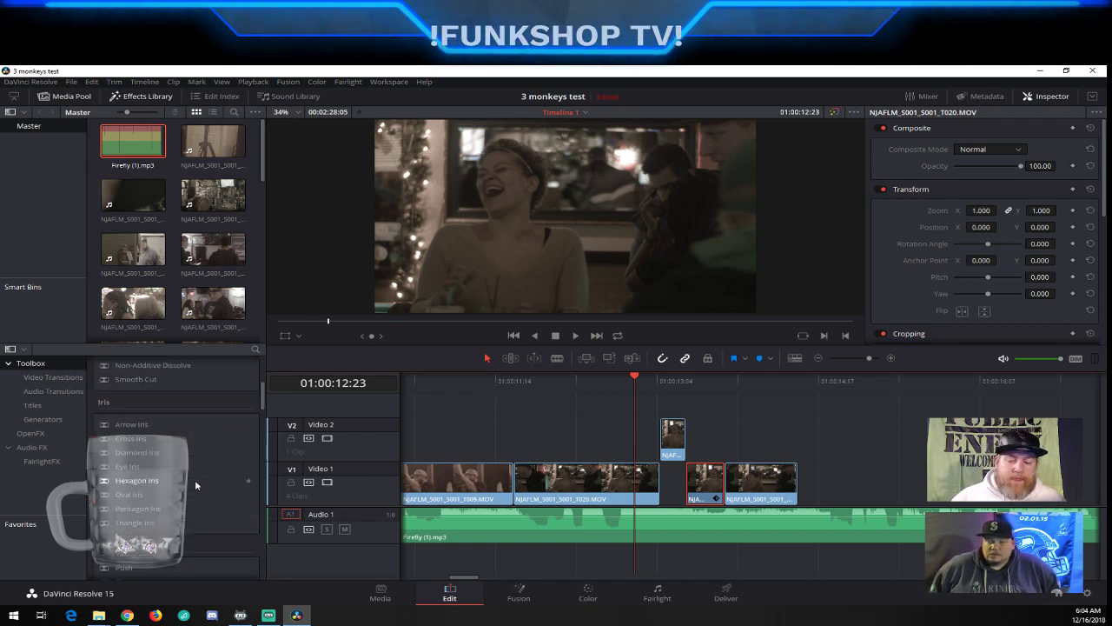
{"action": "scroll", "coordinate": [195, 485], "scroll_direction": "down", "scroll_amount": 5}
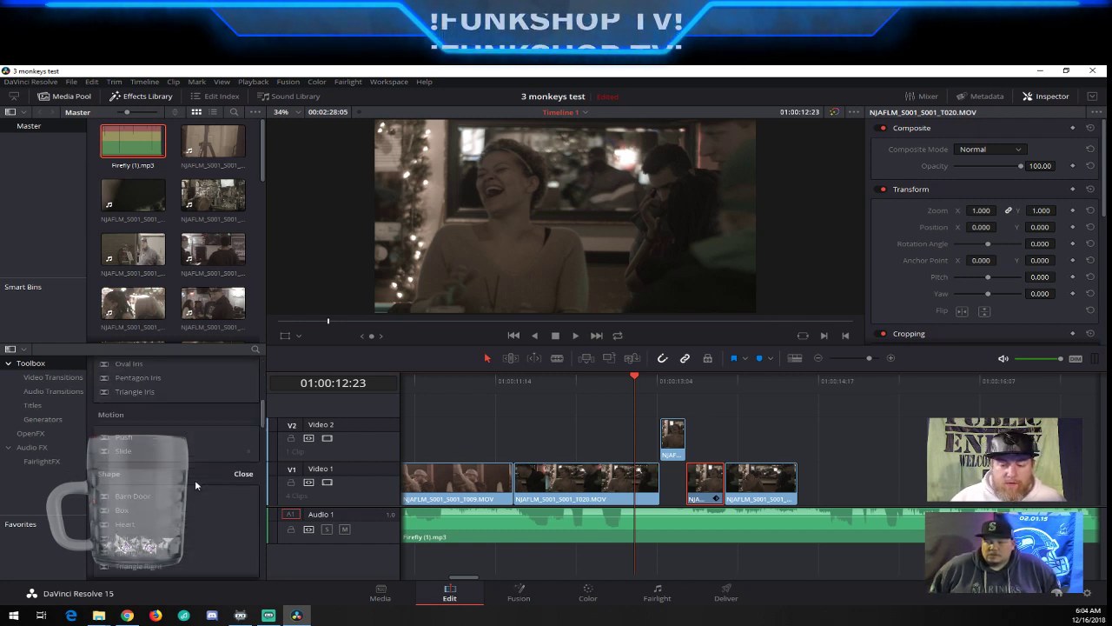
{"action": "scroll", "coordinate": [195, 486], "scroll_direction": "down", "scroll_amount": 3}
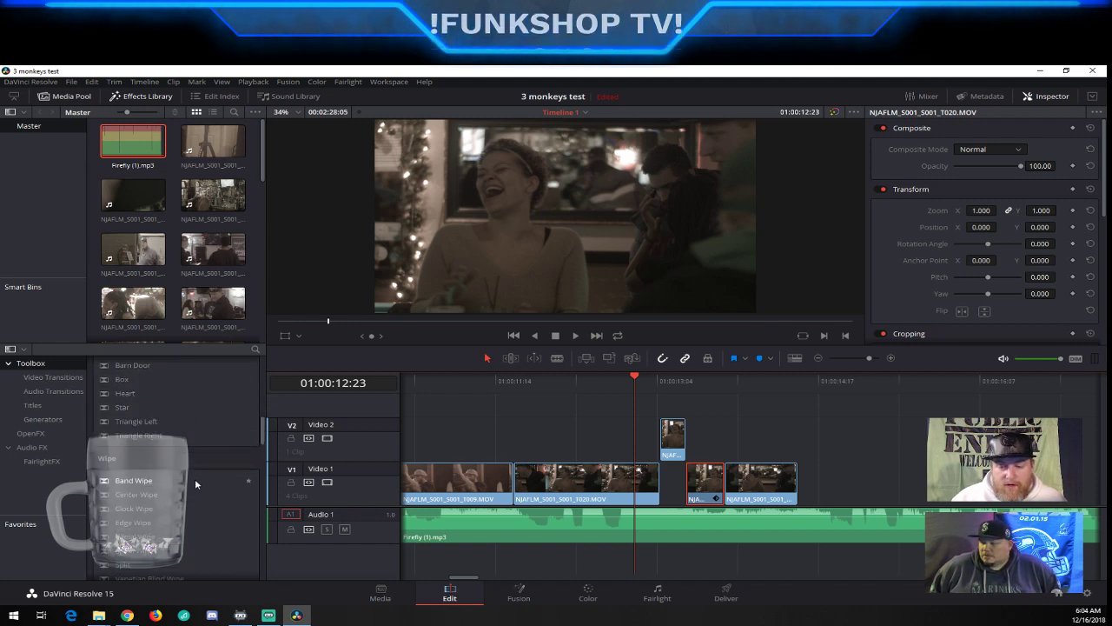
{"action": "scroll", "coordinate": [195, 480], "scroll_direction": "down", "scroll_amount": 3}
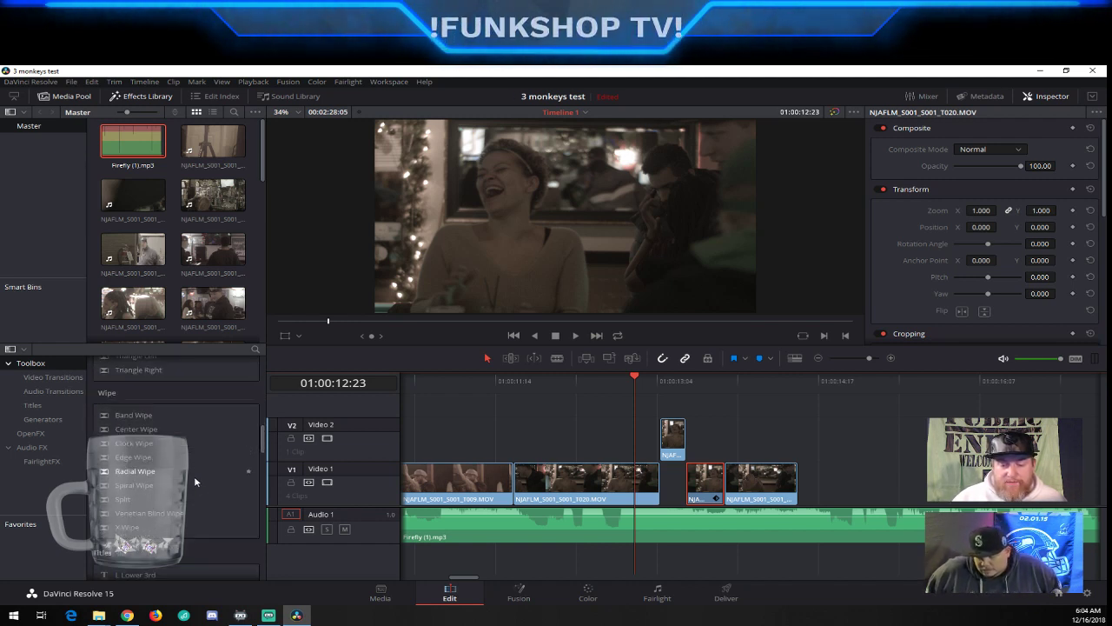
{"action": "scroll", "coordinate": [193, 485], "scroll_direction": "down", "scroll_amount": 2}
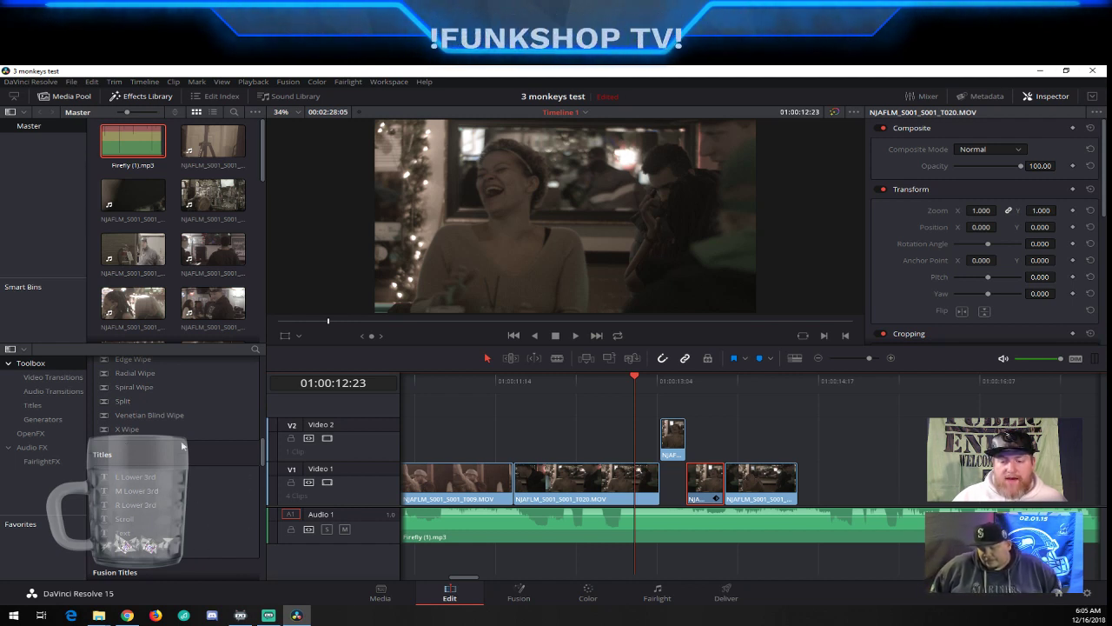
{"action": "scroll", "coordinate": [197, 463], "scroll_direction": "up", "scroll_amount": 2}
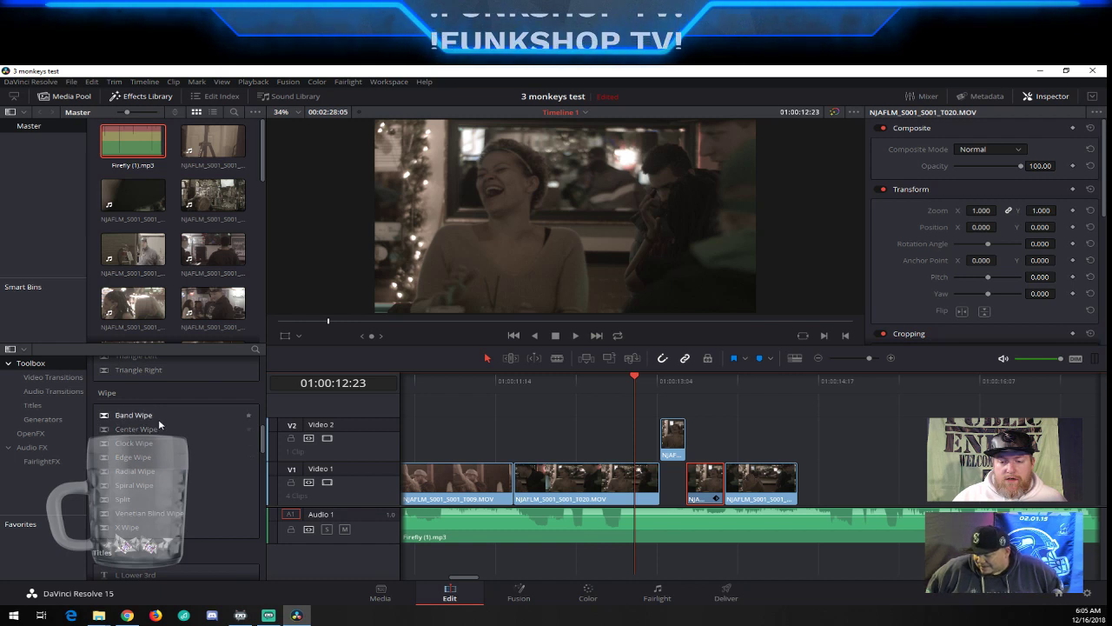
{"action": "scroll", "coordinate": [199, 461], "scroll_direction": "down", "scroll_amount": 2}
{"action": "scroll", "coordinate": [199, 462], "scroll_direction": "down", "scroll_amount": 1}
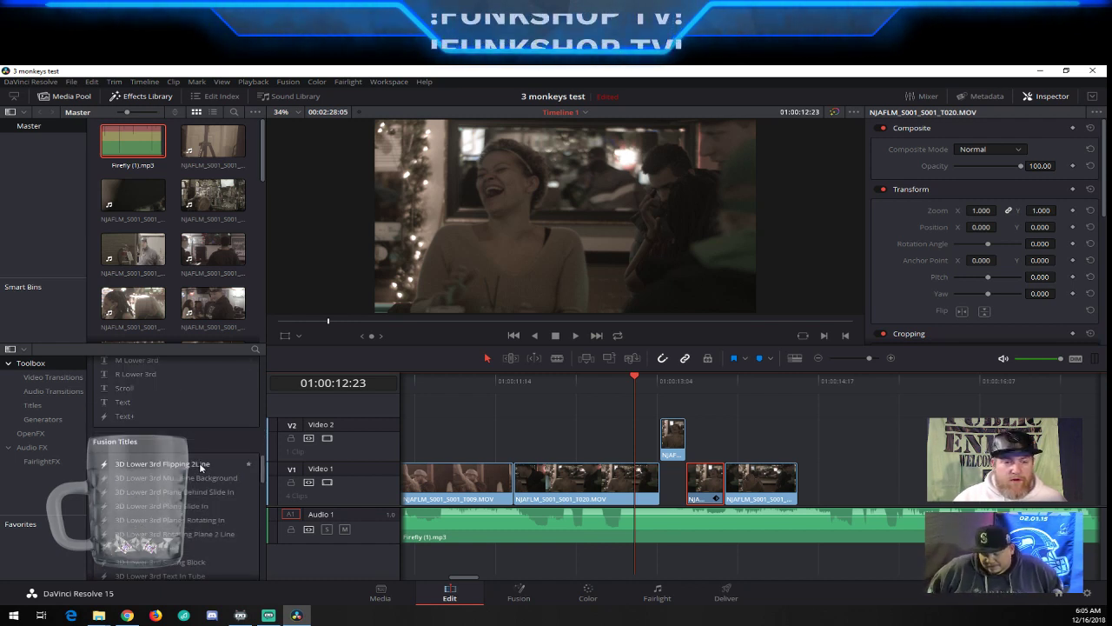
{"action": "scroll", "coordinate": [201, 468], "scroll_direction": "down", "scroll_amount": 4}
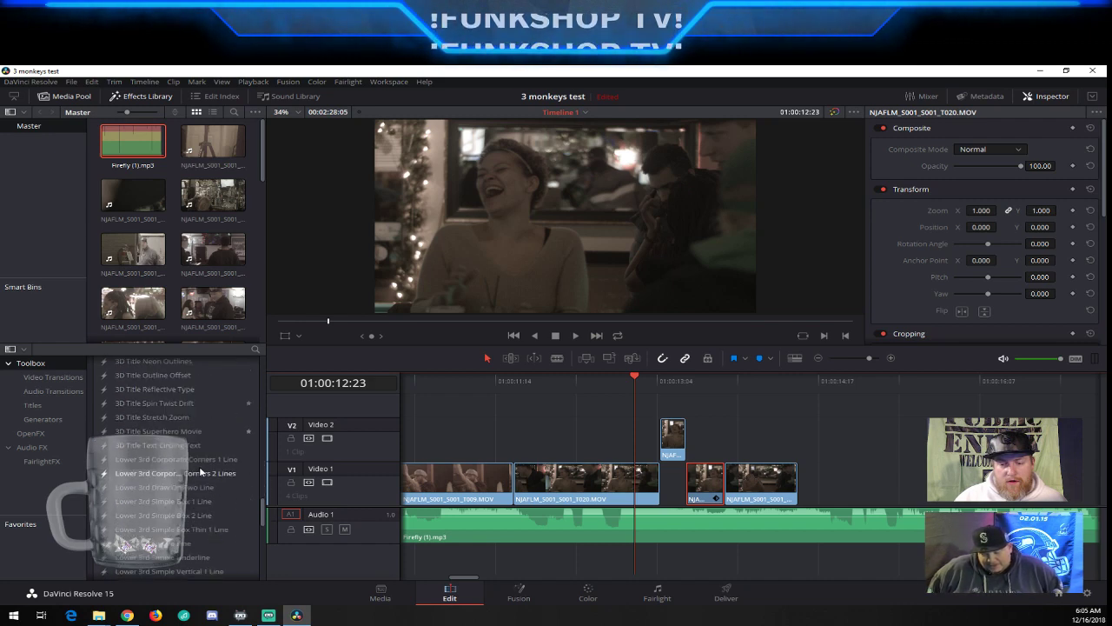
{"action": "scroll", "coordinate": [200, 470], "scroll_direction": "down", "scroll_amount": 5}
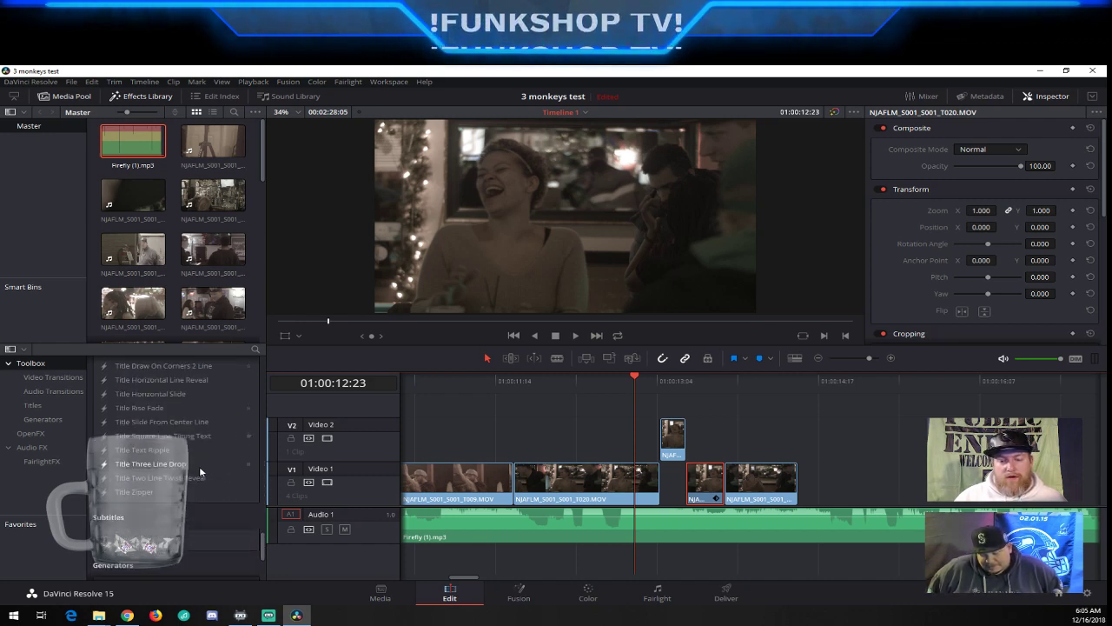
{"action": "scroll", "coordinate": [199, 471], "scroll_direction": "down", "scroll_amount": 1}
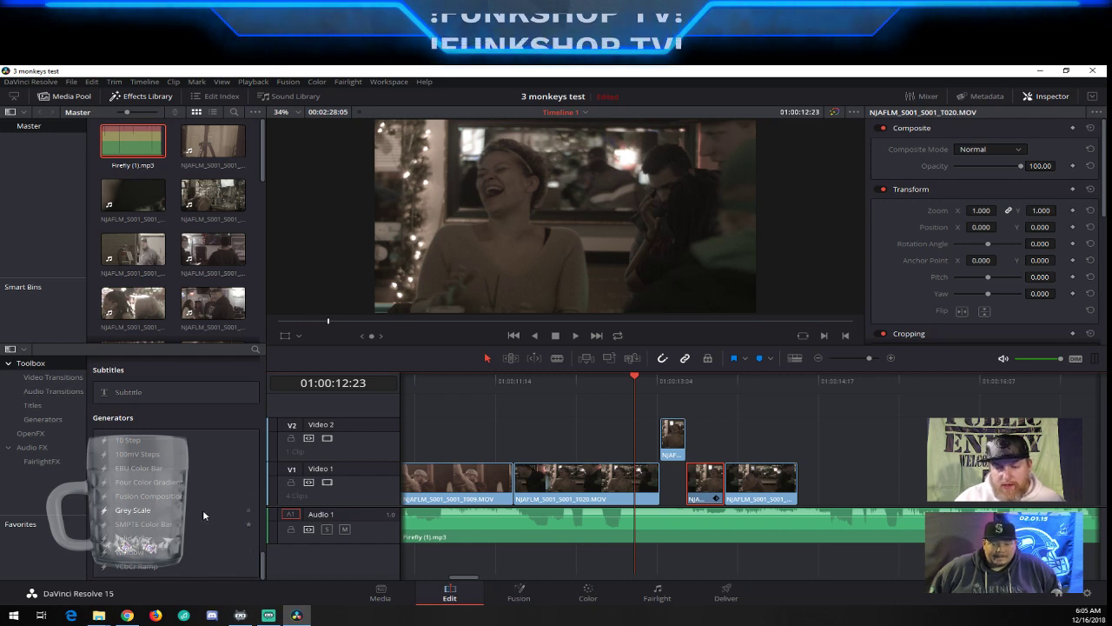
{"action": "scroll", "coordinate": [196, 500], "scroll_direction": "up", "scroll_amount": 3}
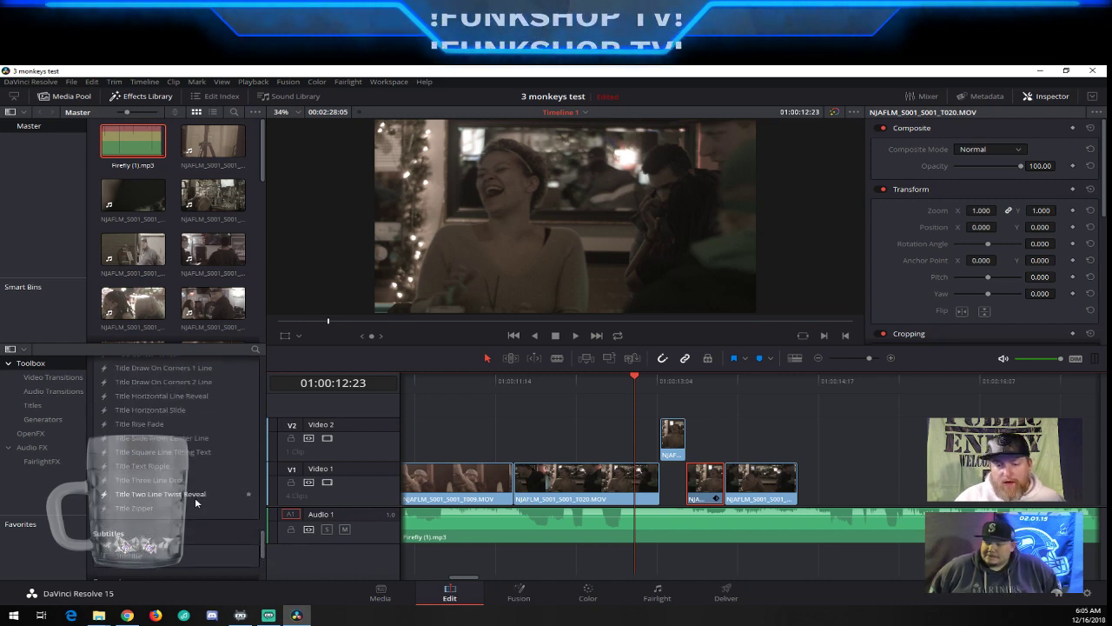
{"action": "scroll", "coordinate": [195, 502], "scroll_direction": "up", "scroll_amount": 5}
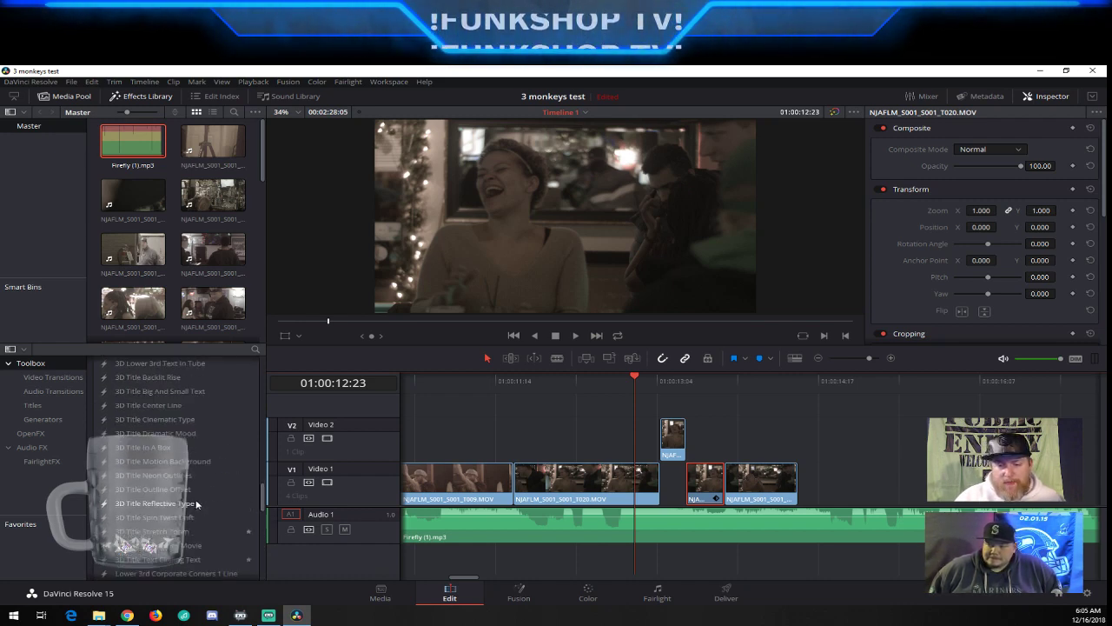
{"action": "scroll", "coordinate": [196, 504], "scroll_direction": "up", "scroll_amount": 10}
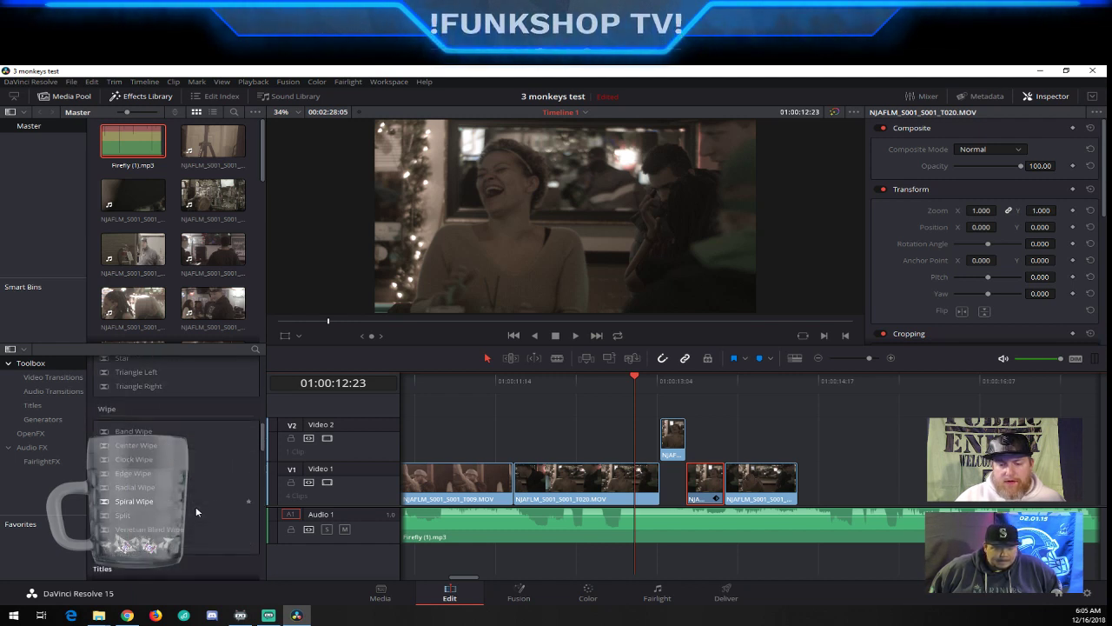
{"action": "scroll", "coordinate": [196, 509], "scroll_direction": "up", "scroll_amount": 5}
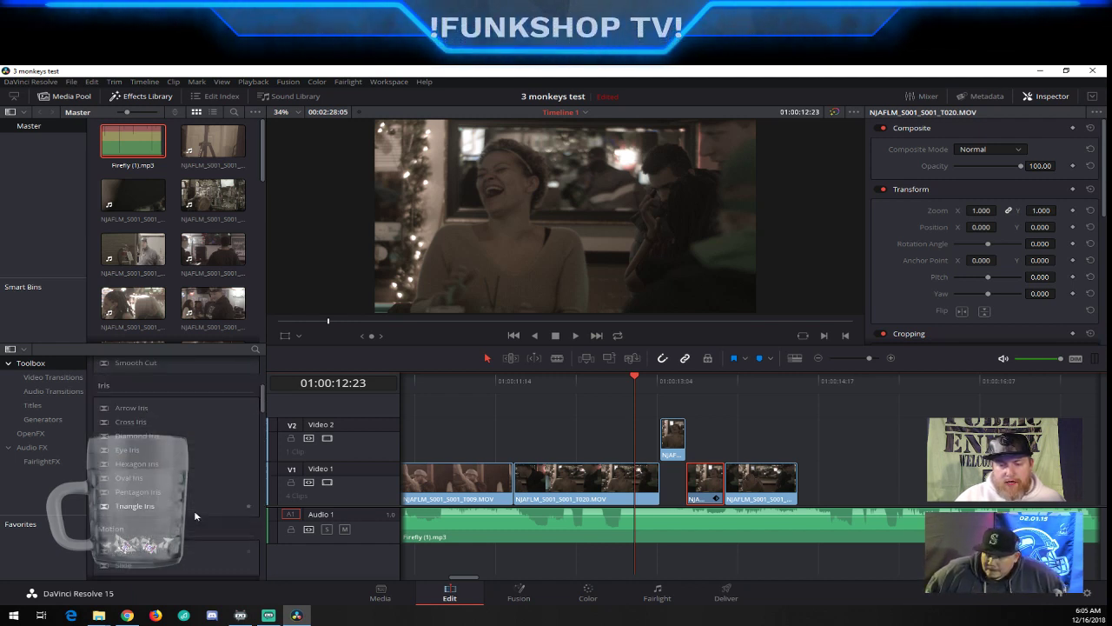
{"action": "scroll", "coordinate": [194, 517], "scroll_direction": "up", "scroll_amount": 6}
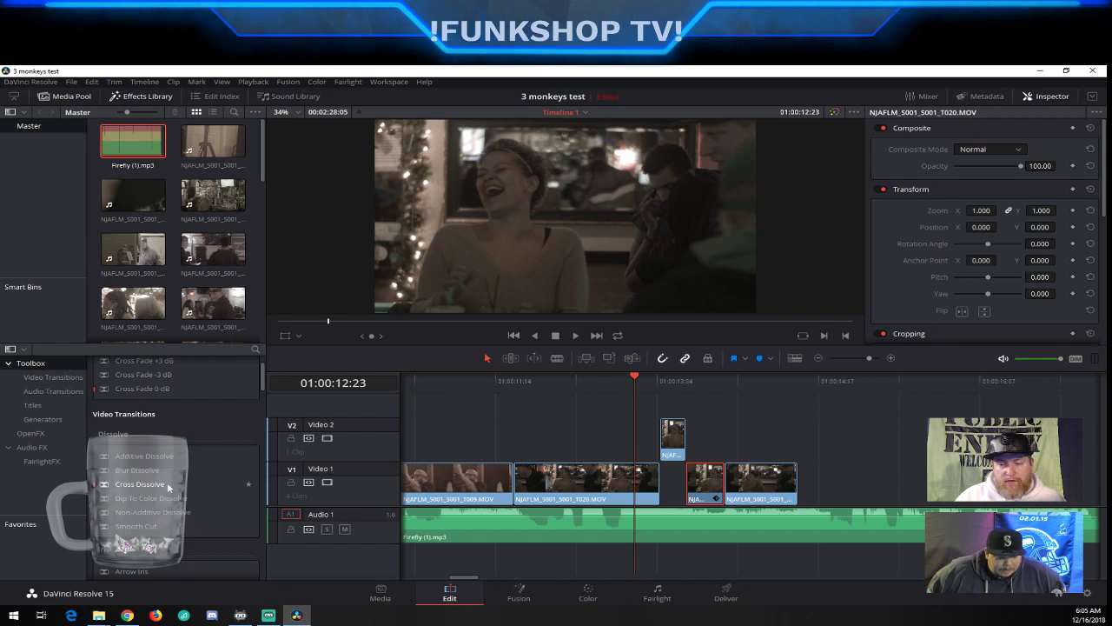
Hide and reopen the Effects Library, and display its Generators category
{"action": "left_click", "coordinate": [132, 96]}
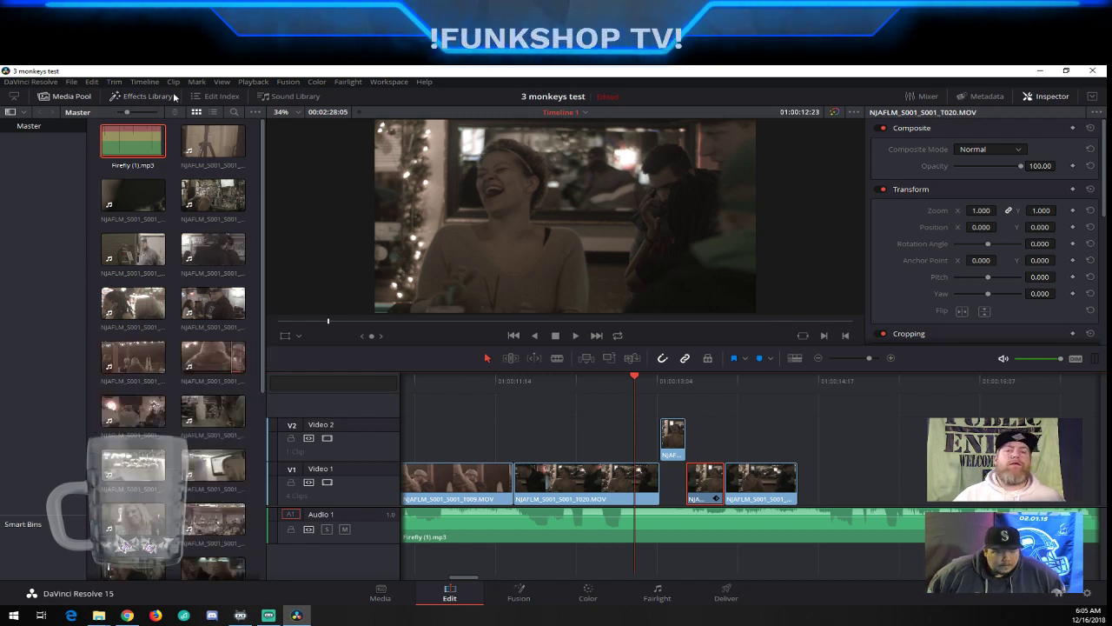
{"action": "left_click", "coordinate": [139, 96]}
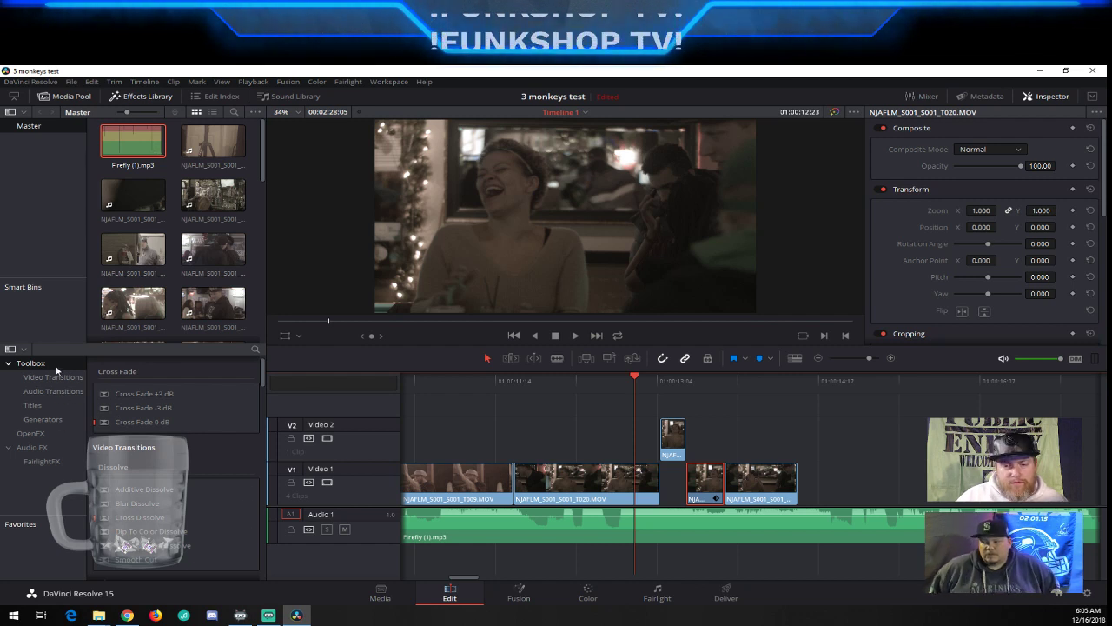
{"action": "left_click", "coordinate": [49, 420]}
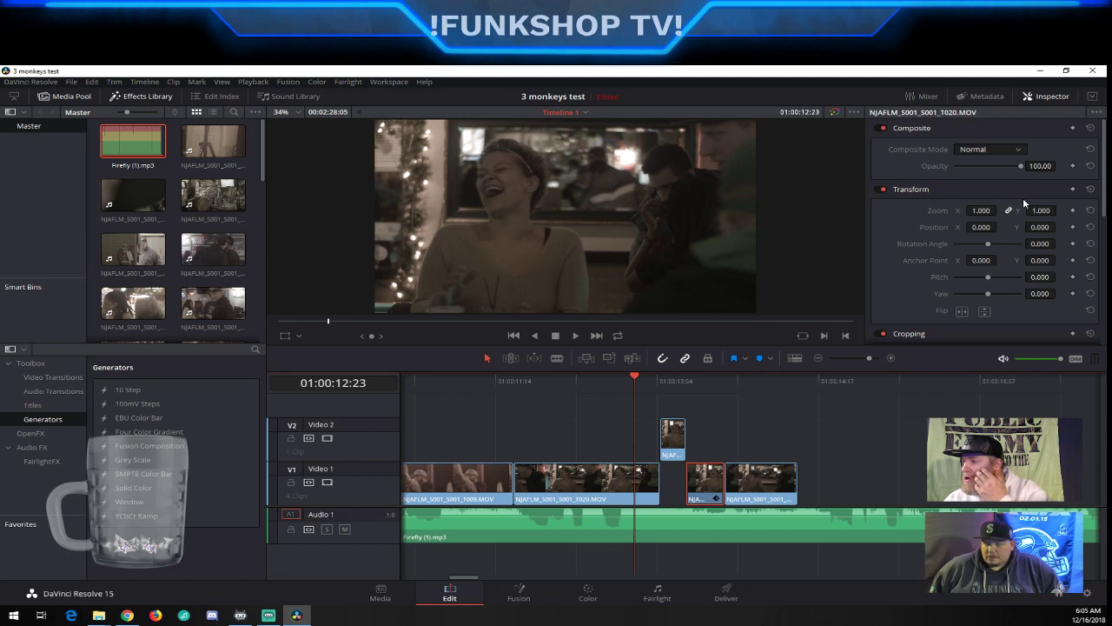
{"action": "scroll", "coordinate": [1075, 270], "scroll_direction": "down", "scroll_amount": 5}
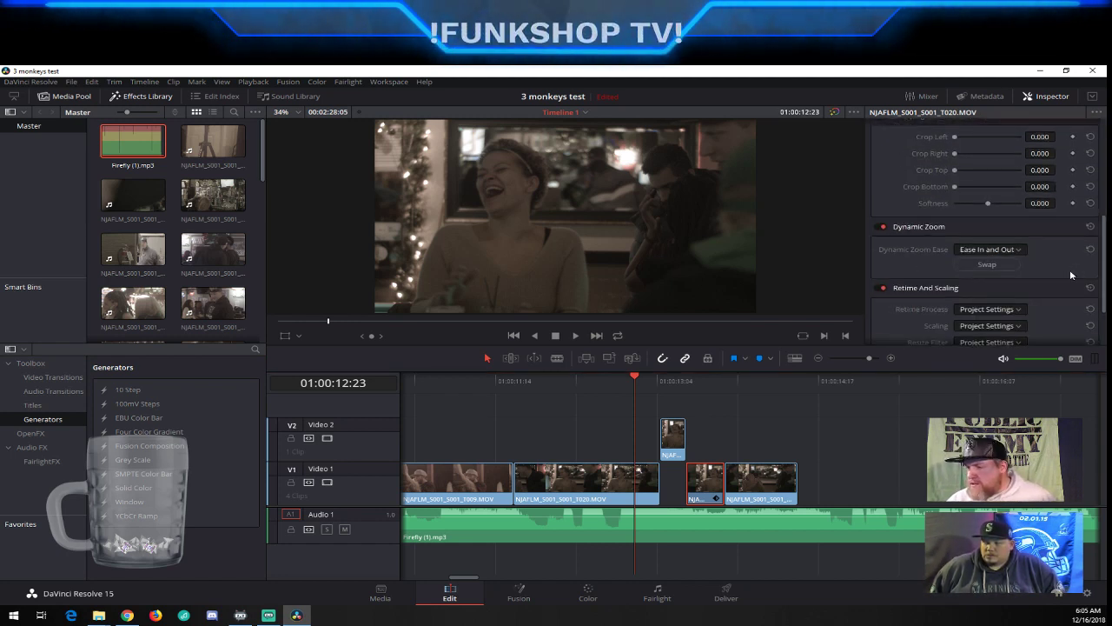
{"action": "scroll", "coordinate": [1070, 269], "scroll_direction": "up", "scroll_amount": 2}
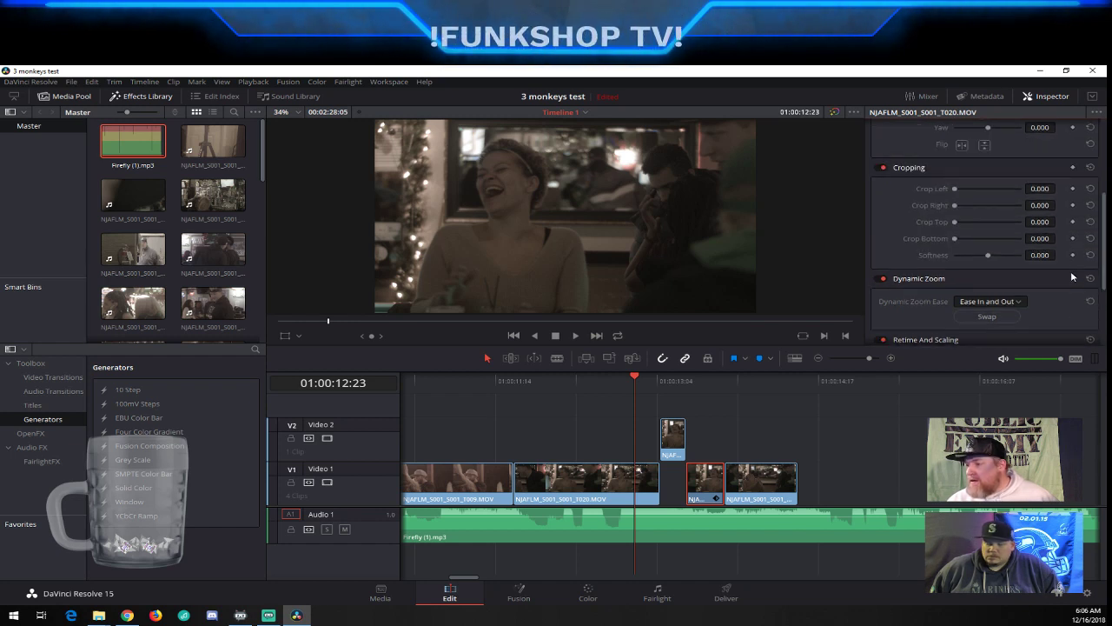
{"action": "scroll", "coordinate": [1070, 276], "scroll_direction": "up", "scroll_amount": 4}
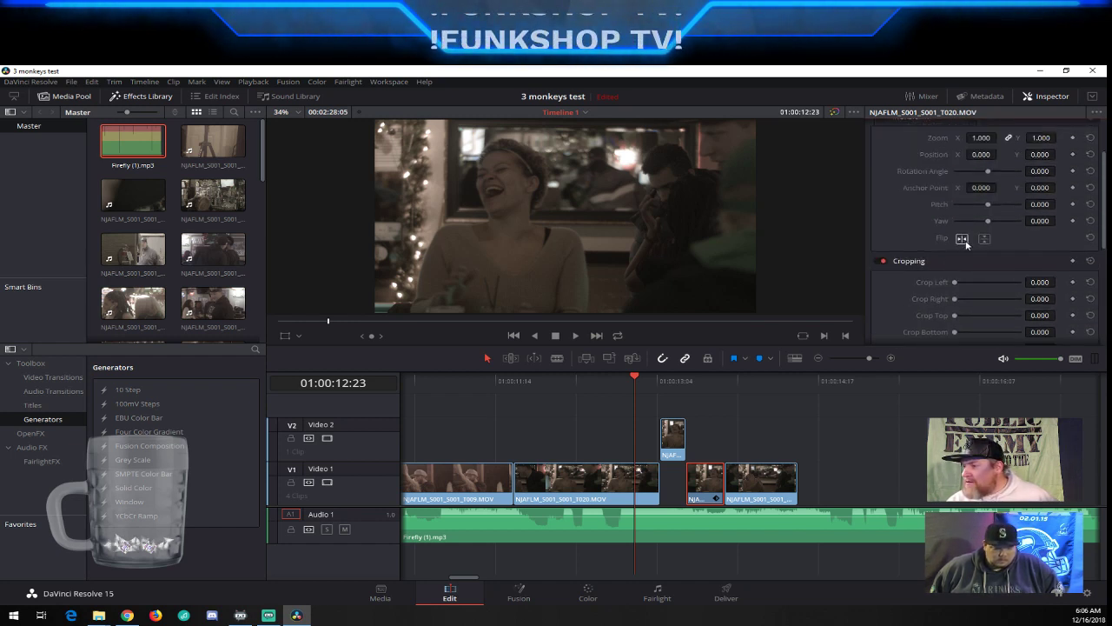
{"action": "scroll", "coordinate": [1037, 248], "scroll_direction": "up", "scroll_amount": 1}
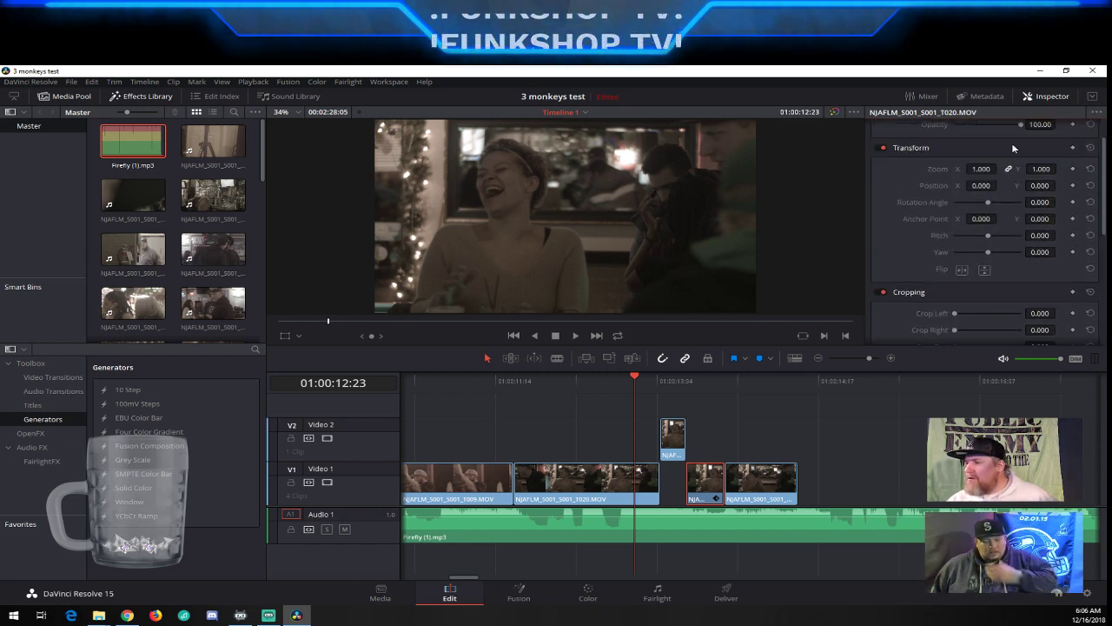
{"action": "scroll", "coordinate": [1034, 186], "scroll_direction": "up", "scroll_amount": 1}
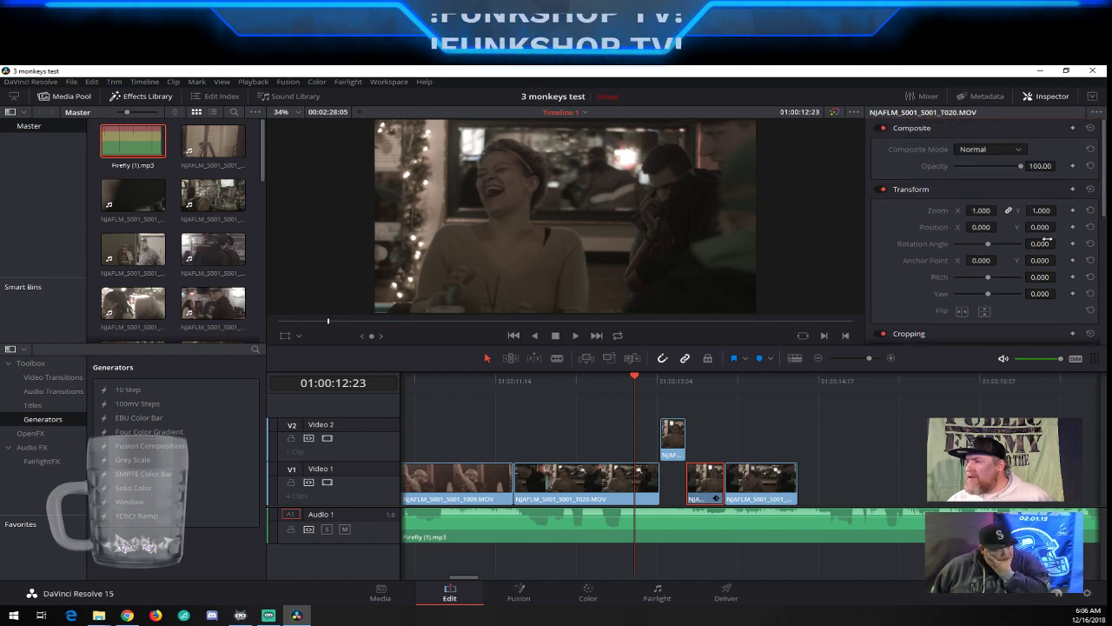
{"action": "left_click", "coordinate": [921, 96]}
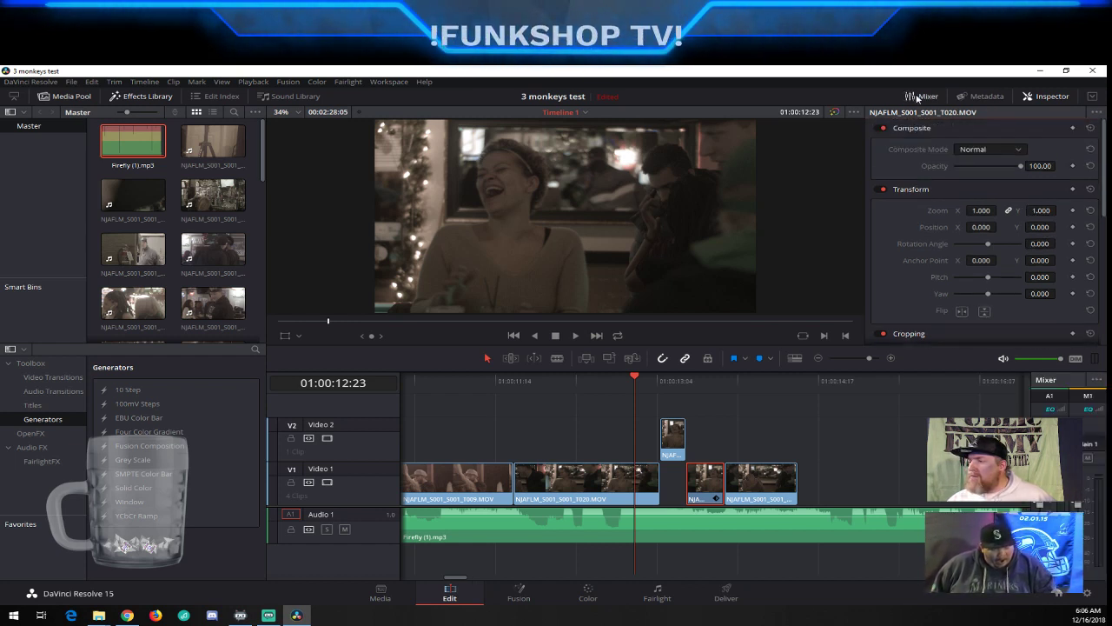
{"action": "left_click", "coordinate": [1093, 98]}
{"action": "left_click", "coordinate": [1093, 98]}
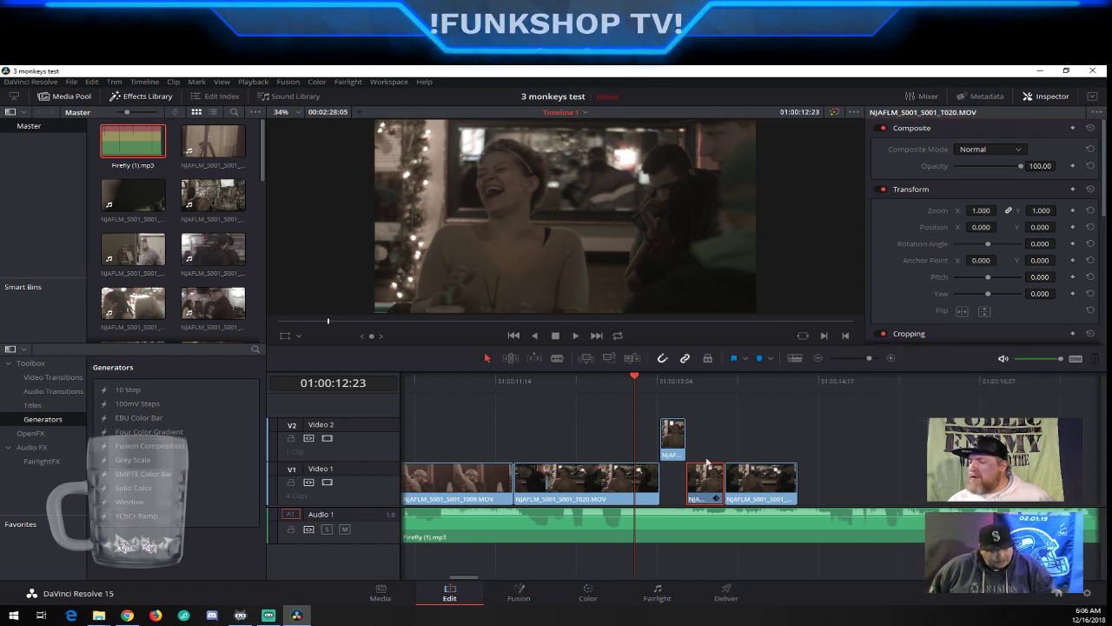
Enable retime controls on the short NJAFLM_S001_S001_T020.MOV clip after the gap on Video 1 and reverse its segment
{"action": "right_click", "coordinate": [703, 489]}
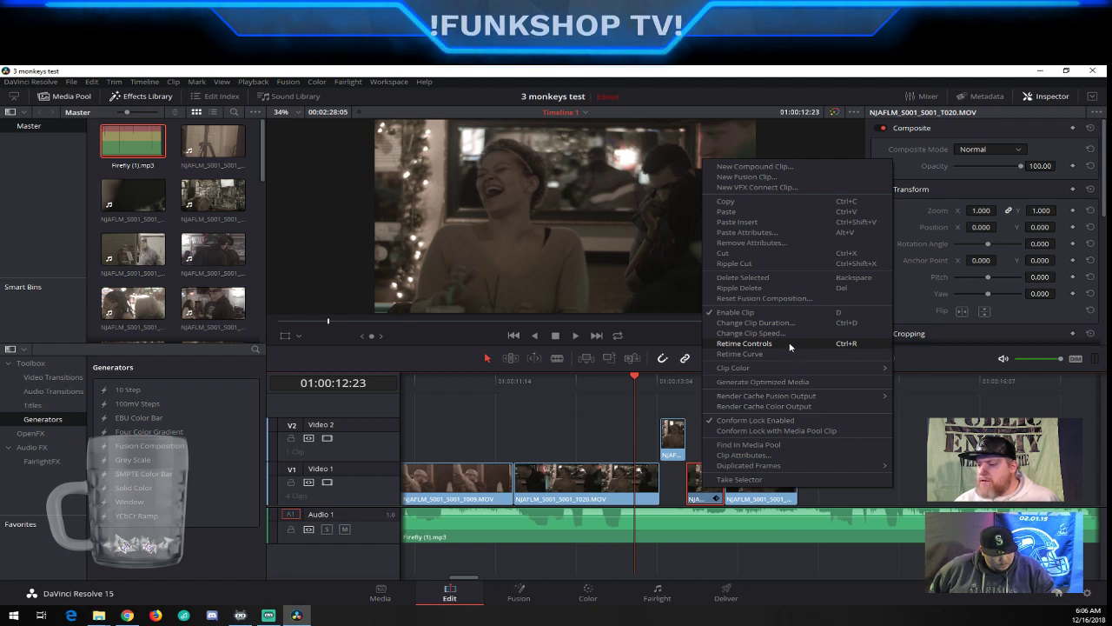
{"action": "left_click", "coordinate": [744, 343]}
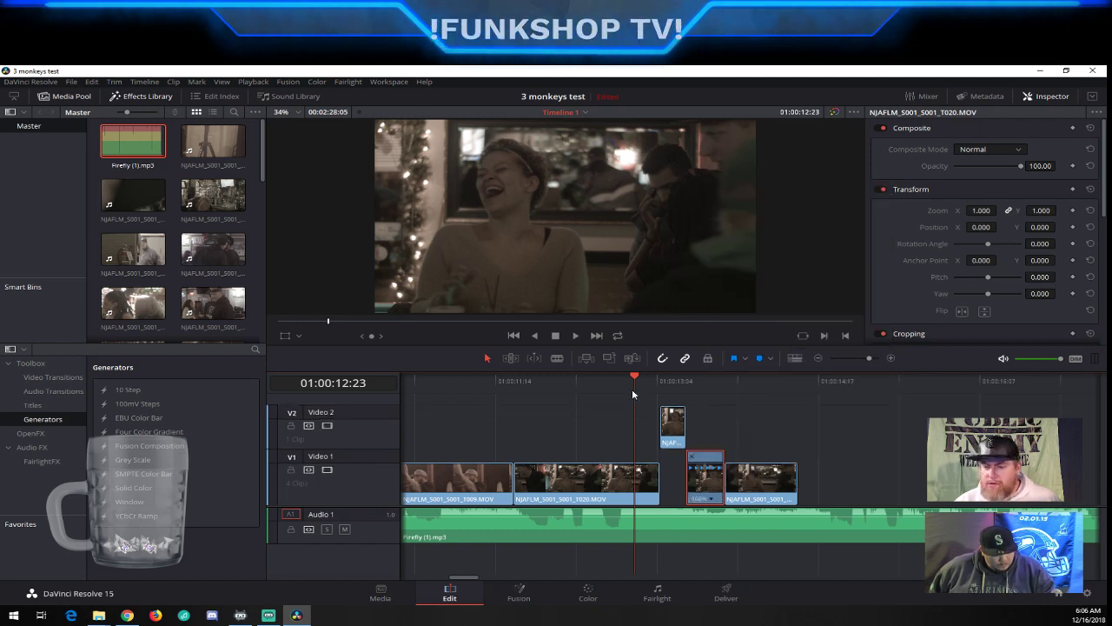
{"action": "double_click", "coordinate": [705, 473]}
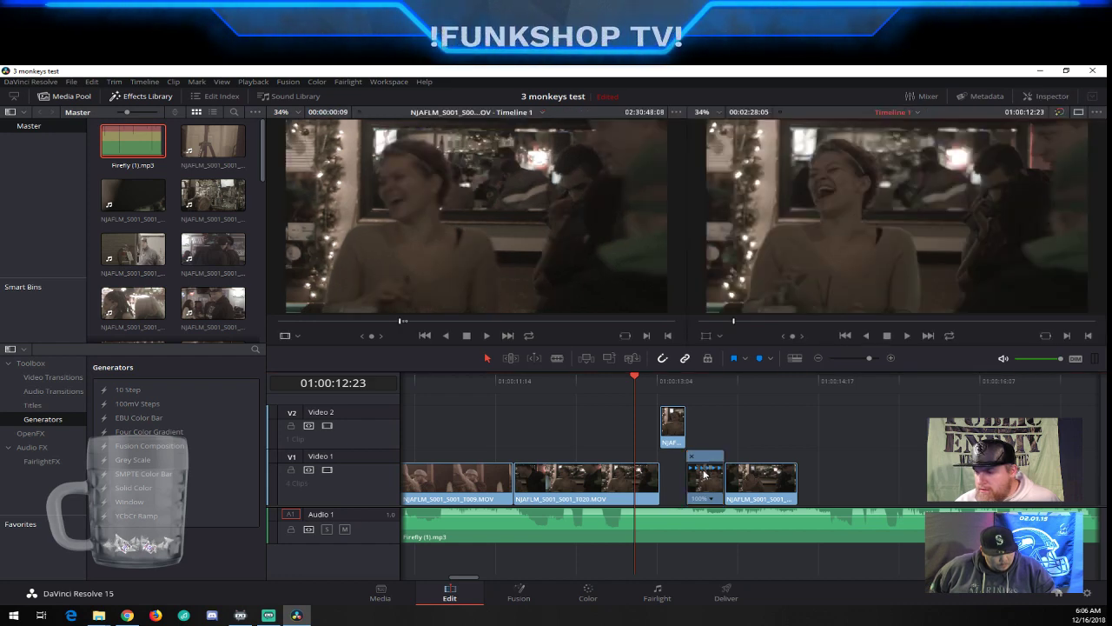
{"action": "right_click", "coordinate": [705, 474]}
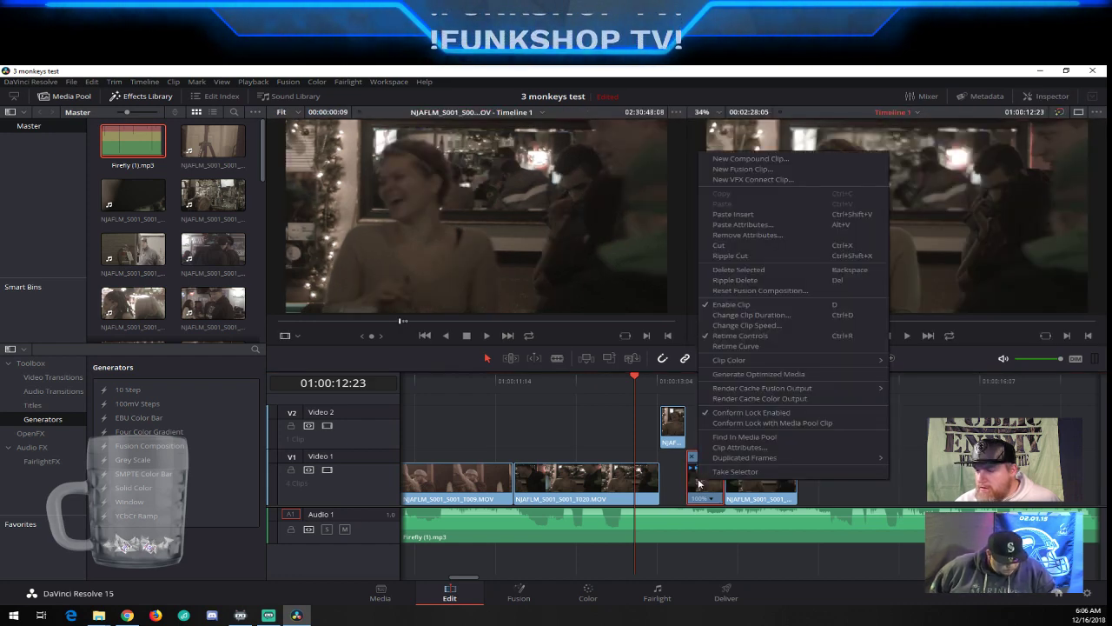
{"action": "left_click", "coordinate": [713, 502]}
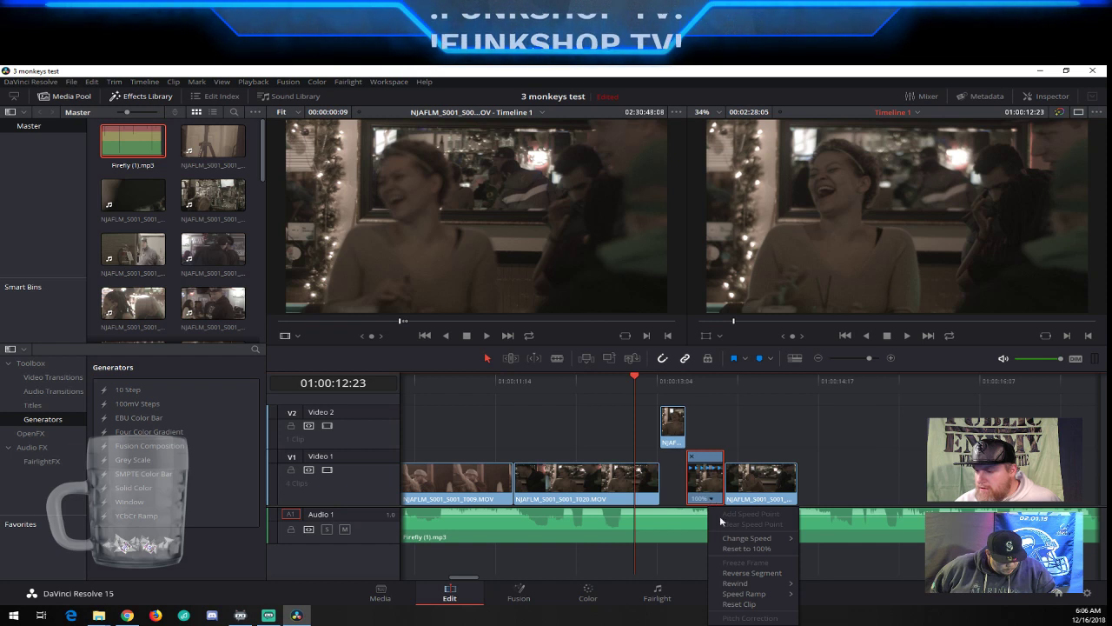
{"action": "mouse_move", "coordinate": [758, 539]}
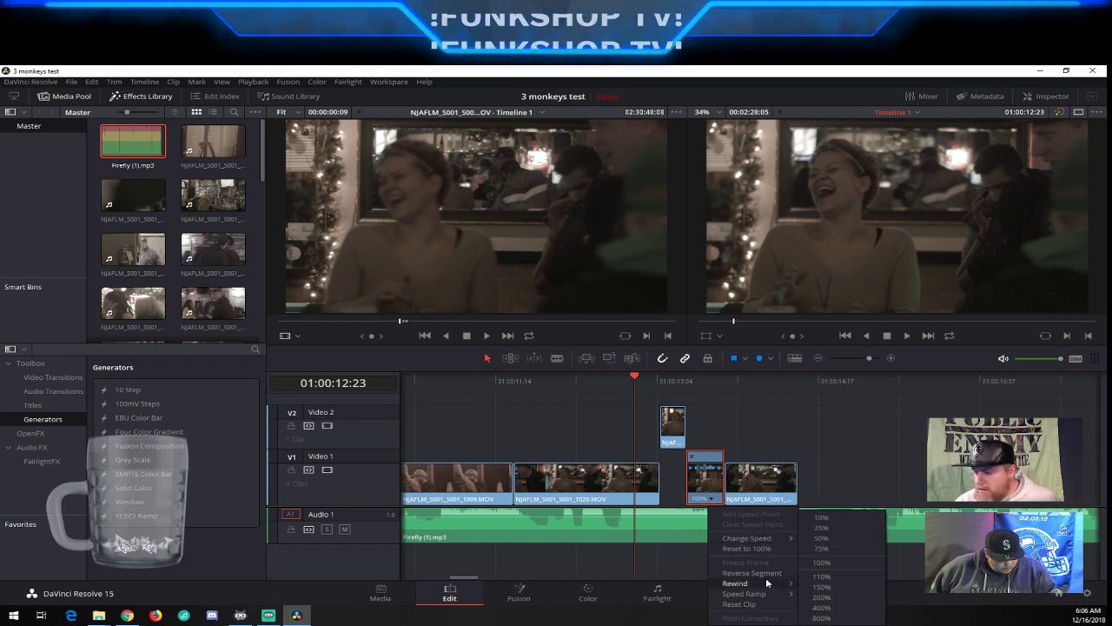
{"action": "mouse_move", "coordinate": [768, 585]}
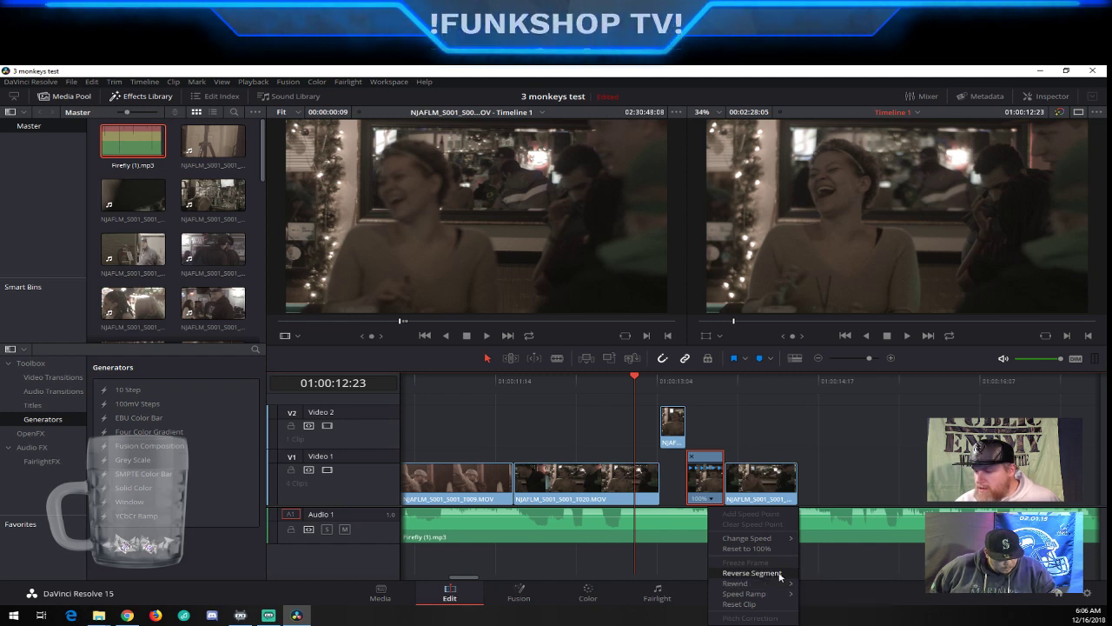
{"action": "left_click", "coordinate": [753, 574]}
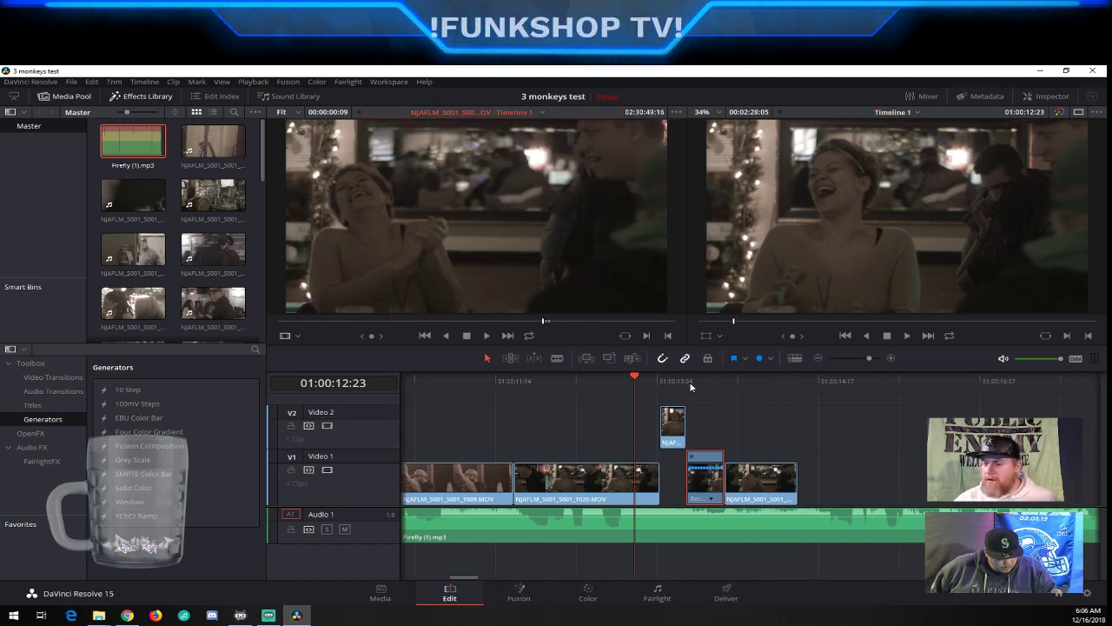
Play back the timeline around the reversed T020 clip several times to check how the motion and cuts flow
{"action": "key", "text": "space"}
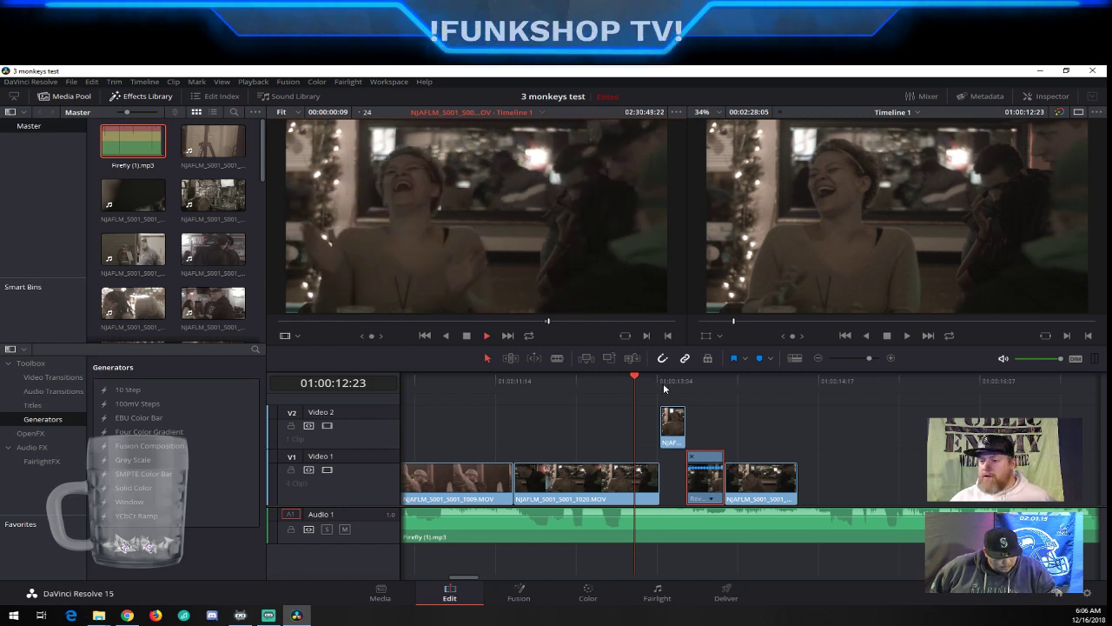
{"action": "key", "text": "space"}
{"action": "left_click", "coordinate": [623, 383]}
{"action": "key", "text": "space"}
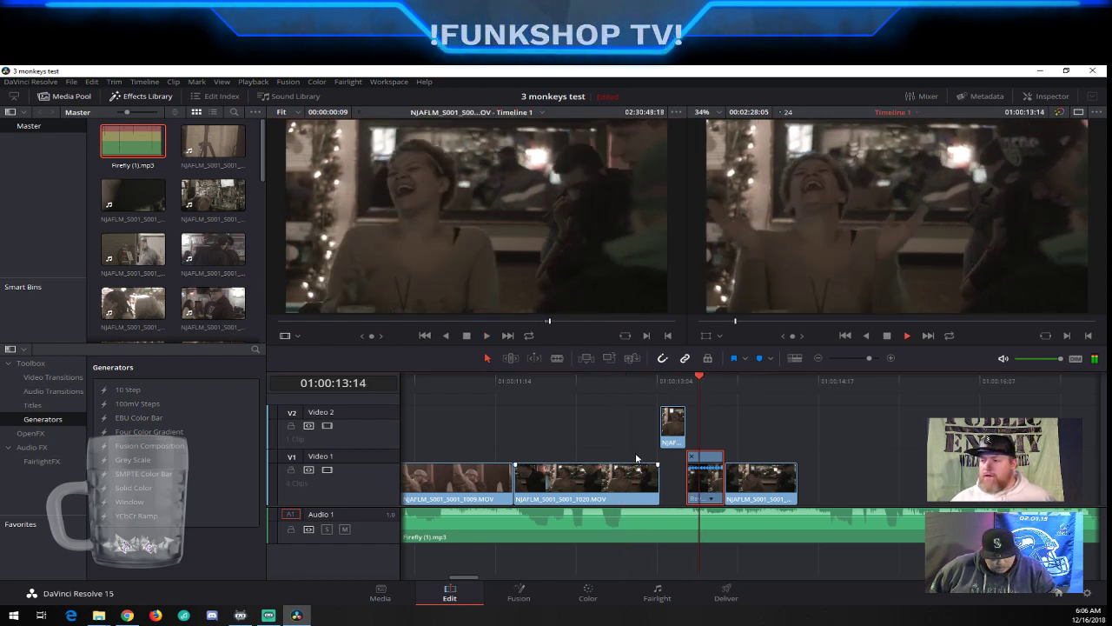
{"action": "key", "text": "space"}
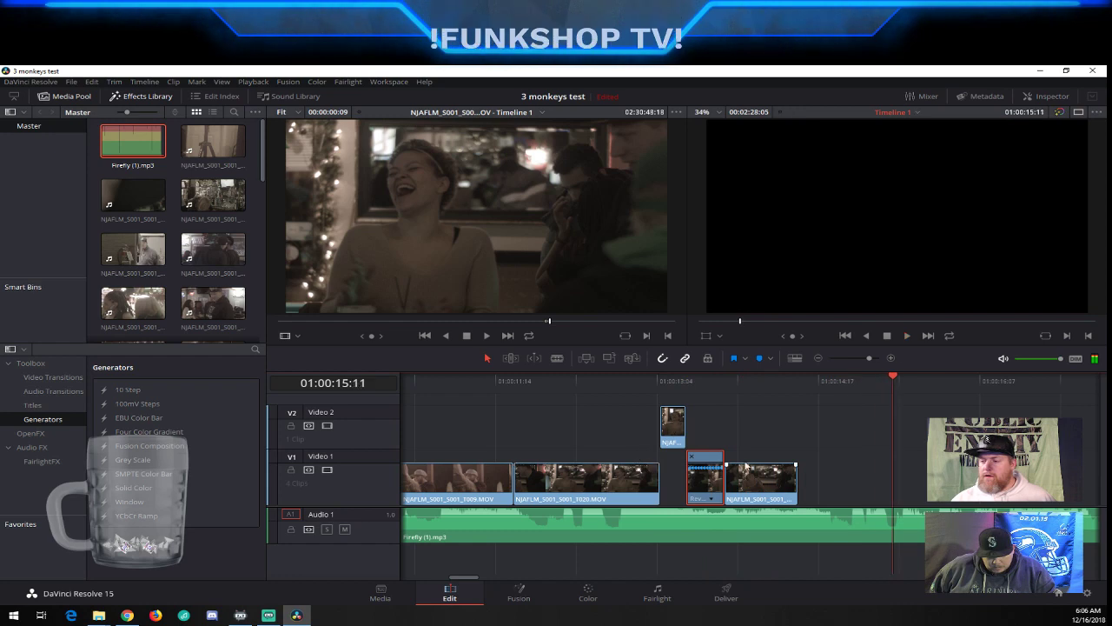
{"action": "left_click", "coordinate": [577, 380]}
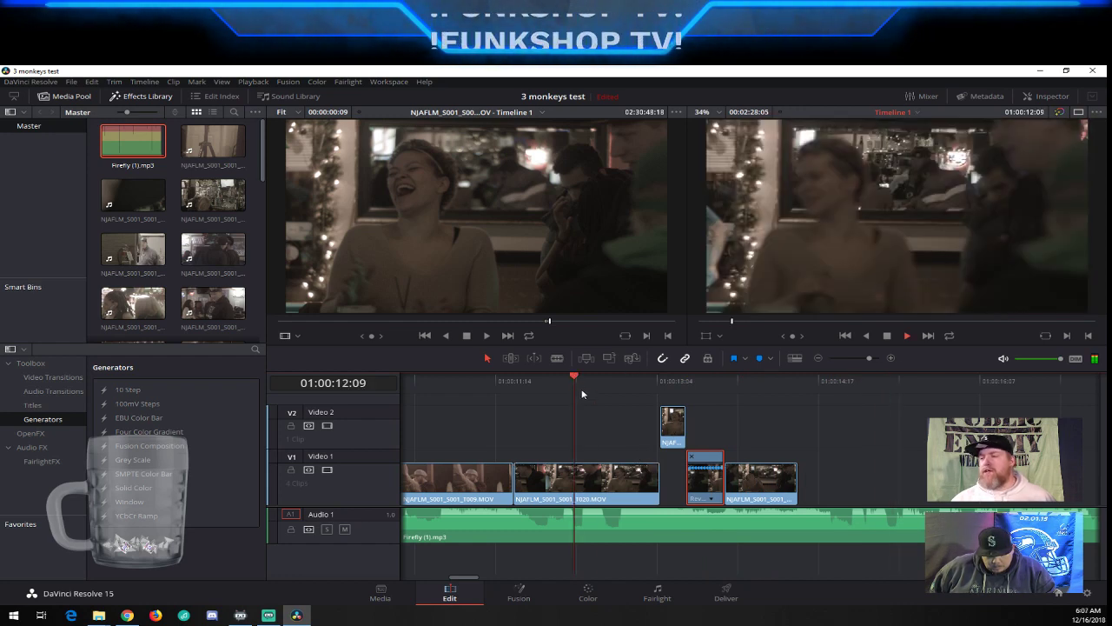
{"action": "key", "text": "space"}
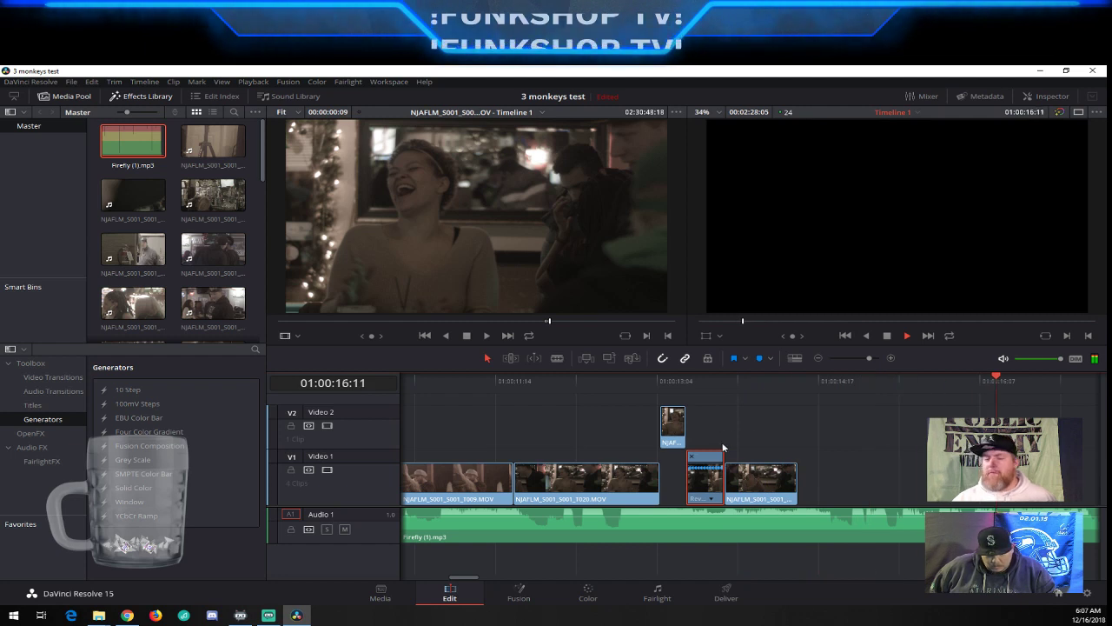
{"action": "key", "text": "space"}
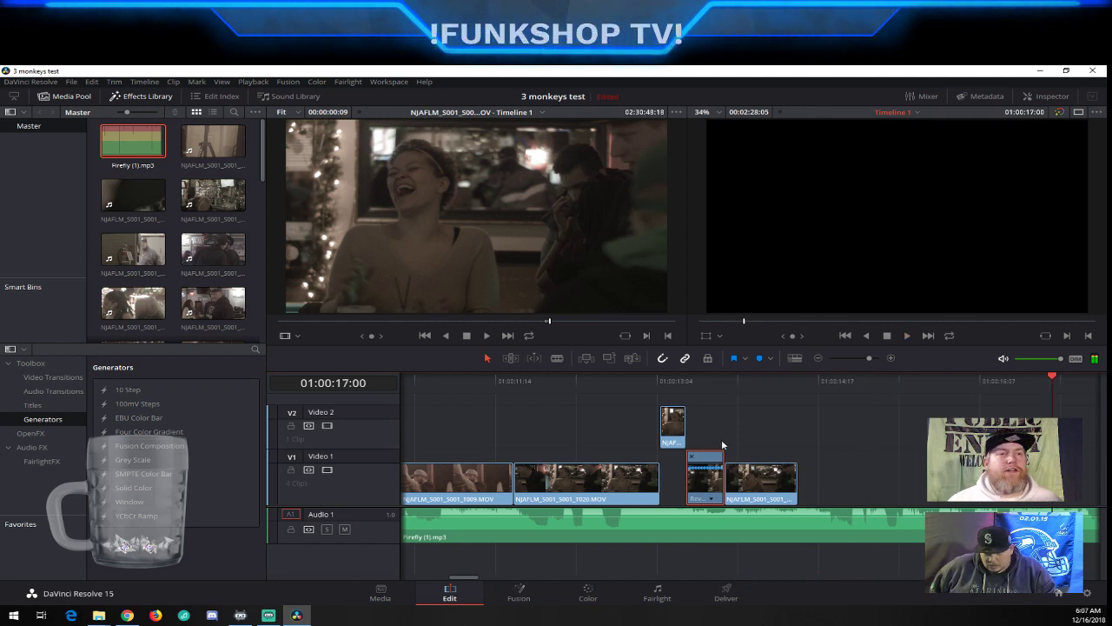
{"action": "left_click", "coordinate": [536, 380]}
{"action": "key", "text": "space"}
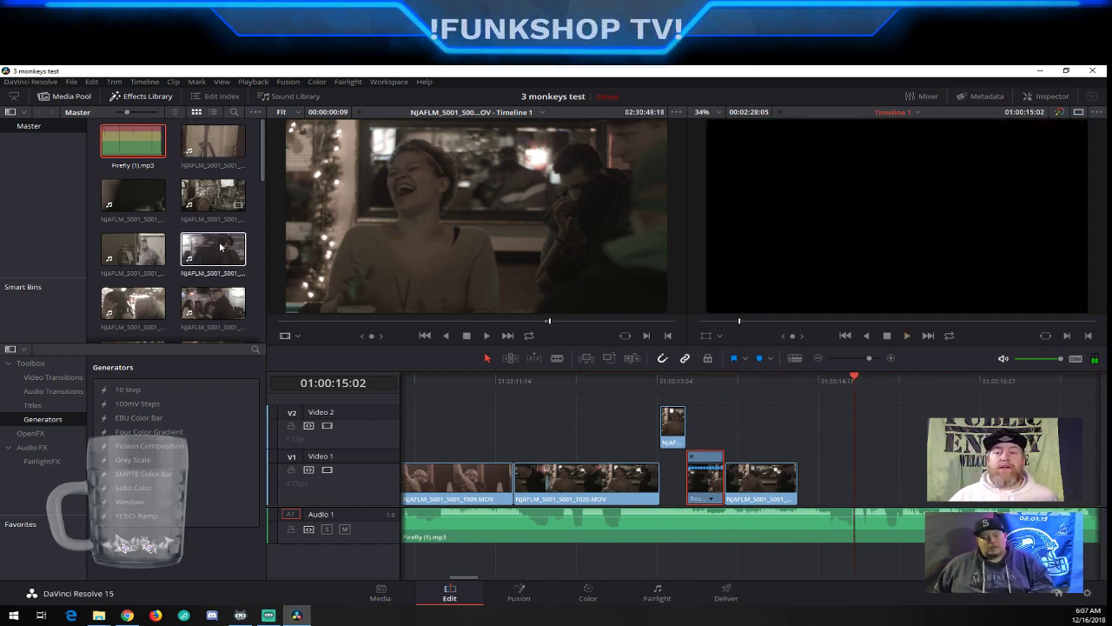
Mark NJAFLM_S001_S001_T007.MOV from 02:20:29:09 to 02:20:31:03 and place only its video directly after the last clip on Video 1
{"action": "left_click", "coordinate": [199, 250]}
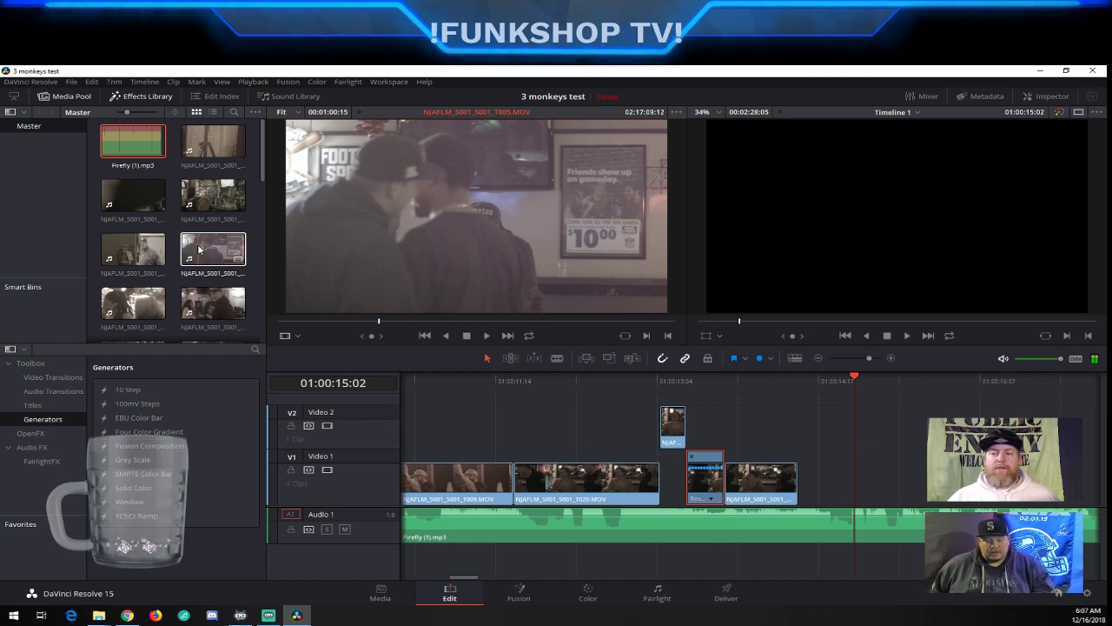
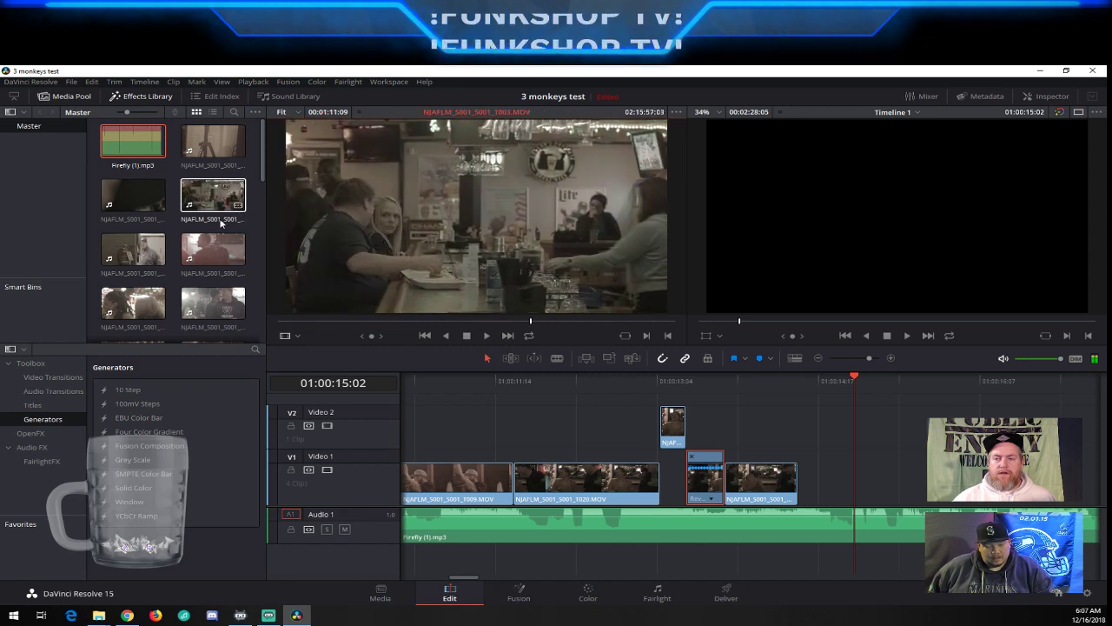
{"action": "scroll", "coordinate": [204, 292], "scroll_direction": "down", "scroll_amount": 1}
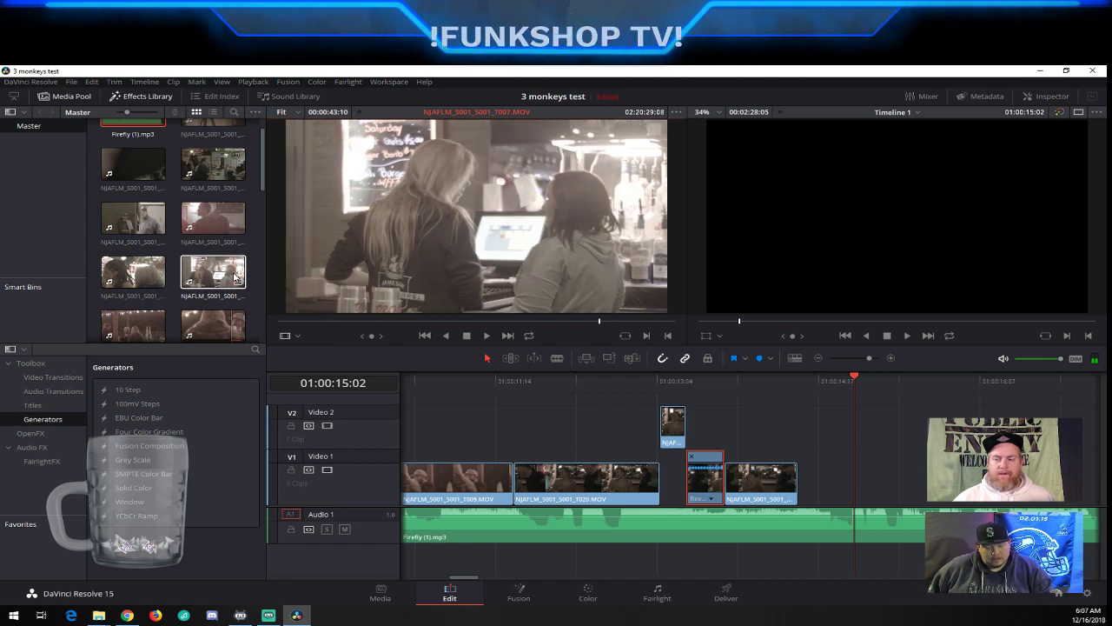
{"action": "left_click", "coordinate": [235, 277]}
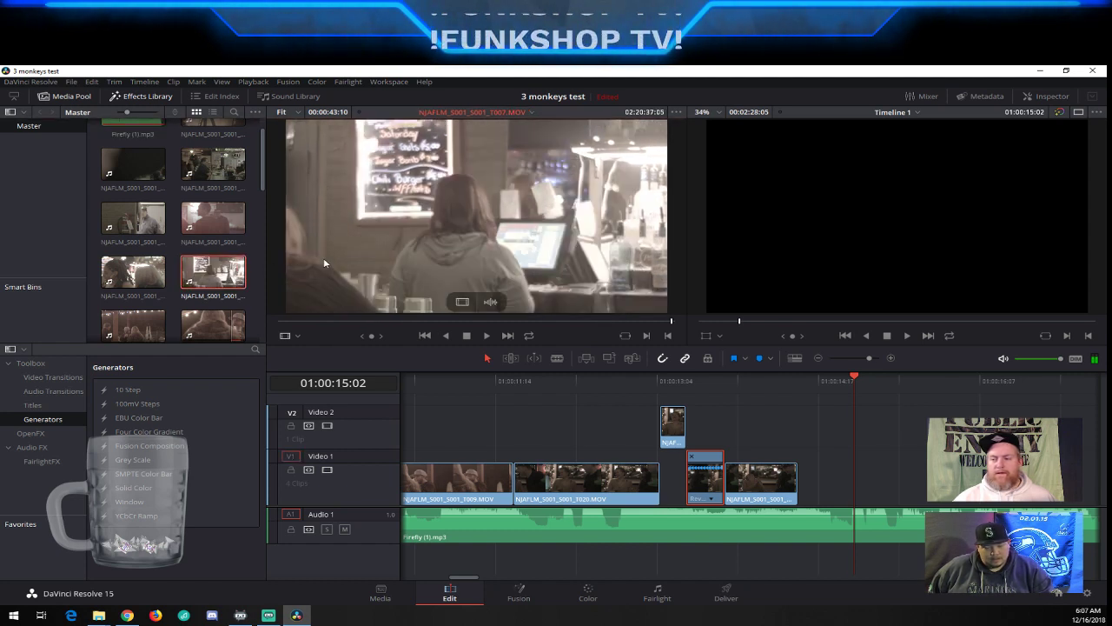
{"action": "left_click_drag", "start_coordinate": [660, 319], "coordinate": [600, 324]}
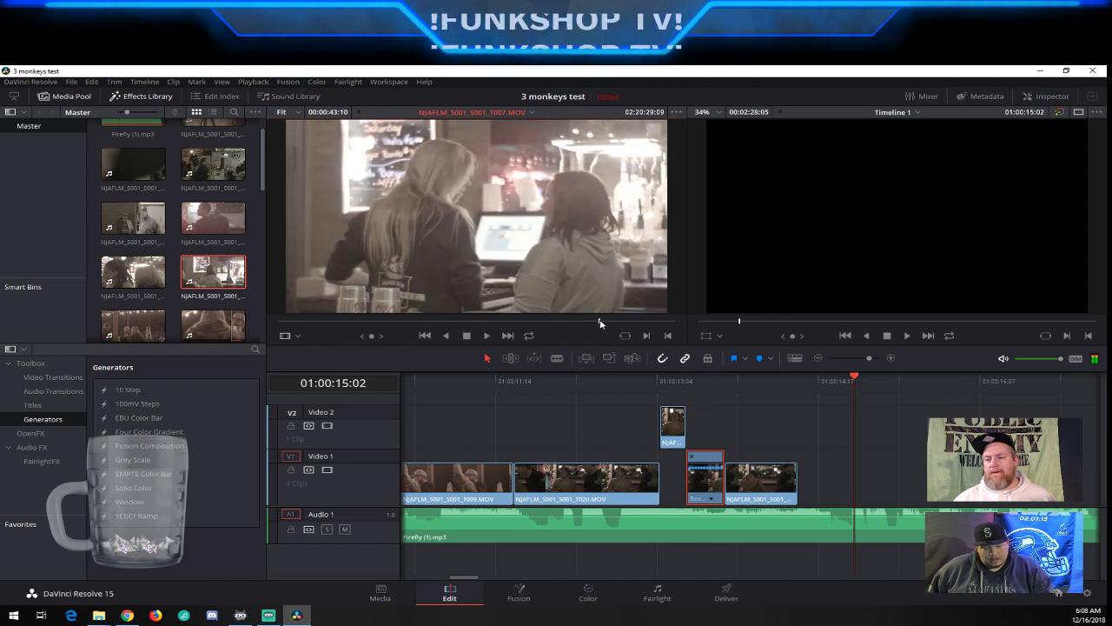
{"action": "key", "text": "space"}
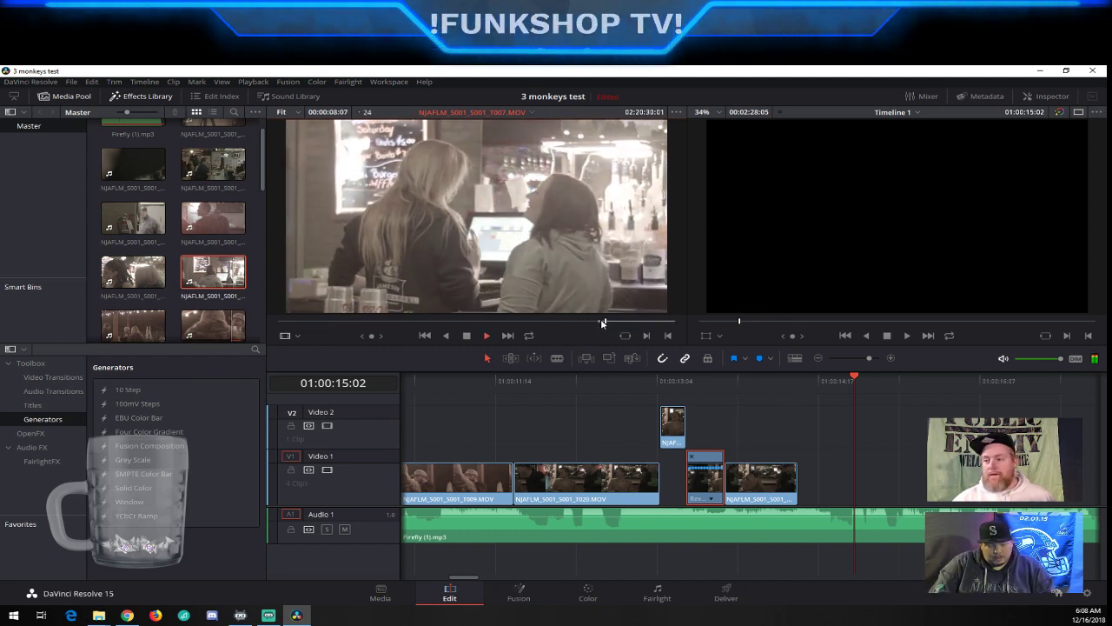
{"action": "key", "text": "space"}
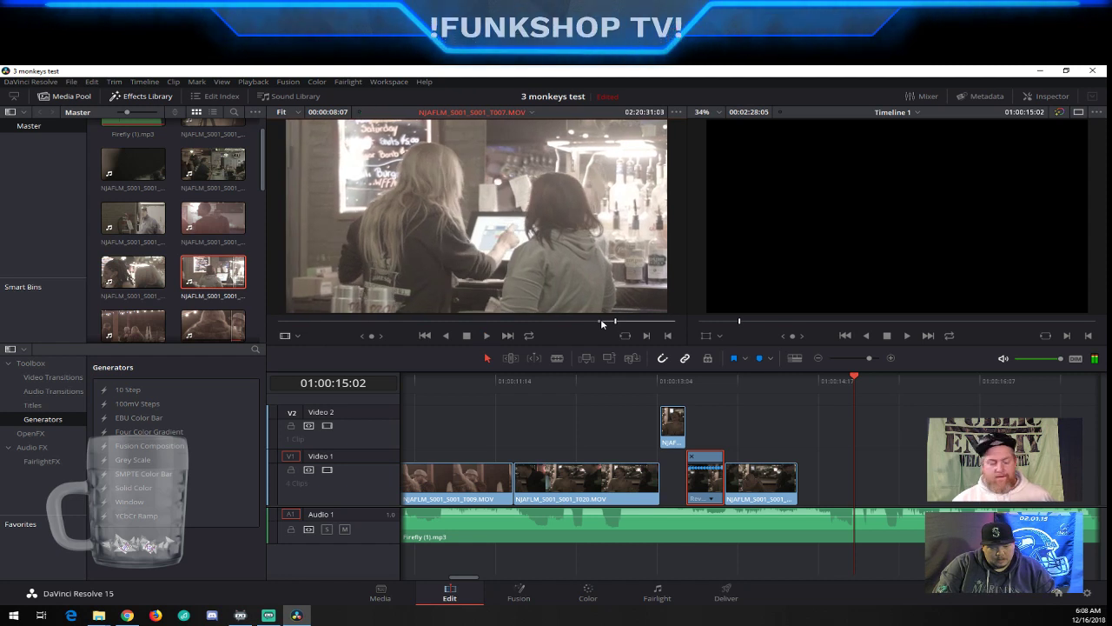
{"action": "left_click_drag", "start_coordinate": [462, 300], "coordinate": [804, 476]}
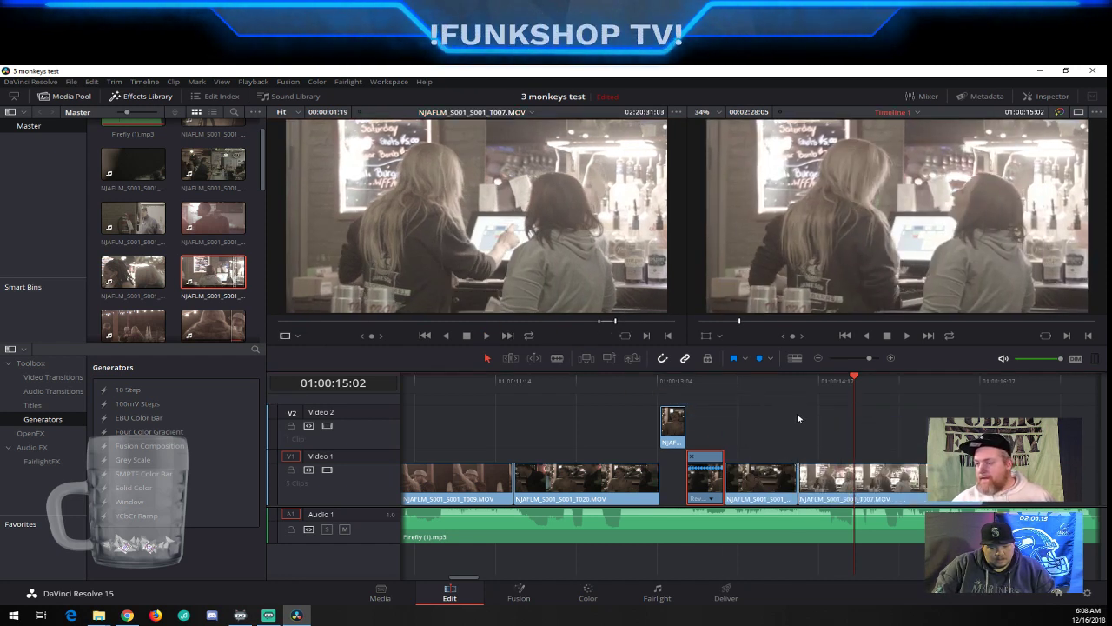
Play through the cut into the T007 clip and trim that clip's end on Video 1 back to 01:00:15:22
{"action": "left_click", "coordinate": [777, 387]}
{"action": "key", "text": "space"}
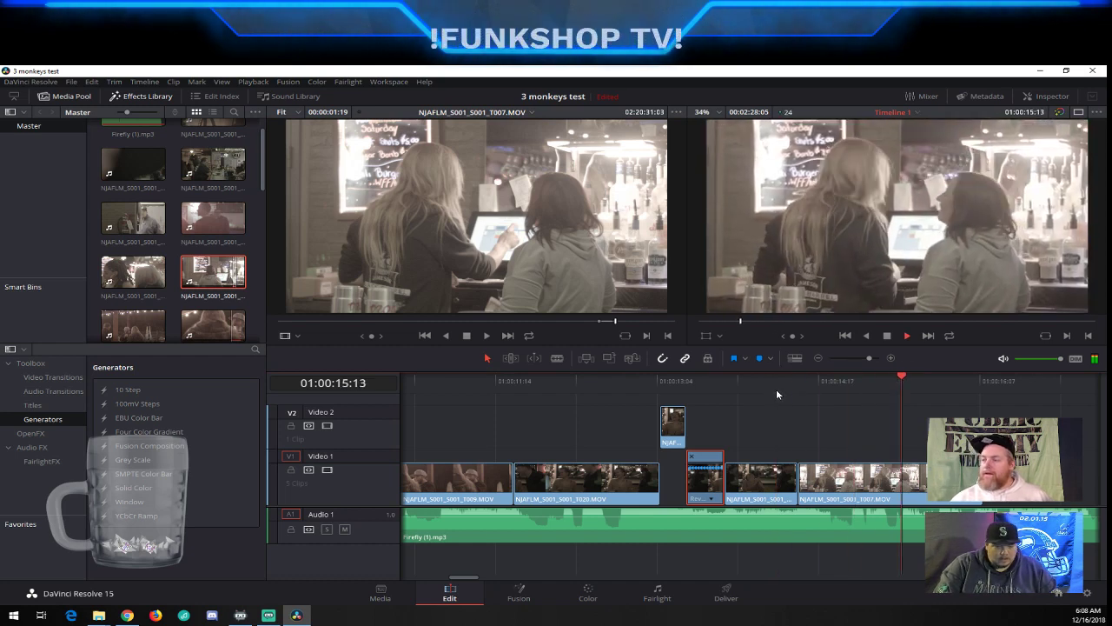
{"action": "left_click", "coordinate": [787, 387]}
{"action": "key", "text": "space"}
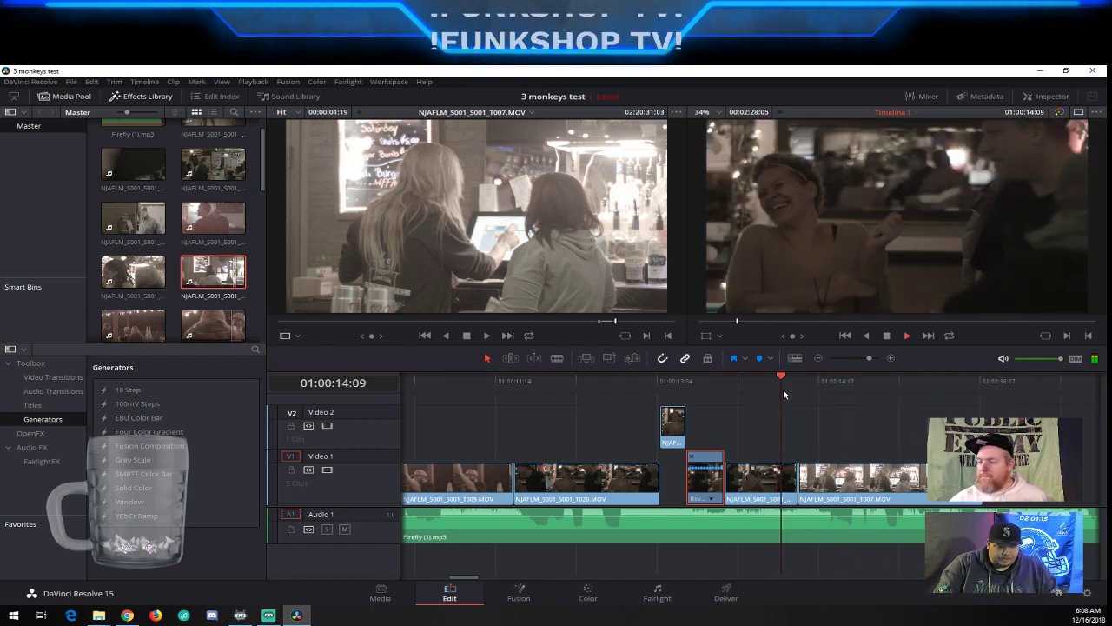
{"action": "key", "text": "space"}
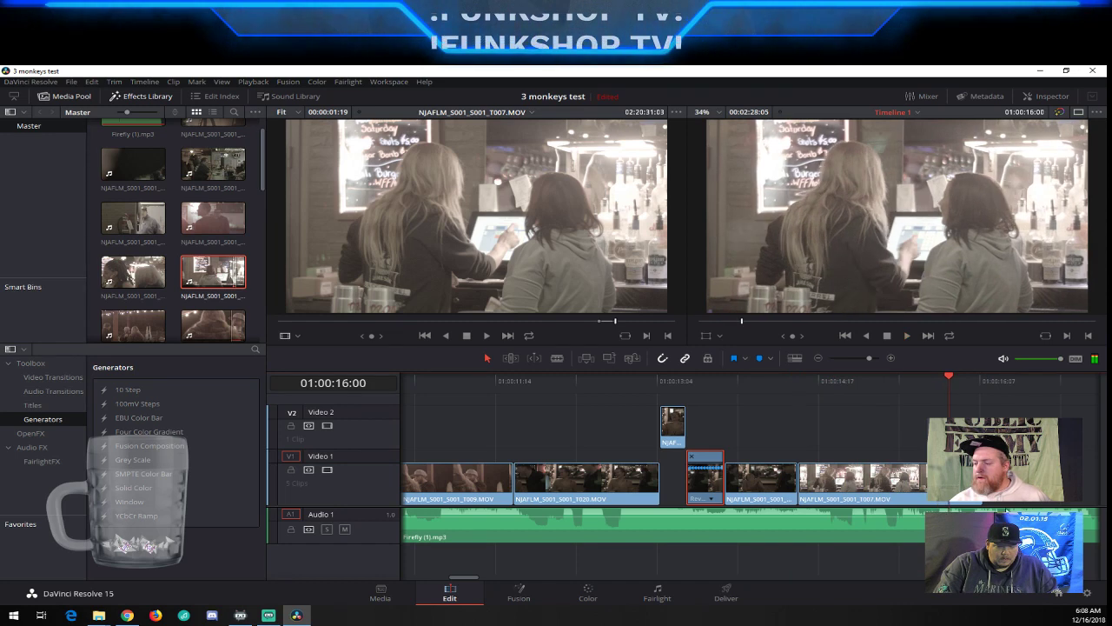
{"action": "left_click_drag", "start_coordinate": [950, 379], "coordinate": [944, 384]}
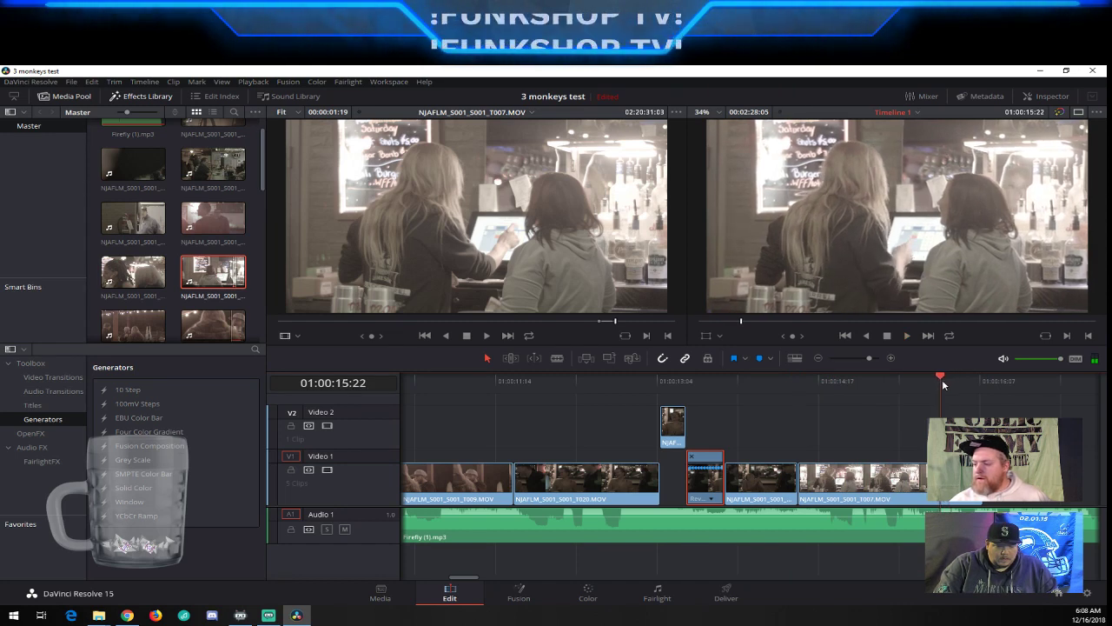
{"action": "left_click_drag", "start_coordinate": [981, 482], "coordinate": [940, 482]}
Open NJAFLM_S001_S001_T011.MOV from the Master bin and scrub through it for a usable drink-making shot
{"action": "scroll", "coordinate": [198, 233], "scroll_direction": "down", "scroll_amount": 1}
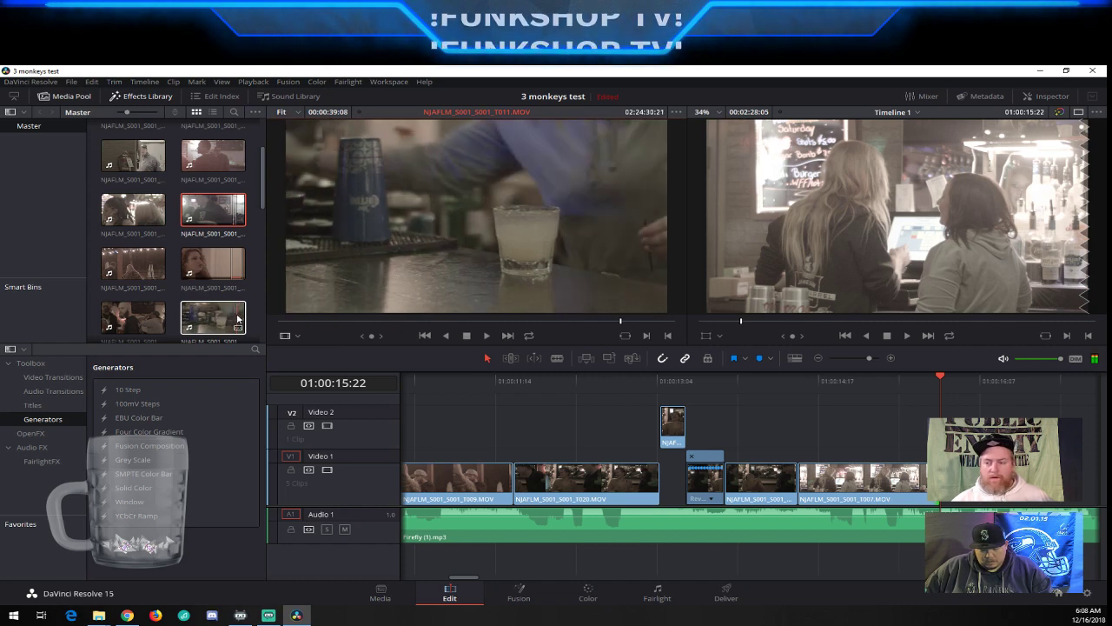
{"action": "left_click", "coordinate": [238, 318]}
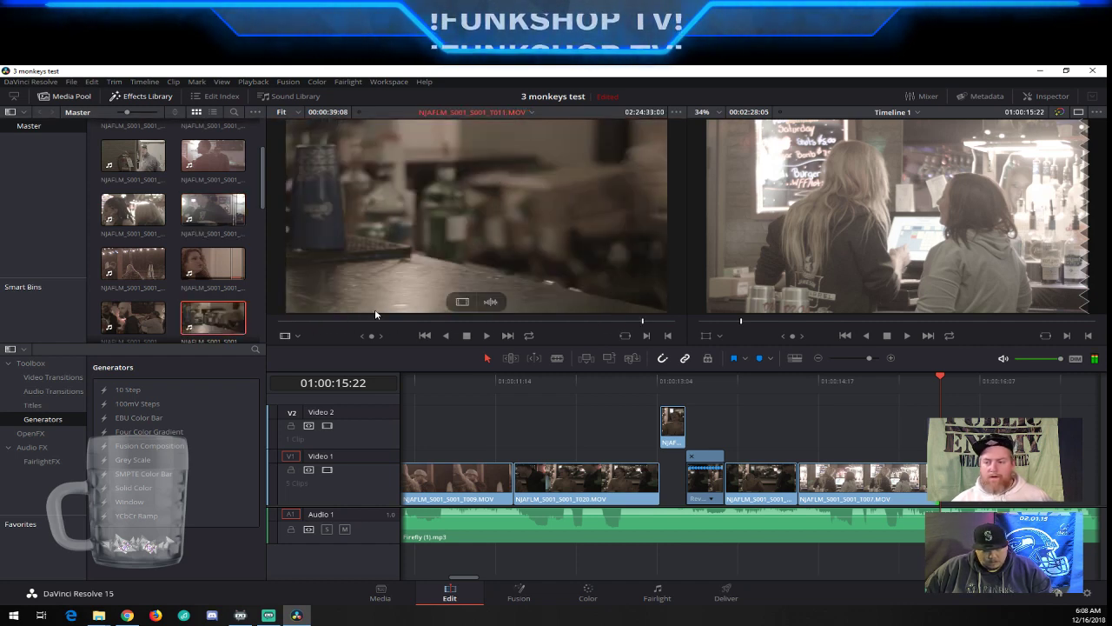
{"action": "left_click_drag", "start_coordinate": [632, 323], "coordinate": [465, 322]}
{"action": "scroll", "coordinate": [213, 252], "scroll_direction": "down", "scroll_amount": 2}
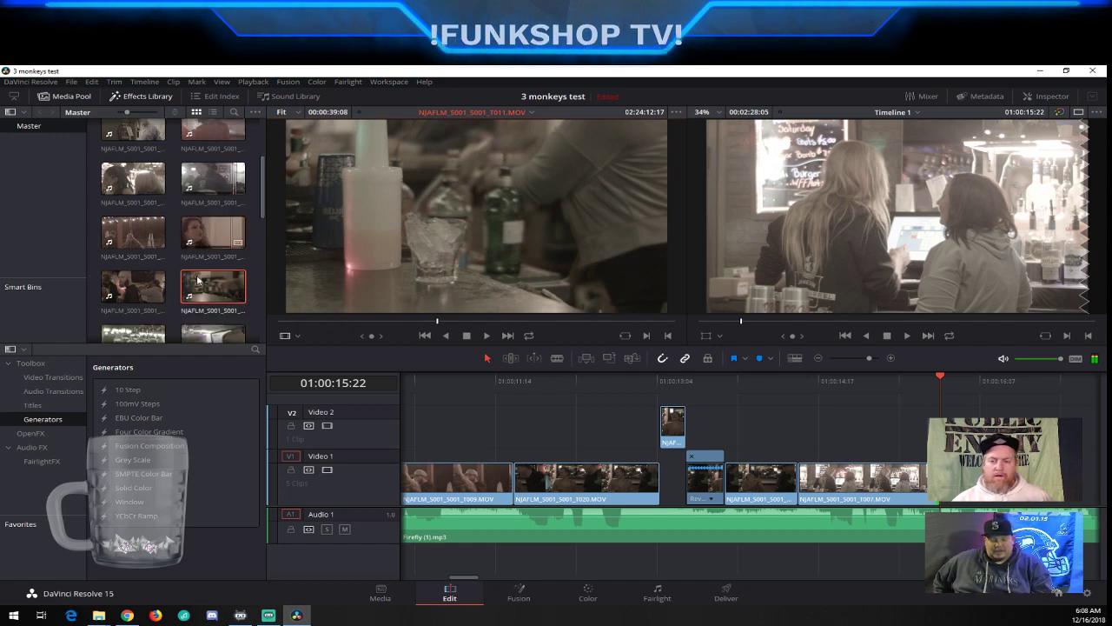
{"action": "scroll", "coordinate": [217, 269], "scroll_direction": "down", "scroll_amount": 1}
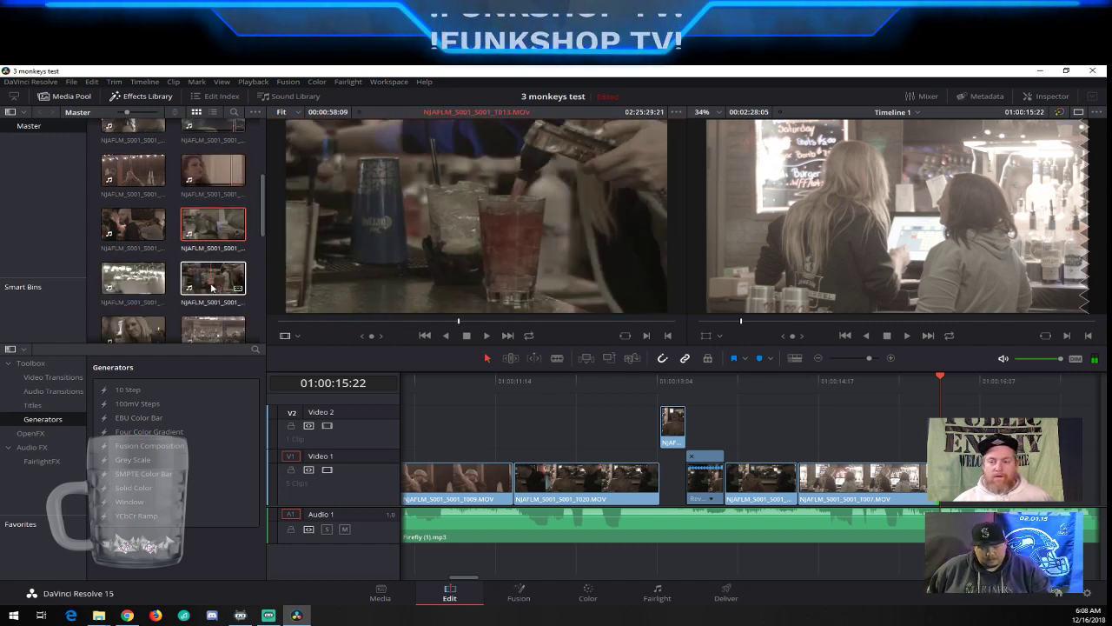
Mark a 00:00:04:14 range ending at 02:25:33:12 in NJAFLM_S001_S001_T013.MOV and place only its video directly after the T007 clip on Video 1
{"action": "left_click", "coordinate": [211, 287]}
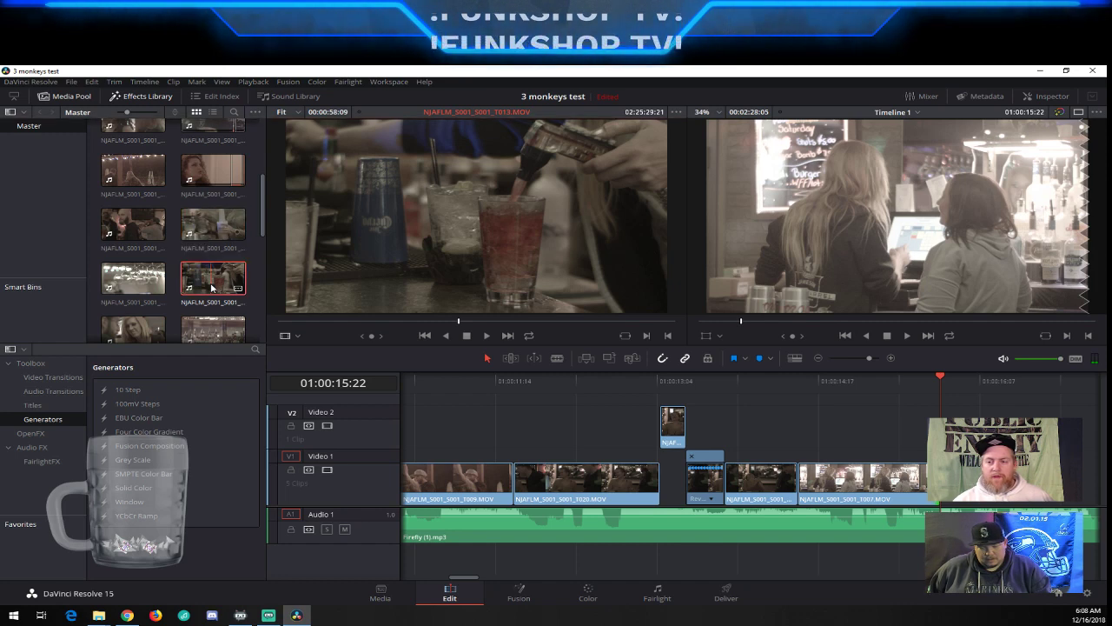
{"action": "left_click_drag", "start_coordinate": [463, 322], "coordinate": [486, 335]}
{"action": "key", "text": "i"}
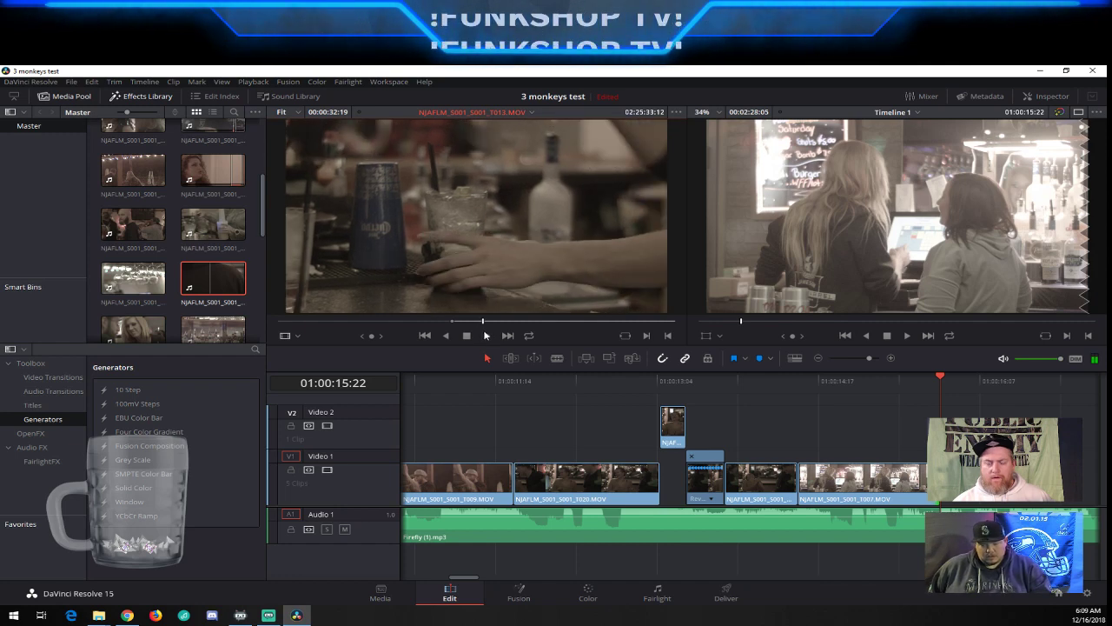
{"action": "key", "text": "o"}
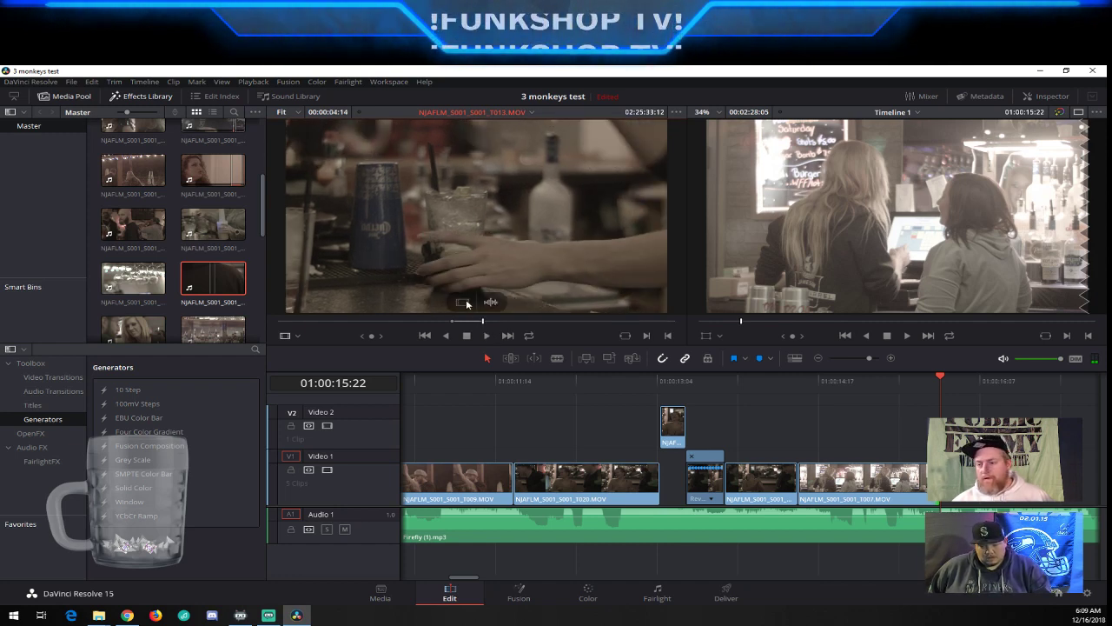
{"action": "left_click_drag", "start_coordinate": [466, 304], "coordinate": [943, 482]}
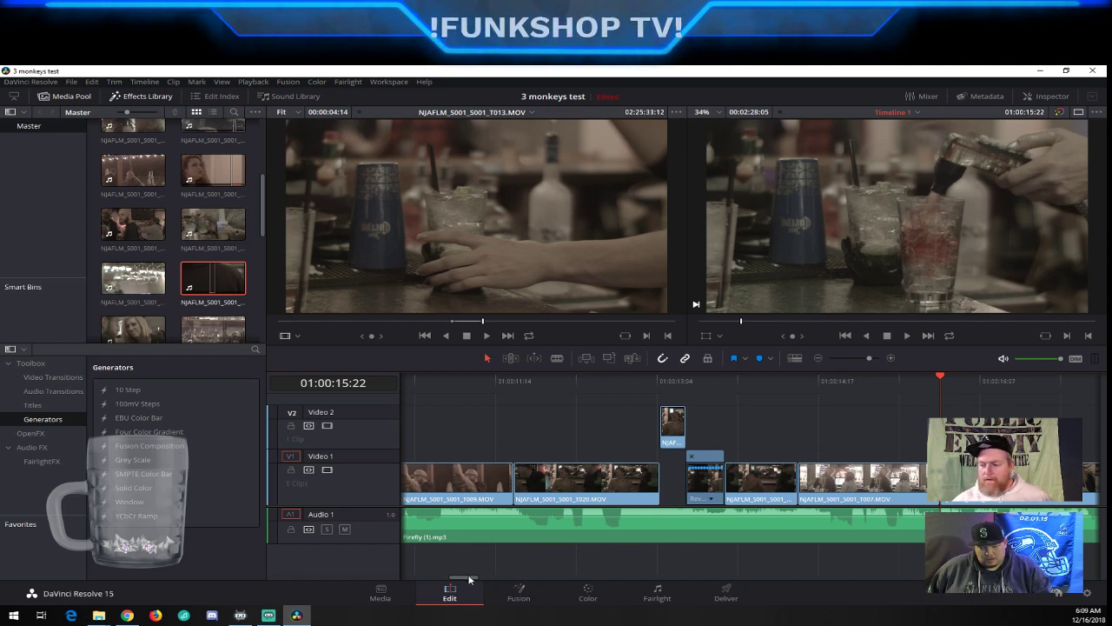
Play back the T013 clip on the timeline several times from its start at 01:00:15:22 to judge where to cut it
{"action": "left_click_drag", "start_coordinate": [470, 580], "coordinate": [491, 582]}
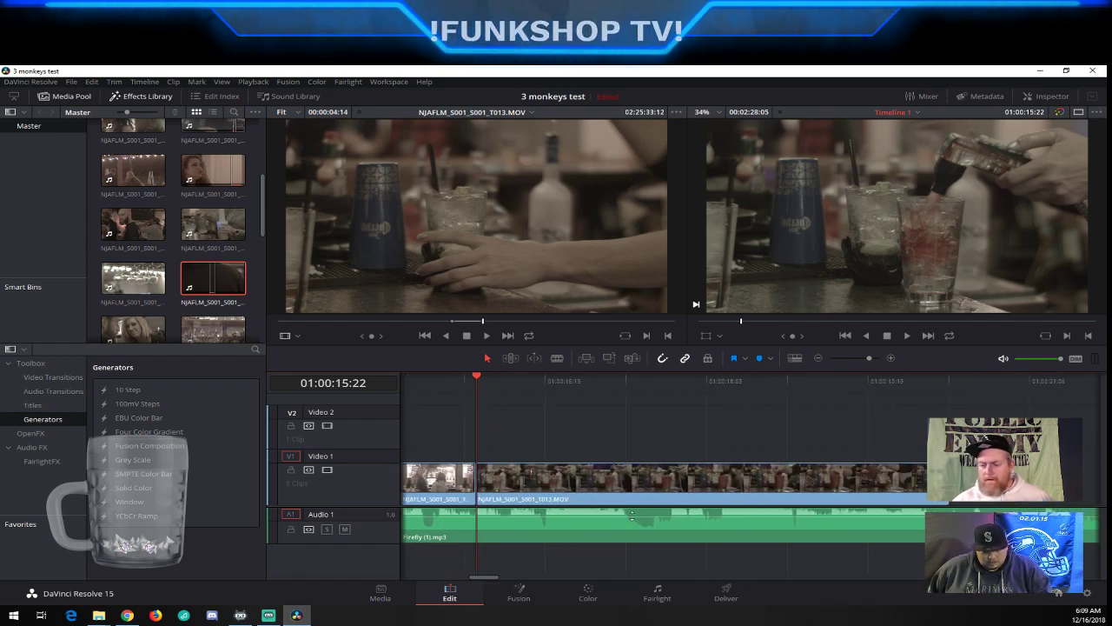
{"action": "key", "text": "space"}
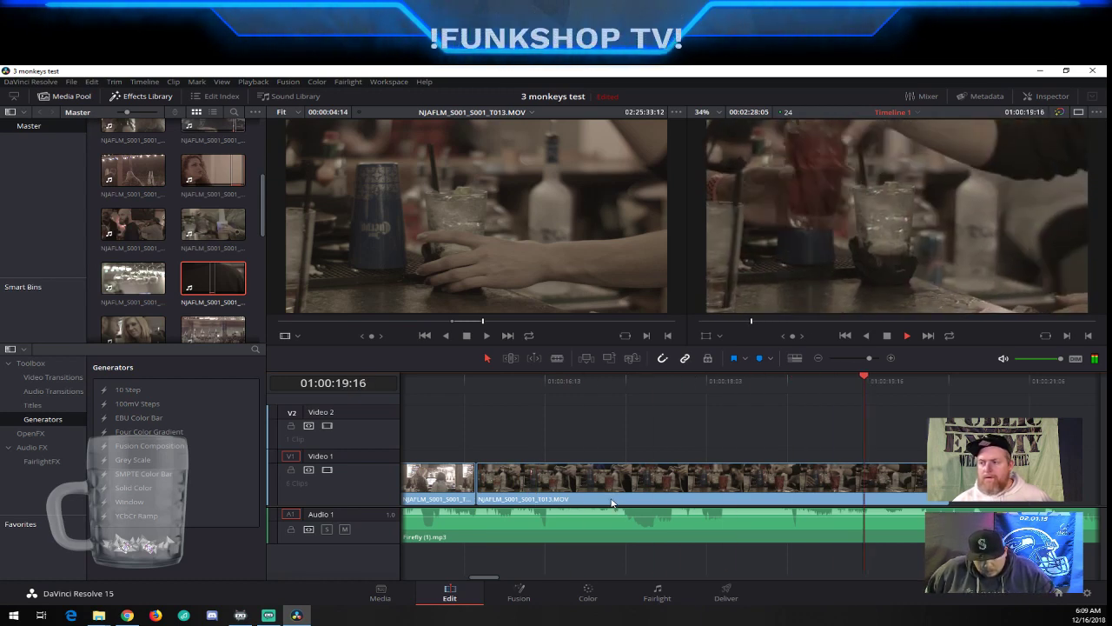
{"action": "key", "text": "space"}
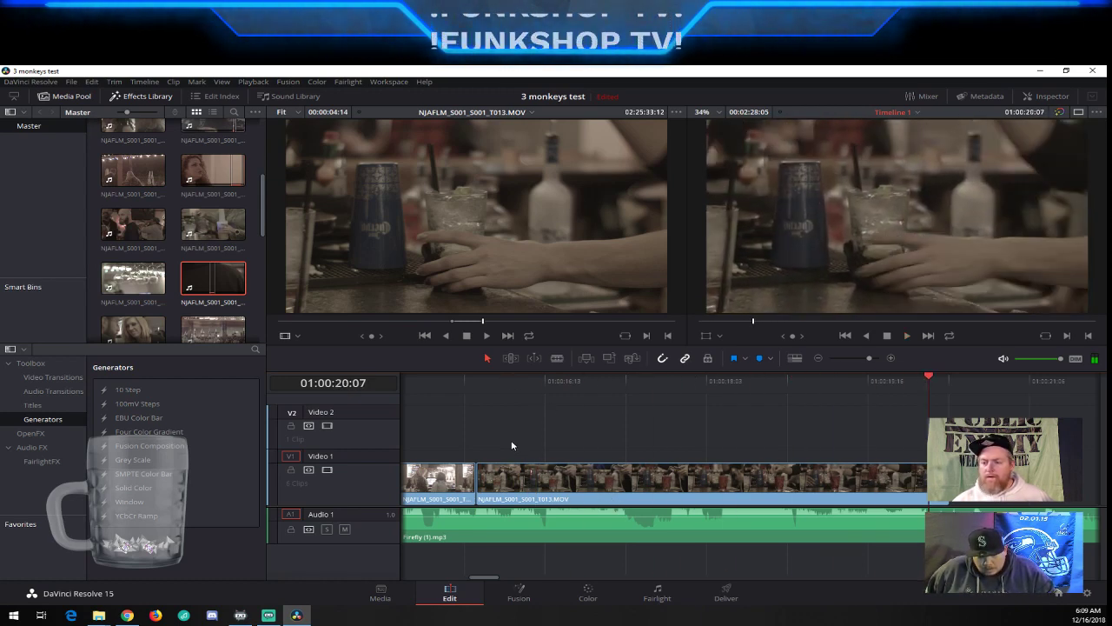
{"action": "left_click", "coordinate": [481, 388]}
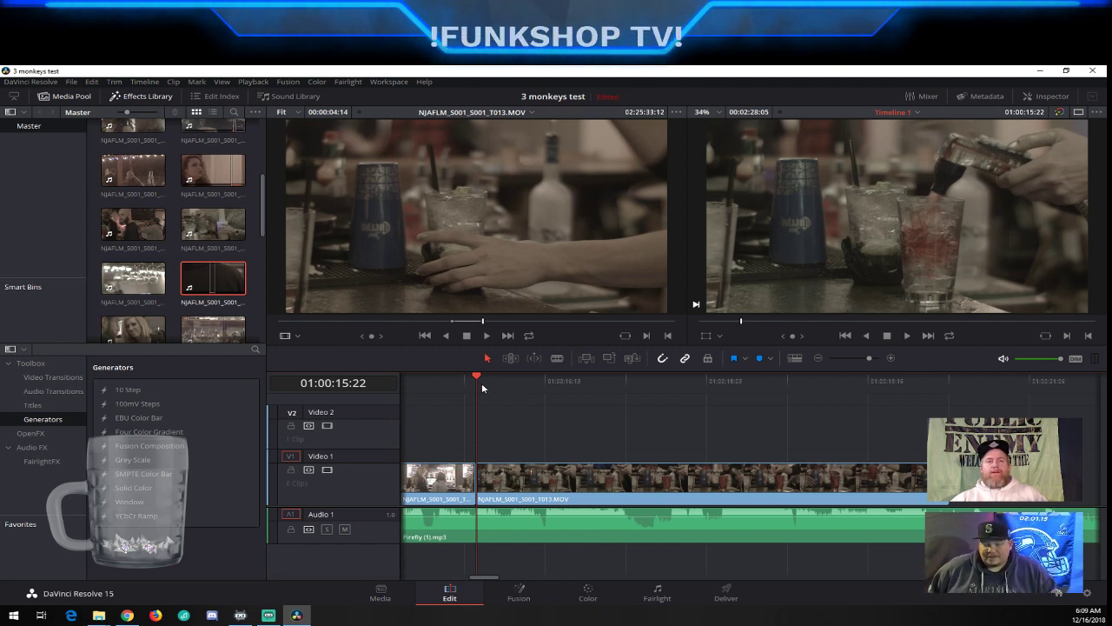
{"action": "key", "text": "space"}
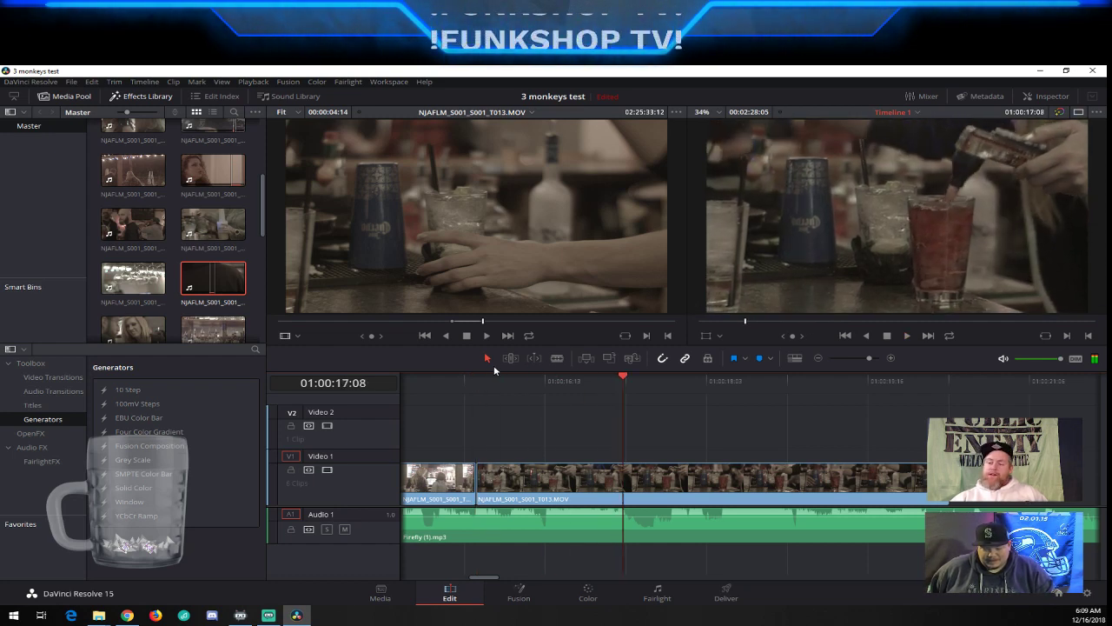
{"action": "left_click_drag", "start_coordinate": [495, 378], "coordinate": [482, 382]}
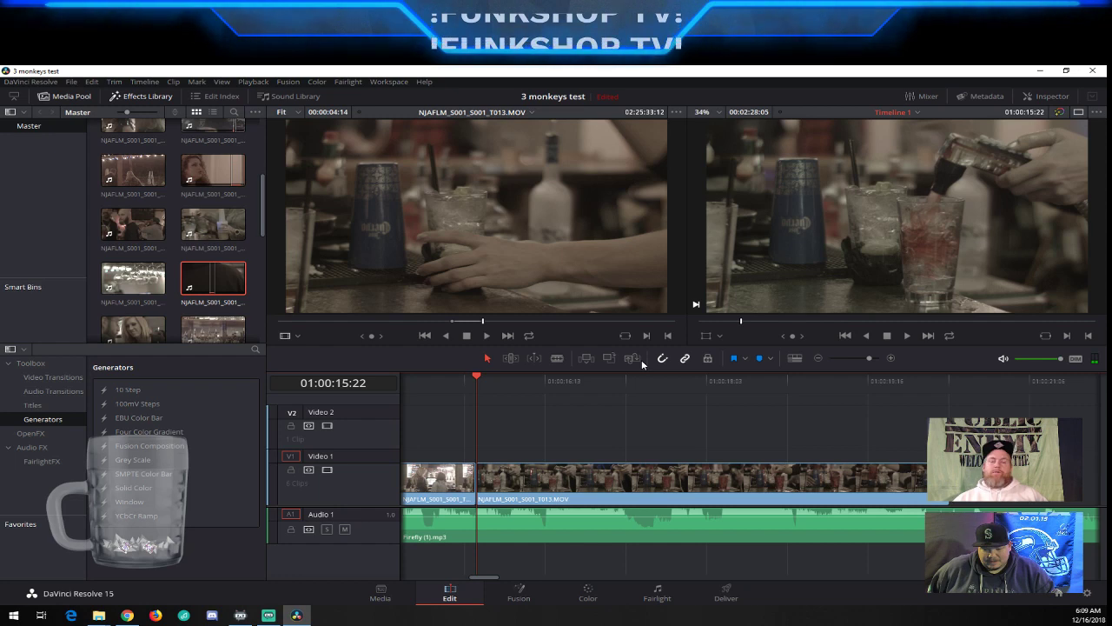
{"action": "key", "text": "space"}
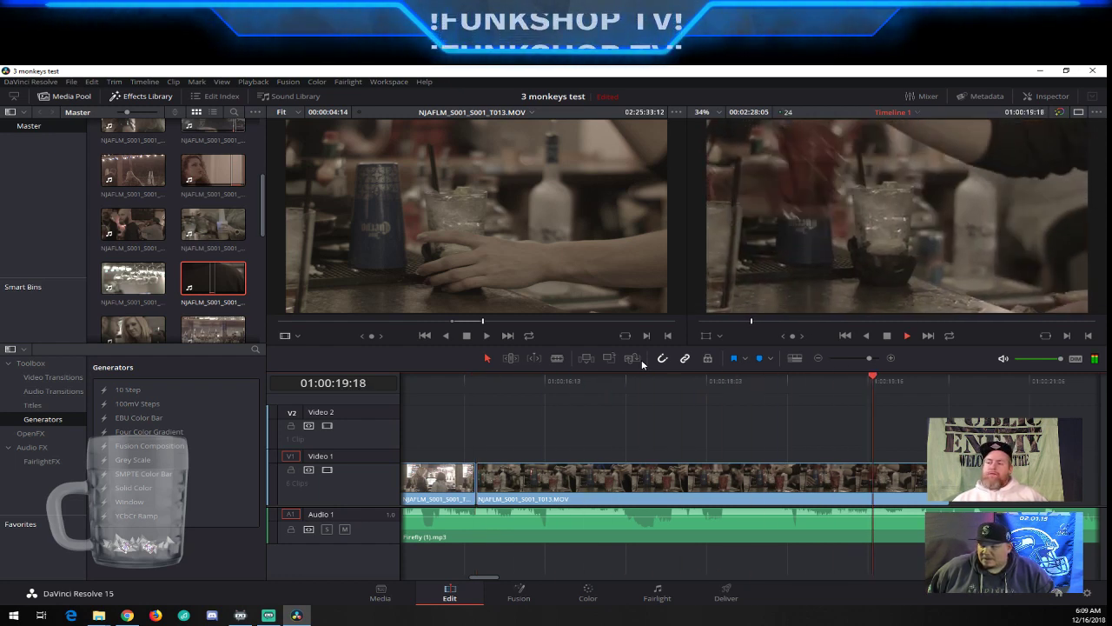
{"action": "key", "text": "space"}
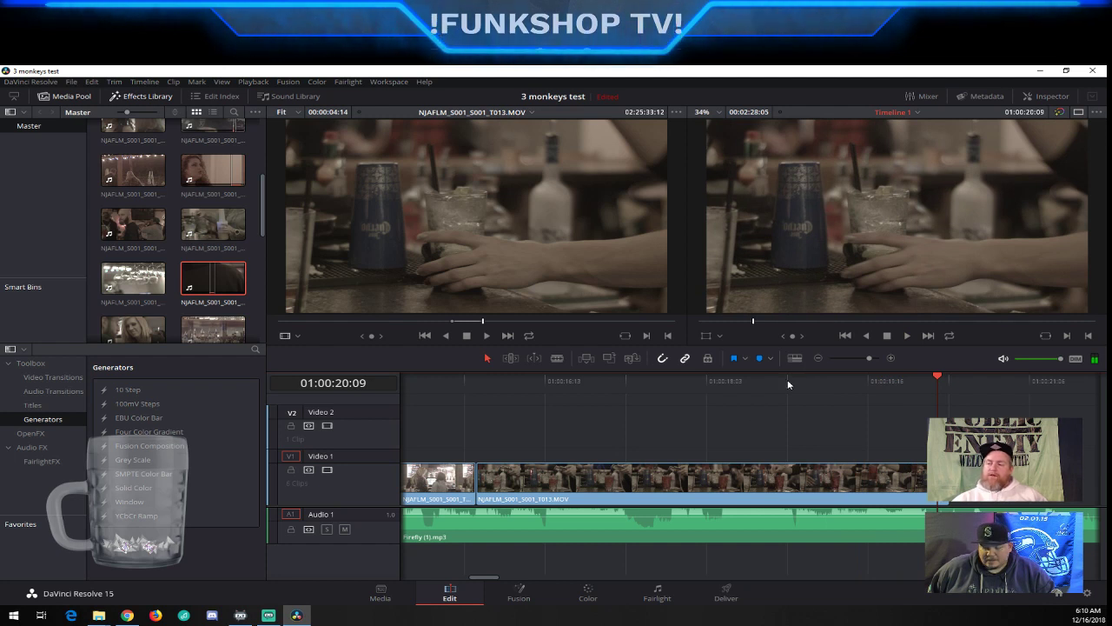
Trim the start of the T013 clip on Video 1 to 01:00:17:09 and move the clip back against the T007 clip
{"action": "left_click_drag", "start_coordinate": [789, 384], "coordinate": [630, 386]}
{"action": "key", "text": "ctrl+b"}
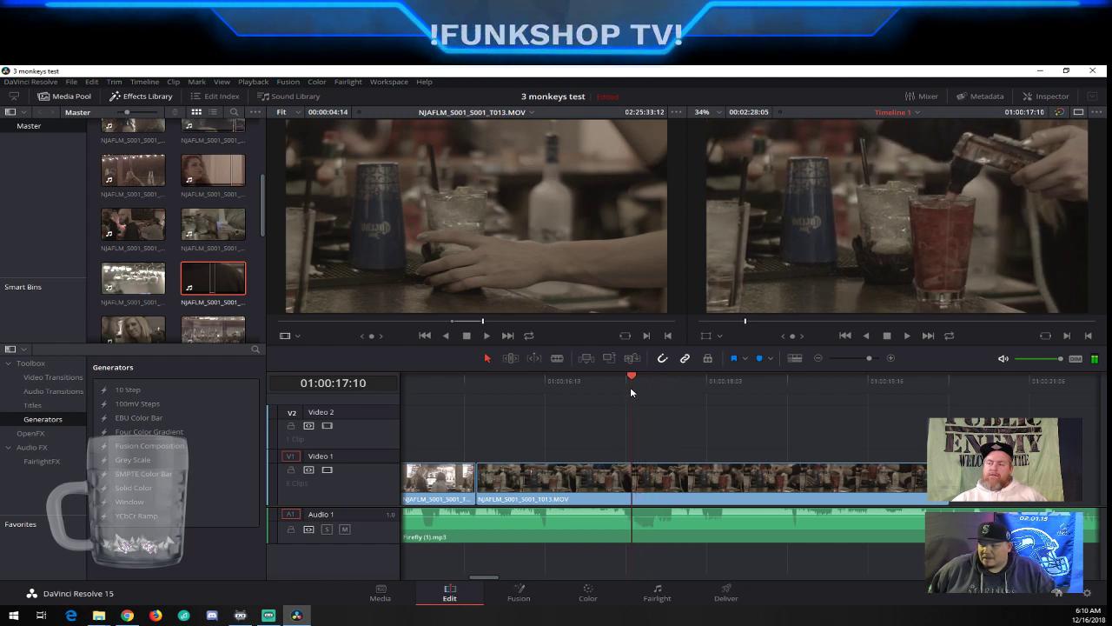
{"action": "key", "text": "Left"}
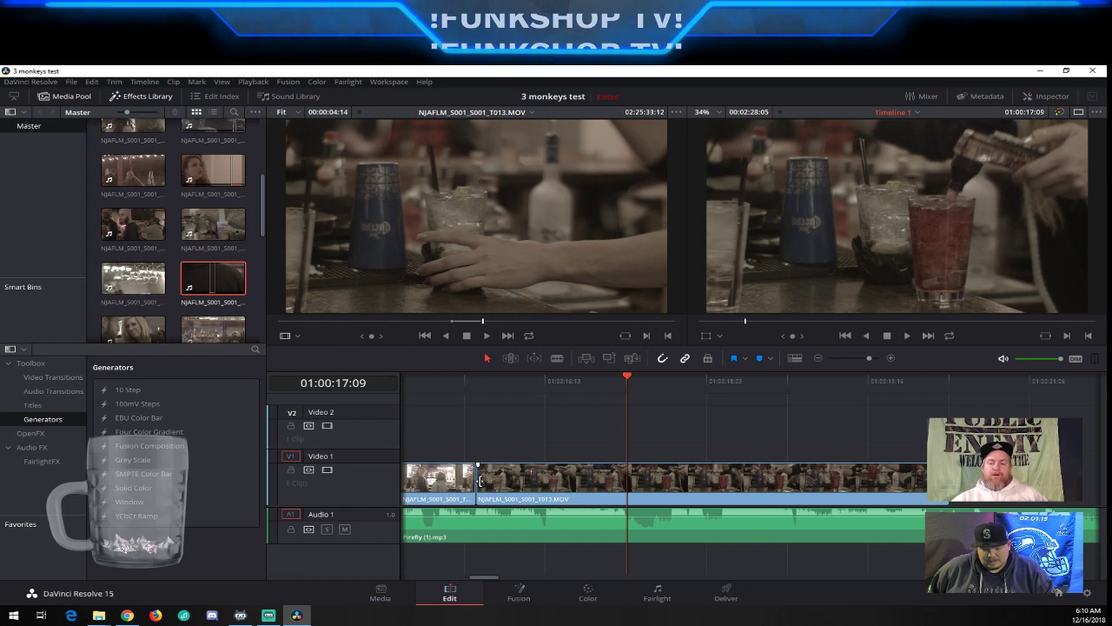
{"action": "left_click_drag", "start_coordinate": [479, 480], "coordinate": [632, 488]}
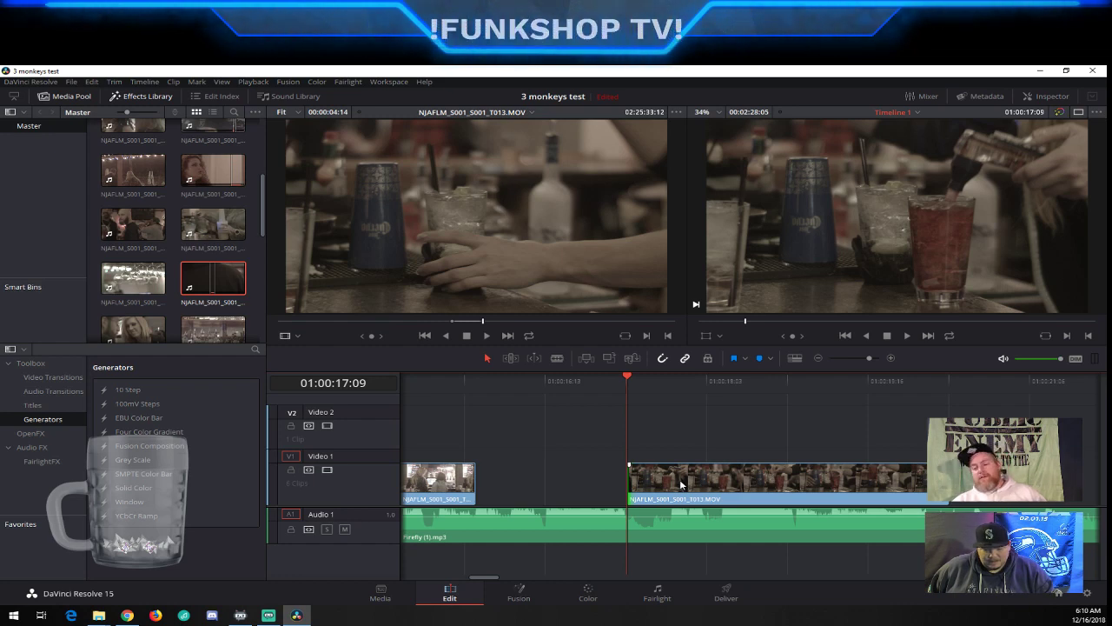
{"action": "left_click_drag", "start_coordinate": [682, 485], "coordinate": [525, 491]}
Play through the cut into the T013 clip and trim that clip's end on Video 1 back to 01:00:18:07
{"action": "left_click", "coordinate": [439, 380]}
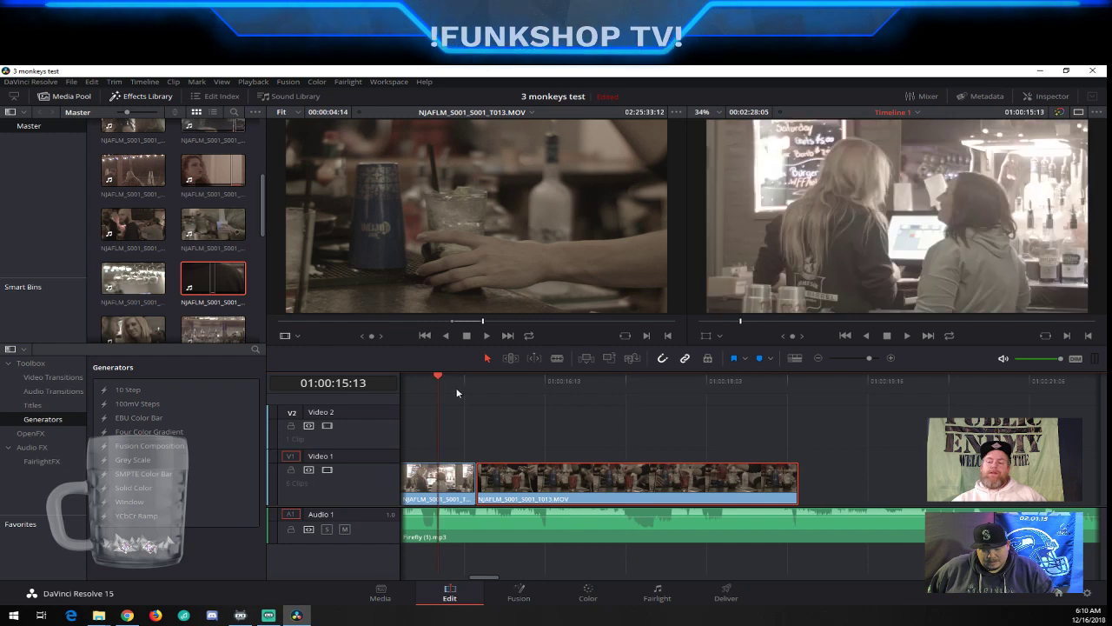
{"action": "key", "text": "space"}
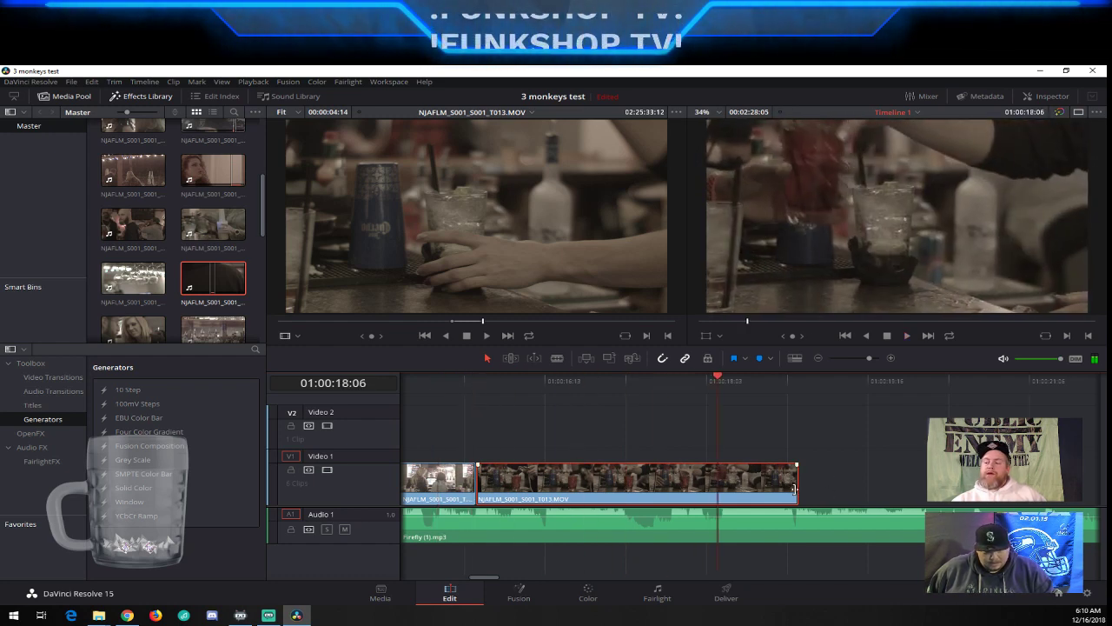
{"action": "left_click_drag", "start_coordinate": [798, 484], "coordinate": [681, 485]}
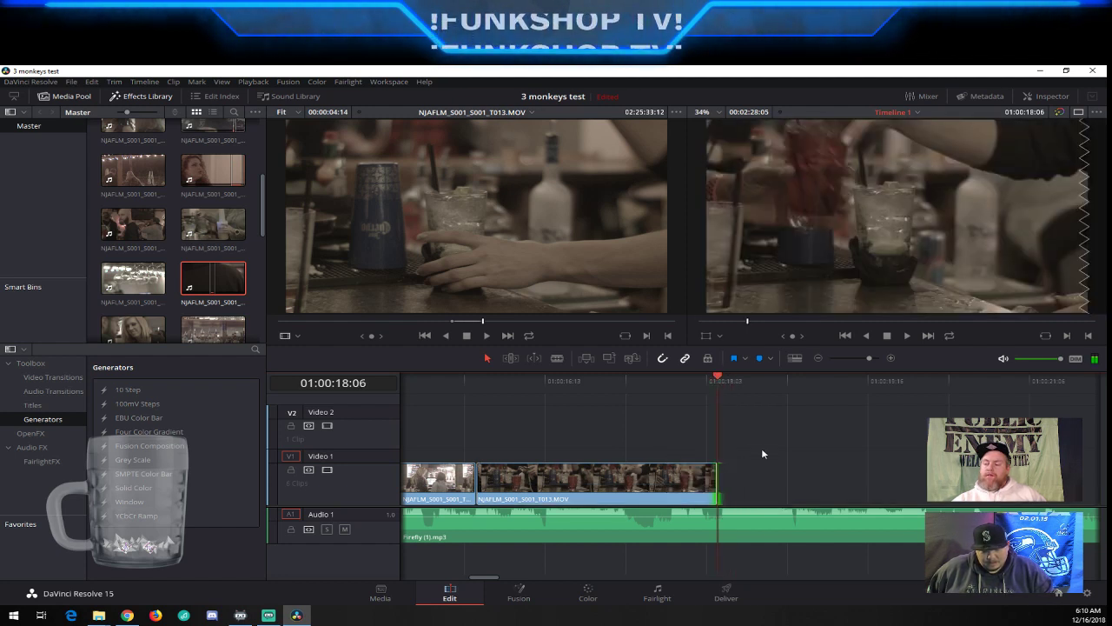
{"action": "left_click_drag", "start_coordinate": [719, 476], "coordinate": [686, 478]}
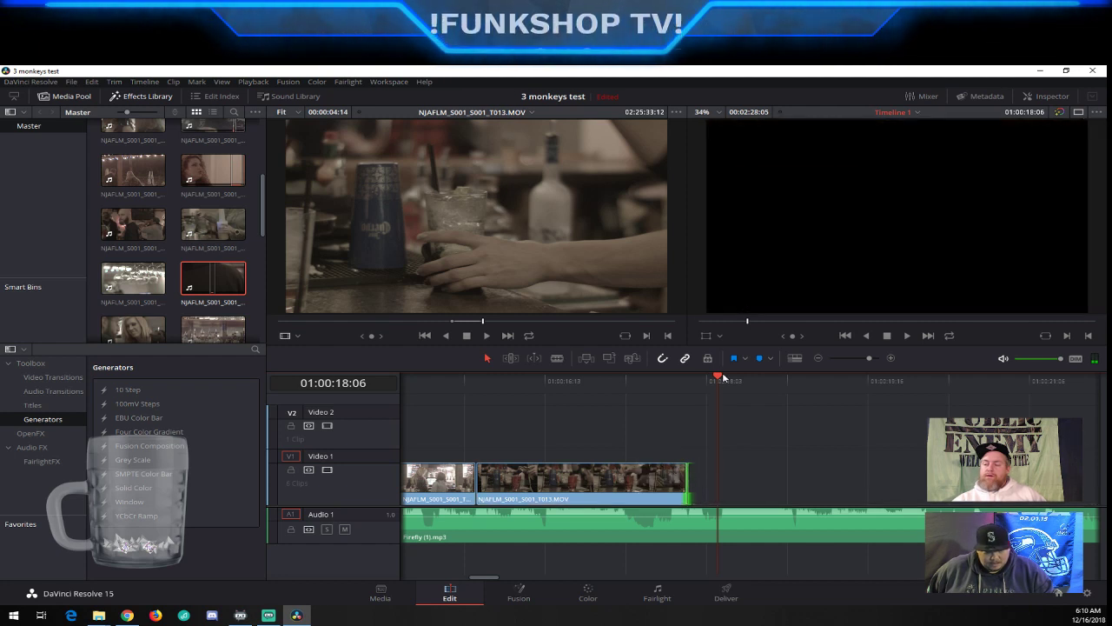
{"action": "left_click_drag", "start_coordinate": [718, 381], "coordinate": [723, 382]}
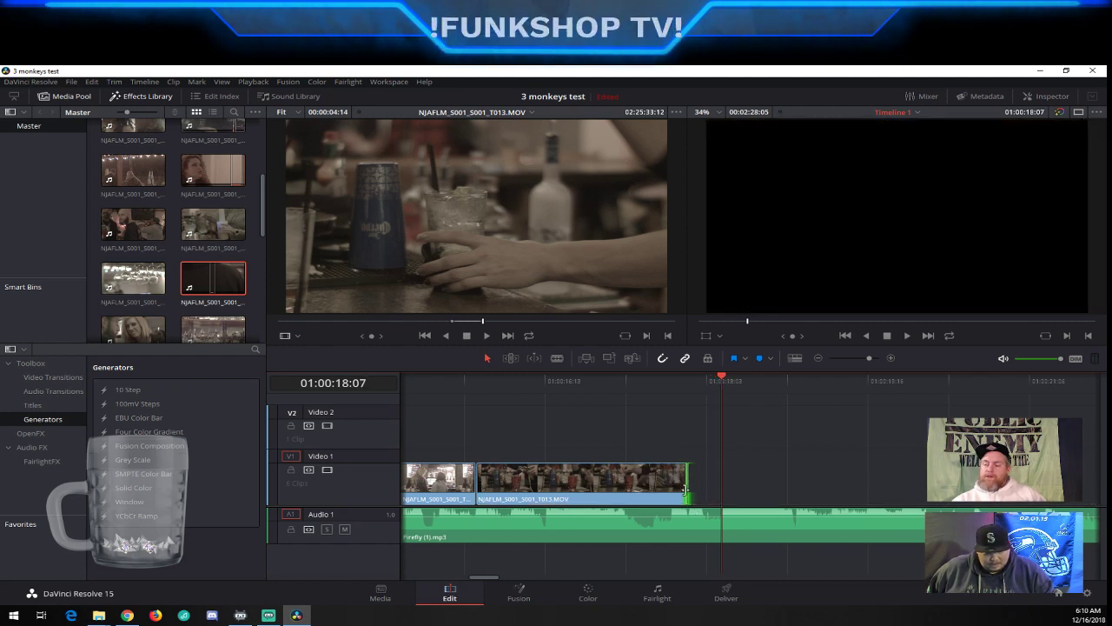
{"action": "left_click_drag", "start_coordinate": [686, 489], "coordinate": [705, 479]}
{"action": "left_click_drag", "start_coordinate": [719, 478], "coordinate": [720, 478]}
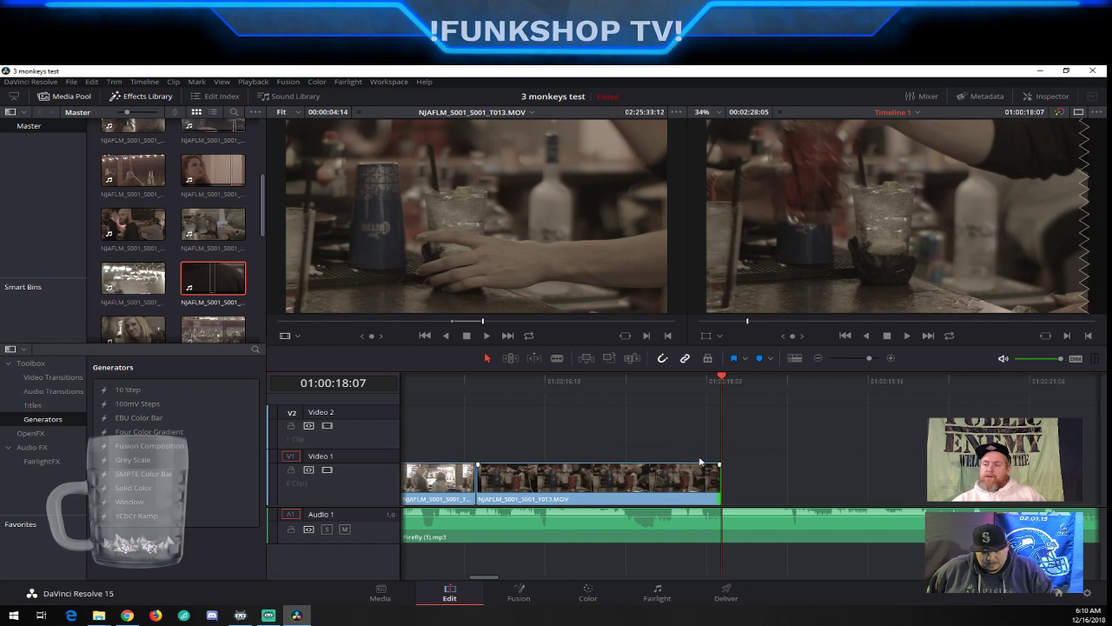
Play back the trimmed T013 clip and the cuts leading into it, and bring the whole edited sequence into view
{"action": "left_click", "coordinate": [449, 381]}
{"action": "key", "text": "space"}
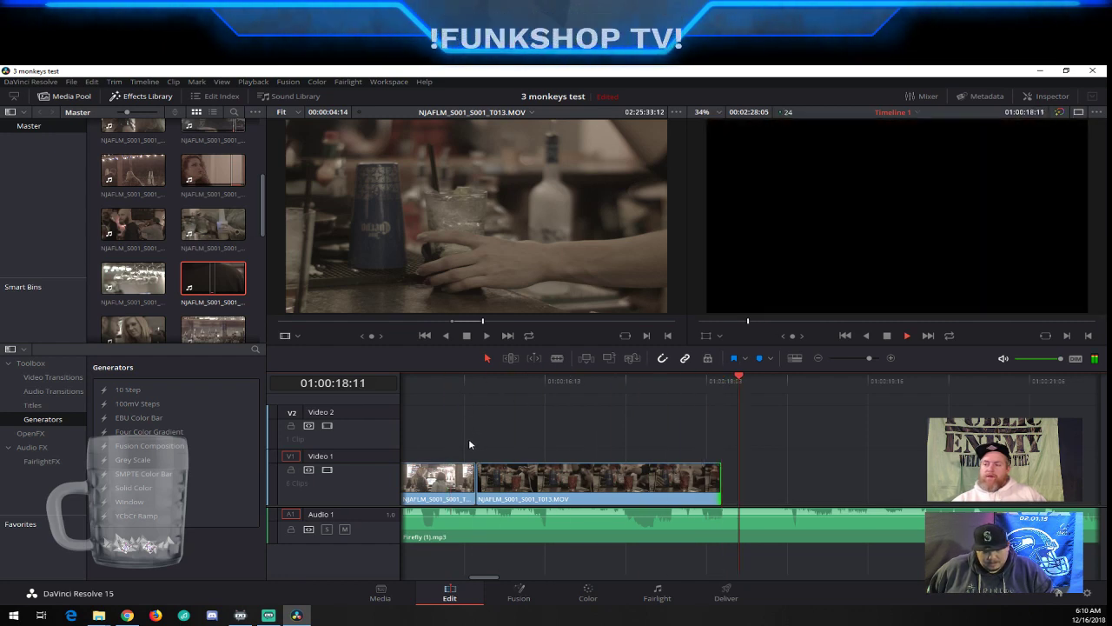
{"action": "key", "text": "space"}
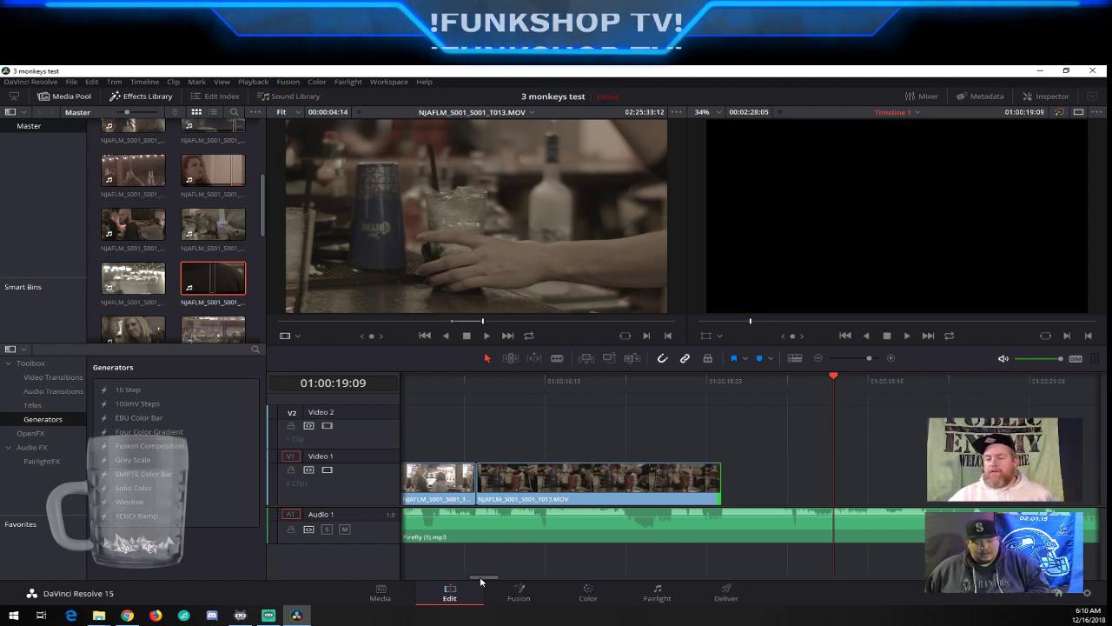
{"action": "left_click_drag", "start_coordinate": [479, 579], "coordinate": [465, 585]}
{"action": "left_click", "coordinate": [603, 379]}
{"action": "key", "text": "space"}
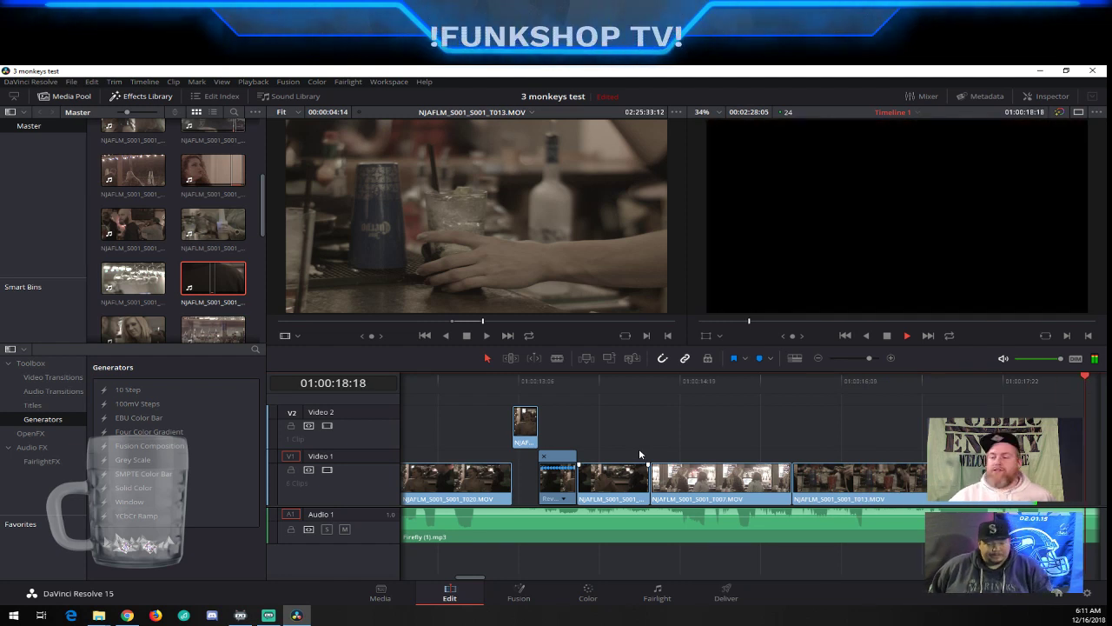
{"action": "key", "text": "space"}
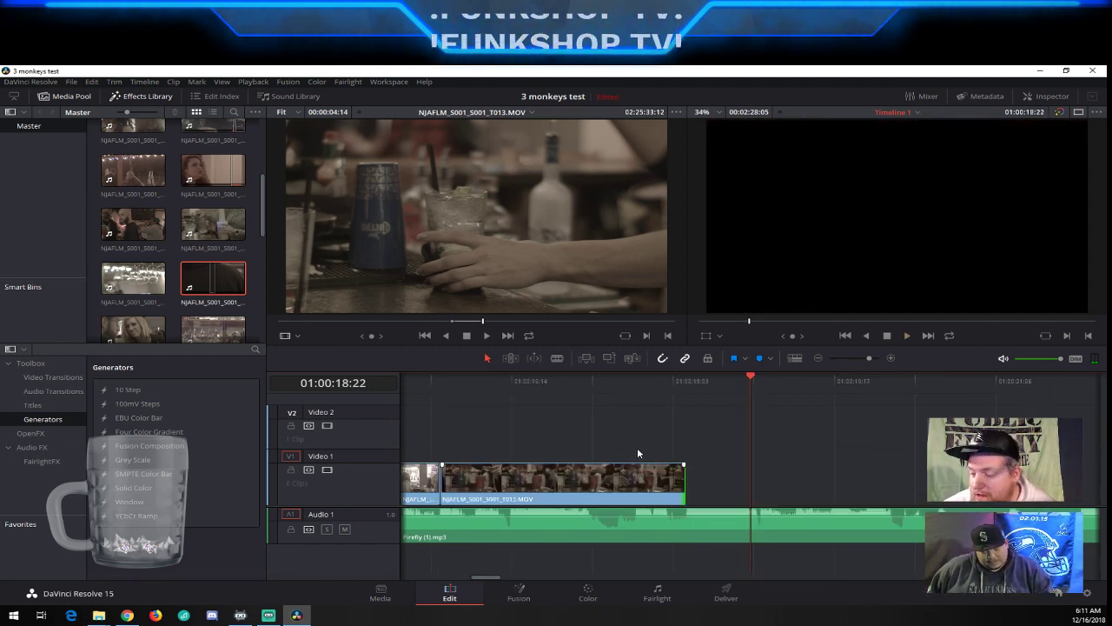
{"action": "left_click_drag", "start_coordinate": [498, 578], "coordinate": [494, 582]}
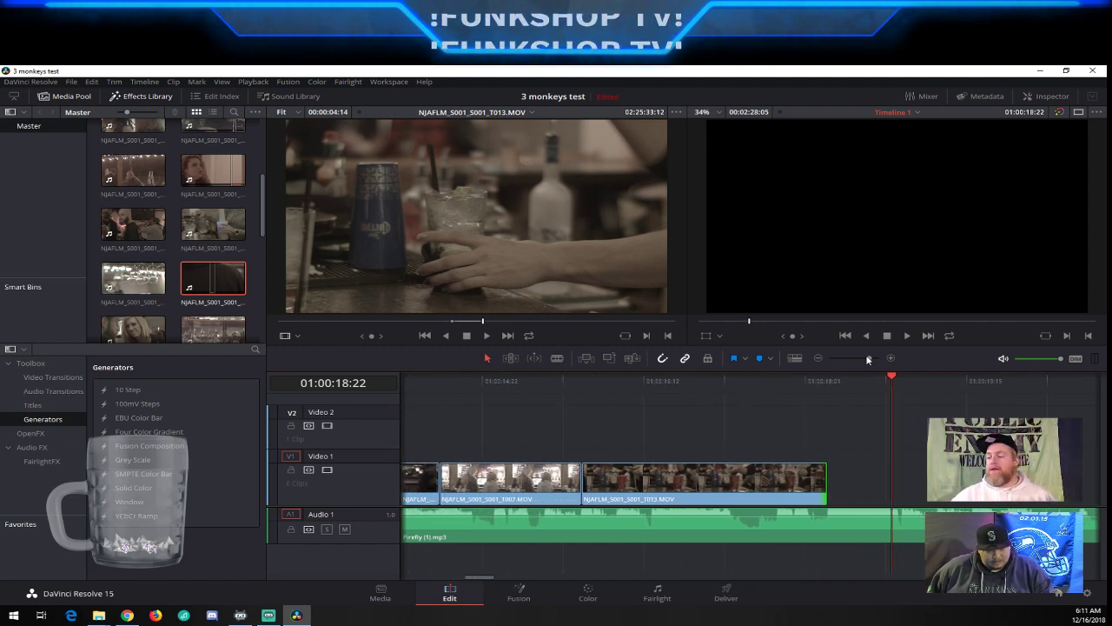
{"action": "left_click_drag", "start_coordinate": [867, 358], "coordinate": [861, 358]}
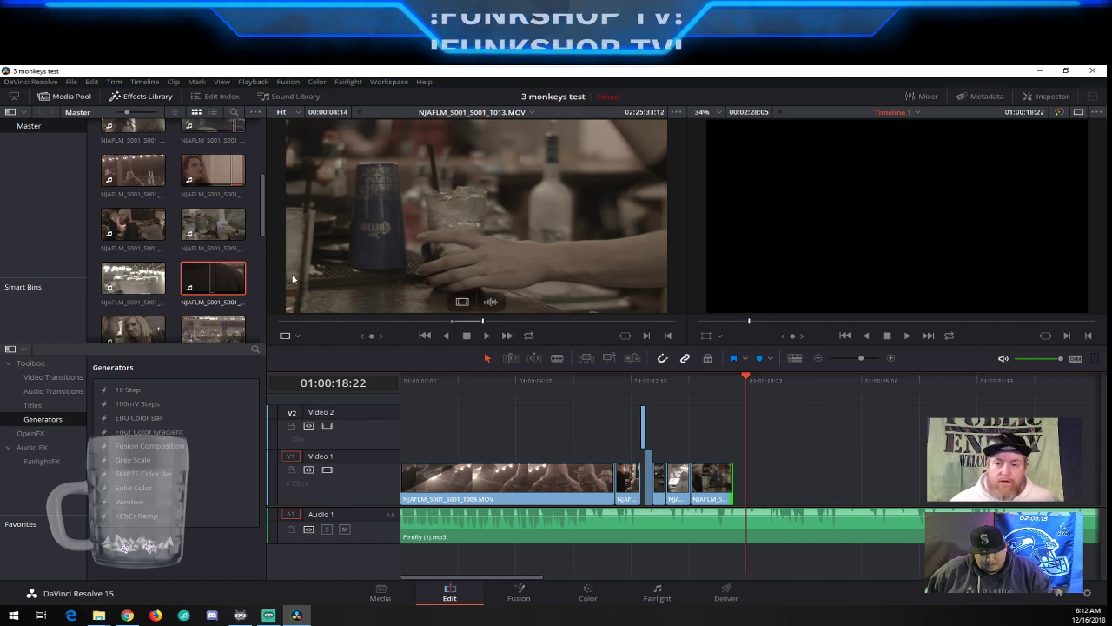
Skim further footage in the media pool and scrub through the T013 source clip to its opening shot to look for another usable moment
{"action": "scroll", "coordinate": [170, 274], "scroll_direction": "down", "scroll_amount": 2}
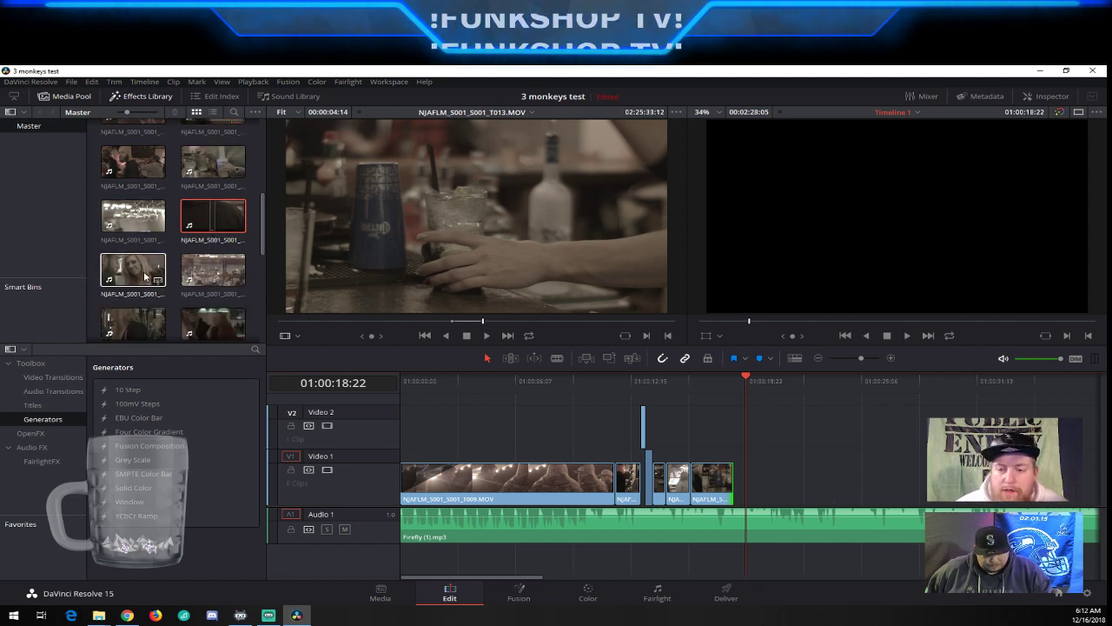
{"action": "left_click", "coordinate": [172, 273]}
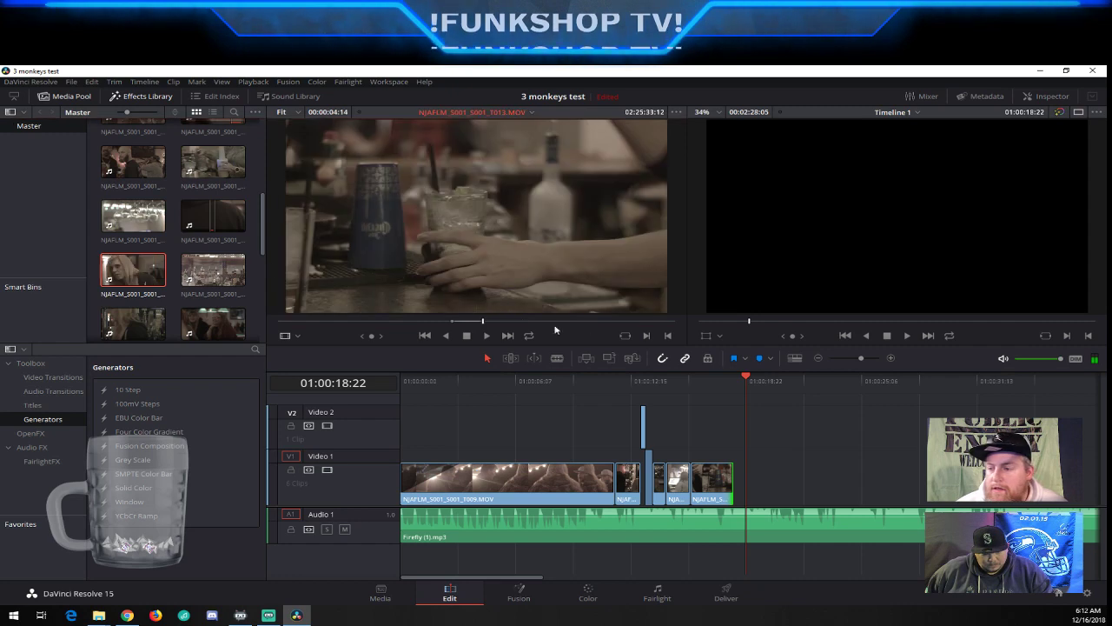
{"action": "left_click_drag", "start_coordinate": [499, 318], "coordinate": [657, 323]}
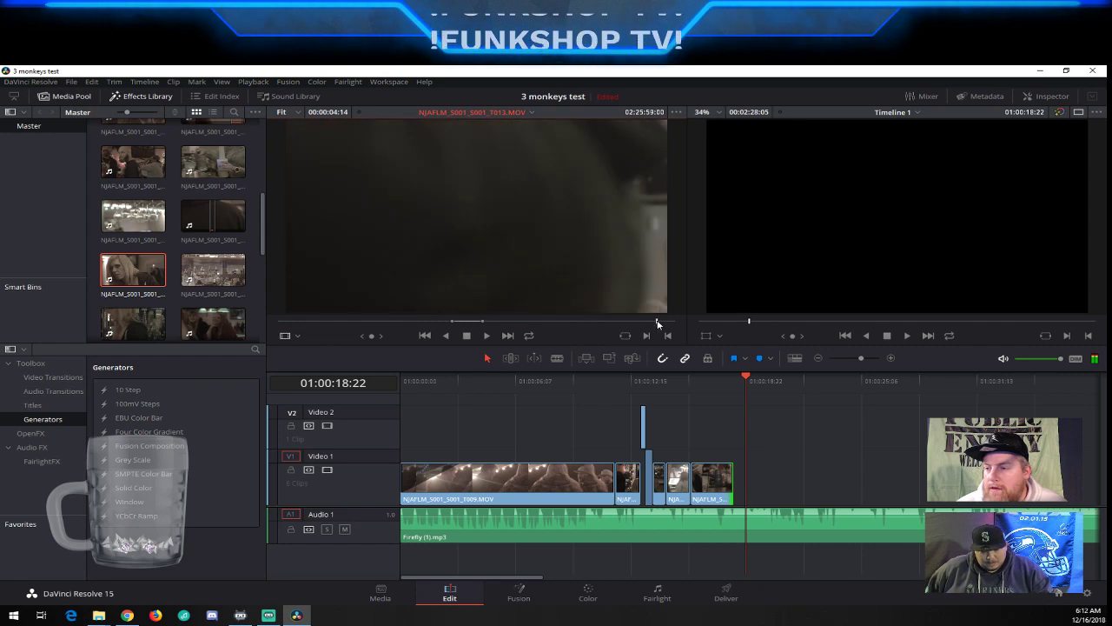
{"action": "double_click", "coordinate": [160, 272]}
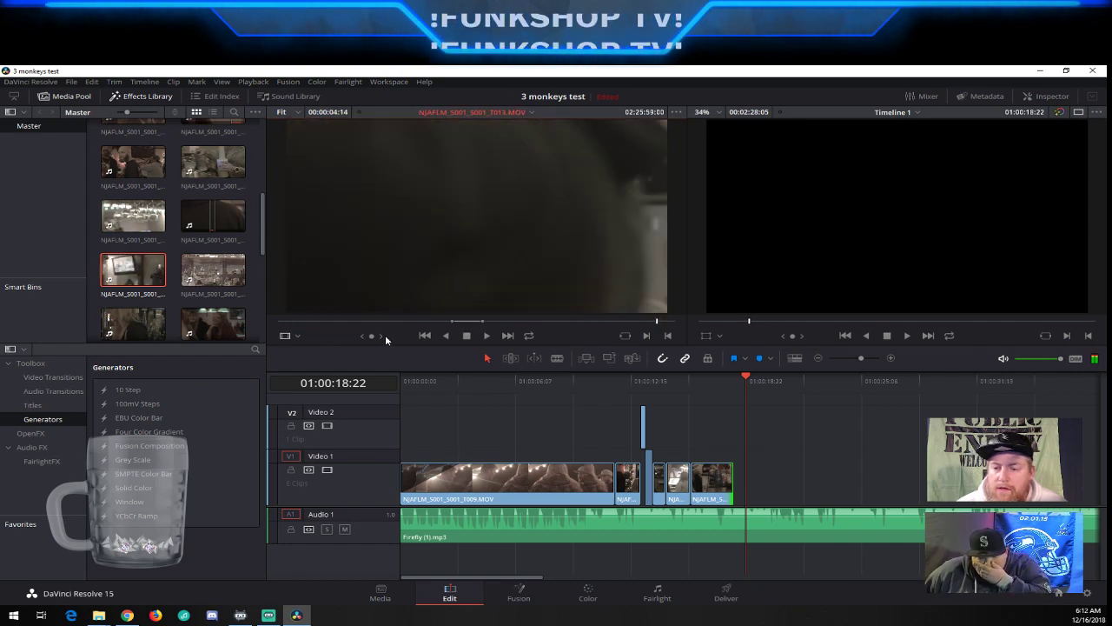
{"action": "left_click", "coordinate": [302, 321]}
{"action": "mouse_move", "coordinate": [301, 322]}
{"action": "left_mouse_down"}
{"action": "mouse_move", "coordinate": [390, 325]}
{"action": "mouse_move", "coordinate": [281, 326]}
{"action": "left_mouse_up"}
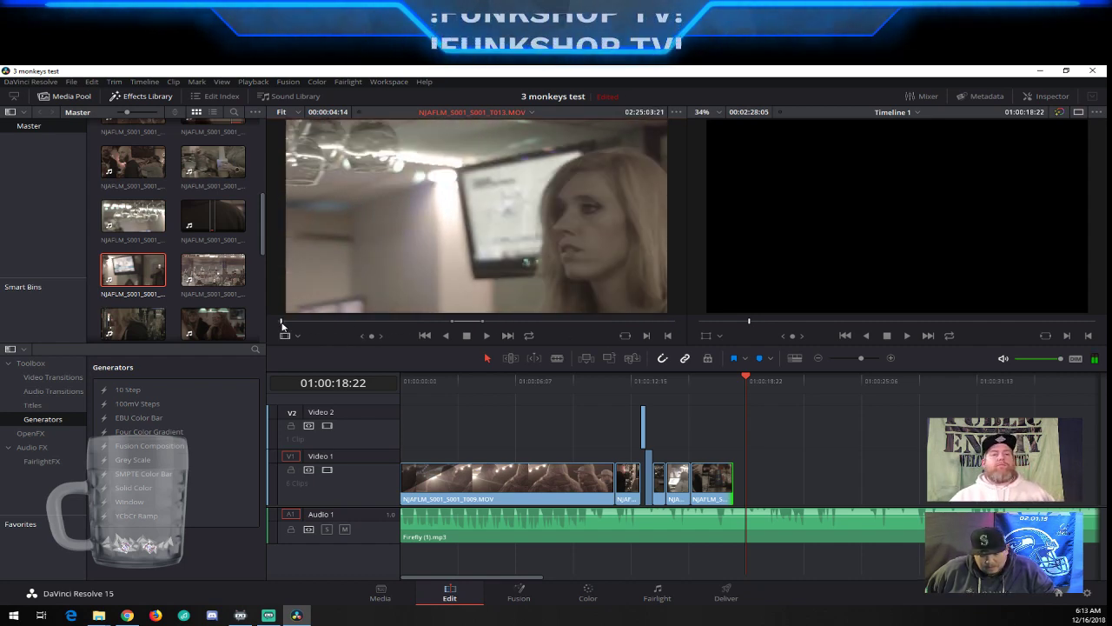
Show the retime curve of the T013 clip on Video 1, try to lower the curve's end, and play the clip back
{"action": "right_click", "coordinate": [709, 492]}
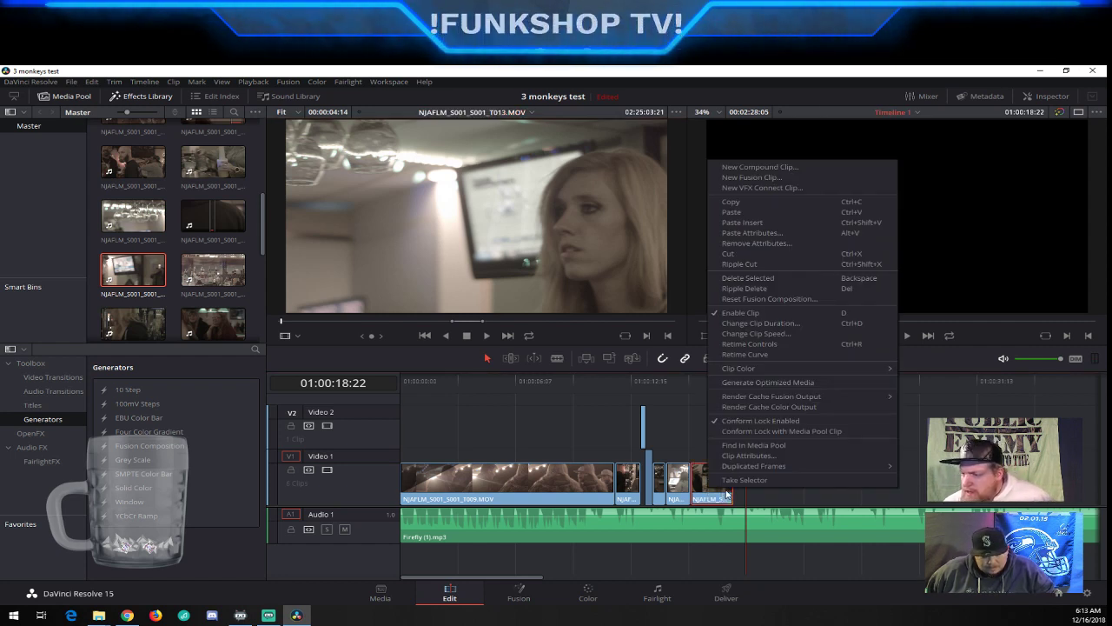
{"action": "left_click", "coordinate": [757, 354]}
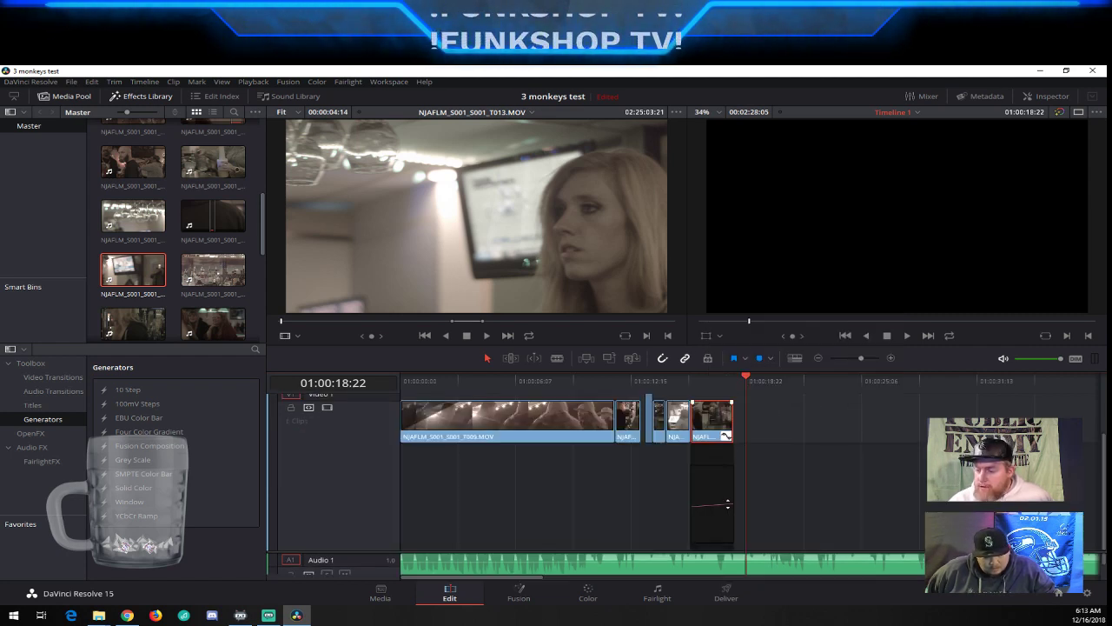
{"action": "left_click_drag", "start_coordinate": [728, 504], "coordinate": [731, 522]}
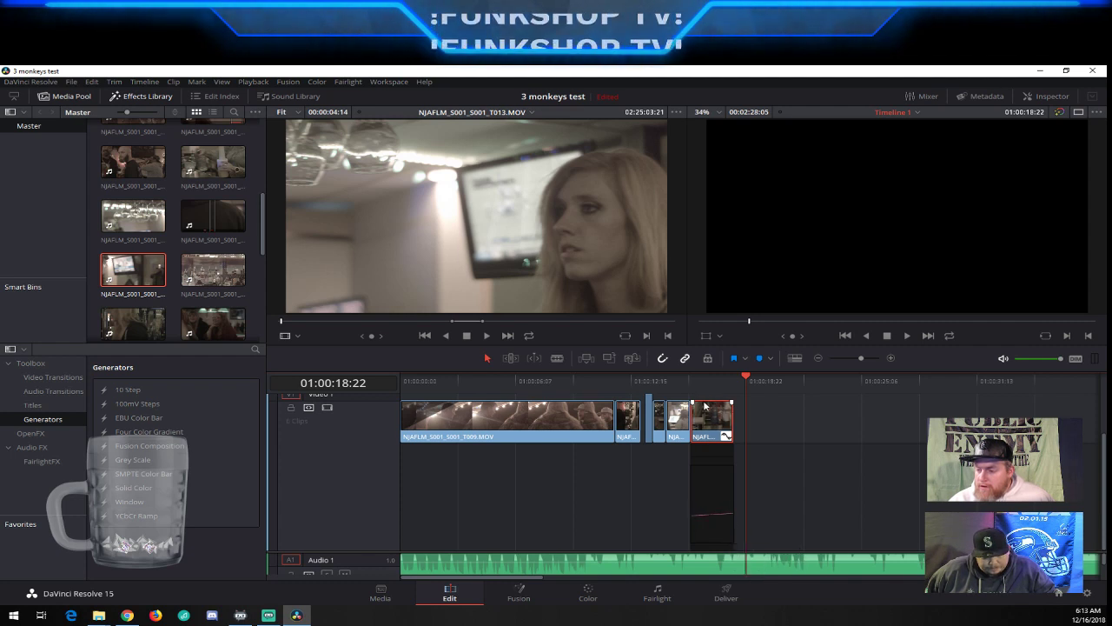
{"action": "left_click", "coordinate": [695, 375]}
{"action": "key", "text": "space"}
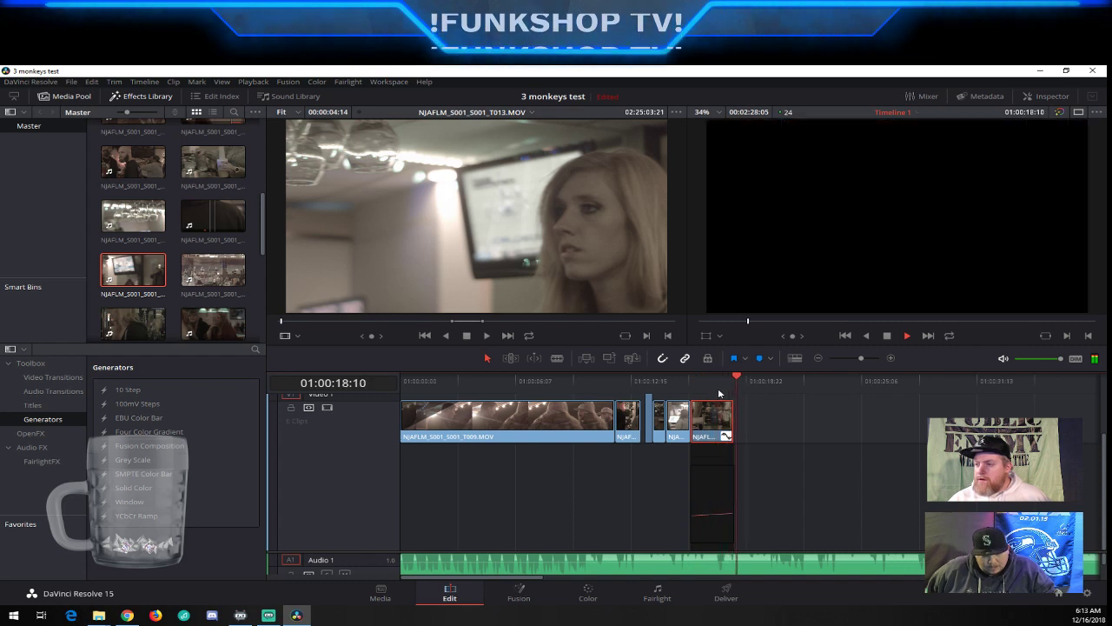
{"action": "key", "text": "space"}
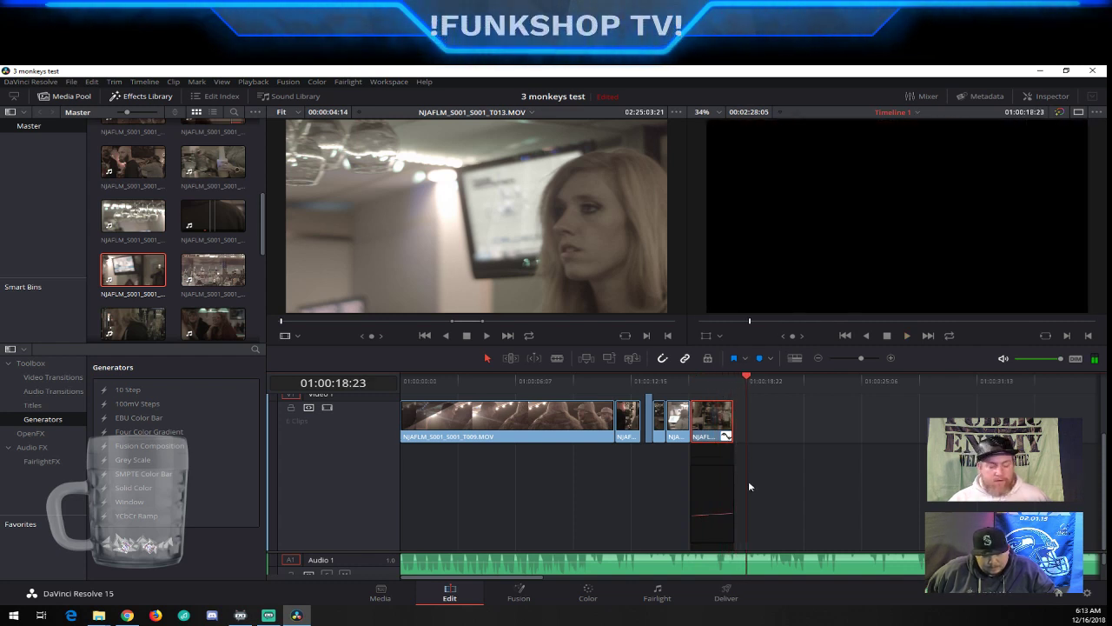
Extend the end of the T013 clip on Video 1 to about 01:00:18:23 and play the lengthened clip back
{"action": "left_click", "coordinate": [705, 382]}
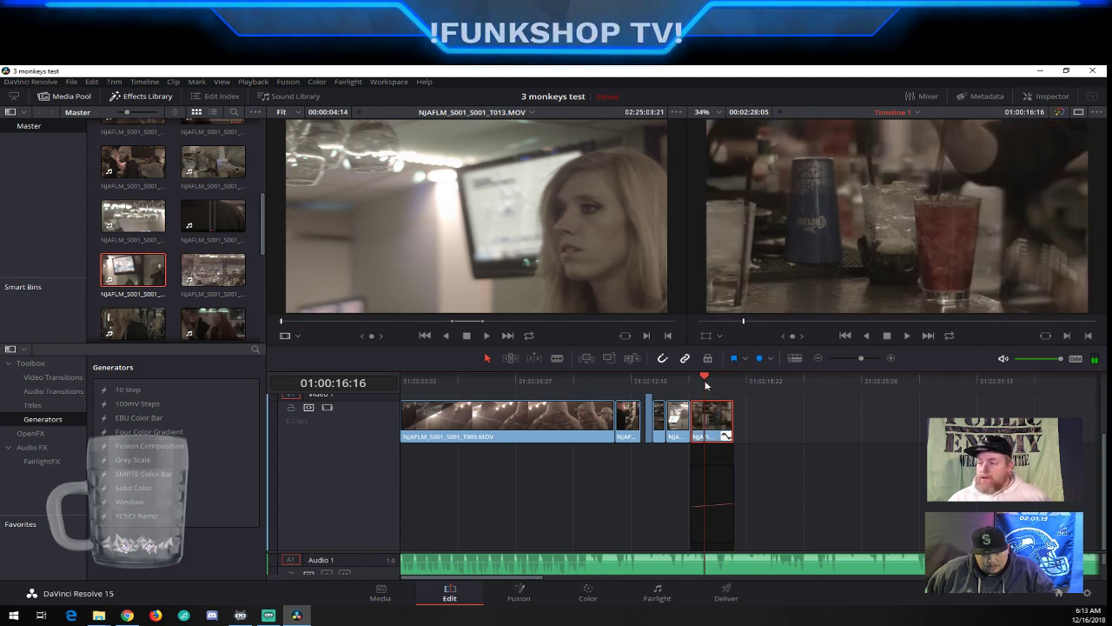
{"action": "left_click_drag", "start_coordinate": [720, 505], "coordinate": [742, 470]}
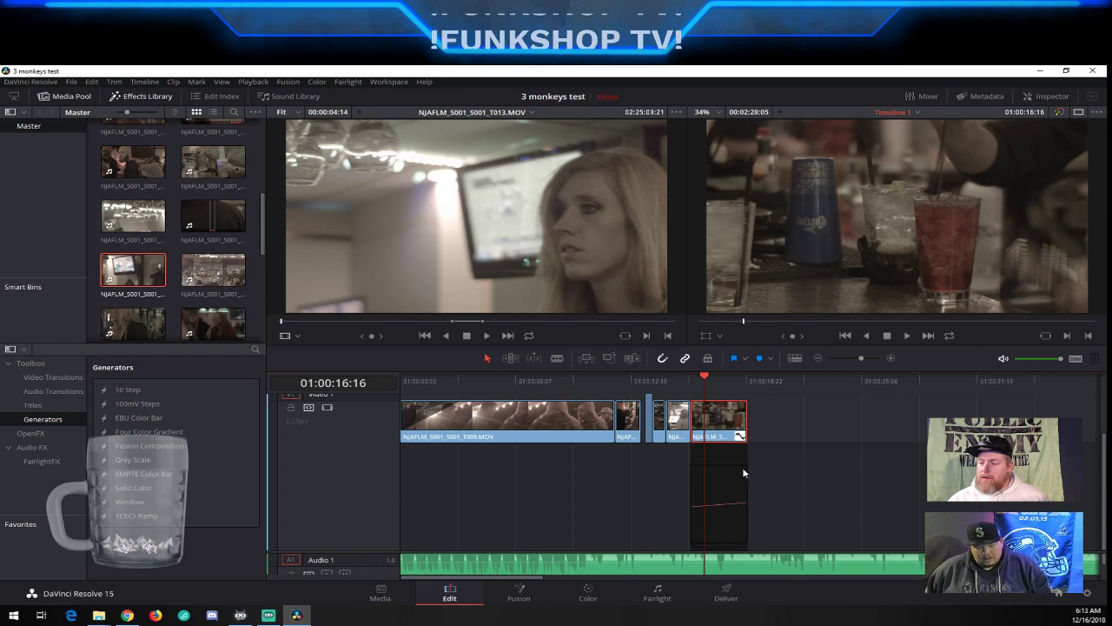
{"action": "left_click", "coordinate": [727, 379]}
{"action": "key", "text": "space"}
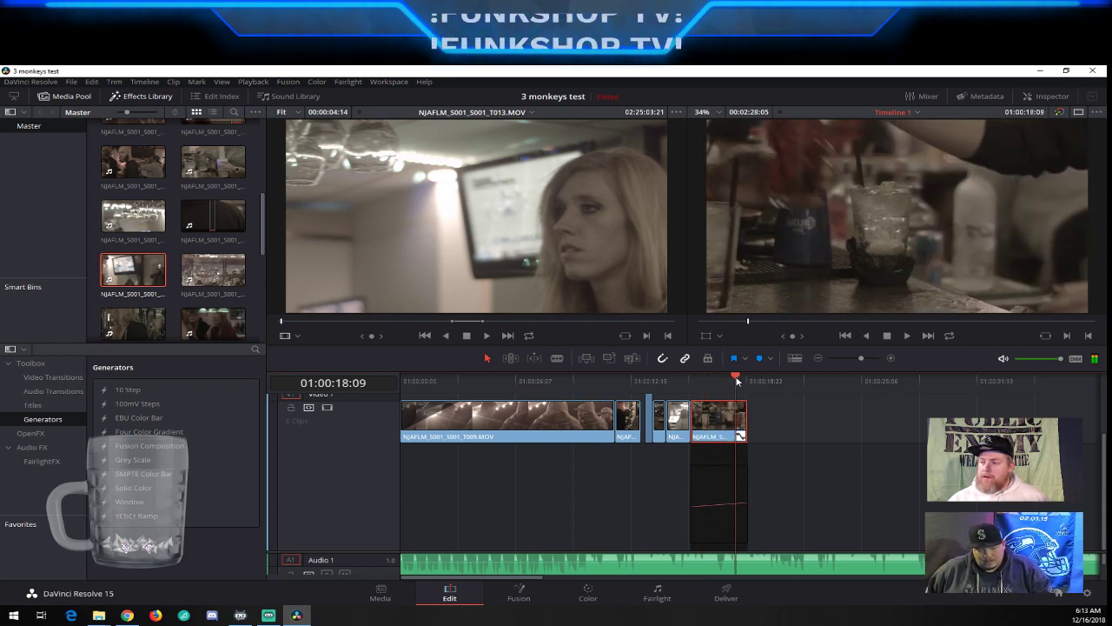
{"action": "left_click_drag", "start_coordinate": [745, 382], "coordinate": [689, 395]}
{"action": "key", "text": "space"}
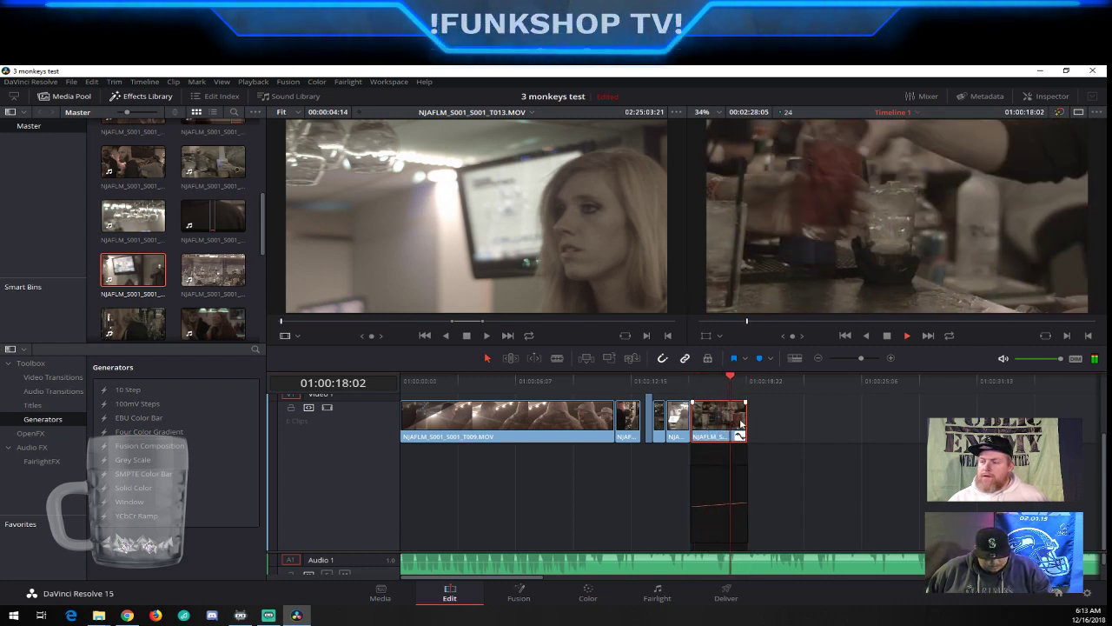
{"action": "key", "text": "space"}
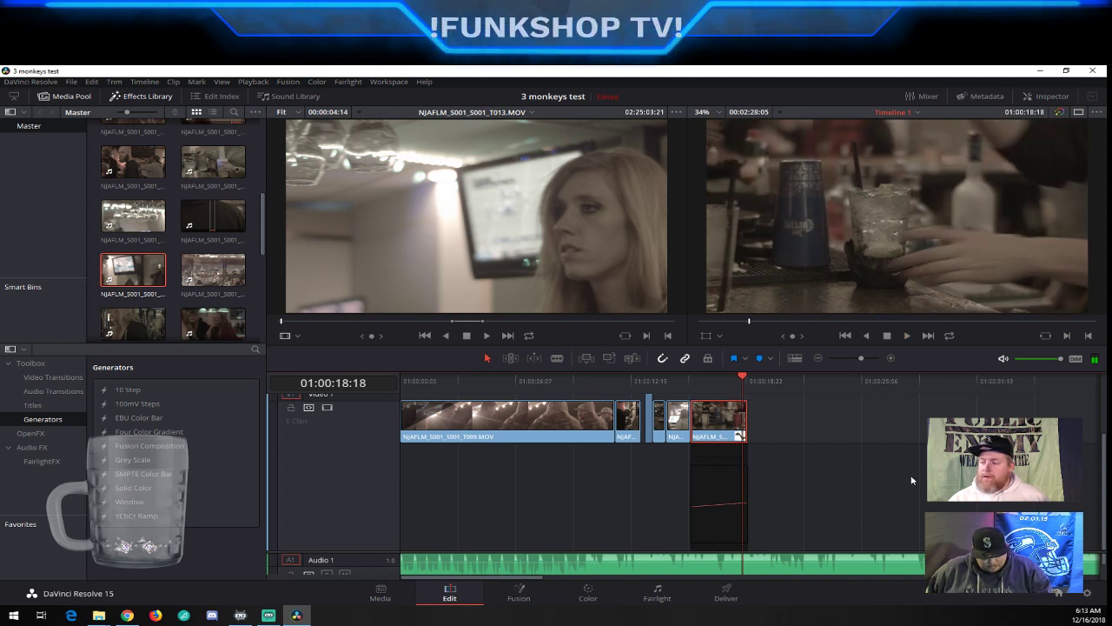
Hide the T013 clip's retime curve and show its retime controls instead
{"action": "right_click", "coordinate": [720, 507]}
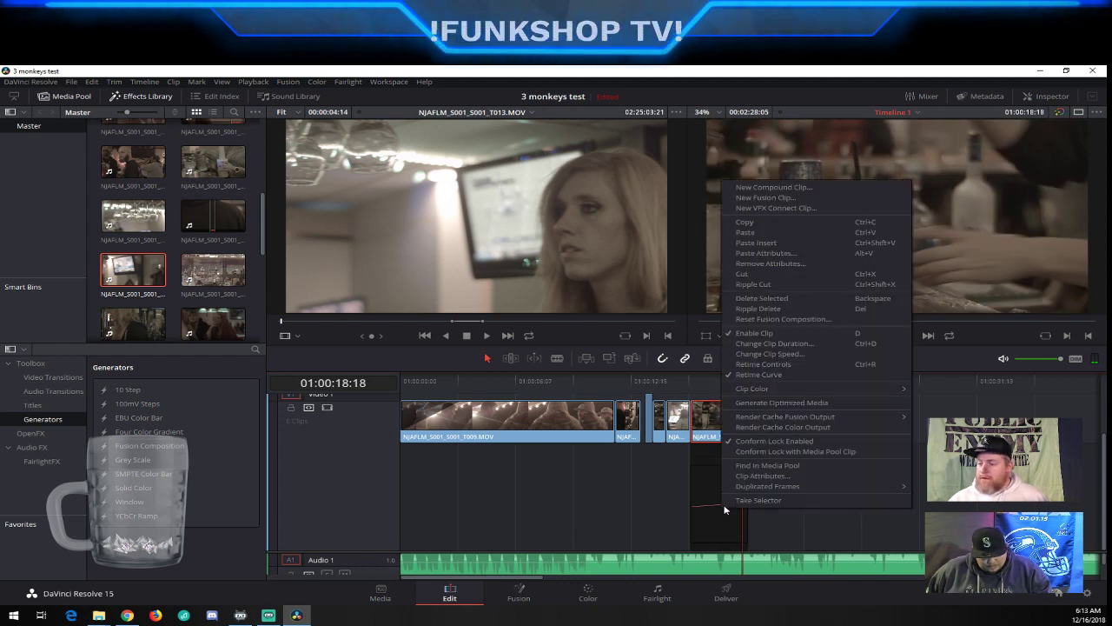
{"action": "left_click", "coordinate": [784, 375]}
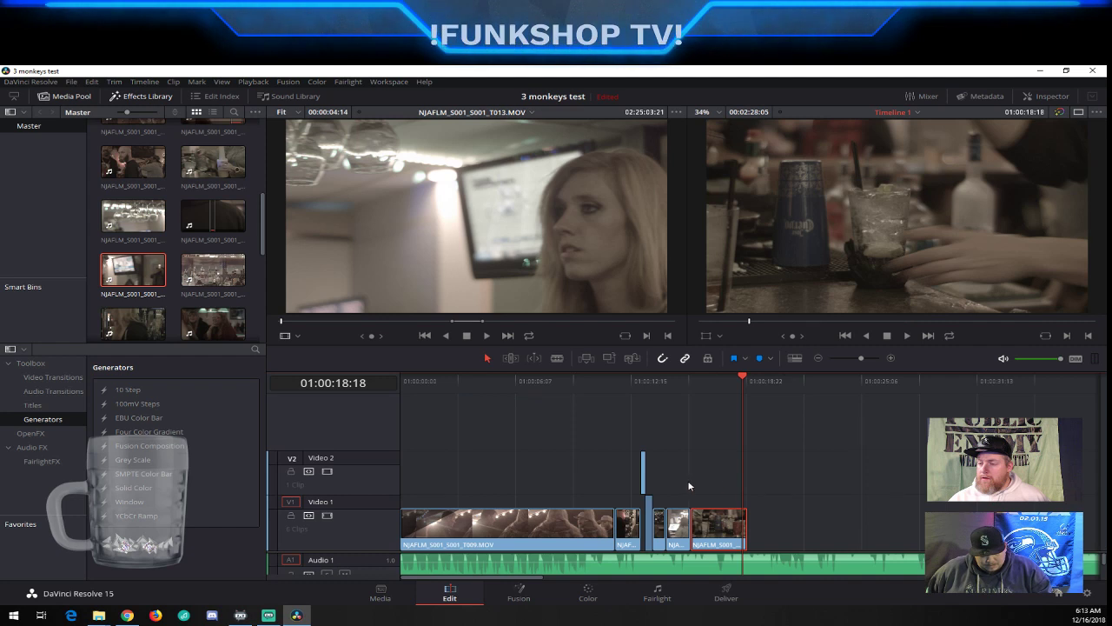
{"action": "right_click", "coordinate": [724, 527]}
{"action": "left_click", "coordinate": [810, 383]}
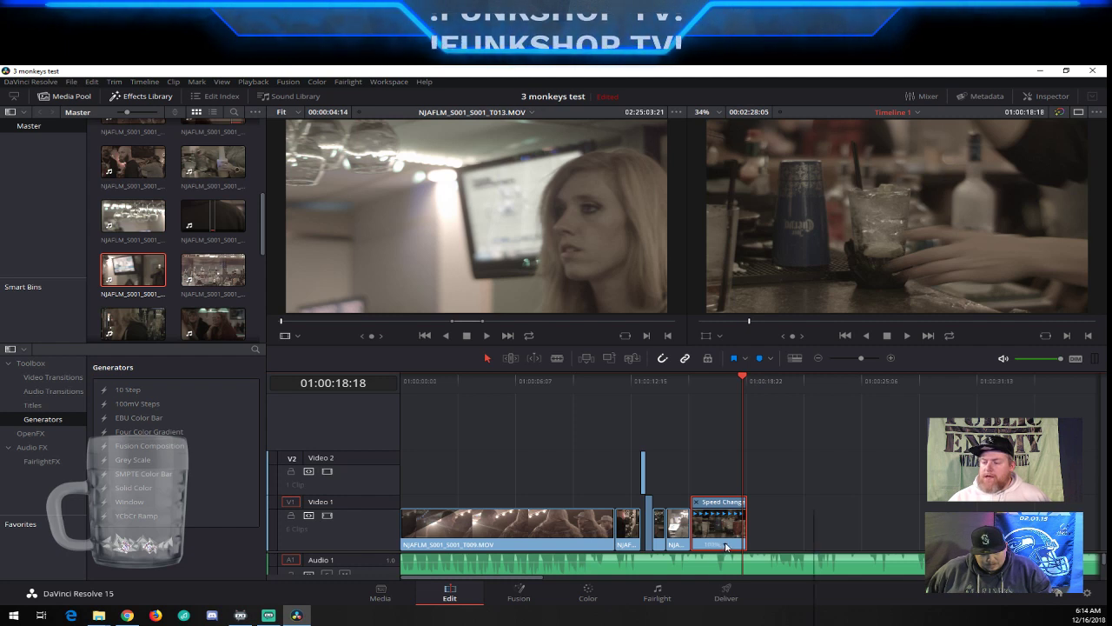
Change the speed of the T013 clip on Video 1 to 75%
{"action": "left_click", "coordinate": [726, 546]}
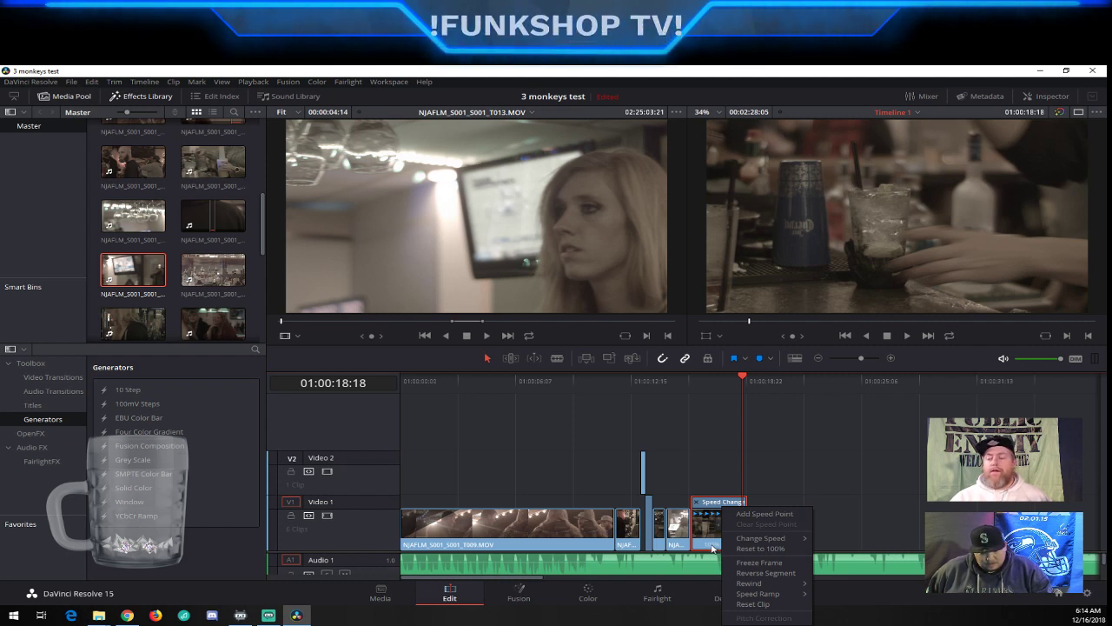
{"action": "left_click", "coordinate": [711, 465]}
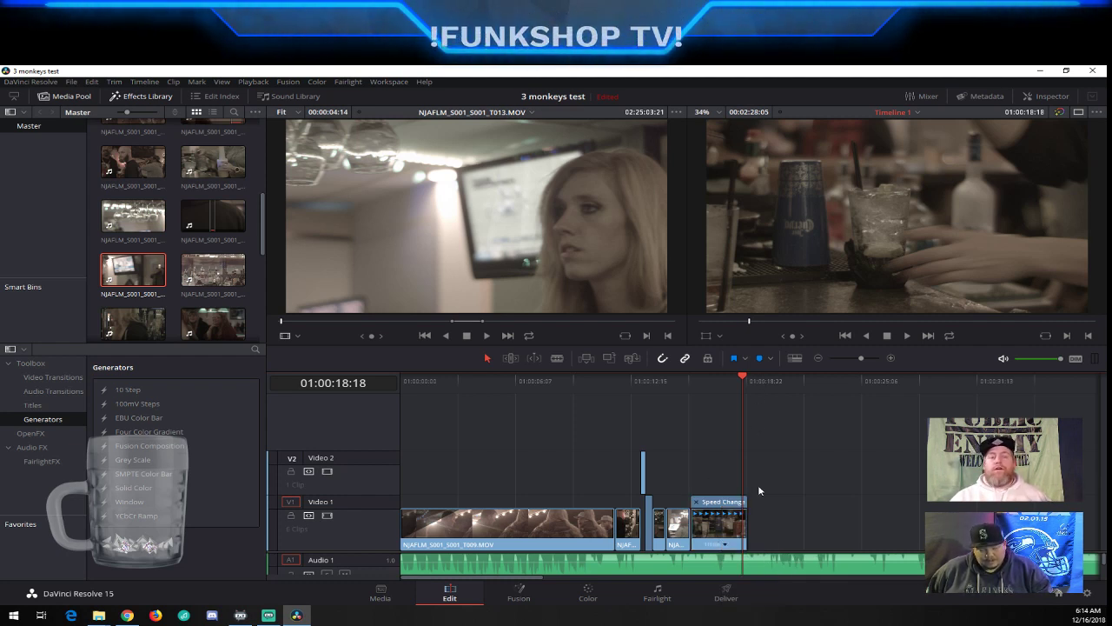
{"action": "left_click", "coordinate": [721, 544]}
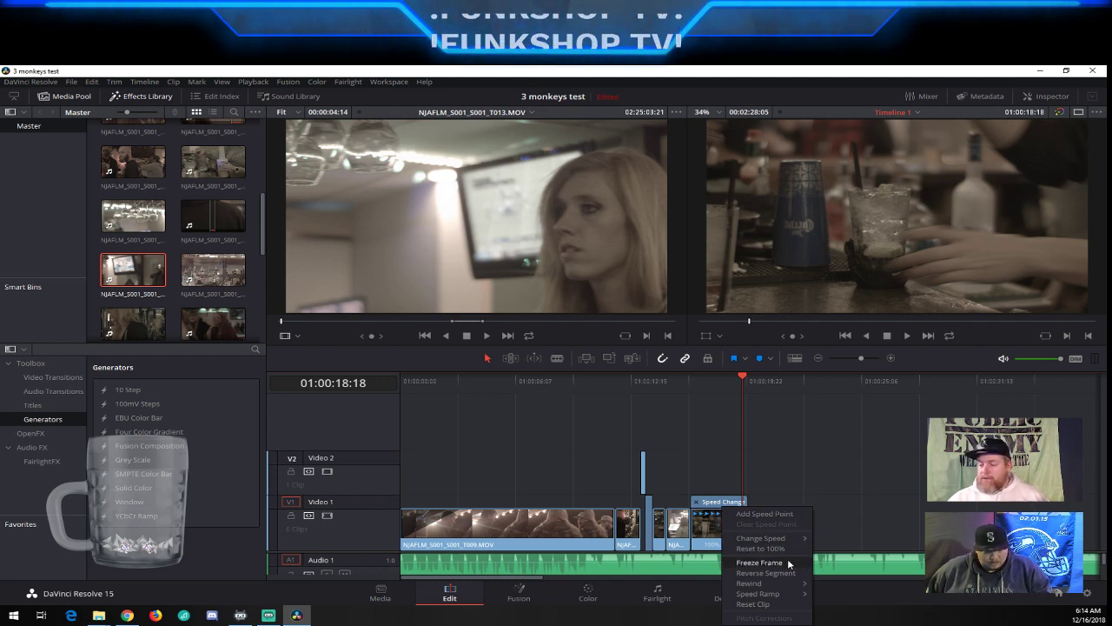
{"action": "mouse_move", "coordinate": [798, 596]}
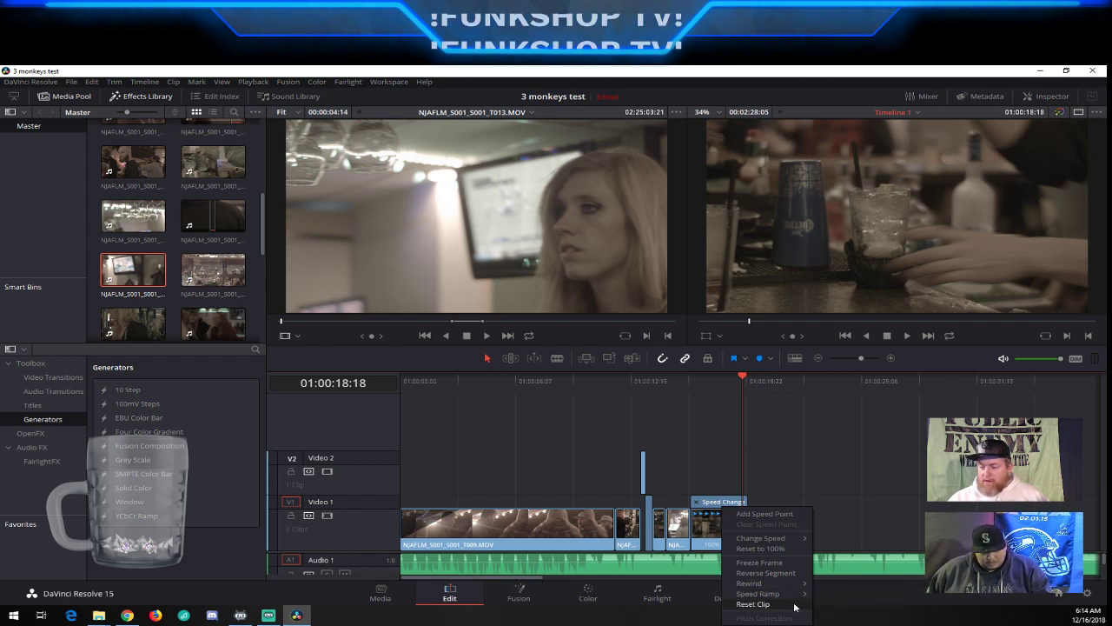
{"action": "mouse_move", "coordinate": [782, 540]}
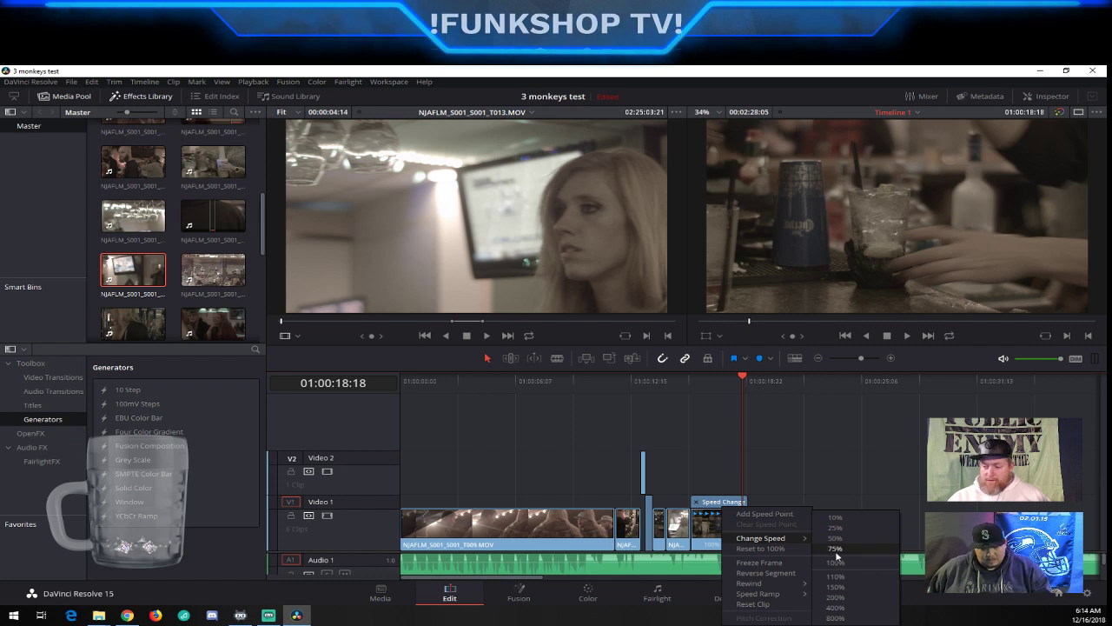
{"action": "left_click", "coordinate": [836, 549]}
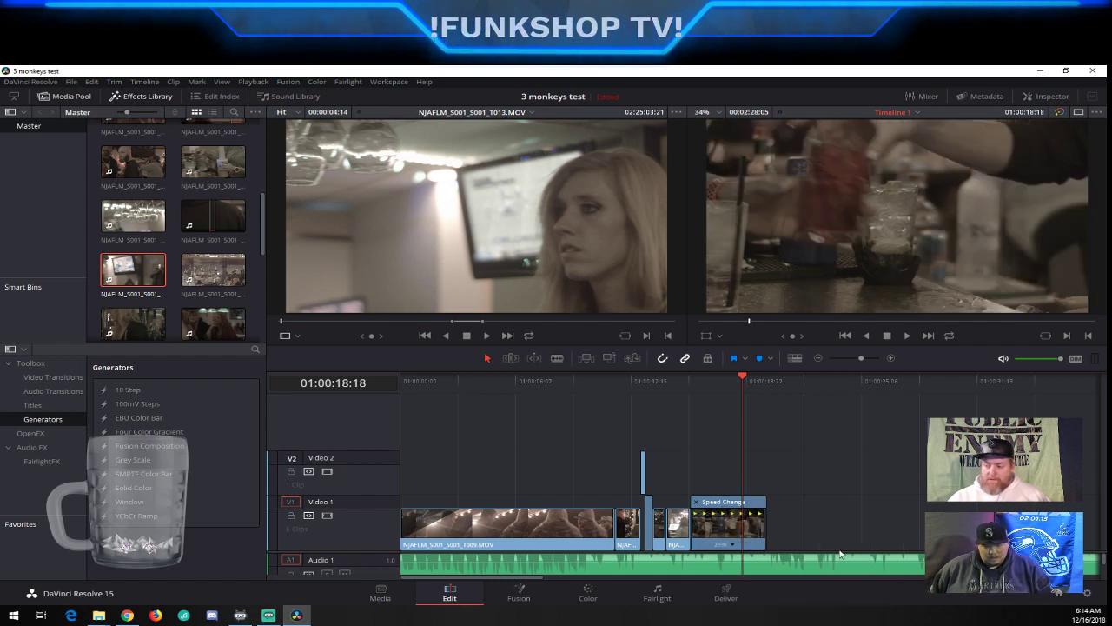
Play back the slowed T013 clip twice from near its start to judge the new speed
{"action": "left_click", "coordinate": [706, 380]}
{"action": "key", "text": "space"}
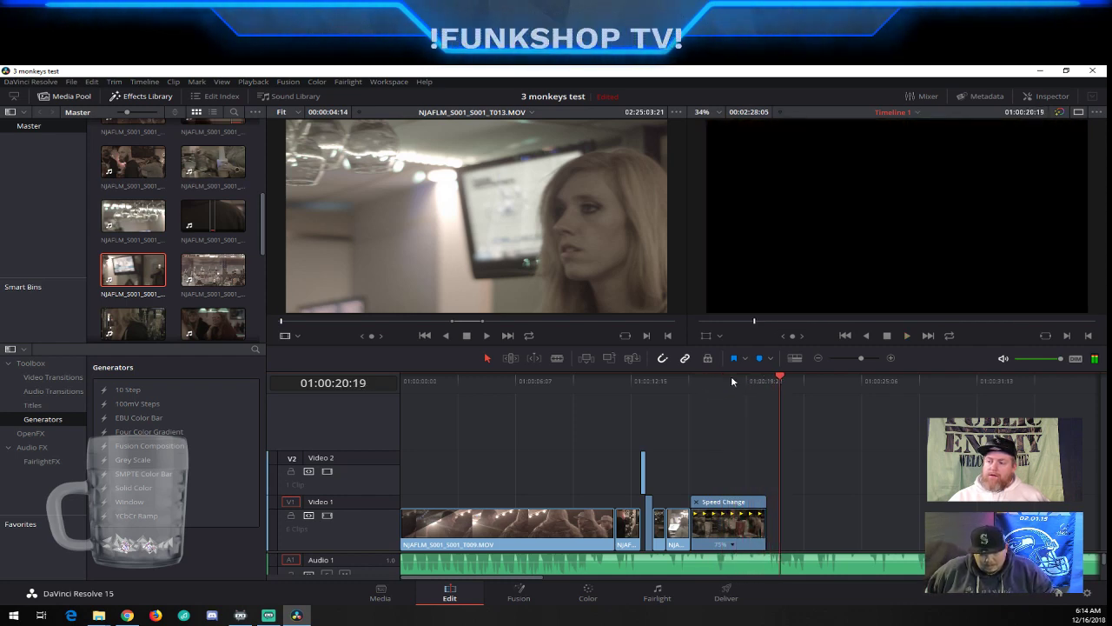
{"action": "left_click", "coordinate": [693, 383]}
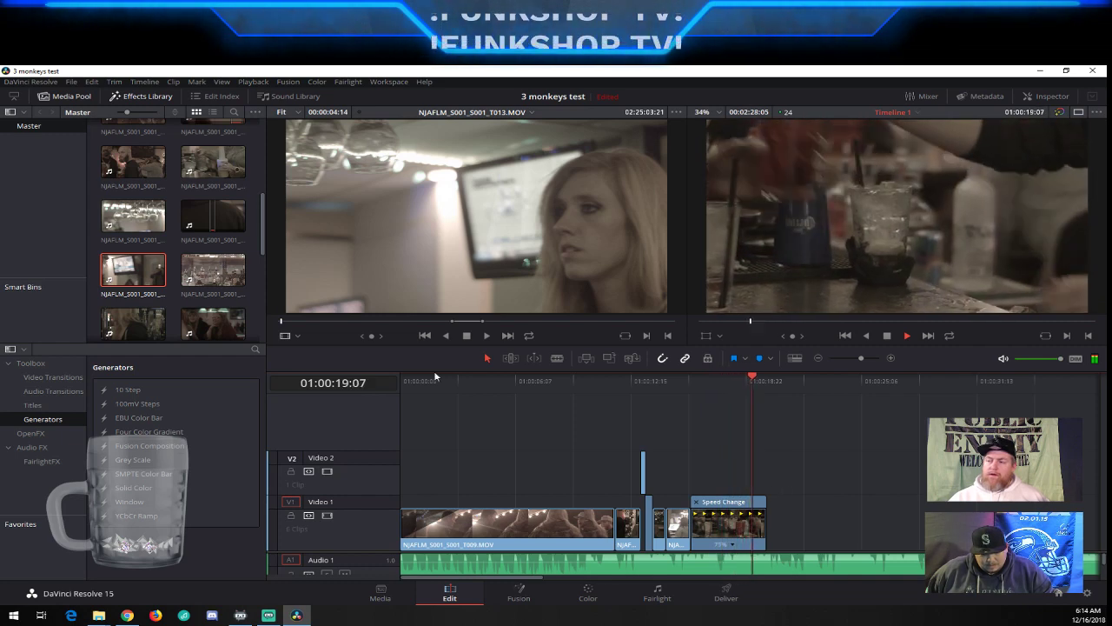
{"action": "key", "text": "space"}
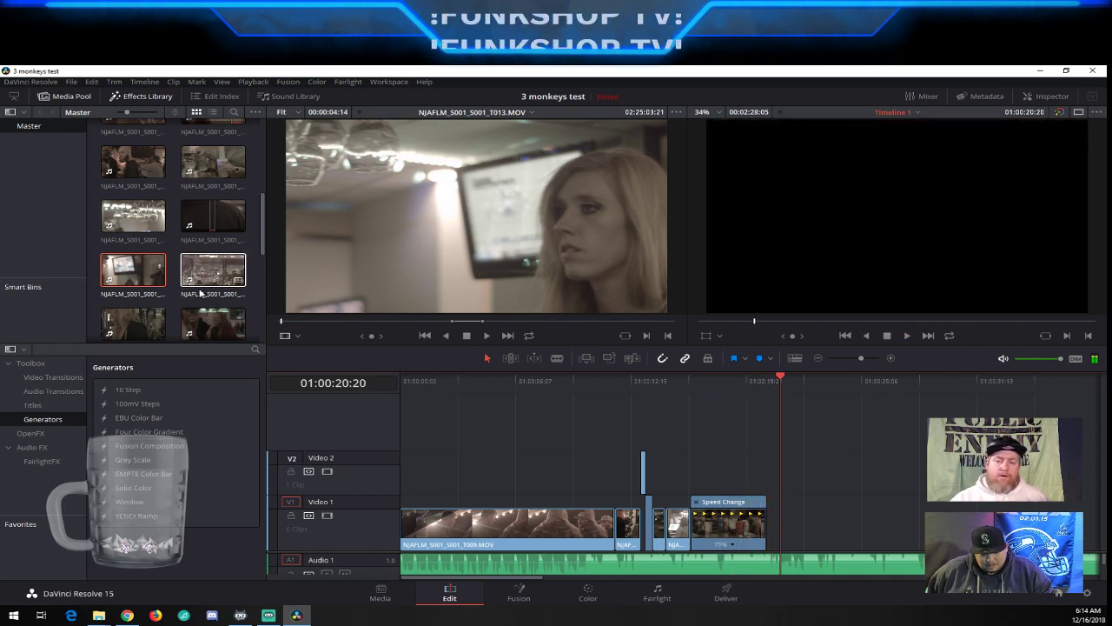
Mark a 00:00:09:23 range of T016 ending at 02:29:23:16 and place its video only on Video 1, leaving a gap after the T013 clip
{"action": "scroll", "coordinate": [211, 294], "scroll_direction": "down", "scroll_amount": 1}
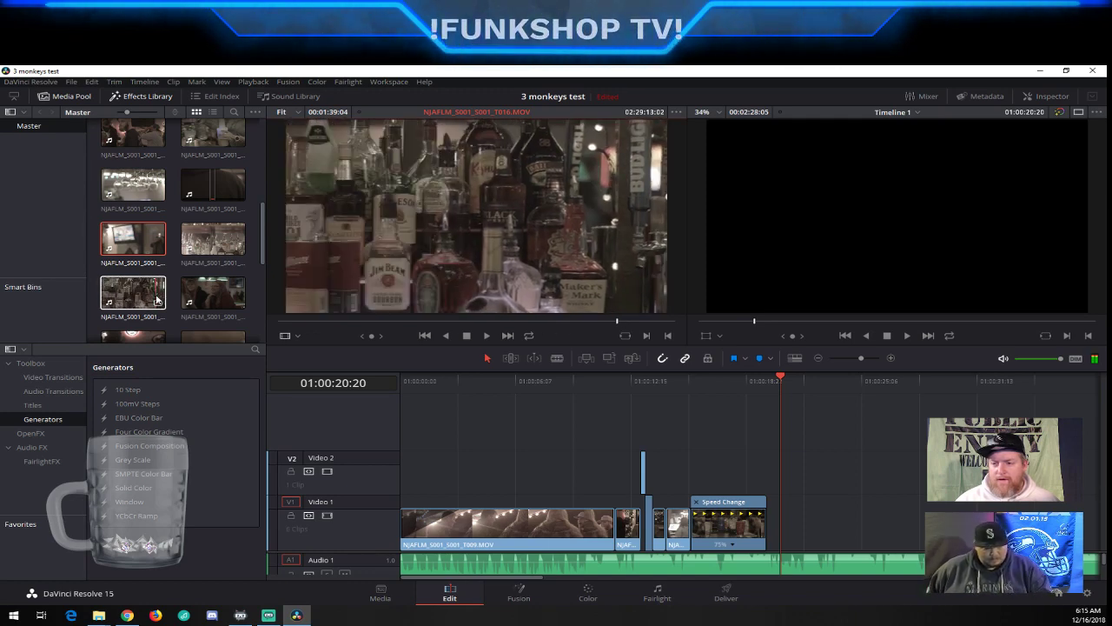
{"action": "left_click", "coordinate": [157, 300]}
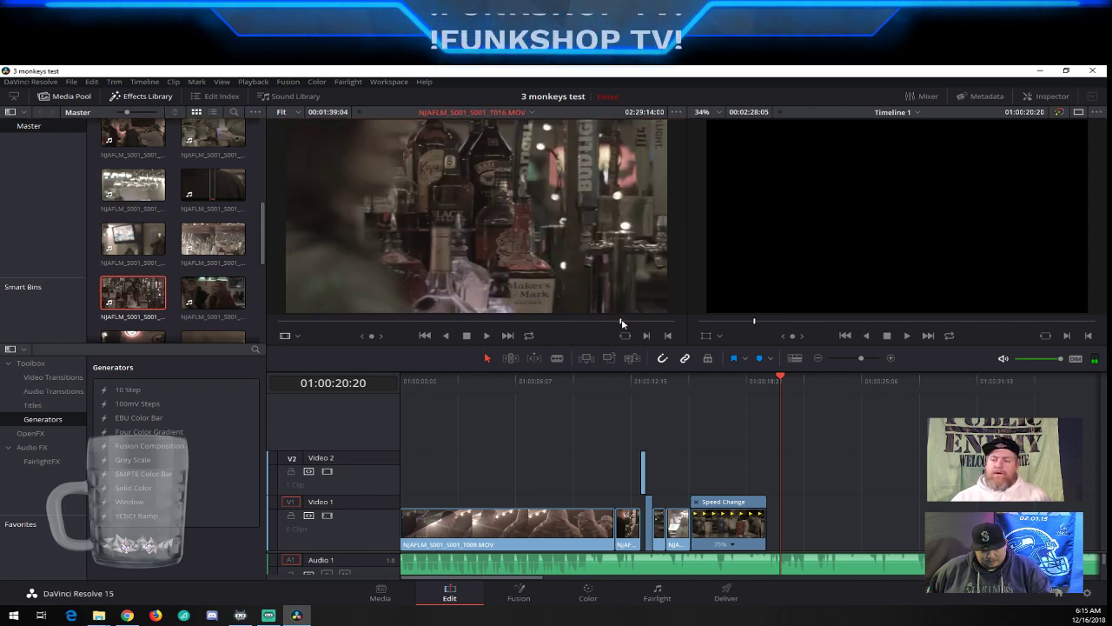
{"action": "left_click_drag", "start_coordinate": [620, 322], "coordinate": [661, 325]}
{"action": "key", "text": "i"}
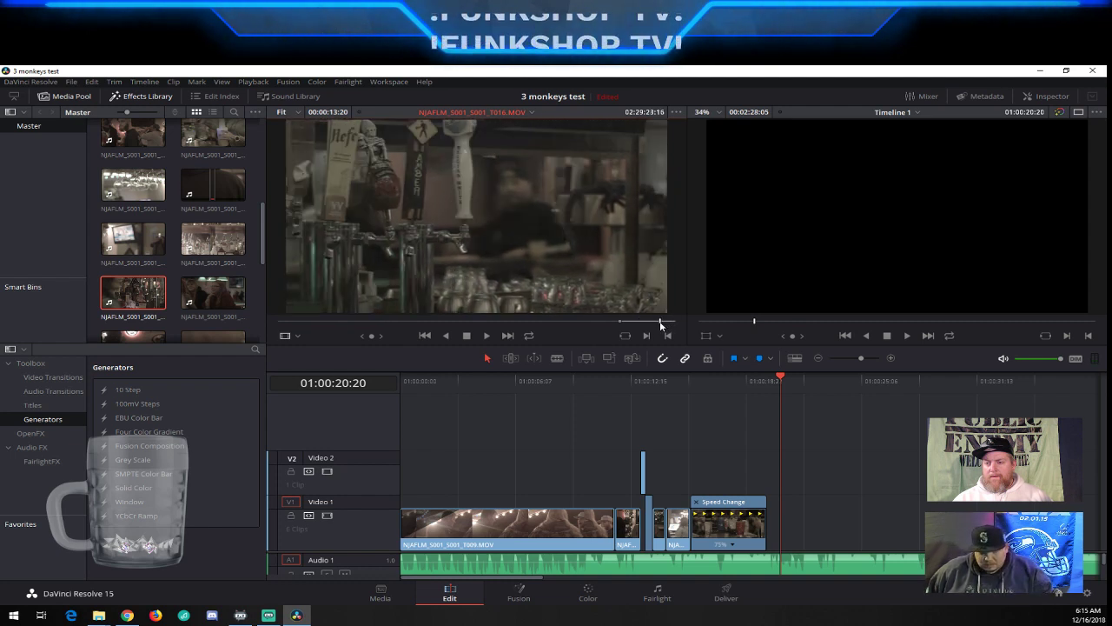
{"action": "key", "text": "o"}
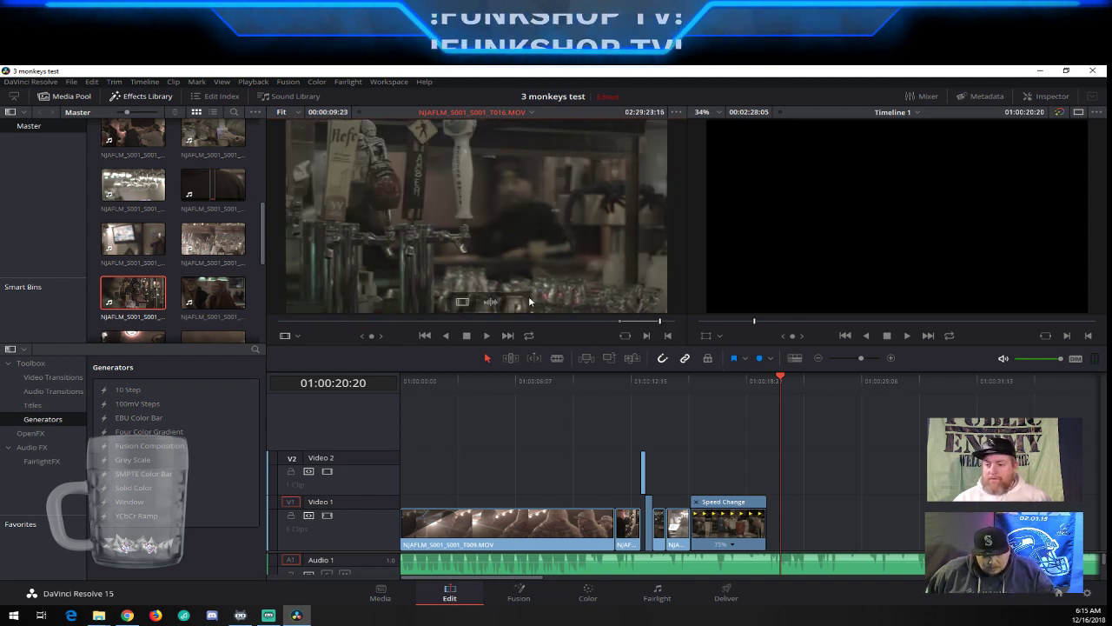
{"action": "left_click_drag", "start_coordinate": [461, 302], "coordinate": [851, 530]}
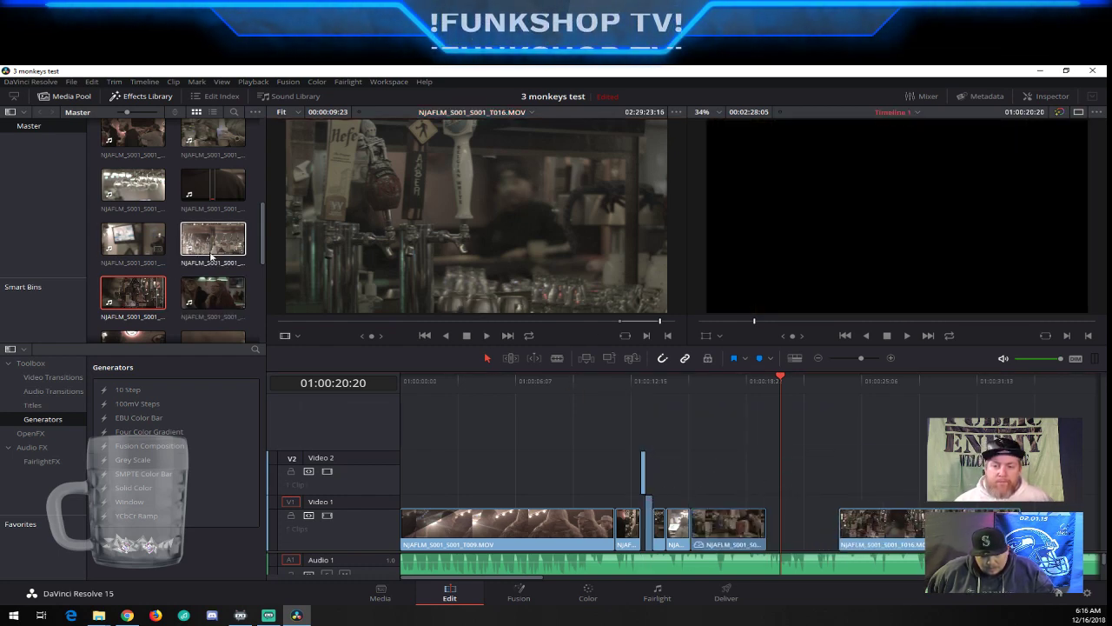
Mark a 00:00:03:07 range of the hanging-glasses clip T012 ending at 02:24:59:12 and place its video only on Video 1 directly after T013
{"action": "scroll", "coordinate": [190, 285], "scroll_direction": "down", "scroll_amount": 1}
{"action": "left_click", "coordinate": [133, 153]}
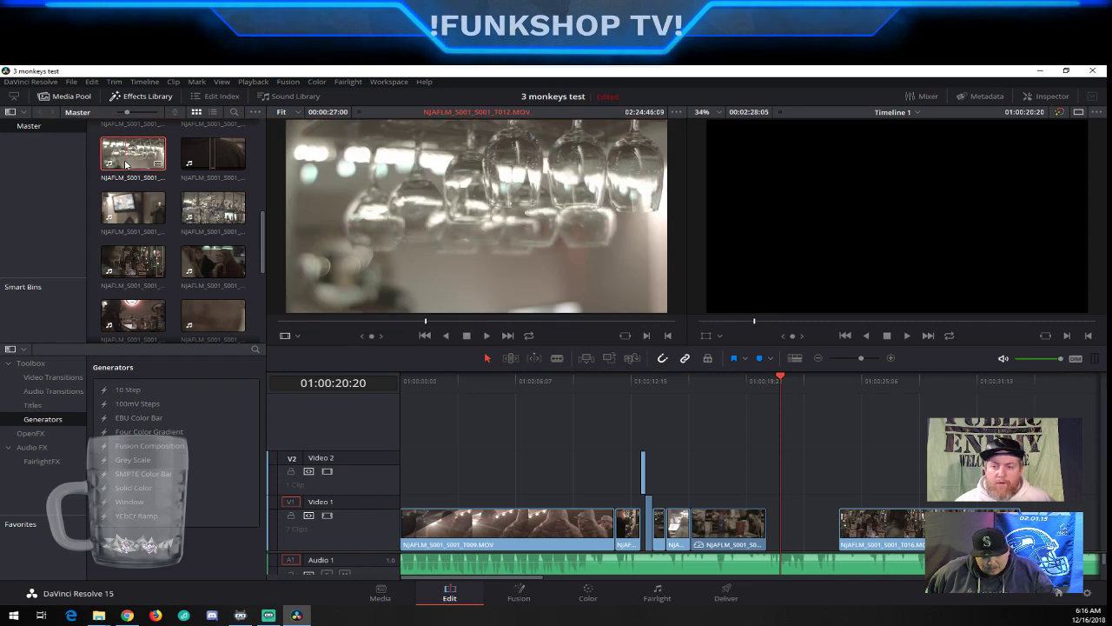
{"action": "left_click_drag", "start_coordinate": [658, 320], "coordinate": [620, 327]}
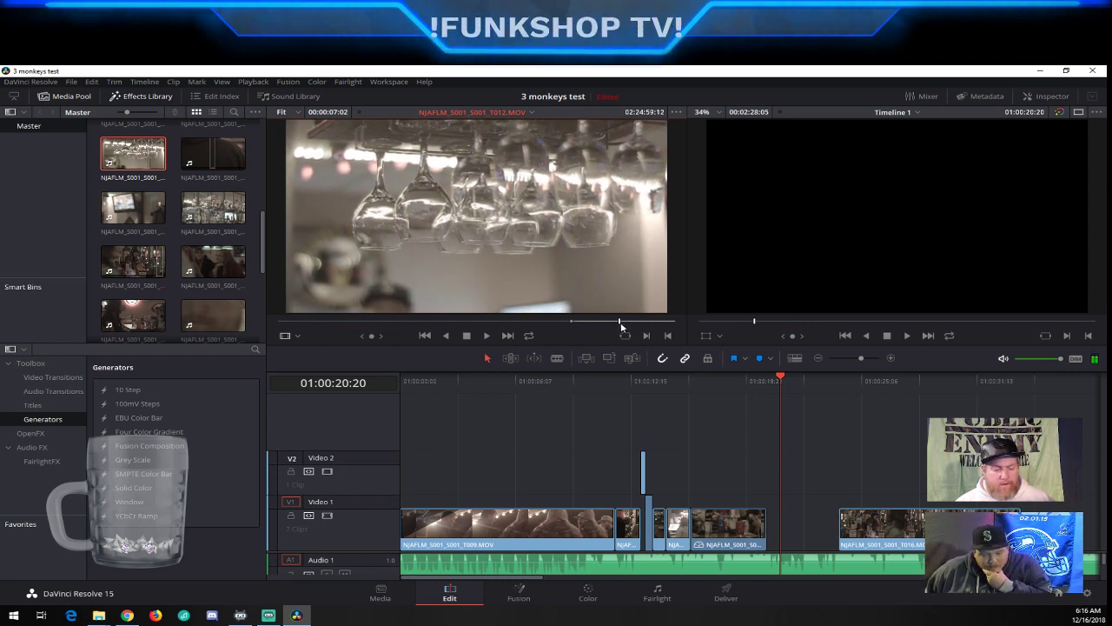
{"action": "left_click_drag", "start_coordinate": [461, 304], "coordinate": [830, 537]}
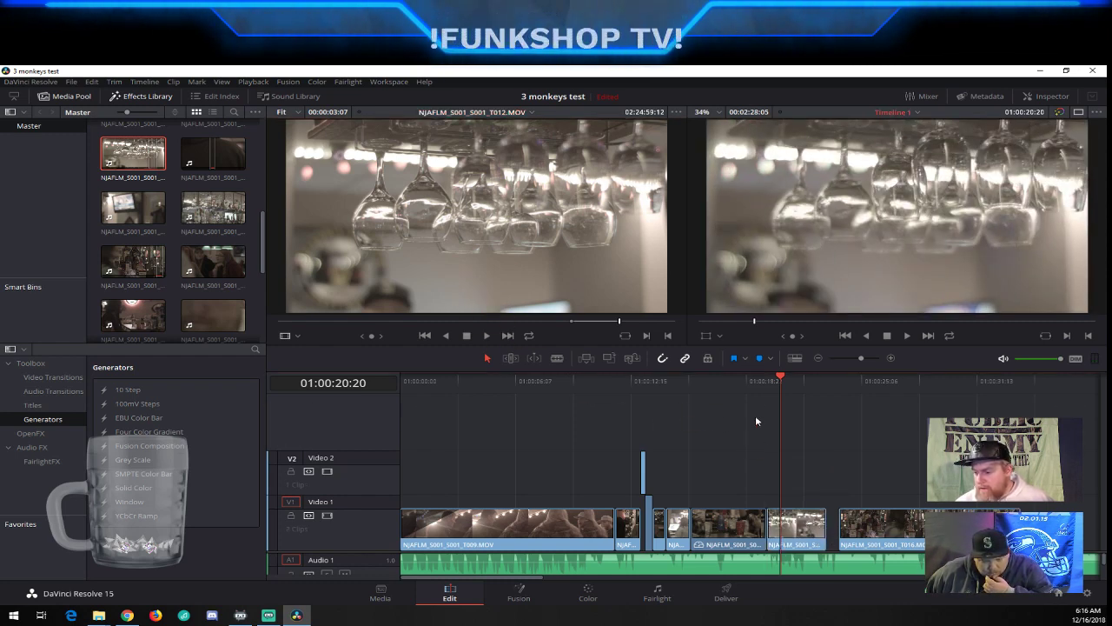
Play through the T012 shot into the gap and move the T016 clip earlier on Video 1 to sit directly after T012
{"action": "left_click", "coordinate": [735, 389]}
{"action": "key", "text": "space"}
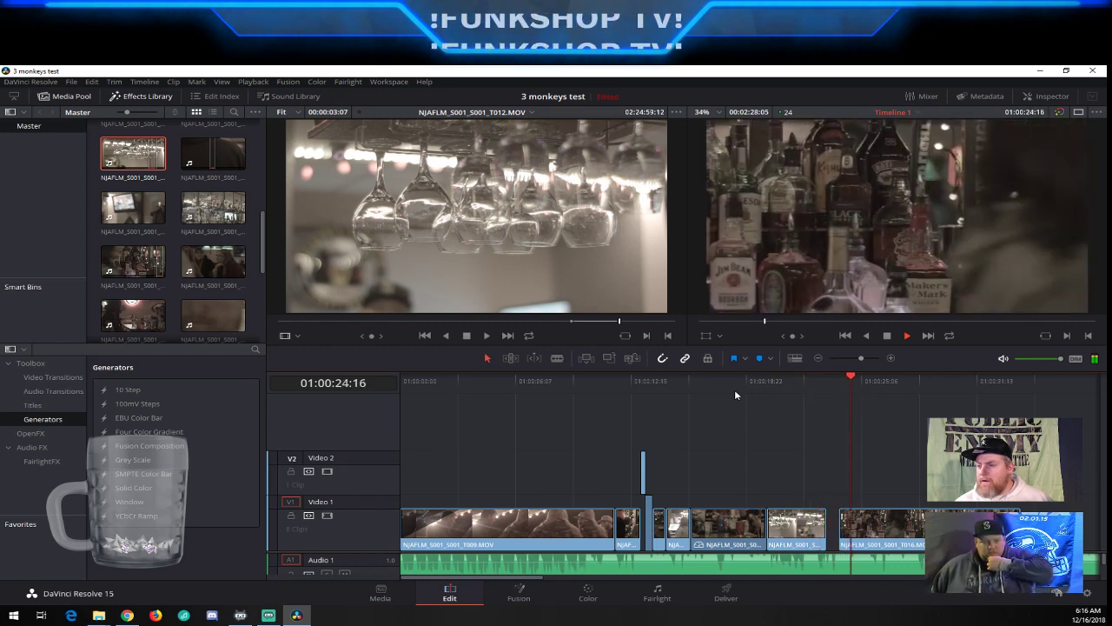
{"action": "left_click", "coordinate": [874, 524]}
{"action": "left_click_drag", "start_coordinate": [874, 524], "coordinate": [862, 525]}
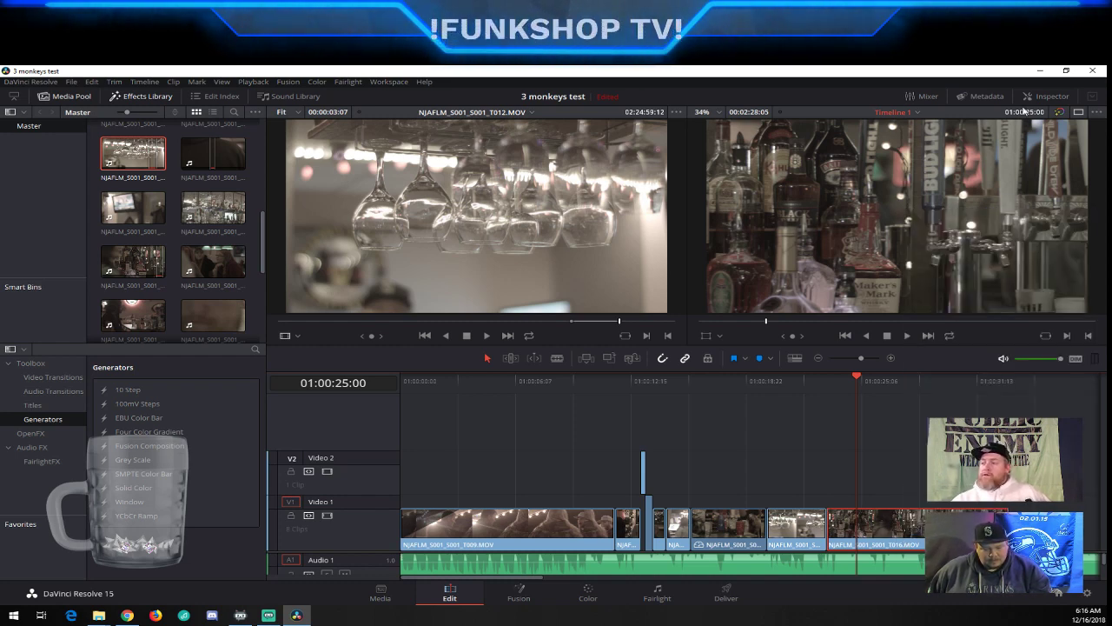
Flip the T016 clip horizontally and play it back through to its end
{"action": "left_click", "coordinate": [1047, 96]}
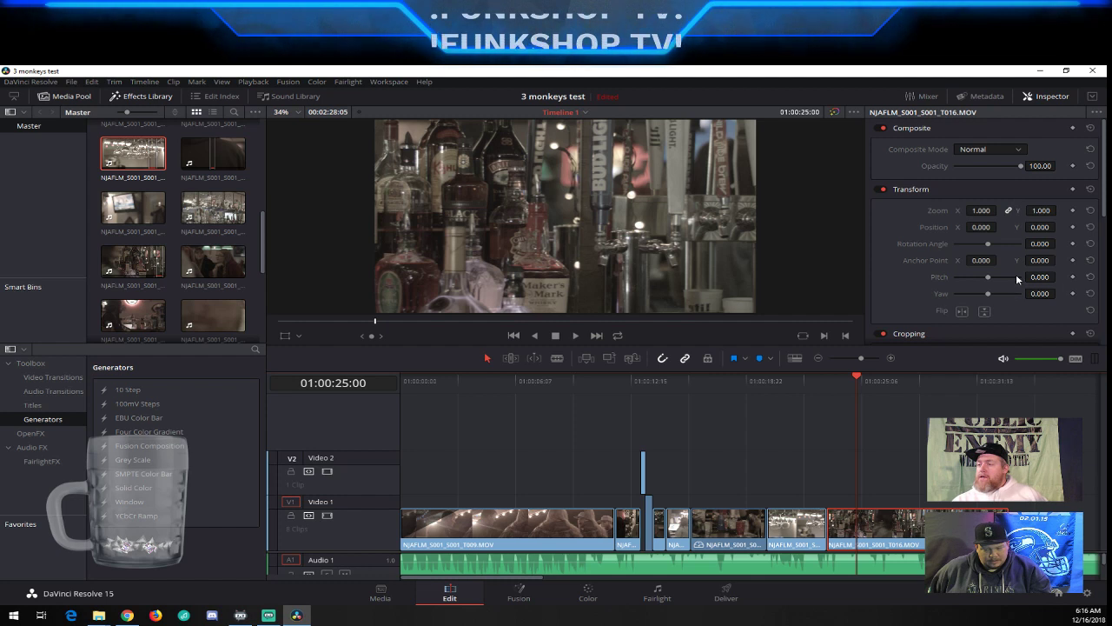
{"action": "scroll", "coordinate": [1016, 276], "scroll_direction": "down", "scroll_amount": 8}
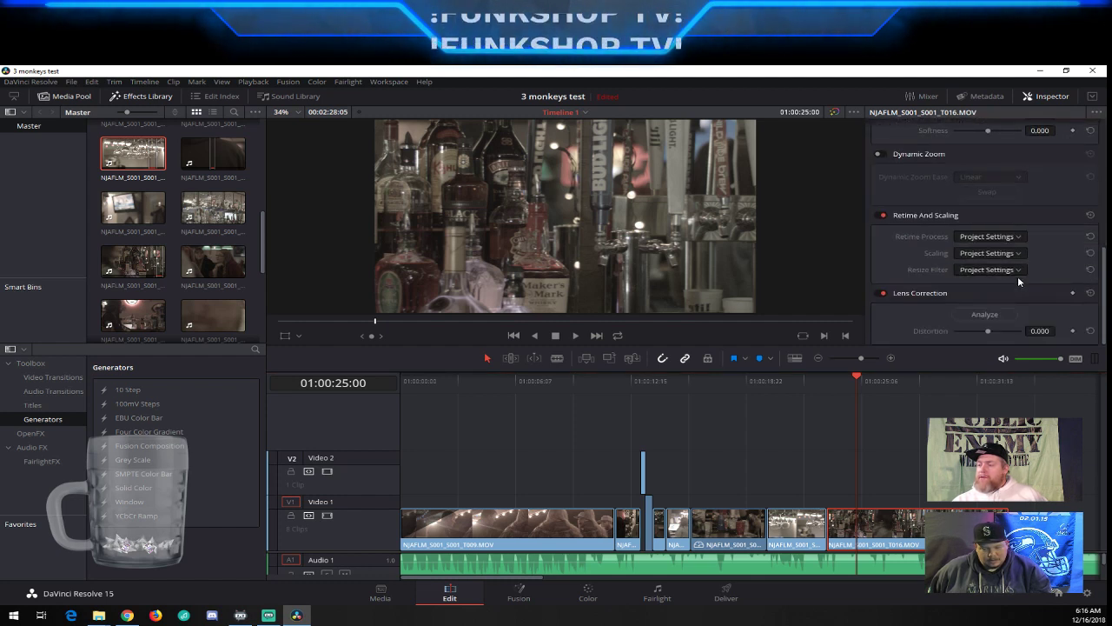
{"action": "scroll", "coordinate": [1021, 278], "scroll_direction": "up", "scroll_amount": 3}
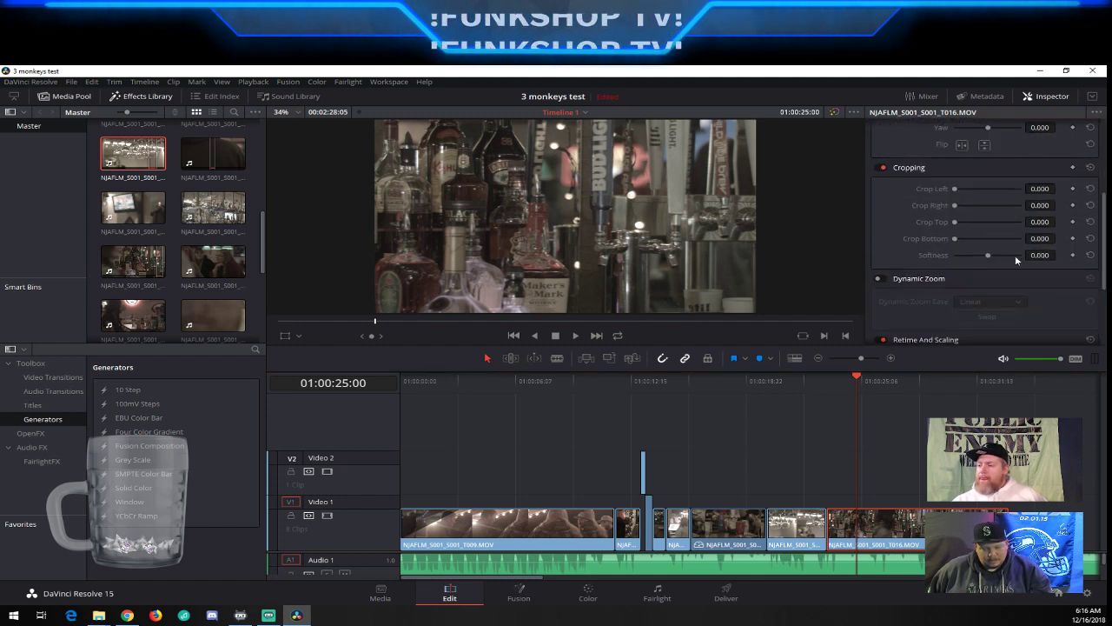
{"action": "scroll", "coordinate": [1010, 250], "scroll_direction": "up", "scroll_amount": 4}
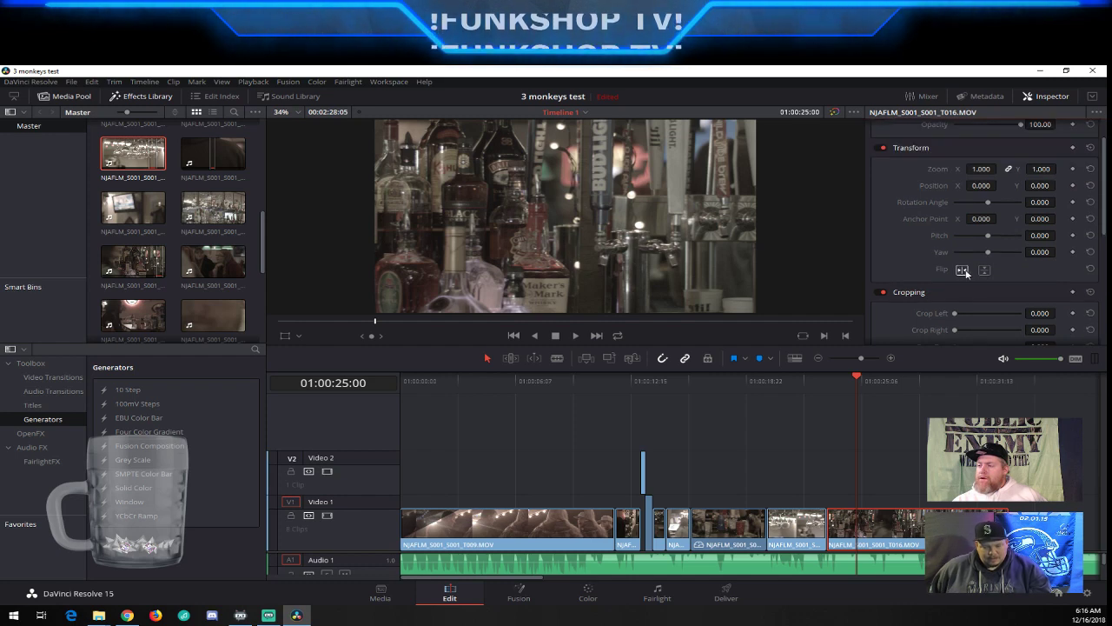
{"action": "left_click", "coordinate": [962, 270]}
{"action": "key", "text": "space"}
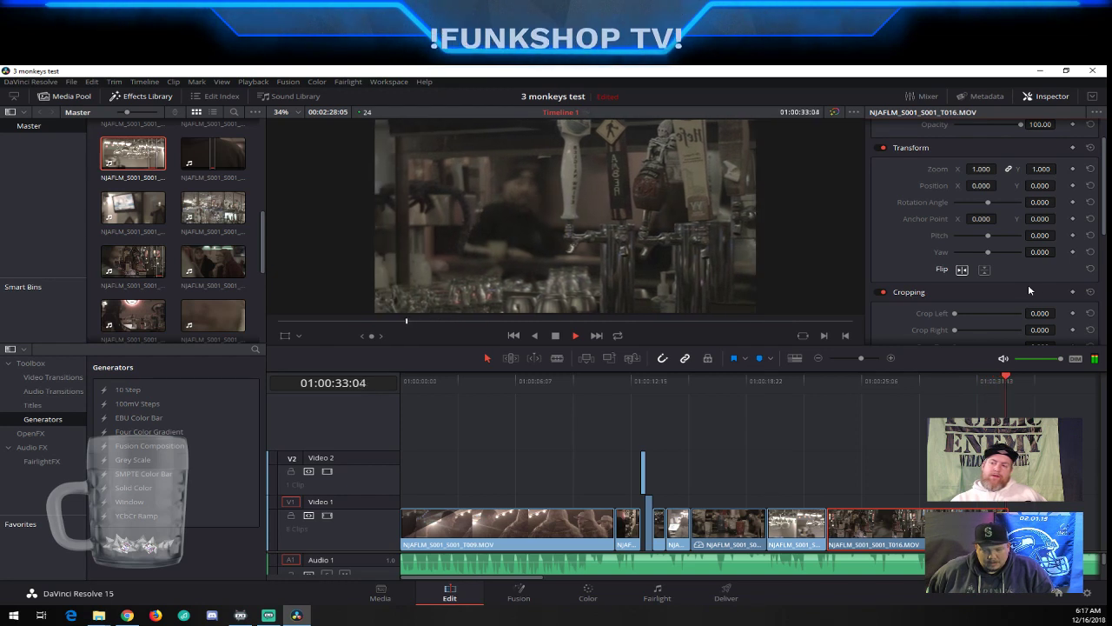
{"action": "key", "text": "space"}
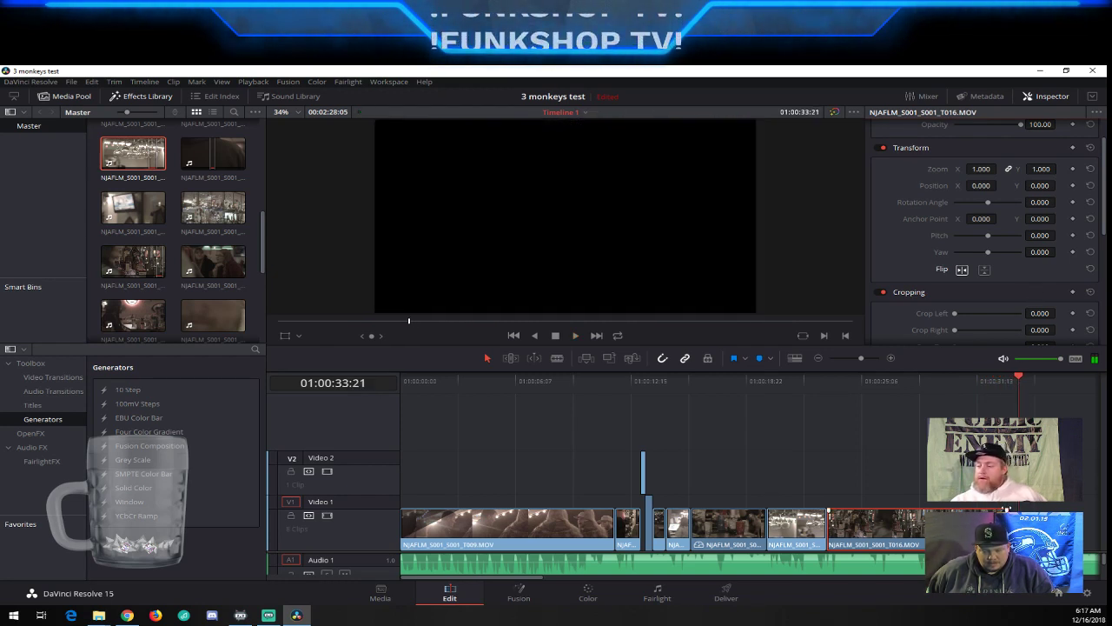
Add a fade-out at the end of the T016 clip and play it back to check the fade
{"action": "left_click_drag", "start_coordinate": [1007, 509], "coordinate": [980, 510]}
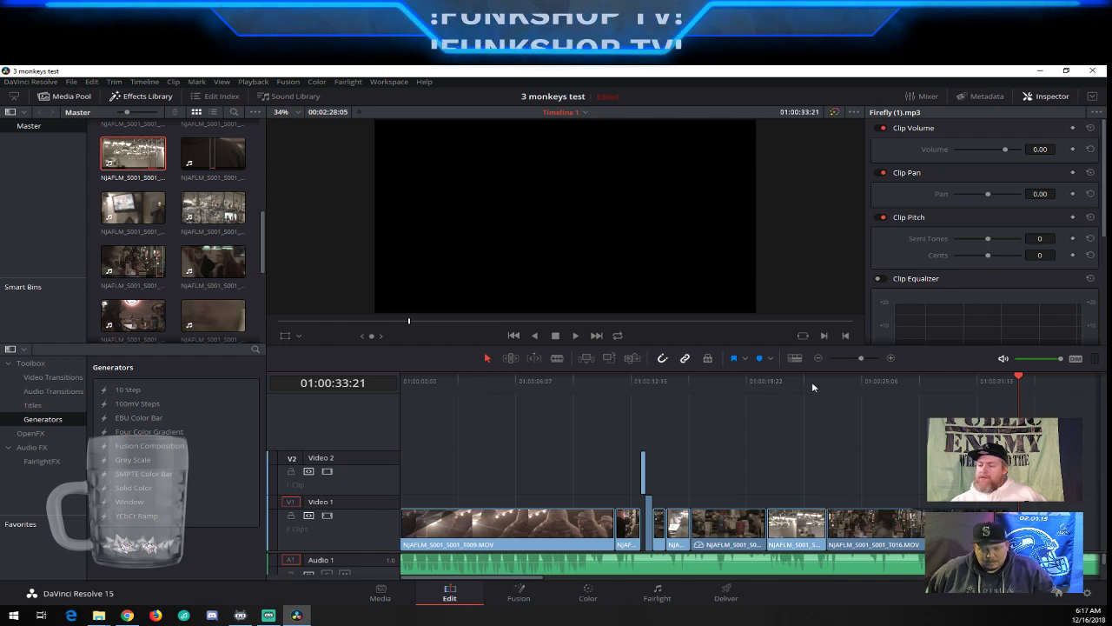
{"action": "left_click", "coordinate": [855, 391]}
{"action": "key", "text": "space"}
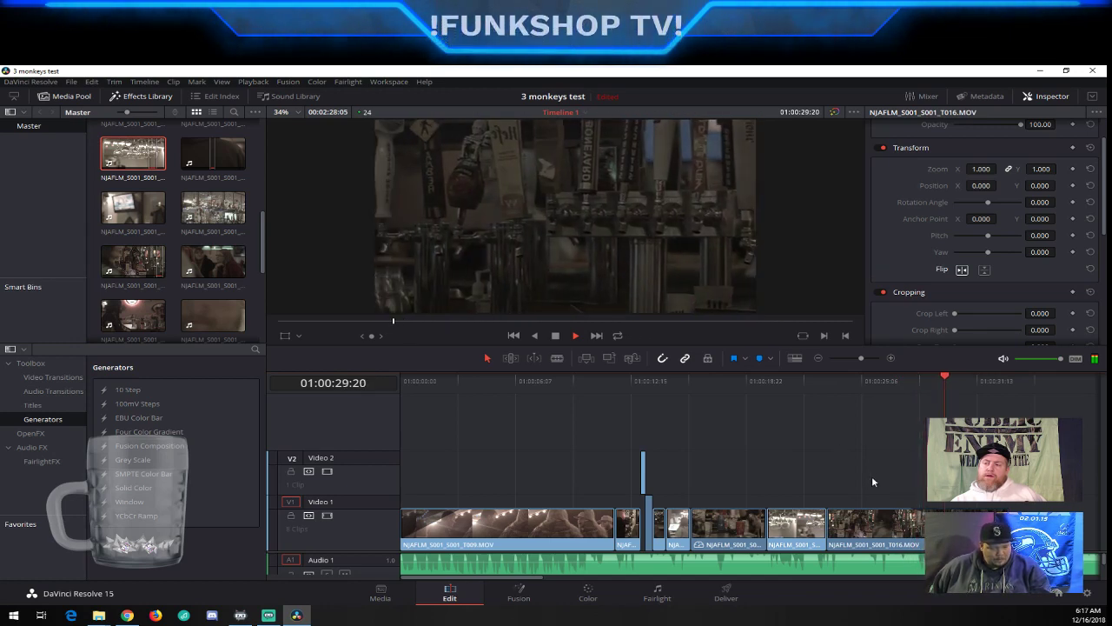
{"action": "key", "text": "space"}
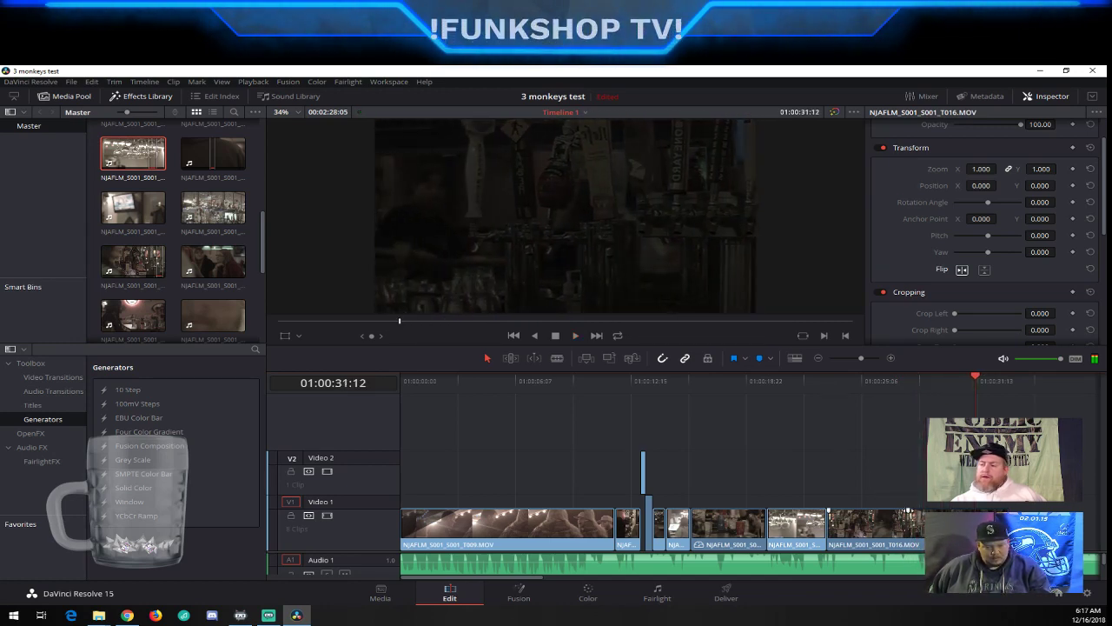
Show the retime controls on the T016 clip and set it to a slower speed
{"action": "right_click", "coordinate": [886, 531]}
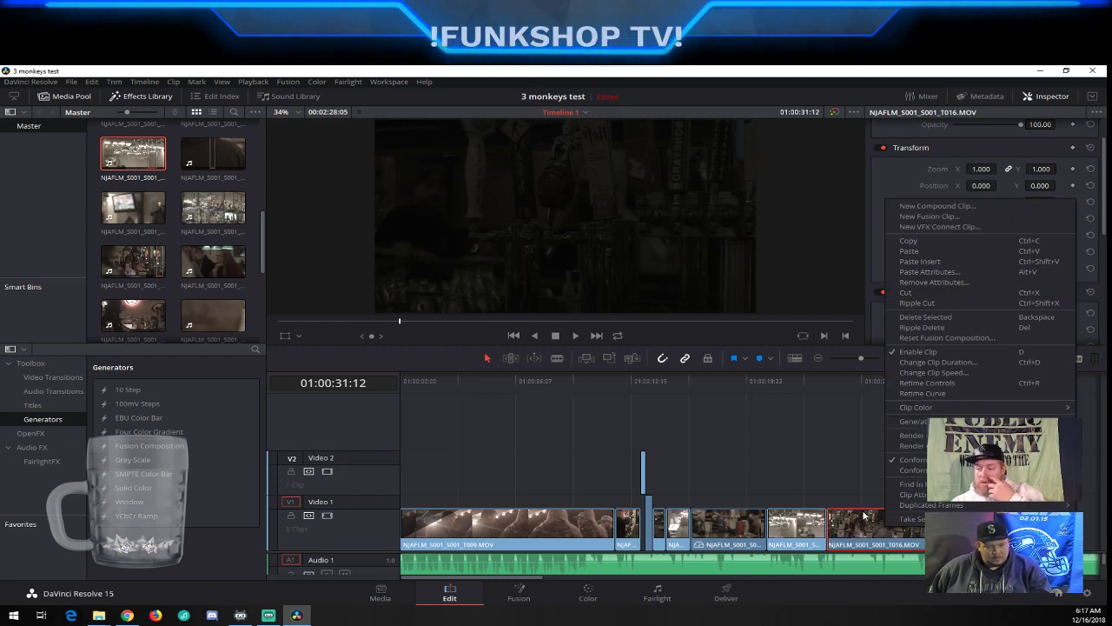
{"action": "left_click", "coordinate": [967, 383]}
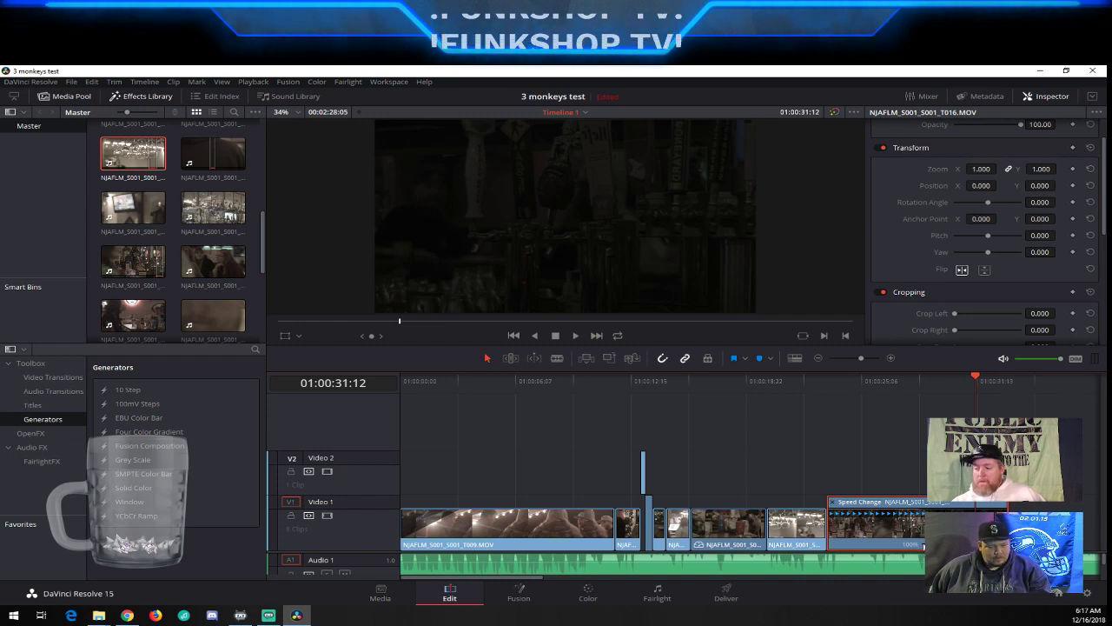
{"action": "left_click", "coordinate": [915, 544]}
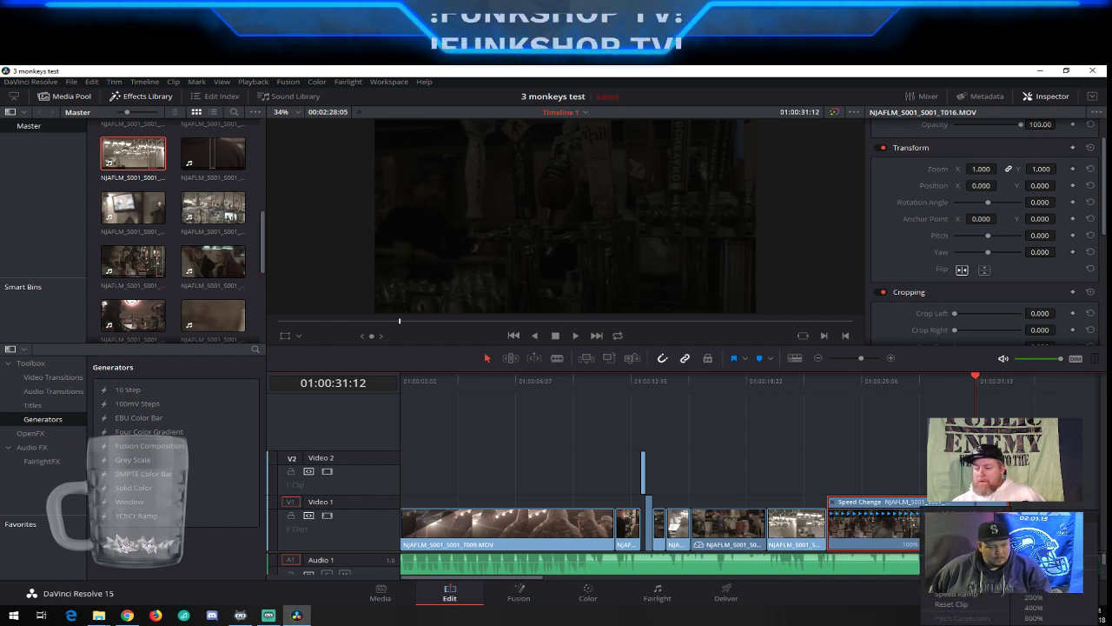
{"action": "left_click", "coordinate": [1034, 546]}
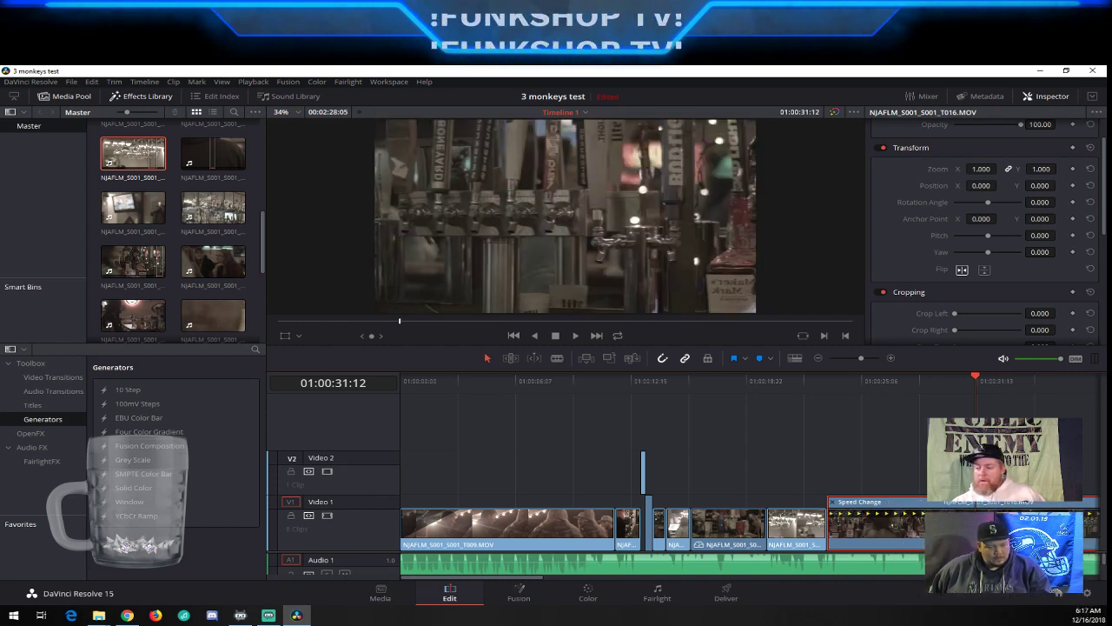
Play back the slowed T016 clip from its start and look through its video properties down to Lens Correction
{"action": "left_click", "coordinate": [829, 383]}
{"action": "key", "text": "space"}
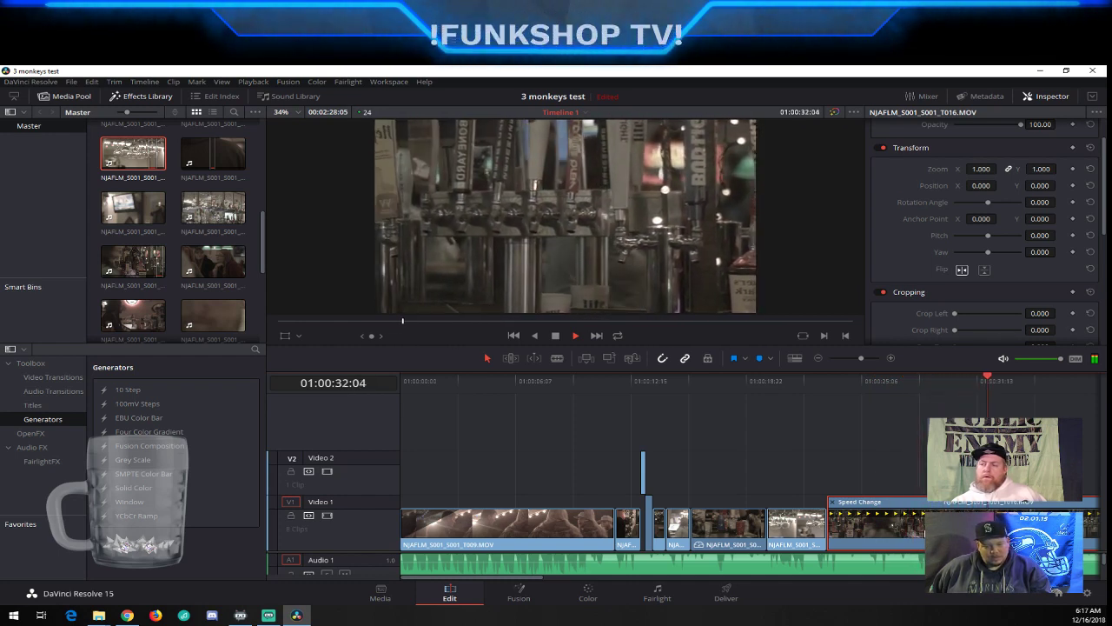
{"action": "scroll", "coordinate": [1047, 291], "scroll_direction": "down", "scroll_amount": 3}
{"action": "scroll", "coordinate": [1040, 291], "scroll_direction": "down", "scroll_amount": 4}
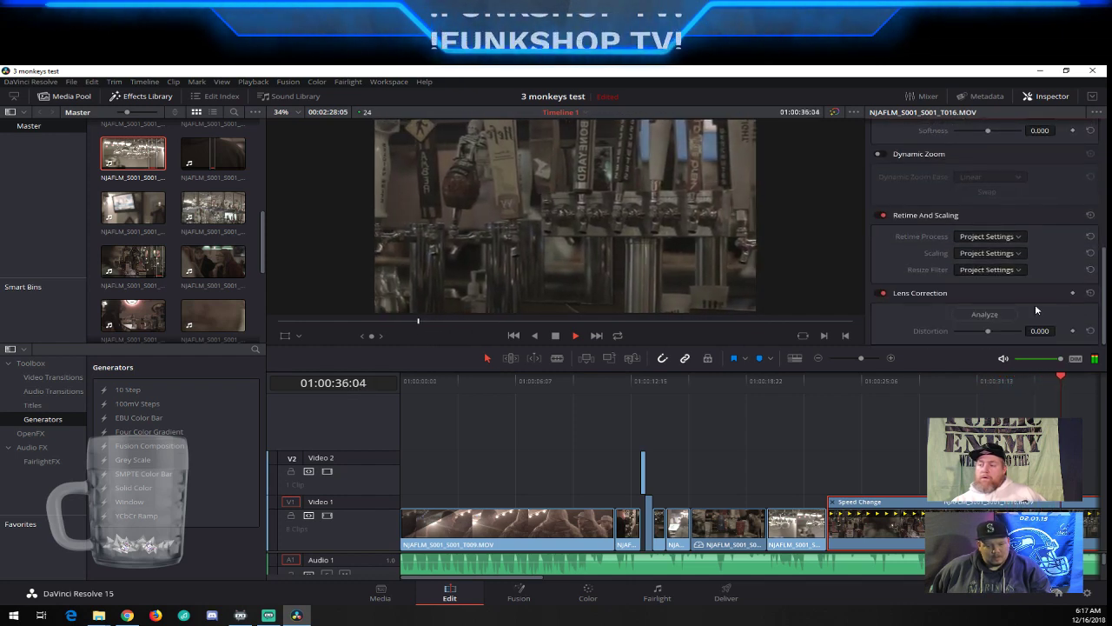
{"action": "key", "text": "space"}
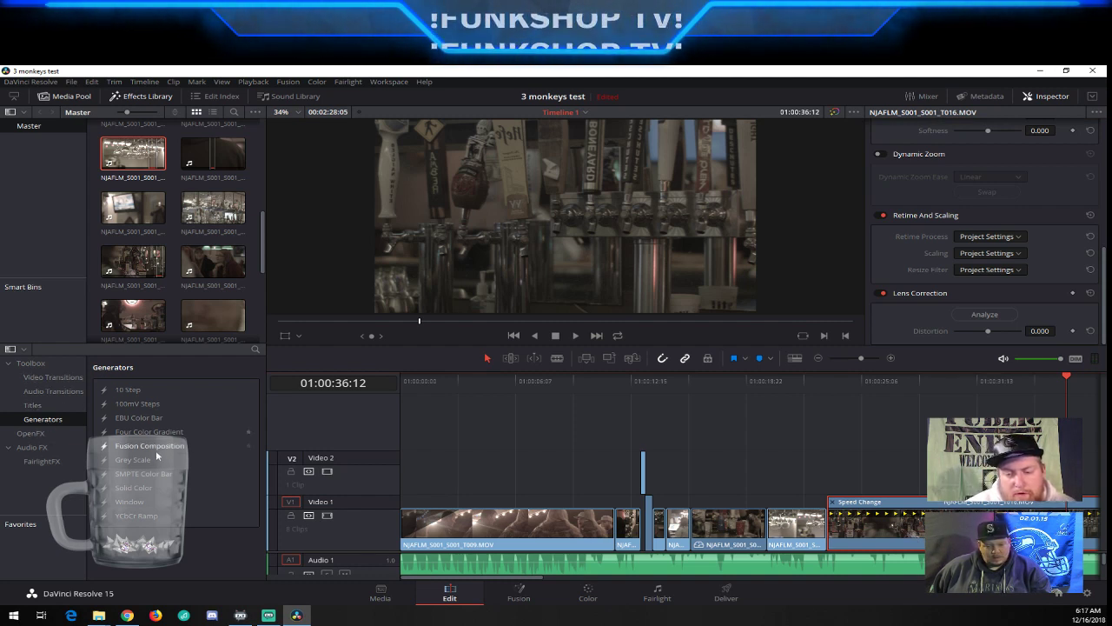
Find Camera Shake among the OpenFX transform filters and apply it to the T016 clip on Video 1
{"action": "left_click", "coordinate": [41, 433]}
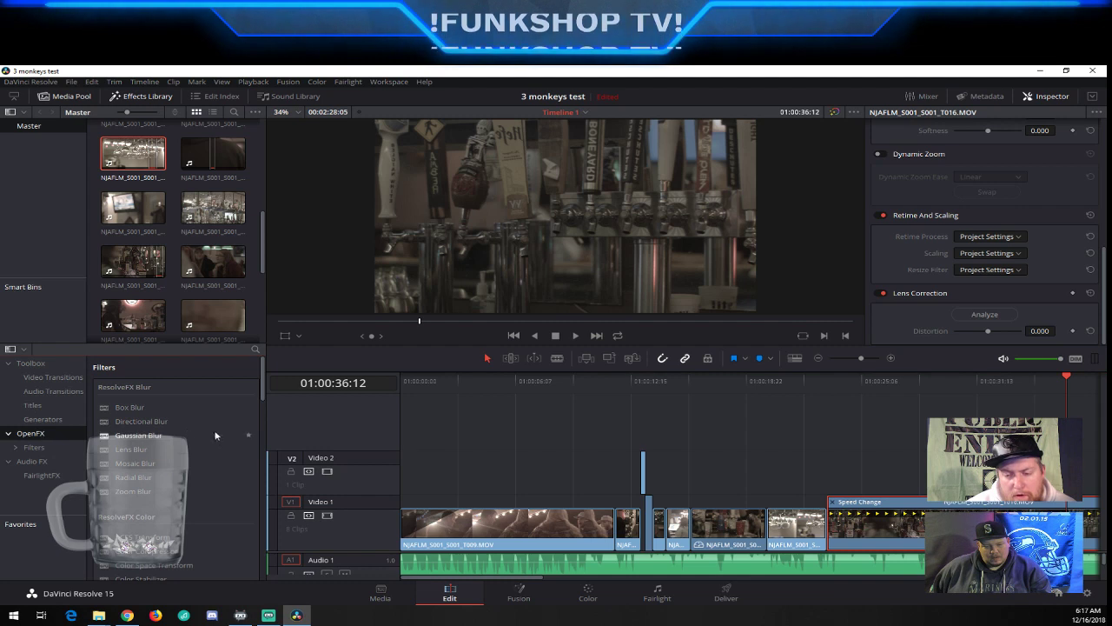
{"action": "scroll", "coordinate": [209, 487], "scroll_direction": "down", "scroll_amount": 3}
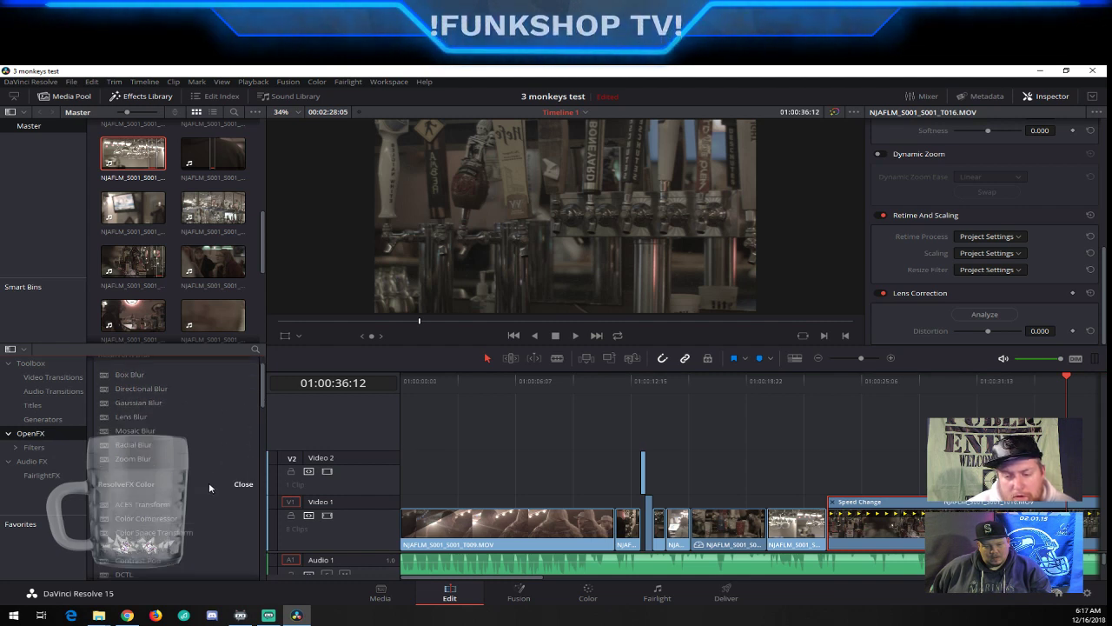
{"action": "scroll", "coordinate": [210, 490], "scroll_direction": "down", "scroll_amount": 2}
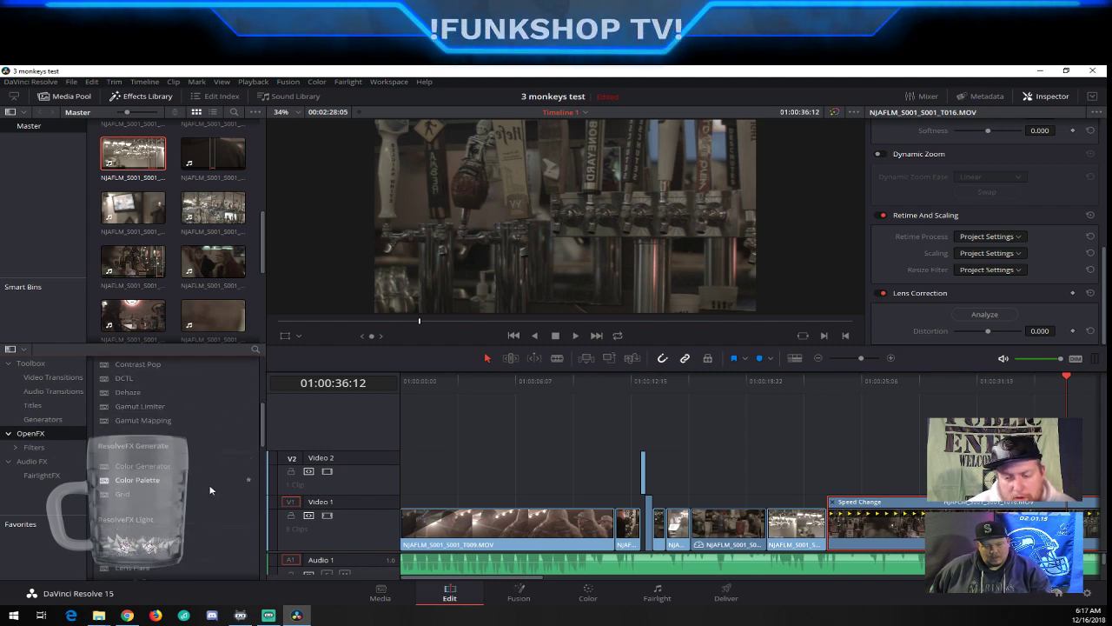
{"action": "scroll", "coordinate": [210, 490], "scroll_direction": "down", "scroll_amount": 3}
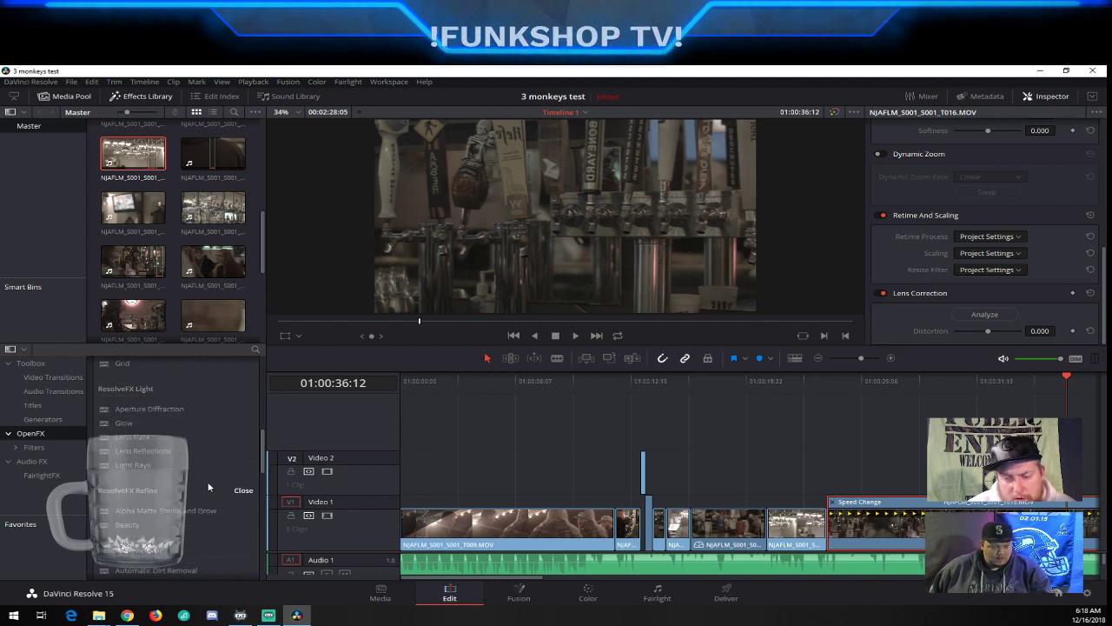
{"action": "scroll", "coordinate": [209, 489], "scroll_direction": "down", "scroll_amount": 1}
{"action": "scroll", "coordinate": [209, 487], "scroll_direction": "down", "scroll_amount": 2}
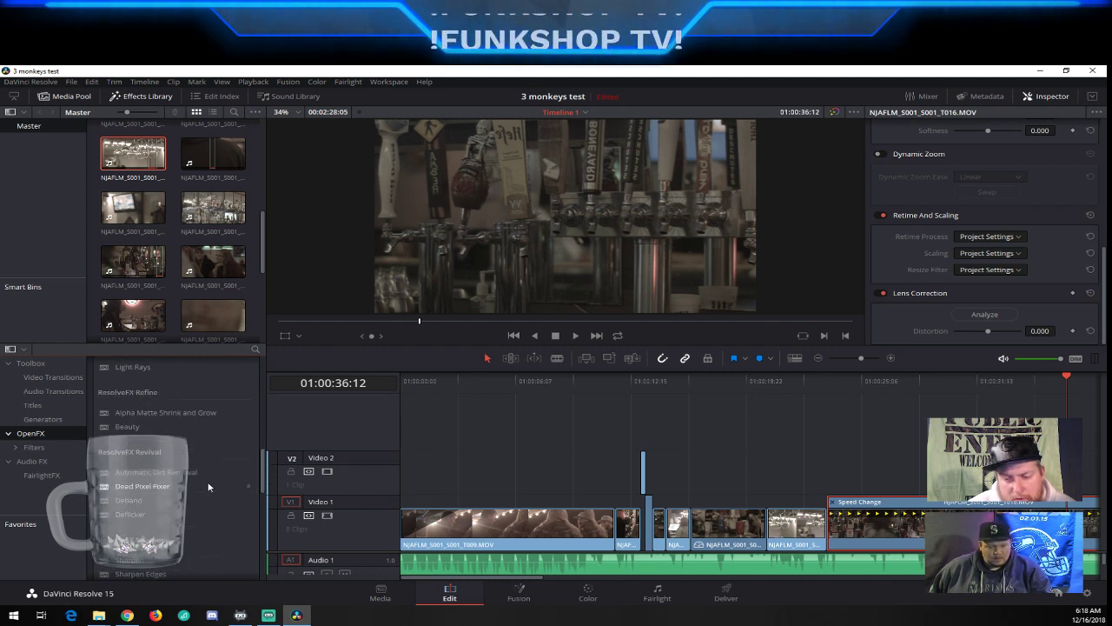
{"action": "scroll", "coordinate": [209, 487], "scroll_direction": "down", "scroll_amount": 2}
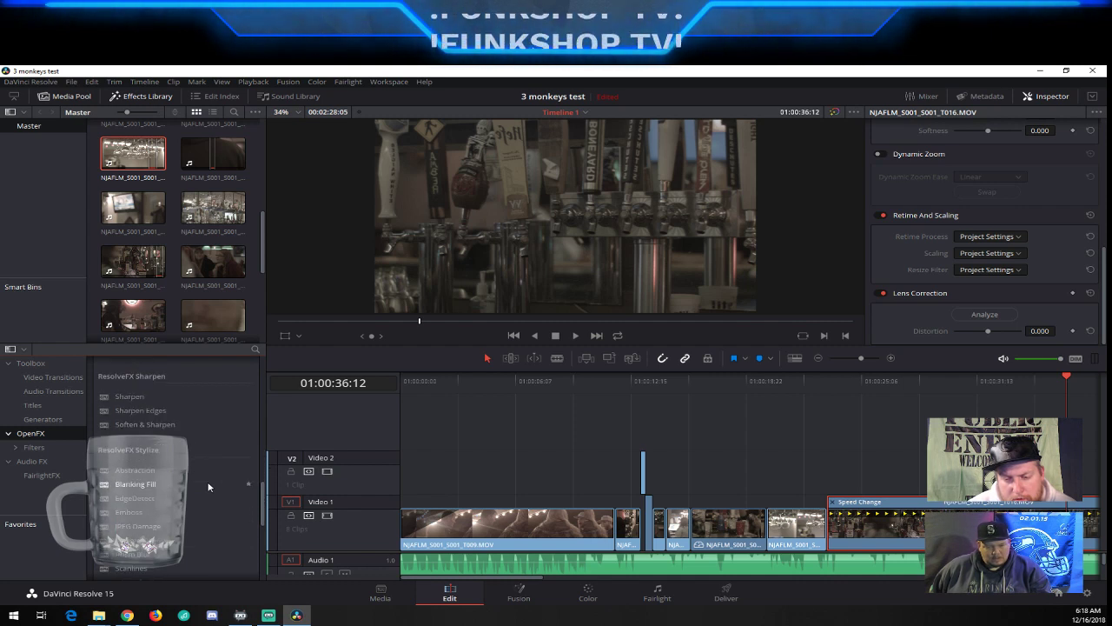
{"action": "scroll", "coordinate": [209, 486], "scroll_direction": "down", "scroll_amount": 1}
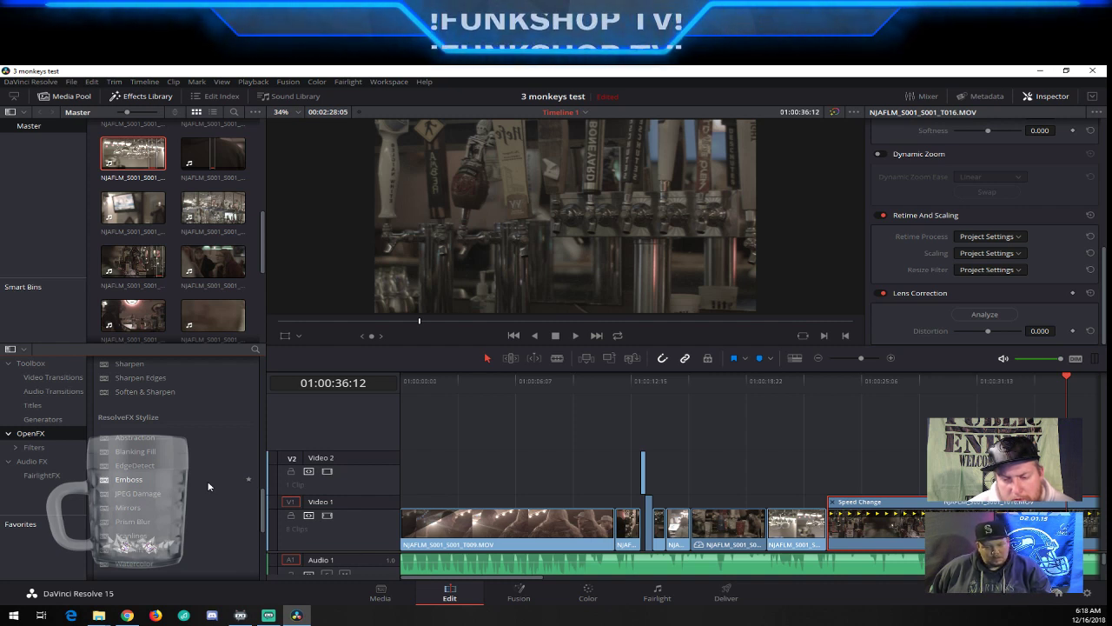
{"action": "scroll", "coordinate": [209, 486], "scroll_direction": "down", "scroll_amount": 1}
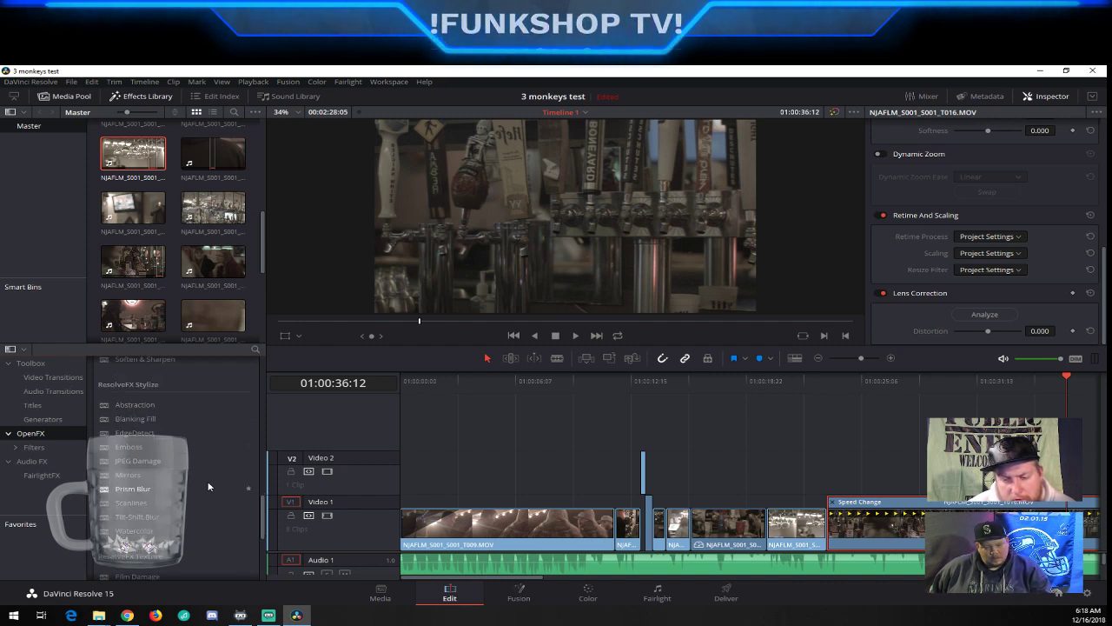
{"action": "scroll", "coordinate": [209, 487], "scroll_direction": "down", "scroll_amount": 4}
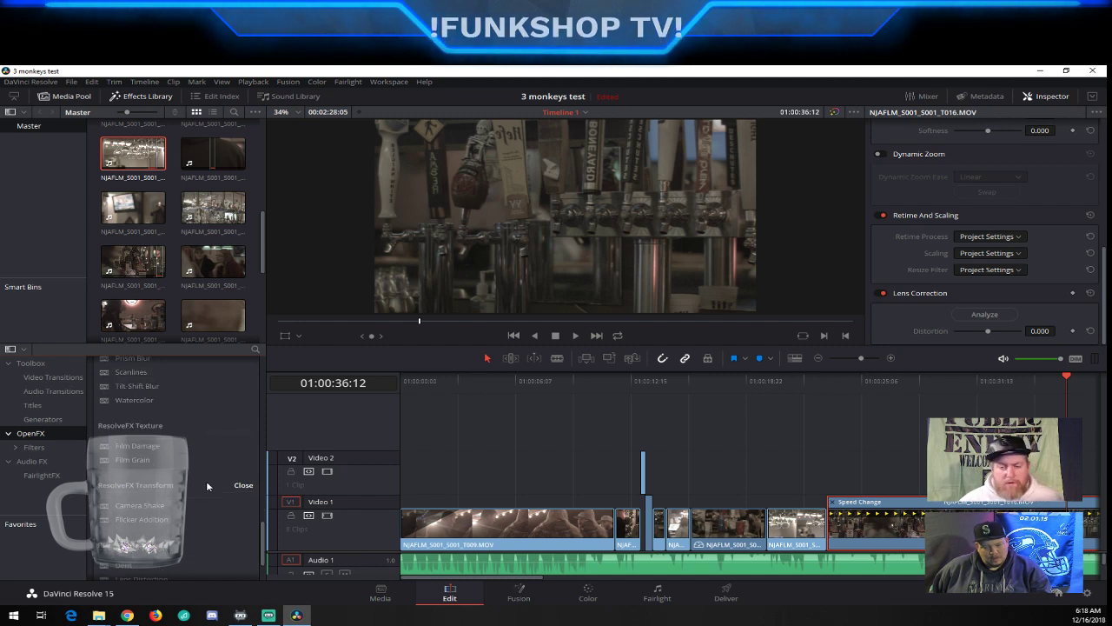
{"action": "scroll", "coordinate": [206, 481], "scroll_direction": "down", "scroll_amount": 1}
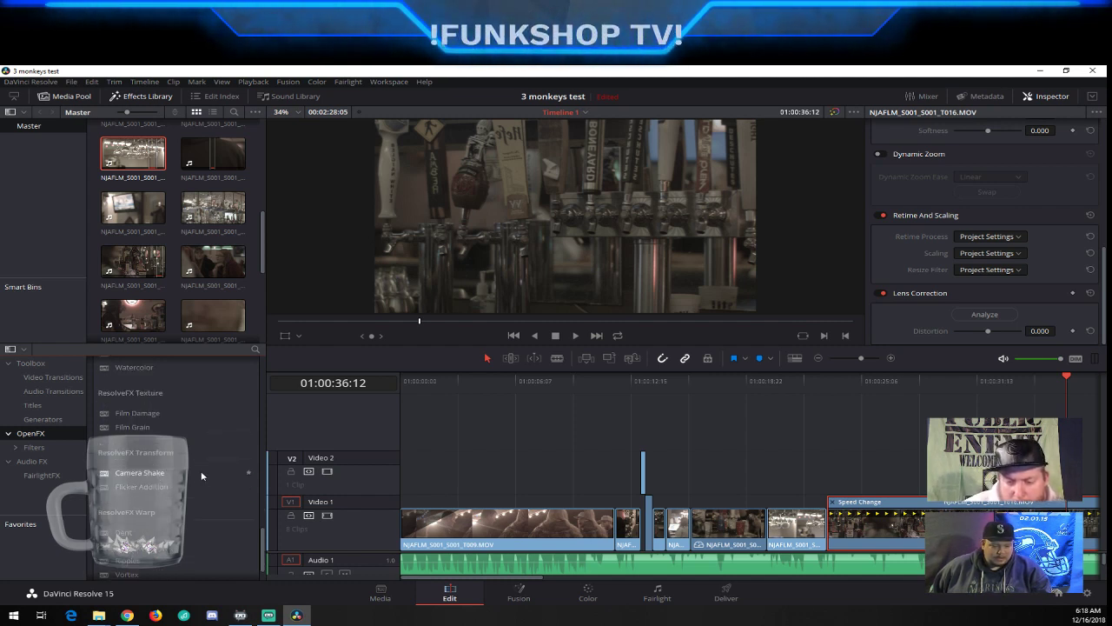
{"action": "scroll", "coordinate": [208, 475], "scroll_direction": "down", "scroll_amount": 1}
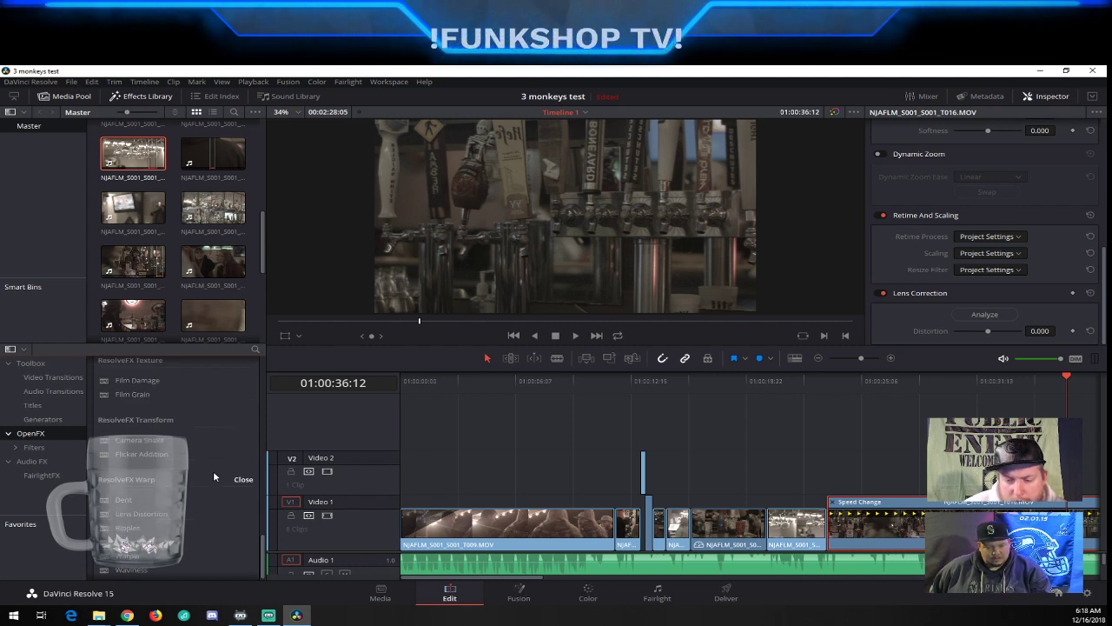
{"action": "scroll", "coordinate": [215, 477], "scroll_direction": "down", "scroll_amount": 1}
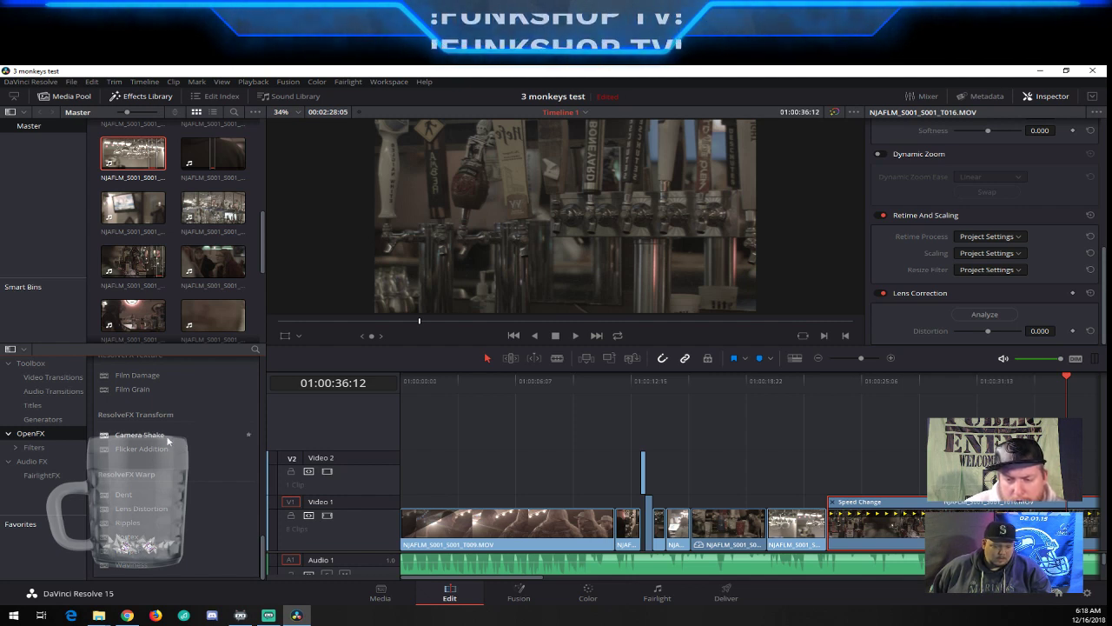
{"action": "left_click_drag", "start_coordinate": [137, 439], "coordinate": [867, 522]}
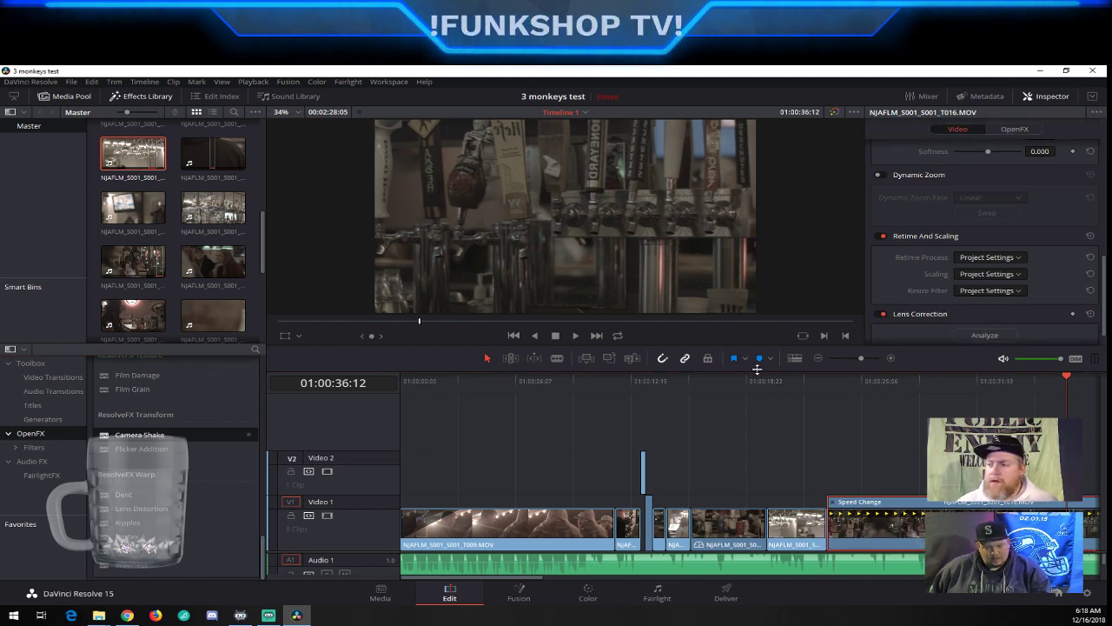
Look over the T016 clip's video properties and show its Camera Shake effect settings
{"action": "scroll", "coordinate": [988, 303], "scroll_direction": "down", "scroll_amount": 1}
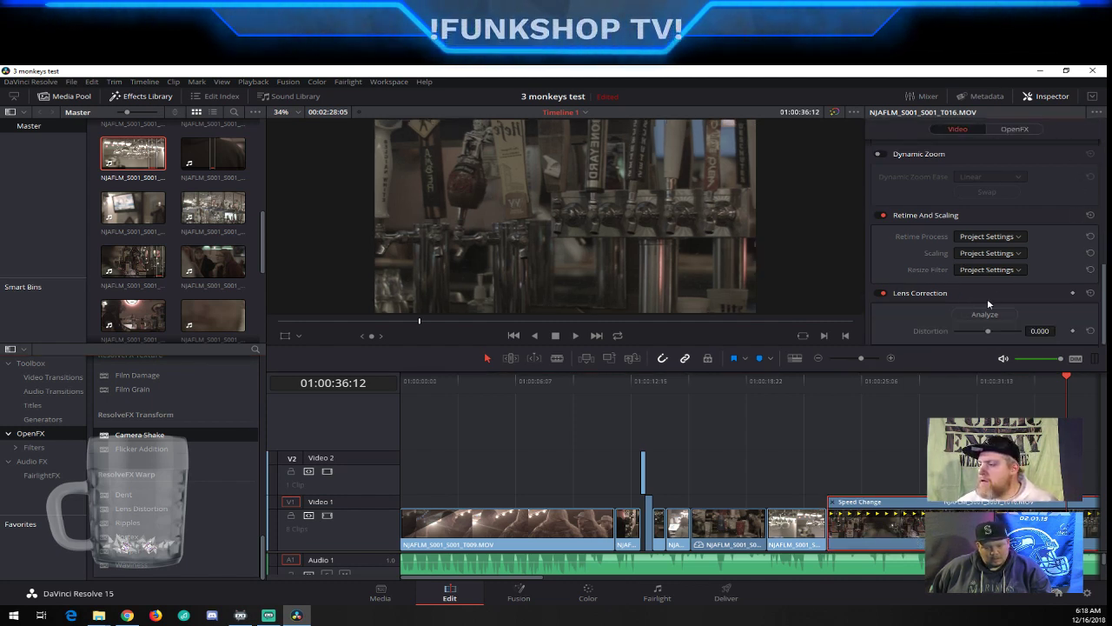
{"action": "scroll", "coordinate": [988, 303], "scroll_direction": "up", "scroll_amount": 5}
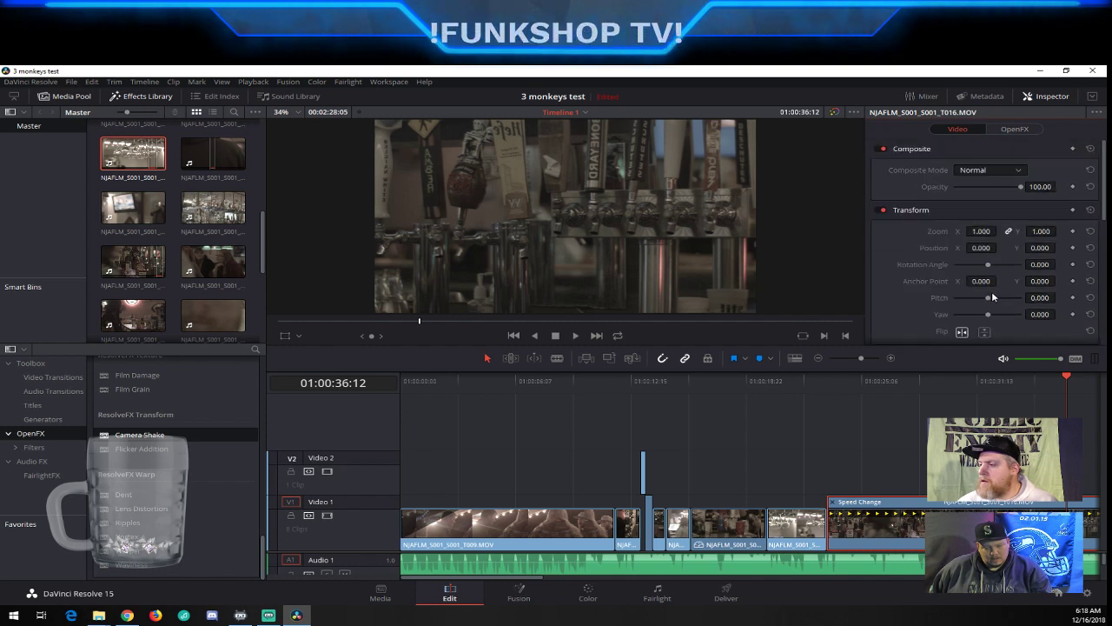
{"action": "scroll", "coordinate": [992, 291], "scroll_direction": "down", "scroll_amount": 3}
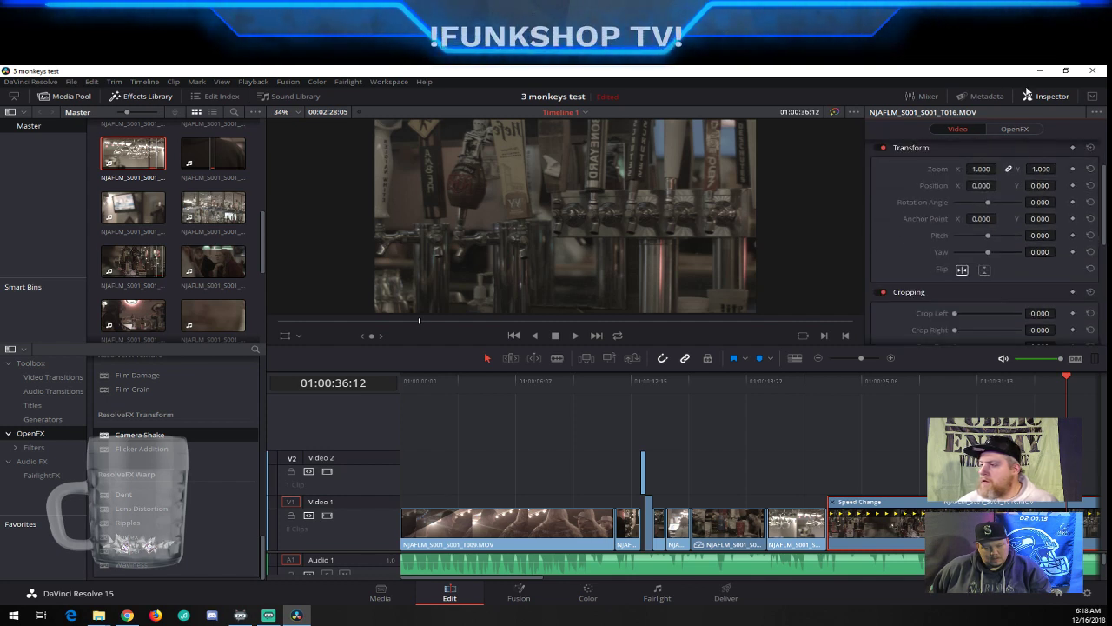
{"action": "left_click", "coordinate": [1016, 129]}
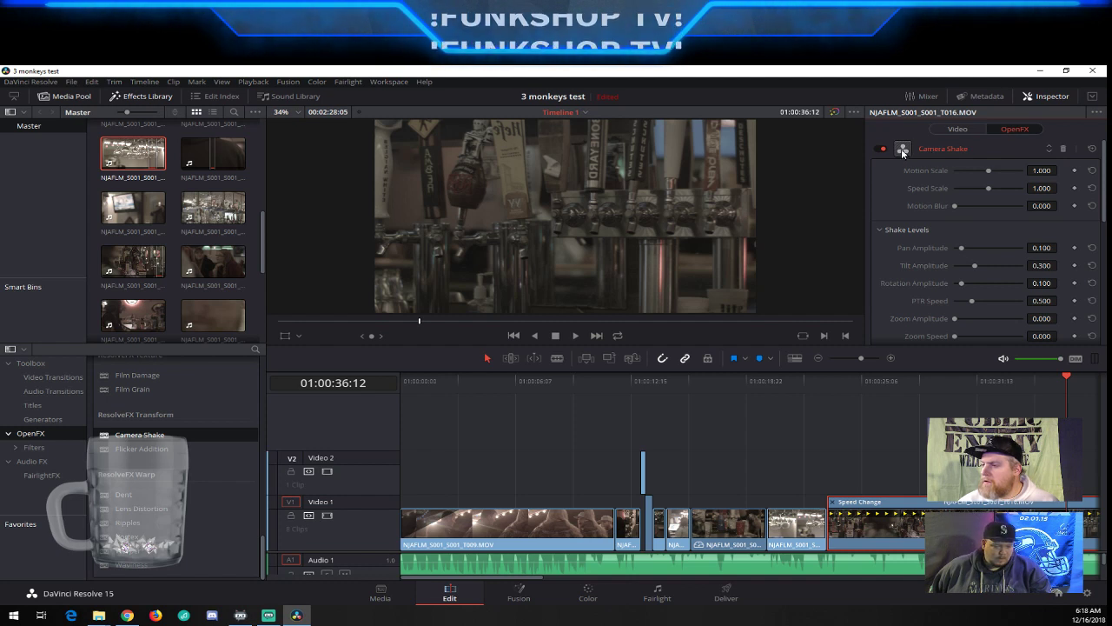
Look through the Camera Shake settings on the T016 clip and remove the effect from the clip
{"action": "scroll", "coordinate": [975, 259], "scroll_direction": "down", "scroll_amount": 2}
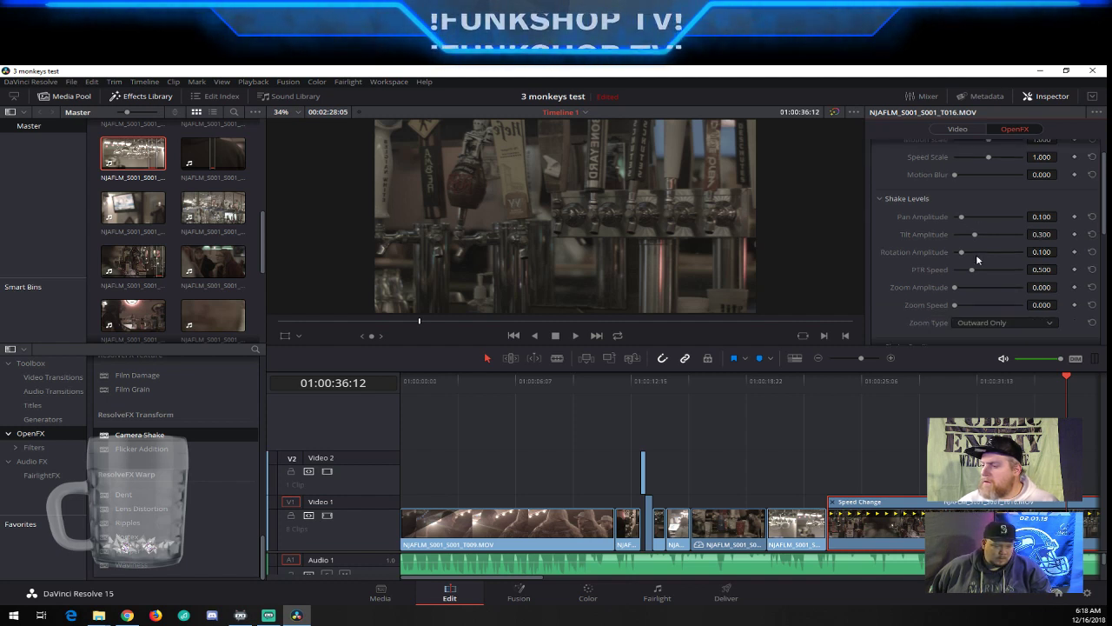
{"action": "left_click", "coordinate": [1023, 260]}
{"action": "left_click", "coordinate": [923, 261]}
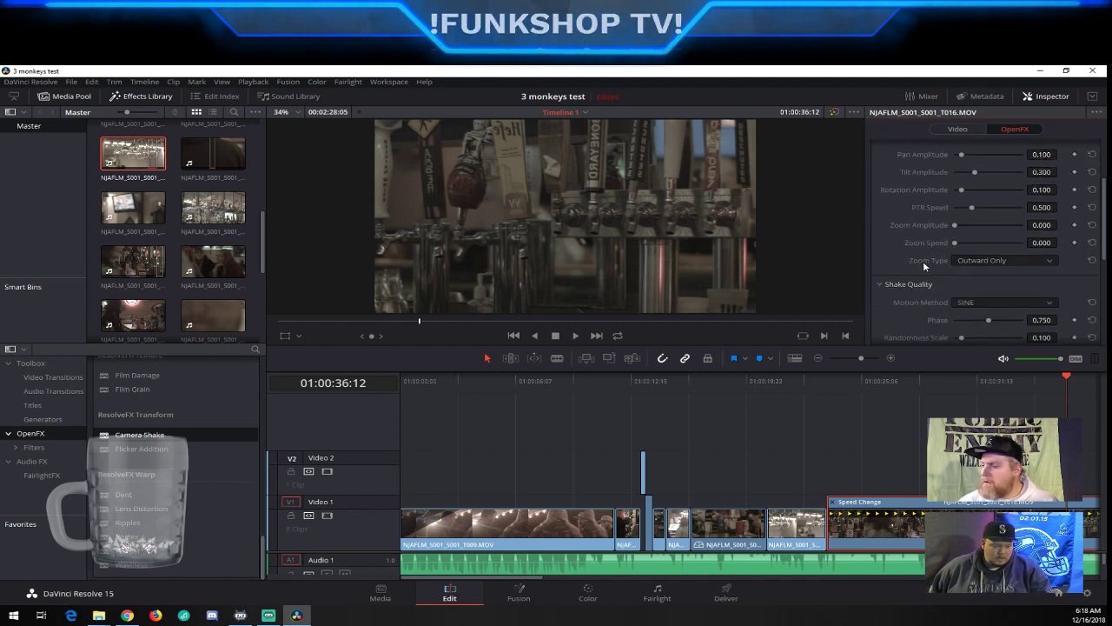
{"action": "scroll", "coordinate": [982, 284], "scroll_direction": "down", "scroll_amount": 3}
{"action": "scroll", "coordinate": [964, 252], "scroll_direction": "up", "scroll_amount": 5}
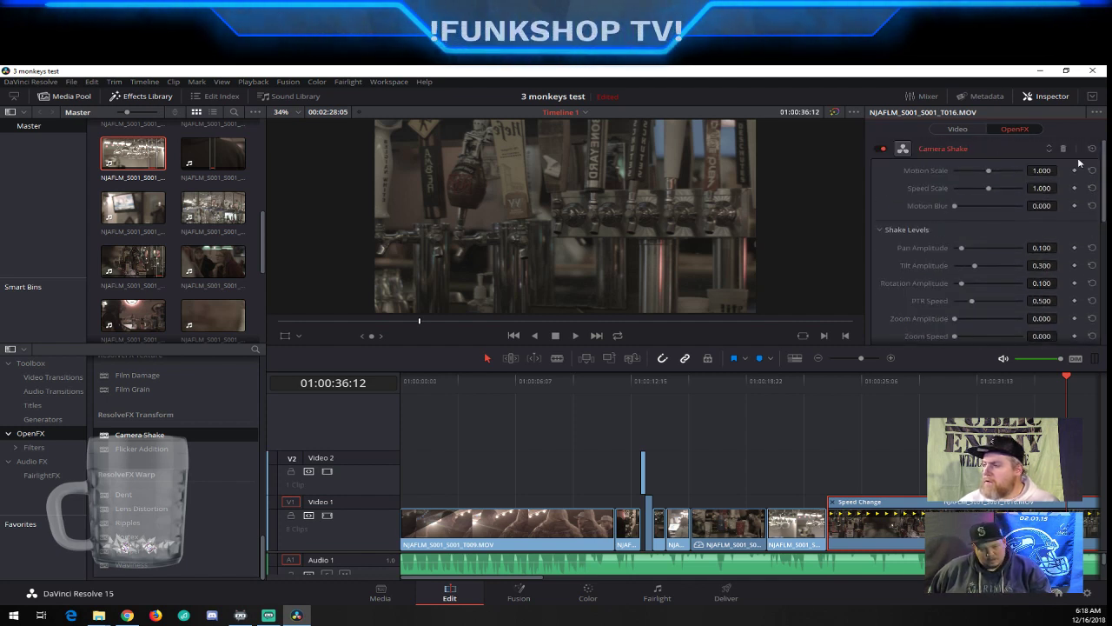
{"action": "left_click", "coordinate": [1064, 149]}
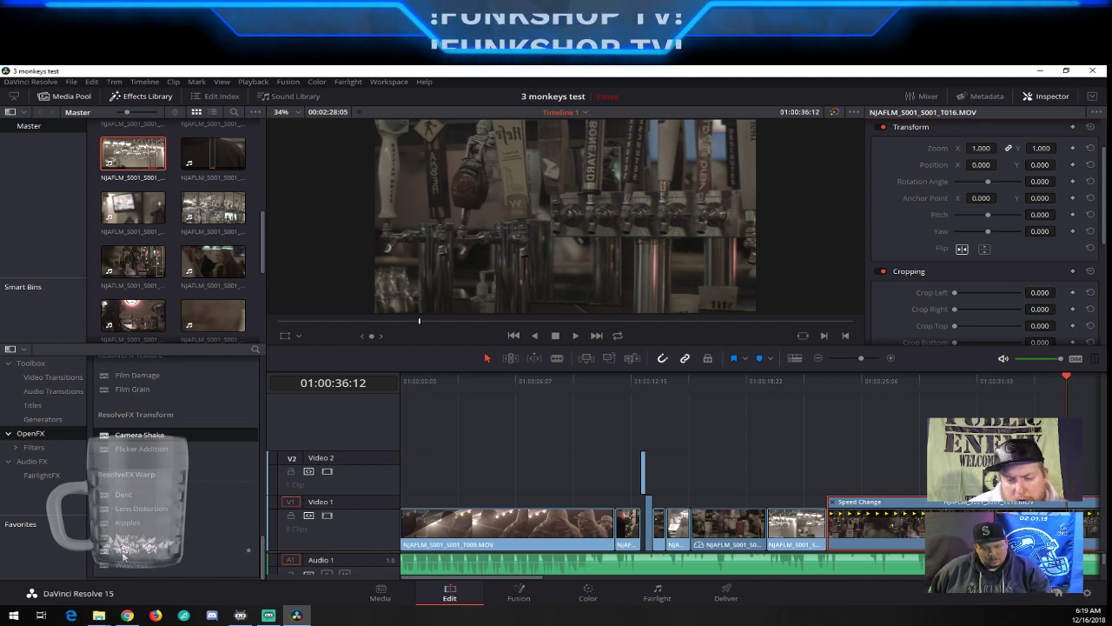
Browse the OpenFX effects list from ResolveFX Transform back through Stylize, Sharpen, Revival and Refine to Light and Generate
{"action": "left_click", "coordinate": [37, 448]}
{"action": "left_click", "coordinate": [16, 449]}
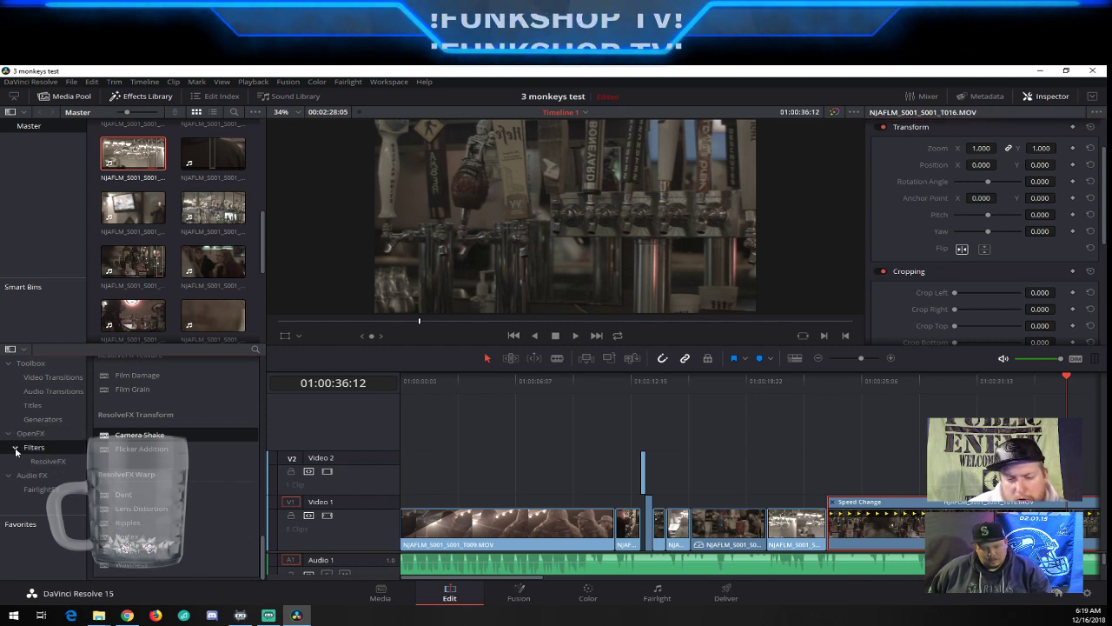
{"action": "left_click", "coordinate": [39, 463]}
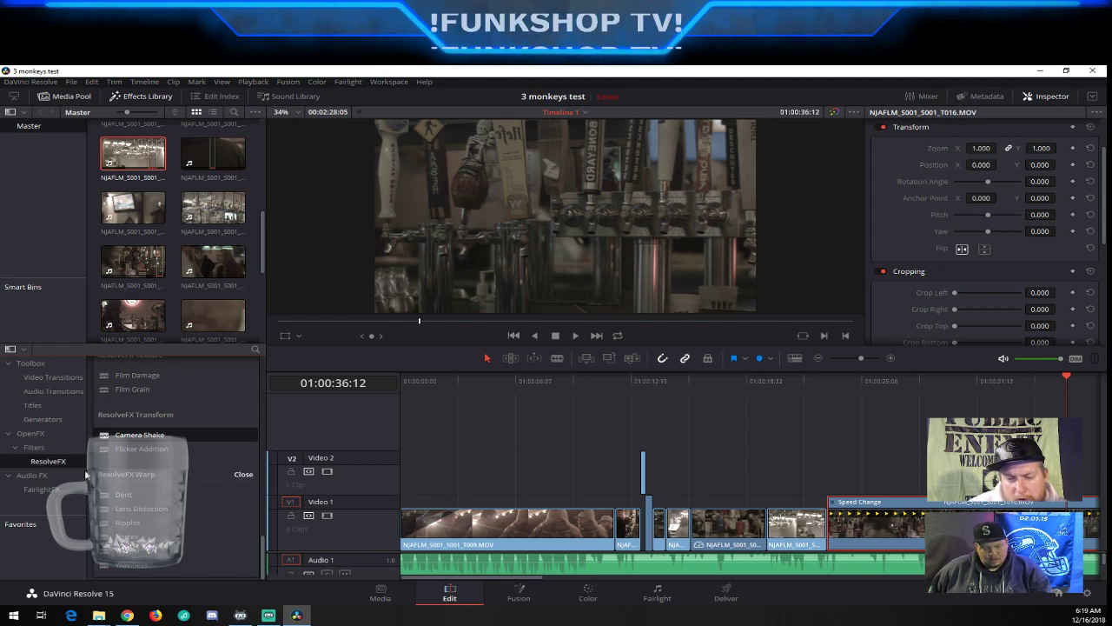
{"action": "left_click", "coordinate": [30, 434]}
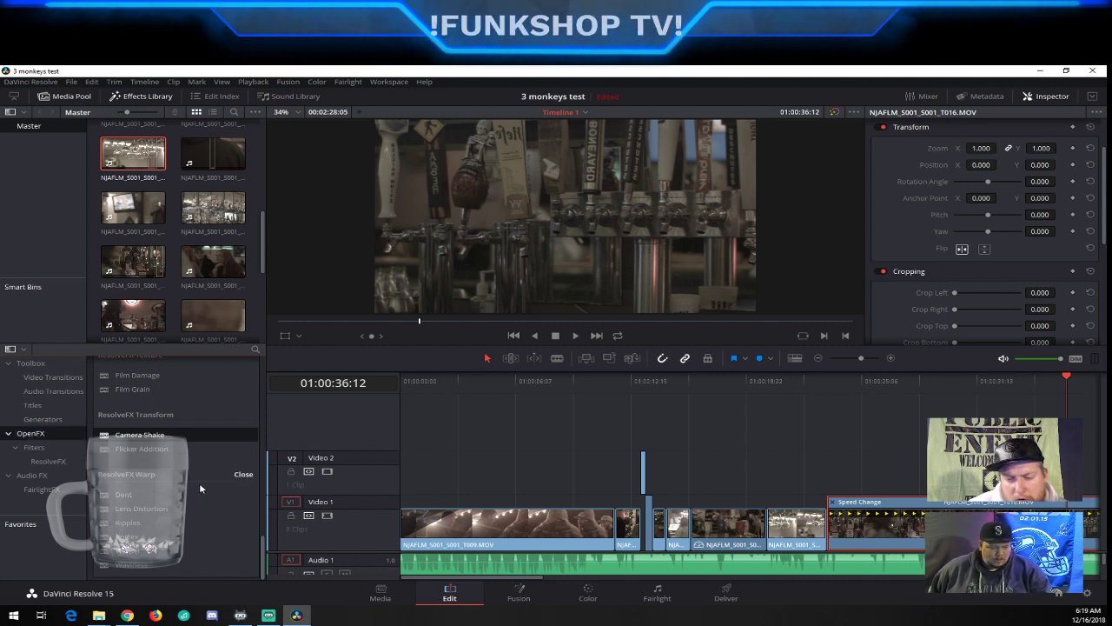
{"action": "scroll", "coordinate": [205, 493], "scroll_direction": "up", "scroll_amount": 3}
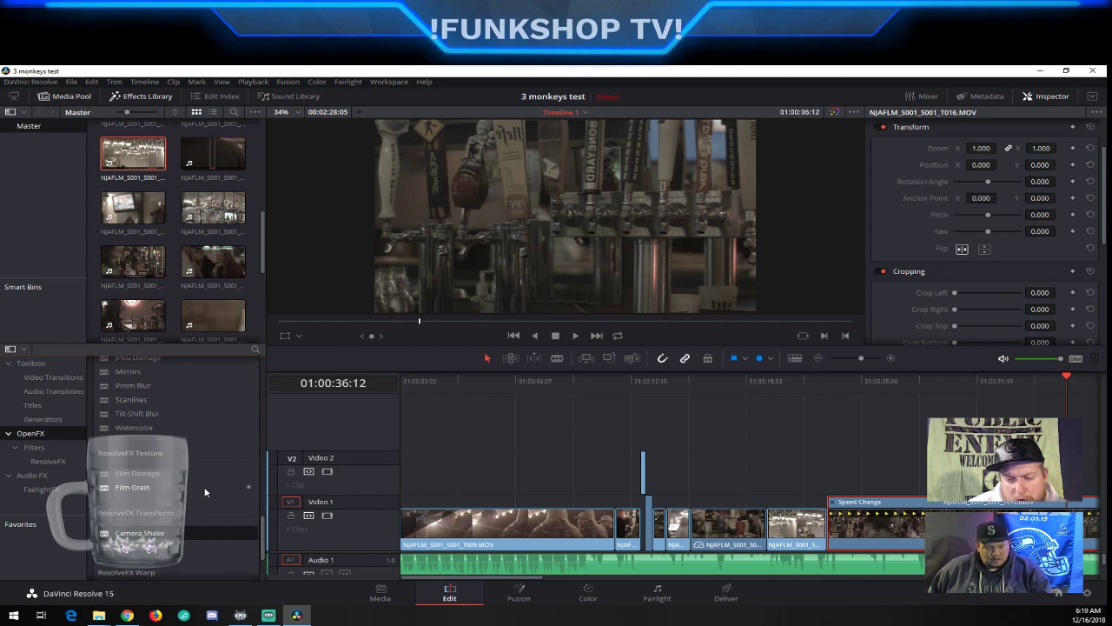
{"action": "scroll", "coordinate": [205, 493], "scroll_direction": "up", "scroll_amount": 2}
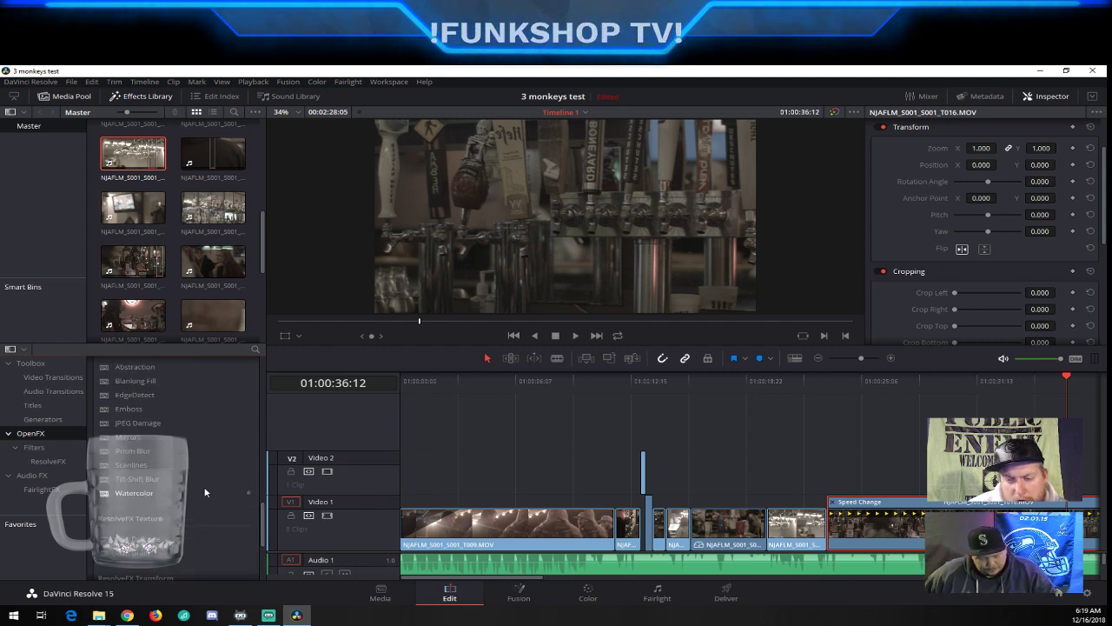
{"action": "scroll", "coordinate": [205, 493], "scroll_direction": "up", "scroll_amount": 1}
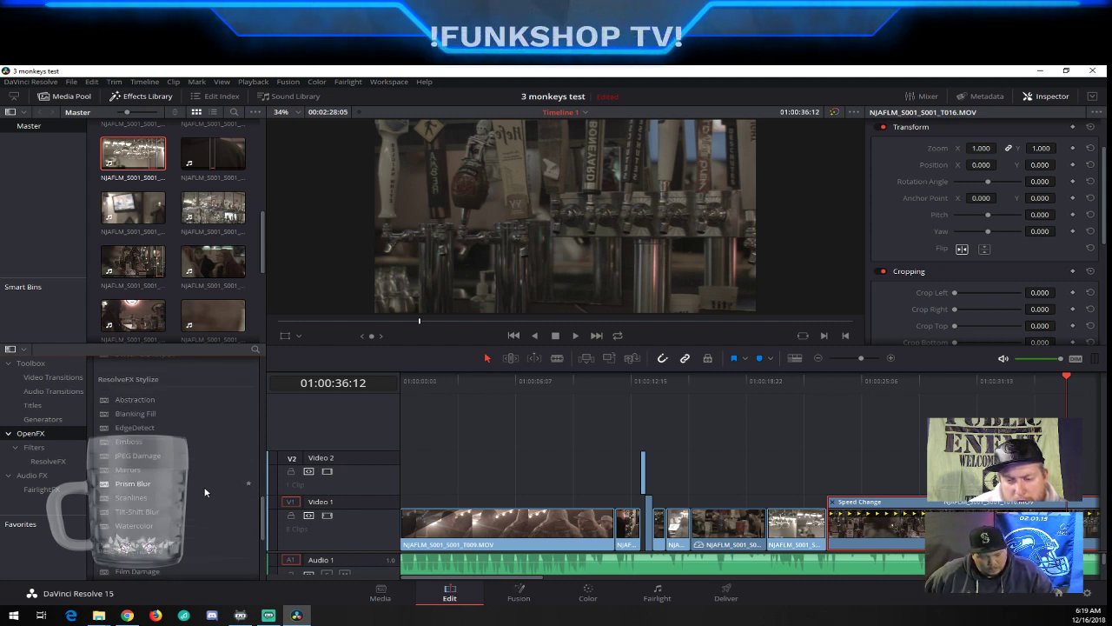
{"action": "scroll", "coordinate": [205, 493], "scroll_direction": "up", "scroll_amount": 3}
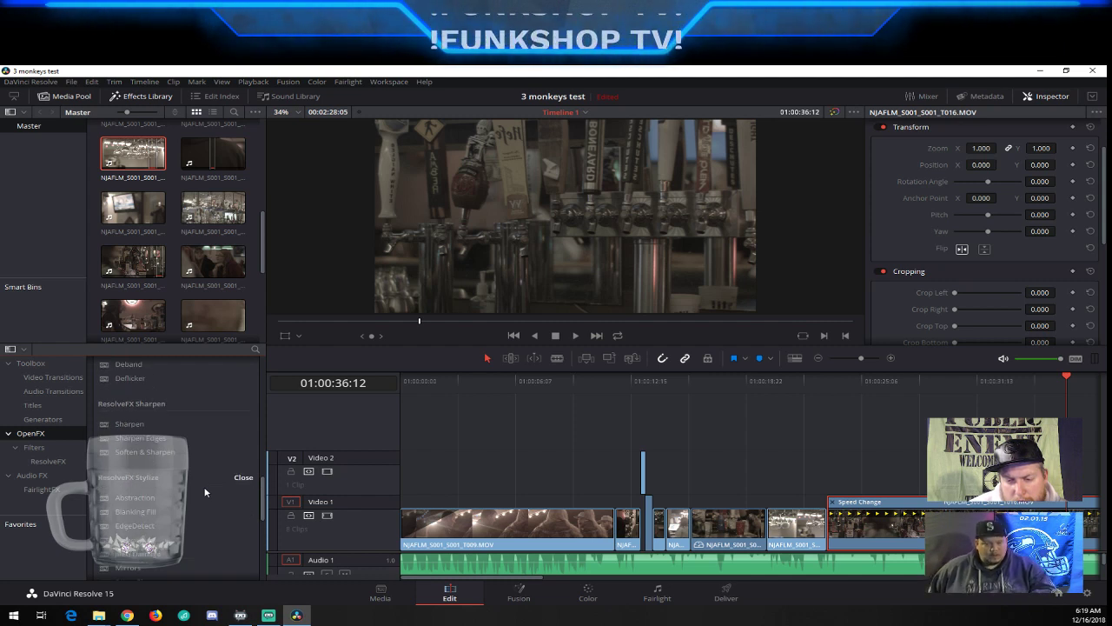
{"action": "scroll", "coordinate": [205, 493], "scroll_direction": "up", "scroll_amount": 1}
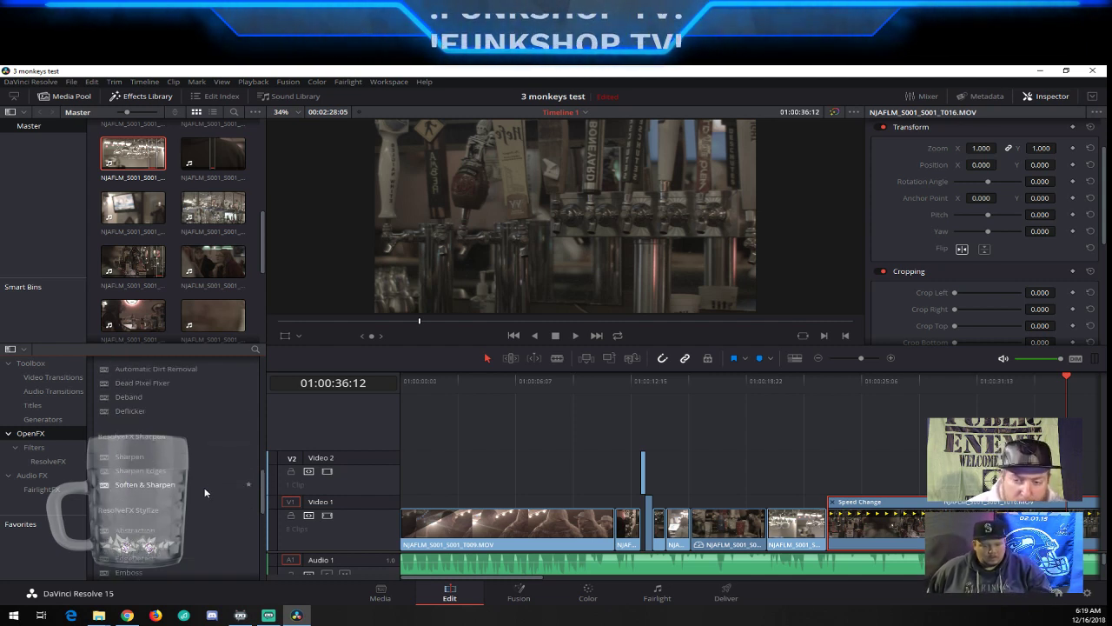
{"action": "scroll", "coordinate": [205, 492], "scroll_direction": "up", "scroll_amount": 5}
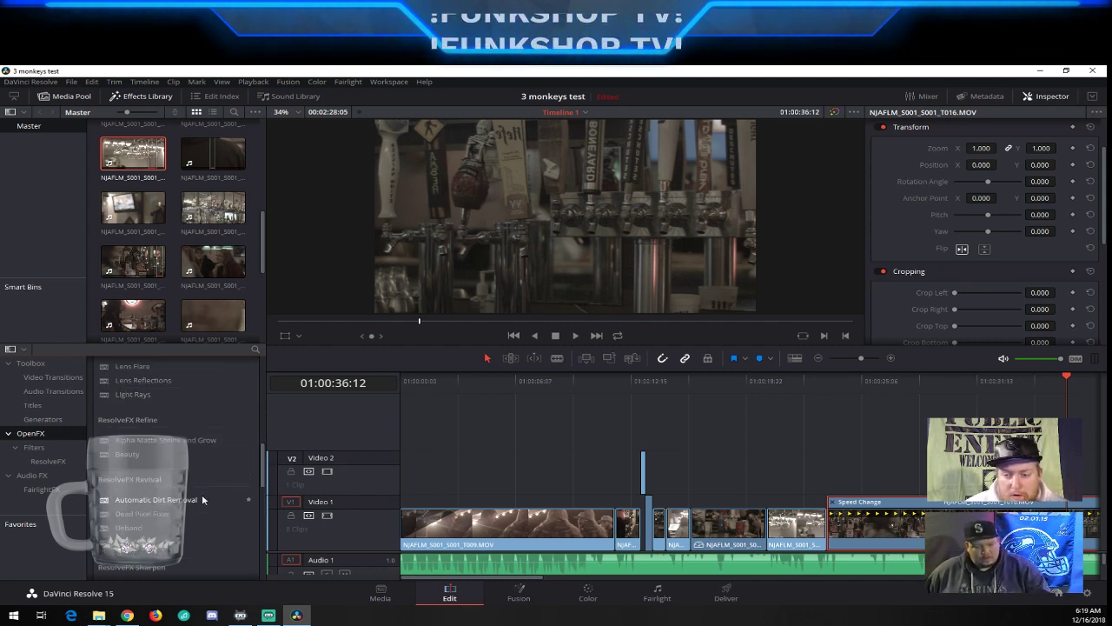
{"action": "scroll", "coordinate": [202, 500], "scroll_direction": "up", "scroll_amount": 3}
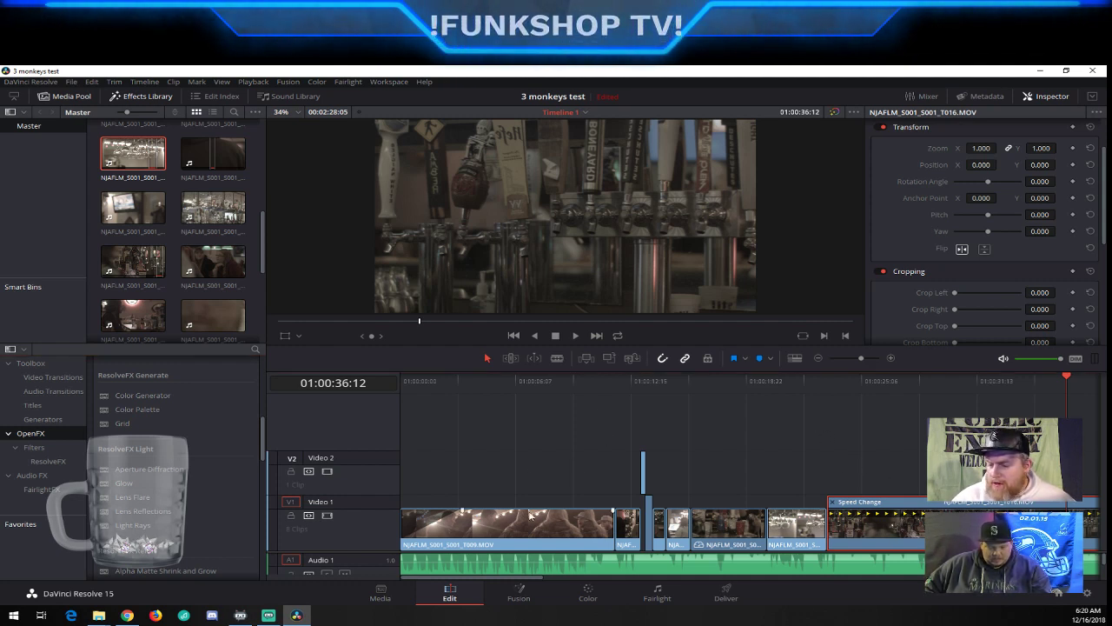
Open the T016 clip in Fusion, show the Effects Library and expand its OpenFX category
{"action": "left_click", "coordinate": [519, 592]}
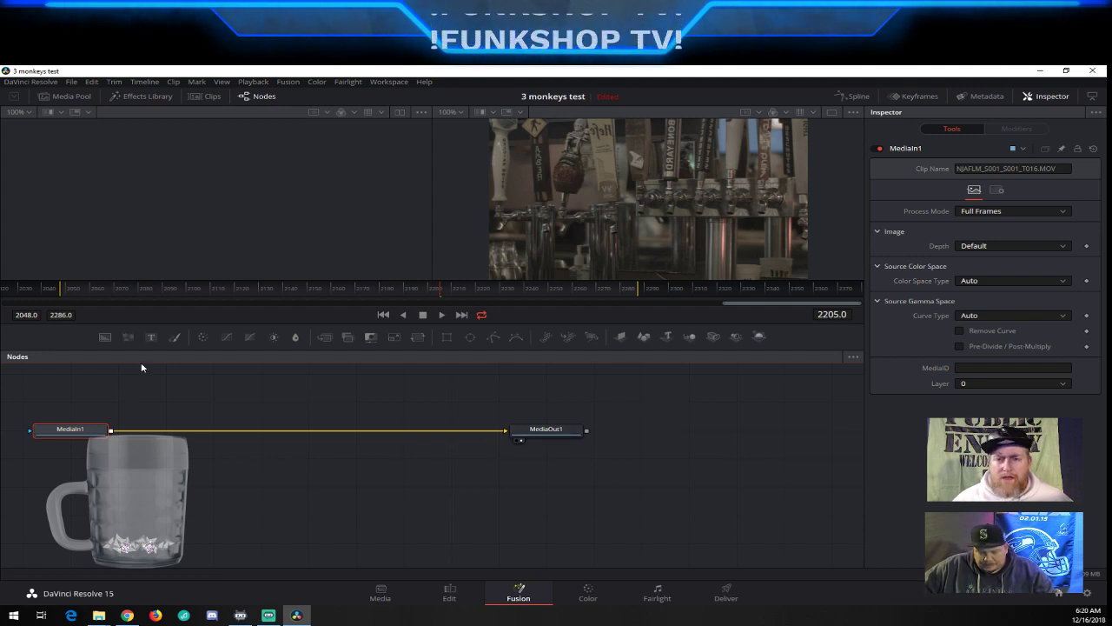
{"action": "left_click", "coordinate": [163, 96]}
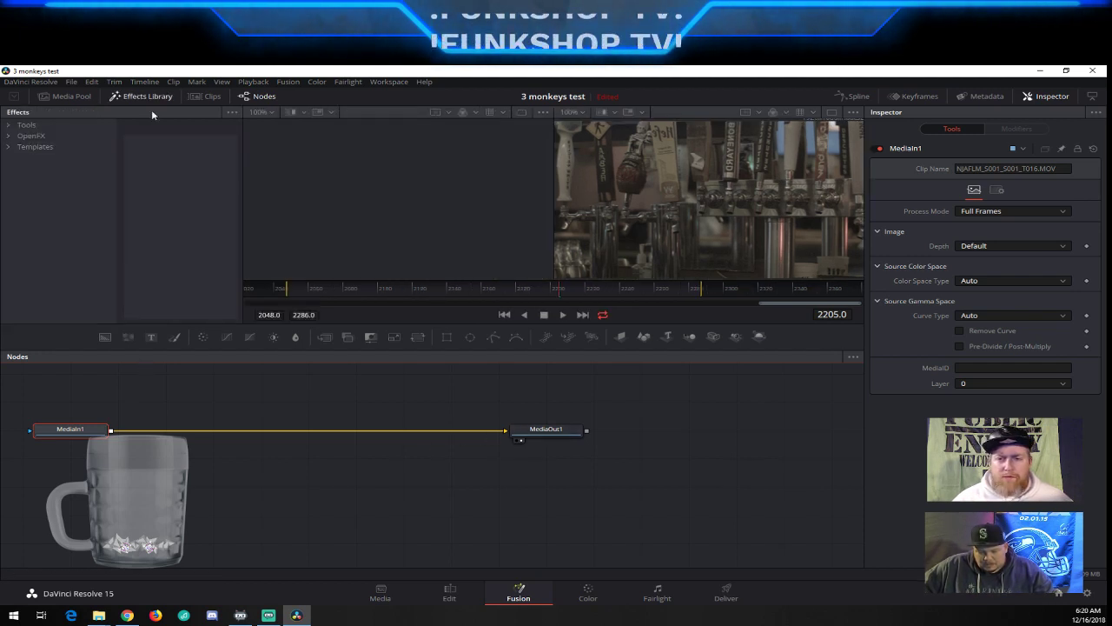
{"action": "left_click", "coordinate": [25, 136]}
{"action": "left_click", "coordinate": [7, 137]}
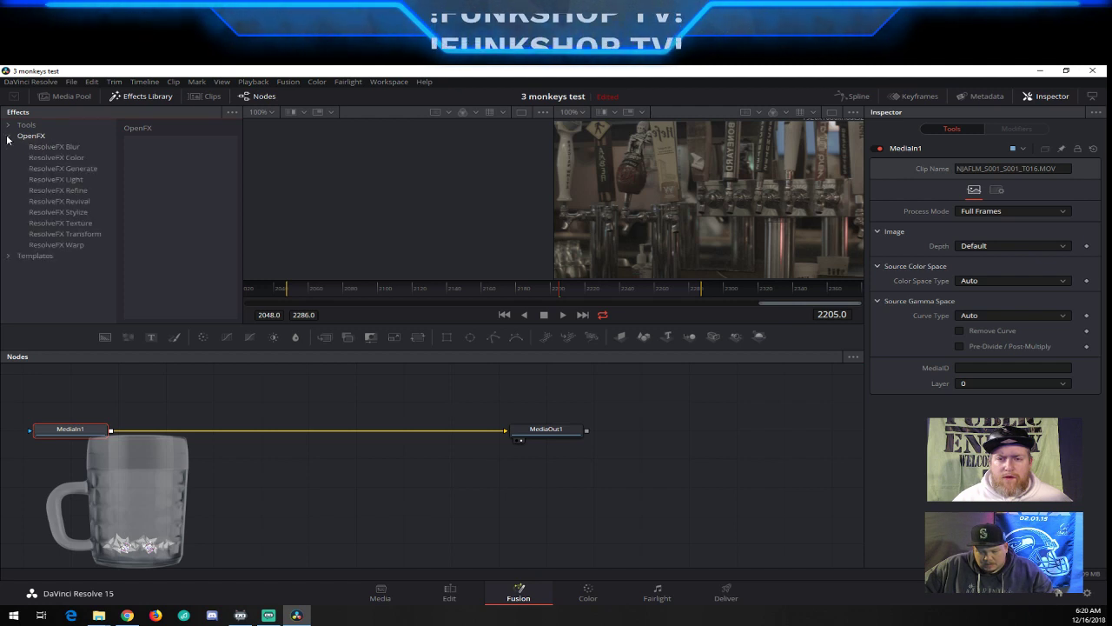
Examine the effects in the ResolveFX categories from Transform and Texture through Stylize, Revival, Refine, Light, Generate and Color to Blur
{"action": "left_click", "coordinate": [91, 235]}
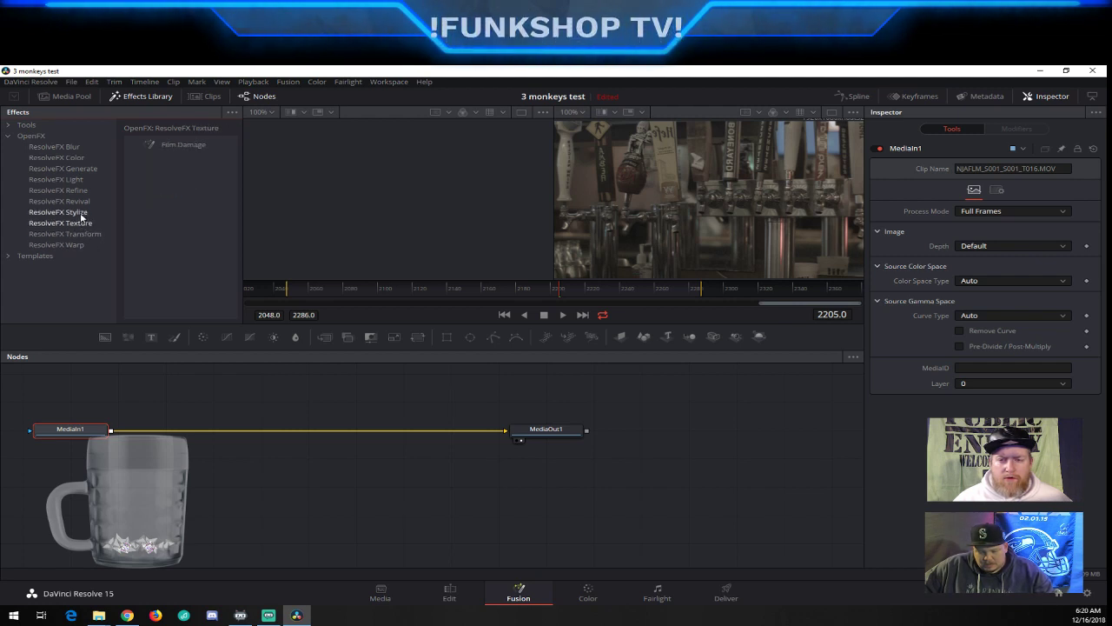
{"action": "left_click", "coordinate": [83, 211]}
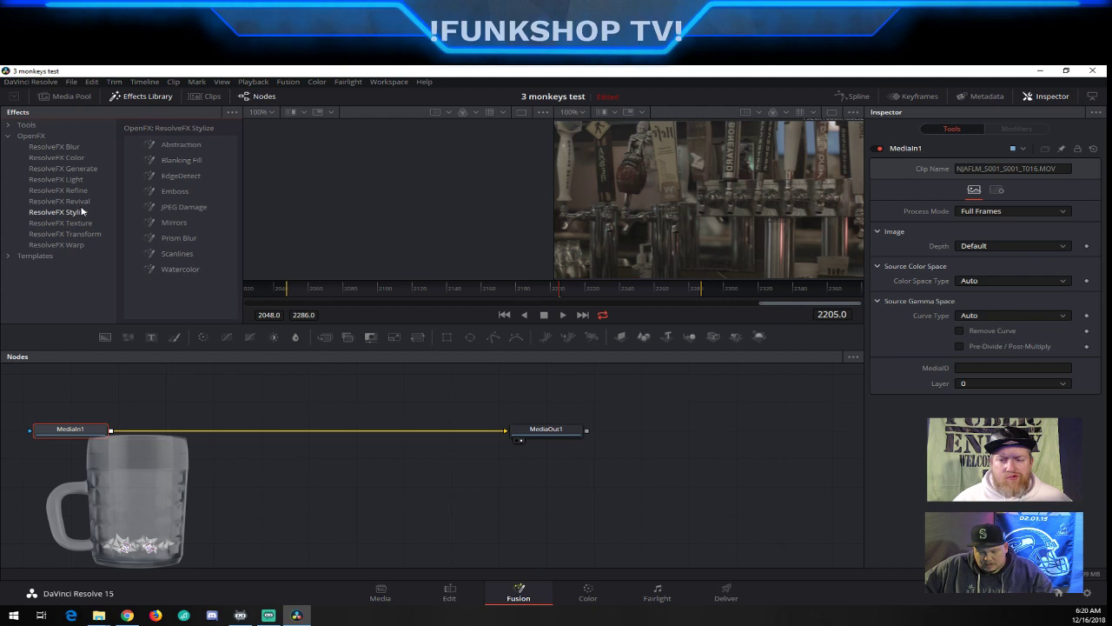
{"action": "left_click", "coordinate": [85, 205]}
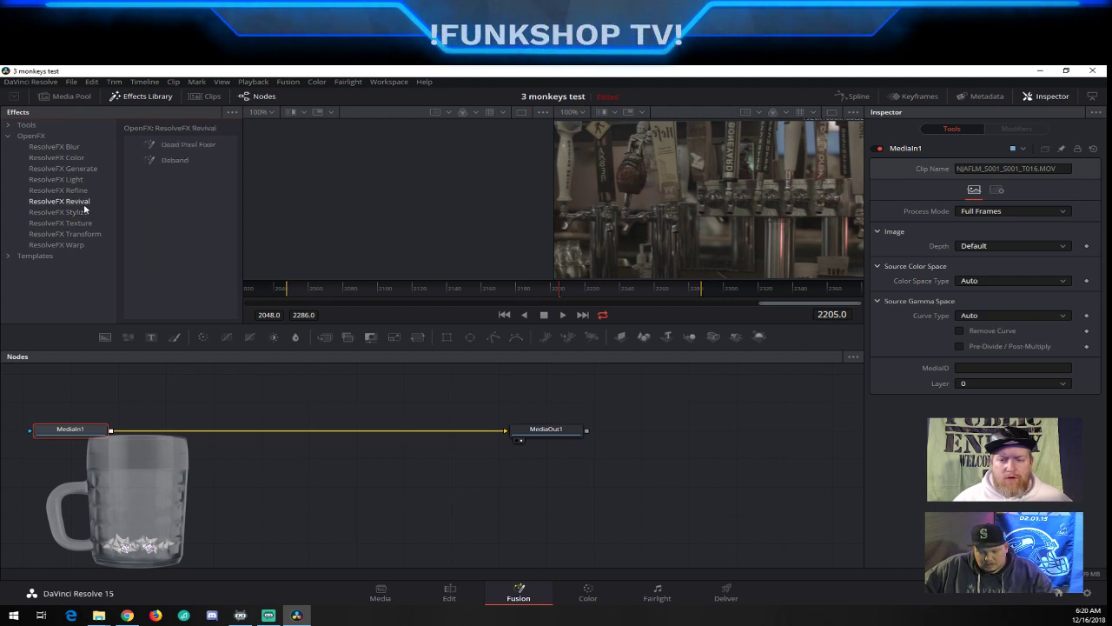
{"action": "left_click", "coordinate": [84, 190]}
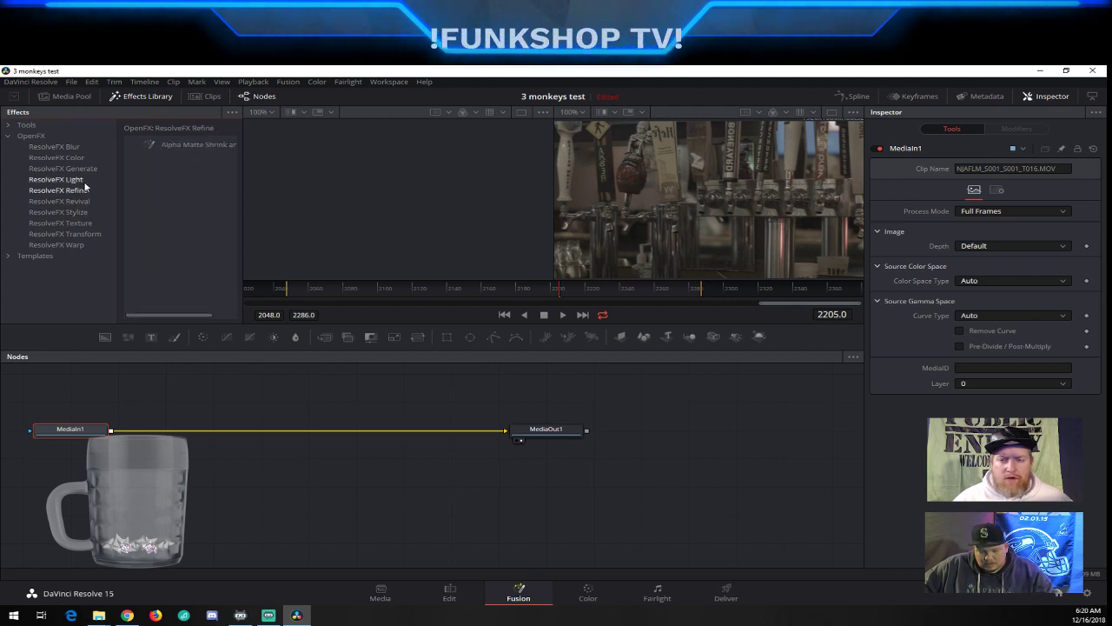
{"action": "left_click", "coordinate": [82, 180]}
{"action": "left_click", "coordinate": [83, 167]}
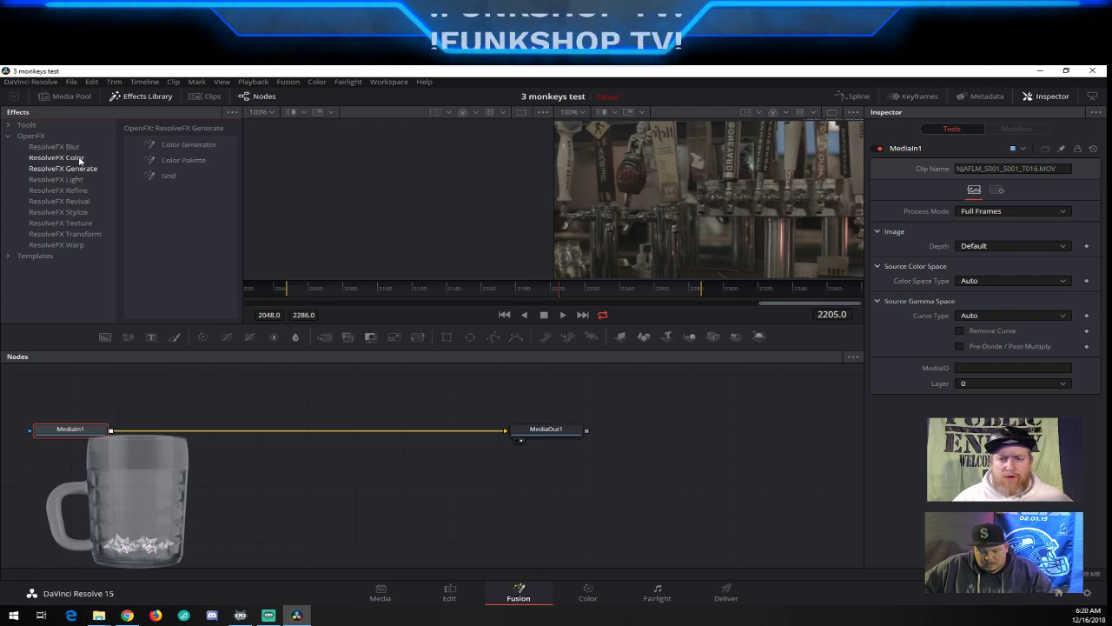
{"action": "left_click", "coordinate": [79, 159]}
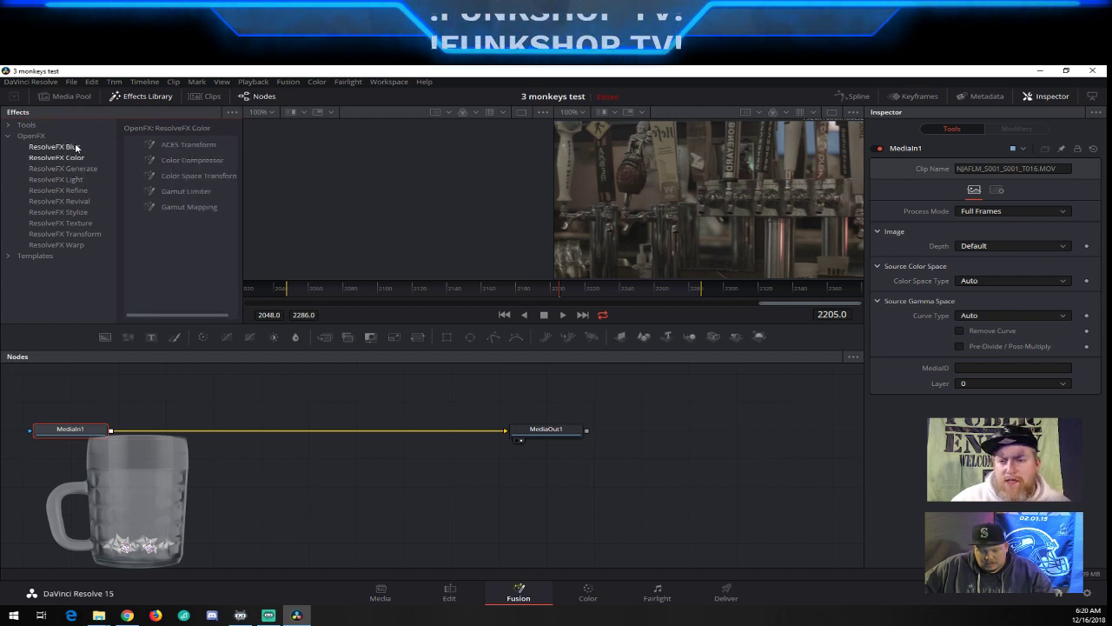
{"action": "left_click", "coordinate": [76, 148]}
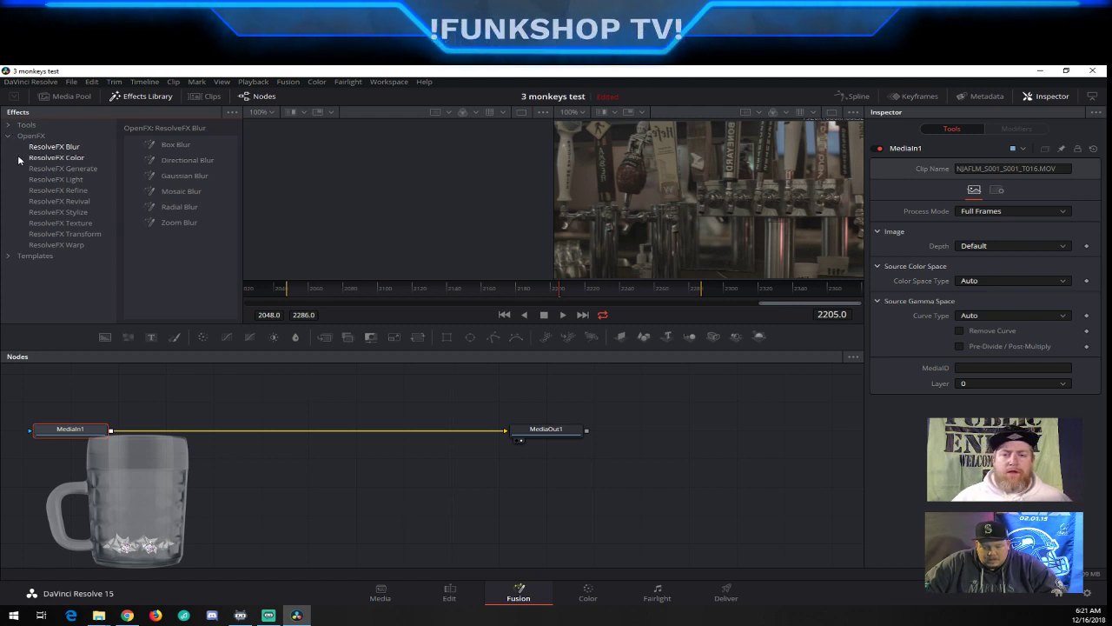
Examine the Fusion Tools effects under Position, Tracking, Transform, VR, Warp and Generator
{"action": "left_click", "coordinate": [41, 125]}
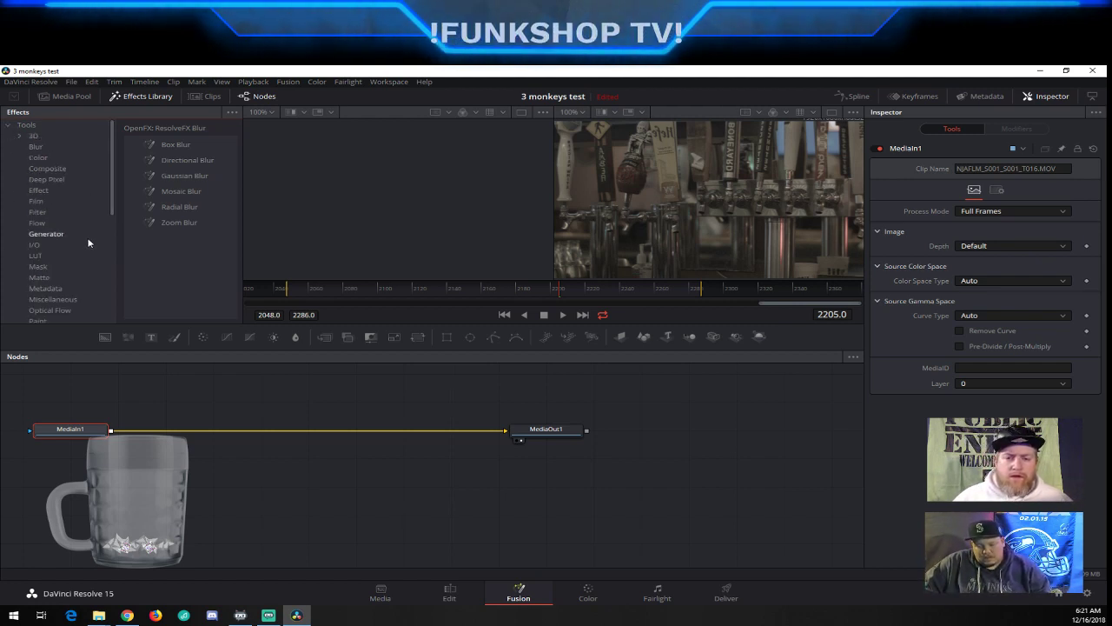
{"action": "scroll", "coordinate": [93, 292], "scroll_direction": "down", "scroll_amount": 2}
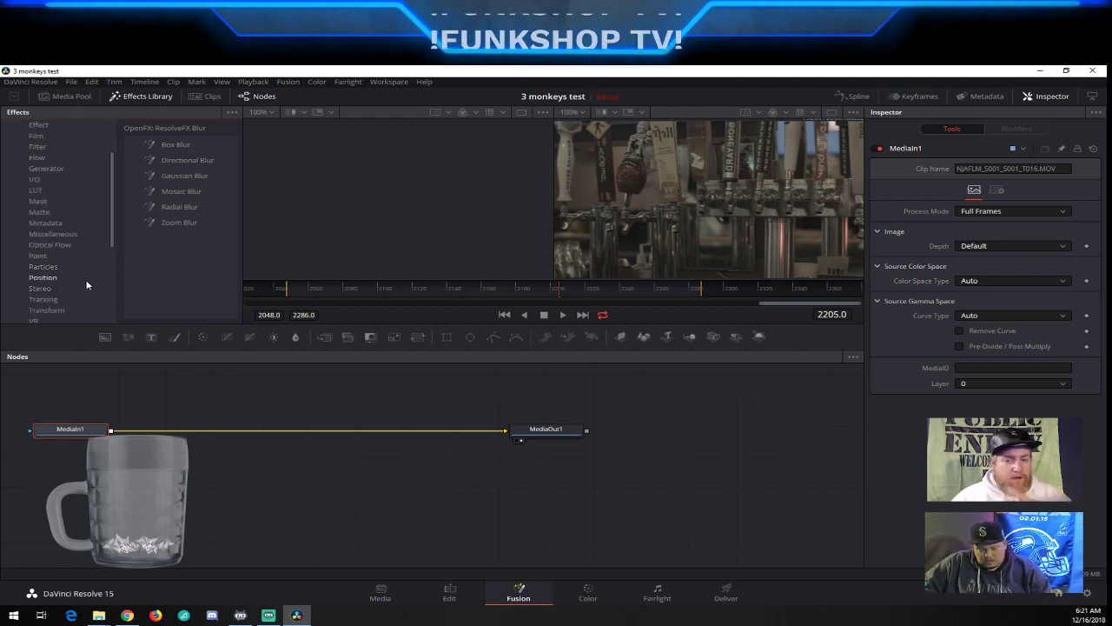
{"action": "left_click", "coordinate": [87, 279]}
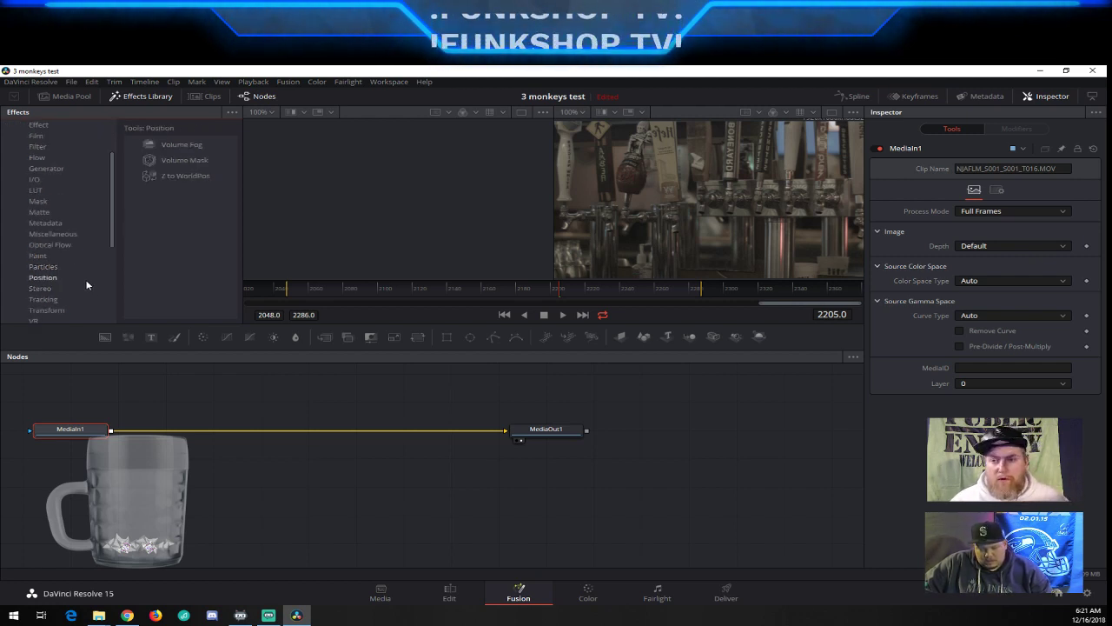
{"action": "scroll", "coordinate": [87, 285], "scroll_direction": "down", "scroll_amount": 1}
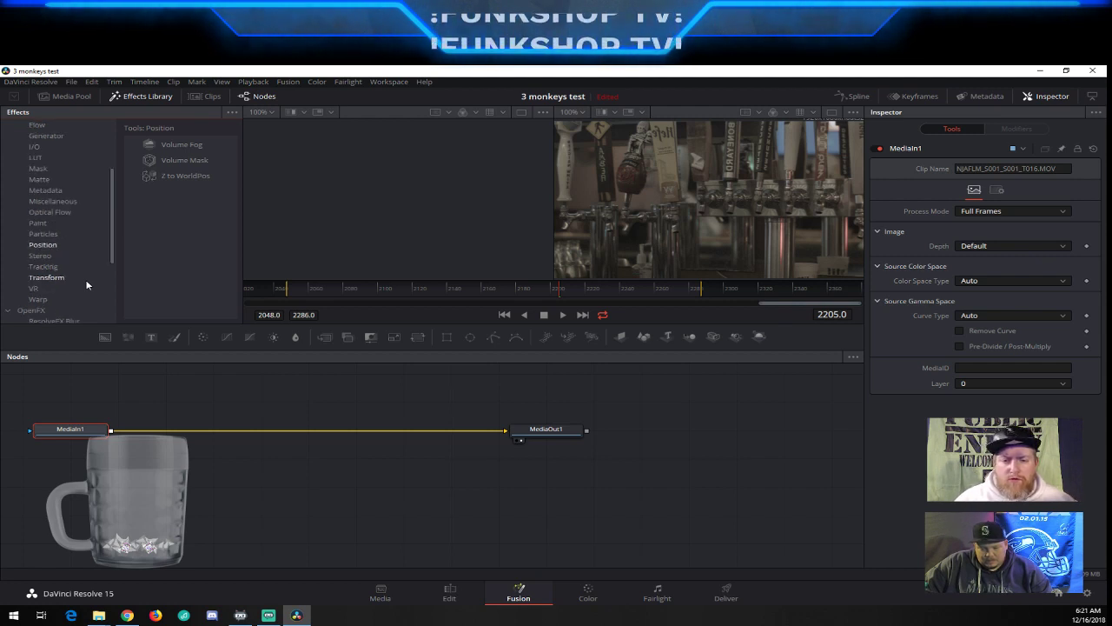
{"action": "left_click", "coordinate": [56, 268]}
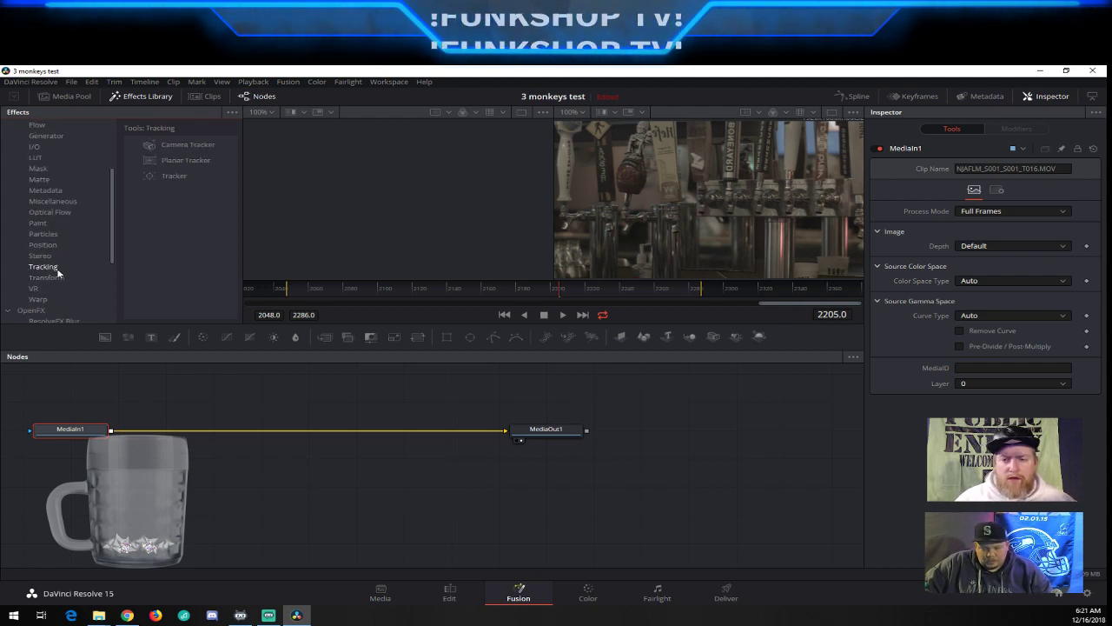
{"action": "left_click", "coordinate": [57, 277]}
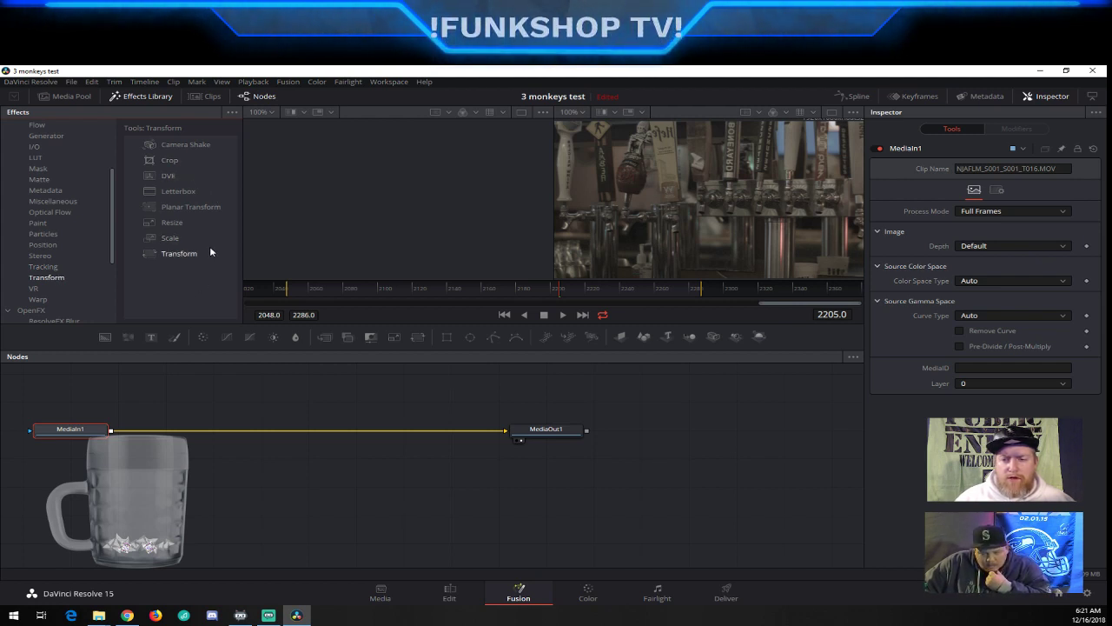
{"action": "left_click", "coordinate": [35, 287]}
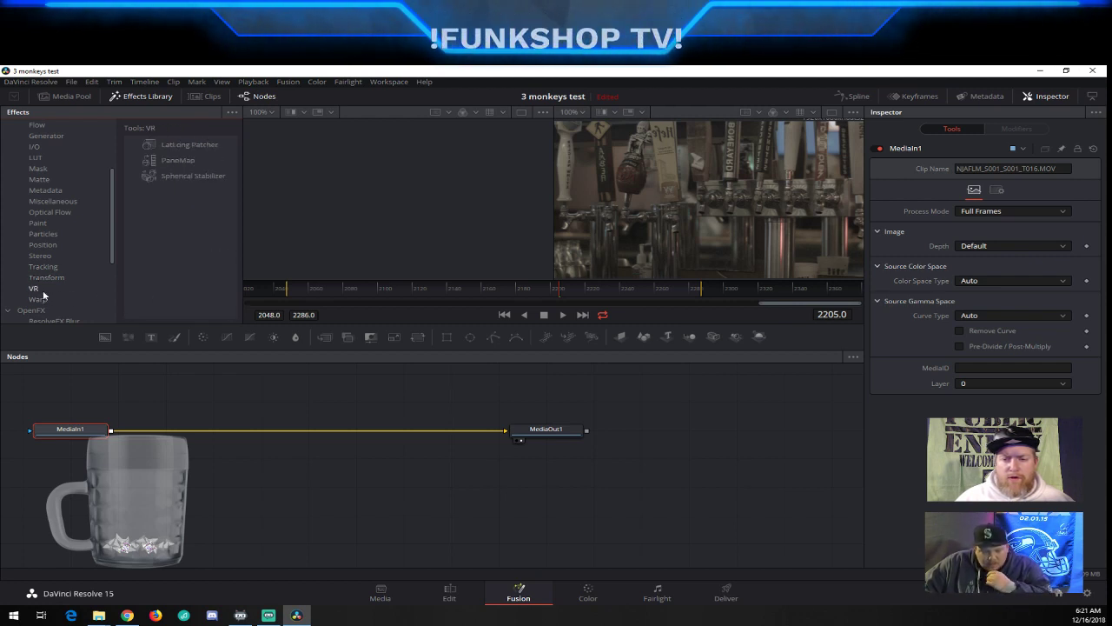
{"action": "left_click", "coordinate": [46, 299]}
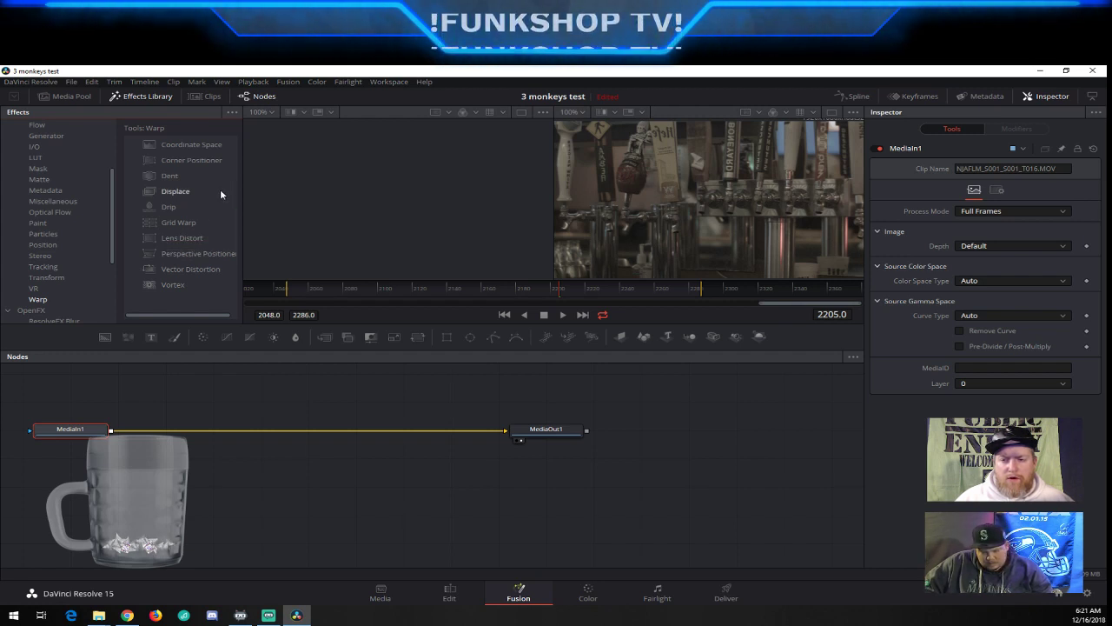
{"action": "scroll", "coordinate": [79, 291], "scroll_direction": "down", "scroll_amount": 1}
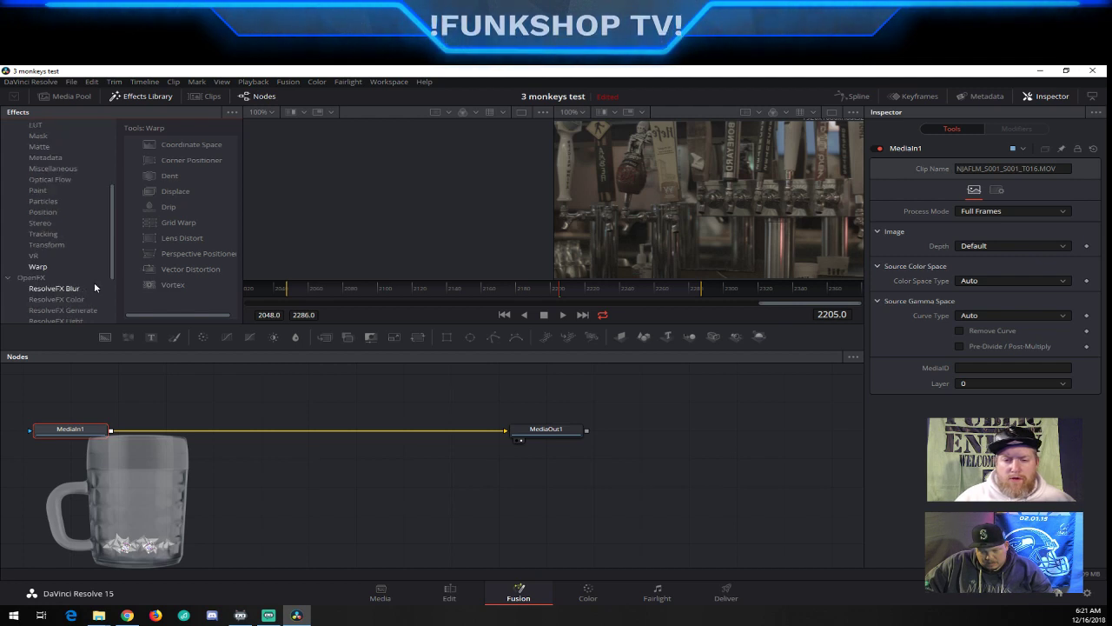
{"action": "scroll", "coordinate": [98, 275], "scroll_direction": "down", "scroll_amount": 3}
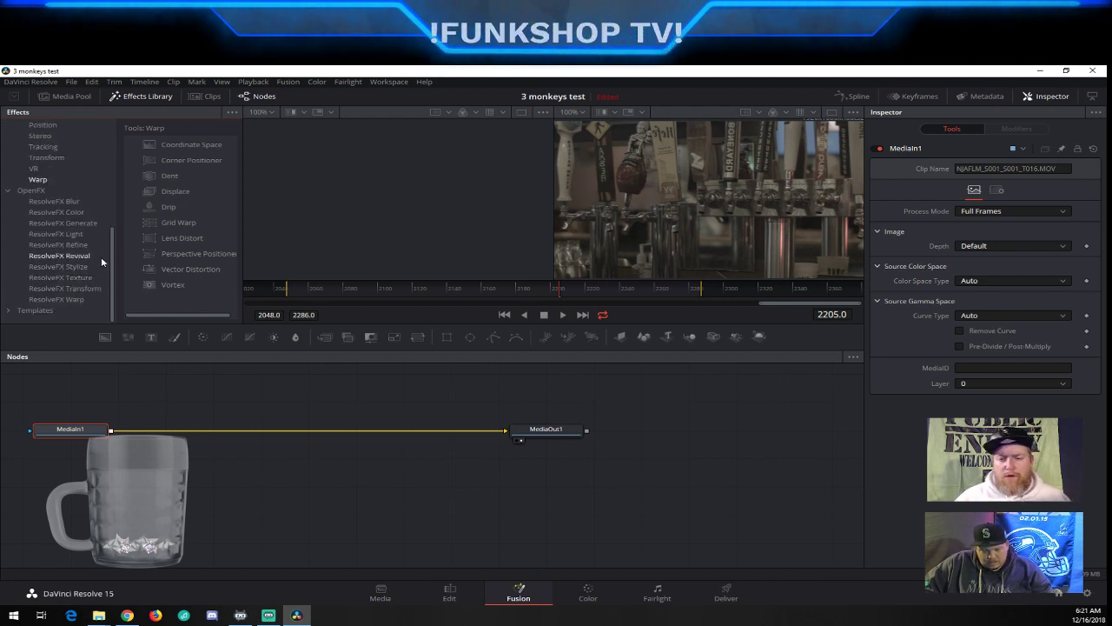
{"action": "scroll", "coordinate": [101, 255], "scroll_direction": "up", "scroll_amount": 7}
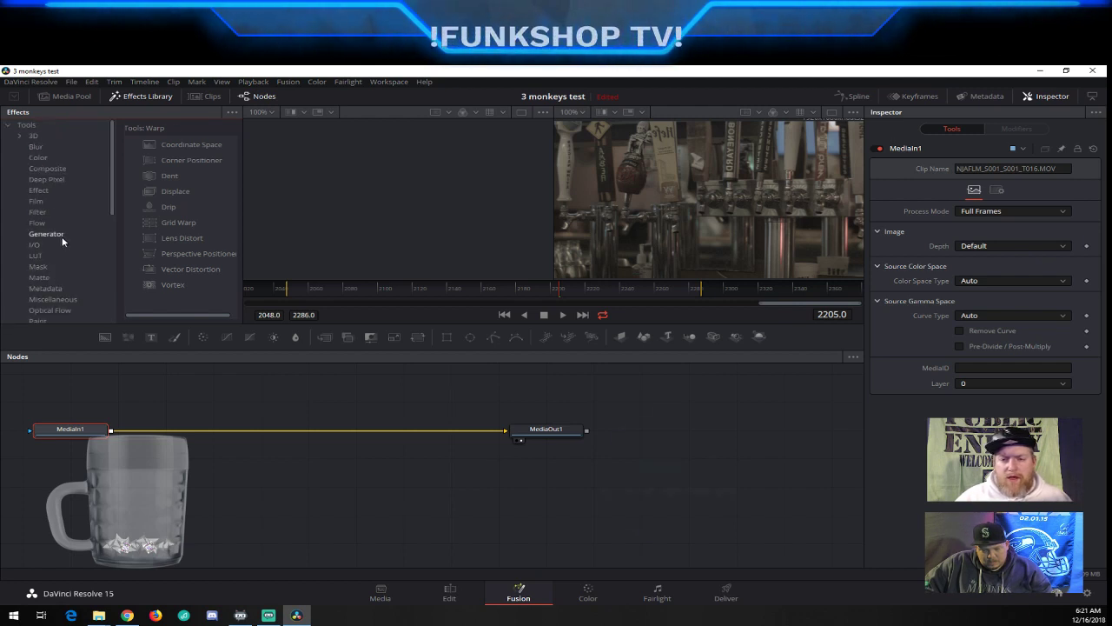
{"action": "left_click", "coordinate": [62, 241]}
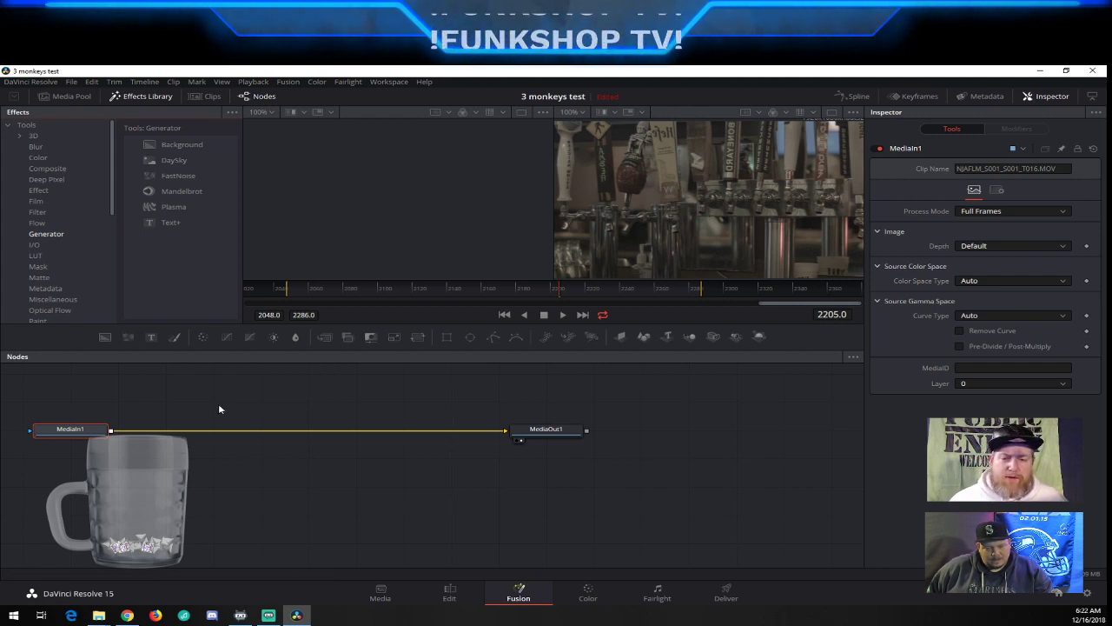
Try the Optical Flow tools on the T016 clip, adding two Optical Flow nodes between MediaIn1 and MediaOut1
{"action": "left_click", "coordinate": [72, 315]}
{"action": "left_click", "coordinate": [52, 299]}
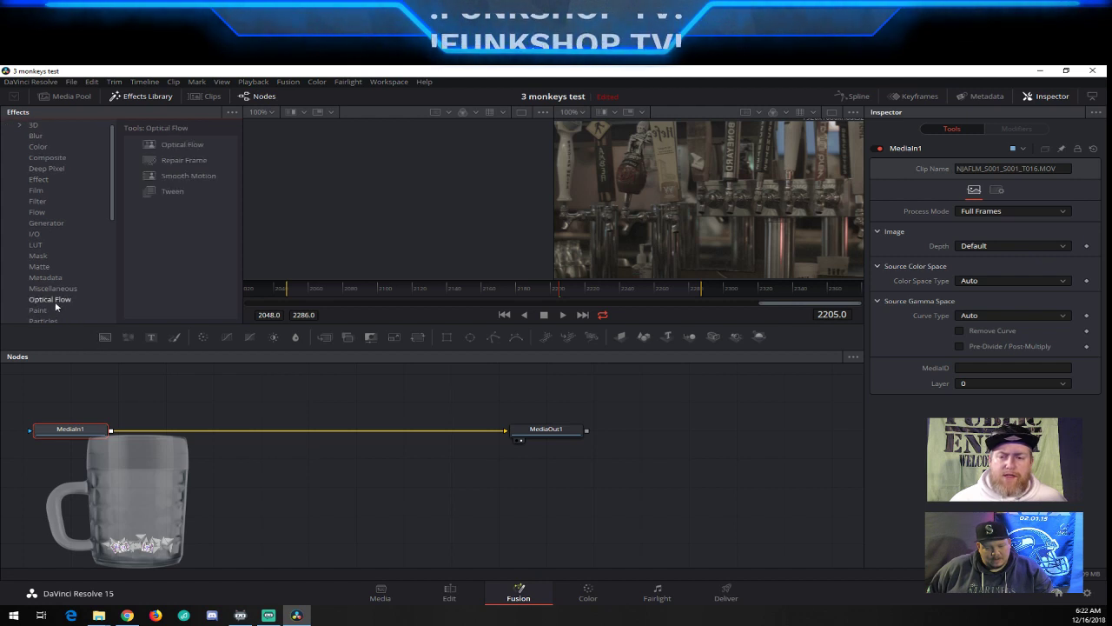
{"action": "left_click", "coordinate": [196, 148]}
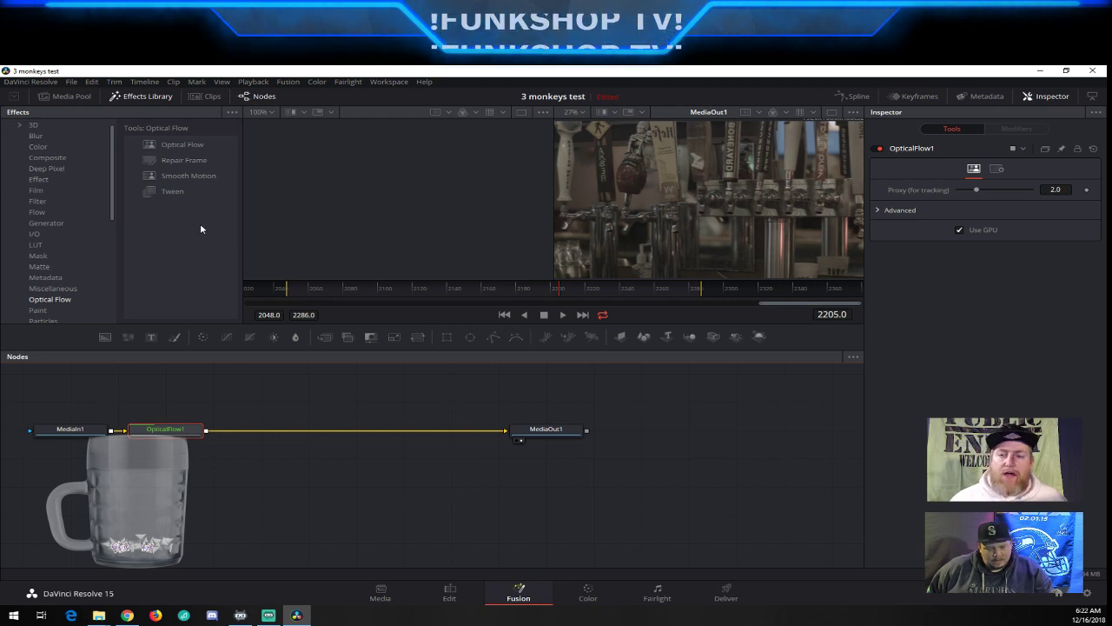
{"action": "left_click", "coordinate": [204, 180]}
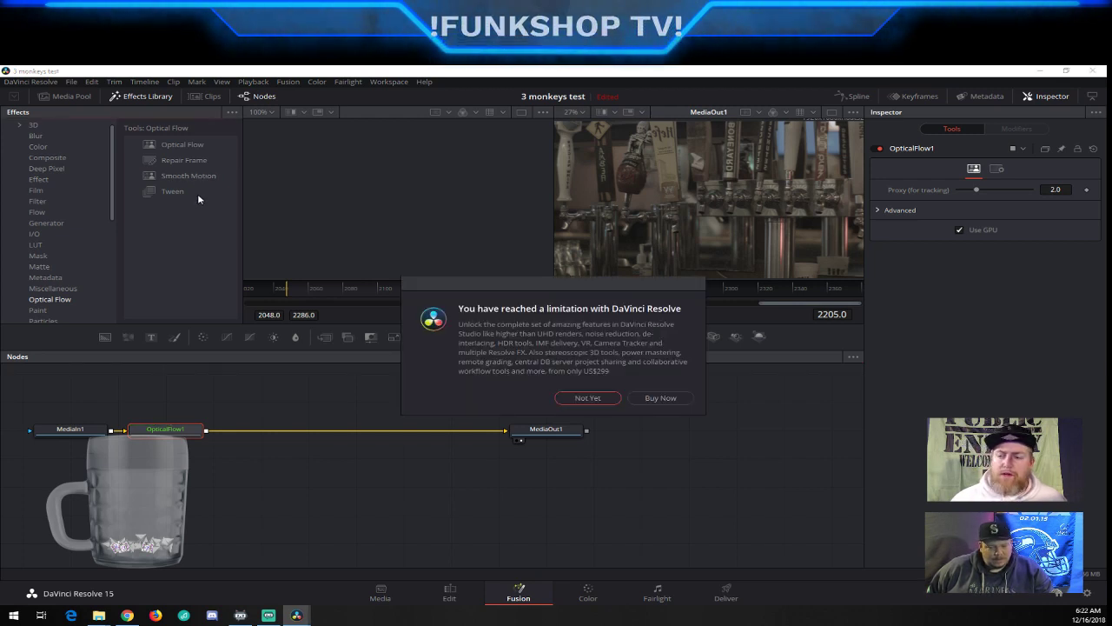
{"action": "left_click", "coordinate": [587, 399]}
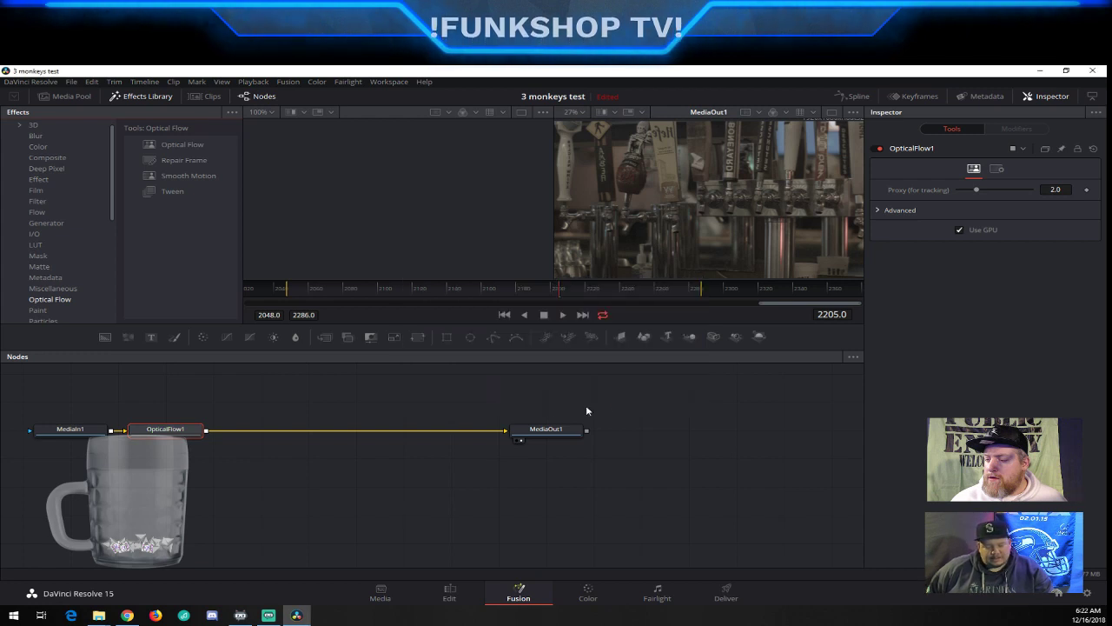
{"action": "left_click", "coordinate": [179, 145]}
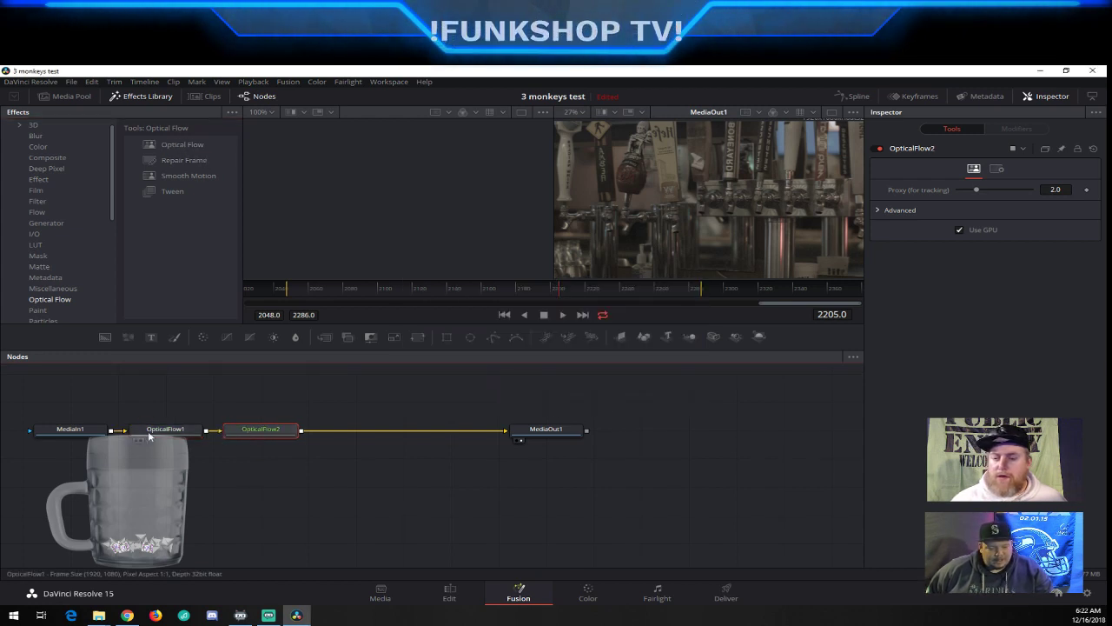
Delete both Optical Flow nodes along with MediaIn1 and MediaOut1 from the T016 clip's composition
{"action": "left_click", "coordinate": [183, 429]}
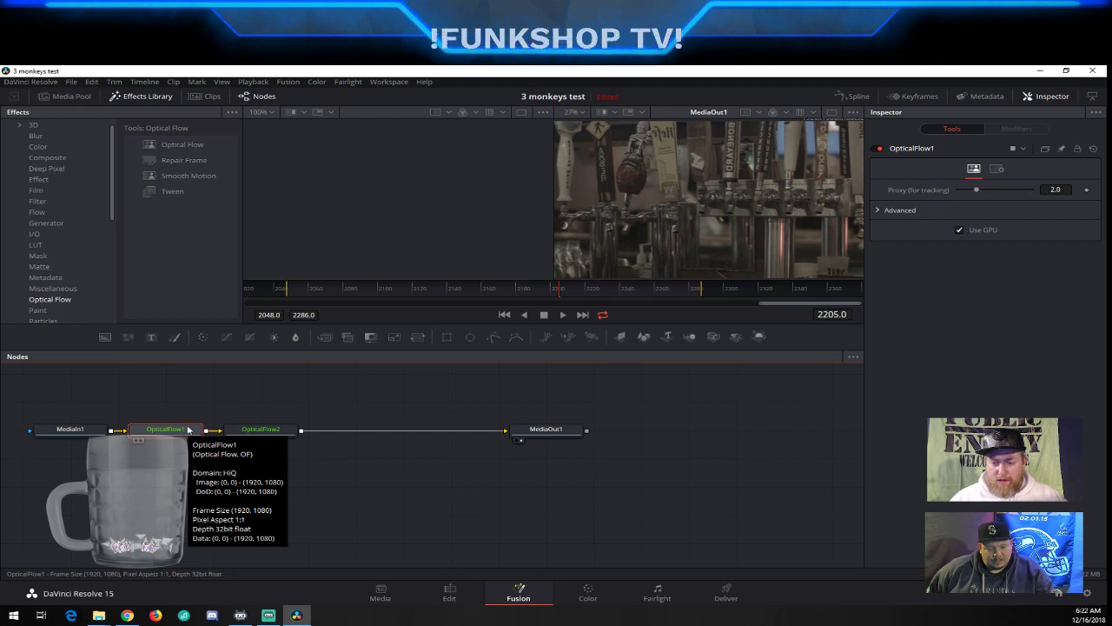
{"action": "key", "text": "Delete"}
{"action": "key", "text": "Delete"}
{"action": "right_click", "coordinate": [193, 428]}
{"action": "left_click", "coordinate": [287, 414]}
{"action": "left_click", "coordinate": [348, 431]}
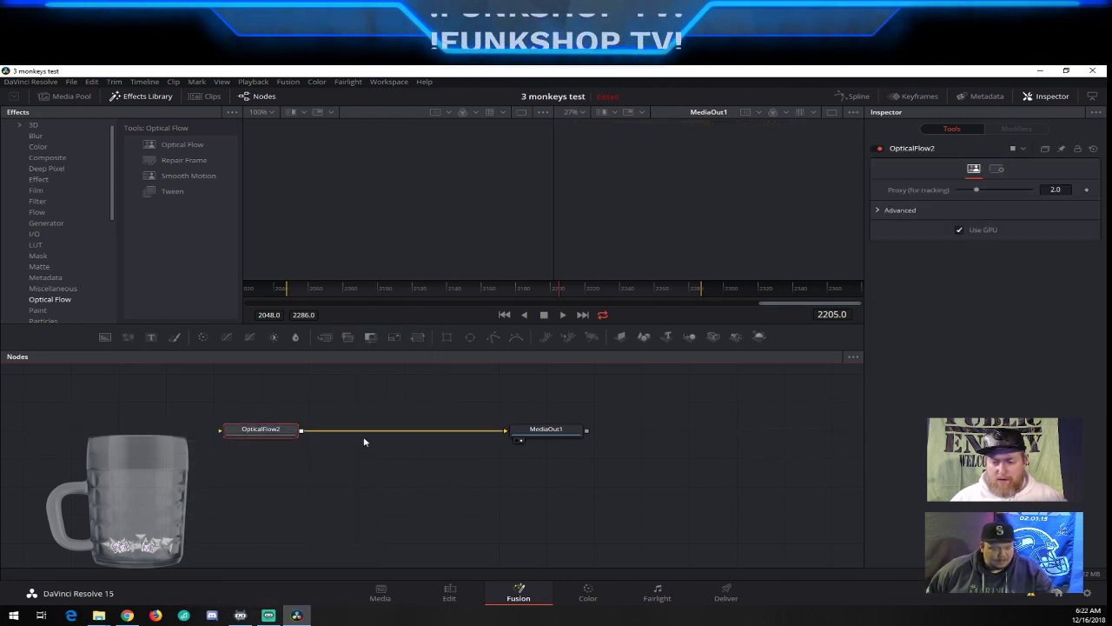
{"action": "key", "text": "Delete"}
{"action": "left_click", "coordinate": [548, 434]}
{"action": "key", "text": "Delete"}
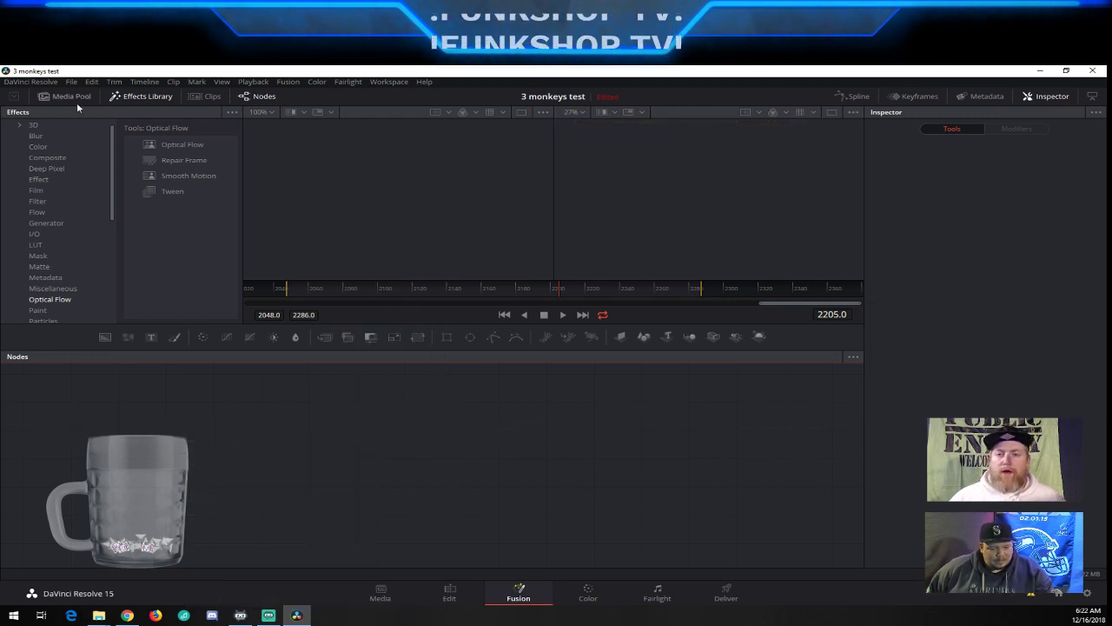
Preview the T016 clip from its start at 01:00:23:09 on the Edit page and recheck its Fusion composition
{"action": "left_click", "coordinate": [449, 593]}
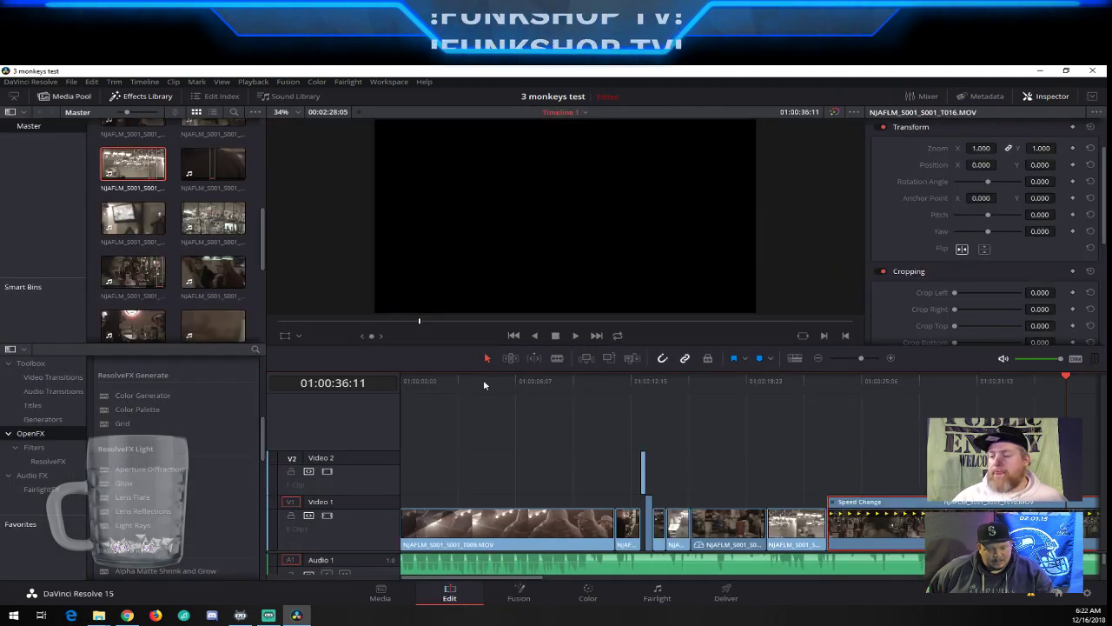
{"action": "left_click", "coordinate": [867, 384]}
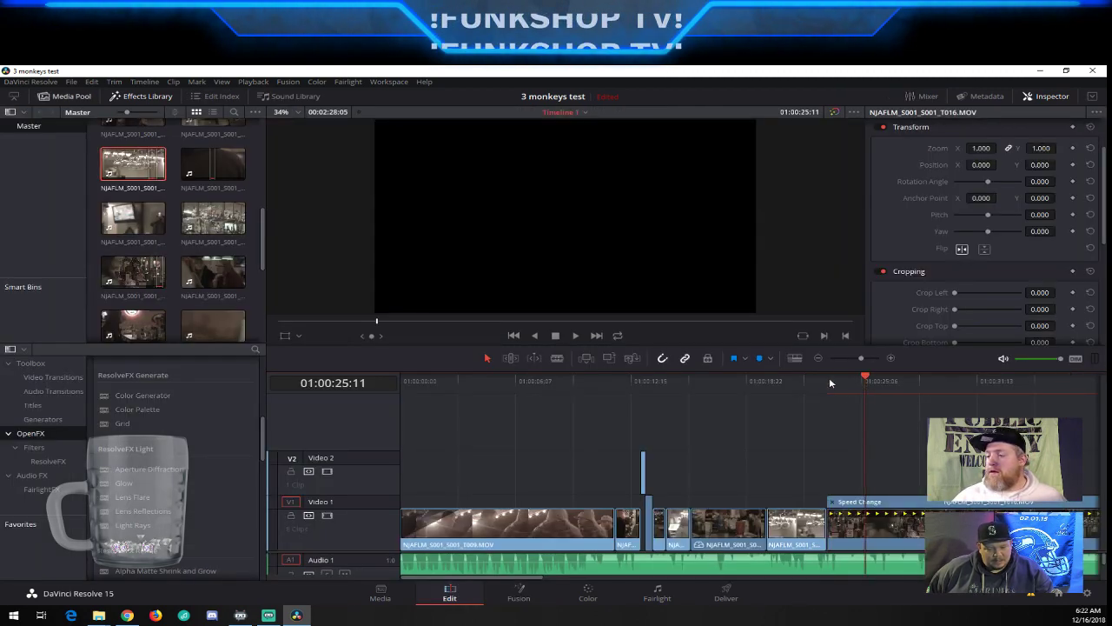
{"action": "mouse_move", "coordinate": [830, 383]}
{"action": "left_mouse_down"}
{"action": "mouse_move", "coordinate": [779, 383]}
{"action": "mouse_move", "coordinate": [828, 383]}
{"action": "left_mouse_up"}
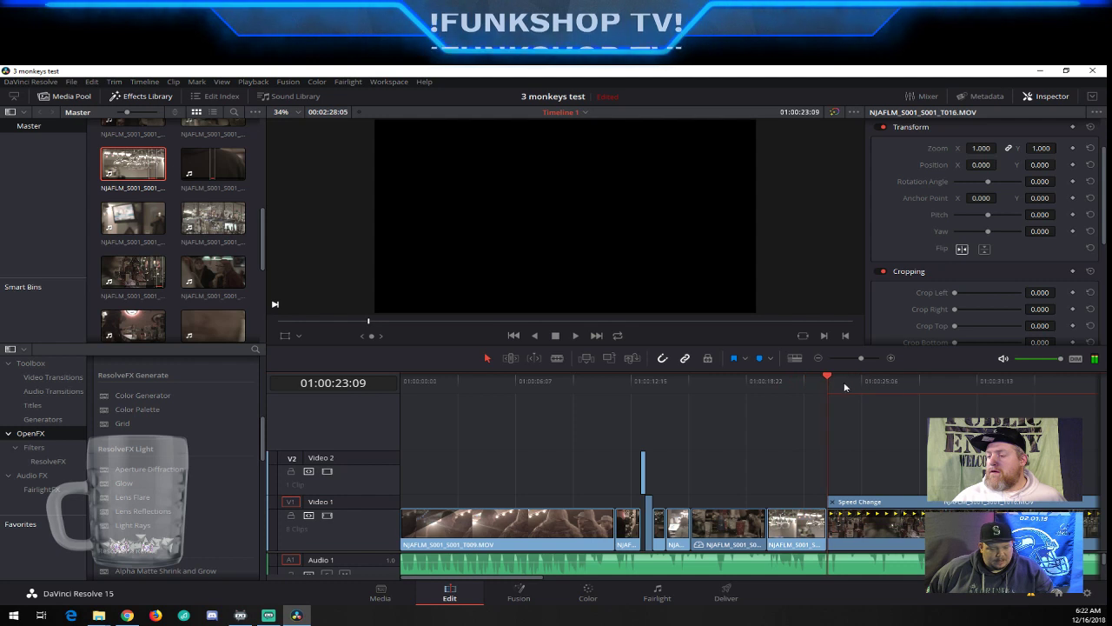
{"action": "key", "text": "space"}
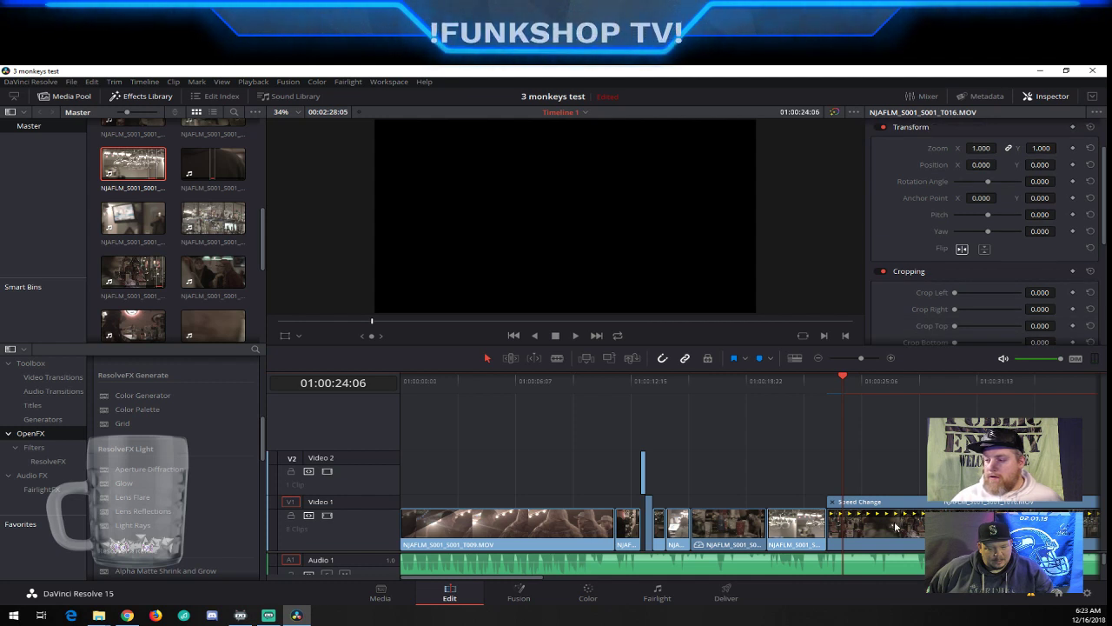
{"action": "left_click", "coordinate": [519, 593]}
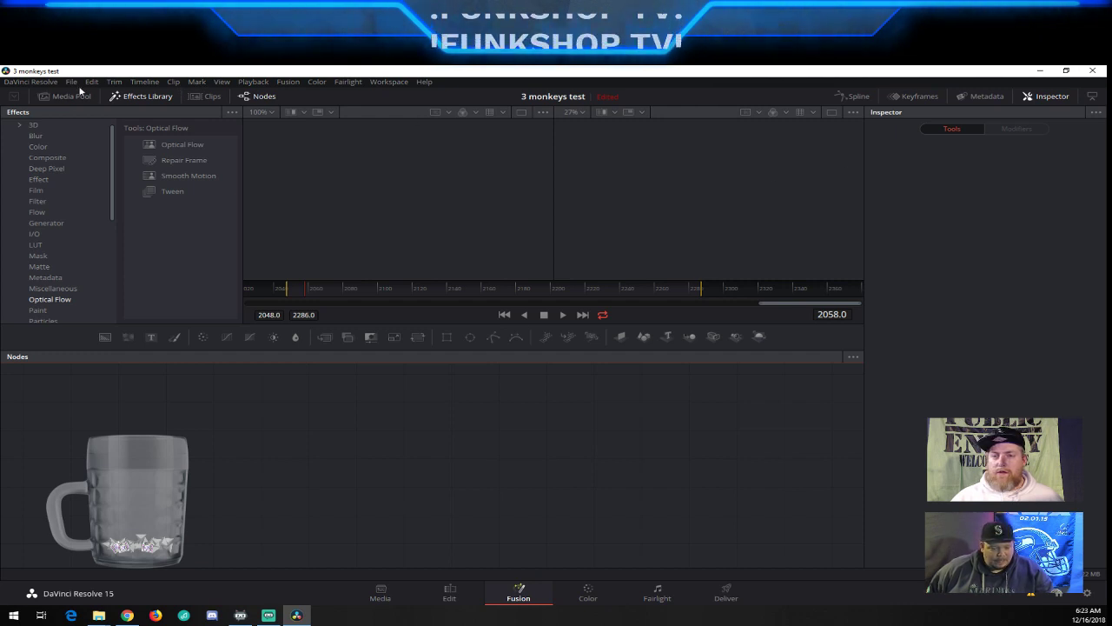
Return to the Edit page, undo the last speed change on the T016 clip and delete the clip from Video 1
{"action": "left_click", "coordinate": [449, 594]}
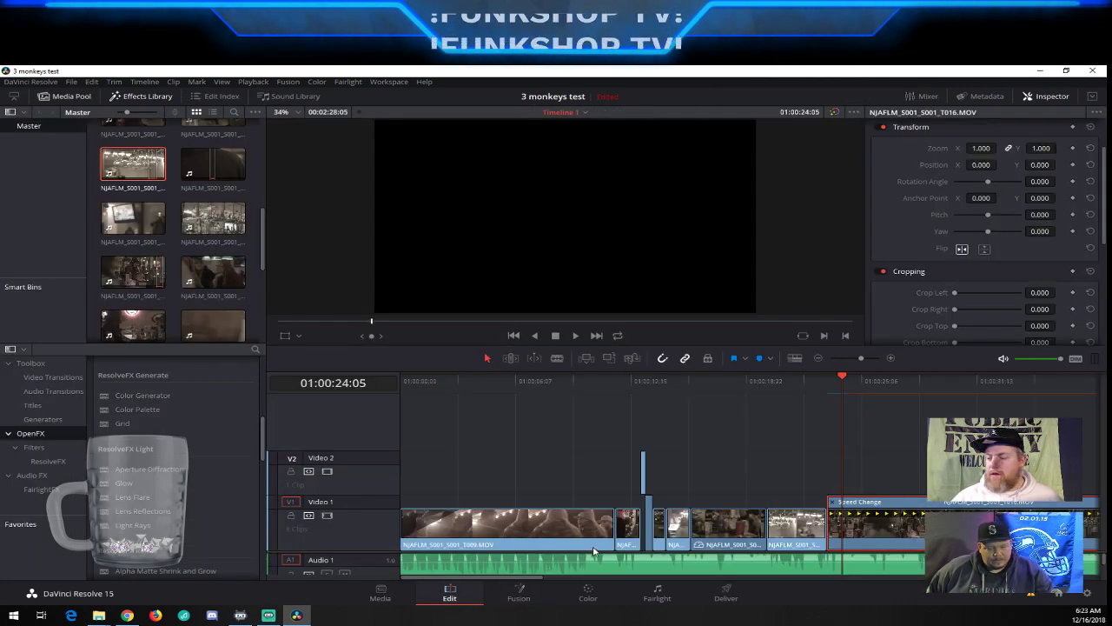
{"action": "key", "text": "ctrl+z"}
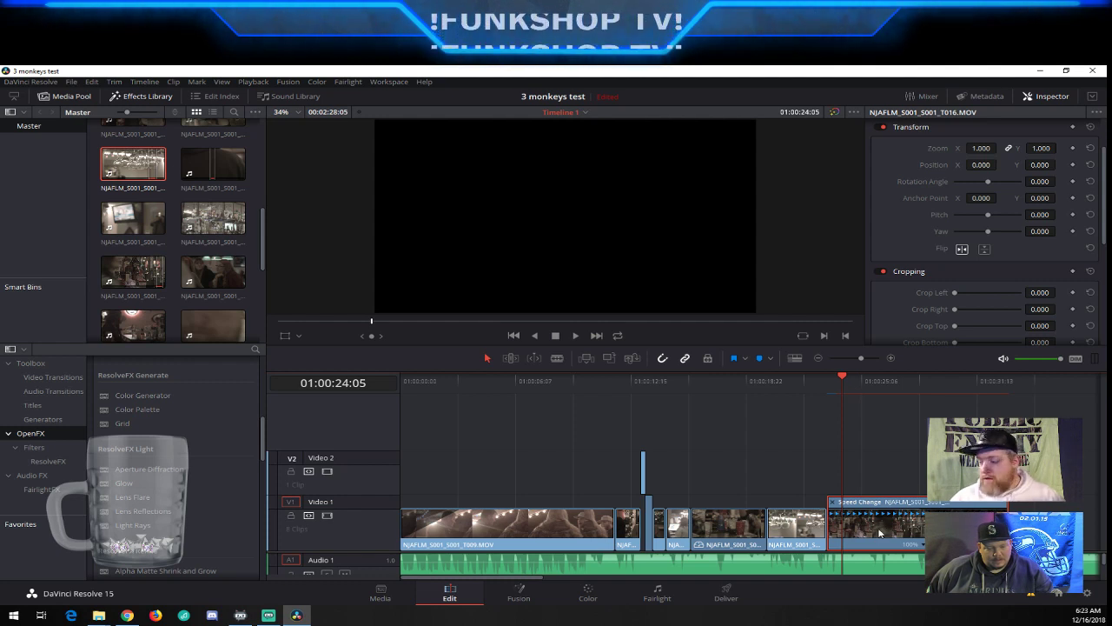
{"action": "key", "text": "Delete"}
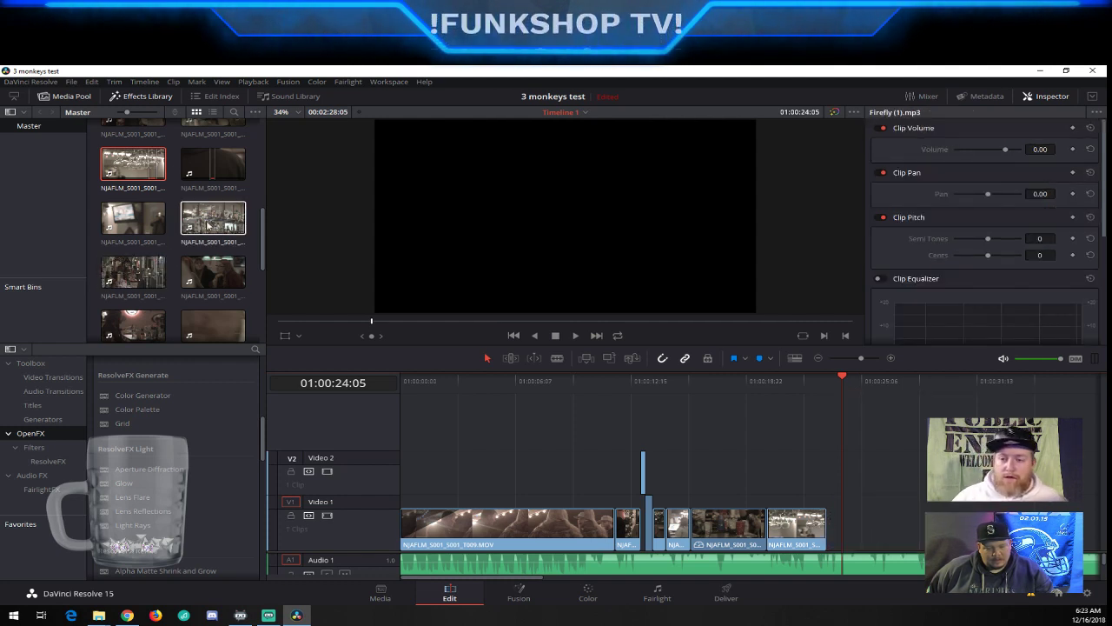
Look through the Media Pool clips and select the bar shot directly below the TV-screen clip
{"action": "scroll", "coordinate": [222, 231], "scroll_direction": "up", "scroll_amount": 2}
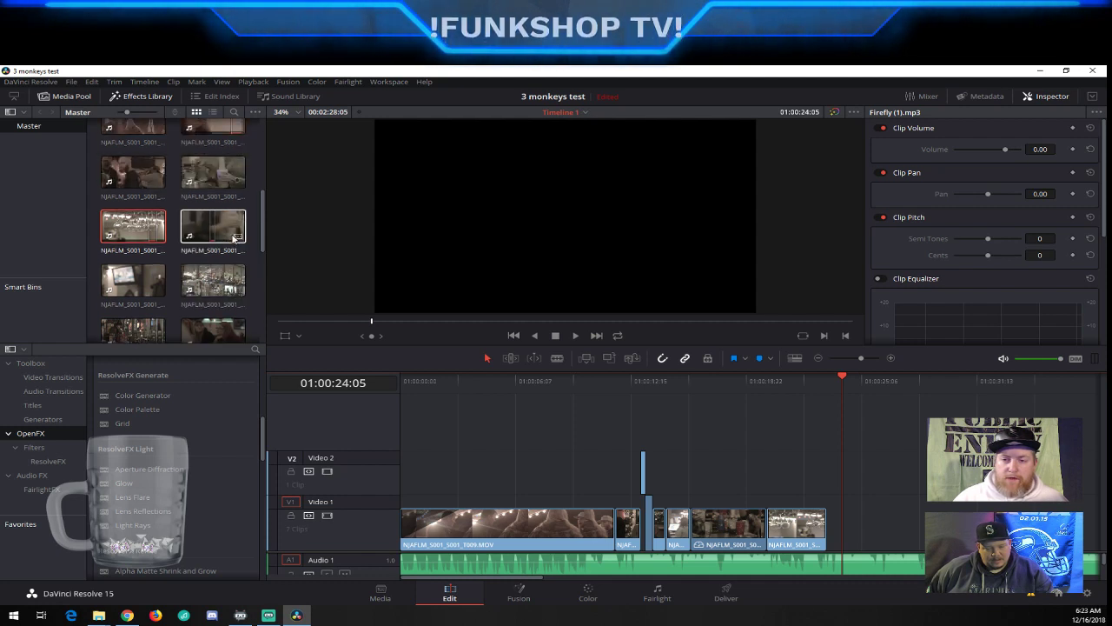
{"action": "scroll", "coordinate": [233, 237], "scroll_direction": "up", "scroll_amount": 3}
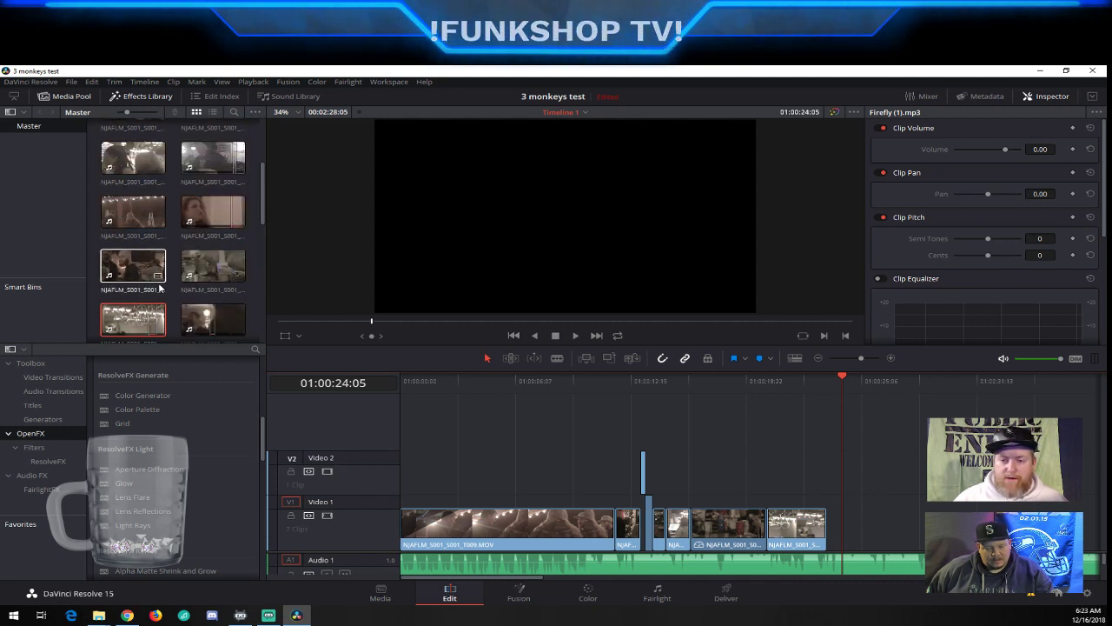
{"action": "scroll", "coordinate": [159, 288], "scroll_direction": "down", "scroll_amount": 4}
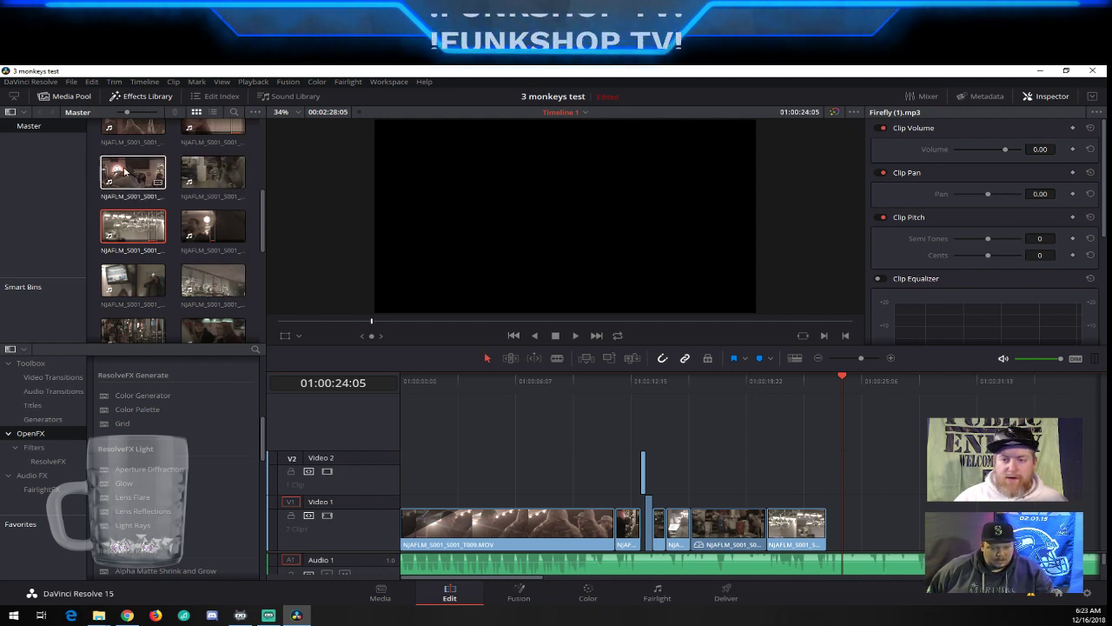
{"action": "scroll", "coordinate": [217, 191], "scroll_direction": "down", "scroll_amount": 3}
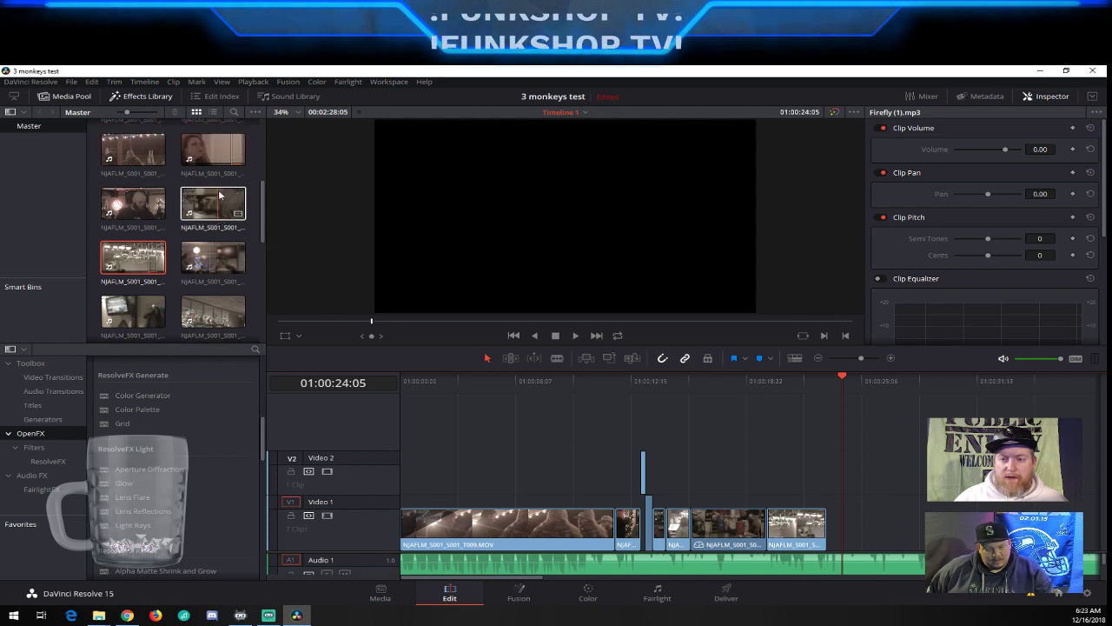
{"action": "scroll", "coordinate": [217, 200], "scroll_direction": "down", "scroll_amount": 4}
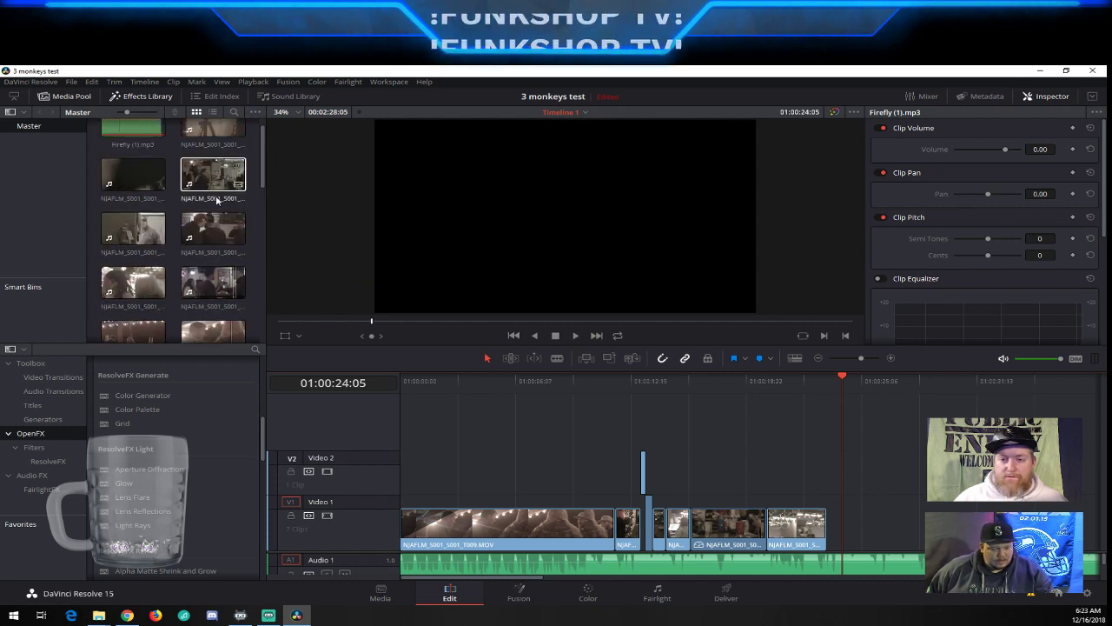
{"action": "scroll", "coordinate": [217, 201], "scroll_direction": "down", "scroll_amount": 3}
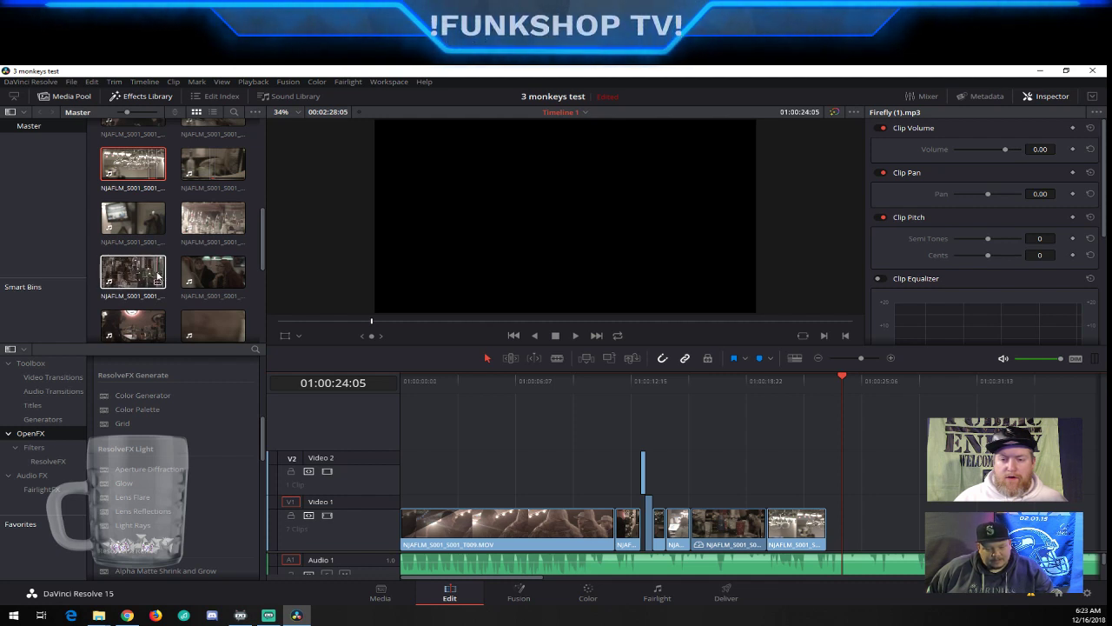
{"action": "left_click", "coordinate": [138, 275]}
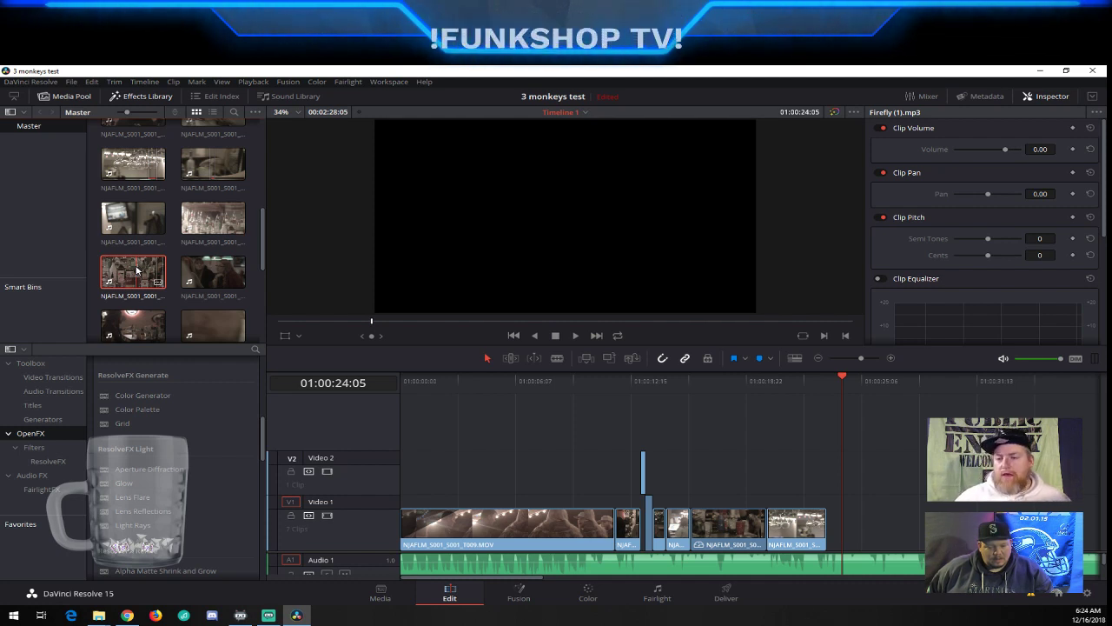
Append only the video of the T016 clip after the last clip on Video 1 and give it a fade-out
{"action": "double_click", "coordinate": [137, 270]}
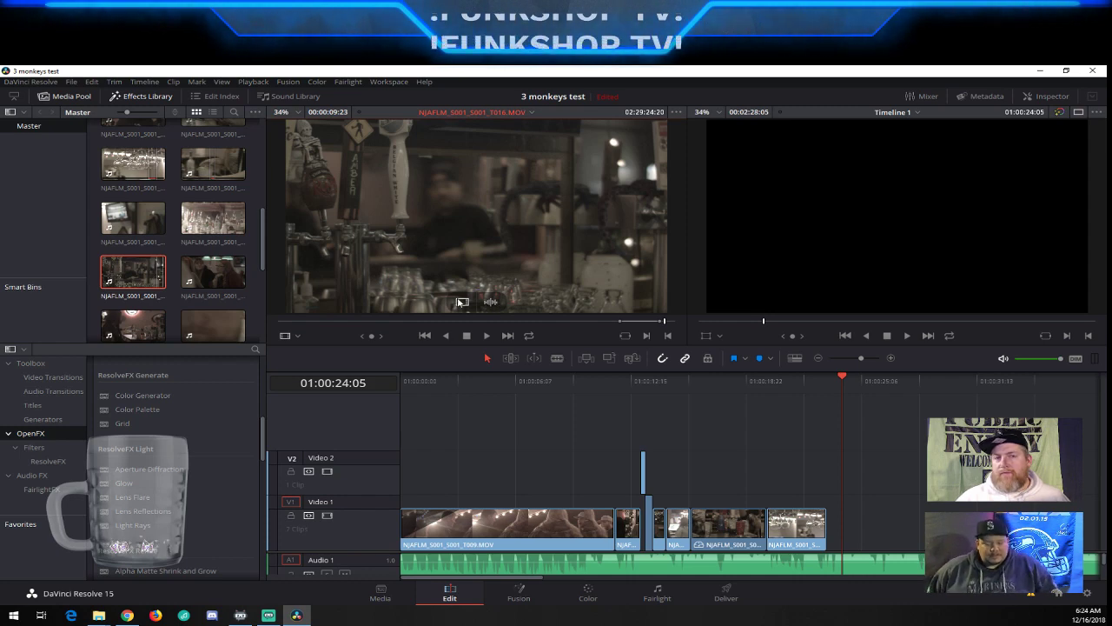
{"action": "left_click_drag", "start_coordinate": [463, 301], "coordinate": [831, 525]}
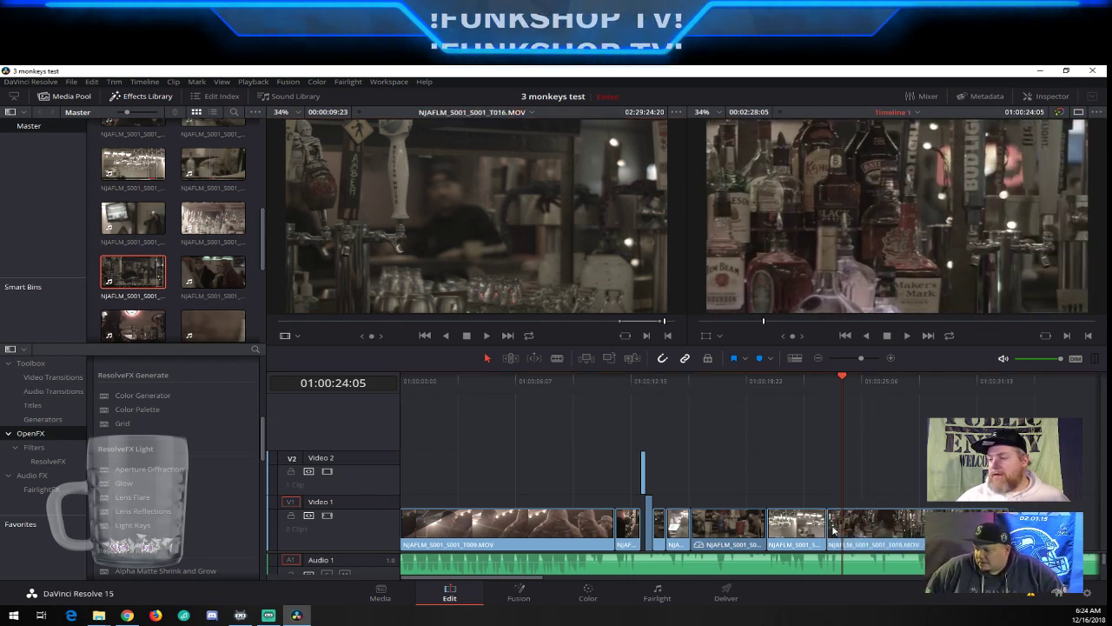
{"action": "left_click_drag", "start_coordinate": [856, 380], "coordinate": [929, 386]}
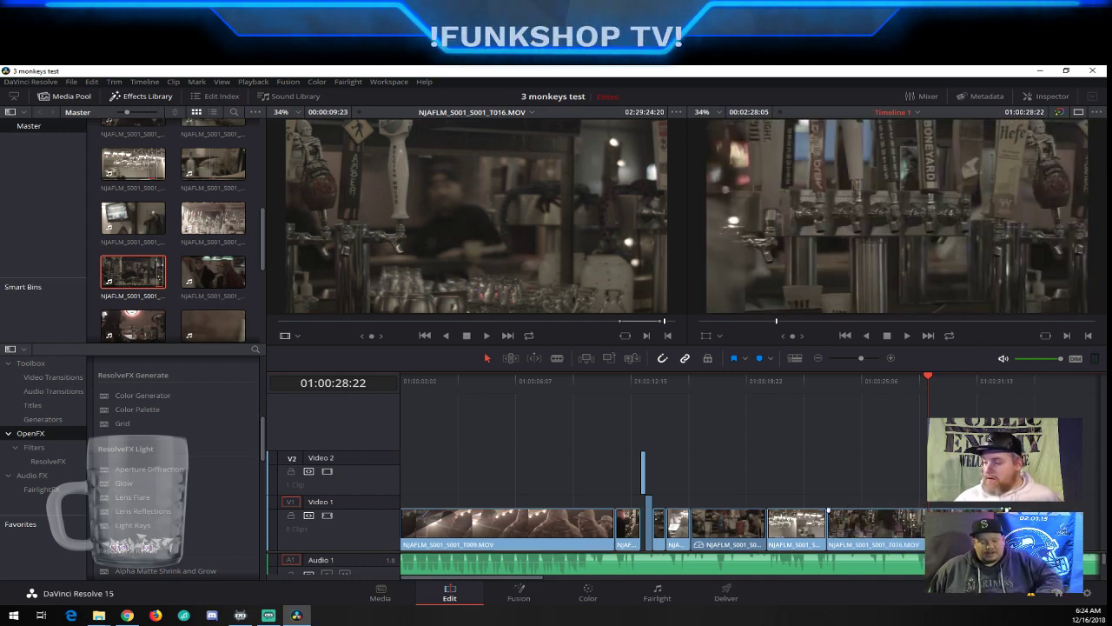
{"action": "left_click_drag", "start_coordinate": [900, 513], "coordinate": [891, 514]}
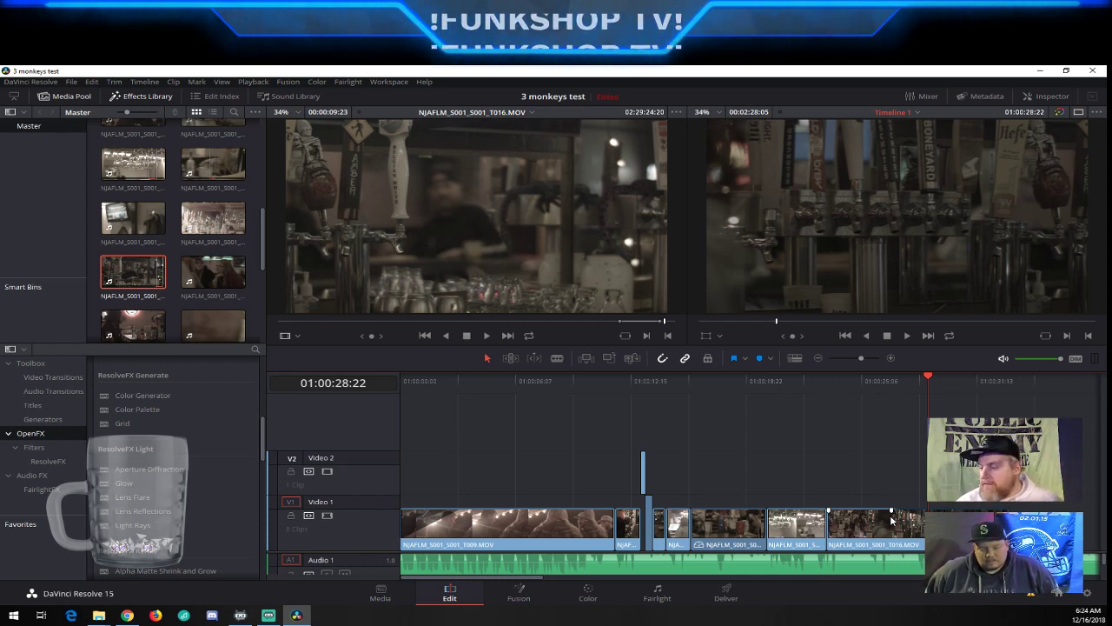
{"action": "mouse_move", "coordinate": [932, 377]}
{"action": "left_mouse_down"}
{"action": "mouse_move", "coordinate": [901, 377]}
{"action": "mouse_move", "coordinate": [957, 381]}
{"action": "mouse_move", "coordinate": [935, 380]}
{"action": "left_mouse_up"}
Flip the new T016 clip horizontally in its transform settings and scrub back through it to check the mirrored shot
{"action": "left_click", "coordinate": [1043, 96]}
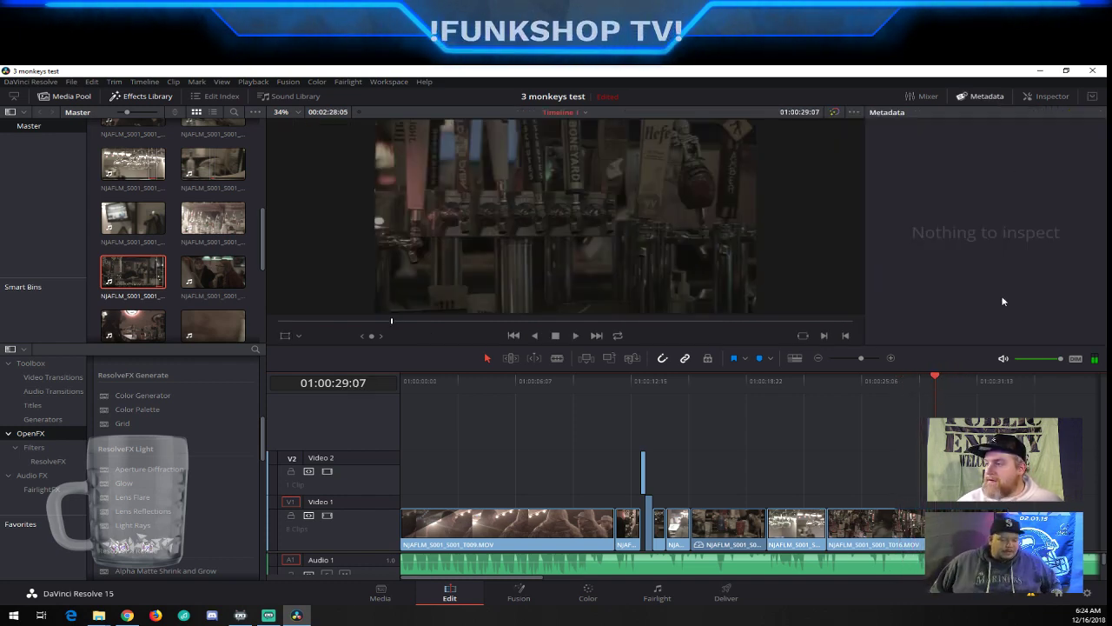
{"action": "left_click", "coordinate": [1043, 96]}
{"action": "left_click", "coordinate": [1043, 97]}
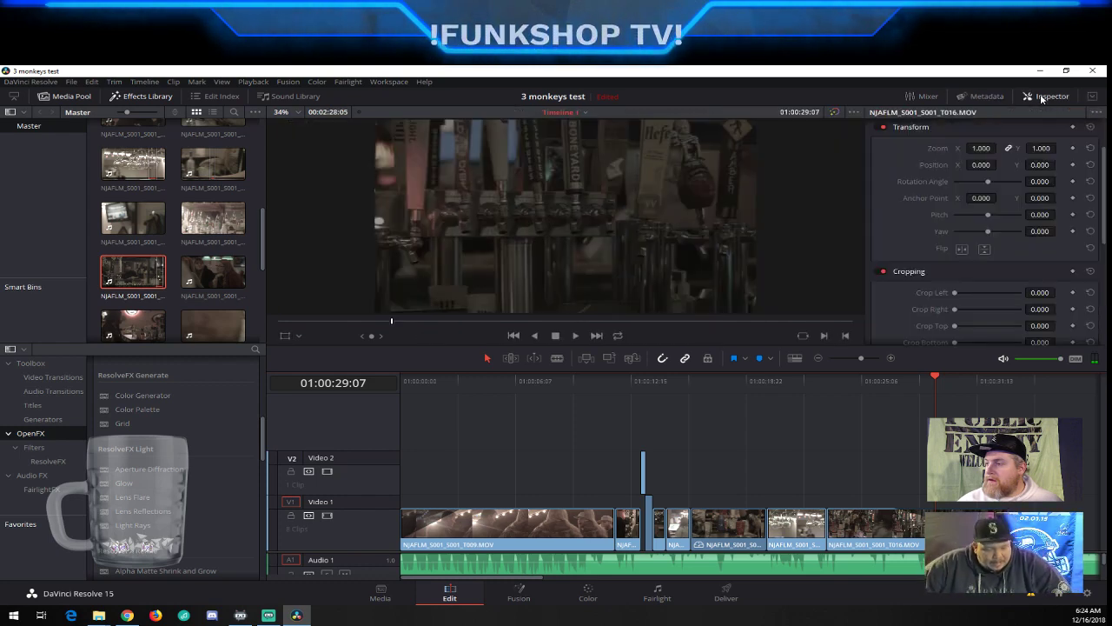
{"action": "left_click", "coordinate": [960, 250]}
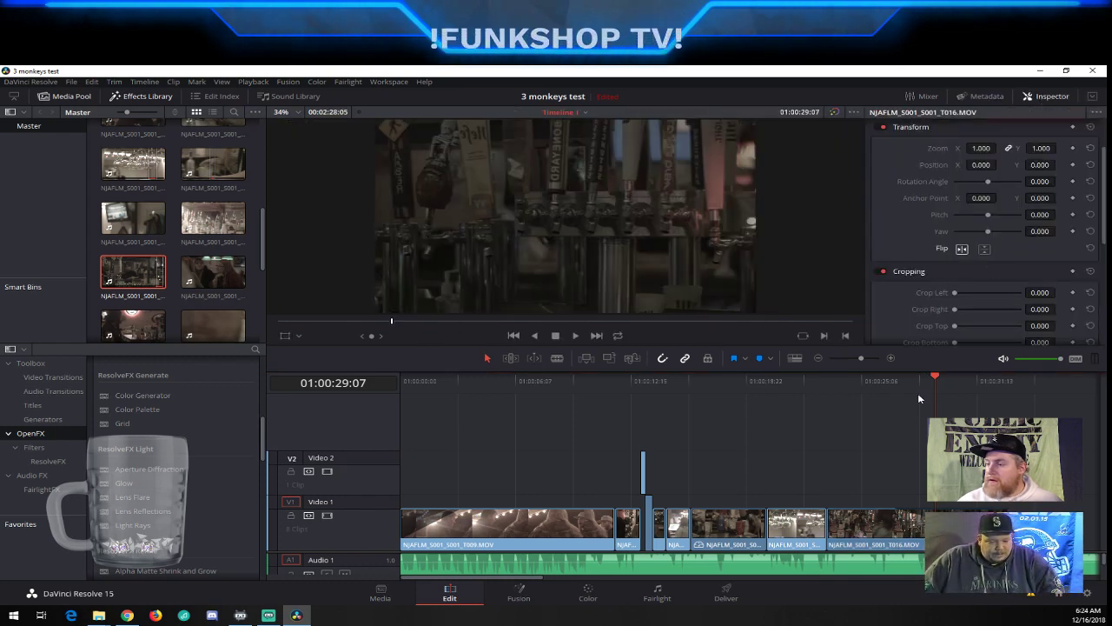
{"action": "left_click_drag", "start_coordinate": [935, 379], "coordinate": [894, 384]}
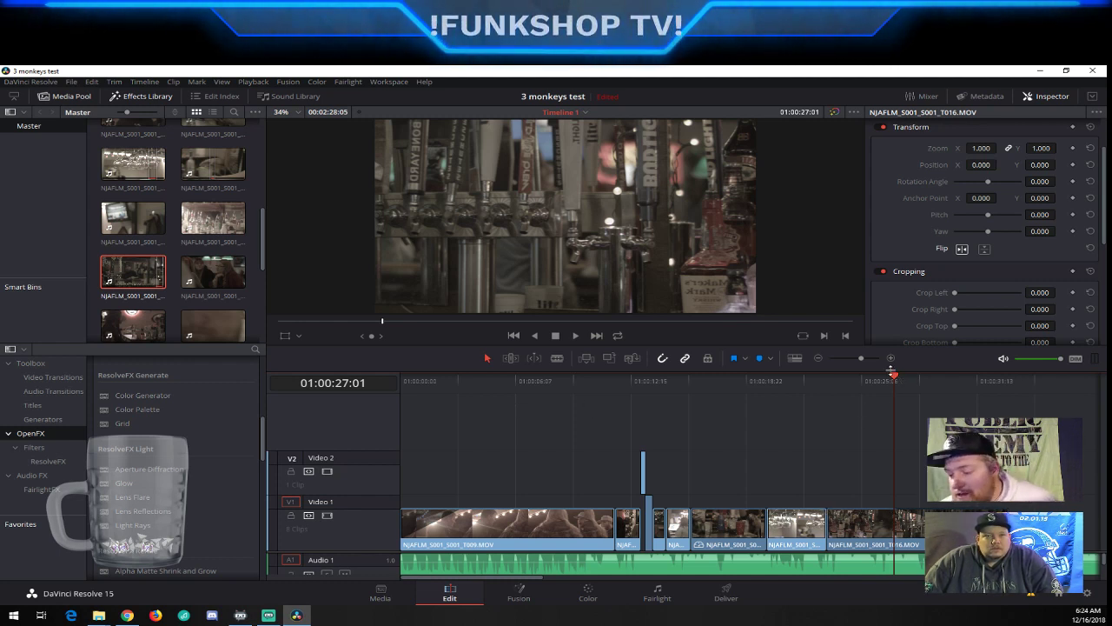
On the Color page, apply the DCI-P3 Kodak 2383 D65 film look LUT to clip 09
{"action": "left_click", "coordinate": [591, 594]}
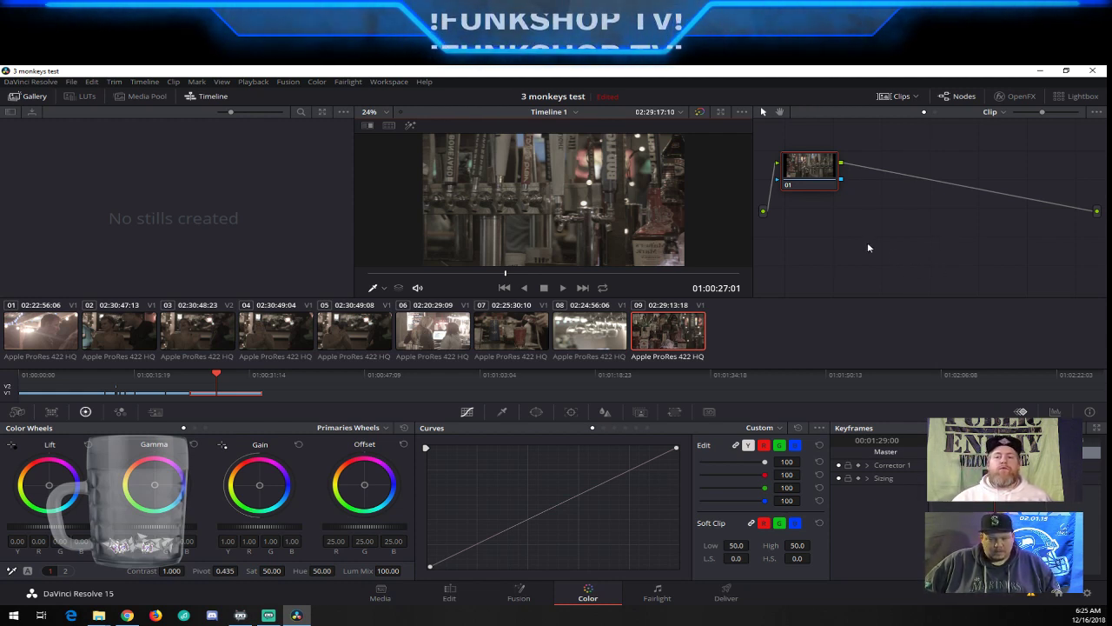
{"action": "left_click", "coordinate": [87, 96]}
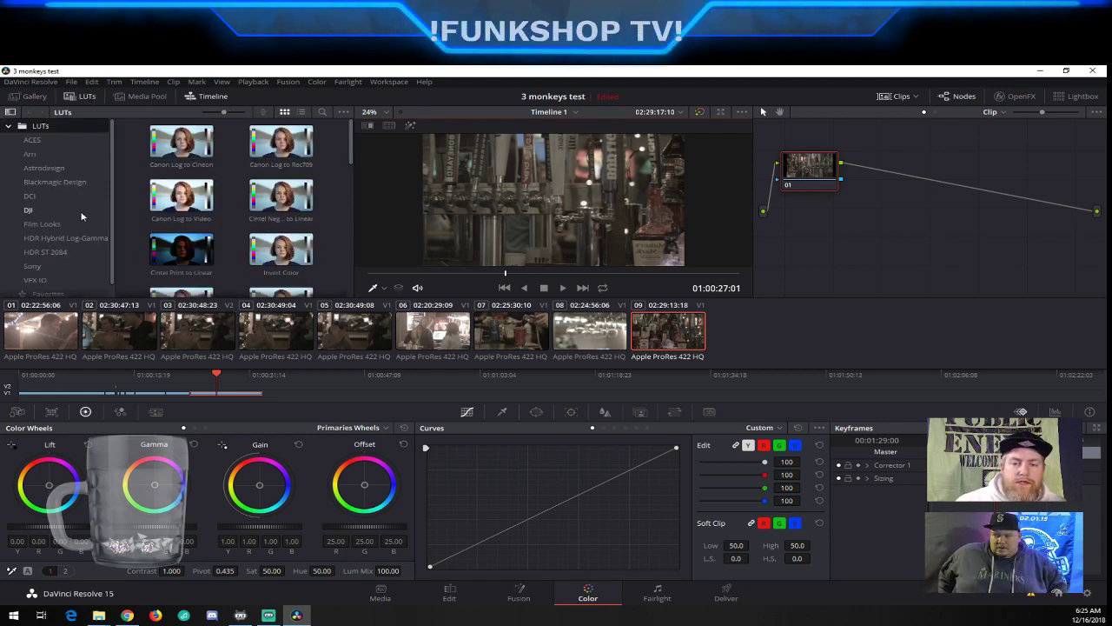
{"action": "left_click", "coordinate": [42, 224]}
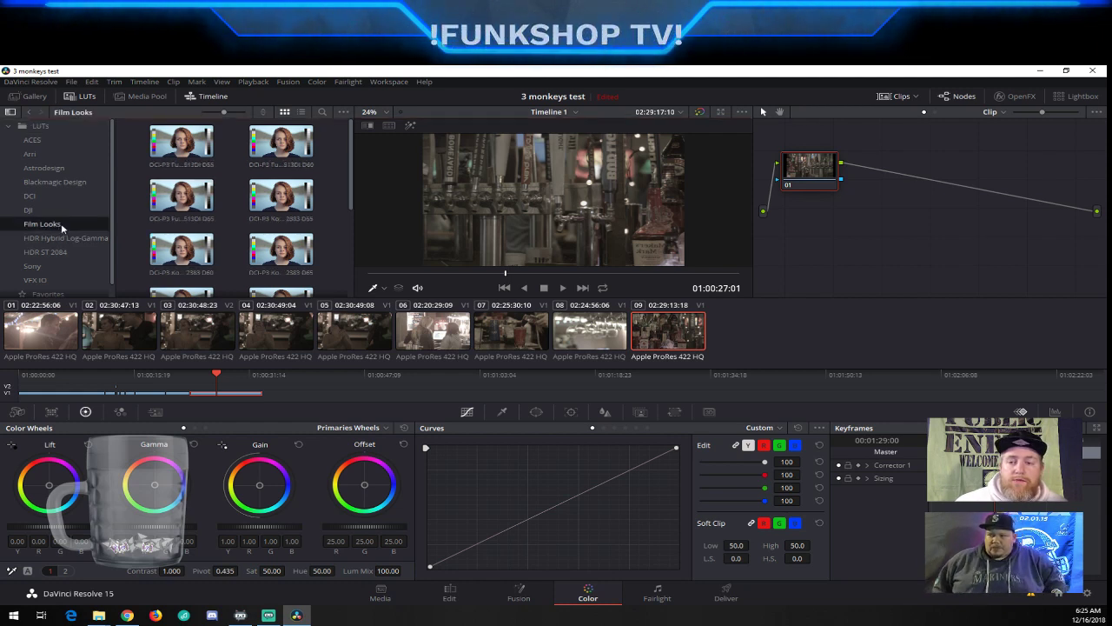
{"action": "left_click", "coordinate": [272, 252]}
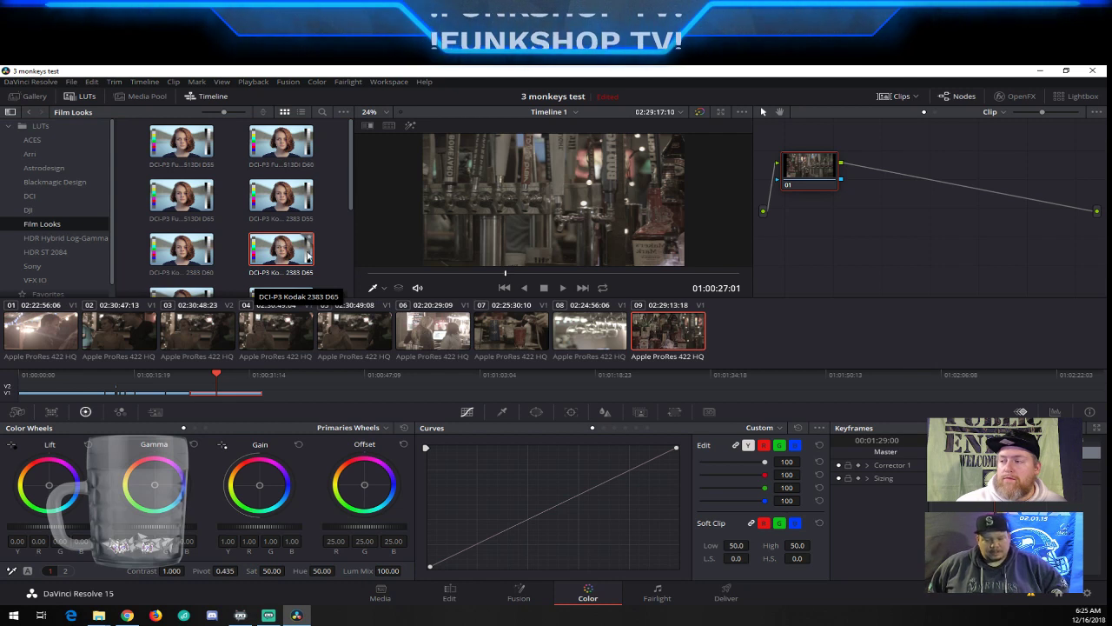
{"action": "scroll", "coordinate": [308, 254], "scroll_direction": "down", "scroll_amount": 1}
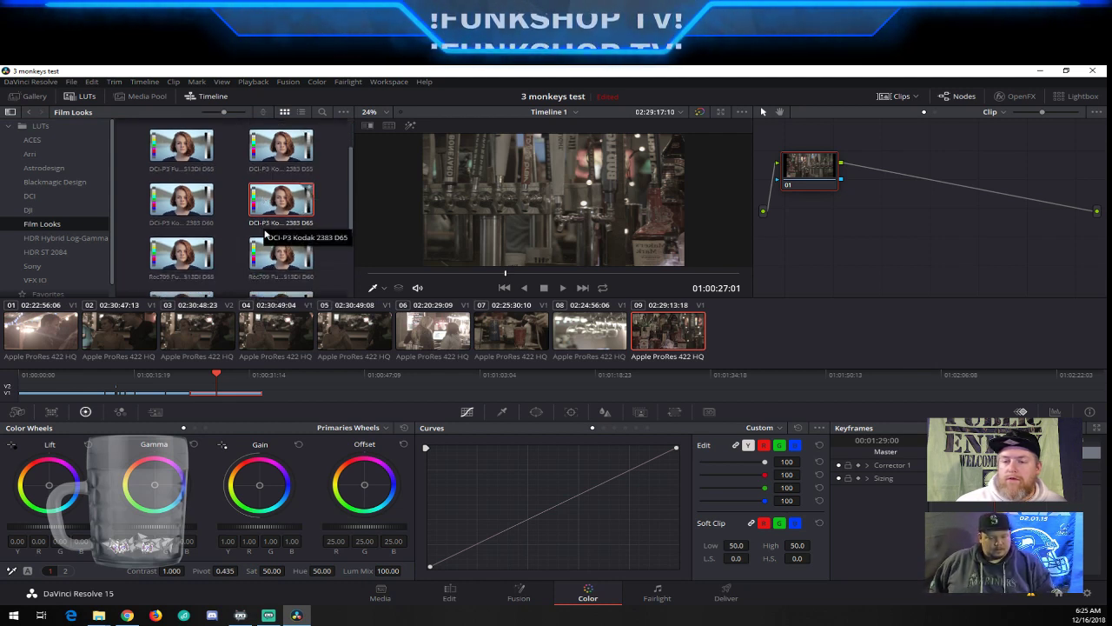
{"action": "double_click", "coordinate": [306, 209]}
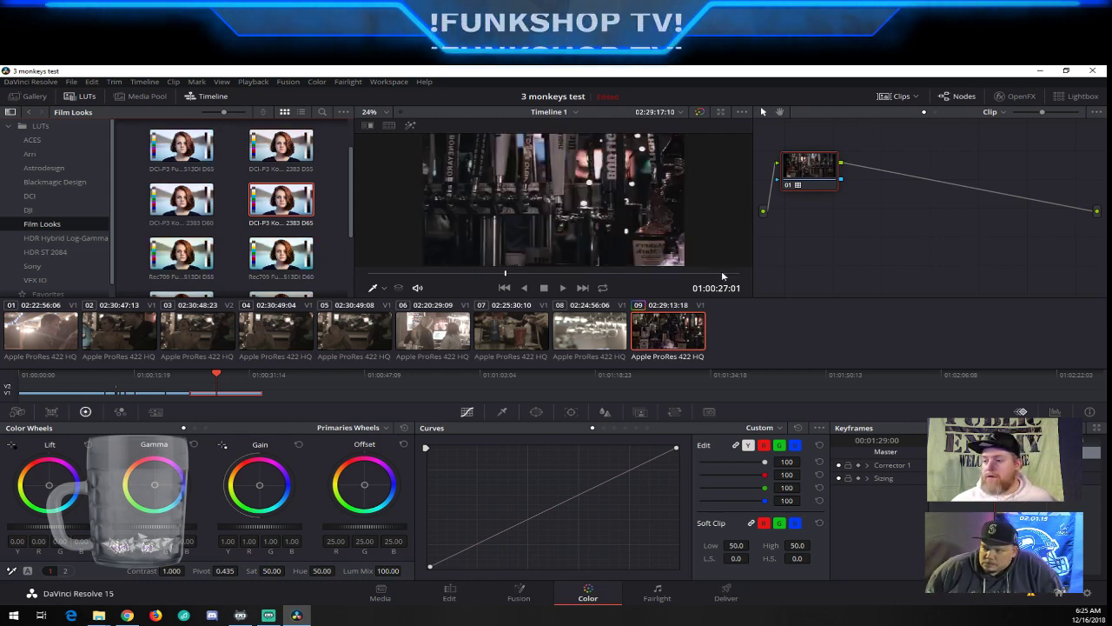
Browse the LUT folders for clip 08, the hanging glasses shot, and apply the Rec709 Fujifilm 3513DI D65 film look
{"action": "left_click", "coordinate": [592, 339]}
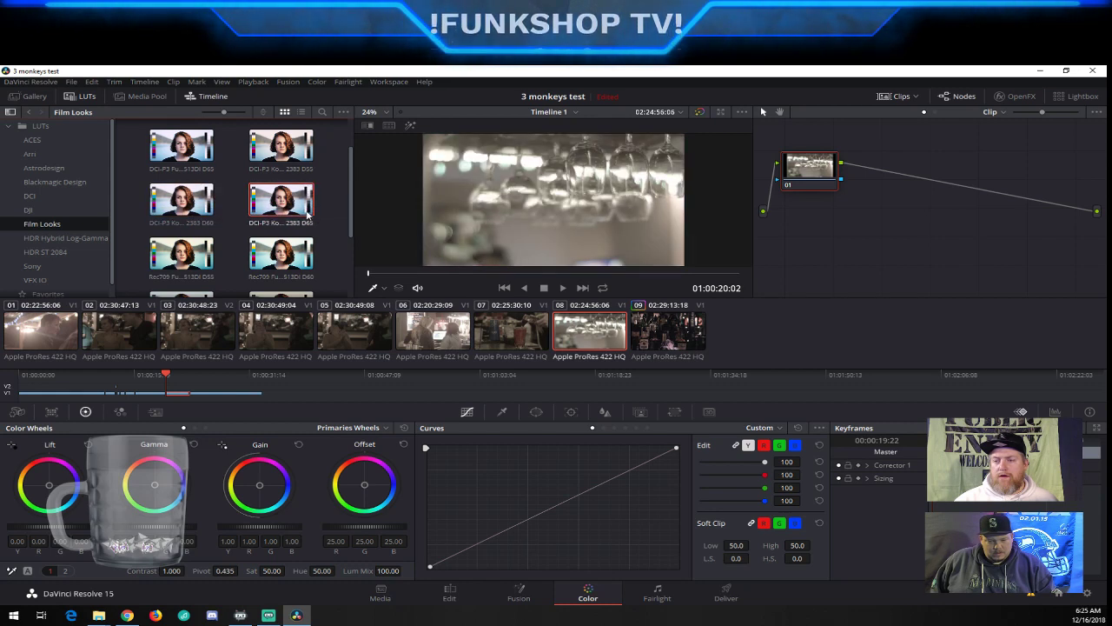
{"action": "scroll", "coordinate": [372, 182], "scroll_direction": "down", "scroll_amount": 4}
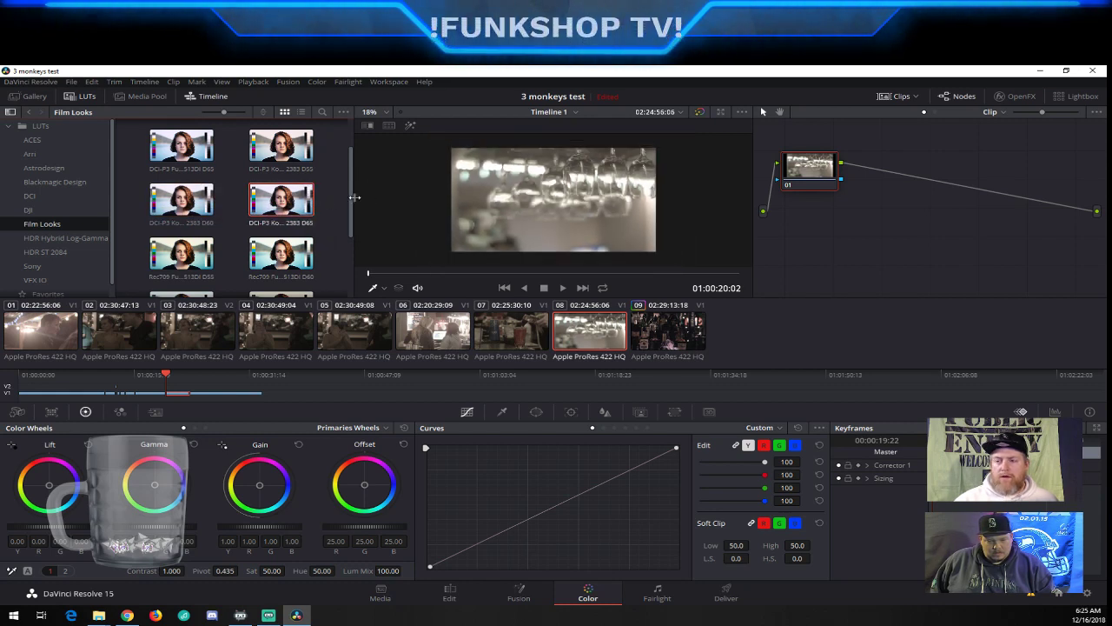
{"action": "scroll", "coordinate": [441, 198], "scroll_direction": "up", "scroll_amount": 3}
{"action": "left_click_drag", "start_coordinate": [350, 186], "coordinate": [350, 264]}
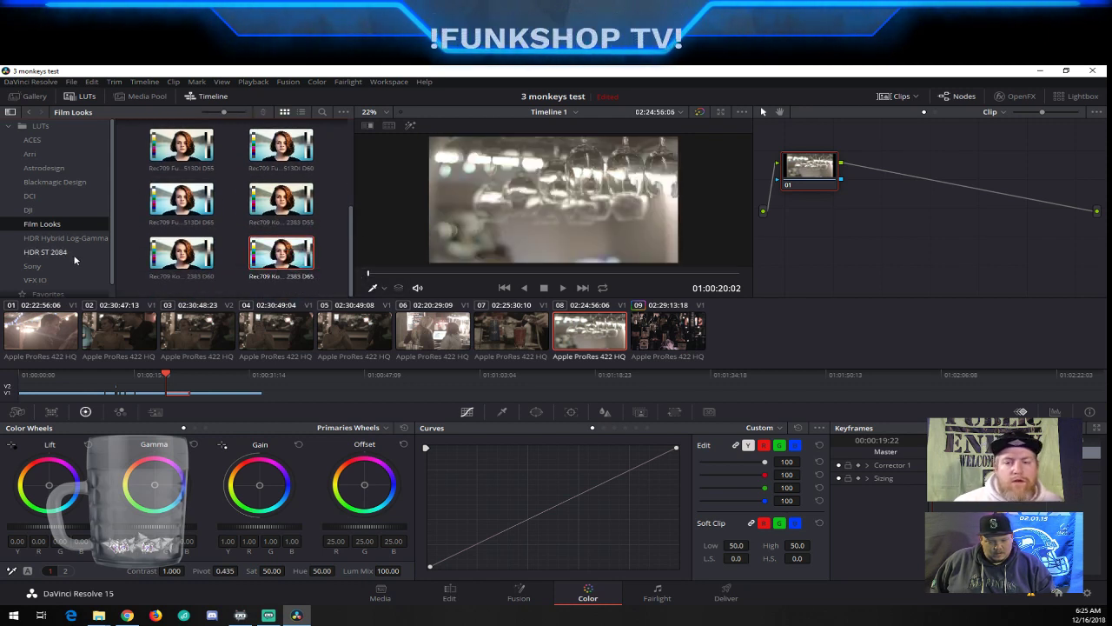
{"action": "left_click", "coordinate": [39, 185]}
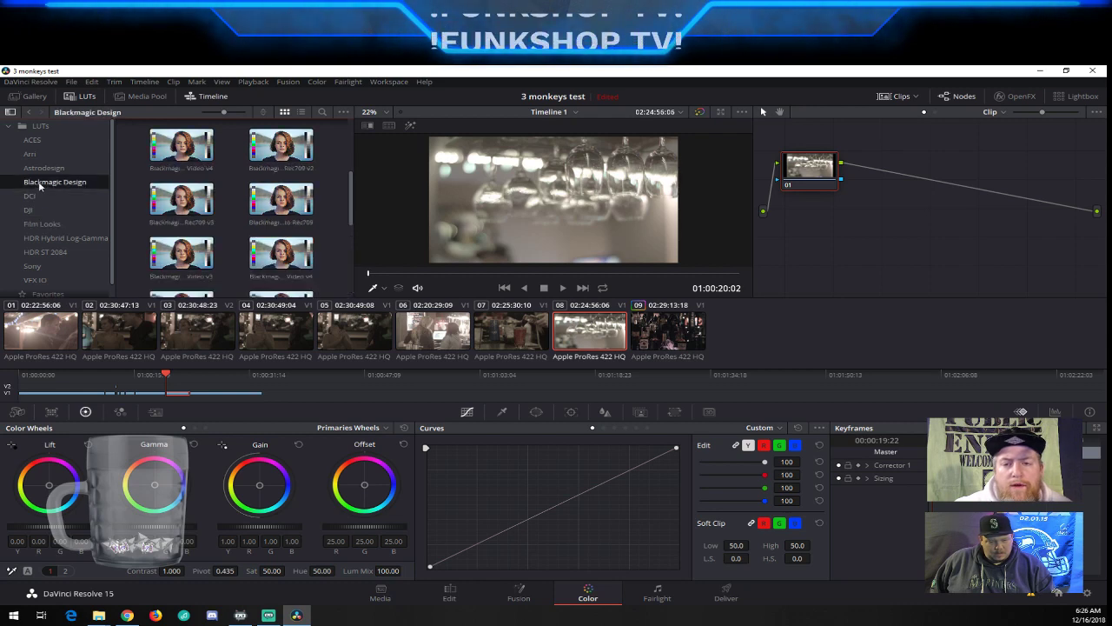
{"action": "left_click", "coordinate": [300, 159]}
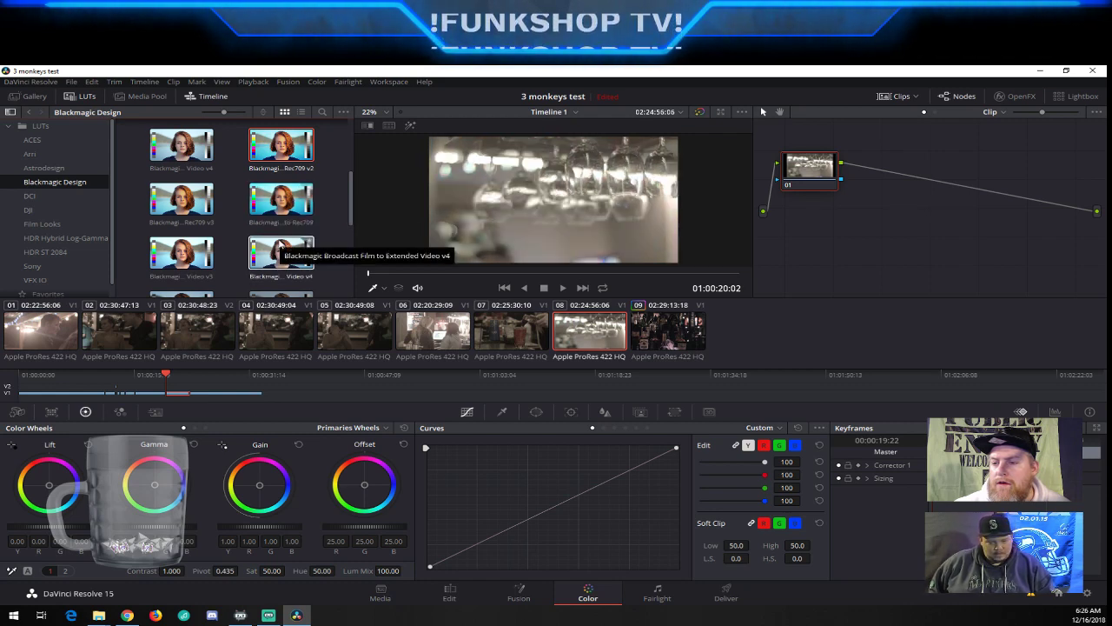
{"action": "scroll", "coordinate": [287, 226], "scroll_direction": "down", "scroll_amount": 2}
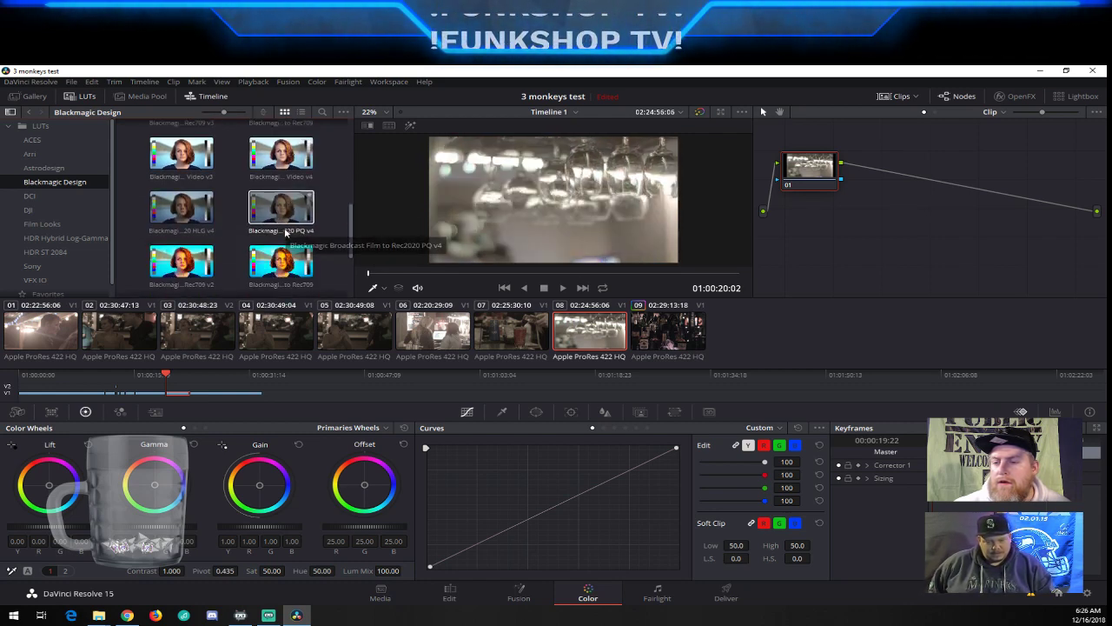
{"action": "left_click", "coordinate": [46, 224]}
{"action": "double_click", "coordinate": [195, 205]}
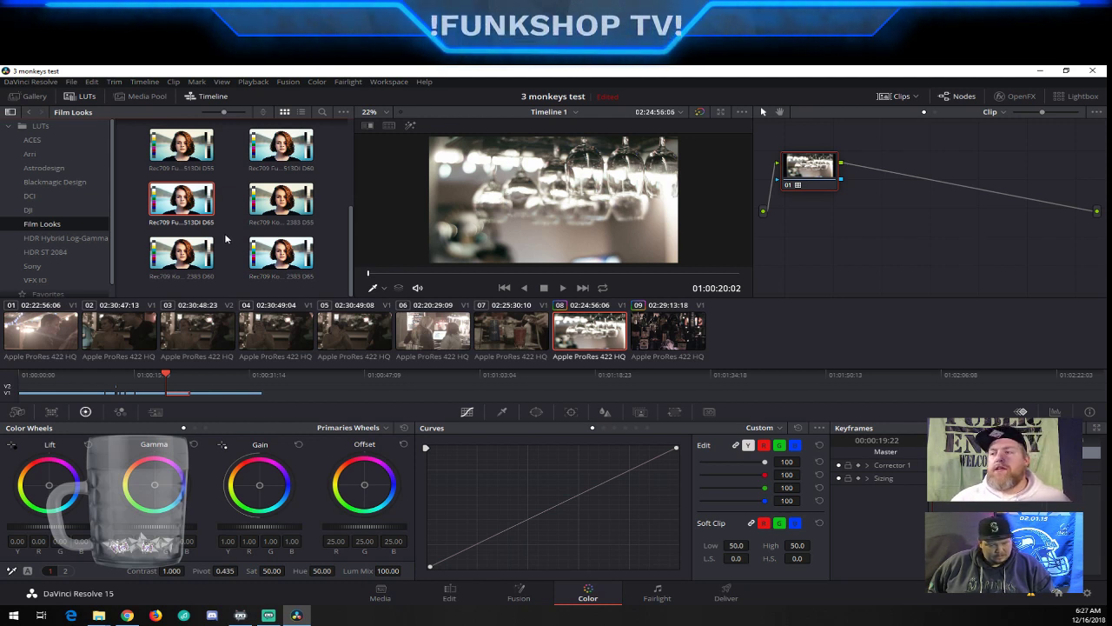
Try the Arri Alexa LogC to Rec709 LUT on clip 08
{"action": "left_click", "coordinate": [54, 155]}
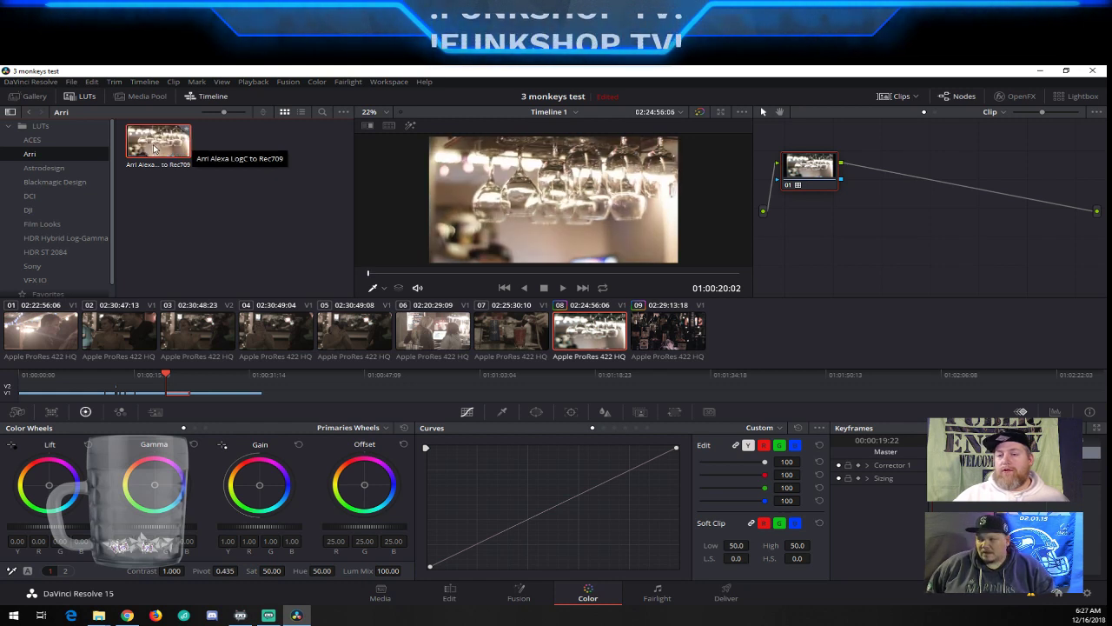
{"action": "left_click_drag", "start_coordinate": [160, 149], "coordinate": [915, 181]}
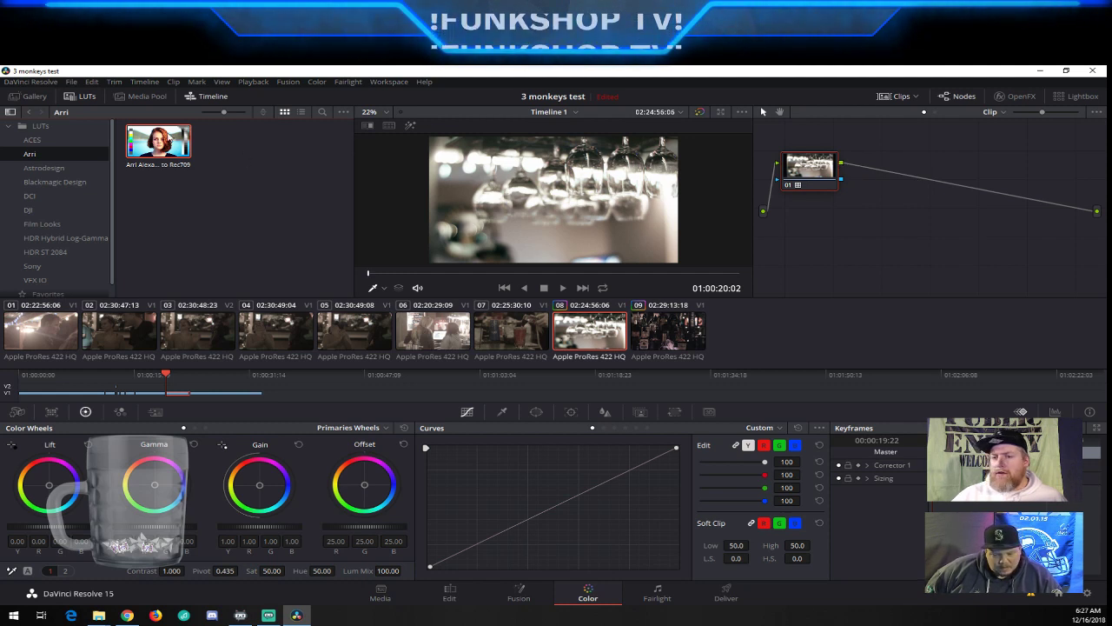
{"action": "left_click_drag", "start_coordinate": [164, 137], "coordinate": [939, 226]}
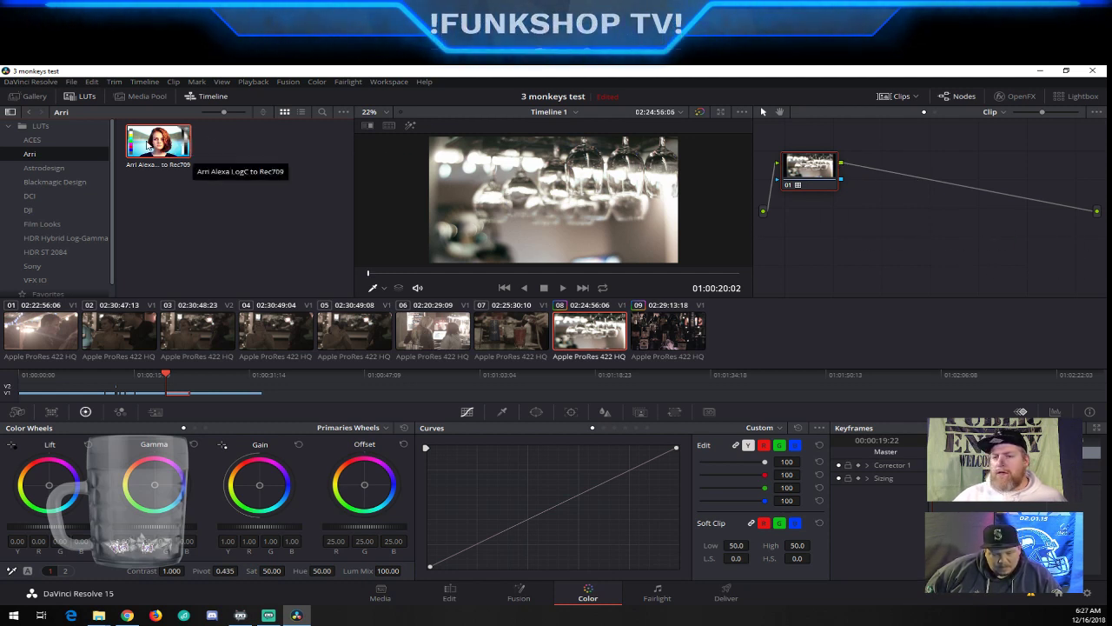
{"action": "left_click_drag", "start_coordinate": [158, 149], "coordinate": [610, 341]}
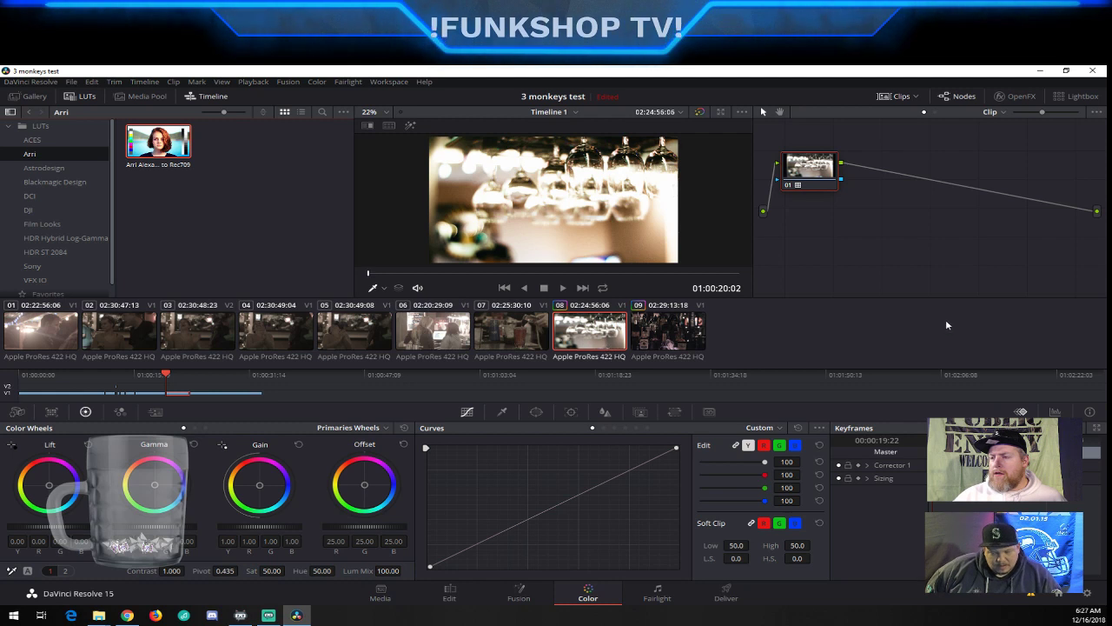
Compare clip 09 with clip 08, and set the 3D LUT of clip 08's node 01 to DCI-P3 Kodak 2383 D65
{"action": "left_click", "coordinate": [671, 344]}
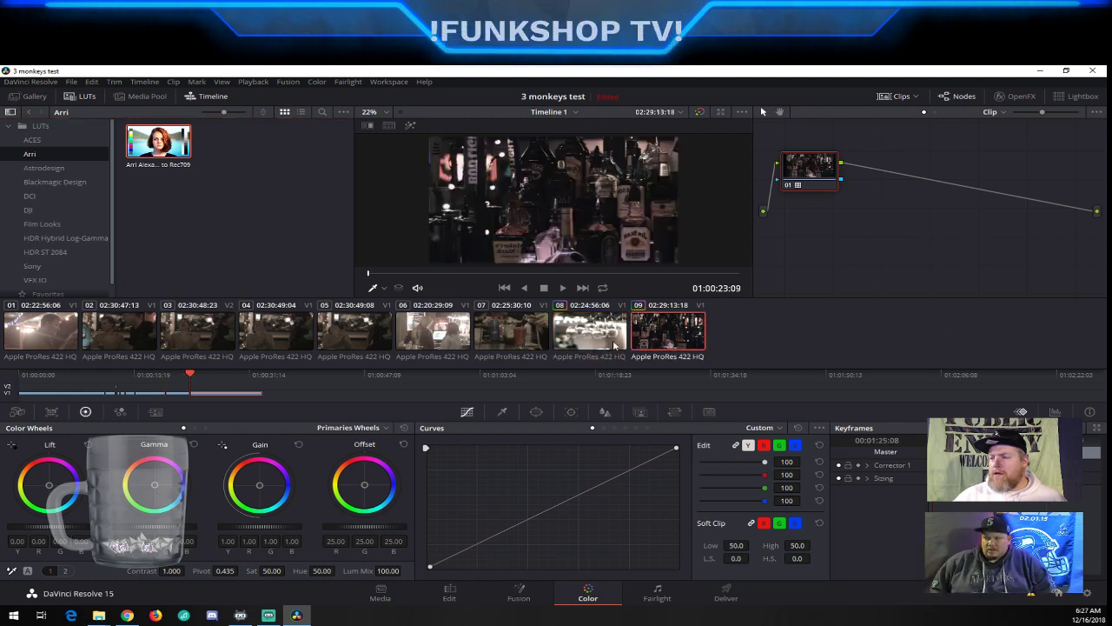
{"action": "left_click", "coordinate": [606, 344]}
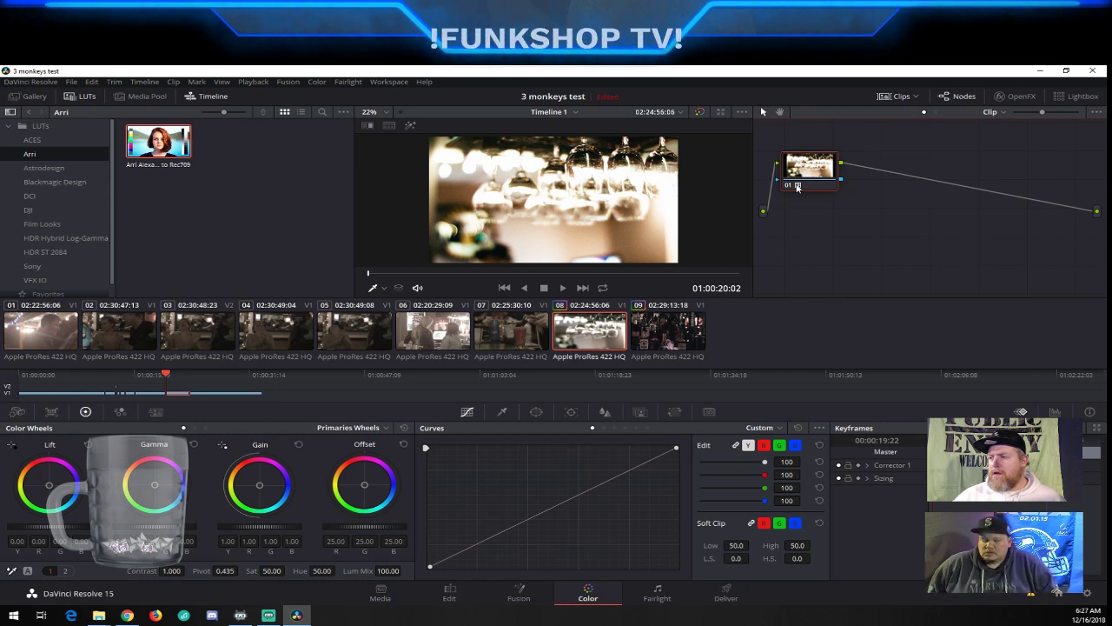
{"action": "right_click", "coordinate": [797, 187]}
{"action": "mouse_move", "coordinate": [830, 215]}
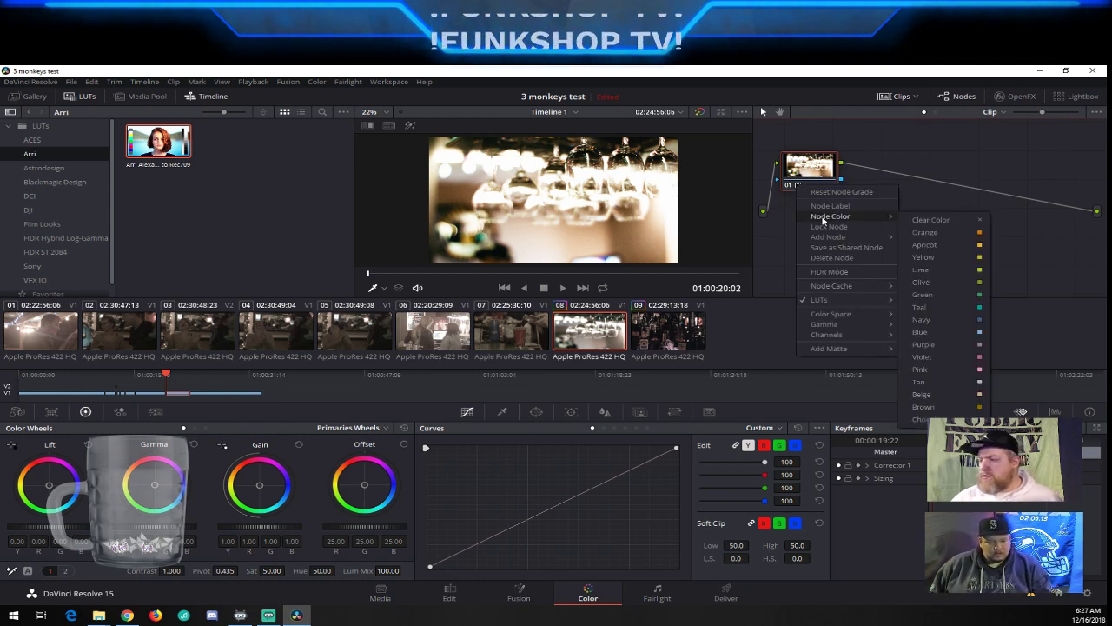
{"action": "mouse_move", "coordinate": [880, 298]}
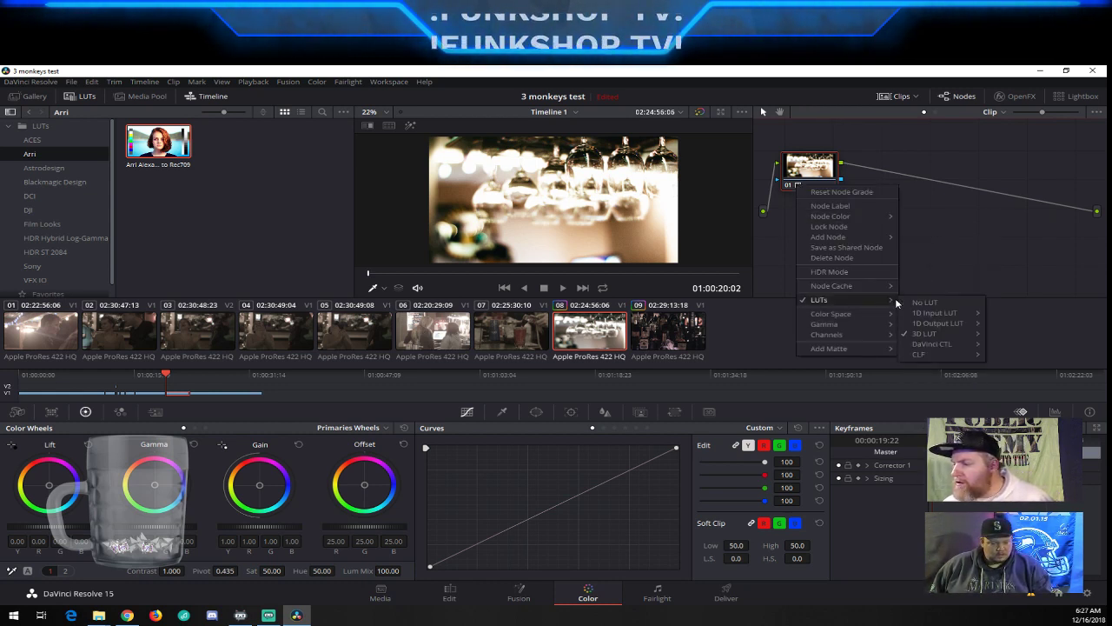
{"action": "mouse_move", "coordinate": [944, 339]}
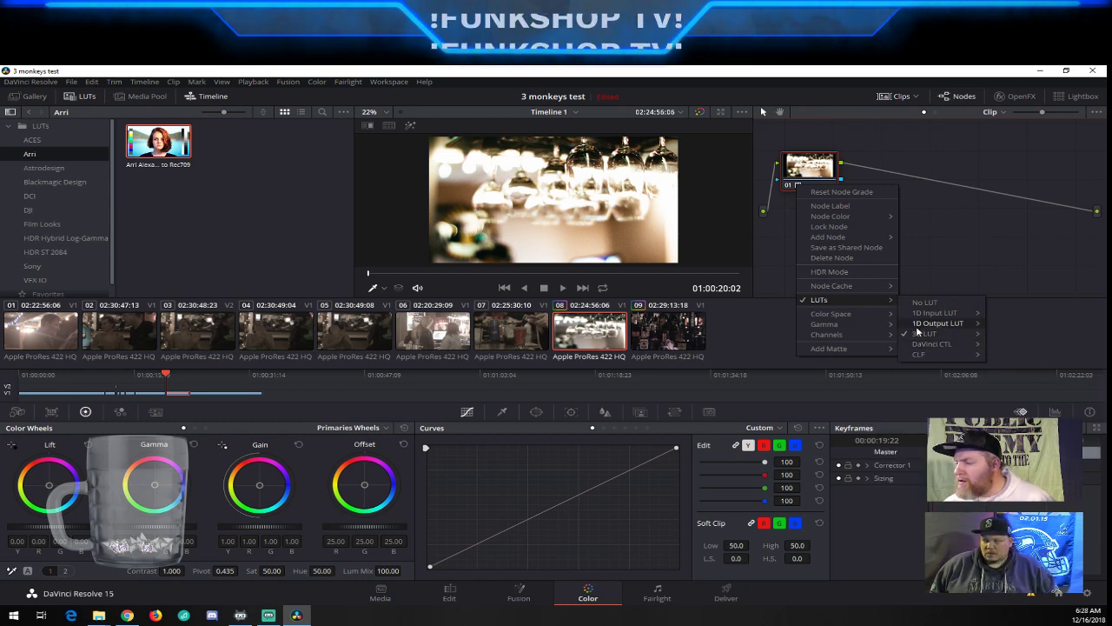
{"action": "mouse_move", "coordinate": [1032, 400]}
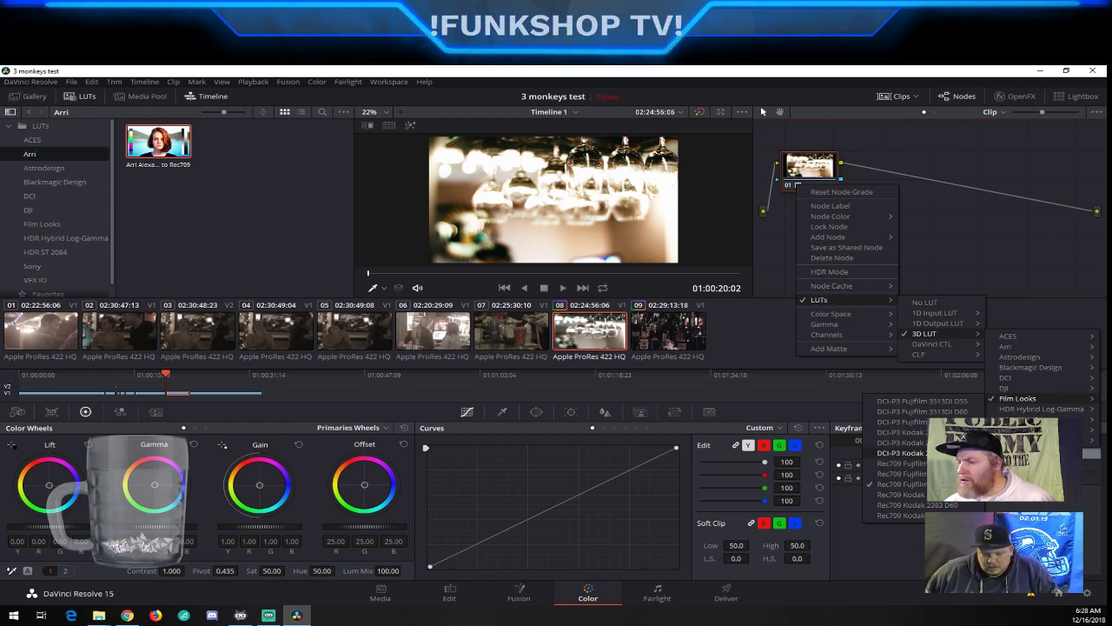
{"action": "left_click", "coordinate": [908, 453]}
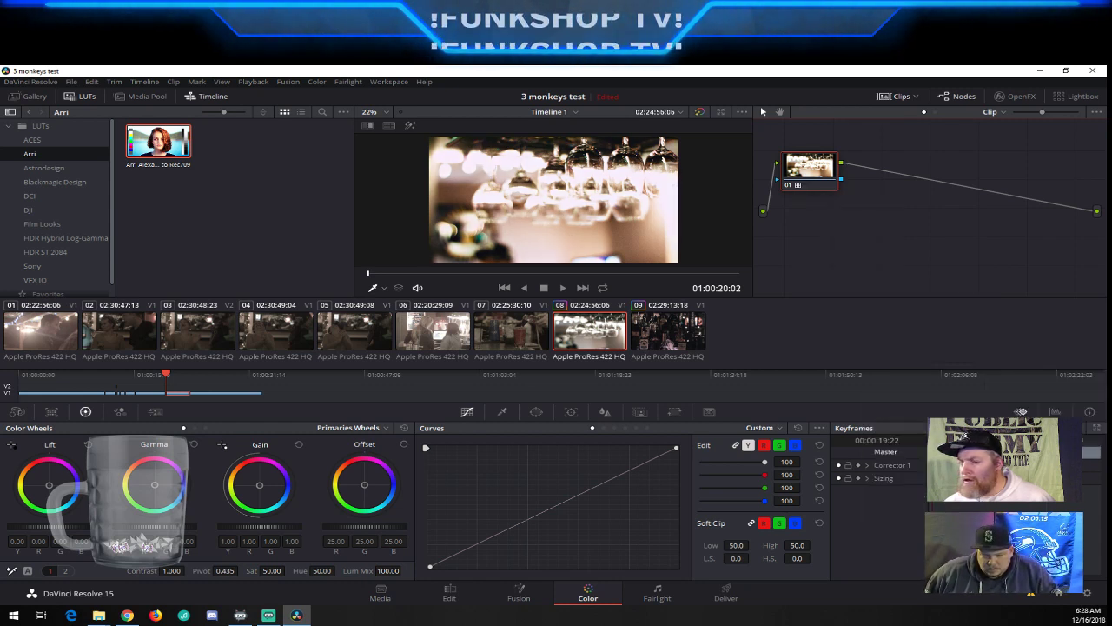
Remove the clip-level LUT from clip 08 by setting it to No LUT
{"action": "right_click", "coordinate": [609, 327]}
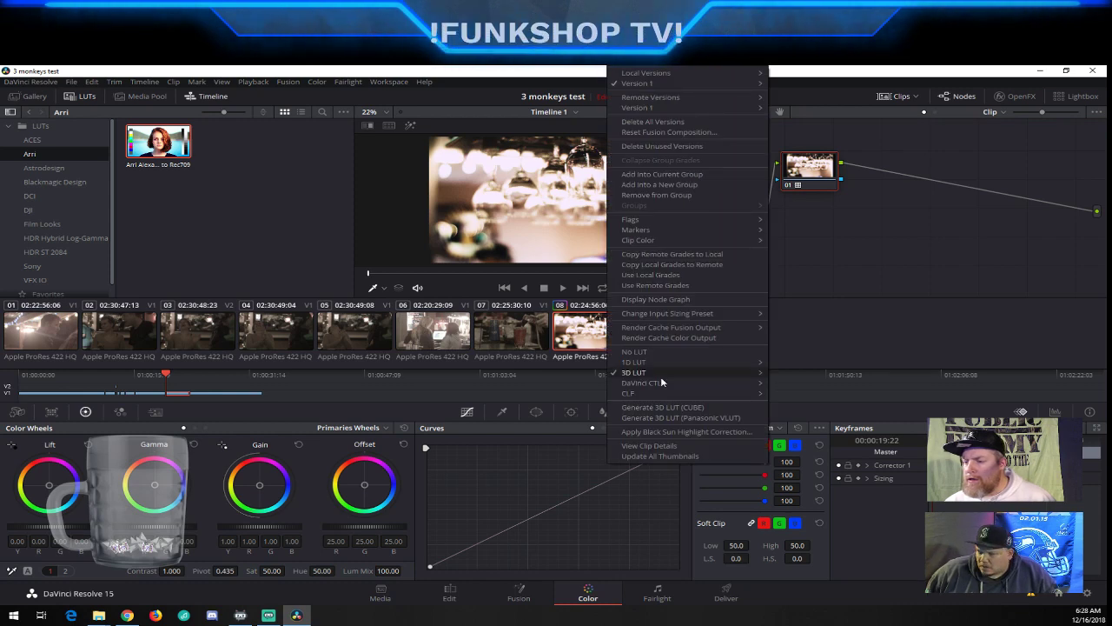
{"action": "mouse_move", "coordinate": [667, 378]}
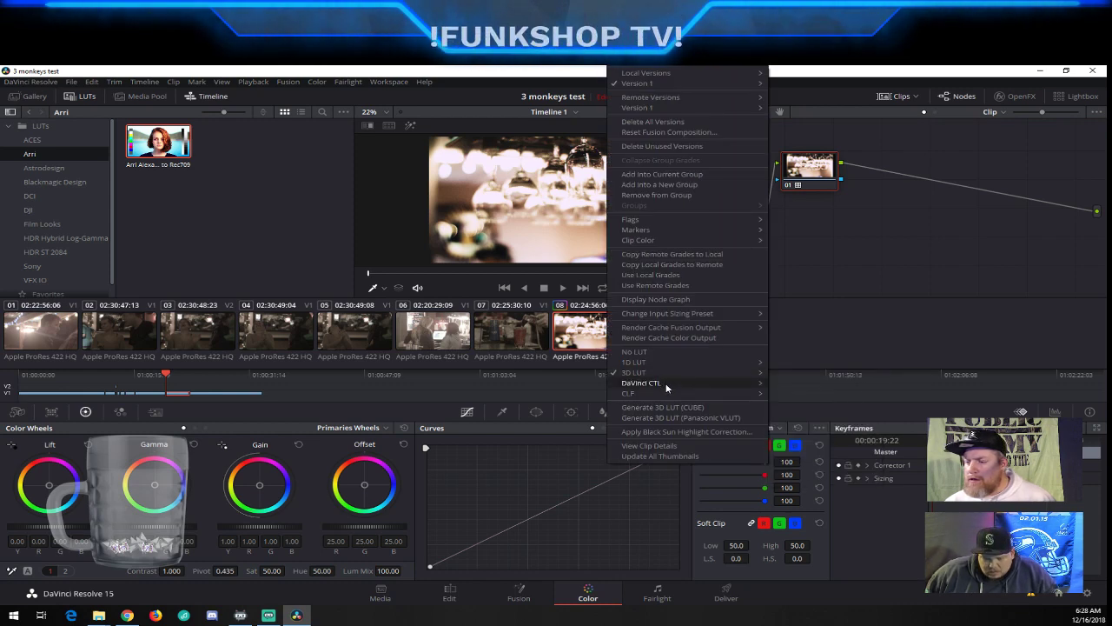
{"action": "left_click", "coordinate": [660, 351]}
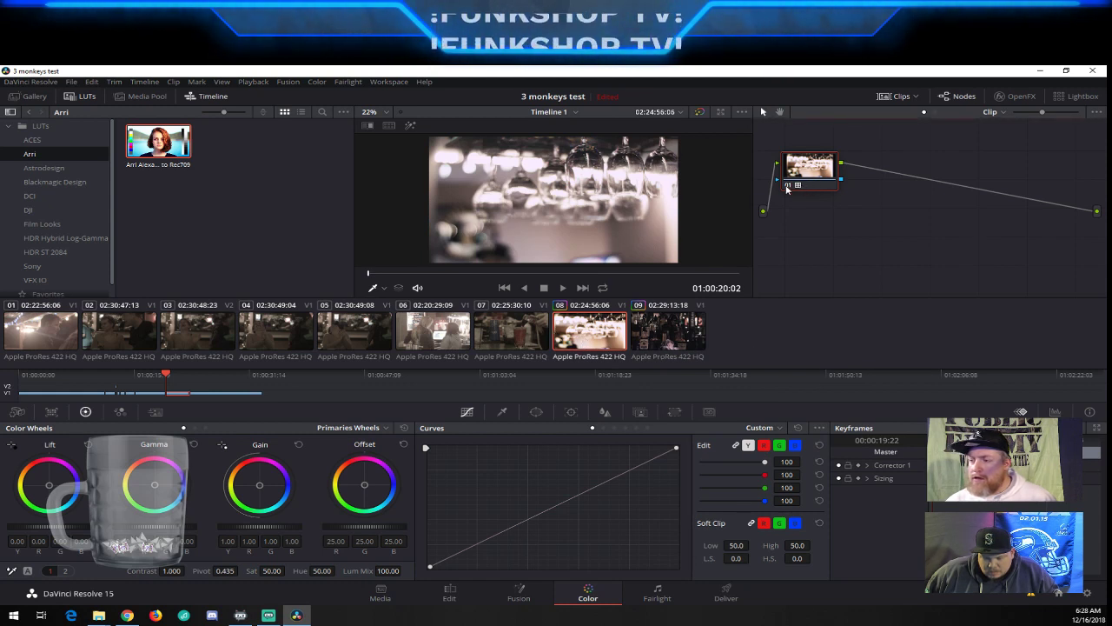
Compare clip 08 with and without its node grade by bypassing node 01, and by unlinking and relinking its input
{"action": "key", "text": "ctrl+d"}
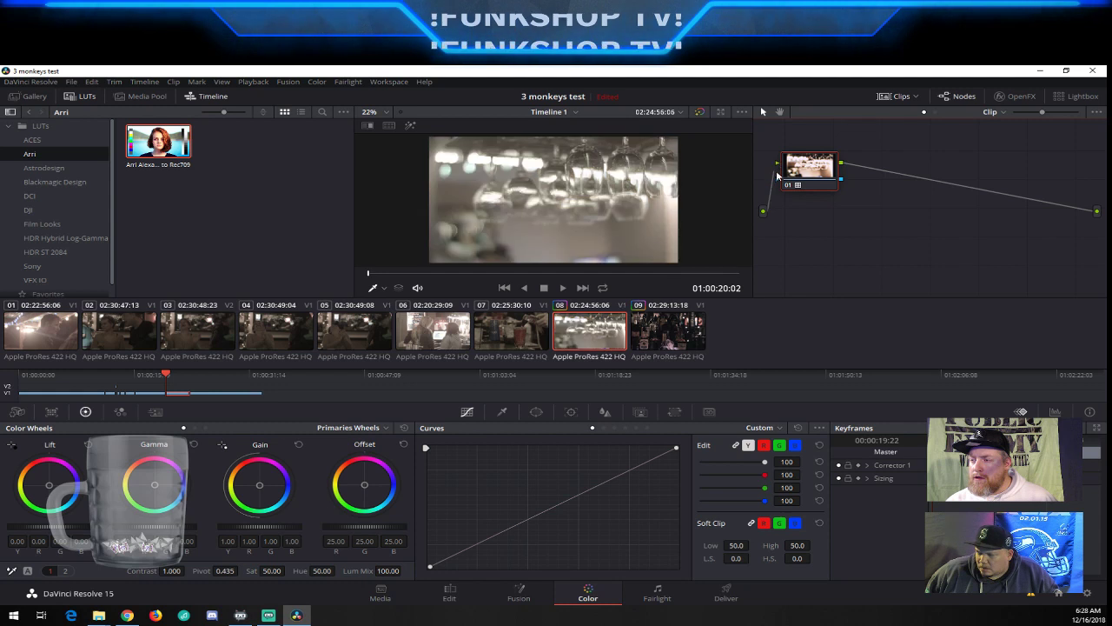
{"action": "key", "text": "ctrl+d"}
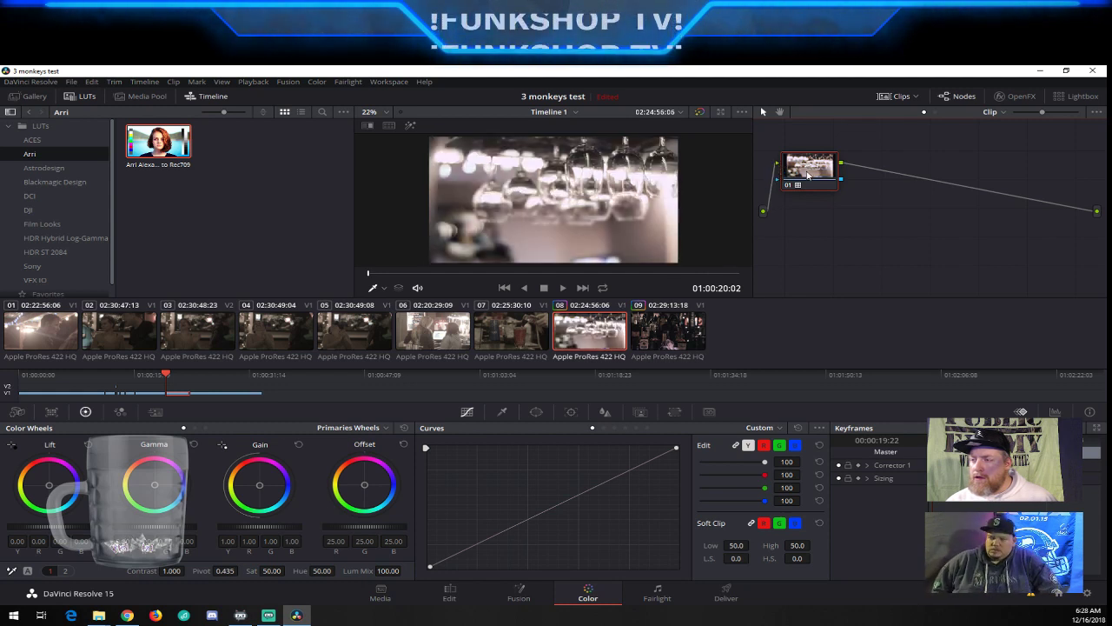
{"action": "left_click_drag", "start_coordinate": [780, 163], "coordinate": [1099, 211]}
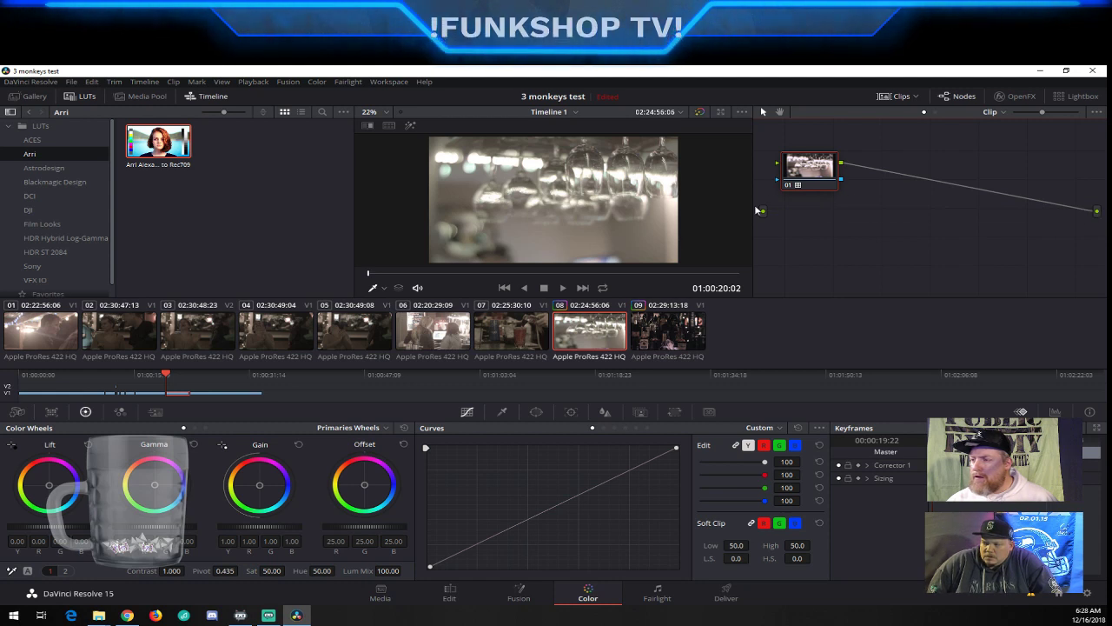
{"action": "left_click_drag", "start_coordinate": [764, 211], "coordinate": [780, 164]}
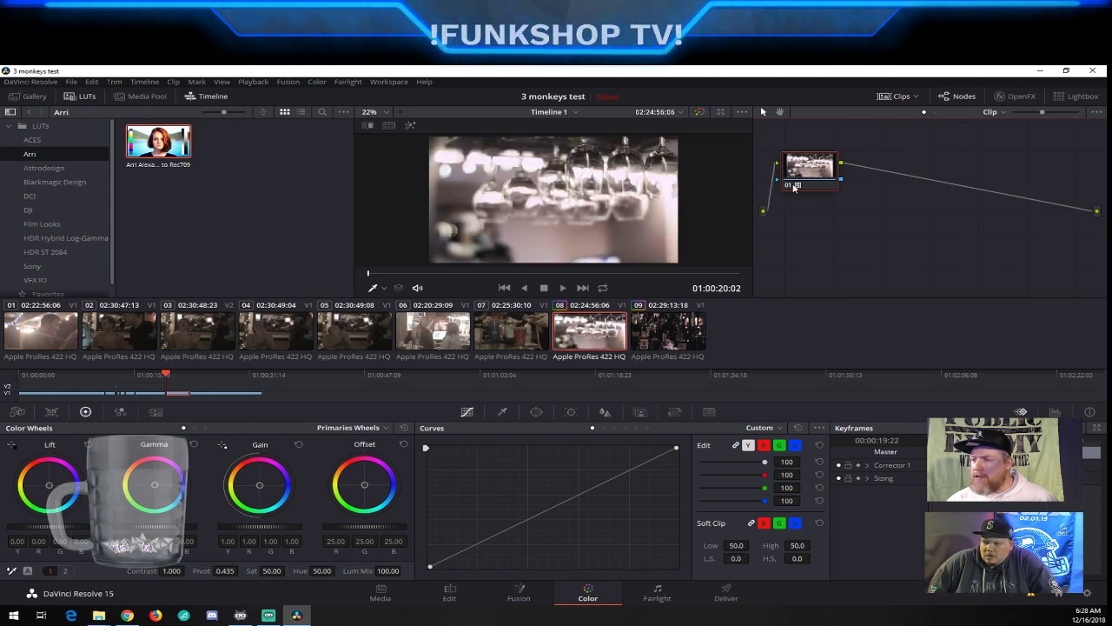
Remove the LUT from clip 08's node 01 by setting it to No LUT, and reposition the node slightly in the graph
{"action": "right_click", "coordinate": [794, 184]}
{"action": "mouse_move", "coordinate": [833, 300]}
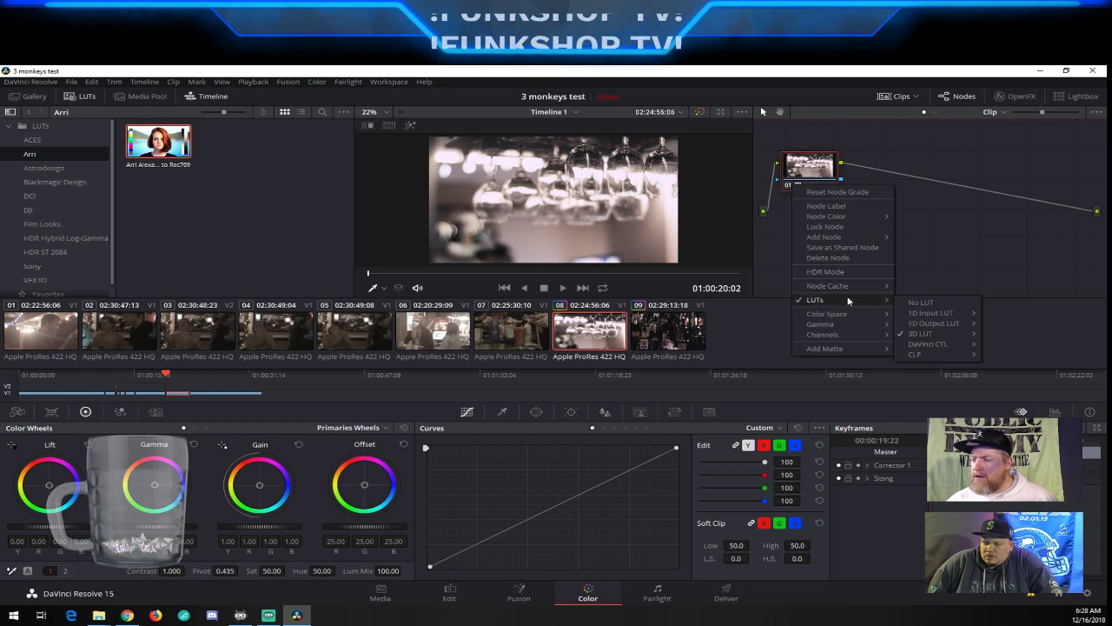
{"action": "left_click", "coordinate": [922, 305]}
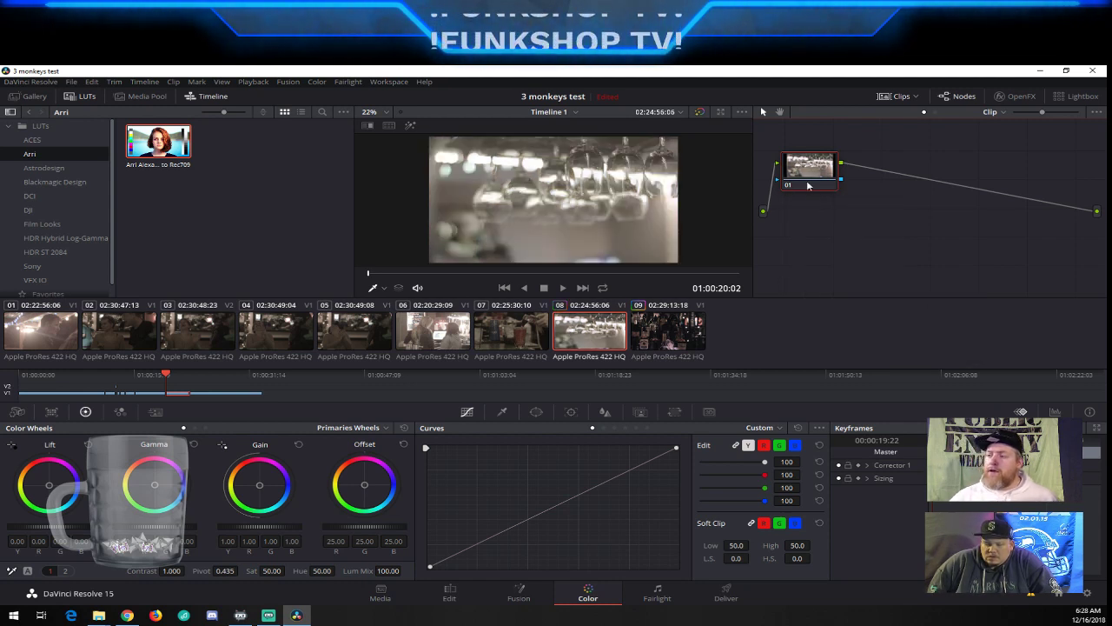
{"action": "left_click_drag", "start_coordinate": [813, 181], "coordinate": [843, 205]}
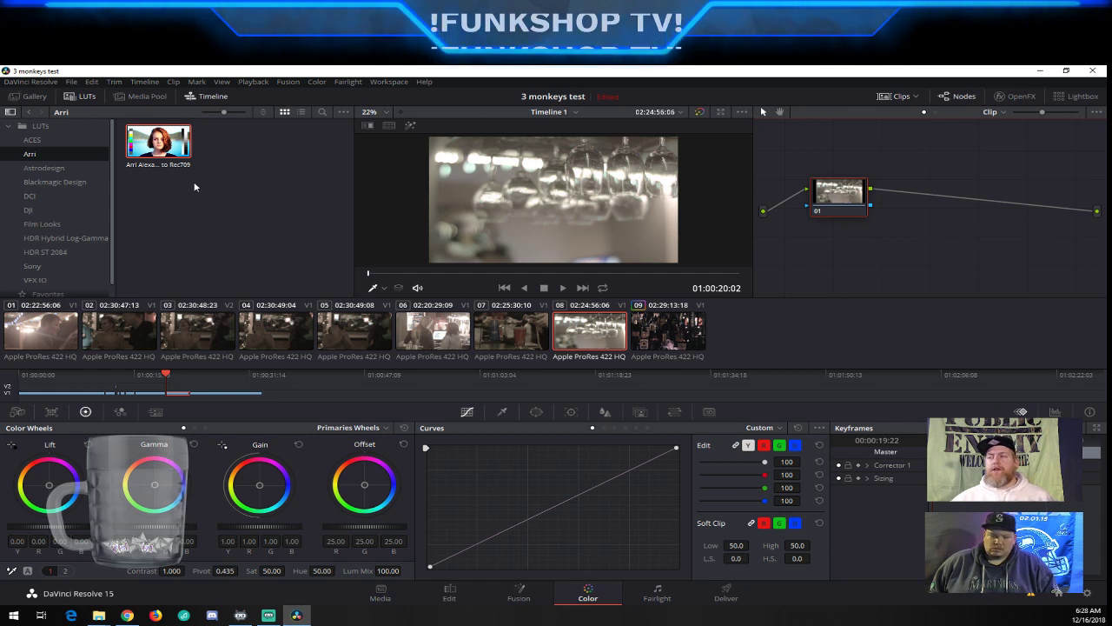
{"action": "left_click", "coordinate": [967, 97]}
{"action": "left_click", "coordinate": [960, 98]}
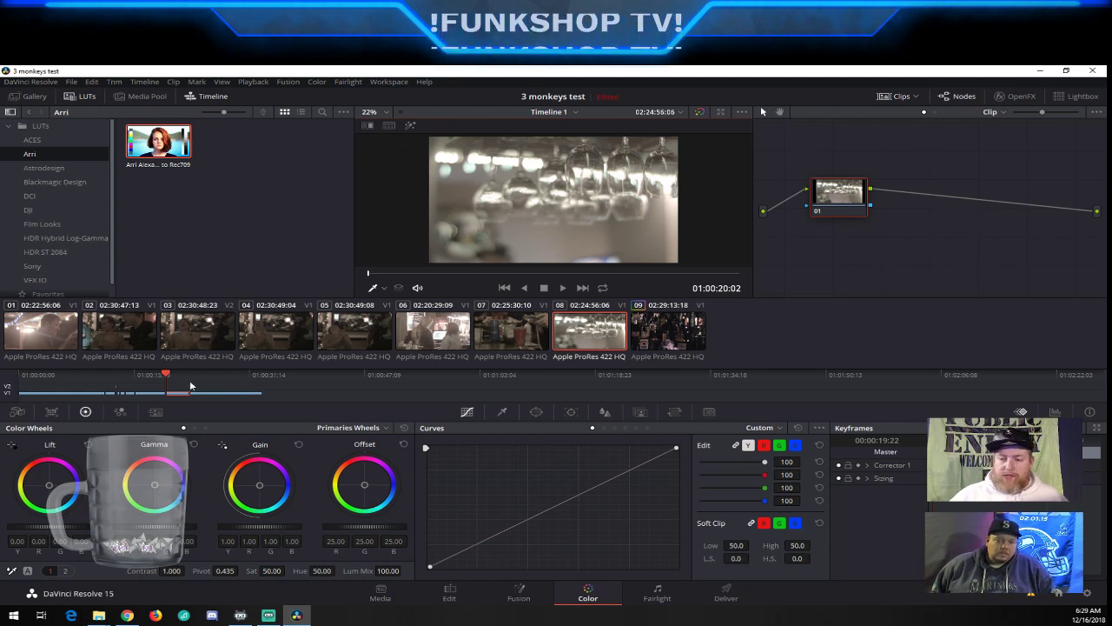
Go to clip 01 and compare the Primaries Wheels, Primaries Bars and Log modes of its color wheels
{"action": "left_click_drag", "start_coordinate": [165, 375], "coordinate": [49, 378]}
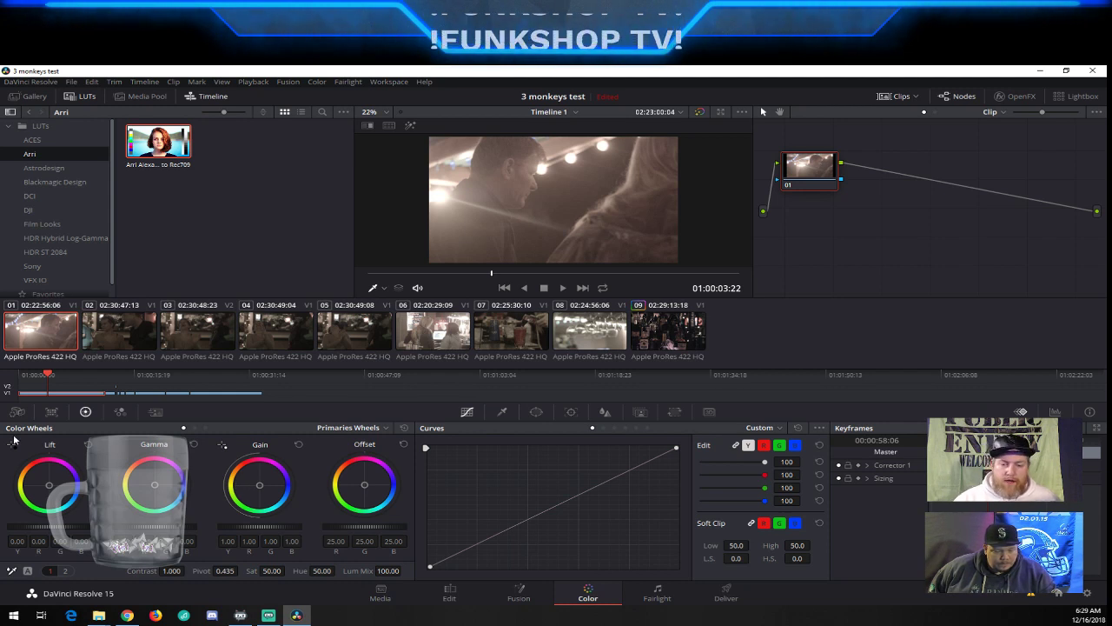
{"action": "left_click", "coordinate": [193, 427]}
{"action": "left_click", "coordinate": [203, 427]}
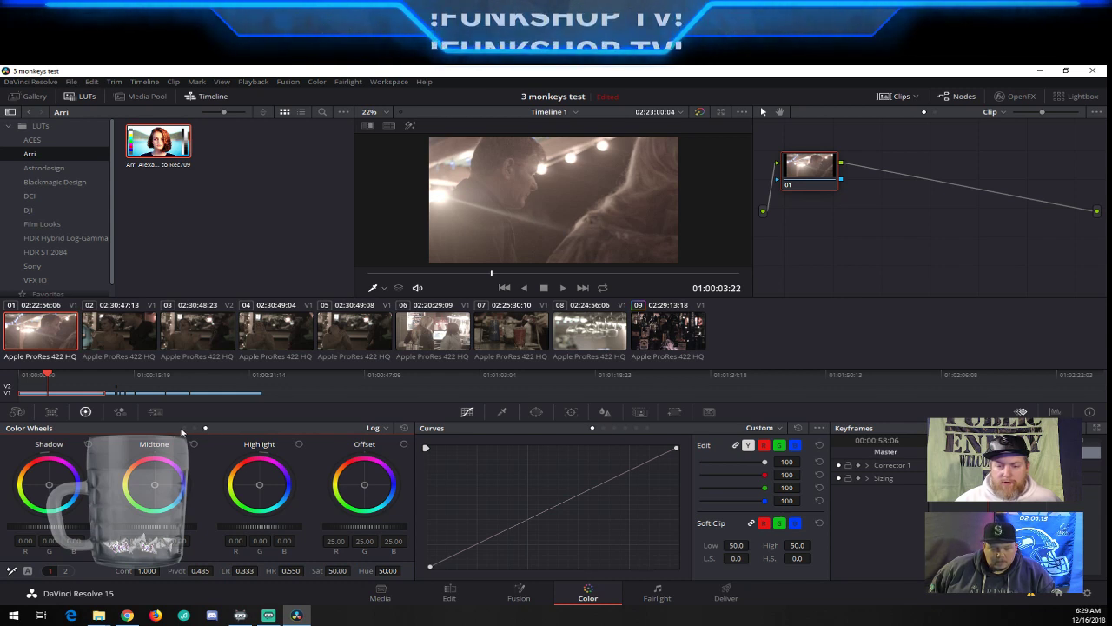
{"action": "left_click", "coordinate": [184, 428]}
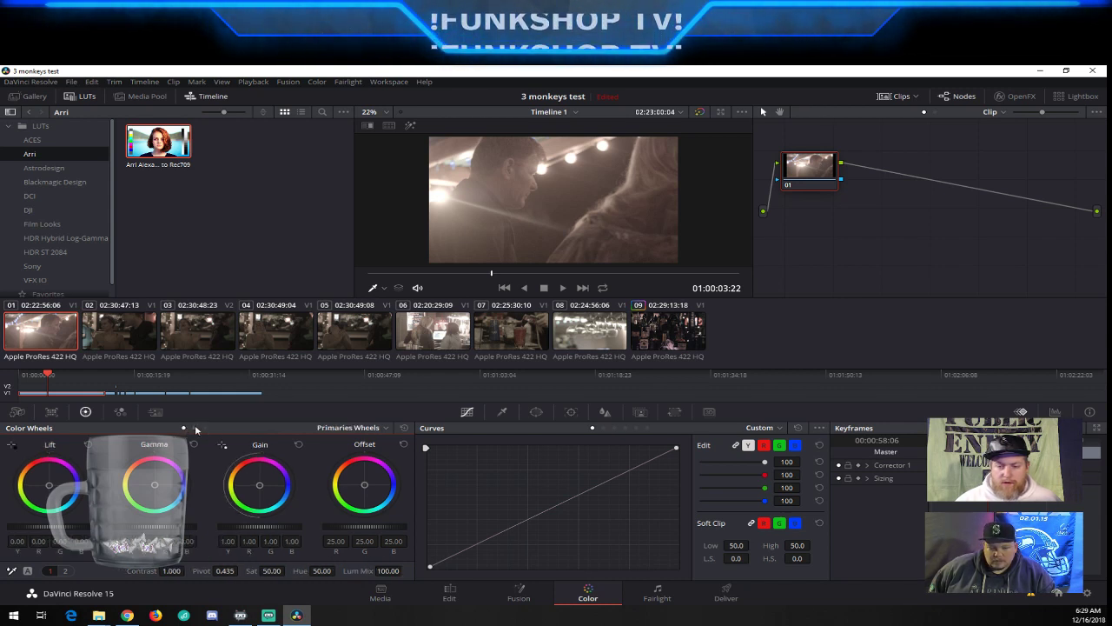
{"action": "left_click", "coordinate": [196, 428]}
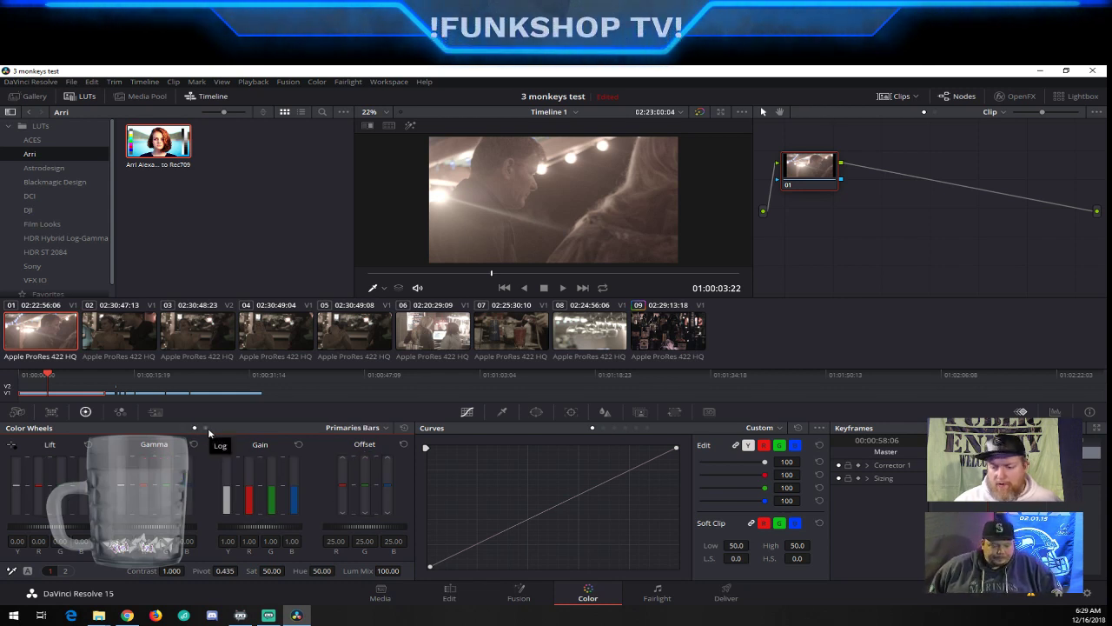
{"action": "left_click", "coordinate": [206, 428]}
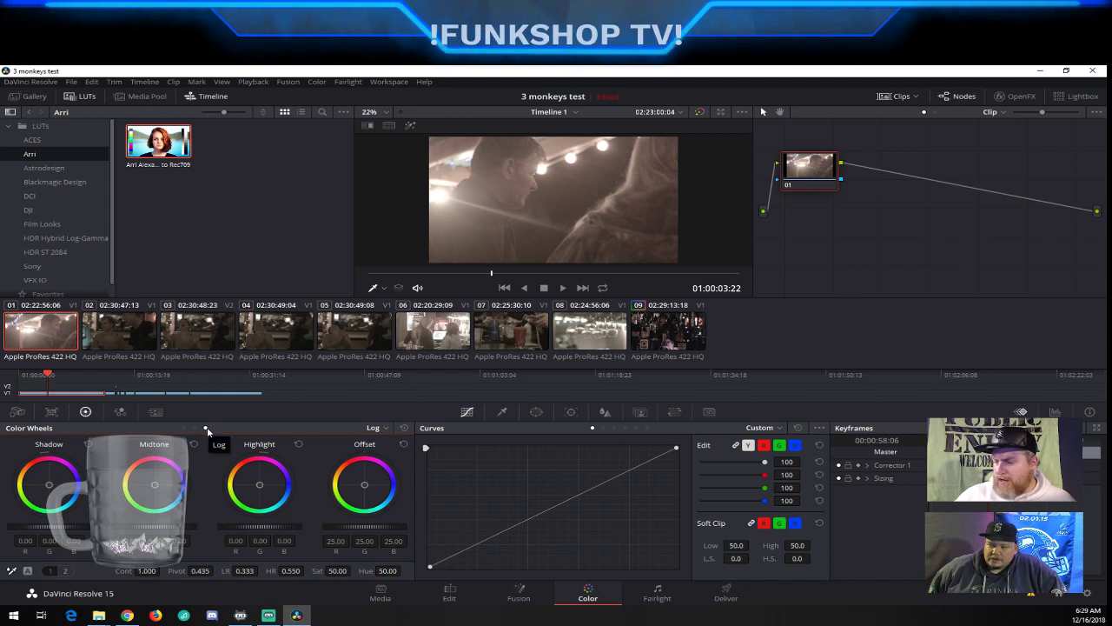
{"action": "left_click", "coordinate": [184, 427]}
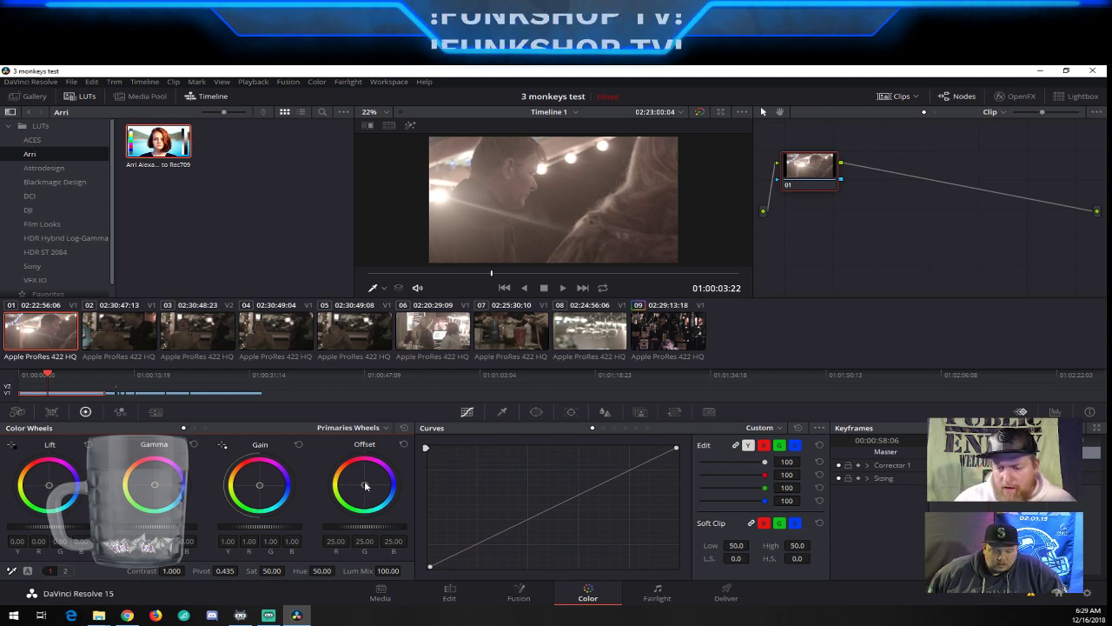
{"action": "left_click", "coordinate": [196, 429]}
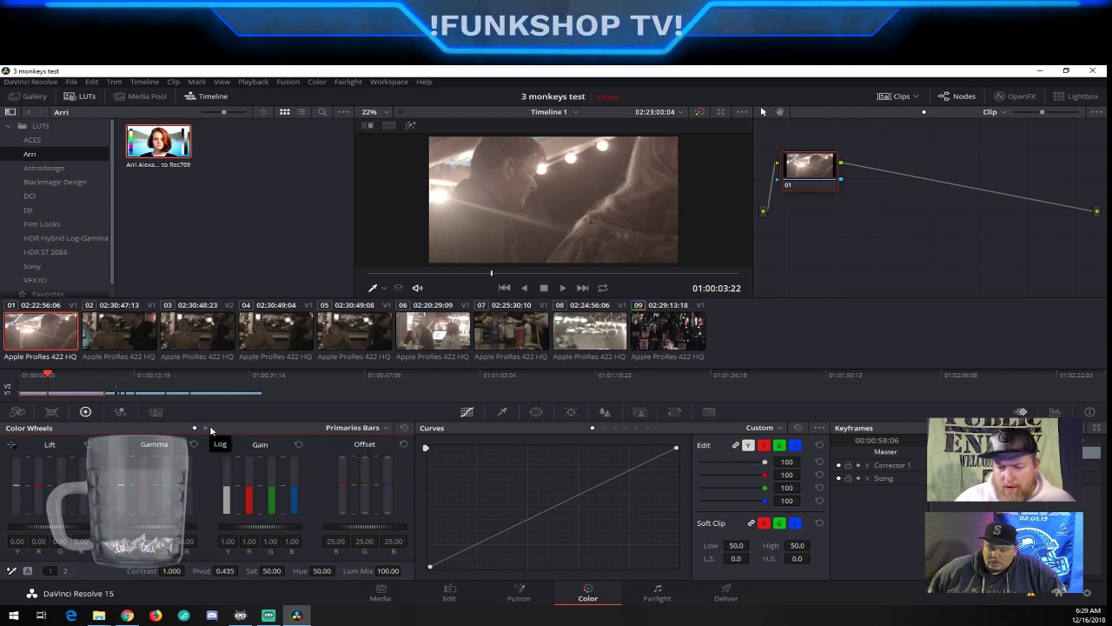
{"action": "left_click", "coordinate": [206, 427]}
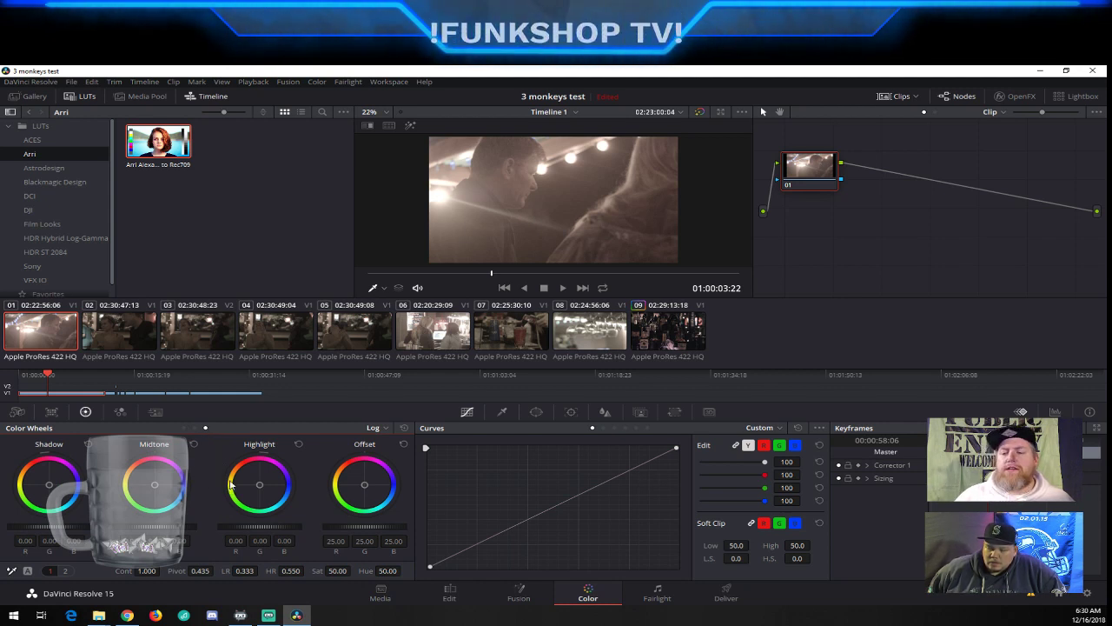
{"action": "left_click", "coordinate": [183, 428]}
{"action": "left_click", "coordinate": [196, 427]}
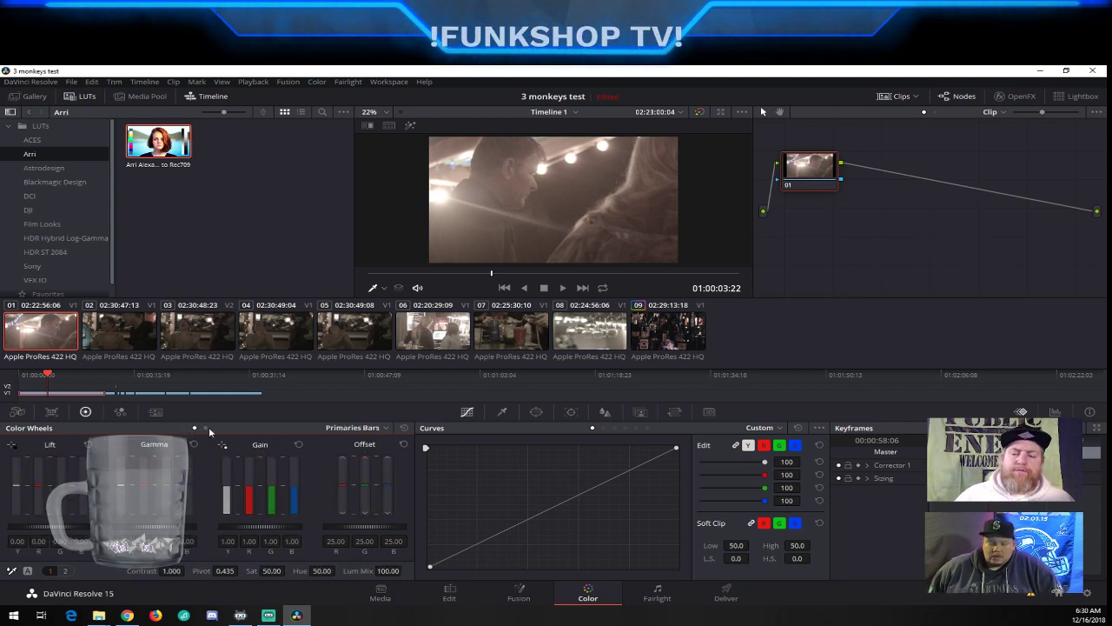
{"action": "left_click", "coordinate": [206, 427]}
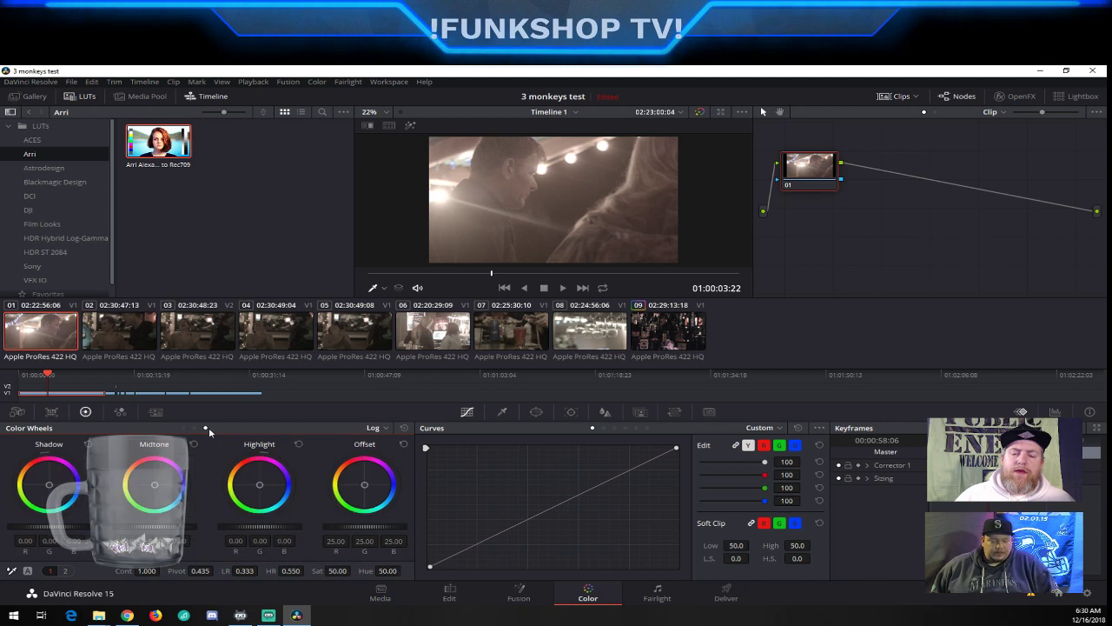
Review the listed color wheel modes, switching among Primaries Wheels, Primaries Bars and Log, and end in Log mode
{"action": "left_click", "coordinate": [377, 428]}
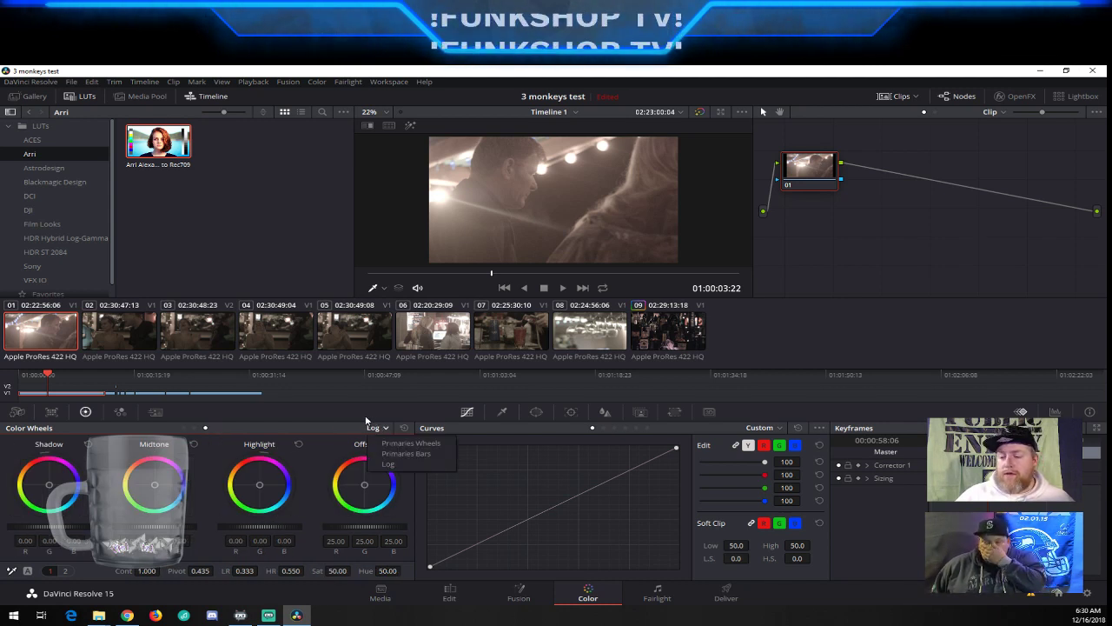
{"action": "left_click", "coordinate": [408, 443]}
{"action": "left_click", "coordinate": [378, 427]}
{"action": "left_click", "coordinate": [378, 428]}
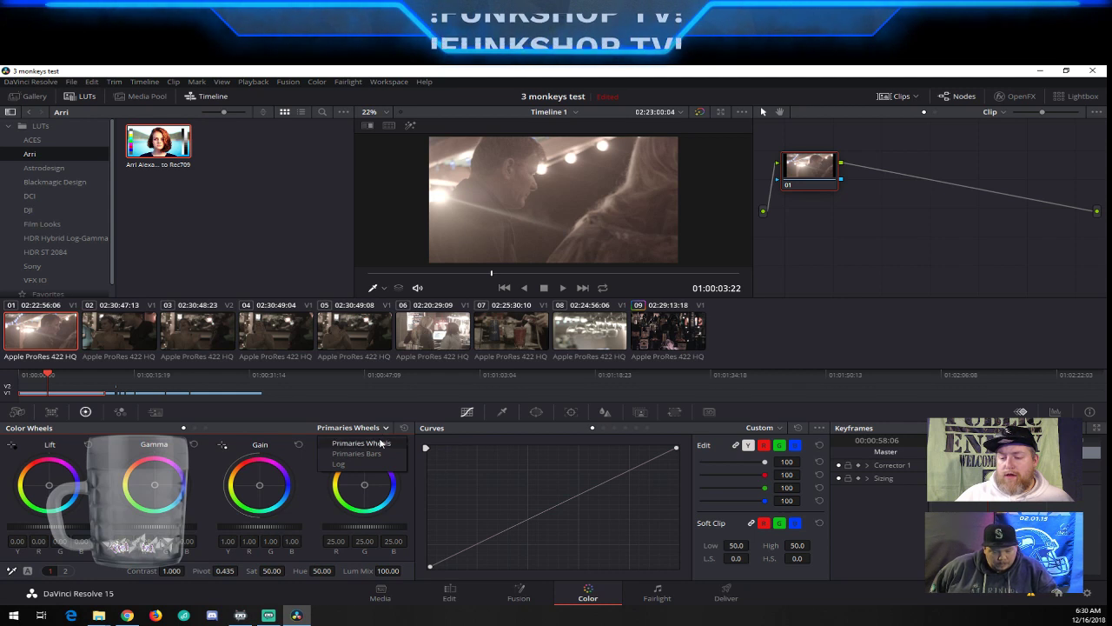
{"action": "left_click", "coordinate": [378, 428]}
{"action": "left_click", "coordinate": [365, 464]}
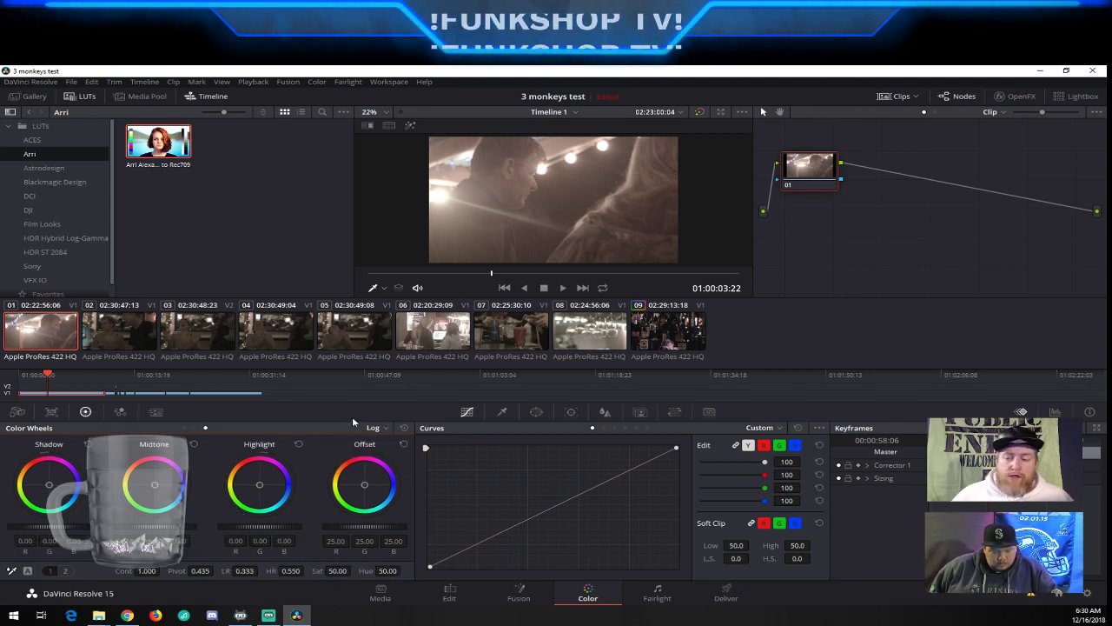
{"action": "left_click", "coordinate": [377, 429]}
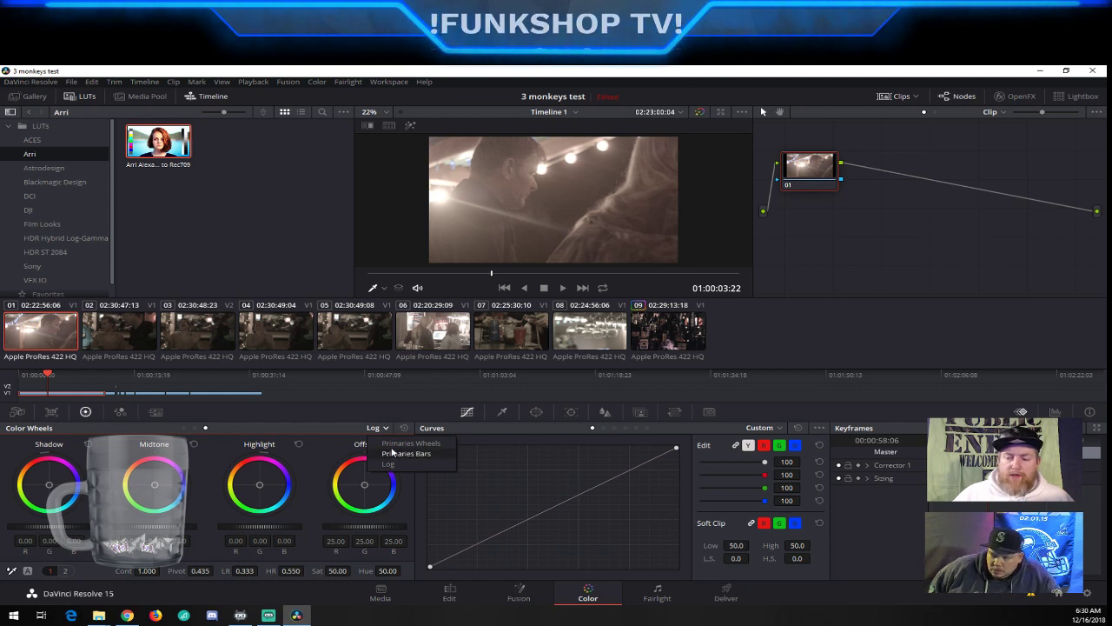
{"action": "left_click", "coordinate": [388, 464]}
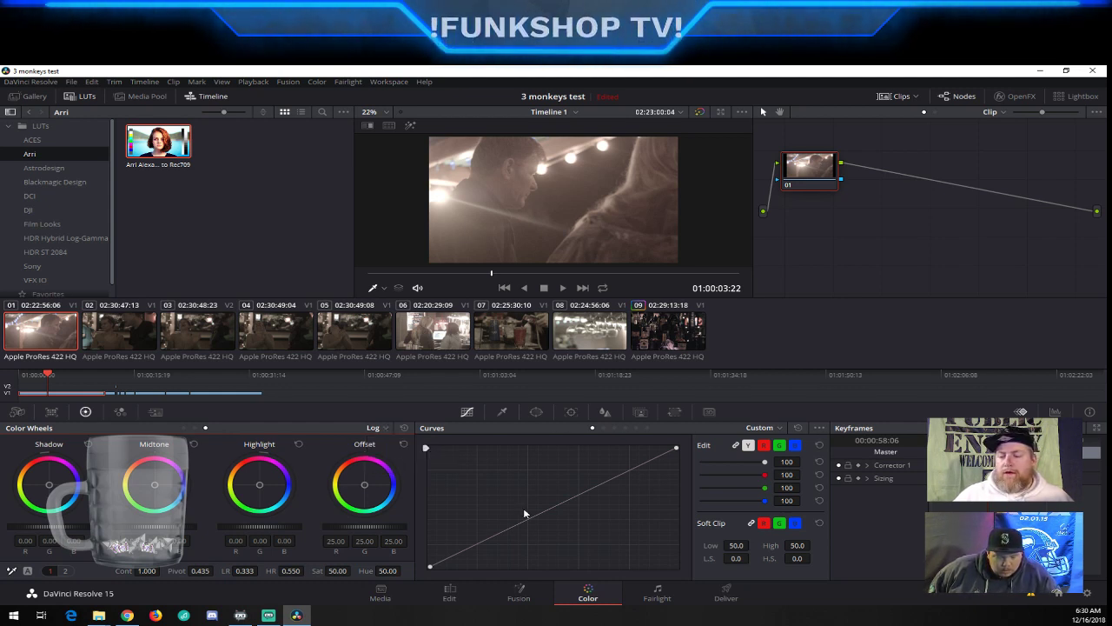
{"action": "left_click", "coordinate": [376, 430]}
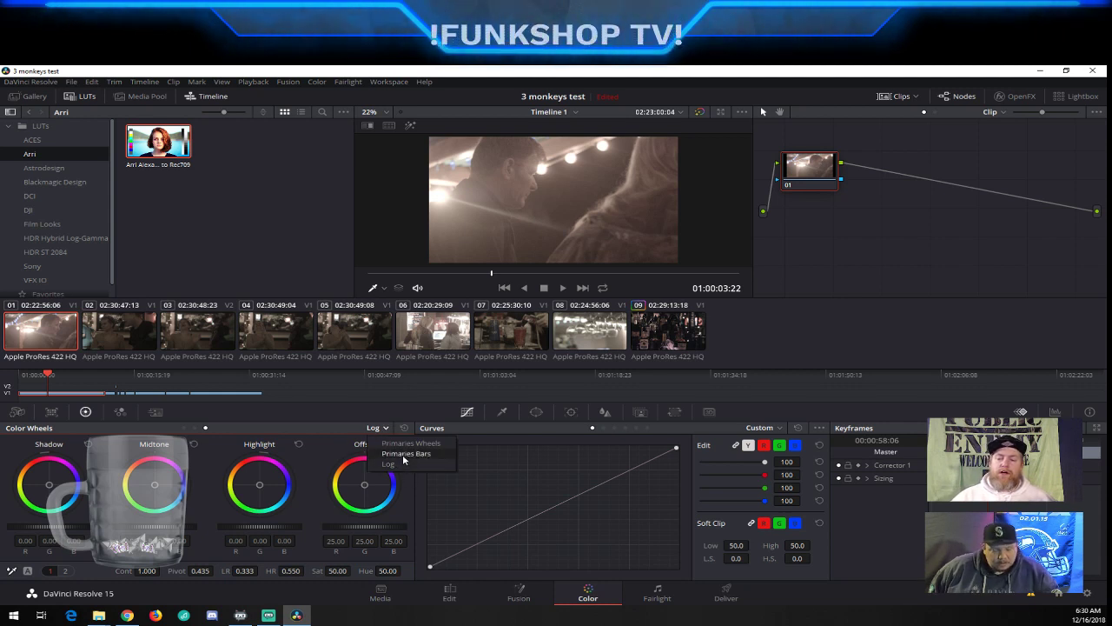
{"action": "left_click", "coordinate": [406, 453]}
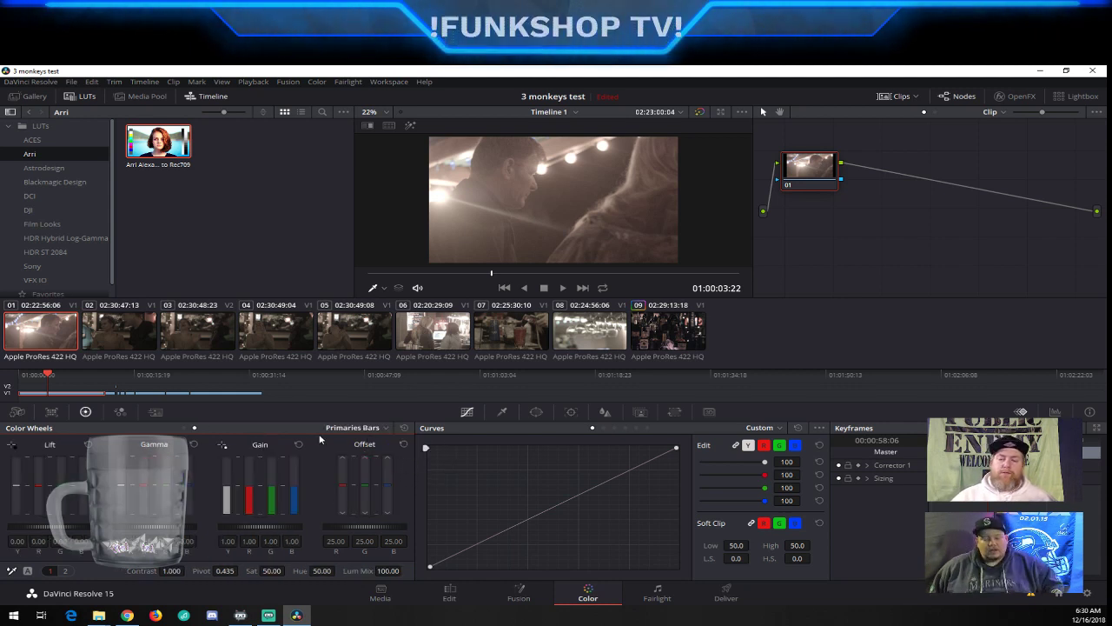
{"action": "left_click", "coordinate": [206, 428]}
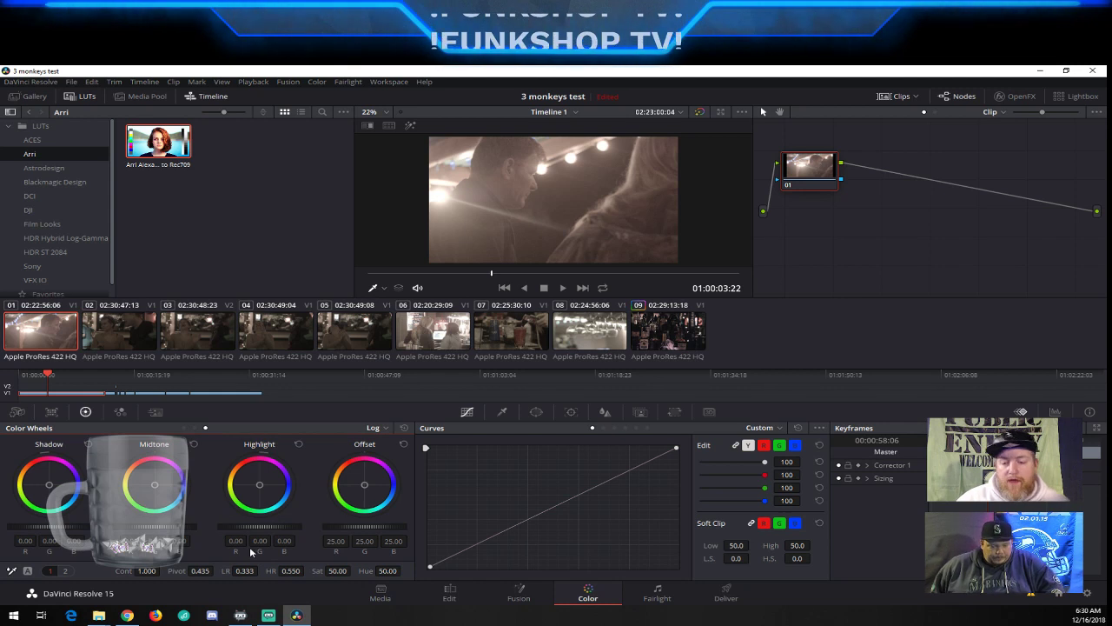
Examine the Color Match, RGB Mixer and Camera Raw palettes for clip 01, and return to the Log color wheels
{"action": "left_click", "coordinate": [52, 412]}
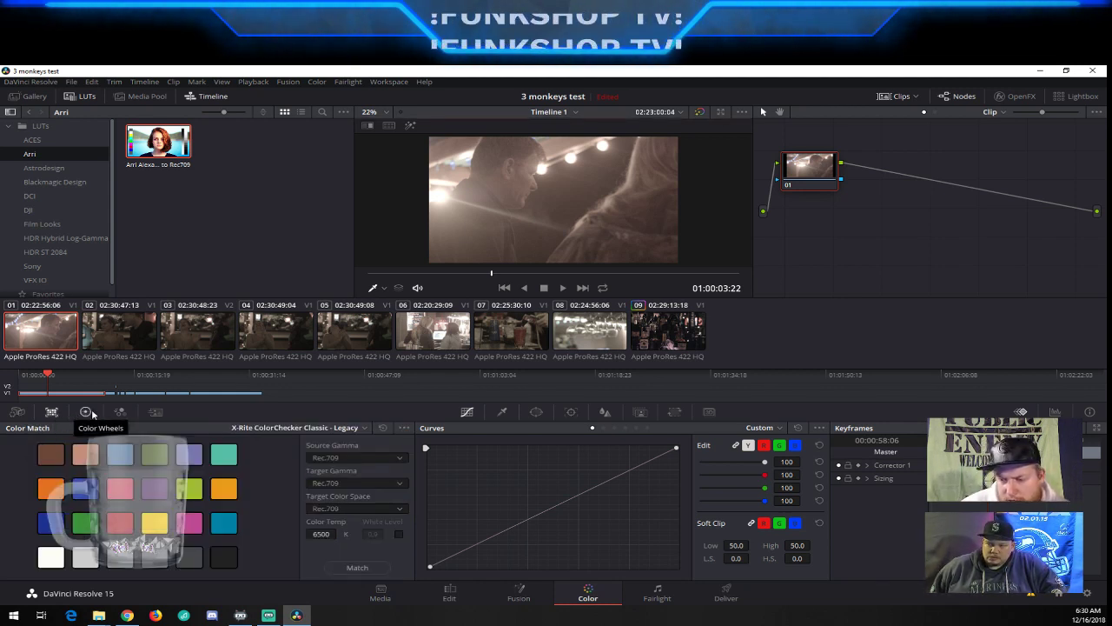
{"action": "left_click", "coordinate": [86, 412]}
{"action": "left_click", "coordinate": [118, 412]}
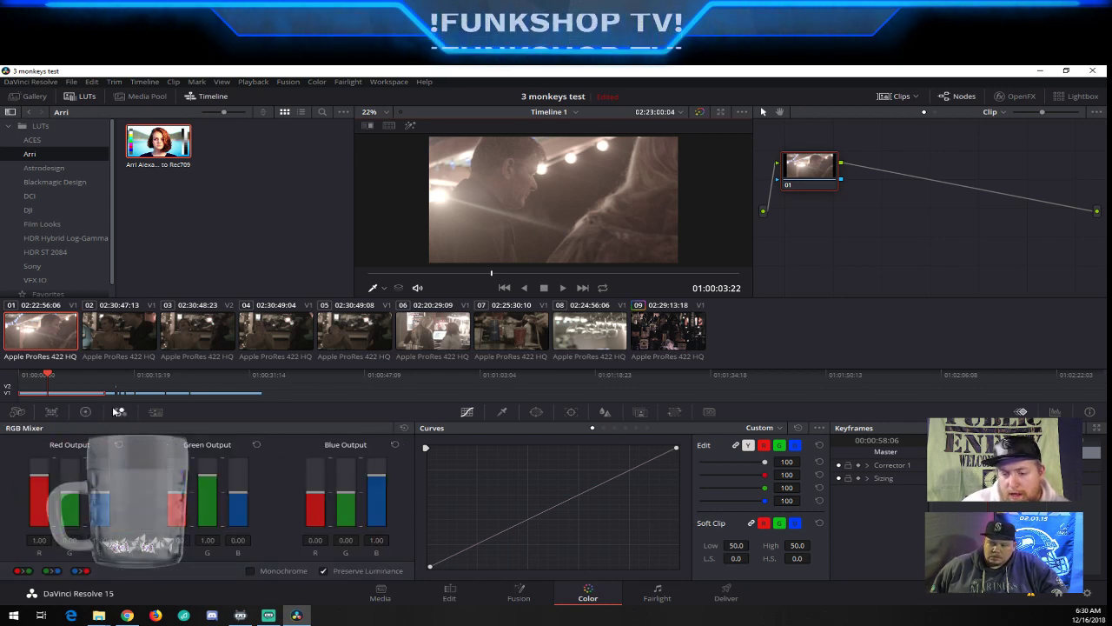
{"action": "left_click", "coordinate": [87, 413]}
{"action": "left_click", "coordinate": [13, 413]}
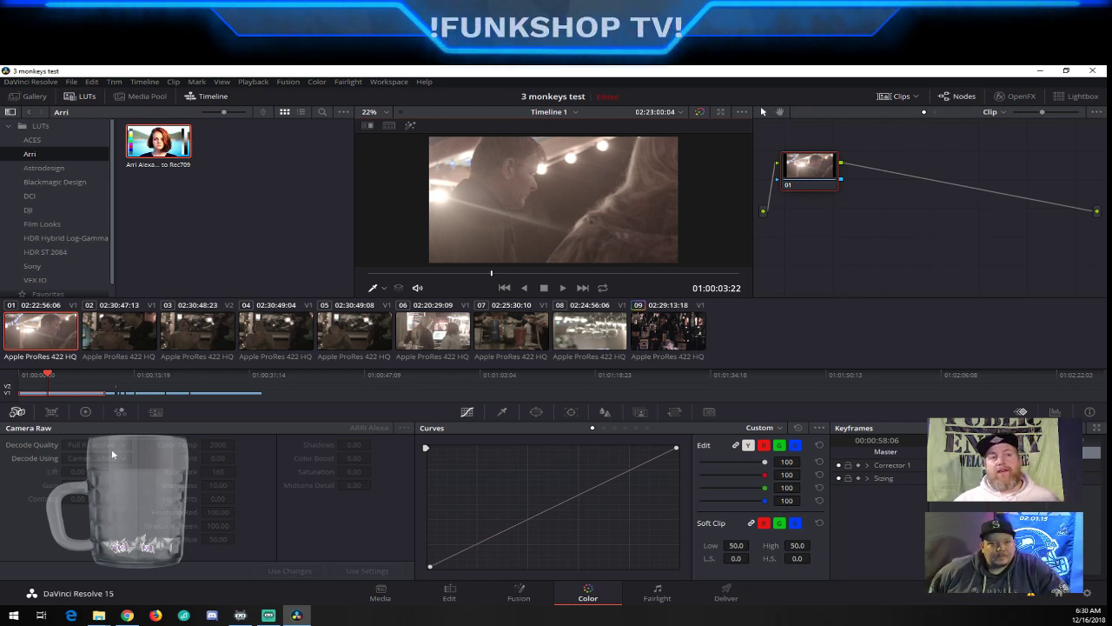
{"action": "left_click", "coordinate": [52, 412]}
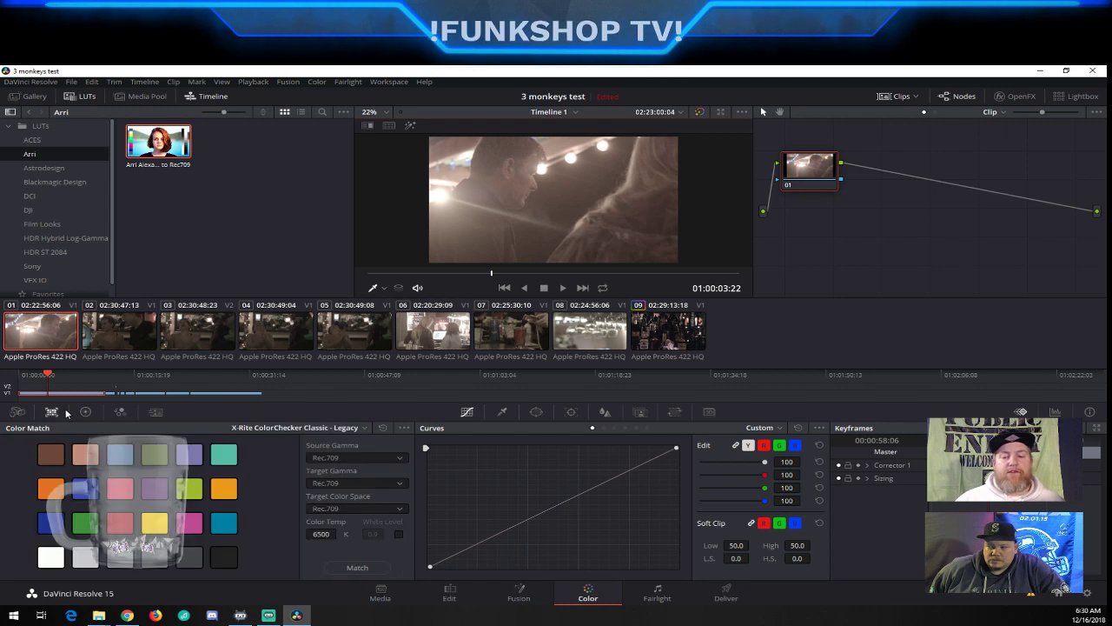
{"action": "left_click", "coordinate": [86, 413]}
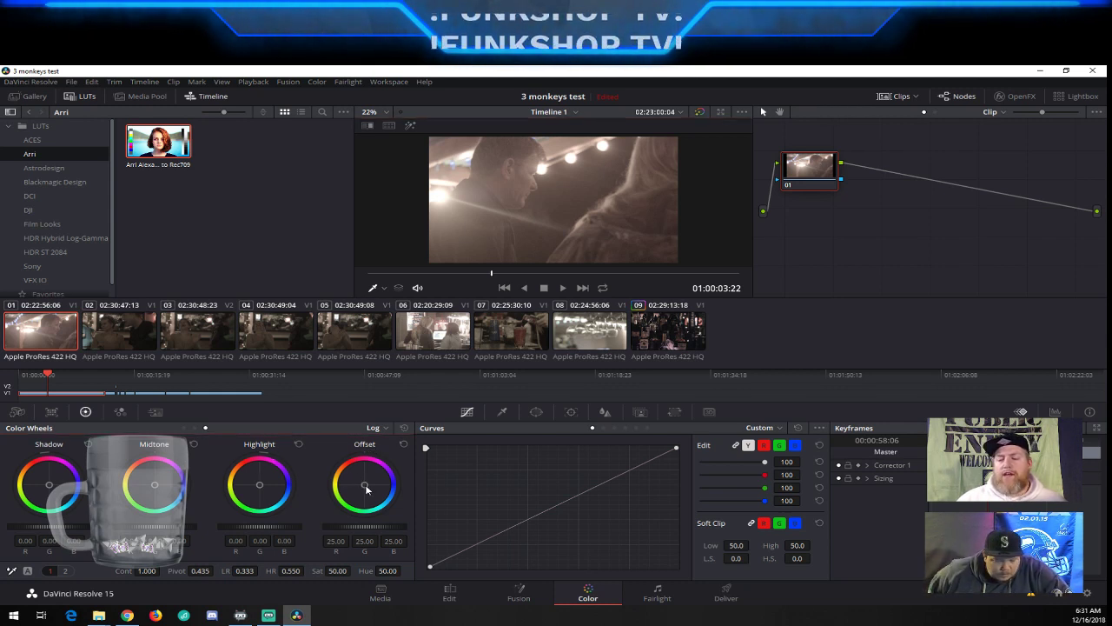
Try pushing clip 01's Offset toward orange (37.48, 22.62, 11.42) and reset it, and try a magenta Shadow tint and undo it
{"action": "left_click_drag", "start_coordinate": [365, 486], "coordinate": [357, 478]}
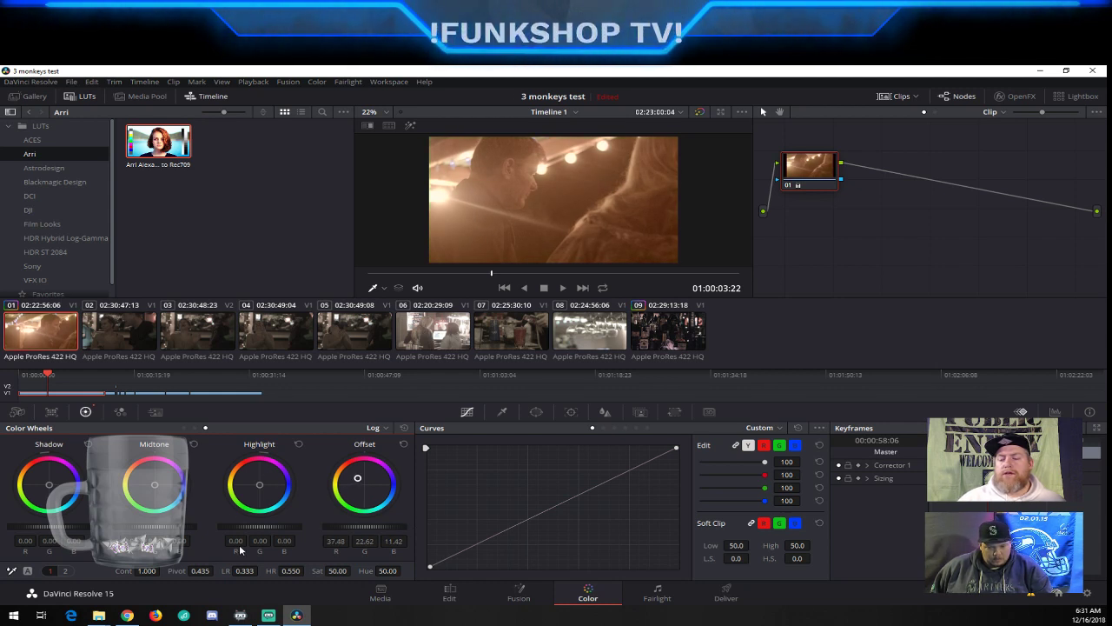
{"action": "left_click", "coordinate": [403, 444]}
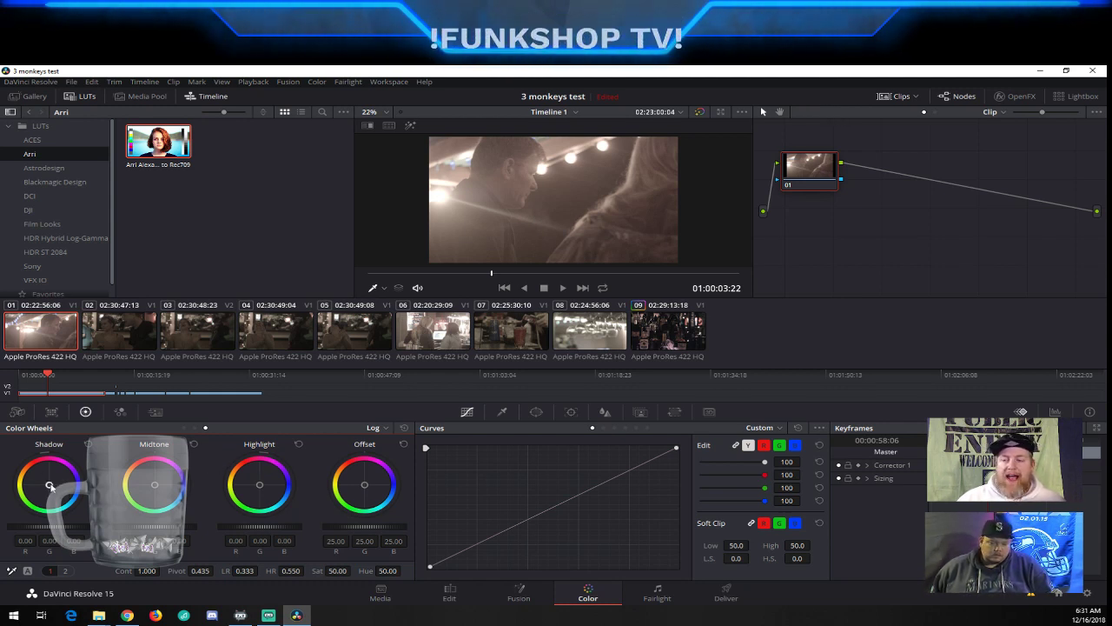
{"action": "left_click_drag", "start_coordinate": [50, 486], "coordinate": [55, 482]}
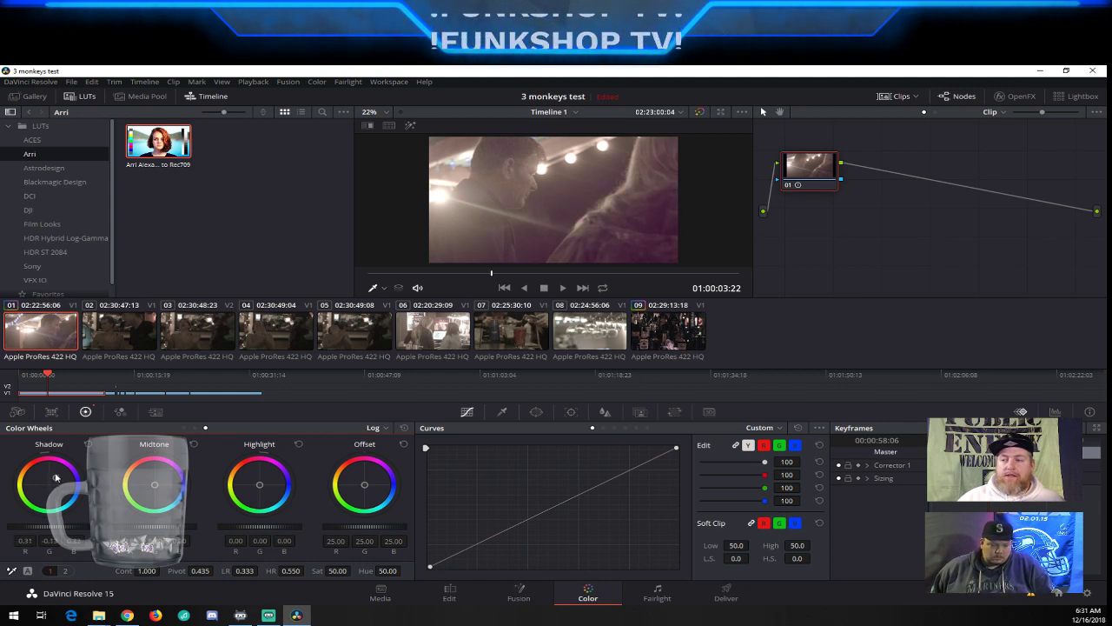
{"action": "key", "text": "ctrl+z"}
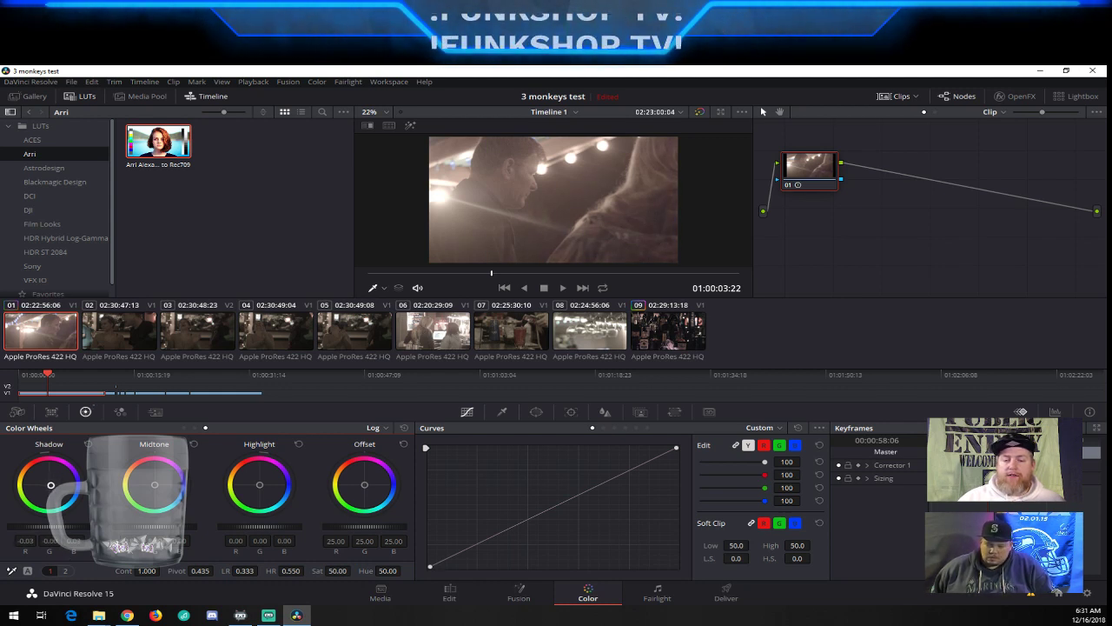
Tint clip 01's Shadow toward magenta and adjust its master level, ending with Shadow red at 0.21 and green at -0.07
{"action": "mouse_move", "coordinate": [53, 487]}
{"action": "left_mouse_down"}
{"action": "mouse_move", "coordinate": [67, 490]}
{"action": "mouse_move", "coordinate": [44, 470]}
{"action": "mouse_move", "coordinate": [57, 483]}
{"action": "left_mouse_up"}
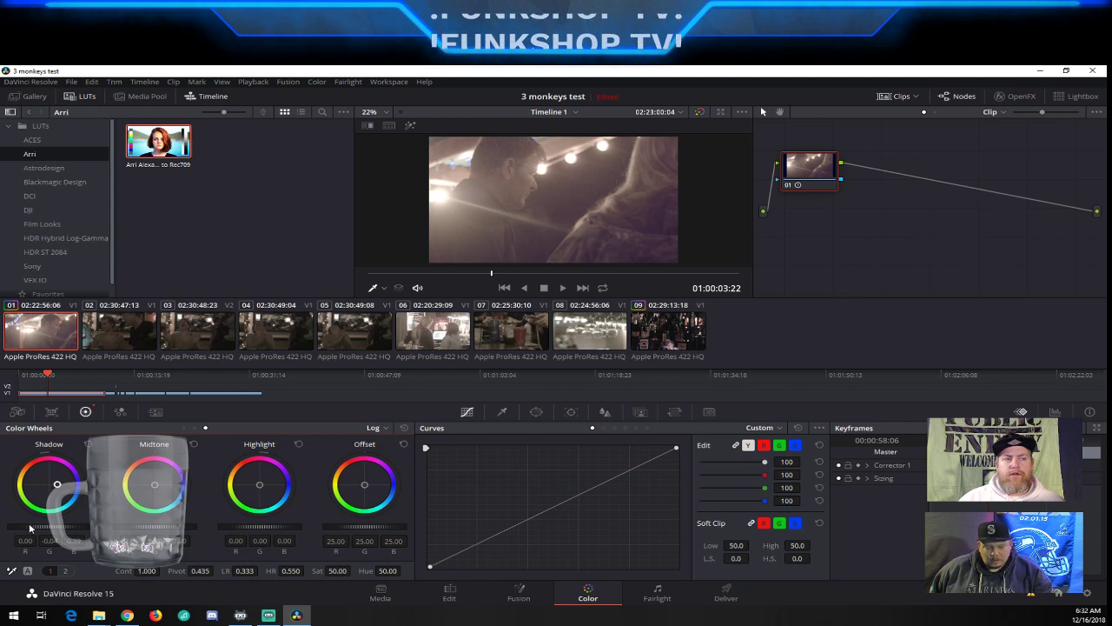
{"action": "left_click_drag", "start_coordinate": [30, 528], "coordinate": [31, 527]}
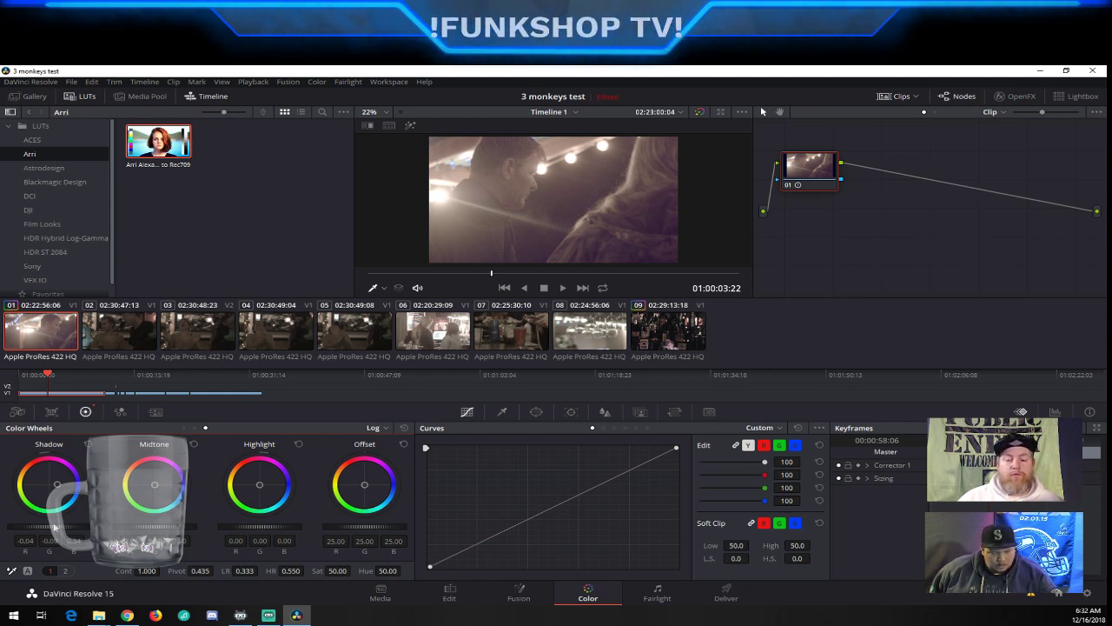
{"action": "left_click_drag", "start_coordinate": [49, 527], "coordinate": [37, 527]}
{"action": "key", "text": "ctrl+z"}
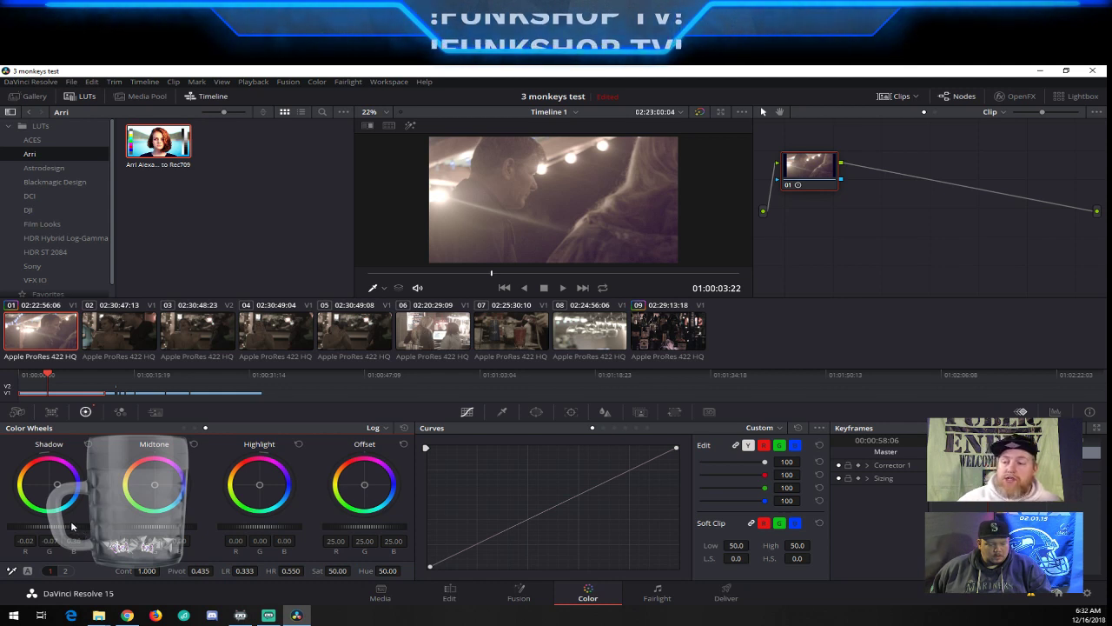
{"action": "left_click_drag", "start_coordinate": [48, 526], "coordinate": [24, 527]}
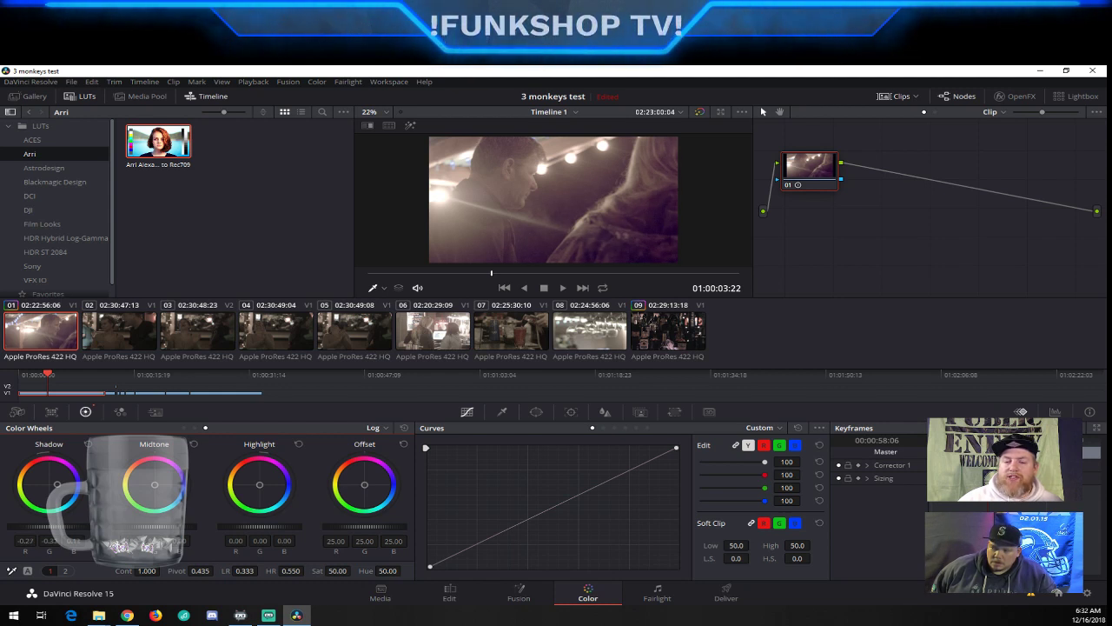
{"action": "left_click_drag", "start_coordinate": [24, 527], "coordinate": [50, 526]}
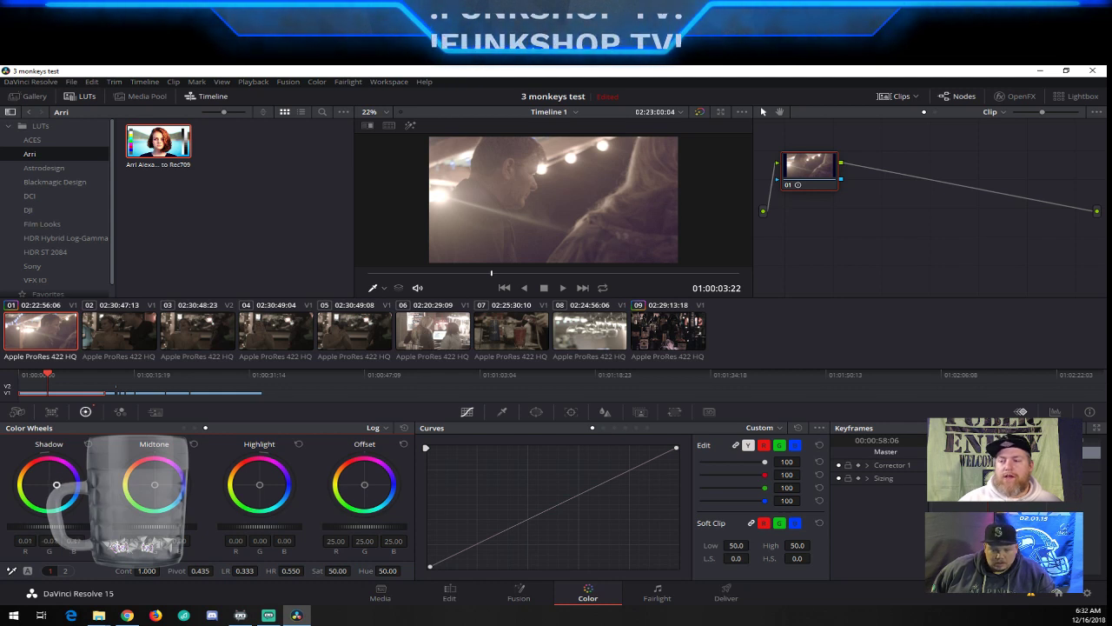
{"action": "left_click_drag", "start_coordinate": [57, 485], "coordinate": [56, 480]}
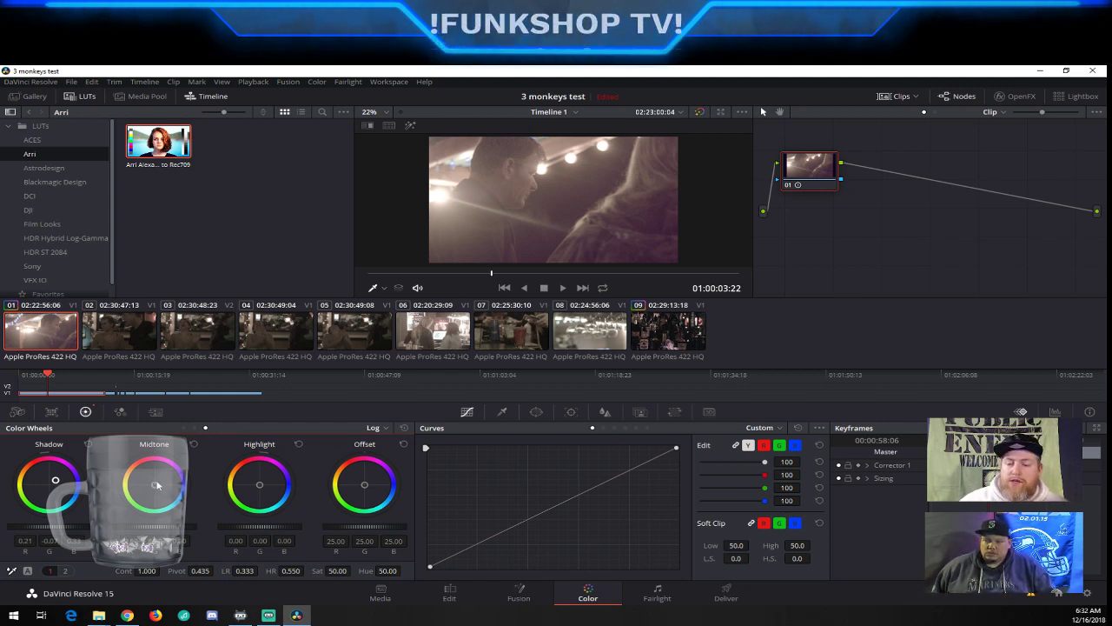
Push clip 01's Midtone and Highlight toward red and raise the Highlight level to about 0.40, 0.11, 0.03
{"action": "left_click_drag", "start_coordinate": [153, 483], "coordinate": [149, 475]}
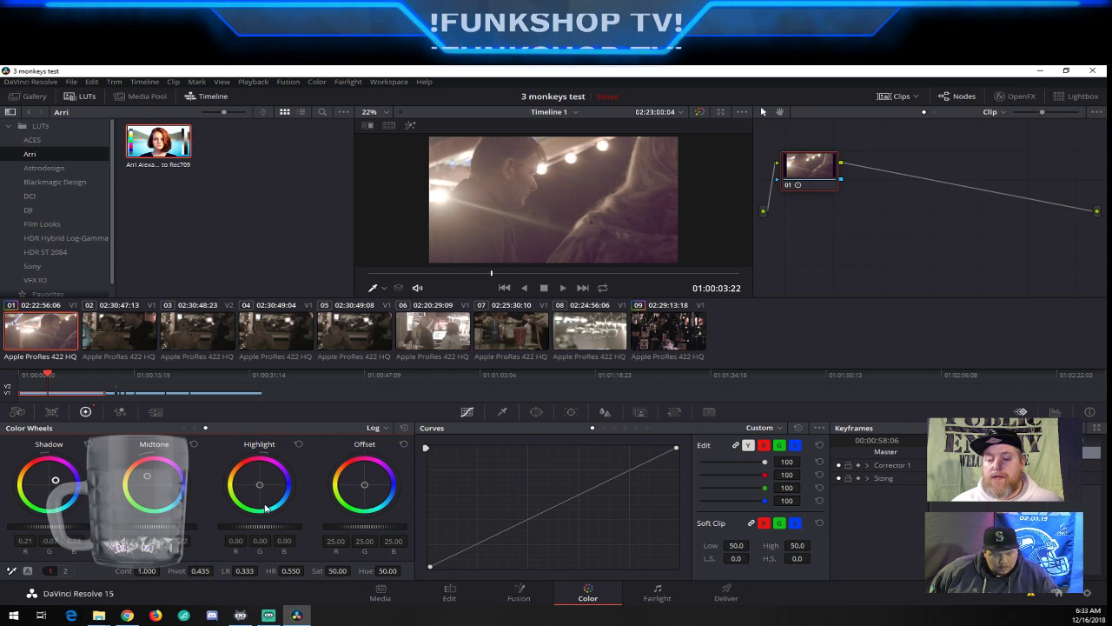
{"action": "left_click_drag", "start_coordinate": [261, 485], "coordinate": [256, 479]}
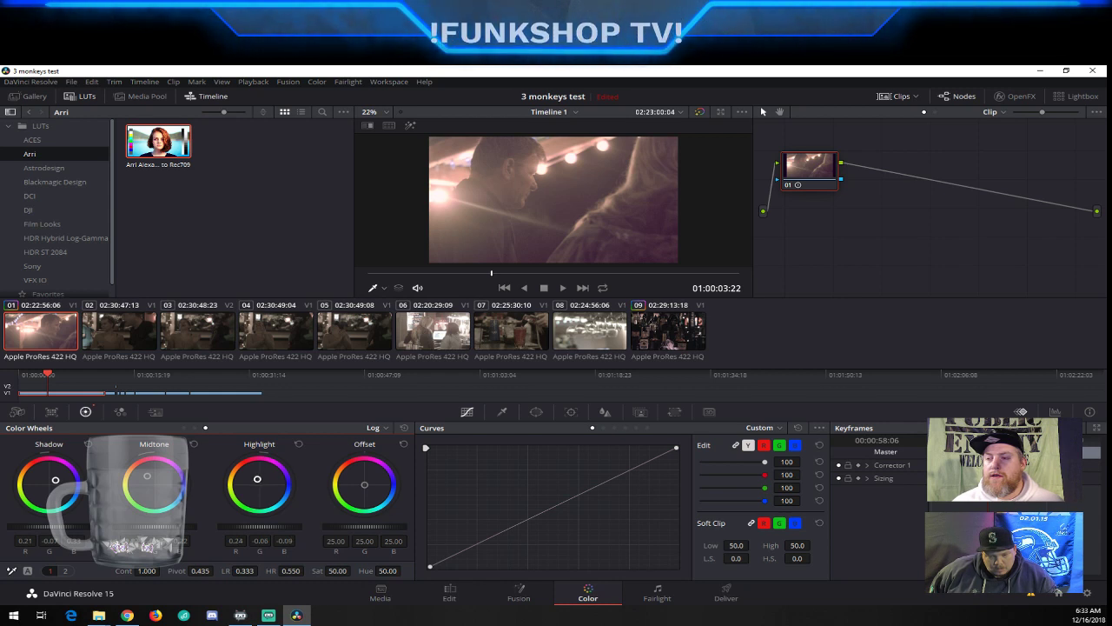
{"action": "left_click_drag", "start_coordinate": [255, 527], "coordinate": [261, 527]}
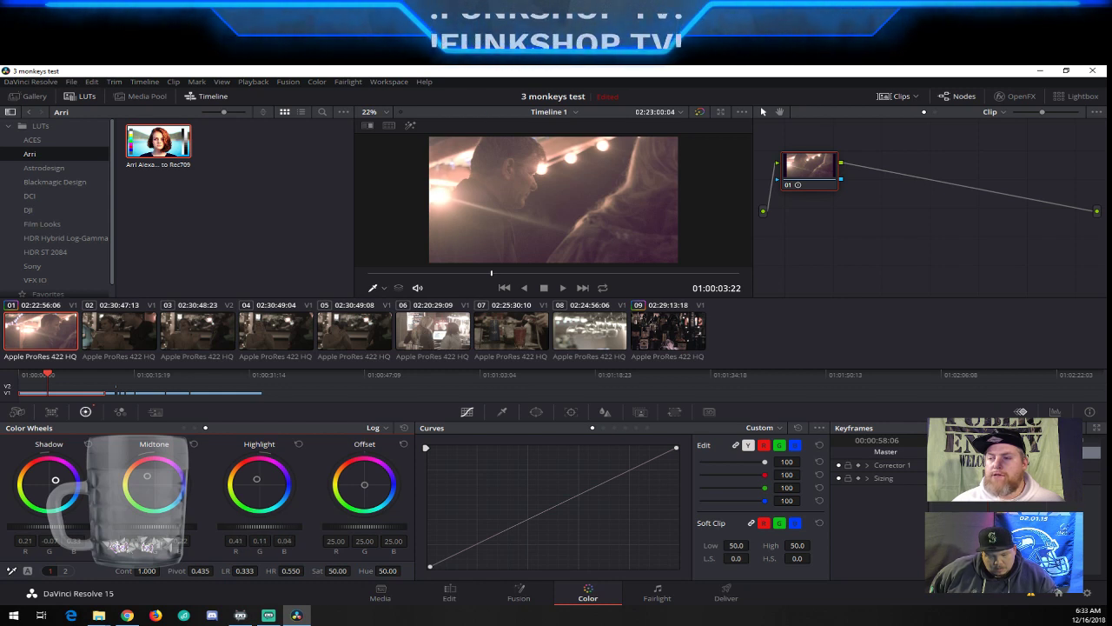
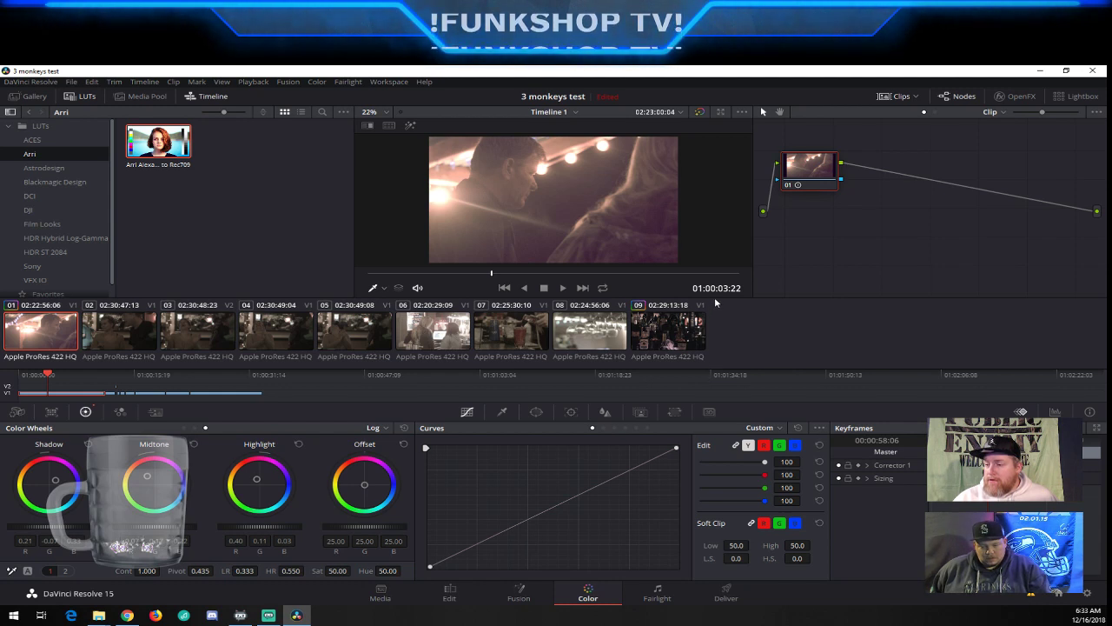
Fit the clip image to the viewer and expand the viewer across the full window width
{"action": "left_click", "coordinate": [387, 113]}
{"action": "left_click", "coordinate": [383, 126]}
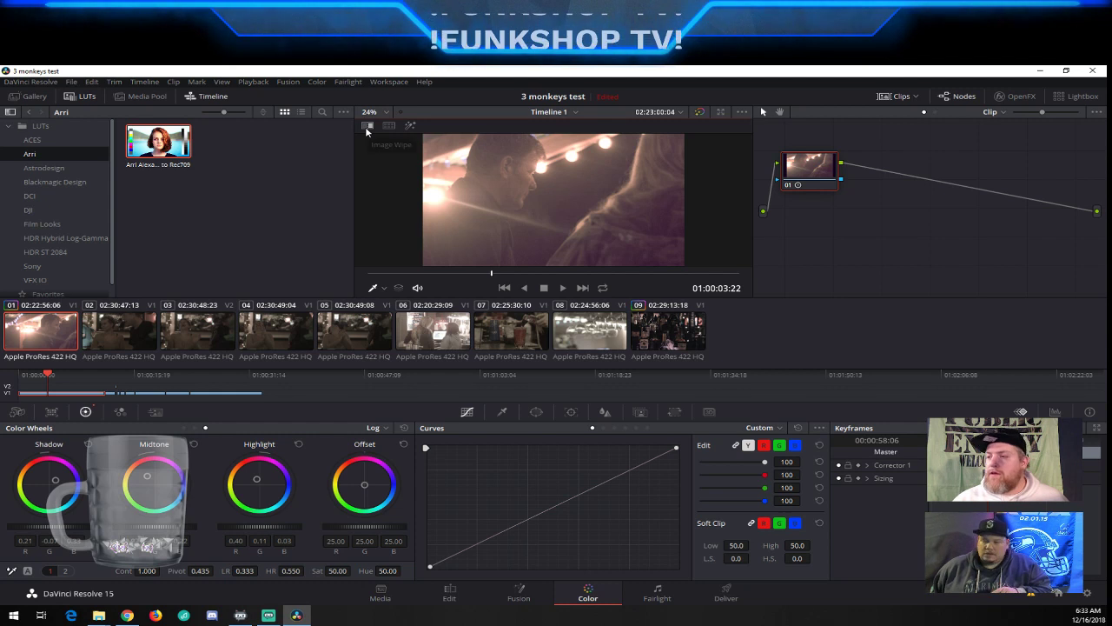
{"action": "left_click", "coordinate": [720, 111]}
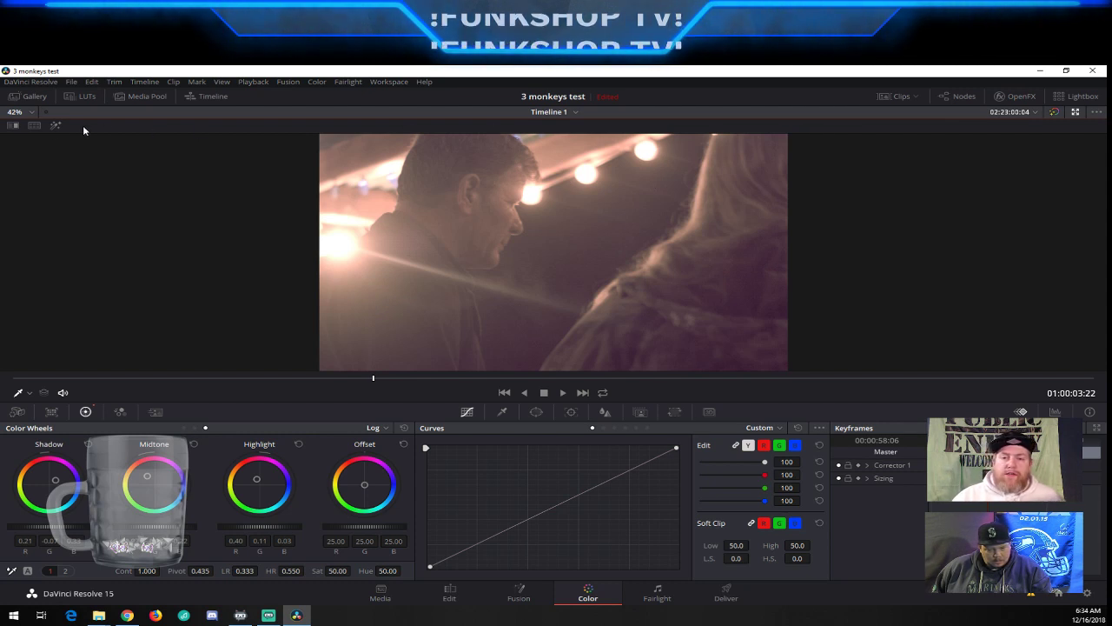
Check the Split Screen comparison options for the viewer, and switch to Image Wipe
{"action": "left_click", "coordinate": [33, 126]}
{"action": "left_click", "coordinate": [34, 127]}
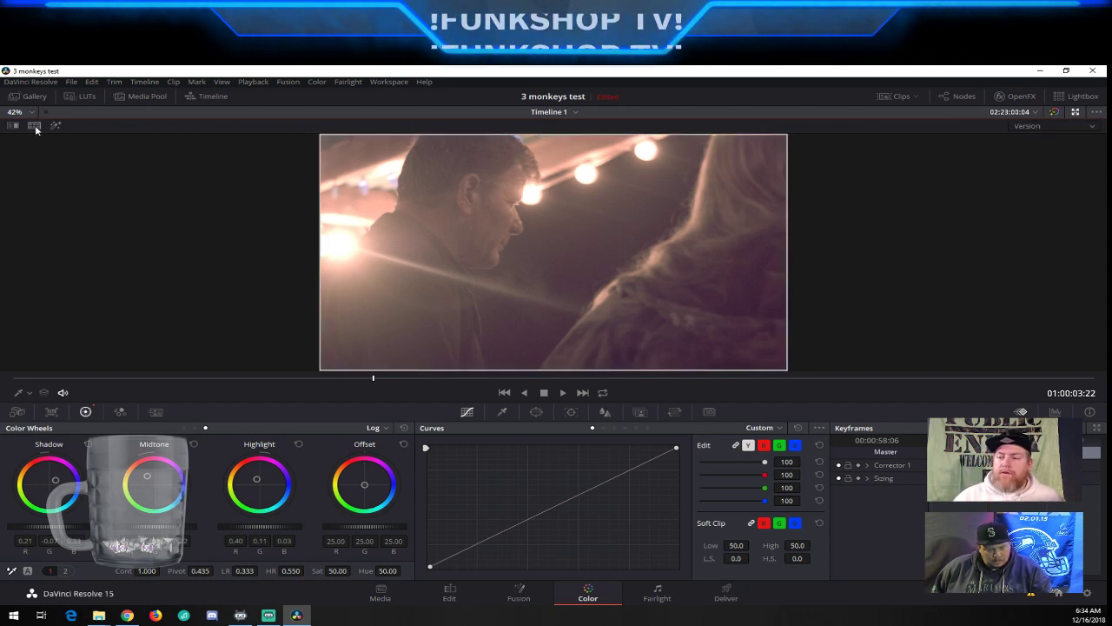
{"action": "left_click", "coordinate": [1076, 130]}
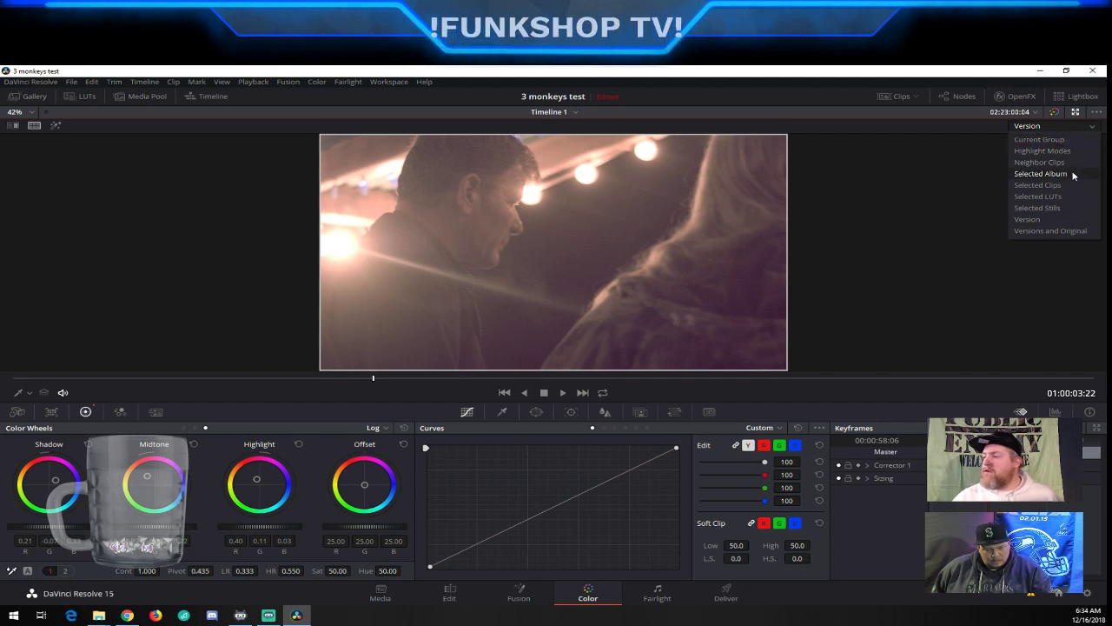
{"action": "left_click", "coordinate": [1072, 126]}
{"action": "left_click", "coordinate": [14, 126]}
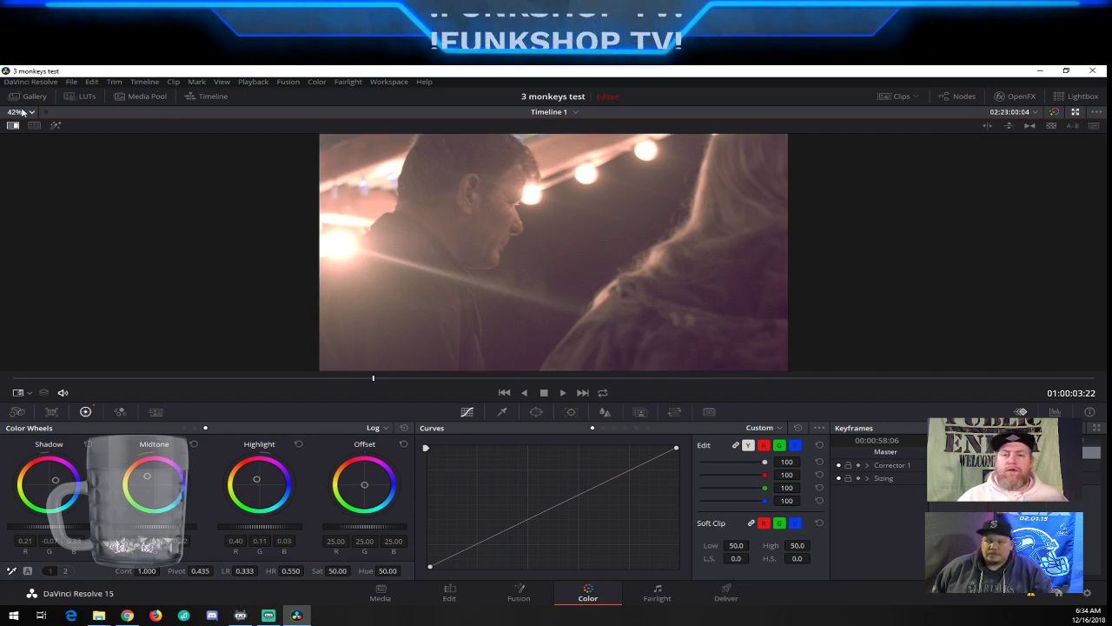
Magnify clip 01's image to 50% and 75%, and check the options available for the viewer image
{"action": "left_click", "coordinate": [23, 112]}
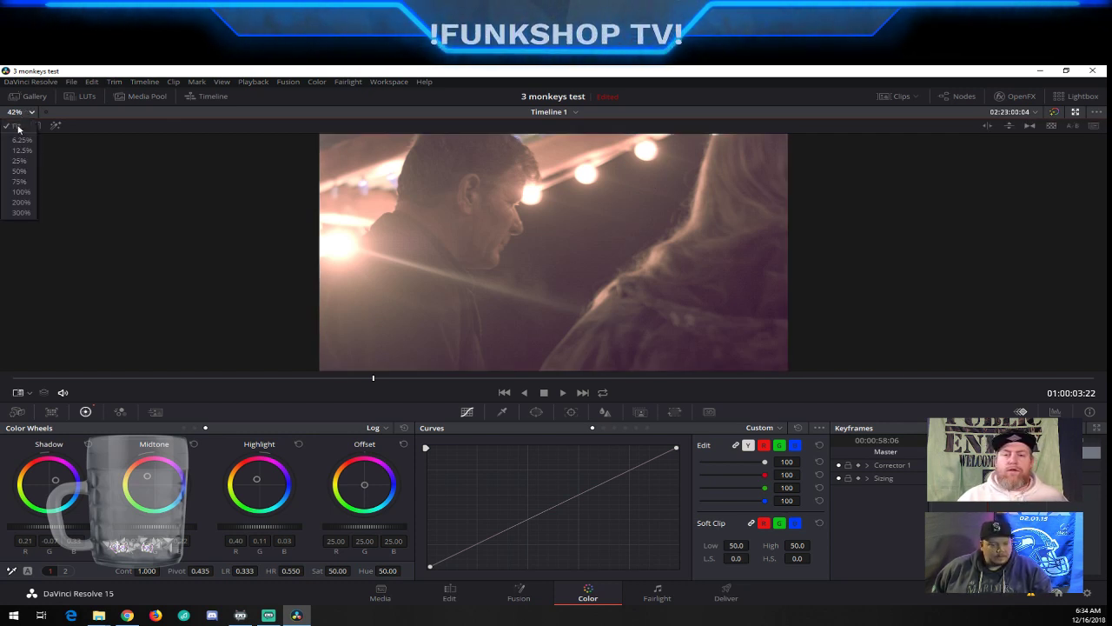
{"action": "left_click", "coordinate": [29, 171]}
{"action": "left_click", "coordinate": [24, 113]}
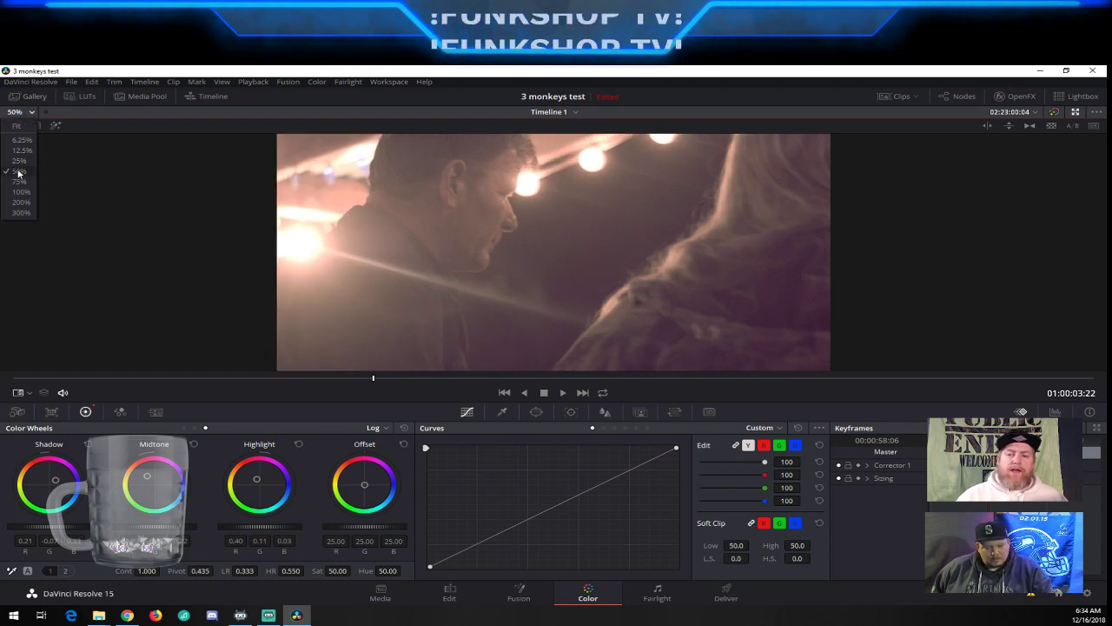
{"action": "left_click", "coordinate": [20, 182]}
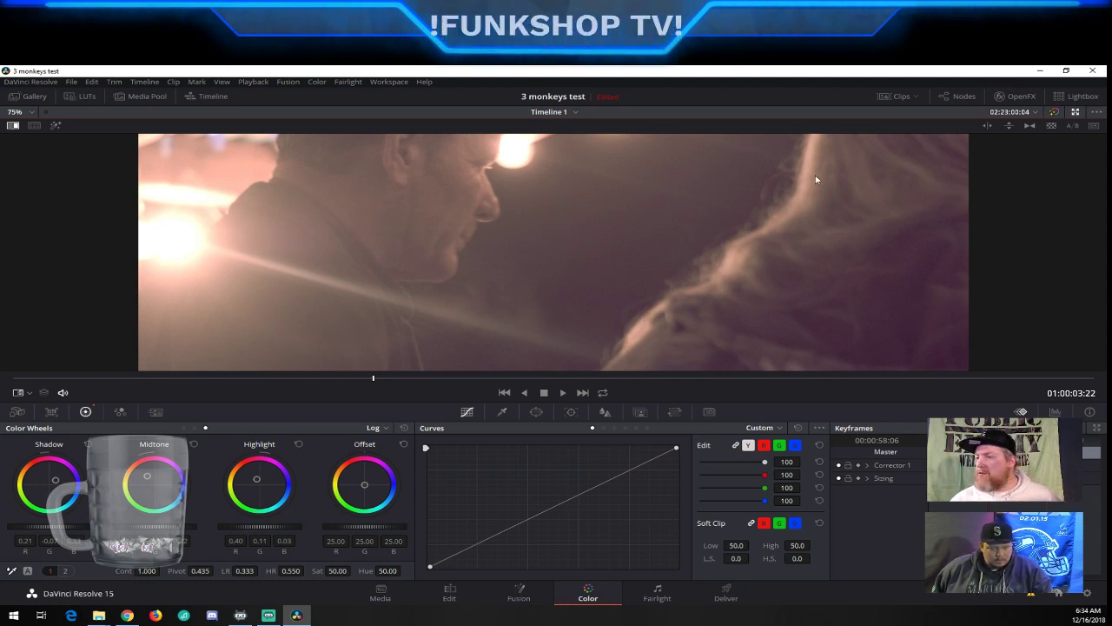
{"action": "right_click", "coordinate": [589, 208]}
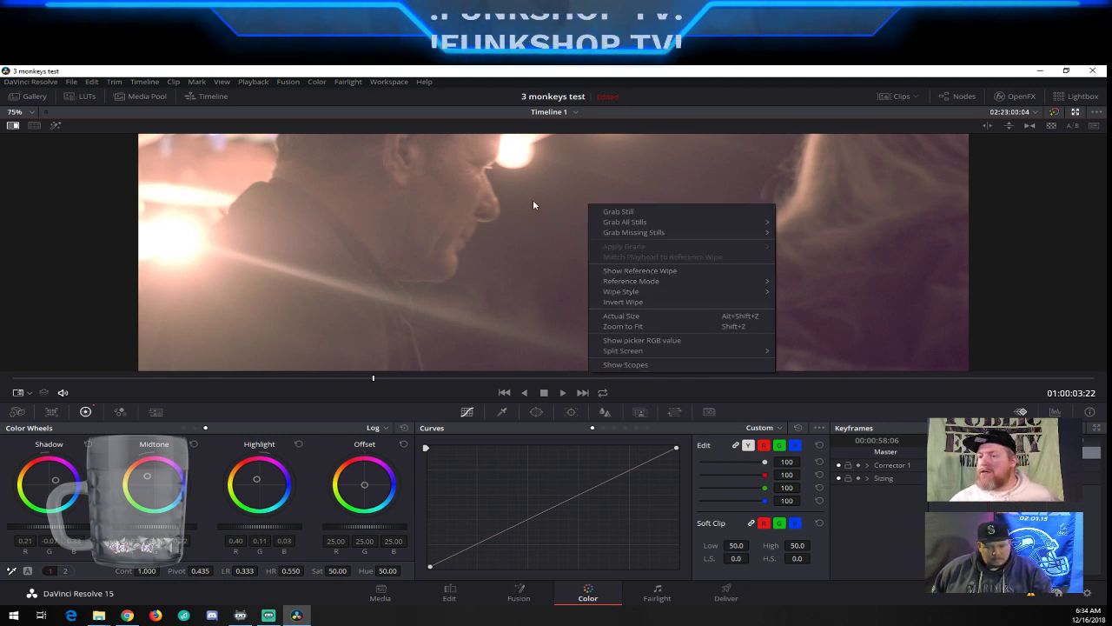
{"action": "left_click", "coordinate": [629, 212]}
{"action": "right_click", "coordinate": [594, 211]}
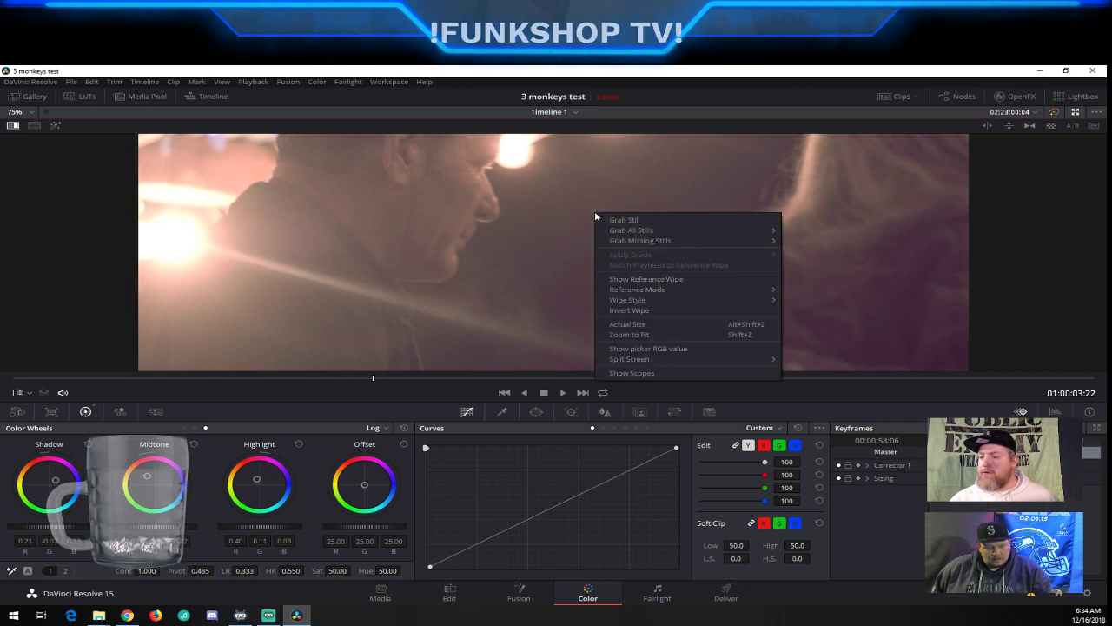
{"action": "left_click", "coordinate": [550, 214]}
{"action": "right_click", "coordinate": [583, 238]}
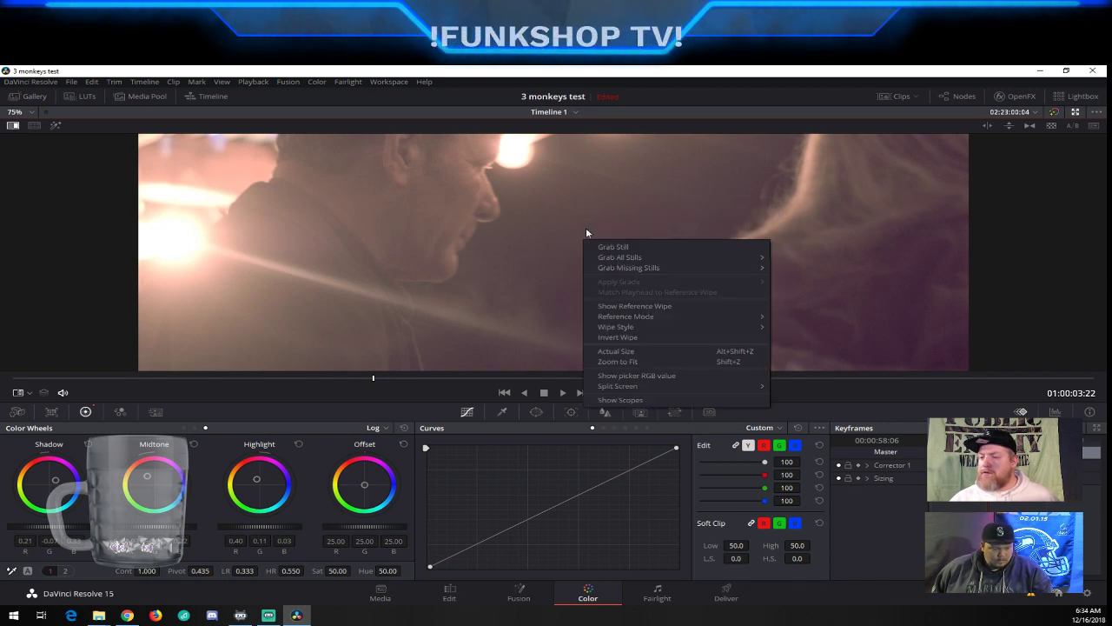
Examine different areas of clip 01's graded image up close at various magnifications
{"action": "left_click_drag", "start_coordinate": [565, 209], "coordinate": [484, 173]}
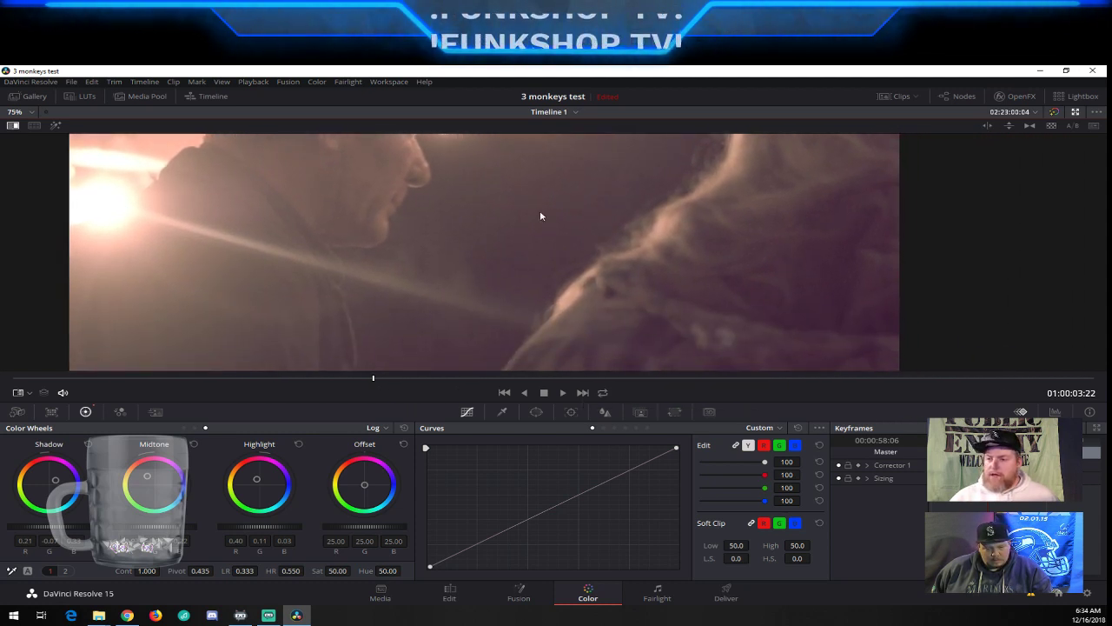
{"action": "left_click_drag", "start_coordinate": [541, 215], "coordinate": [575, 272]}
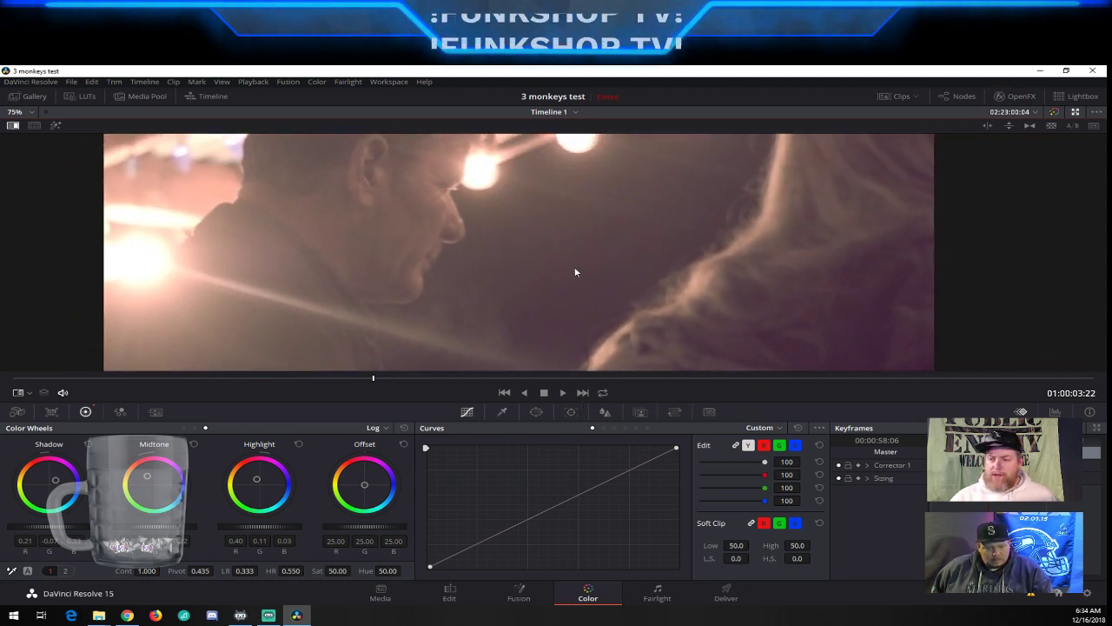
{"action": "scroll", "coordinate": [575, 272], "scroll_direction": "down", "scroll_amount": 3}
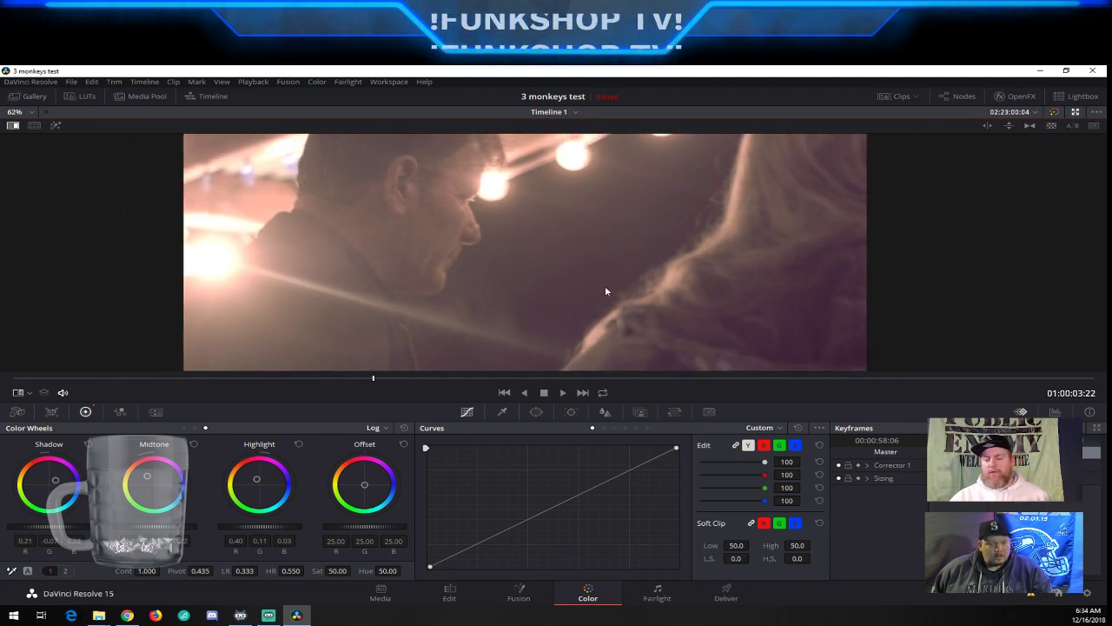
{"action": "scroll", "coordinate": [605, 285], "scroll_direction": "up", "scroll_amount": 2}
{"action": "scroll", "coordinate": [605, 283], "scroll_direction": "down", "scroll_amount": 3}
{"action": "scroll", "coordinate": [604, 273], "scroll_direction": "up", "scroll_amount": 1}
{"action": "scroll", "coordinate": [606, 279], "scroll_direction": "up", "scroll_amount": 1}
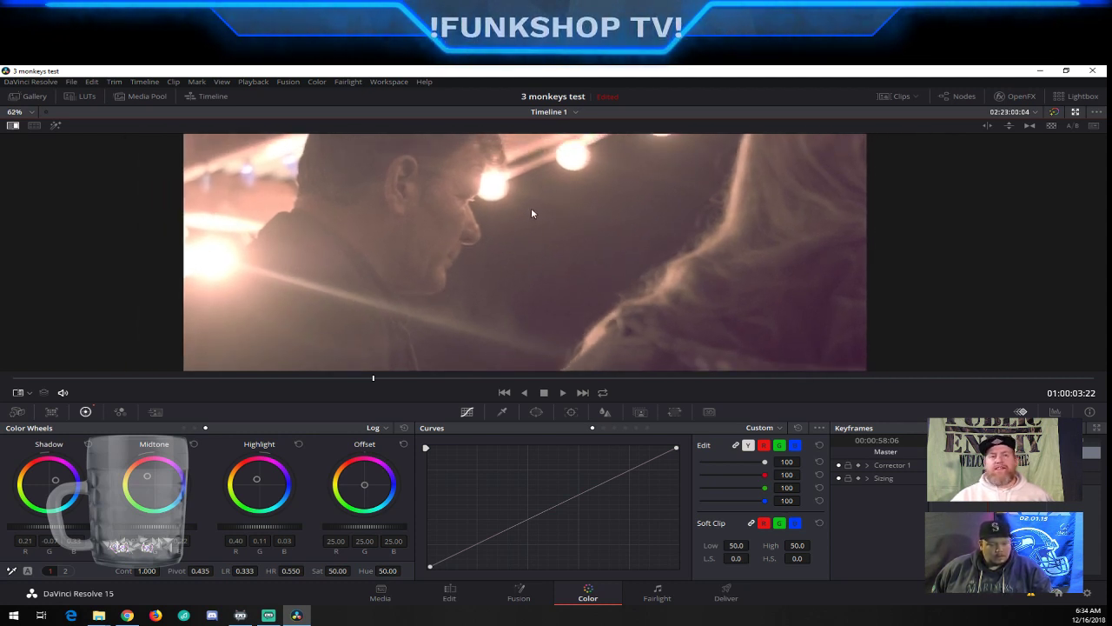
{"action": "left_click_drag", "start_coordinate": [529, 211], "coordinate": [593, 222]}
{"action": "scroll", "coordinate": [593, 221], "scroll_direction": "up", "scroll_amount": 3}
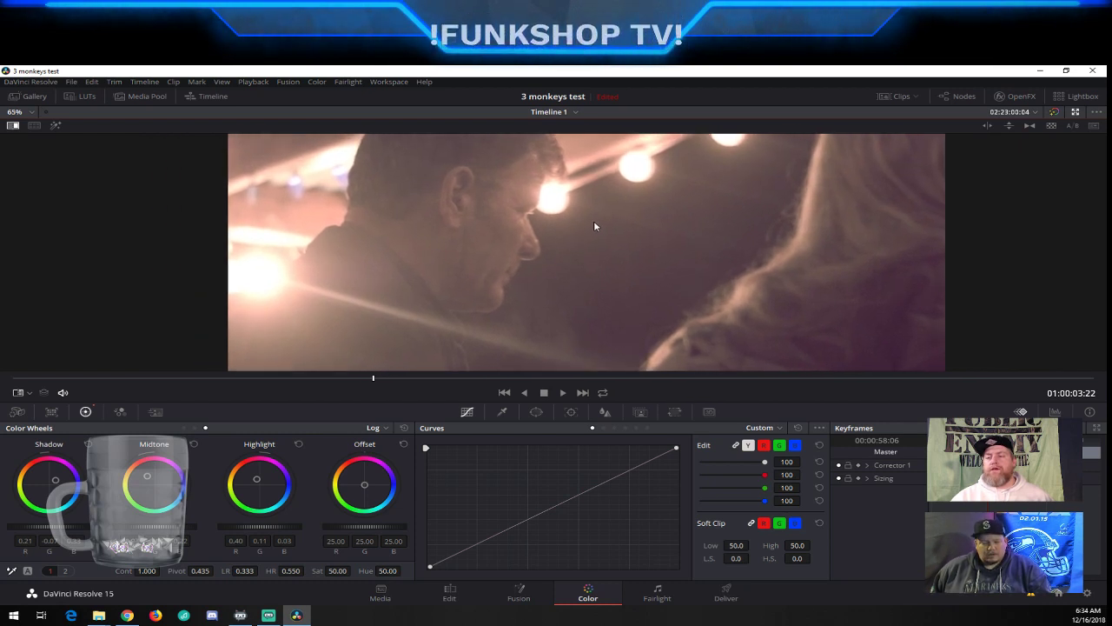
{"action": "scroll", "coordinate": [594, 226], "scroll_direction": "down", "scroll_amount": 1}
{"action": "scroll", "coordinate": [594, 224], "scroll_direction": "up", "scroll_amount": 1}
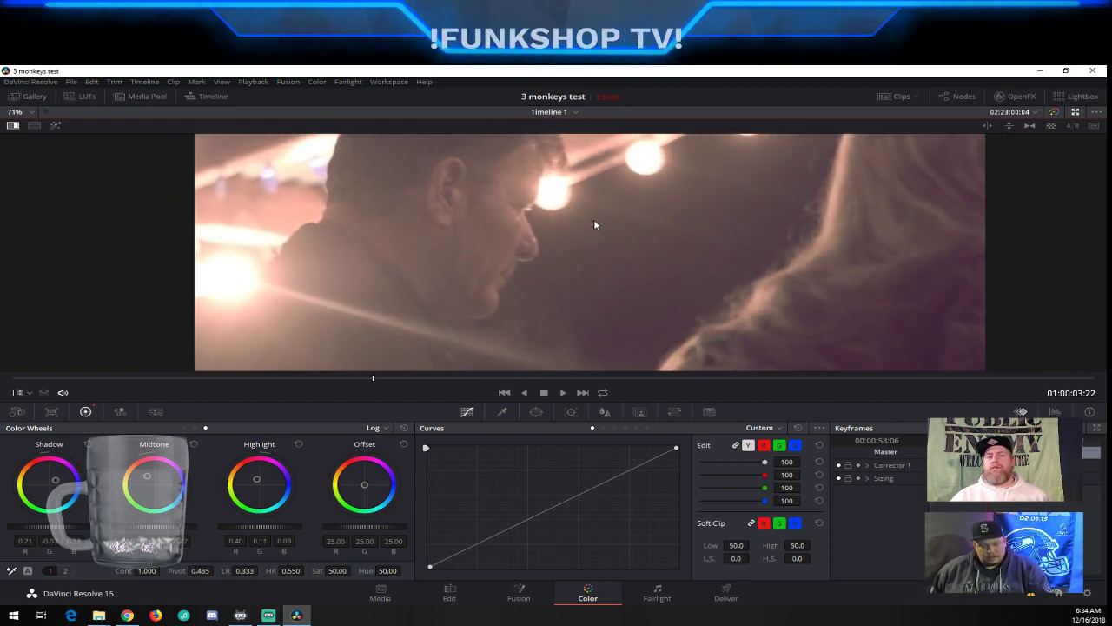
{"action": "scroll", "coordinate": [595, 224], "scroll_direction": "down", "scroll_amount": 1}
{"action": "scroll", "coordinate": [595, 225], "scroll_direction": "up", "scroll_amount": 1}
{"action": "scroll", "coordinate": [594, 224], "scroll_direction": "down", "scroll_amount": 1}
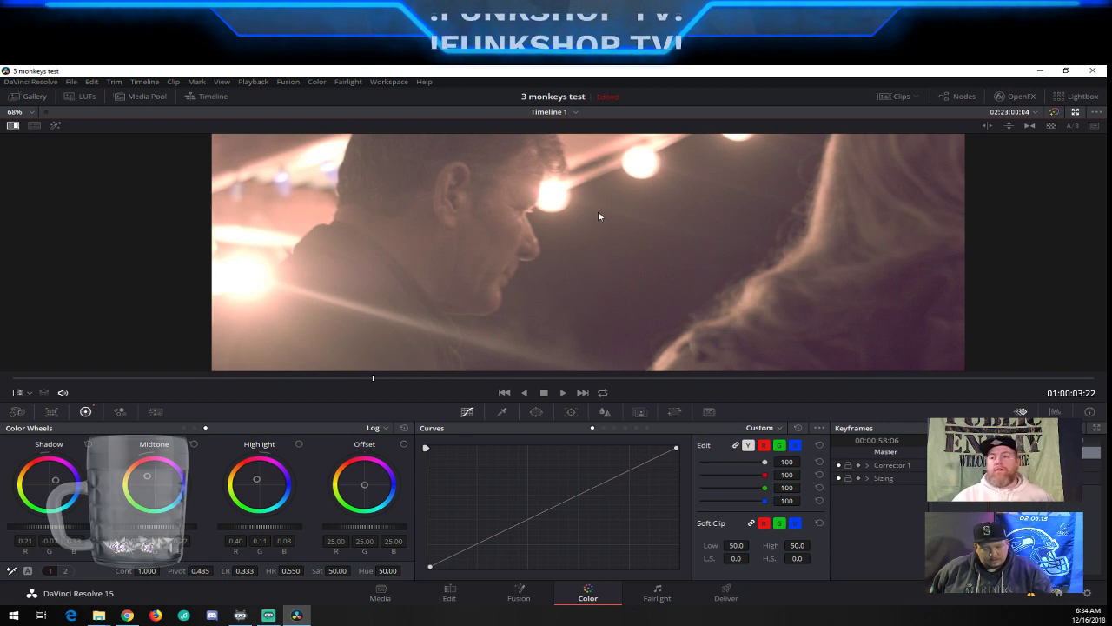
{"action": "right_click", "coordinate": [598, 216]}
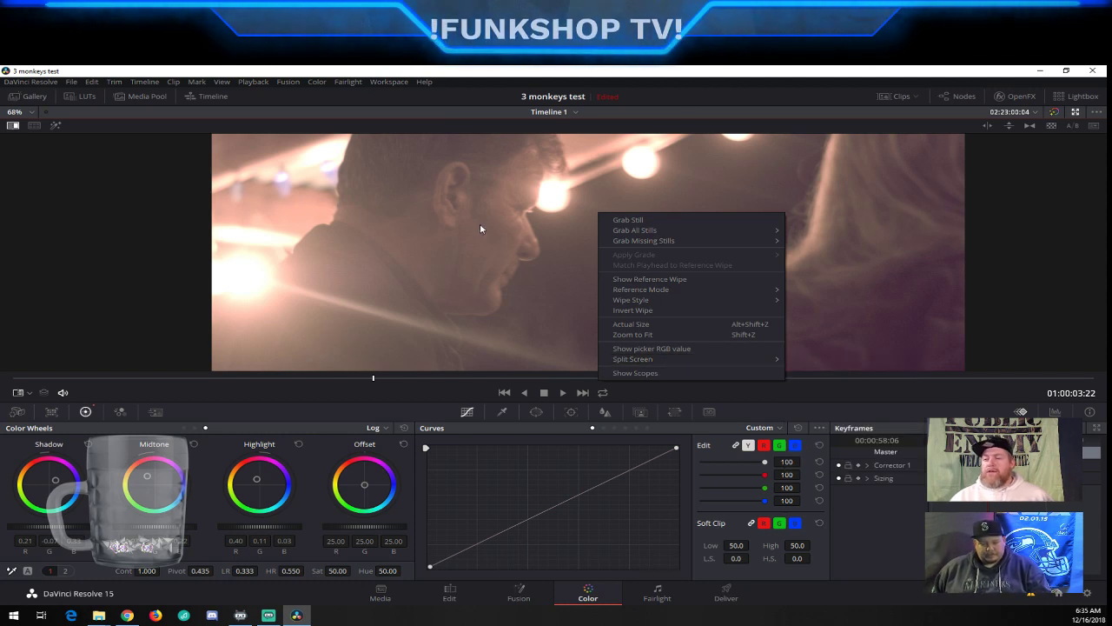
{"action": "left_click_drag", "start_coordinate": [480, 226], "coordinate": [506, 211]}
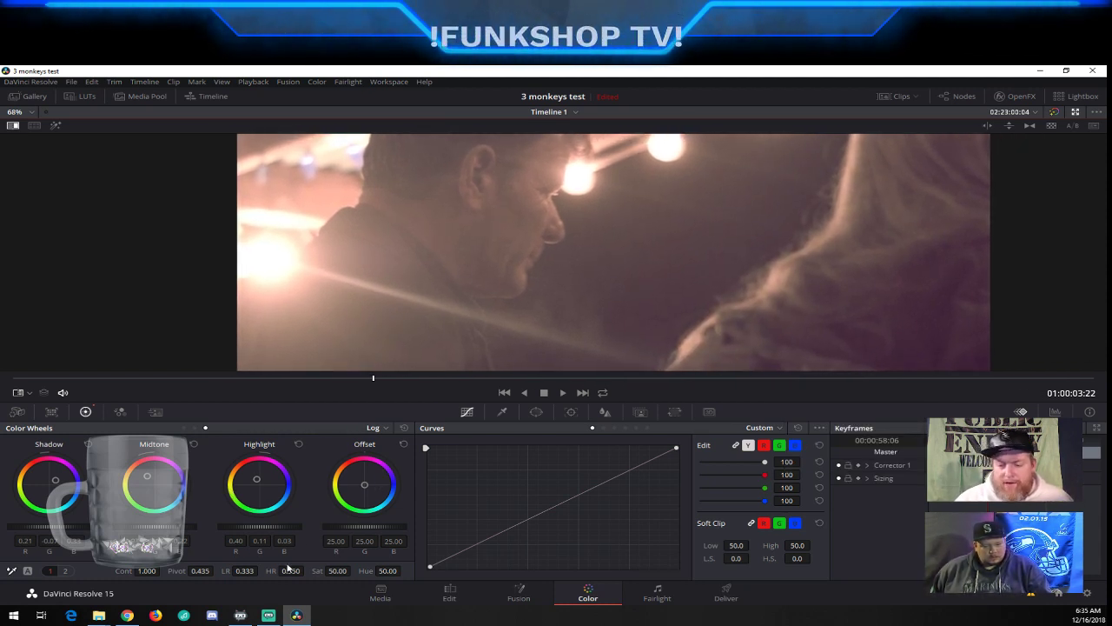
Try cooling clip 01 with Temp values of -2130 and -1260, and reset Temp to 0
{"action": "left_click", "coordinate": [65, 571]}
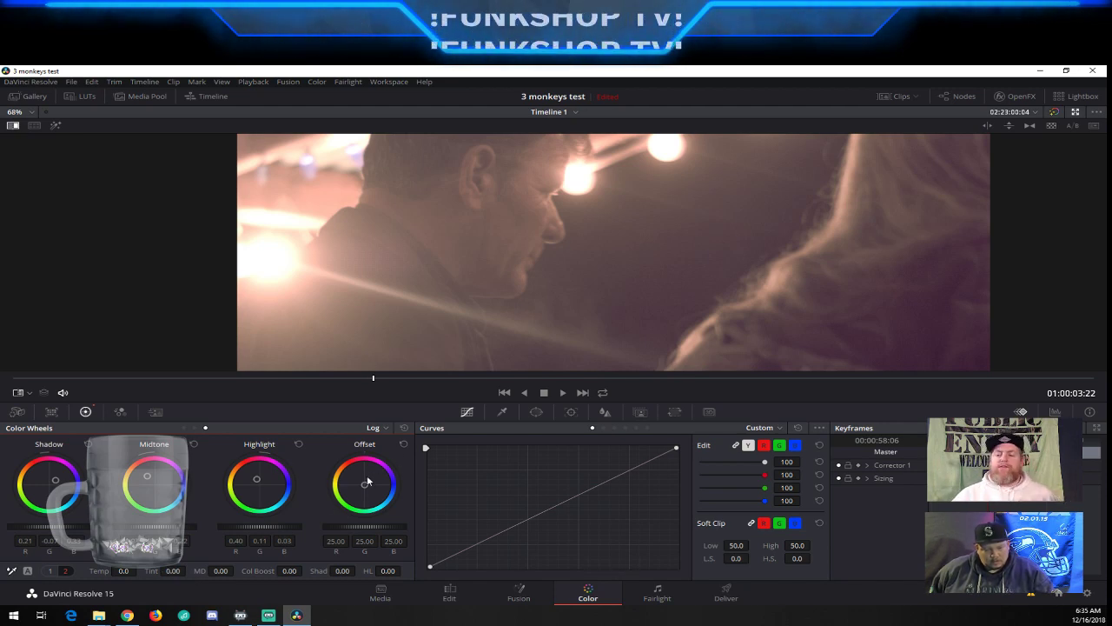
{"action": "mouse_move", "coordinate": [128, 570]}
{"action": "left_mouse_down"}
{"action": "mouse_move", "coordinate": [140, 571]}
{"action": "mouse_move", "coordinate": [121, 575]}
{"action": "left_mouse_up"}
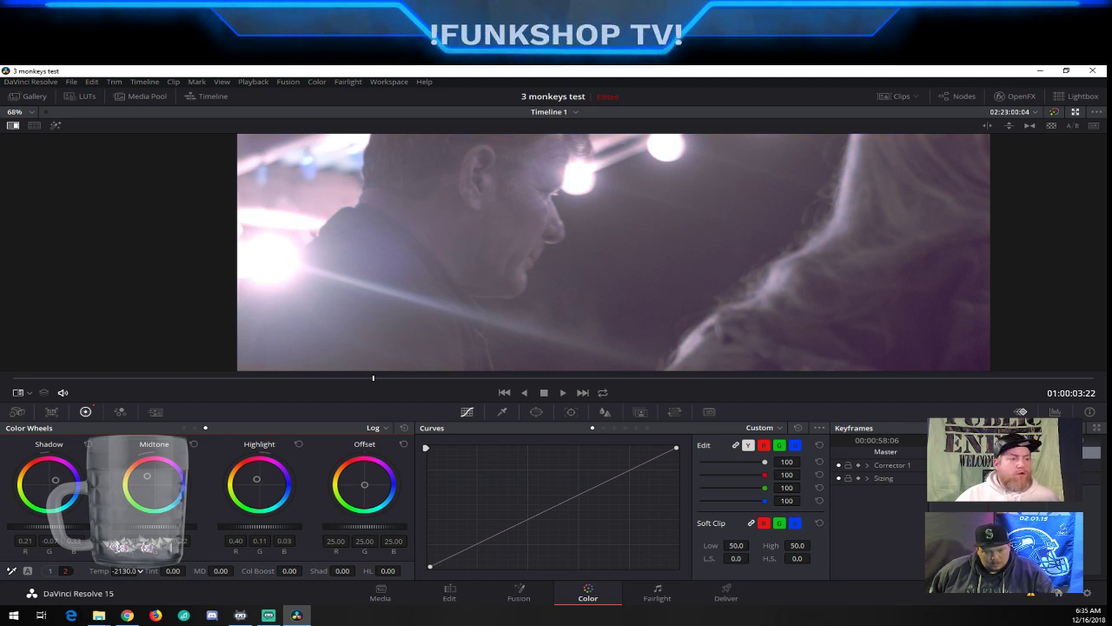
{"action": "left_click_drag", "start_coordinate": [121, 575], "coordinate": [39, 578]}
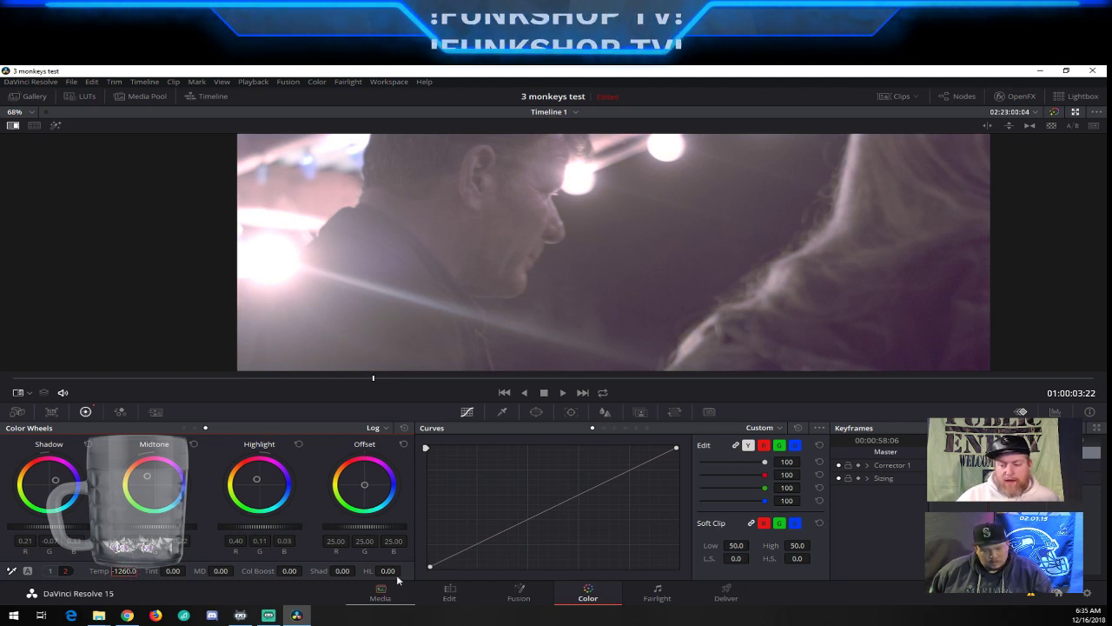
{"action": "double_click", "coordinate": [92, 572]}
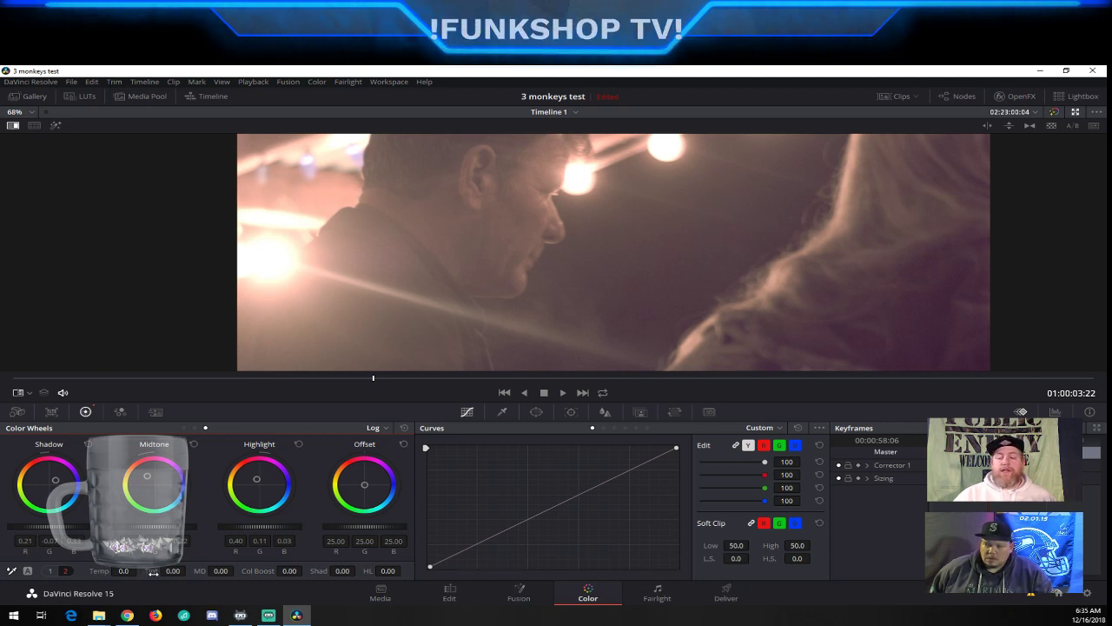
Set clip 01's Tint to 28.50 and Temp to -510, and check the other primary adjustment values
{"action": "left_click_drag", "start_coordinate": [154, 574], "coordinate": [161, 574]}
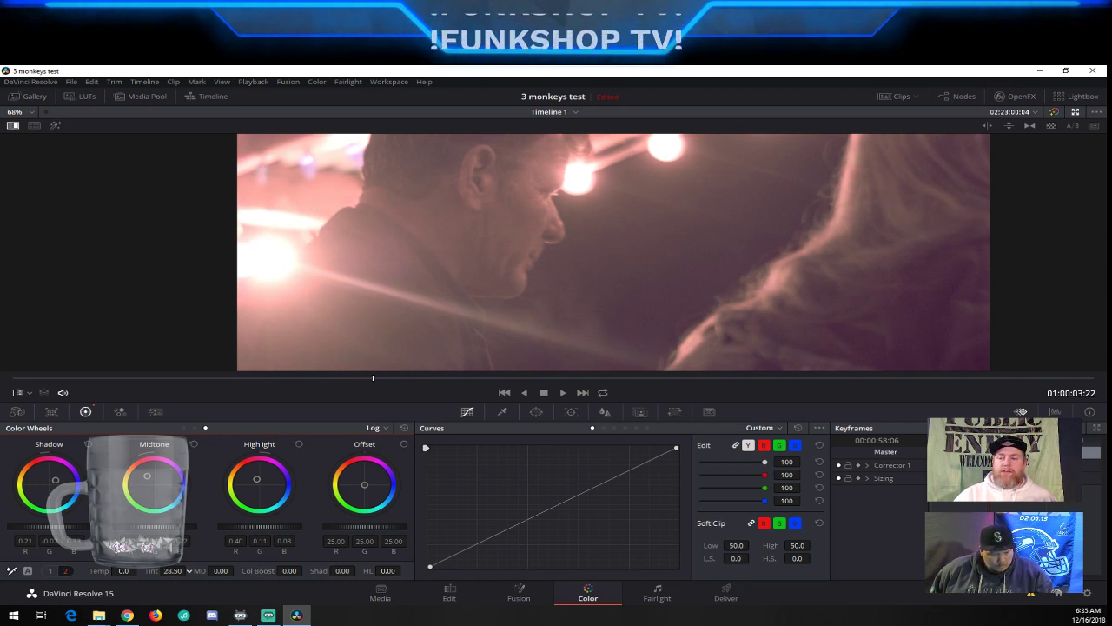
{"action": "left_click_drag", "start_coordinate": [155, 574], "coordinate": [131, 570]}
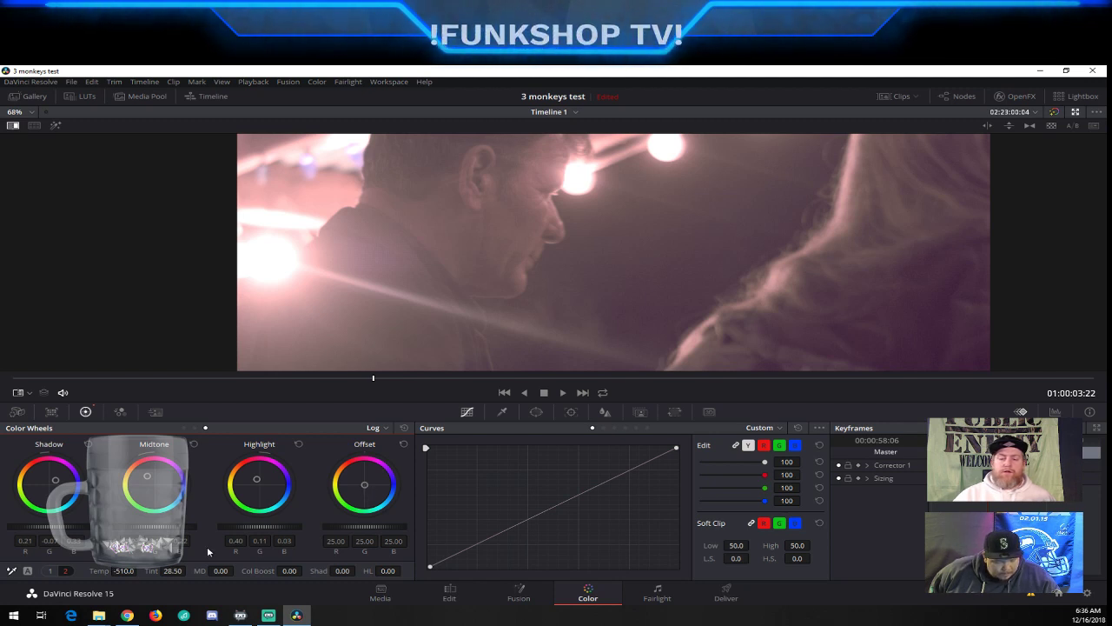
{"action": "left_click", "coordinate": [50, 573]}
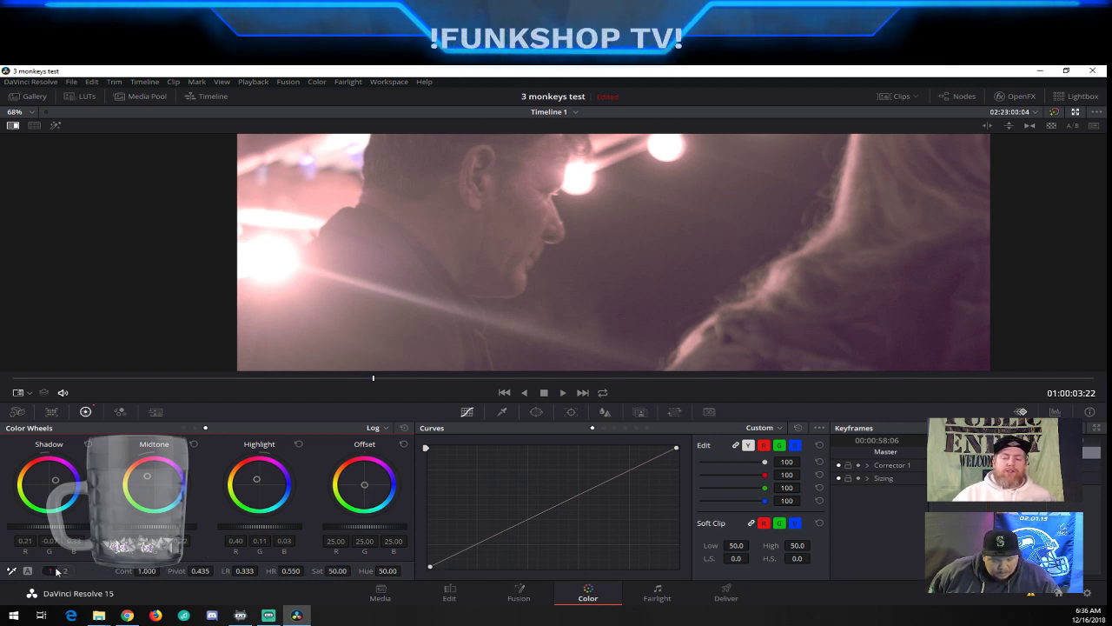
{"action": "left_click", "coordinate": [66, 571]}
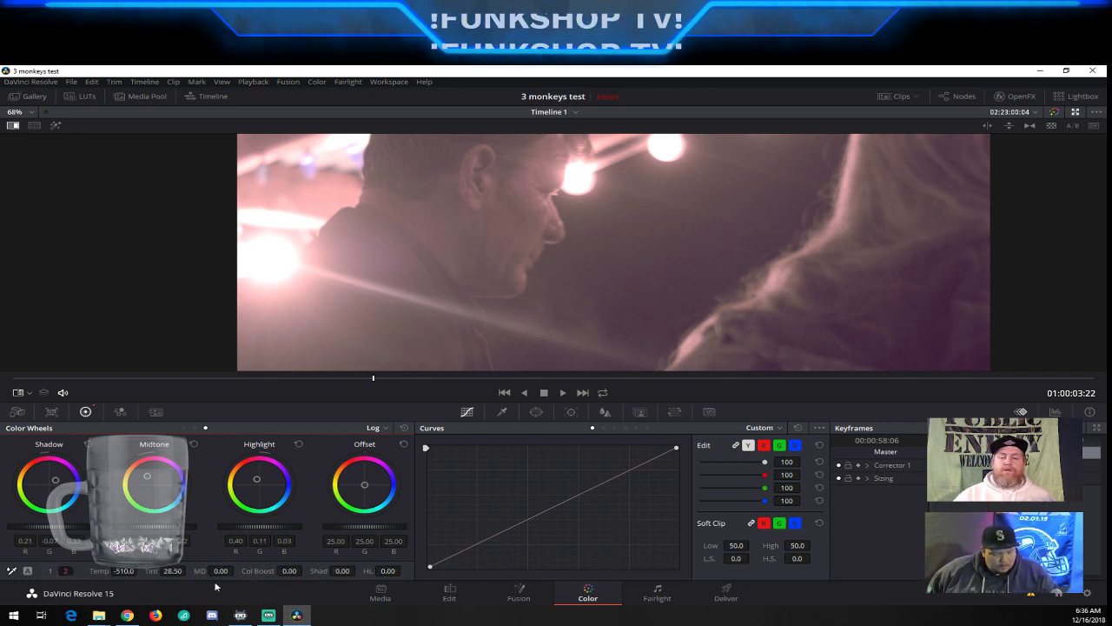
Lower clip 01's Log Offset to 23.05 on the red, green and blue channels together
{"action": "left_click", "coordinate": [51, 571]}
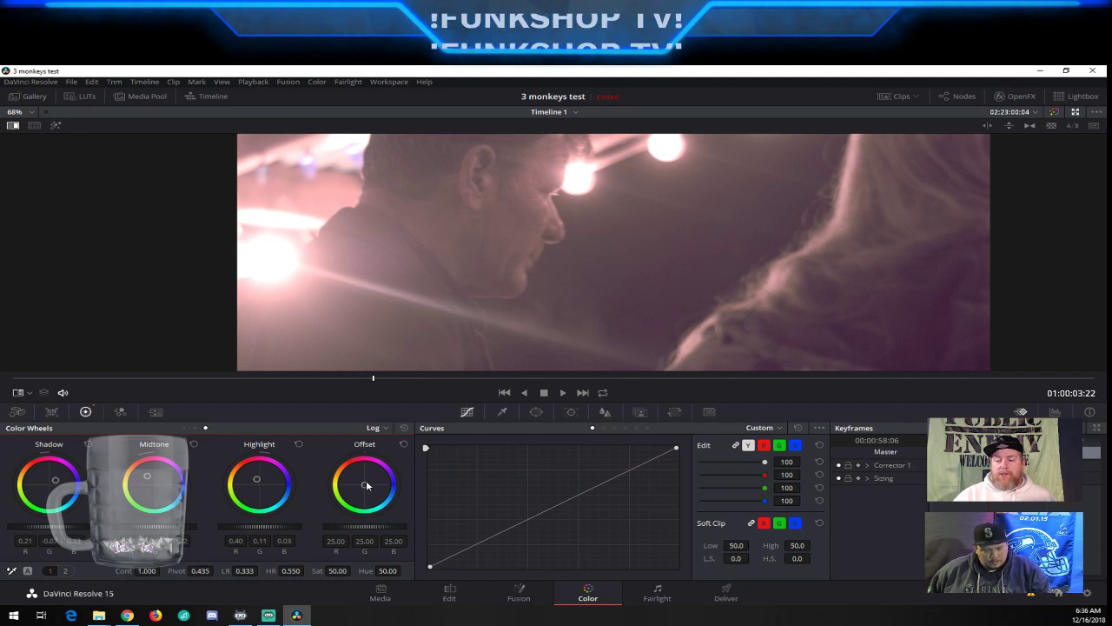
{"action": "left_click_drag", "start_coordinate": [366, 480], "coordinate": [369, 488]}
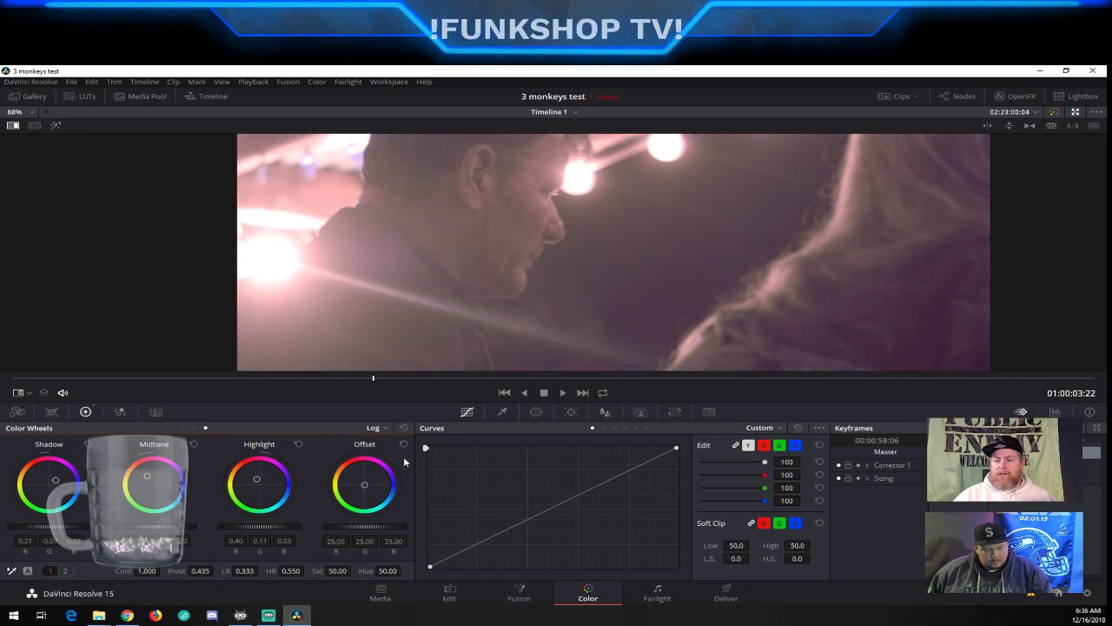
{"action": "mouse_move", "coordinate": [358, 527]}
{"action": "left_mouse_down"}
{"action": "mouse_move", "coordinate": [368, 527]}
{"action": "mouse_move", "coordinate": [346, 527]}
{"action": "left_mouse_up"}
{"action": "scroll", "coordinate": [590, 298], "scroll_direction": "down", "scroll_amount": 4}
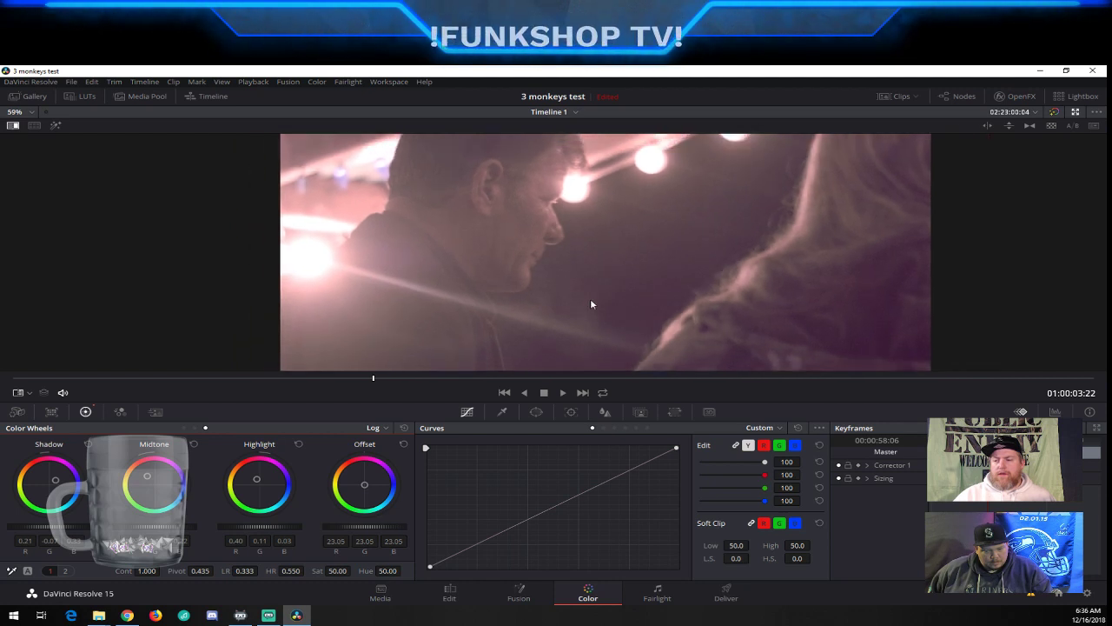
{"action": "scroll", "coordinate": [556, 339], "scroll_direction": "down", "scroll_amount": 1}
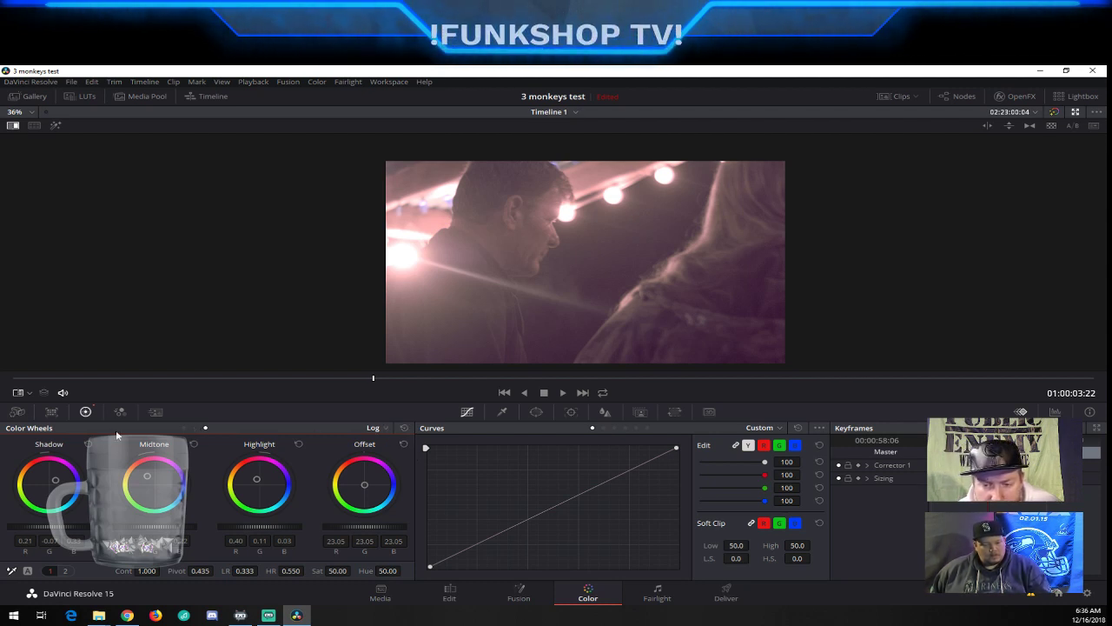
Look through the available curve types, including Sat Vs Sat, and return to the Custom curve
{"action": "left_click", "coordinate": [606, 429]}
{"action": "left_click", "coordinate": [616, 428]}
{"action": "left_click", "coordinate": [637, 428]}
{"action": "left_click", "coordinate": [647, 428]}
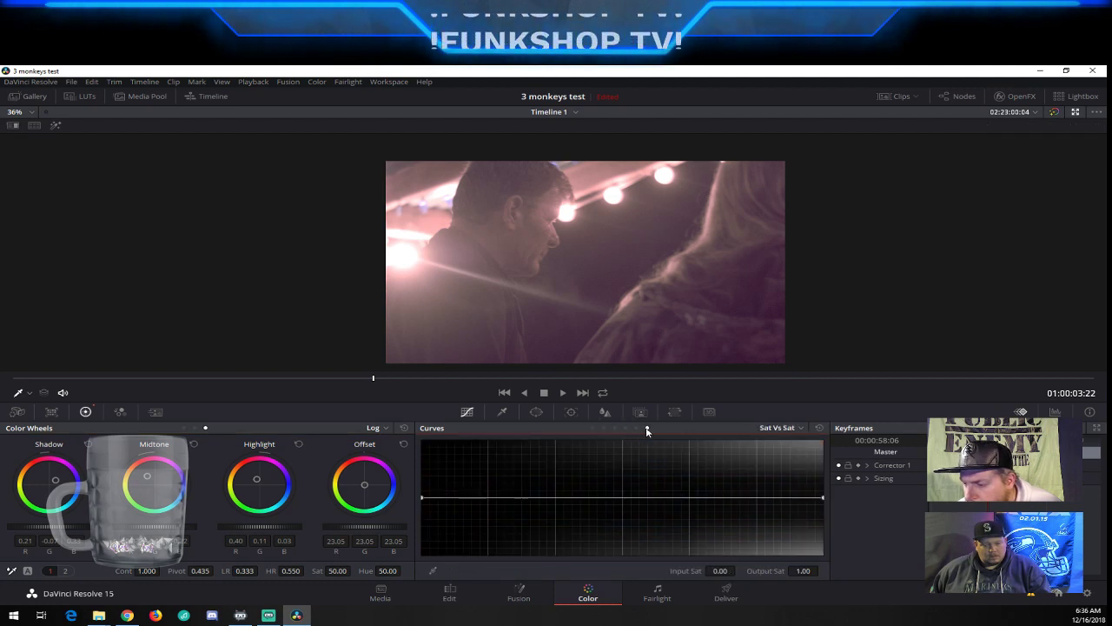
{"action": "left_click", "coordinate": [637, 429]}
{"action": "left_click", "coordinate": [625, 428]}
{"action": "left_click", "coordinate": [594, 429]}
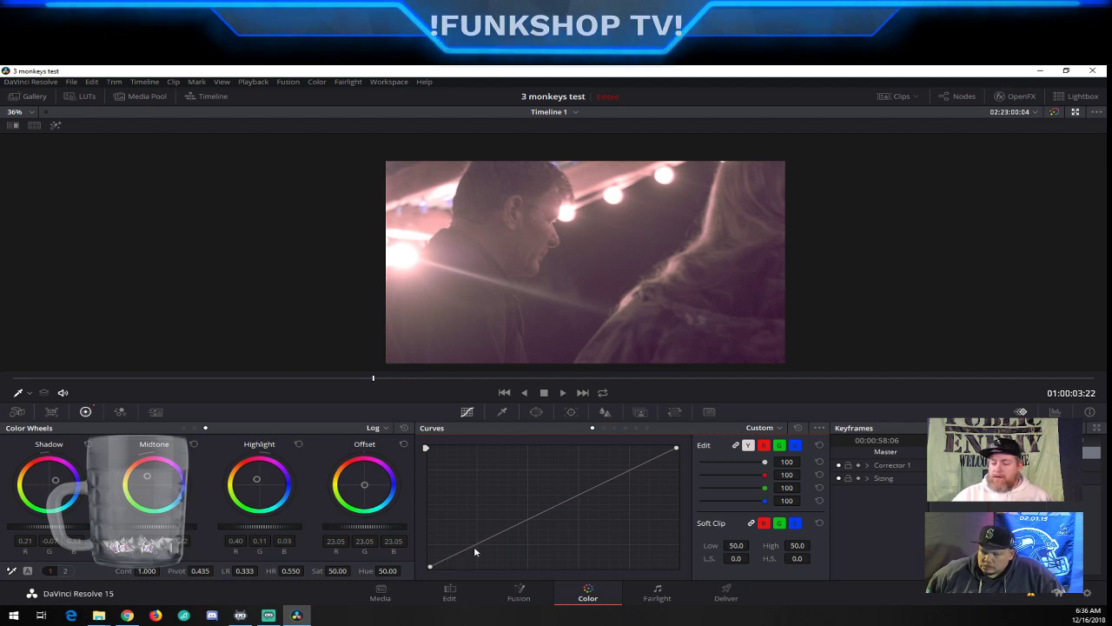
Try lifting the shadows of clip 01 with a control point low on the Custom curve, and reset the curve to a straight line
{"action": "left_click_drag", "start_coordinate": [474, 550], "coordinate": [472, 534]}
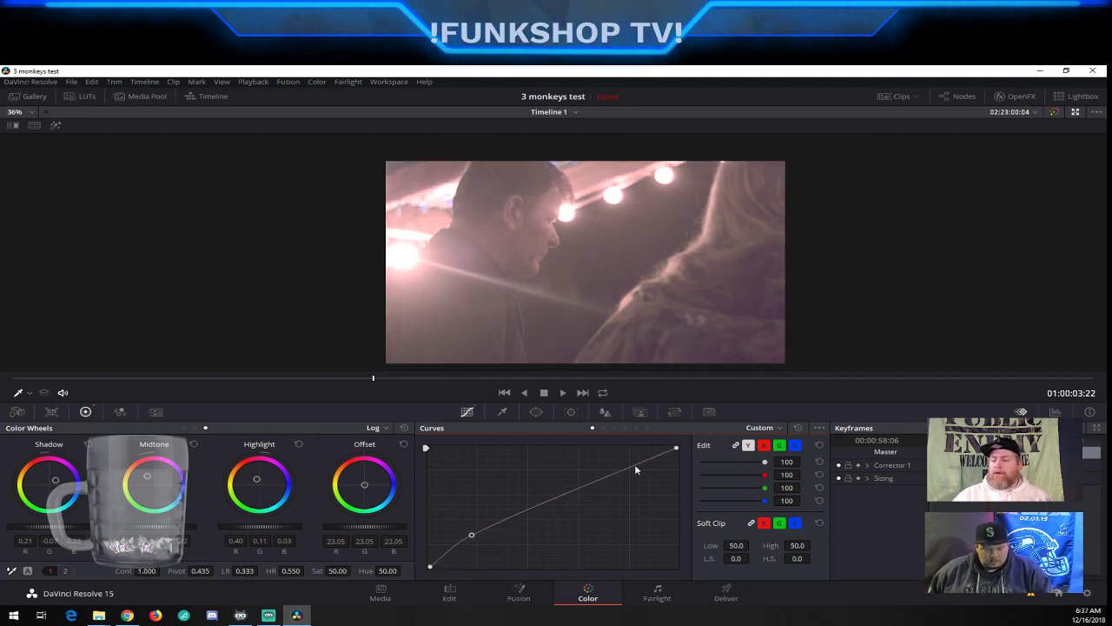
{"action": "mouse_move", "coordinate": [643, 463]}
{"action": "left_mouse_down"}
{"action": "mouse_move", "coordinate": [649, 471]}
{"action": "mouse_move", "coordinate": [633, 457]}
{"action": "mouse_move", "coordinate": [632, 467]}
{"action": "left_mouse_up"}
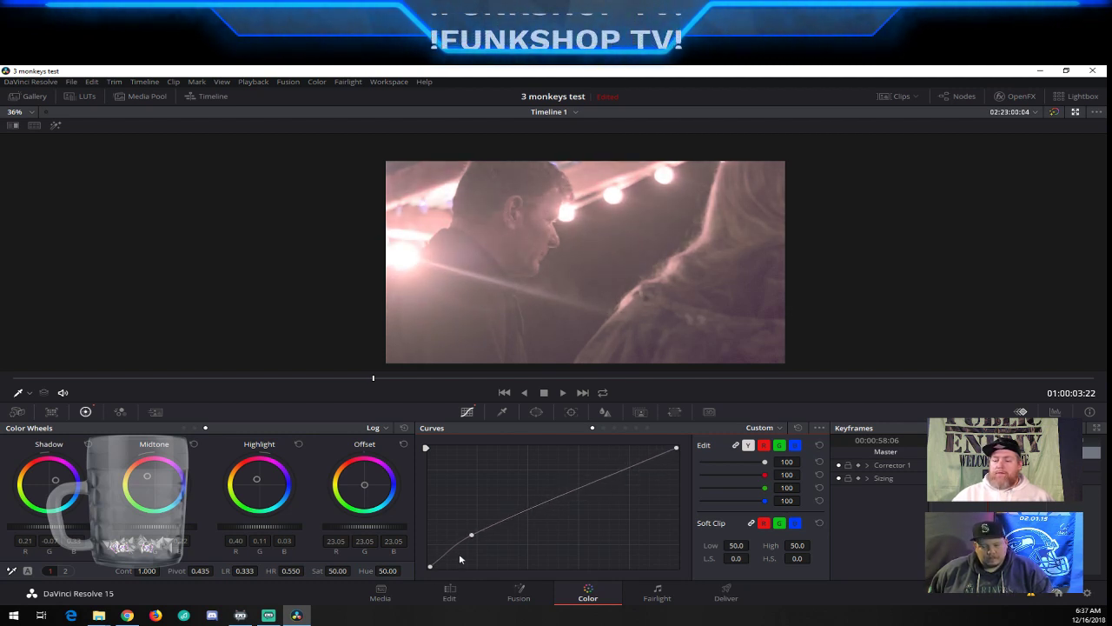
{"action": "right_click", "coordinate": [472, 534]}
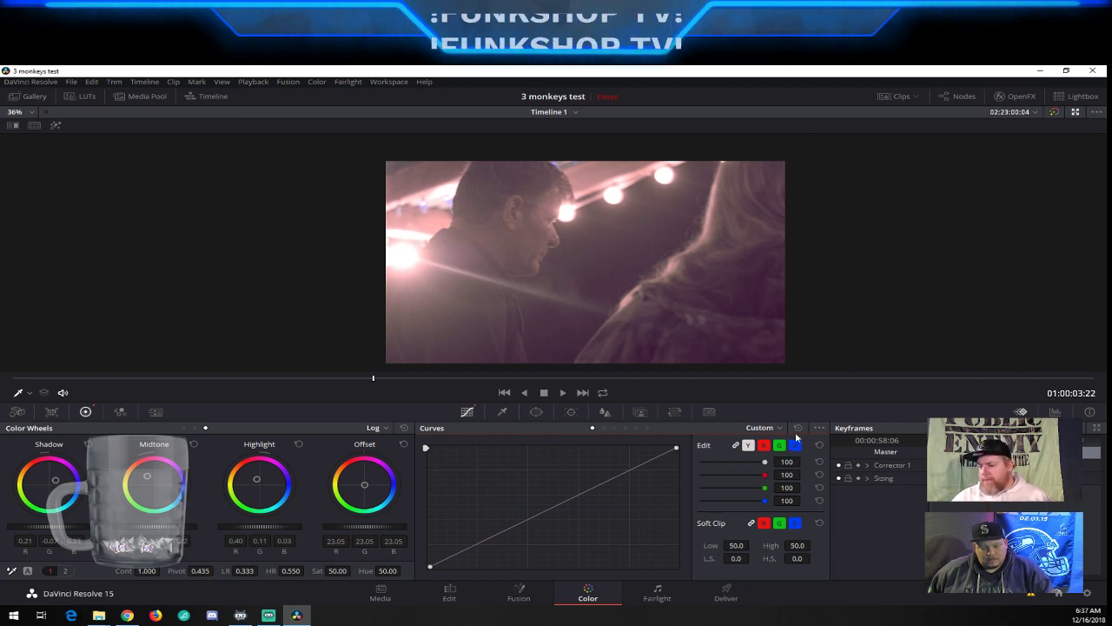
{"action": "left_click_drag", "start_coordinate": [765, 462], "coordinate": [789, 470]}
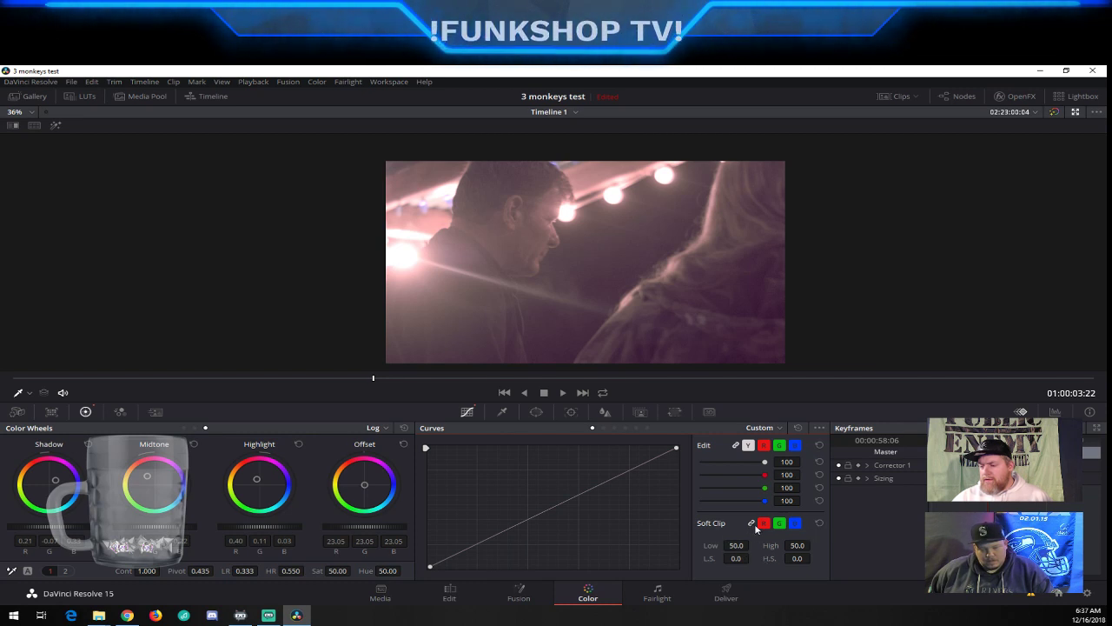
Switch the curves to Hue Vs Hue and add a control point at input hue about 48.45 with hue rotate about 1.61
{"action": "left_click", "coordinate": [819, 428]}
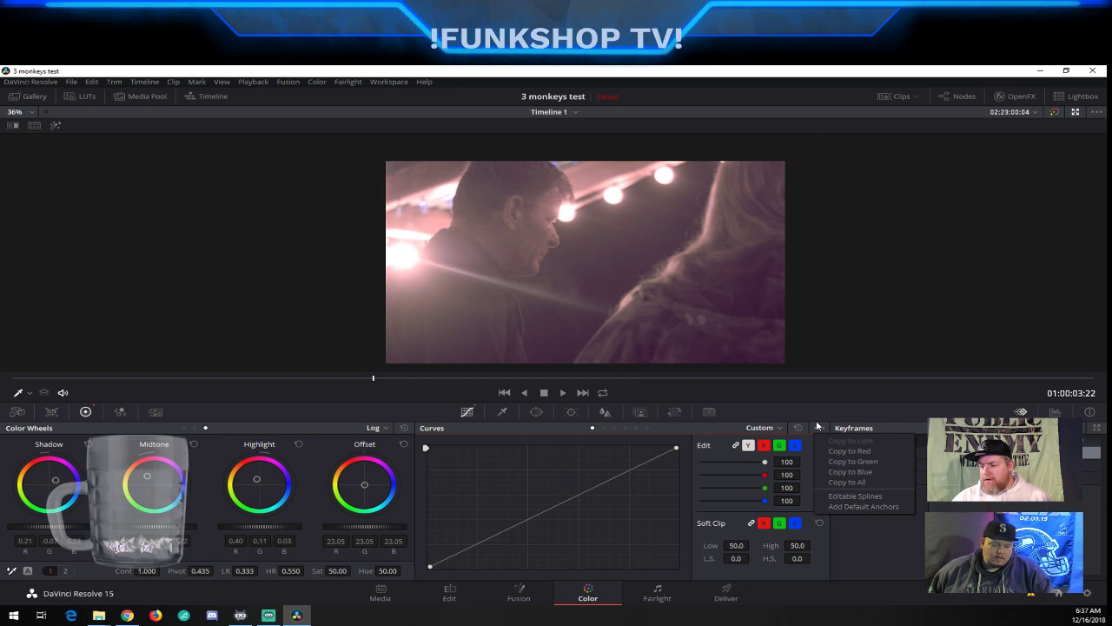
{"action": "left_click", "coordinate": [782, 429]}
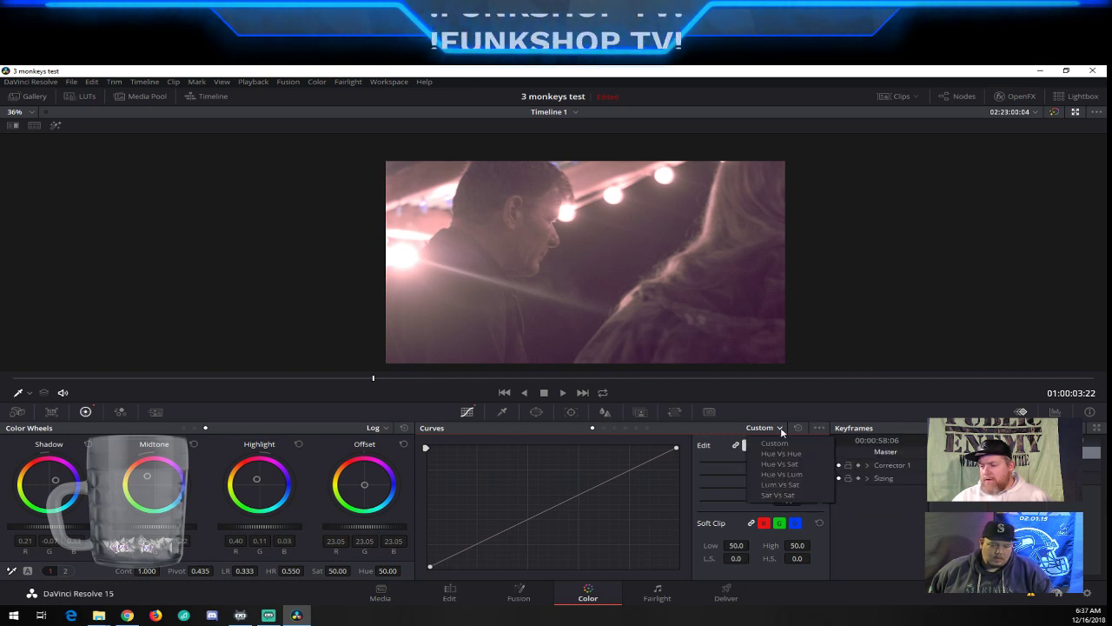
{"action": "left_click", "coordinate": [781, 453]}
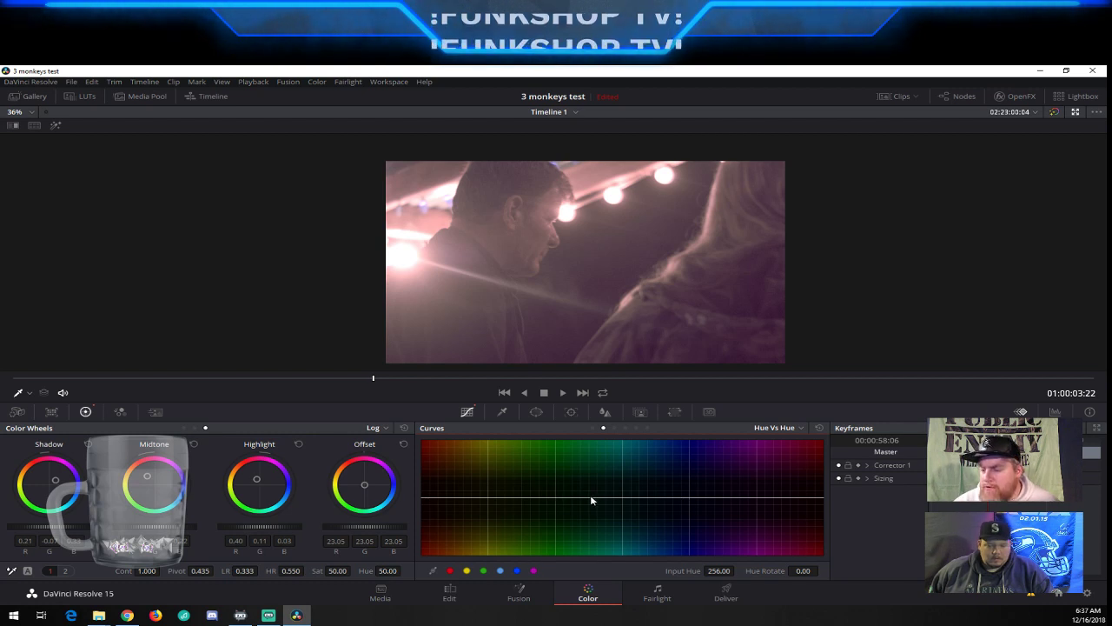
{"action": "mouse_move", "coordinate": [590, 497]}
{"action": "left_mouse_down"}
{"action": "mouse_move", "coordinate": [594, 475]}
{"action": "mouse_move", "coordinate": [594, 507]}
{"action": "mouse_move", "coordinate": [591, 498]}
{"action": "left_mouse_up"}
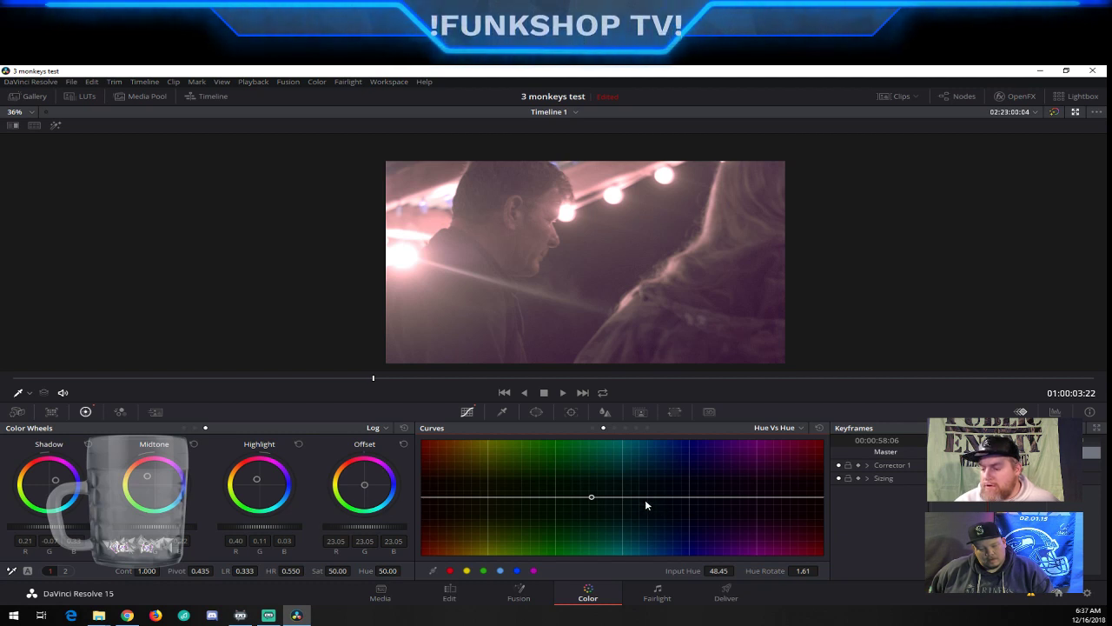
Add a second Hue Vs Hue point at input hue about 100.98 and tilt the curve there with its Bezier handle
{"action": "left_click", "coordinate": [436, 570]}
{"action": "left_click", "coordinate": [436, 570]}
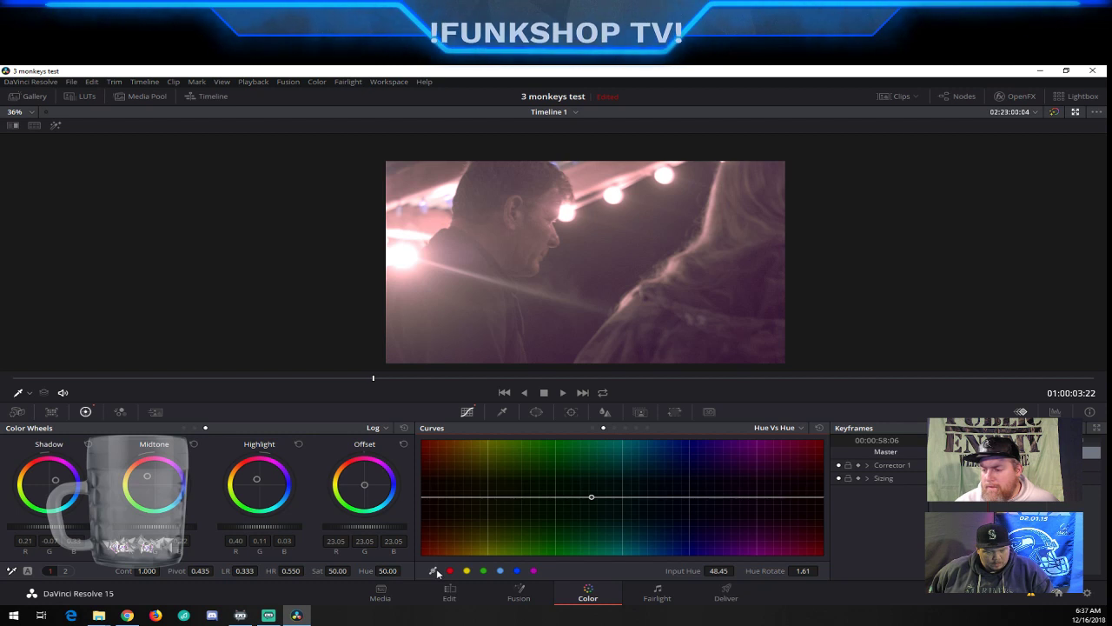
{"action": "left_click", "coordinate": [436, 570]}
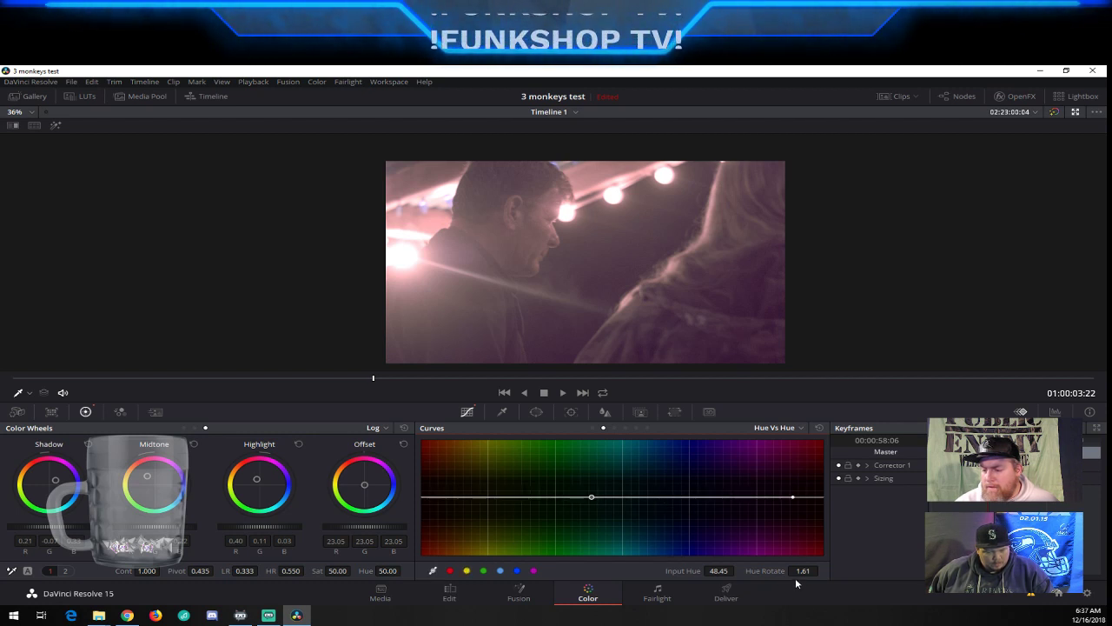
{"action": "left_click", "coordinate": [651, 499]}
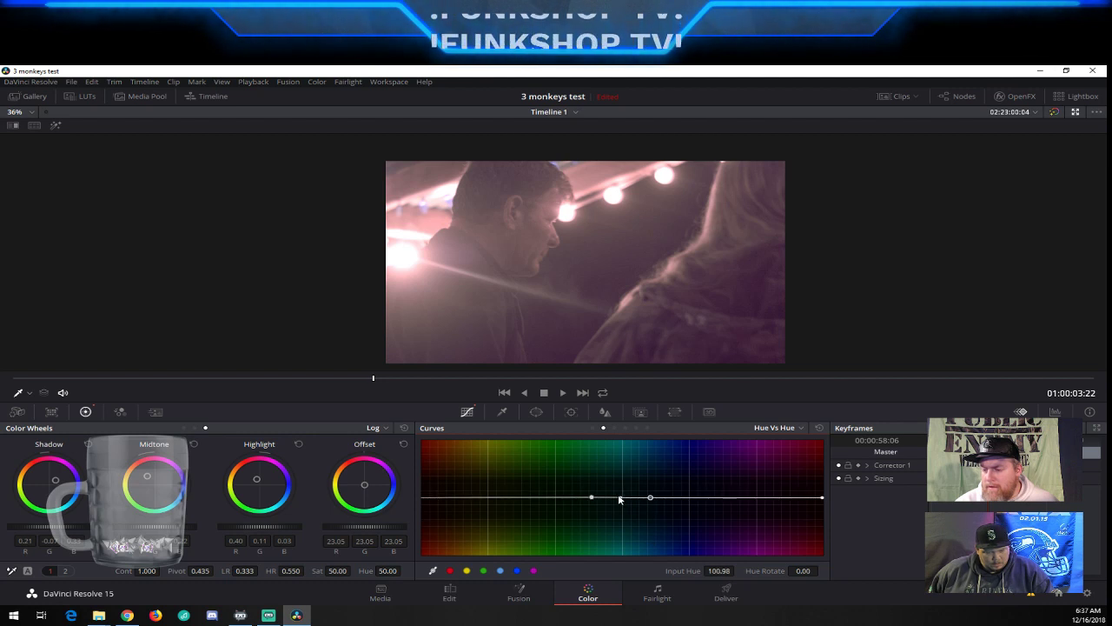
{"action": "left_click_drag", "start_coordinate": [619, 498], "coordinate": [618, 504]}
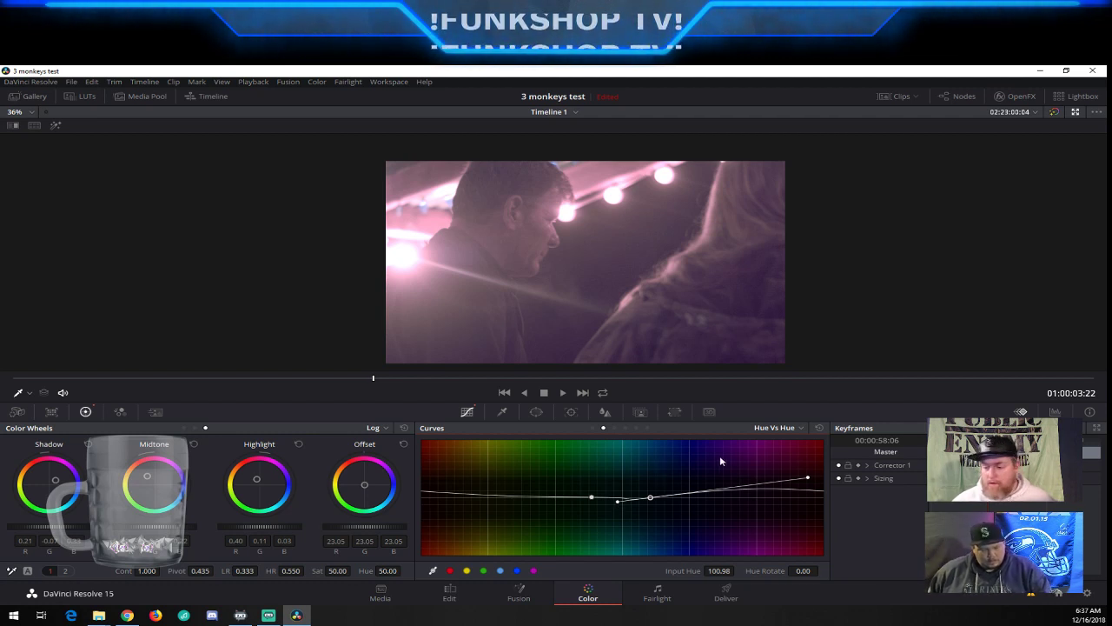
Delete both control points from the Hue Vs Hue curve and switch the curves to Hue Vs Lum
{"action": "right_click", "coordinate": [652, 498]}
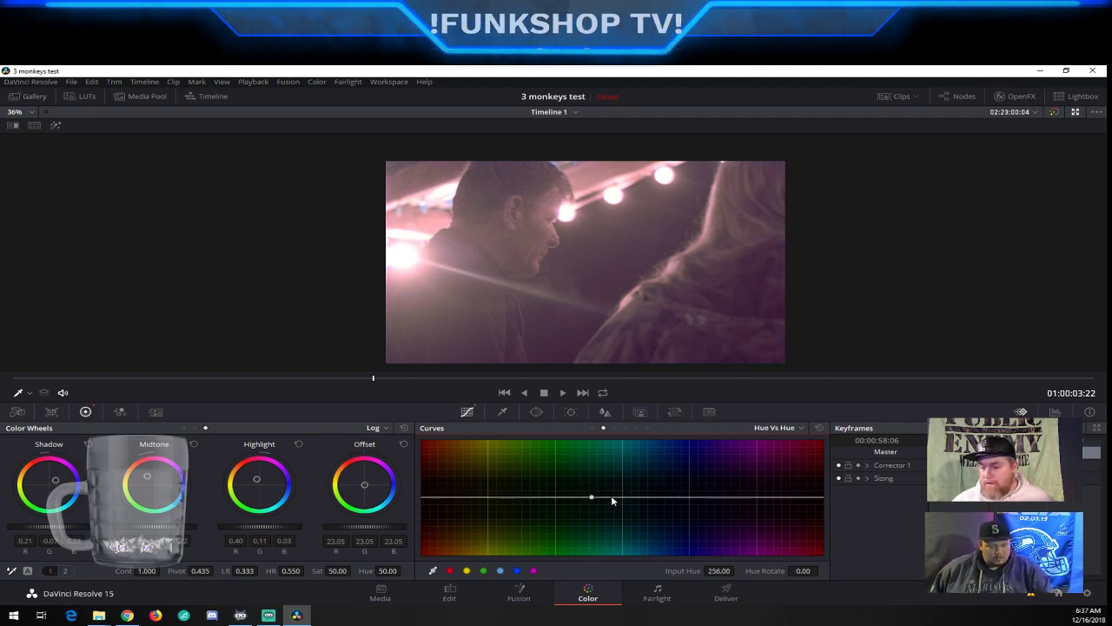
{"action": "right_click", "coordinate": [592, 496]}
{"action": "left_click", "coordinate": [792, 429]}
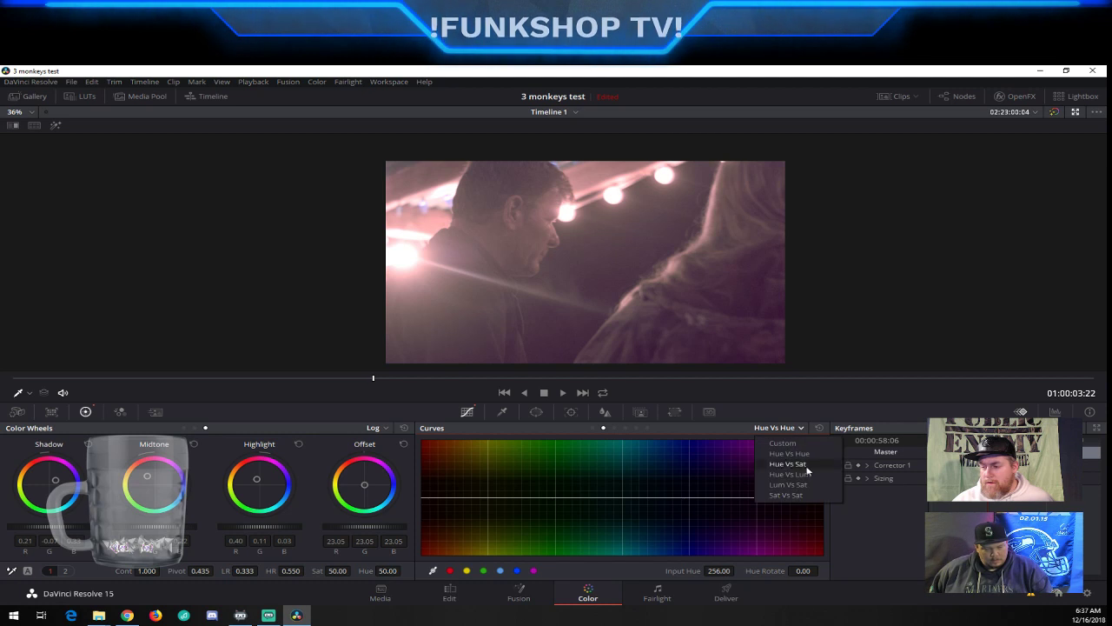
{"action": "left_click", "coordinate": [788, 474]}
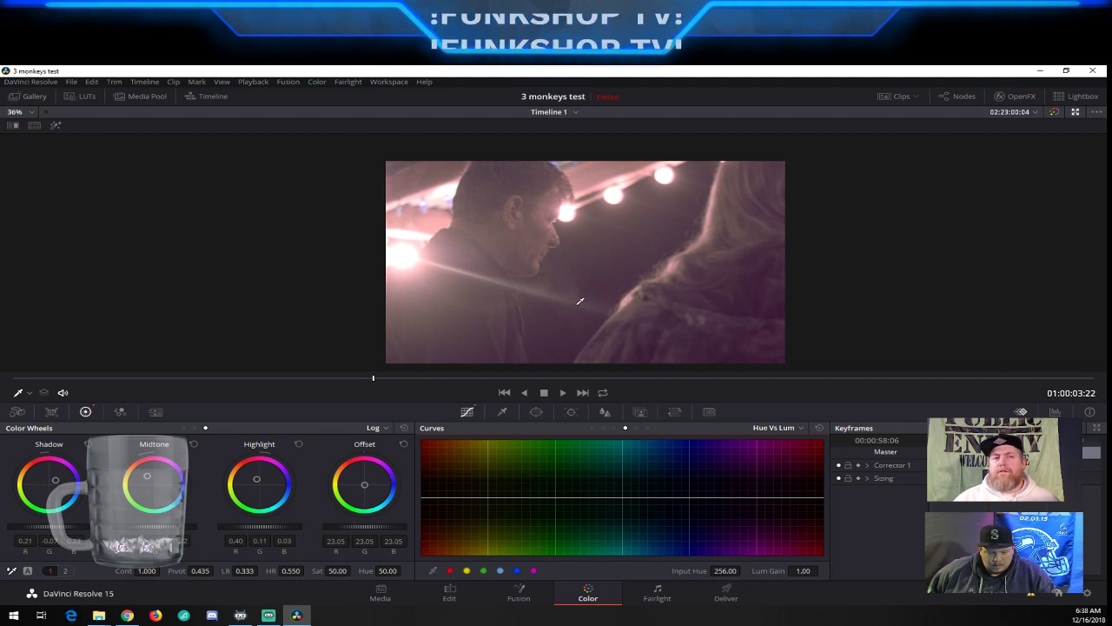
Sample the light bulb and the dark background onto the Hue Vs Lum curve, raising their points to lum gain about 1.71 and 1.33
{"action": "left_click", "coordinate": [570, 208]}
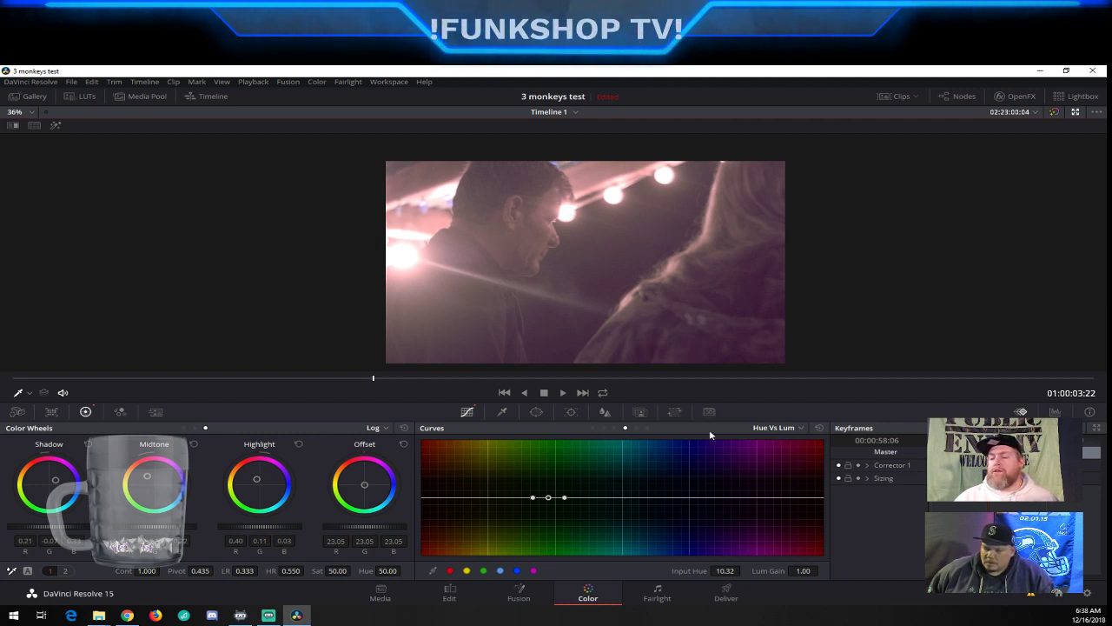
{"action": "left_click", "coordinate": [572, 213]}
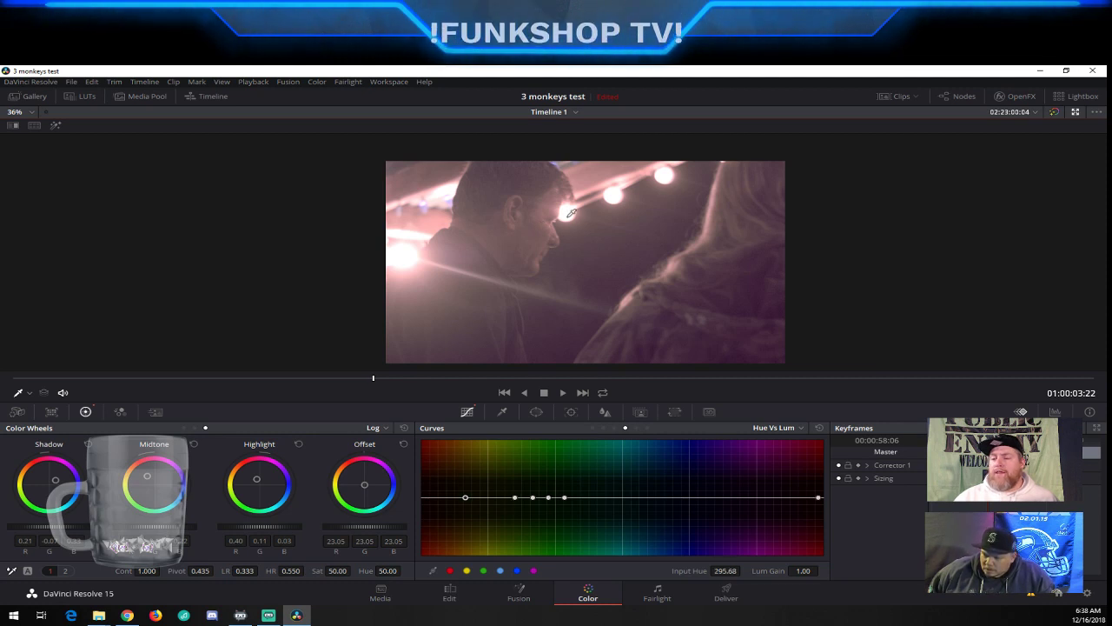
{"action": "left_click_drag", "start_coordinate": [533, 501], "coordinate": [527, 463]}
{"action": "left_click", "coordinate": [551, 513]}
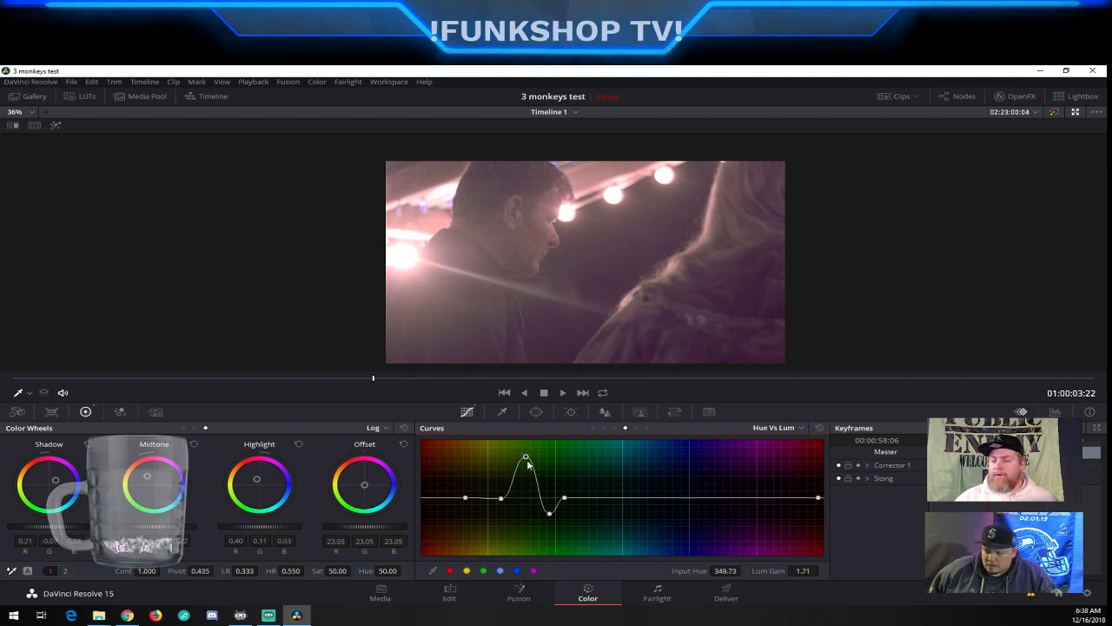
{"action": "left_click_drag", "start_coordinate": [552, 514], "coordinate": [541, 457]}
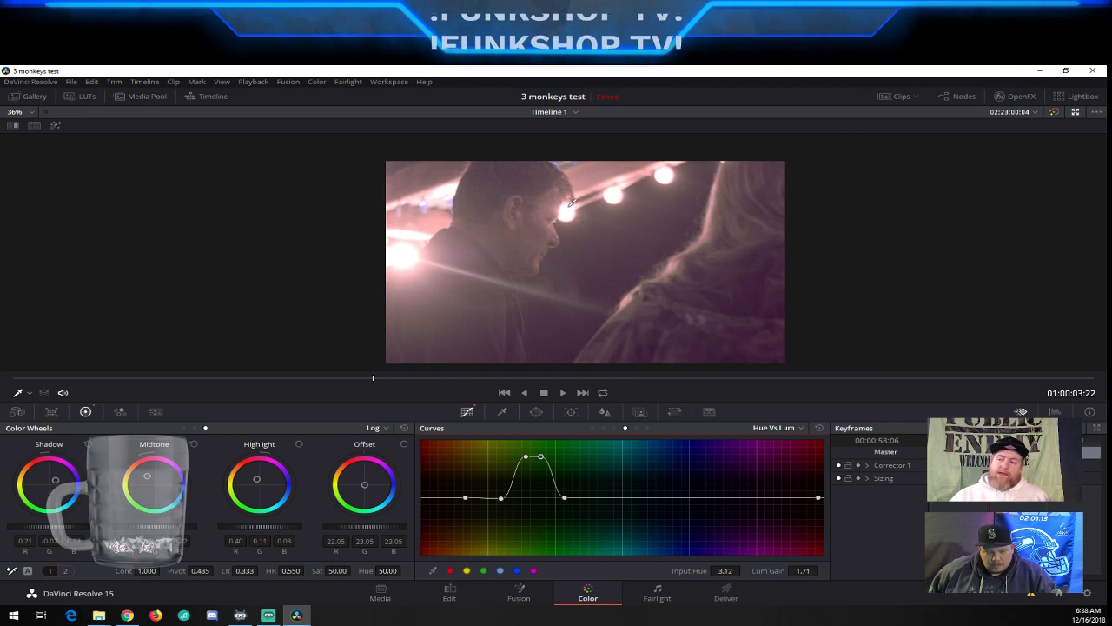
{"action": "left_click", "coordinate": [640, 235]}
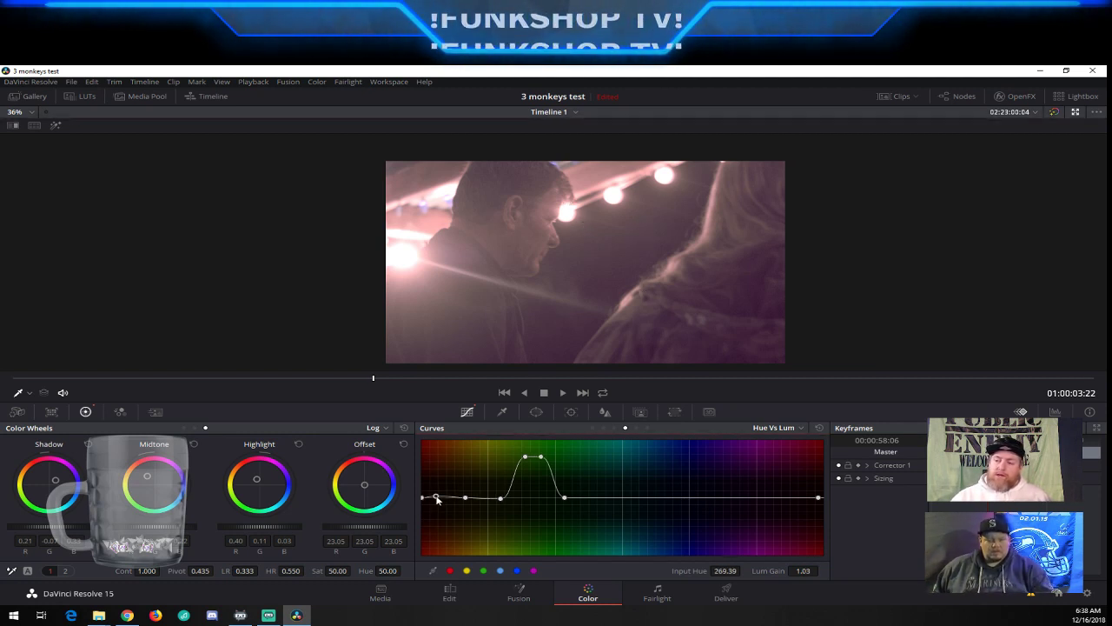
{"action": "mouse_move", "coordinate": [436, 496]}
{"action": "left_mouse_down"}
{"action": "mouse_move", "coordinate": [436, 515]}
{"action": "mouse_move", "coordinate": [436, 479]}
{"action": "left_mouse_up"}
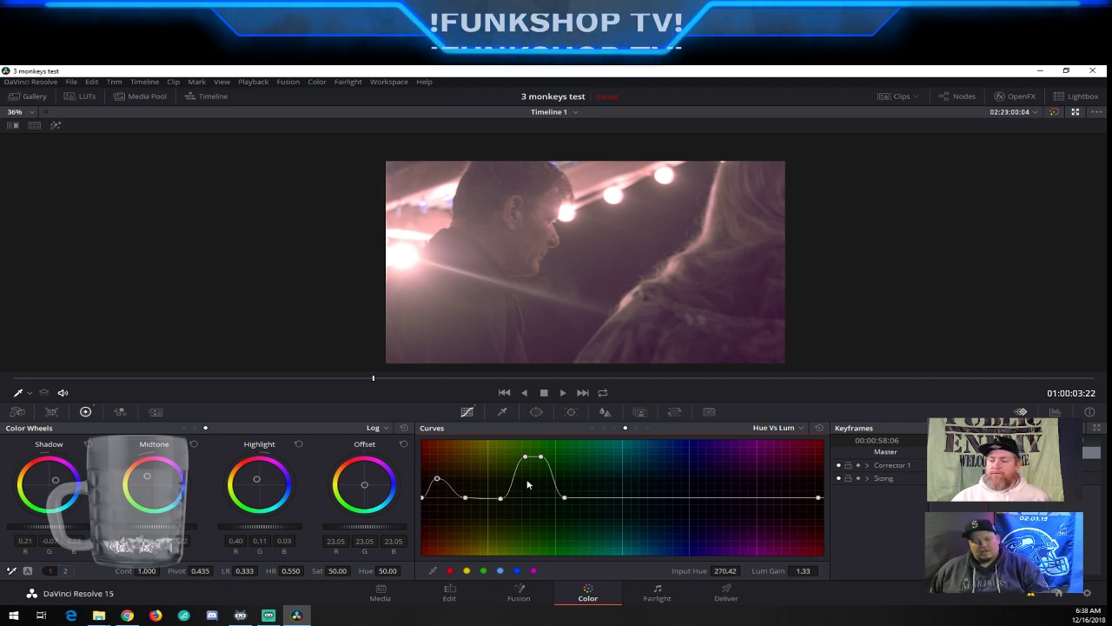
Undo all point edits on the Hue Vs Lum curve until it is flat
{"action": "key", "text": "ctrl+z"}
{"action": "key", "text": "ctrl+z"}
{"action": "key", "text": "ctrl+z"}
{"action": "key", "text": "ctrl+z"}
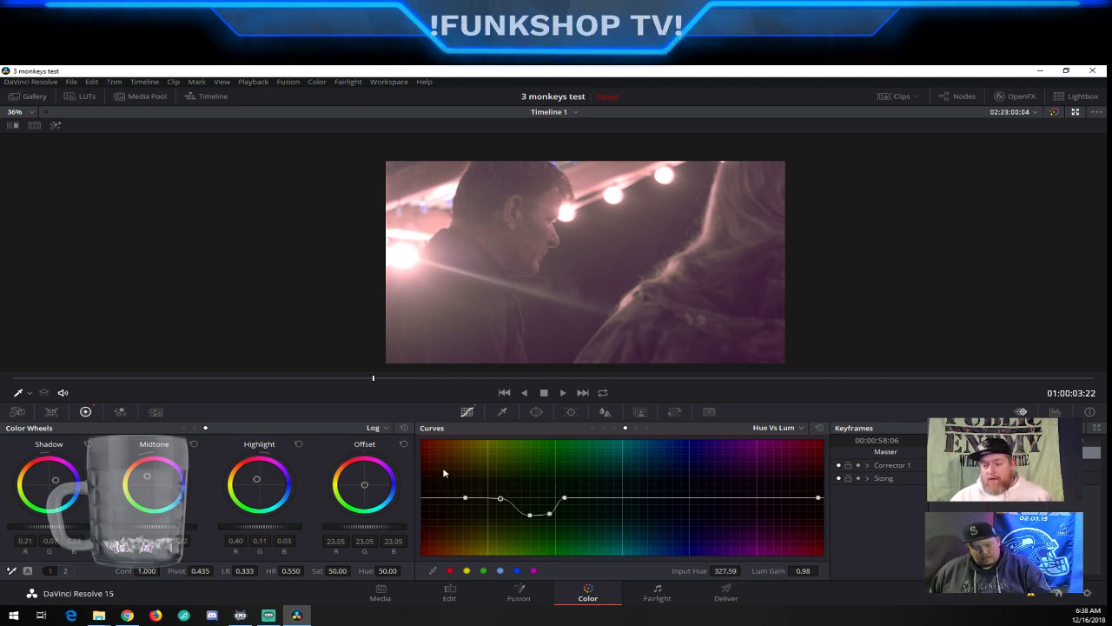
{"action": "key", "text": "ctrl+z"}
{"action": "key", "text": "ctrl+z"}
{"action": "key", "text": "ctrl+z"}
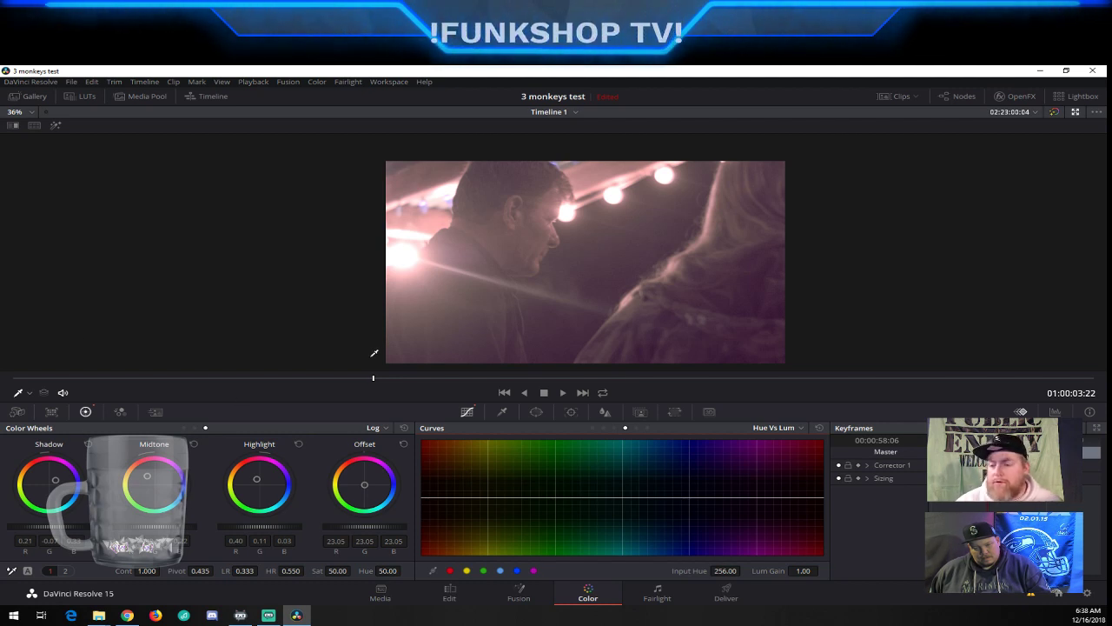
Toggle the image wipe in the viewer and return from the enlarged viewer to the full Color page layout
{"action": "left_click", "coordinate": [13, 126]}
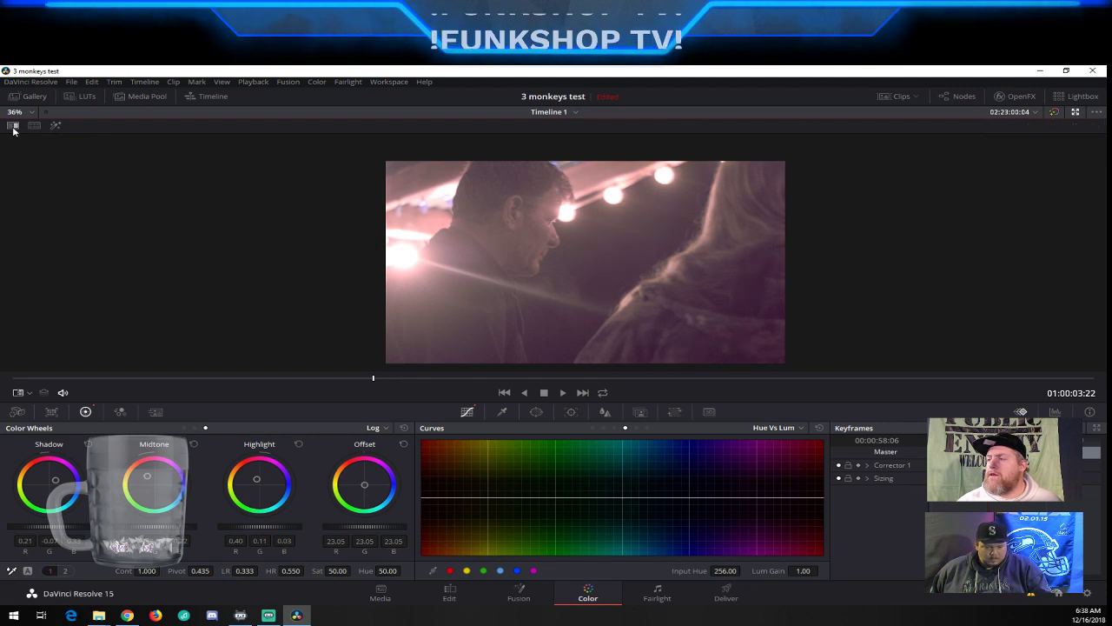
{"action": "left_click", "coordinate": [1076, 113]}
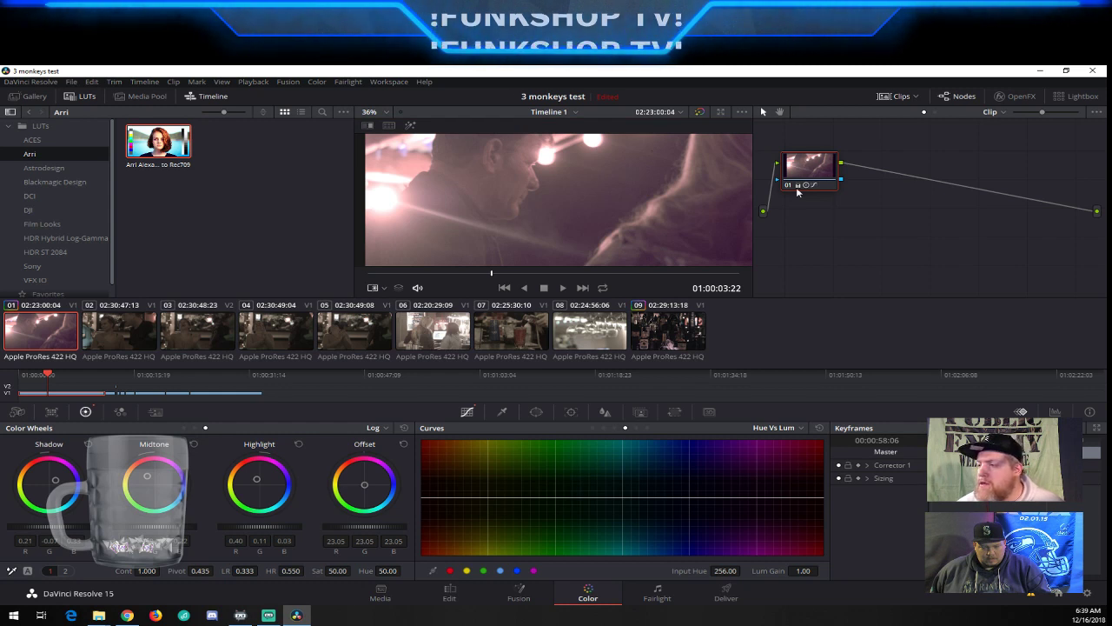
{"action": "right_click", "coordinate": [794, 187]}
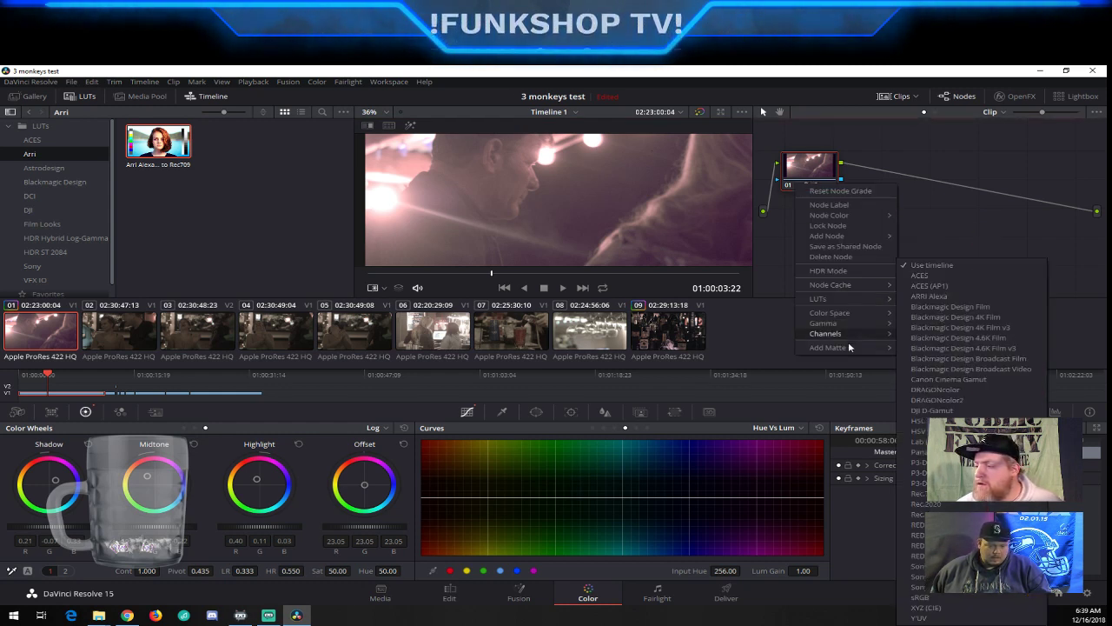
{"action": "mouse_move", "coordinate": [822, 322]}
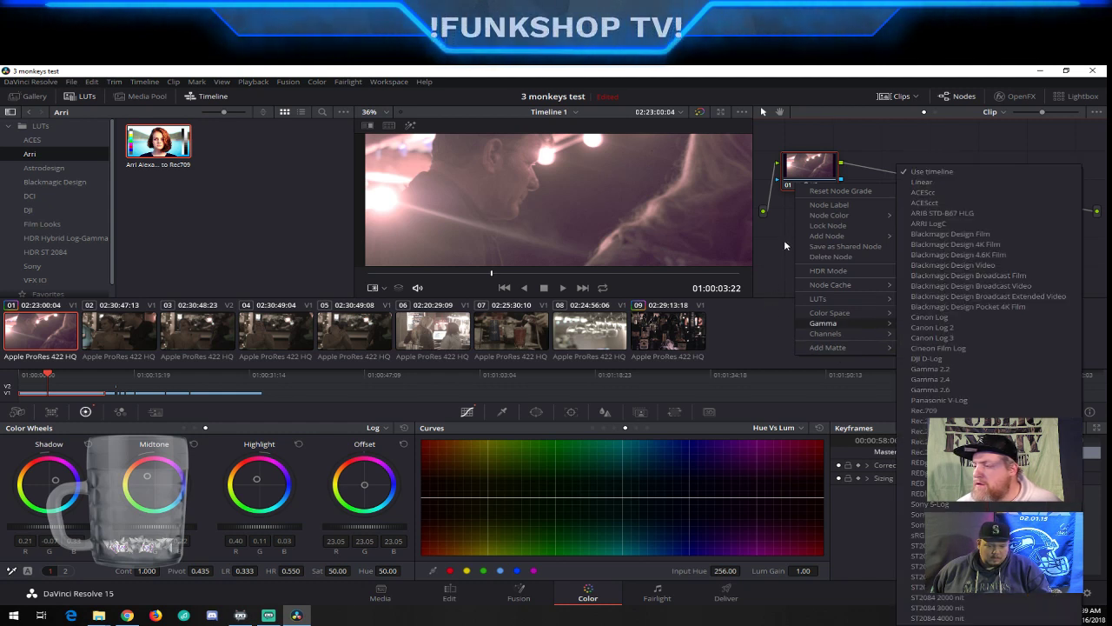
{"action": "left_click", "coordinate": [784, 242]}
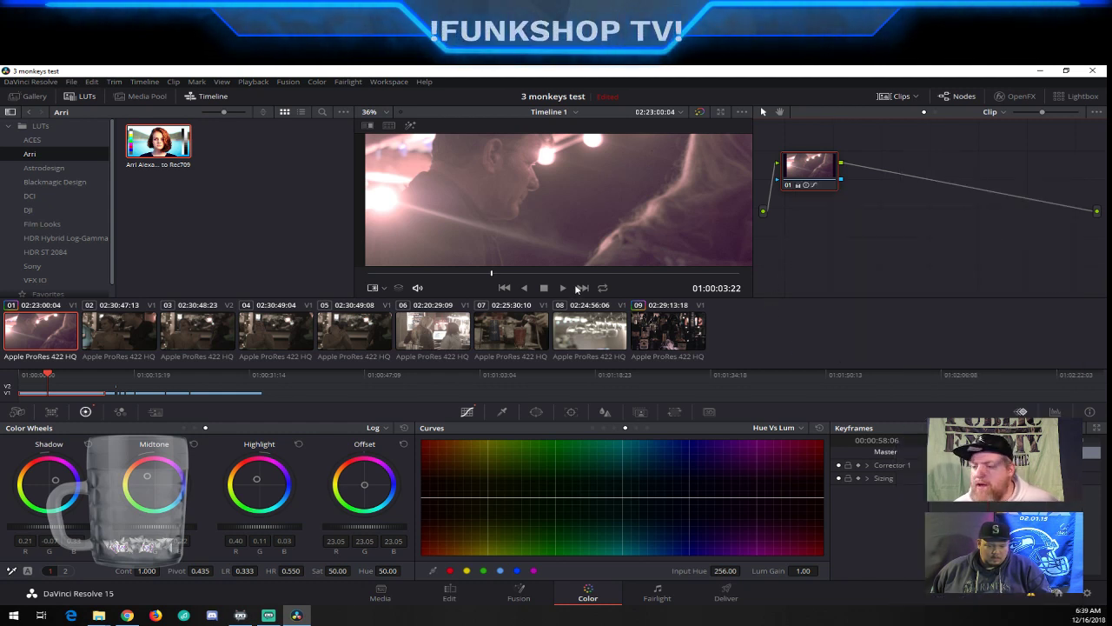
Set the viewer's on-screen control to Image Wipe
{"action": "left_click", "coordinate": [376, 288]}
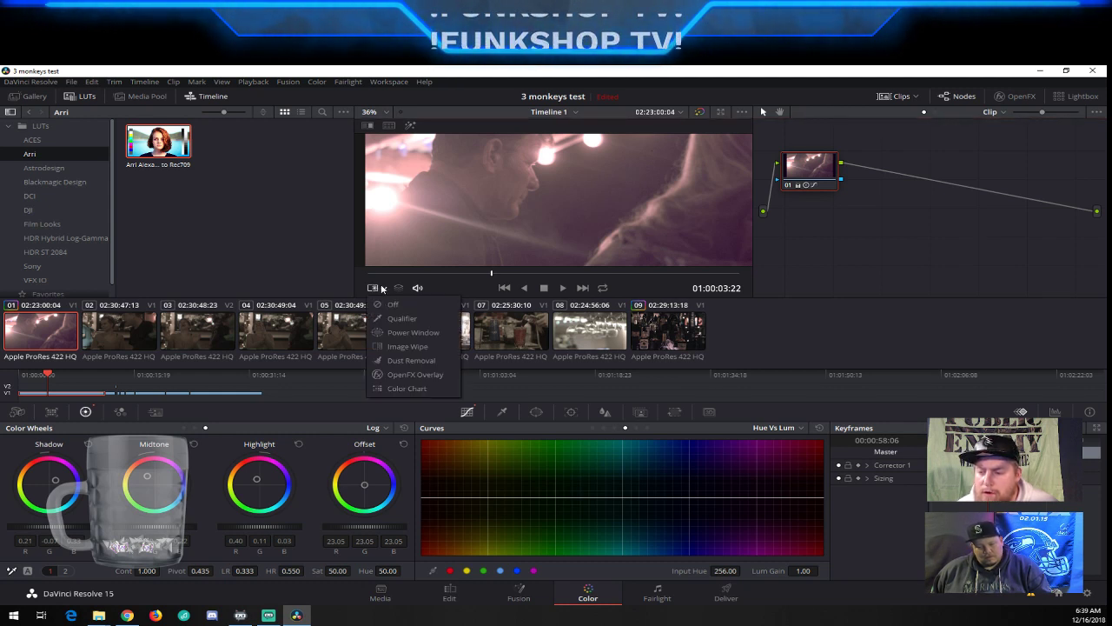
{"action": "left_click", "coordinate": [426, 348]}
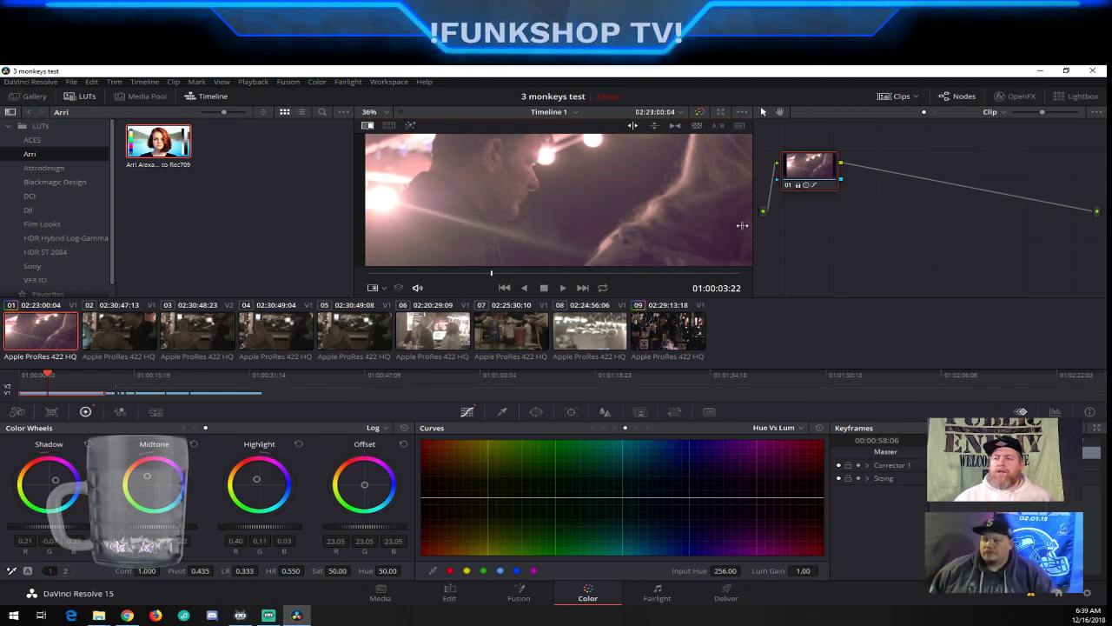
Try Dust Removal on two spots of the clip's frame and switch the viewer's on-screen control off
{"action": "left_click", "coordinate": [375, 287]}
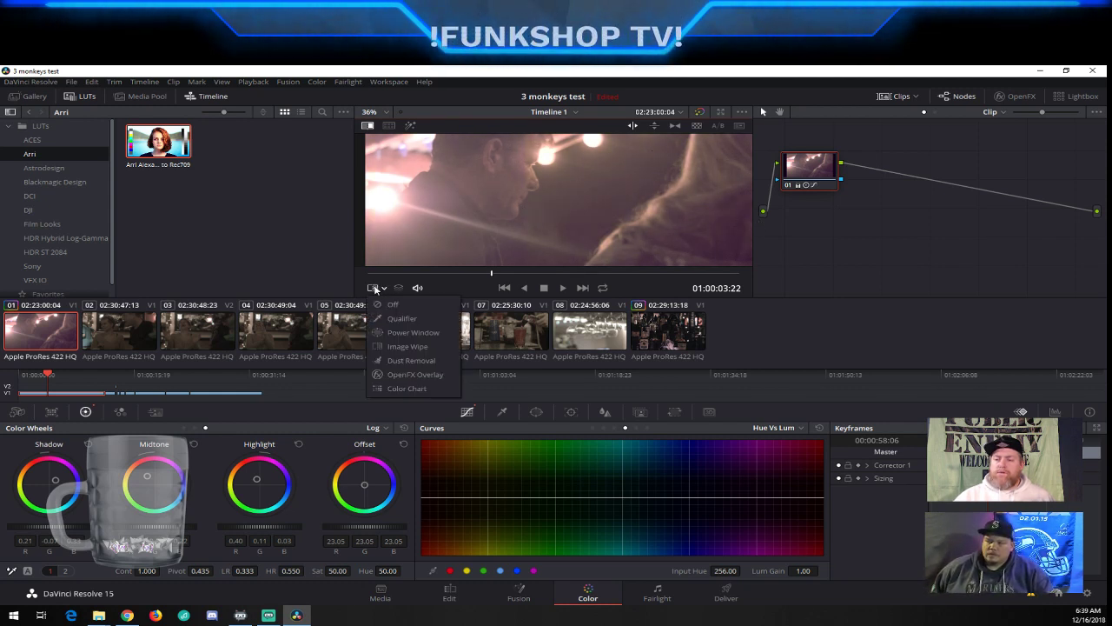
{"action": "left_click", "coordinate": [428, 362]}
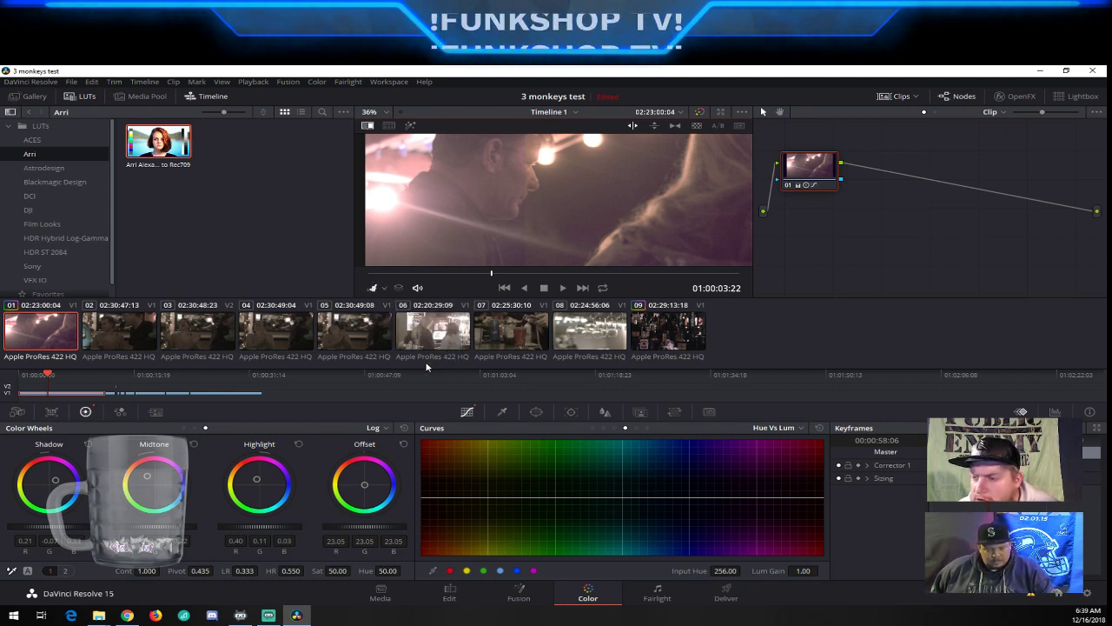
{"action": "left_click", "coordinate": [528, 233]}
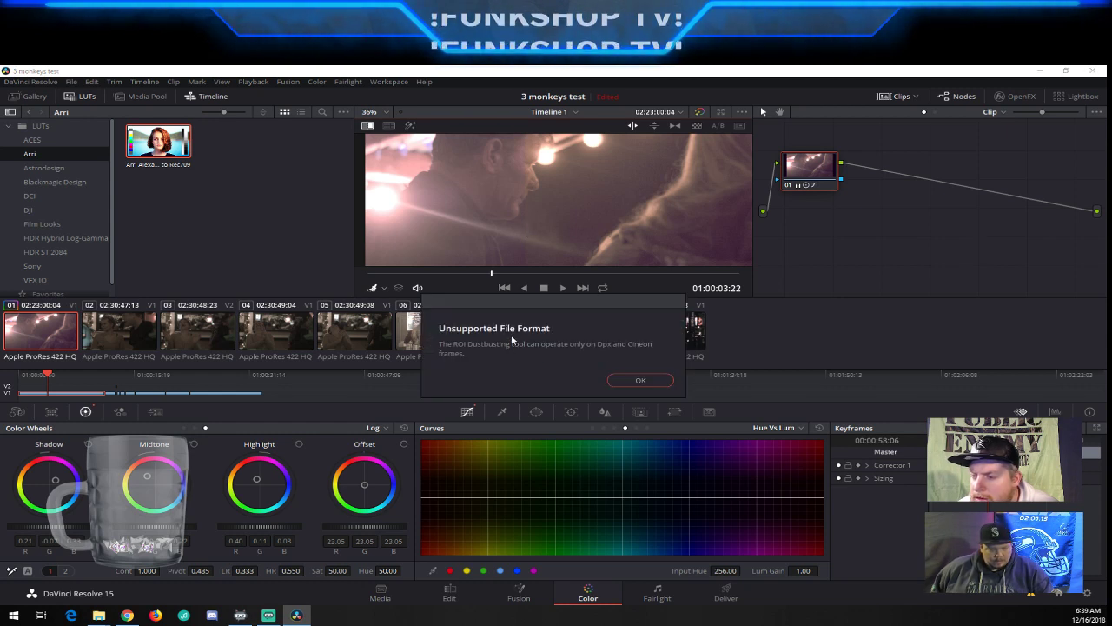
{"action": "left_click", "coordinate": [641, 381]}
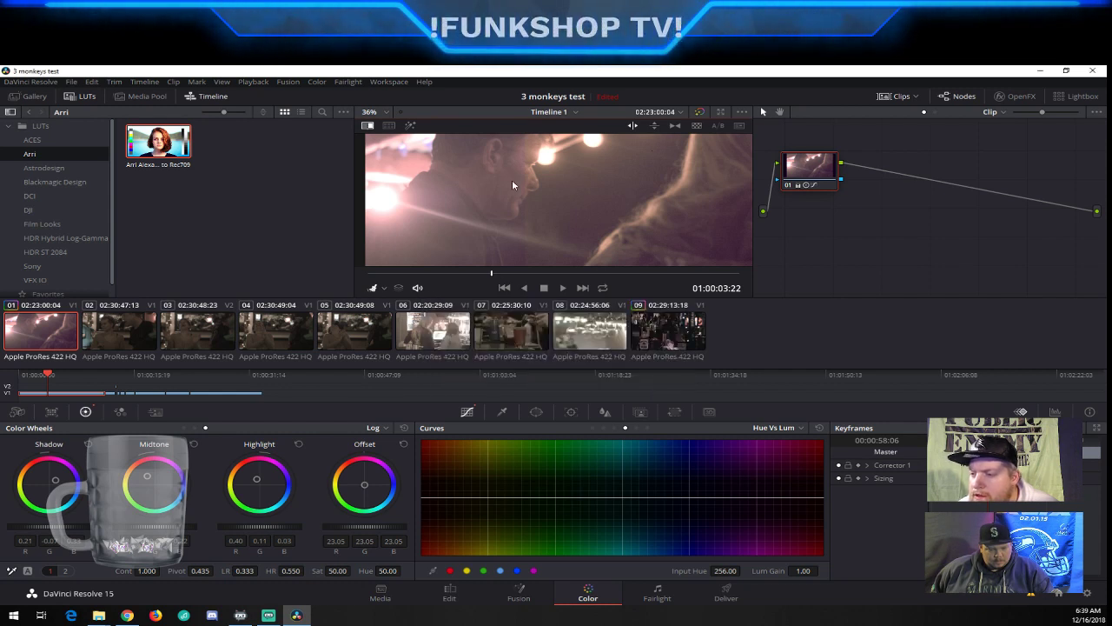
{"action": "left_click", "coordinate": [517, 250]}
{"action": "left_click", "coordinate": [641, 381]}
{"action": "left_click", "coordinate": [379, 288]}
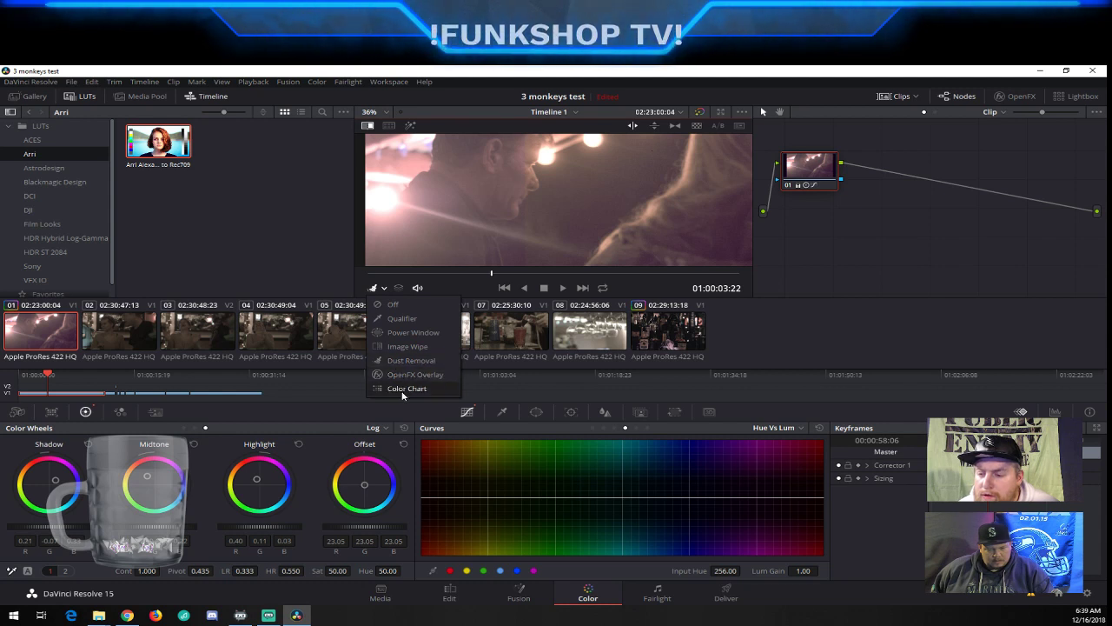
{"action": "left_click", "coordinate": [403, 309]}
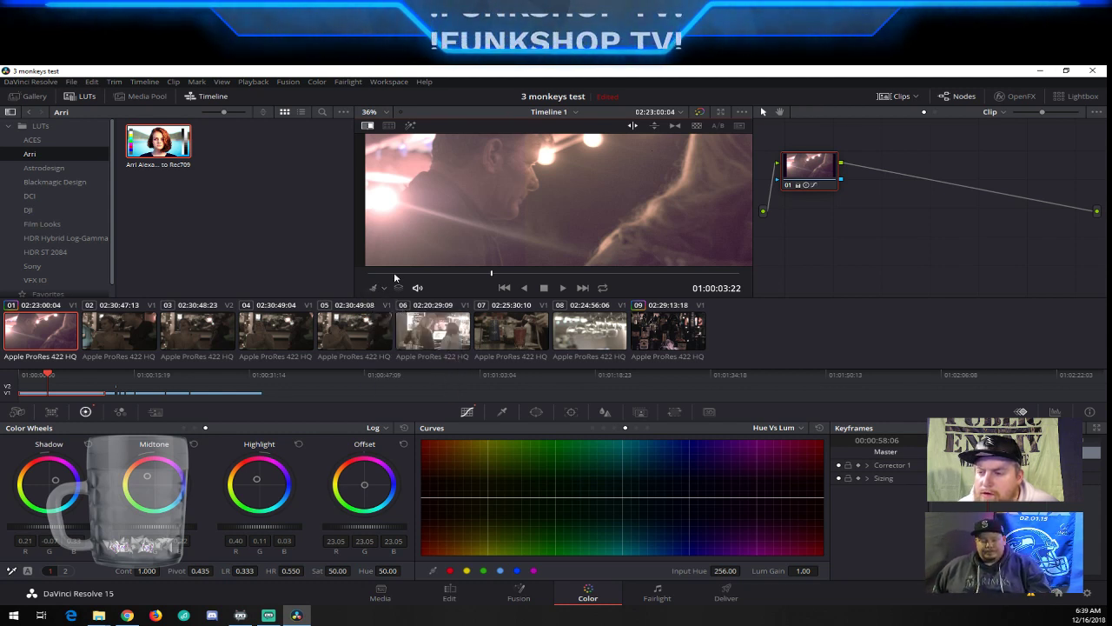
Set the viewer's on-screen control back to Image Wipe and turn it off again
{"action": "left_click", "coordinate": [385, 287]}
{"action": "left_click", "coordinate": [396, 350]}
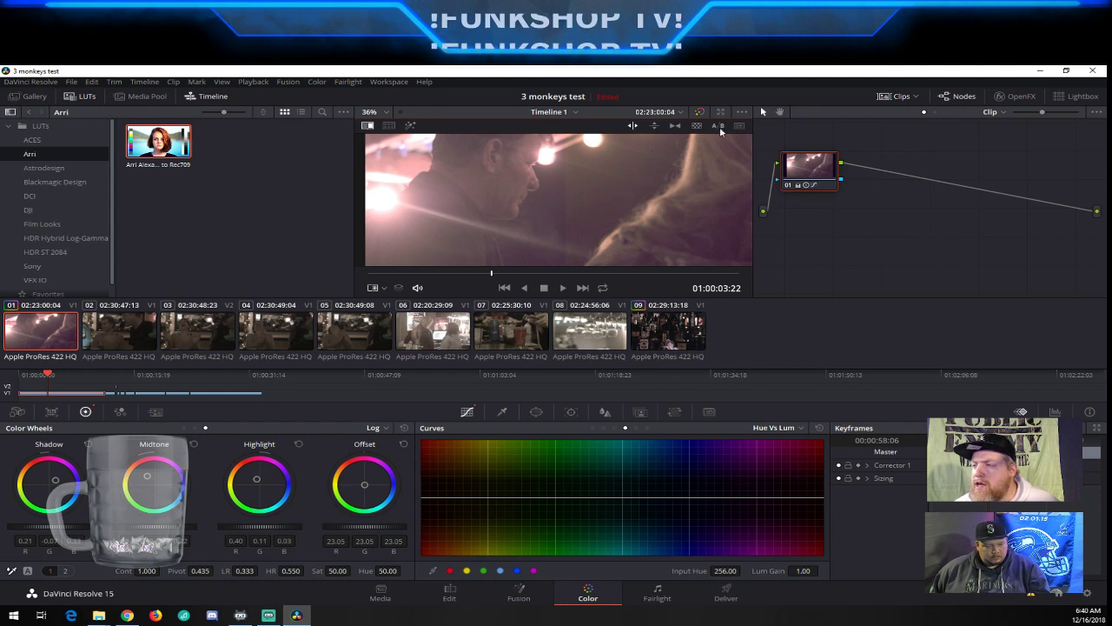
{"action": "left_click", "coordinate": [384, 292]}
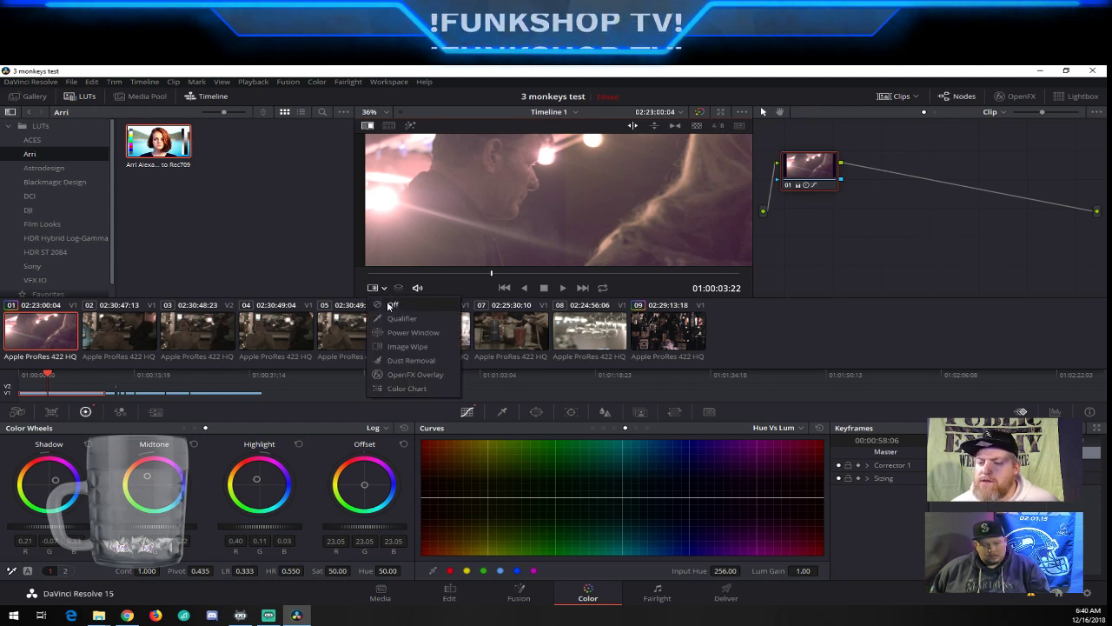
{"action": "left_click", "coordinate": [389, 304]}
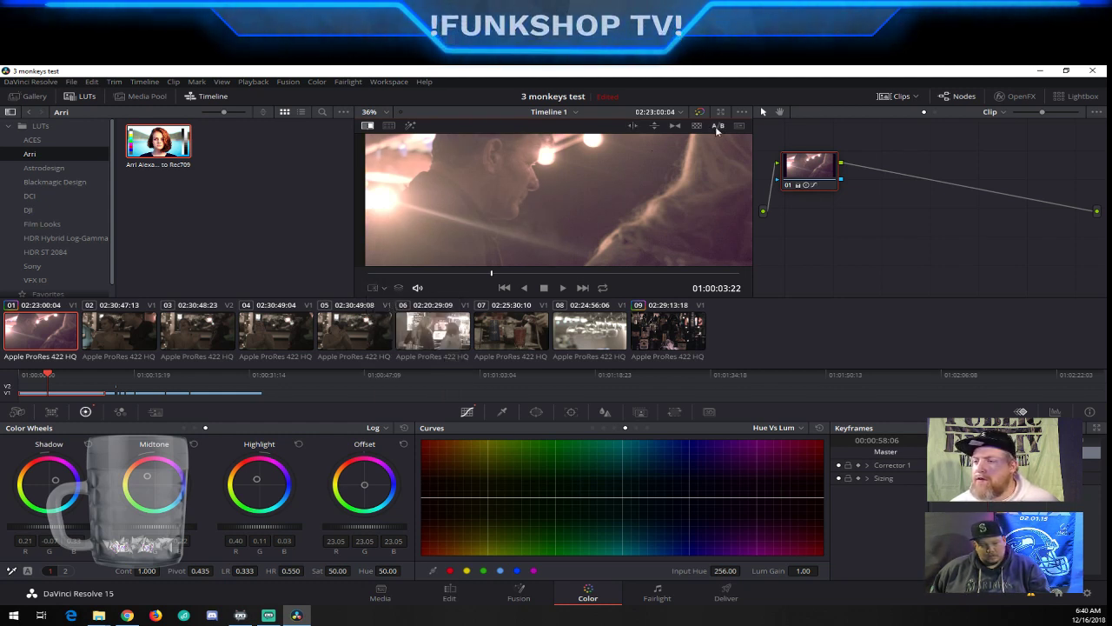
Switch the viewer's on-screen control on again for the image wipe and turn it back off
{"action": "left_click", "coordinate": [383, 287]}
{"action": "left_click", "coordinate": [408, 348]}
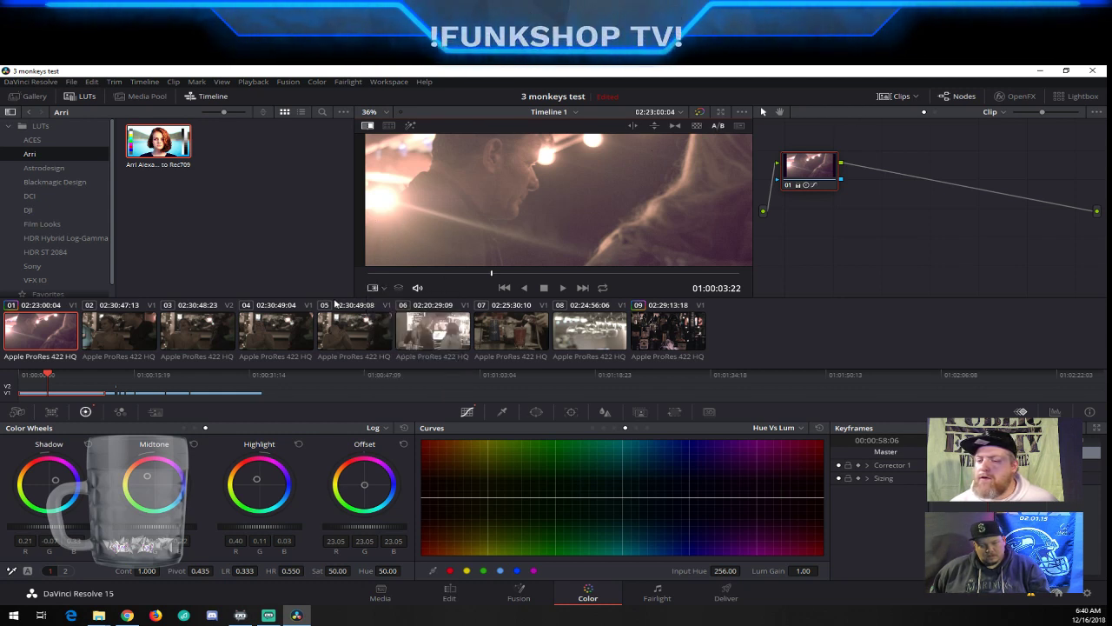
{"action": "left_click", "coordinate": [382, 289]}
{"action": "left_click", "coordinate": [412, 347]}
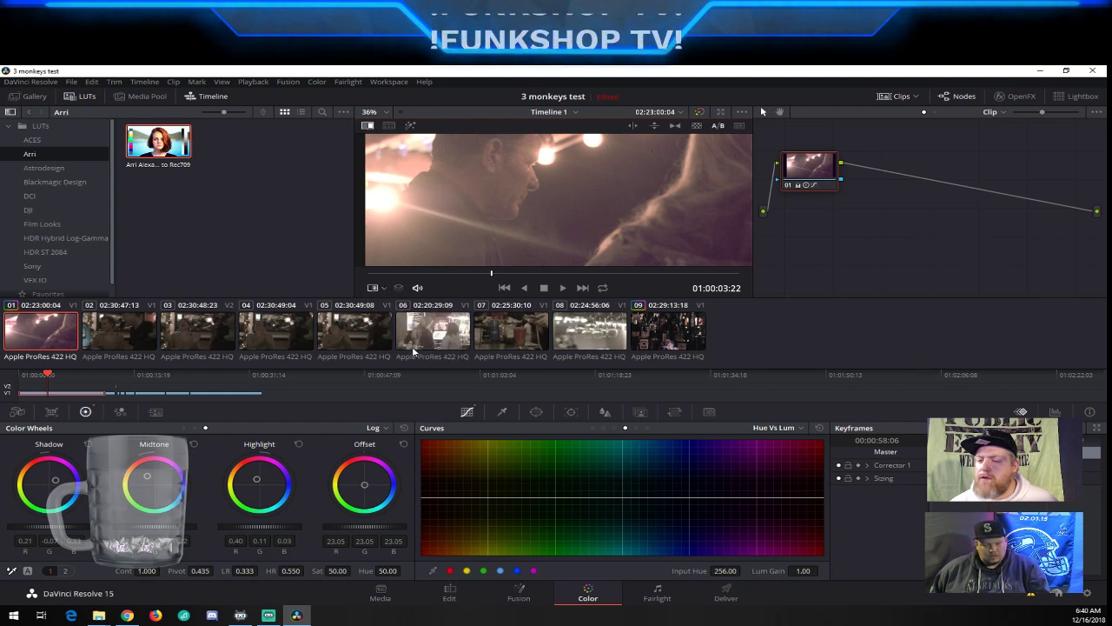
{"action": "left_click", "coordinate": [374, 289]}
{"action": "left_click", "coordinate": [395, 303]}
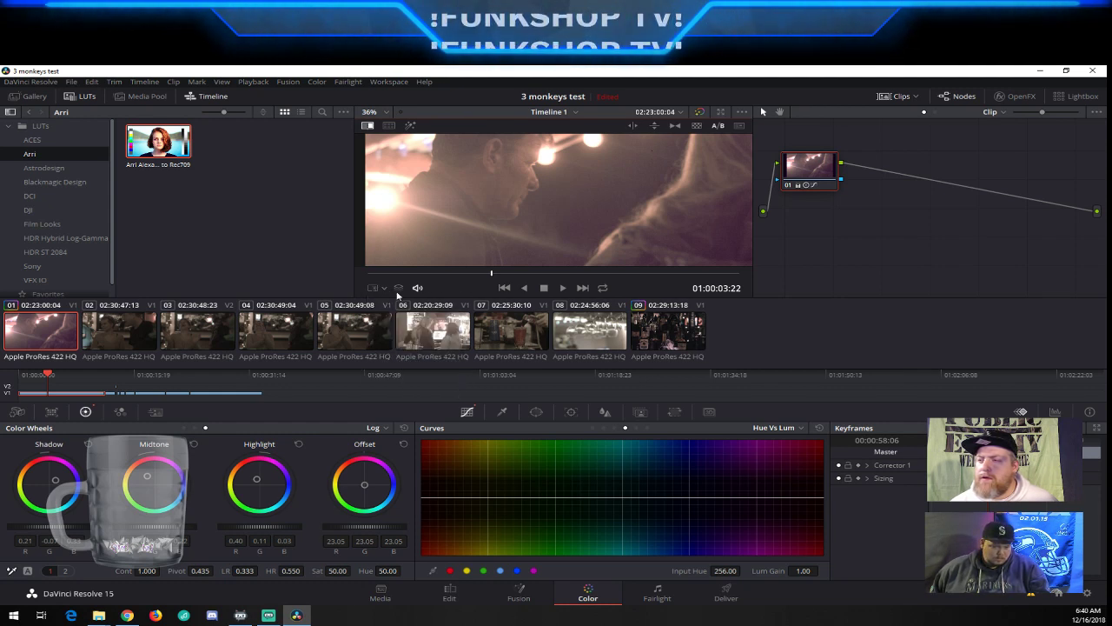
Try the Alpha, Box and Difference wipe styles on the viewer's image wipe
{"action": "left_click", "coordinate": [698, 128]}
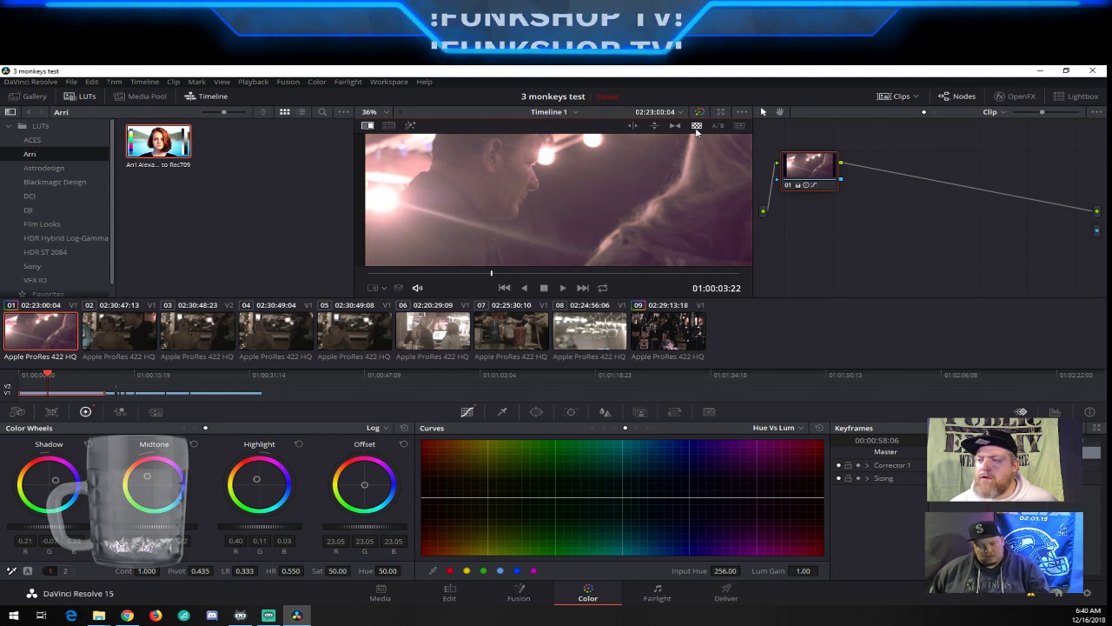
{"action": "left_click", "coordinate": [739, 128]}
{"action": "left_click", "coordinate": [699, 127]}
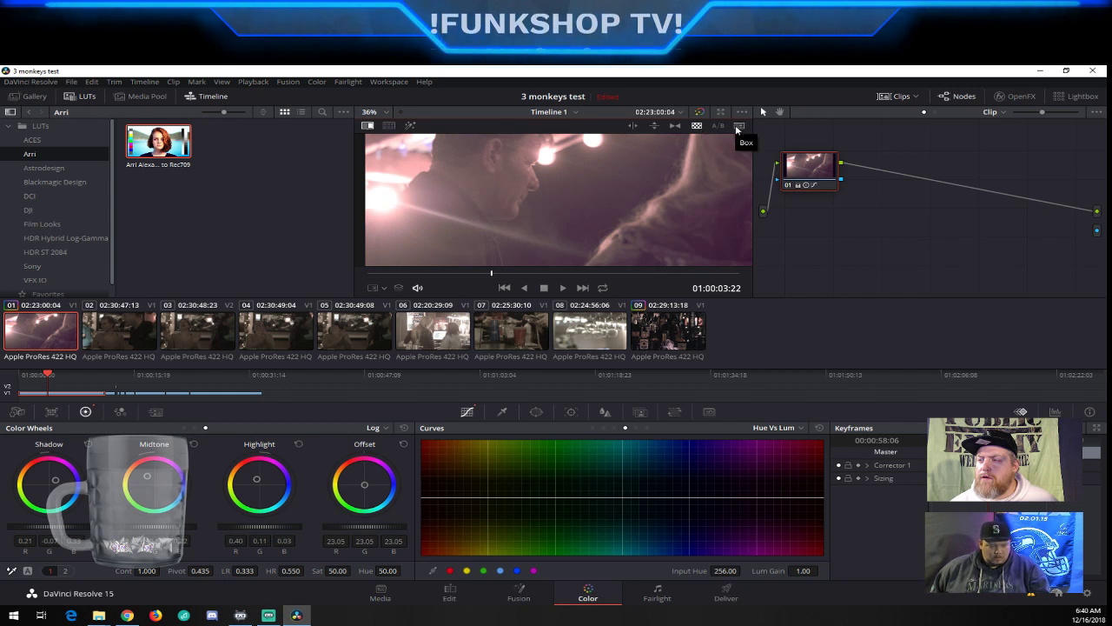
{"action": "left_click", "coordinate": [717, 131]}
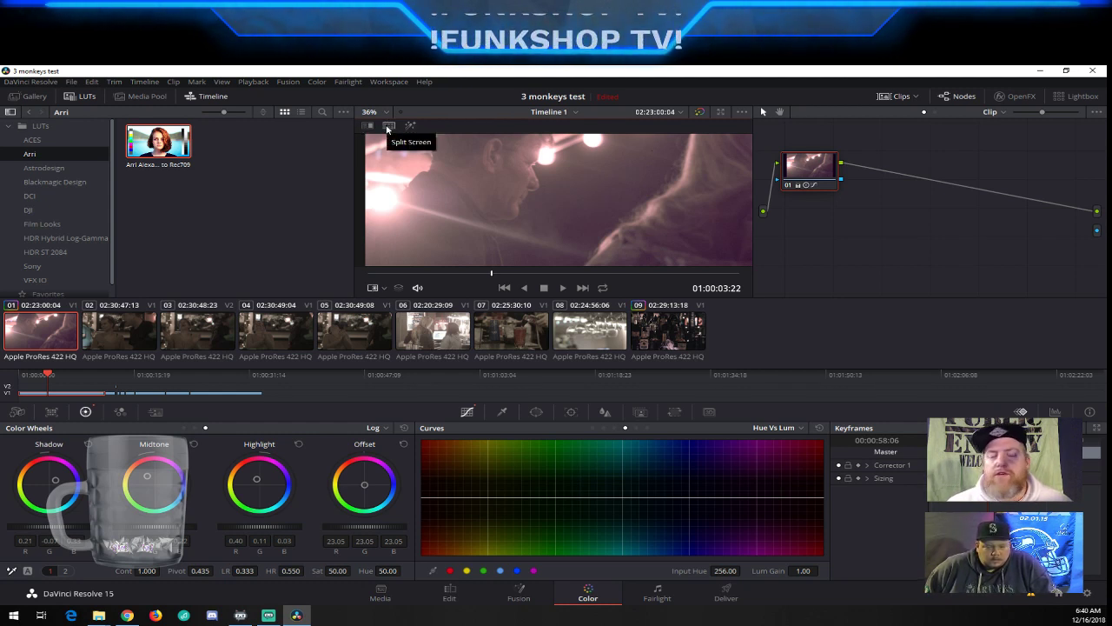
Toggle the viewer between Split Screen and Image Wipe, and set the wipe style to Vertical
{"action": "left_click", "coordinate": [389, 126]}
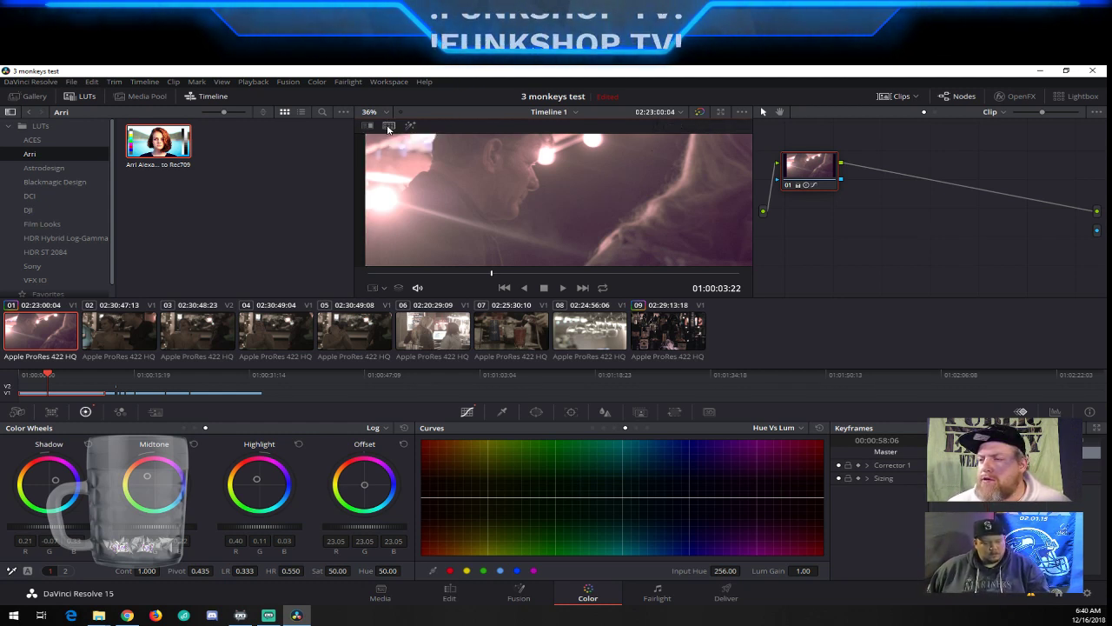
{"action": "left_click", "coordinate": [367, 126]}
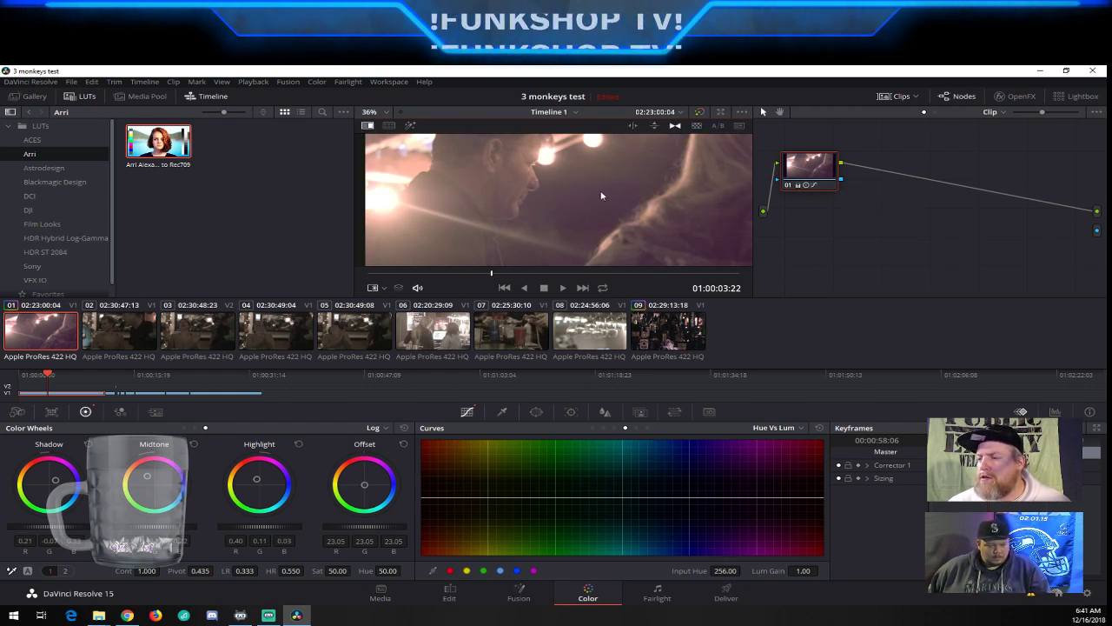
{"action": "left_click", "coordinate": [633, 126]}
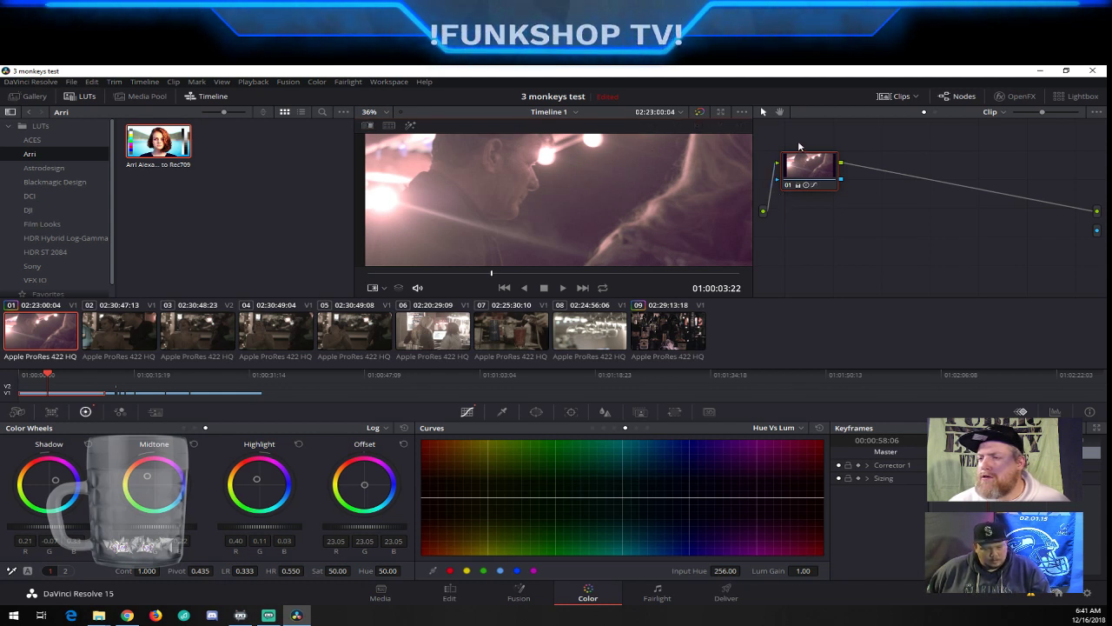
{"action": "left_click", "coordinate": [366, 126]}
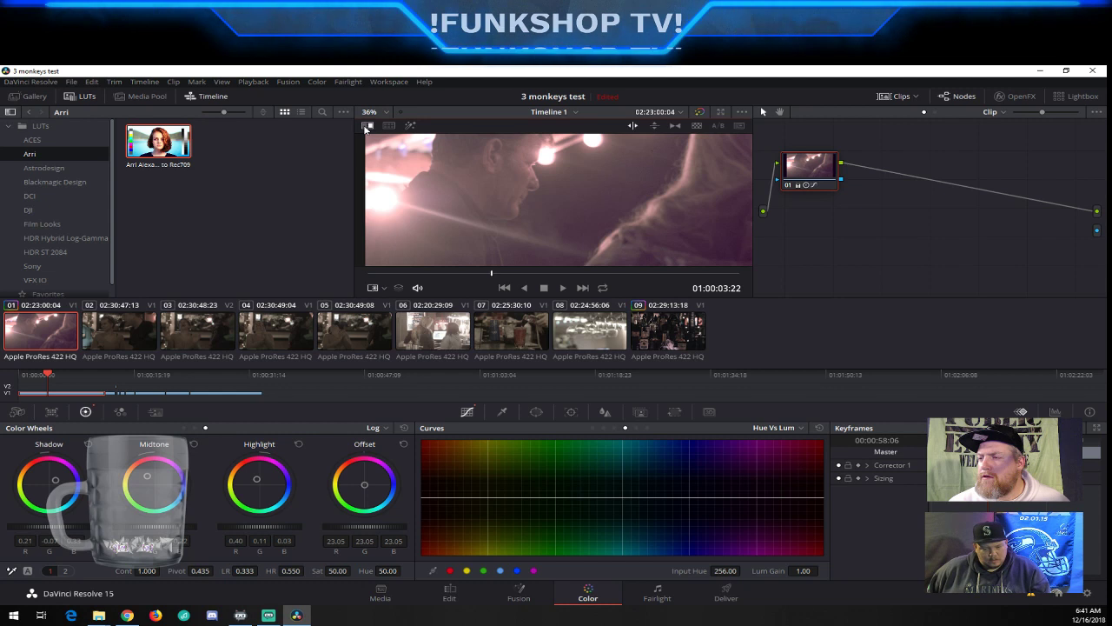
Compare the Difference and Alpha wipe styles and leave the image wipe on Alpha
{"action": "left_click", "coordinate": [718, 127]}
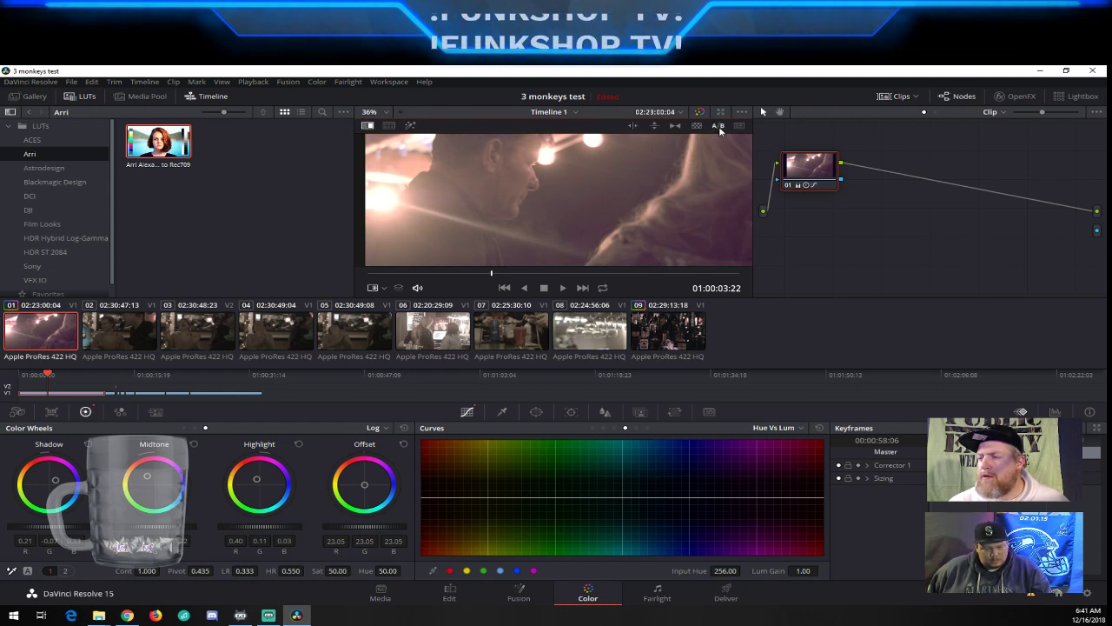
{"action": "left_click", "coordinate": [697, 127]}
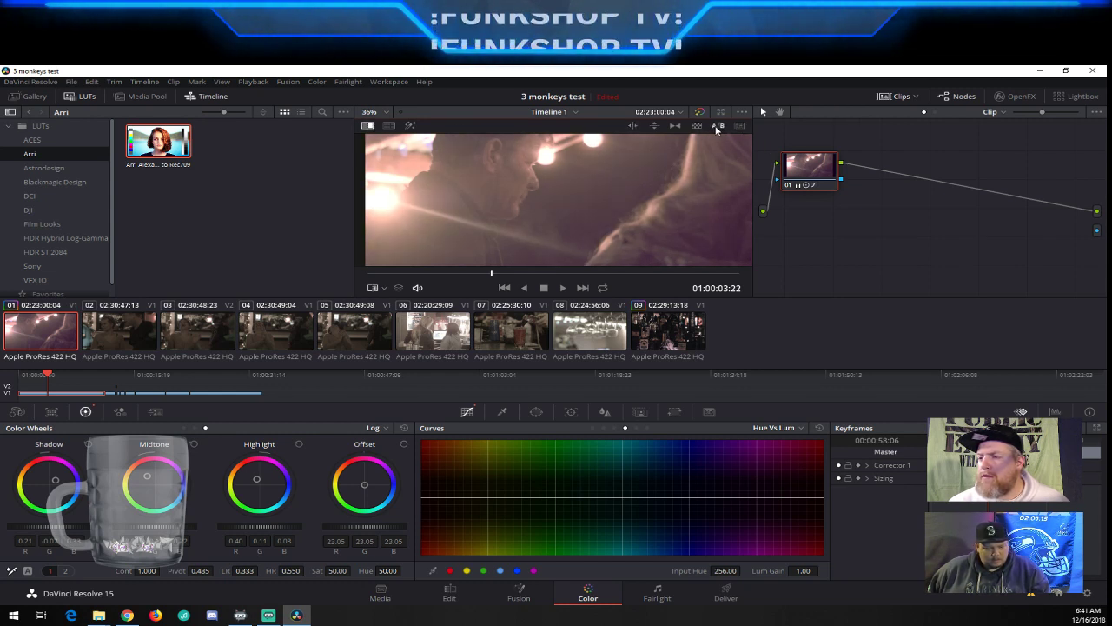
{"action": "left_click", "coordinate": [698, 127]}
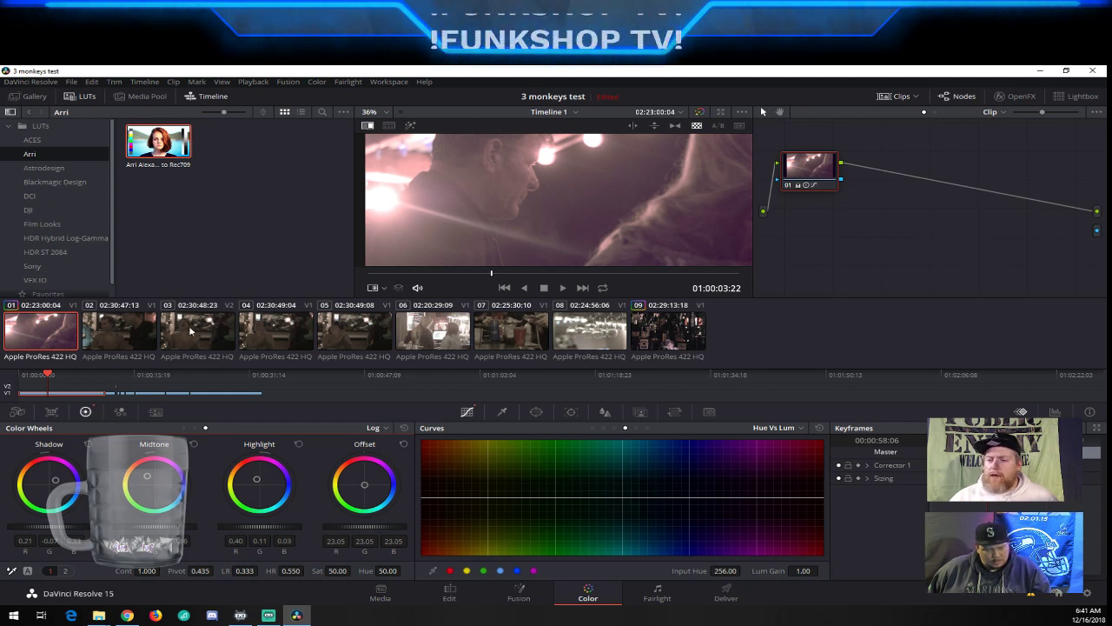
View clips 02 and 01, and set the node of clip 09 to No LUT
{"action": "left_click", "coordinate": [87, 337]}
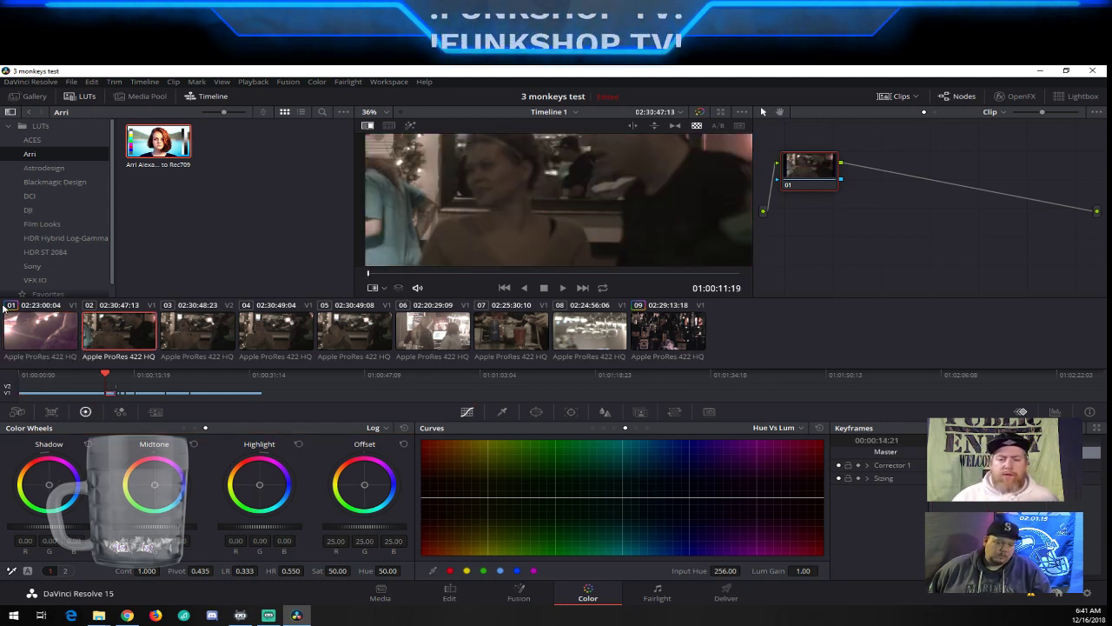
{"action": "left_click", "coordinate": [10, 315]}
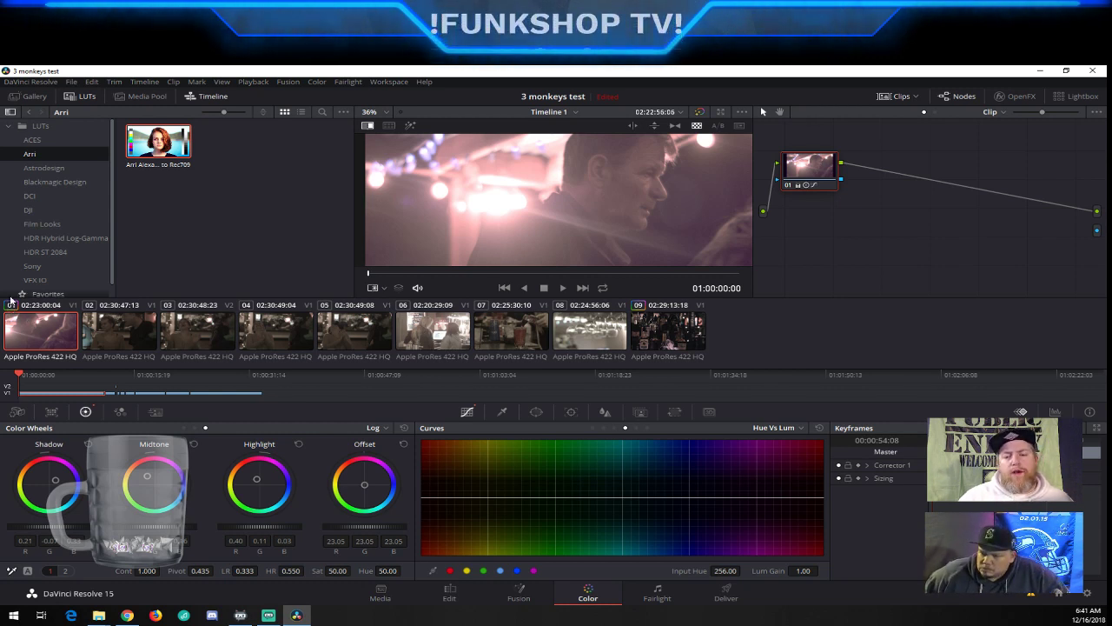
{"action": "left_click", "coordinate": [643, 329]}
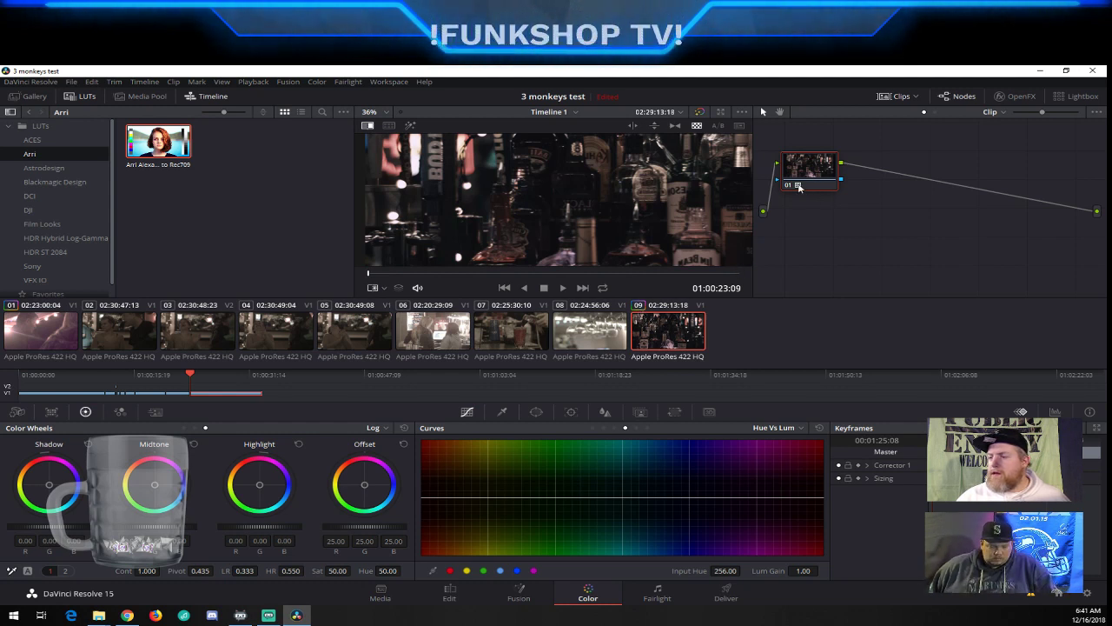
{"action": "right_click", "coordinate": [799, 186]}
{"action": "mouse_move", "coordinate": [854, 302]}
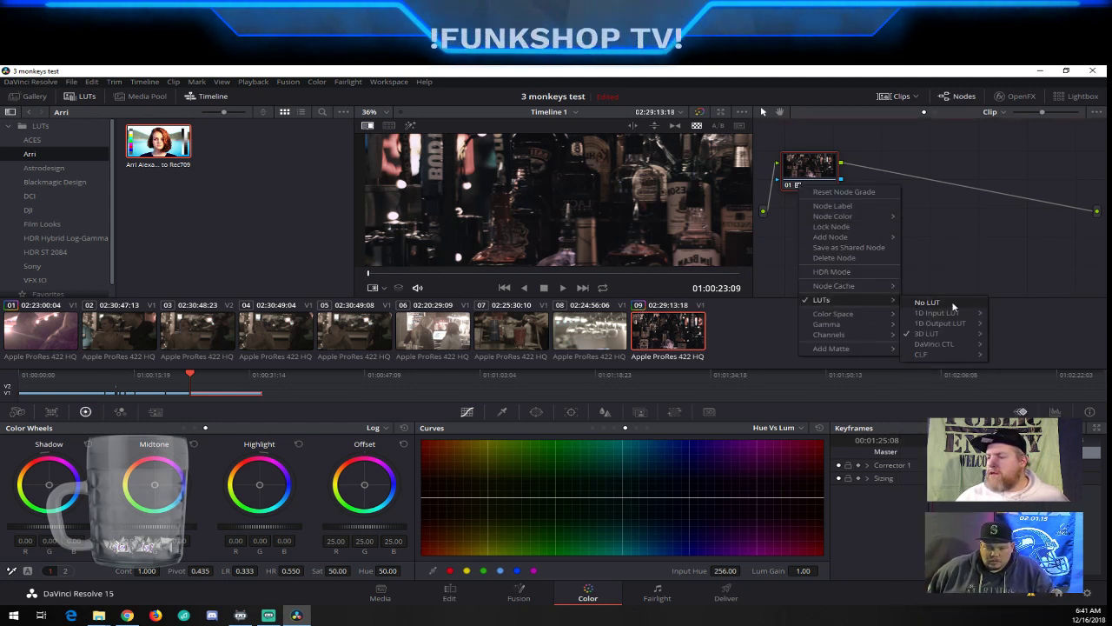
{"action": "left_click", "coordinate": [956, 308]}
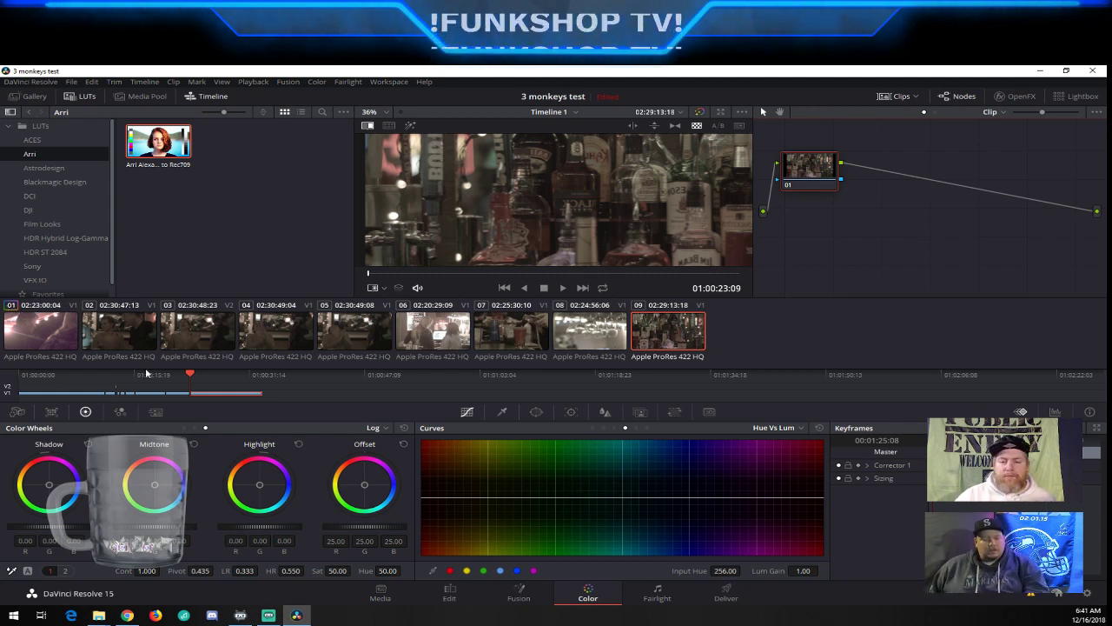
Switch between clips 02 and 01, leaving clip 02 selected
{"action": "left_click", "coordinate": [83, 315]}
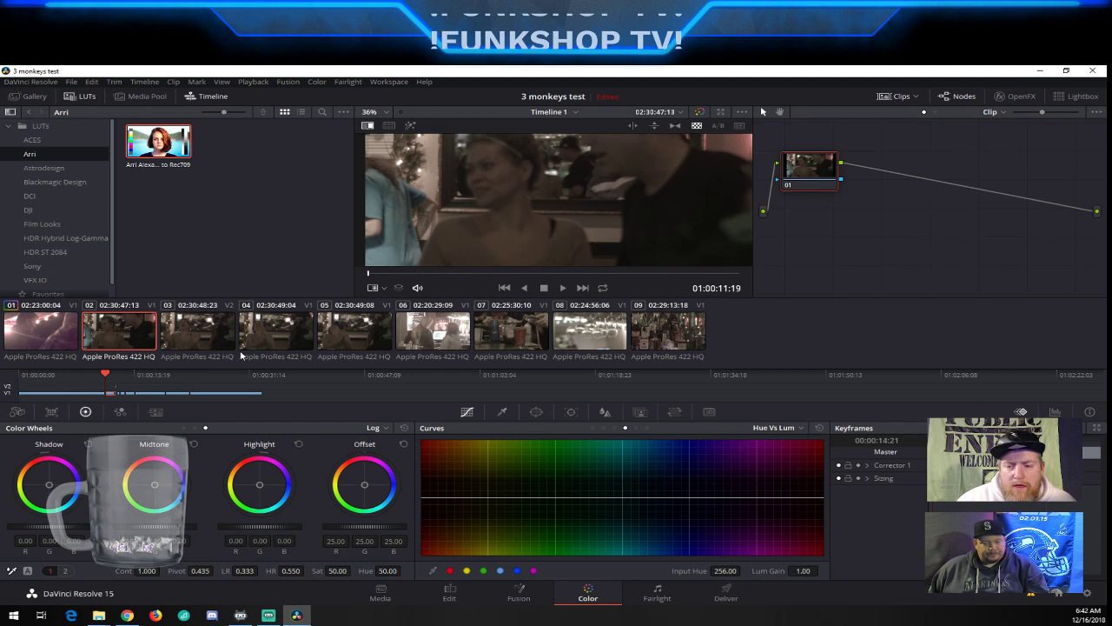
{"action": "left_click", "coordinate": [58, 328]}
{"action": "left_click", "coordinate": [120, 334]}
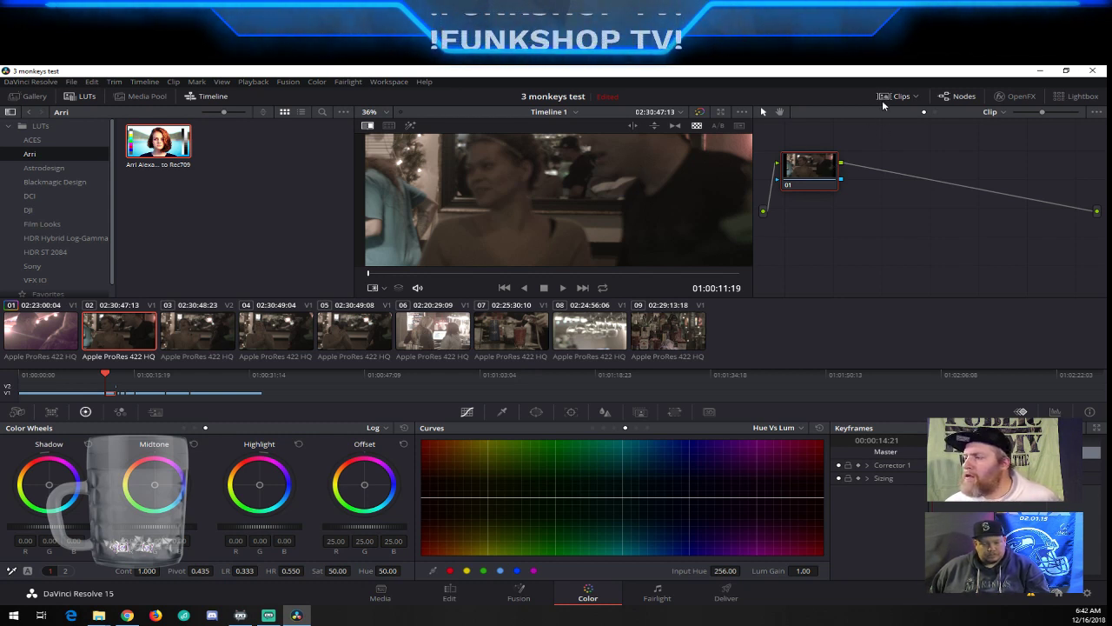
Hide and show the clip thumbnail strip twice
{"action": "left_click", "coordinate": [913, 97]}
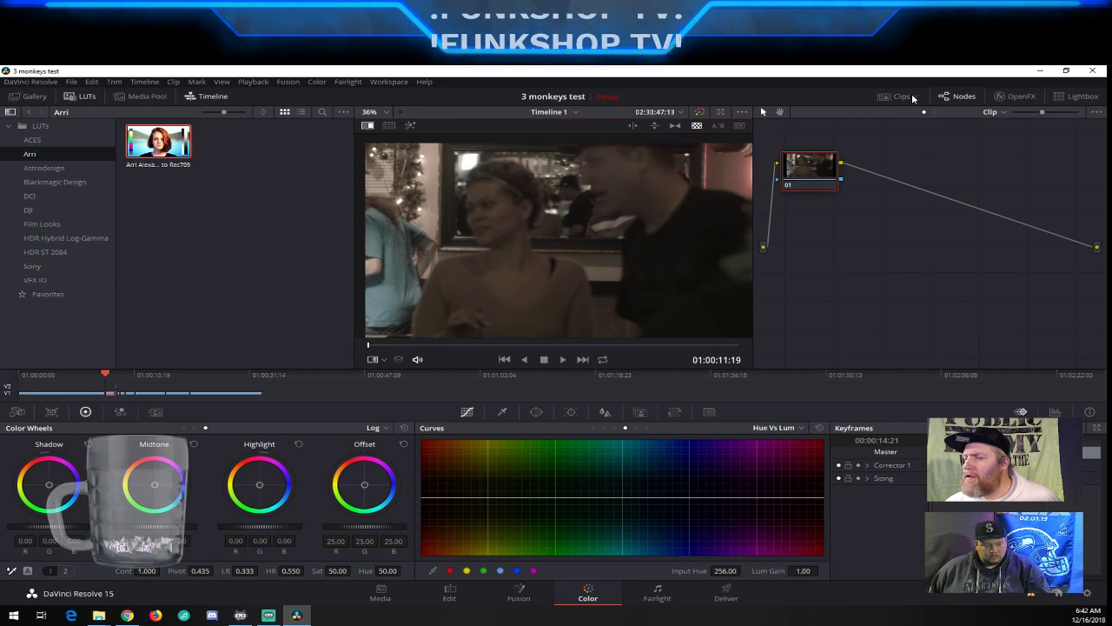
{"action": "left_click", "coordinate": [913, 98]}
{"action": "left_click", "coordinate": [912, 97]}
{"action": "left_click", "coordinate": [912, 97]}
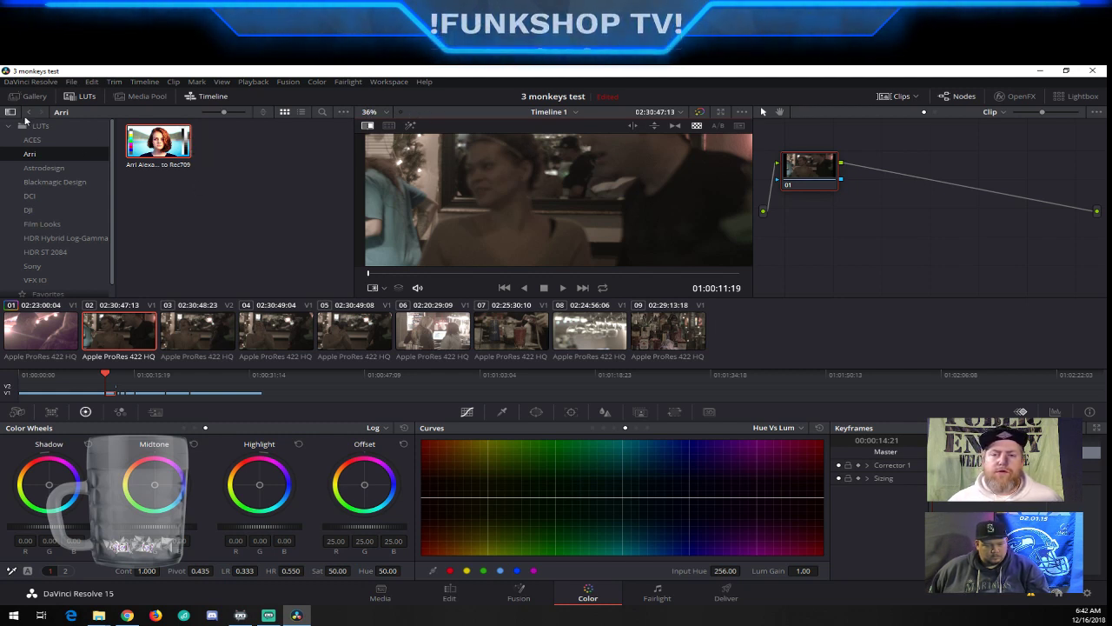
Examine the Split Screen options among the view settings, leaving them unchanged
{"action": "left_click", "coordinate": [222, 81]}
{"action": "mouse_move", "coordinate": [236, 95]}
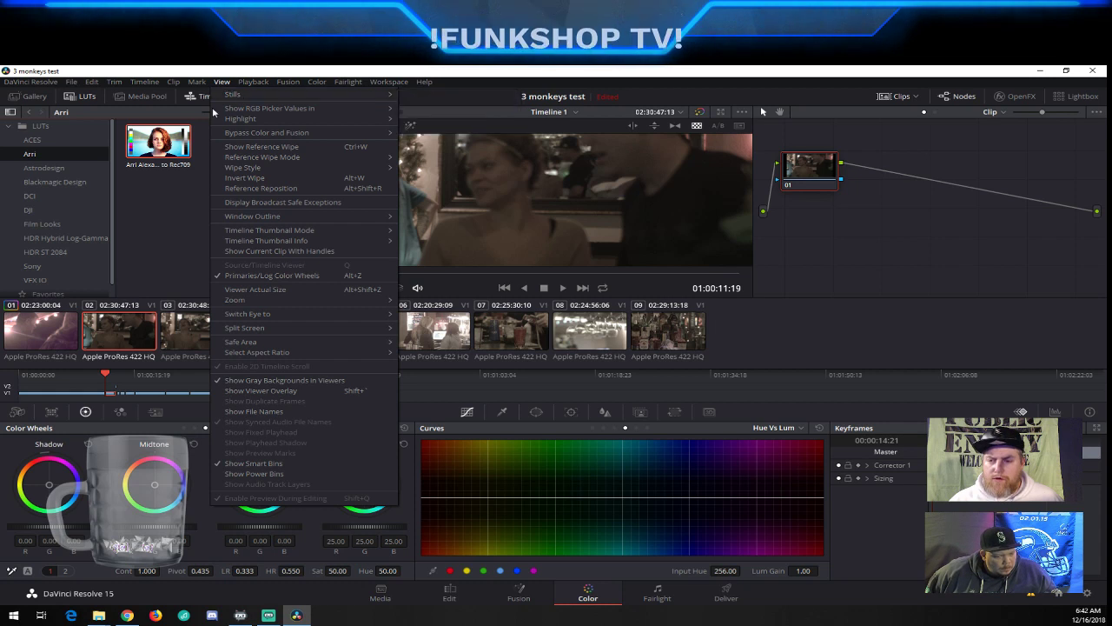
{"action": "mouse_move", "coordinate": [383, 330]}
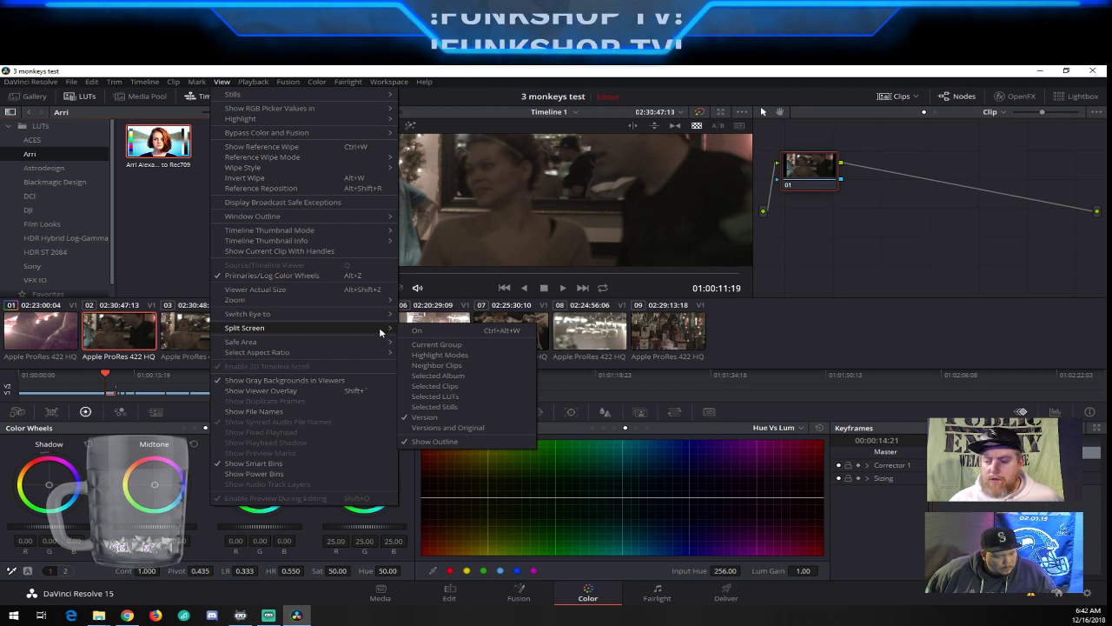
{"action": "left_click", "coordinate": [190, 252]}
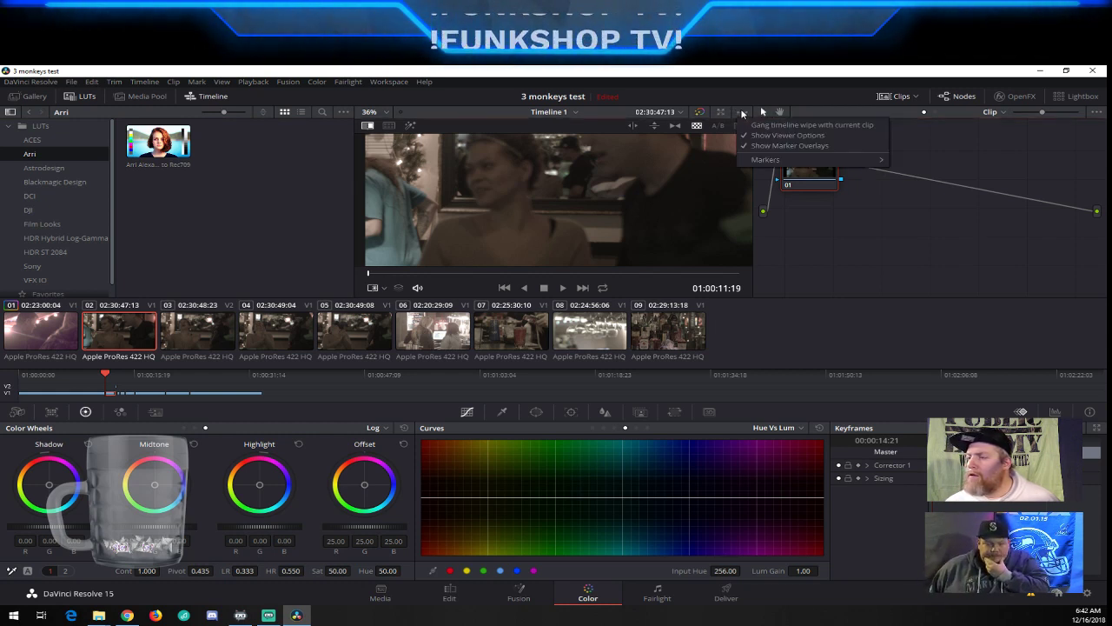
Enlarge the viewer and switch it from the image wipe to the Version split screen
{"action": "left_click", "coordinate": [723, 112]}
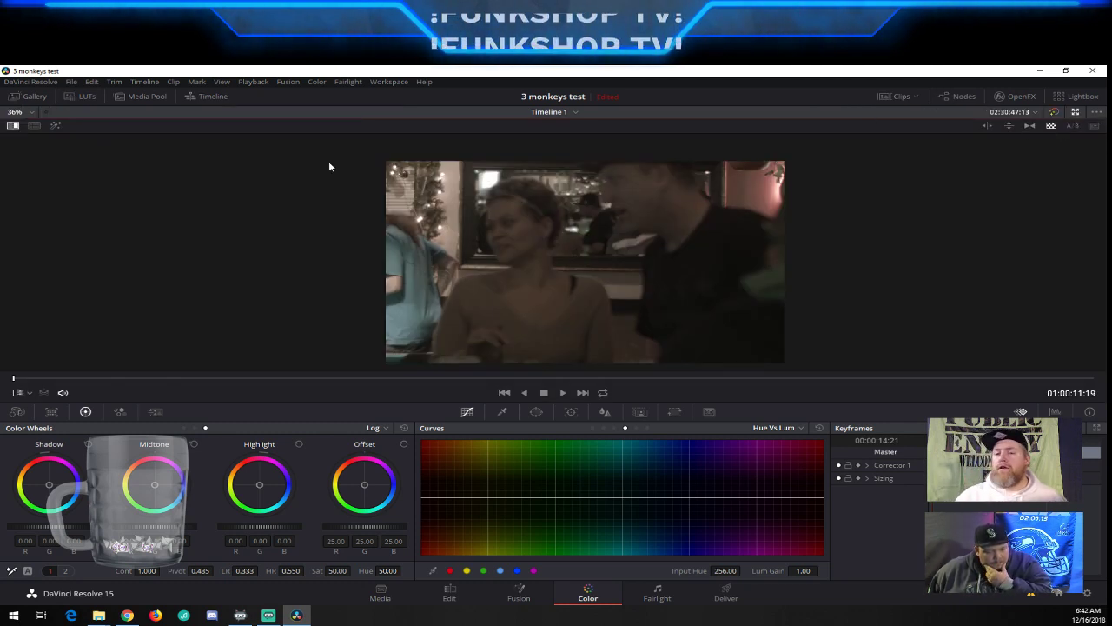
{"action": "left_click", "coordinate": [36, 126]}
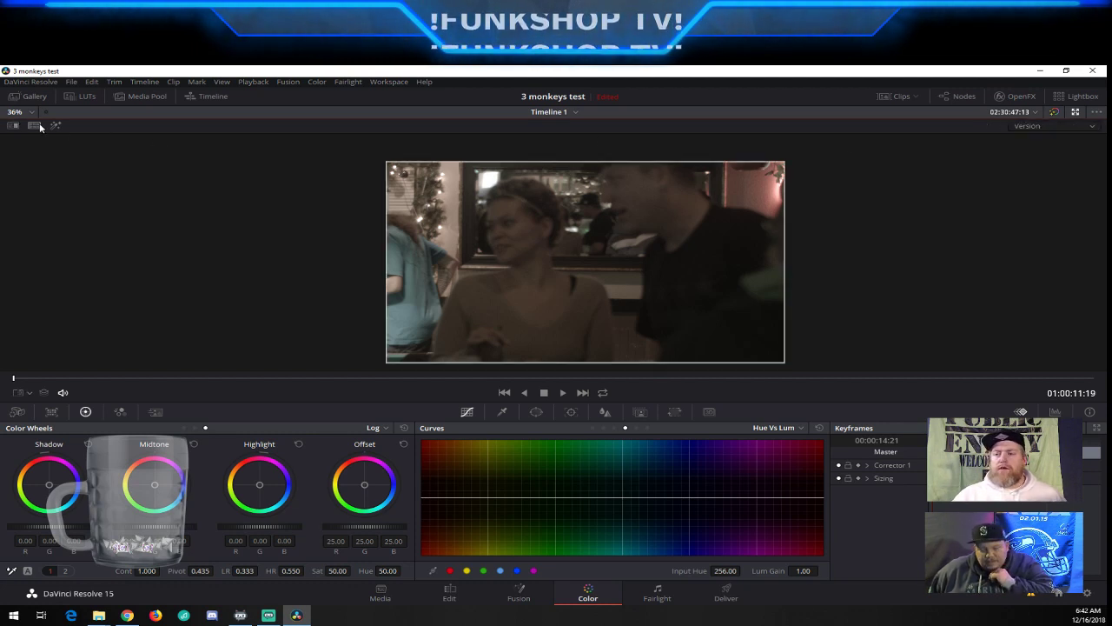
{"action": "left_click", "coordinate": [13, 126]}
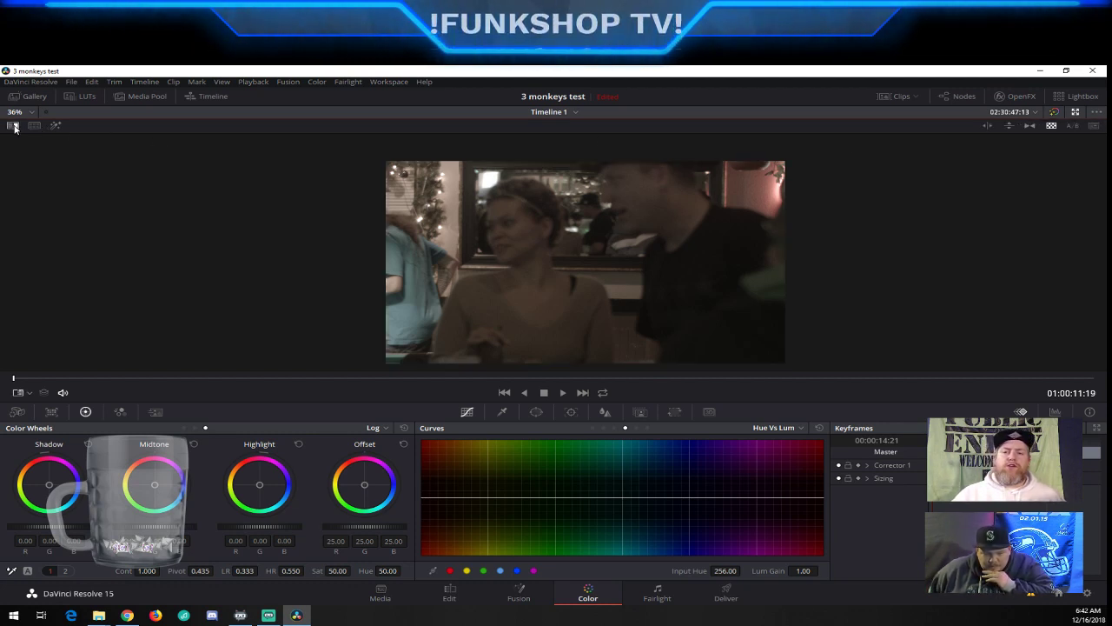
{"action": "left_click", "coordinate": [34, 126]}
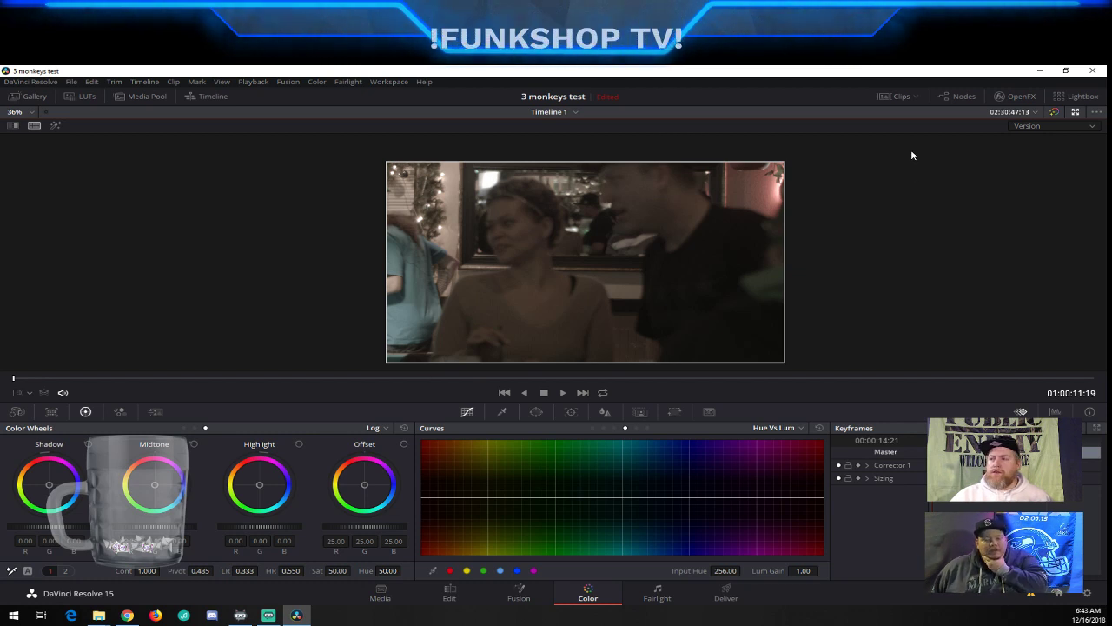
Show the clip thumbnails below the enlarged viewer and step through clips 01 to 05, ending on clip 02
{"action": "left_click", "coordinate": [899, 97]}
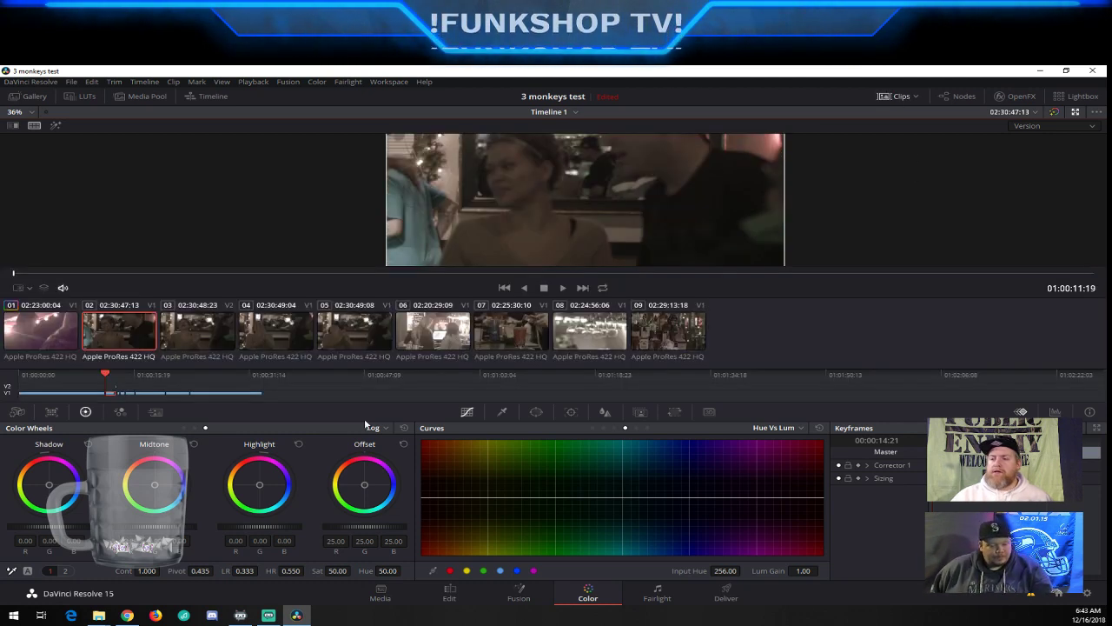
{"action": "left_click", "coordinate": [59, 334]}
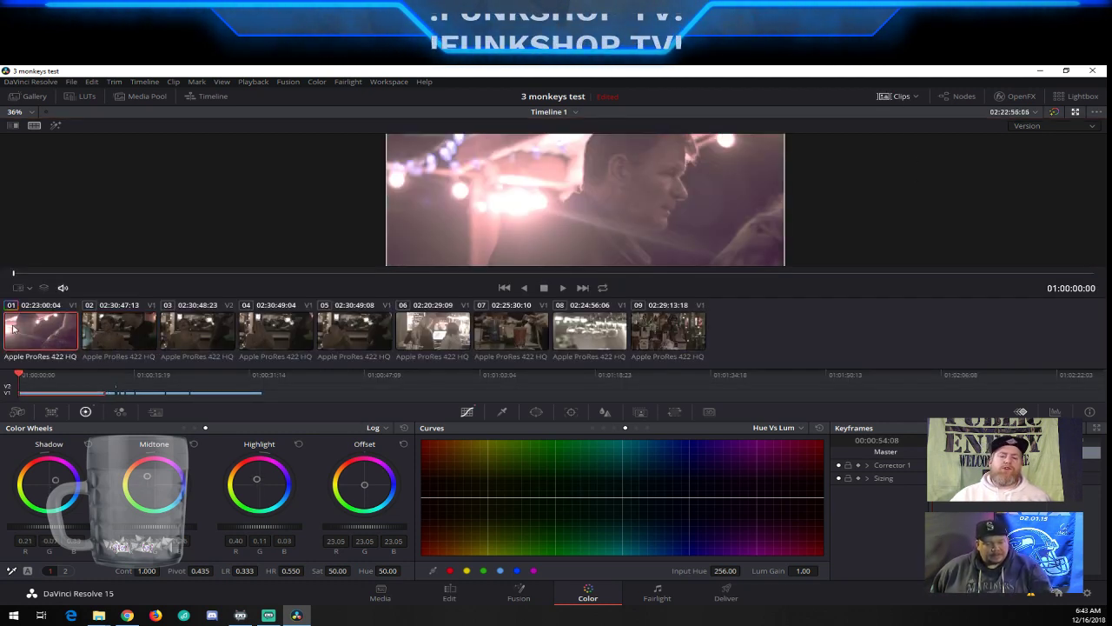
{"action": "left_click", "coordinate": [147, 343]}
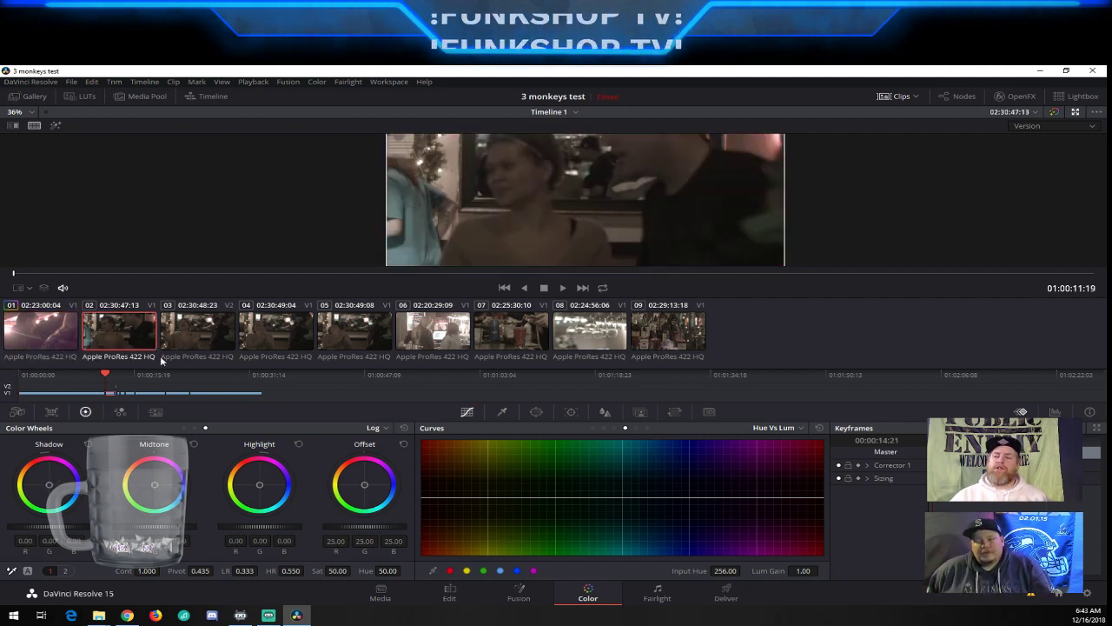
{"action": "left_click", "coordinate": [201, 337]}
{"action": "left_click", "coordinate": [150, 340]}
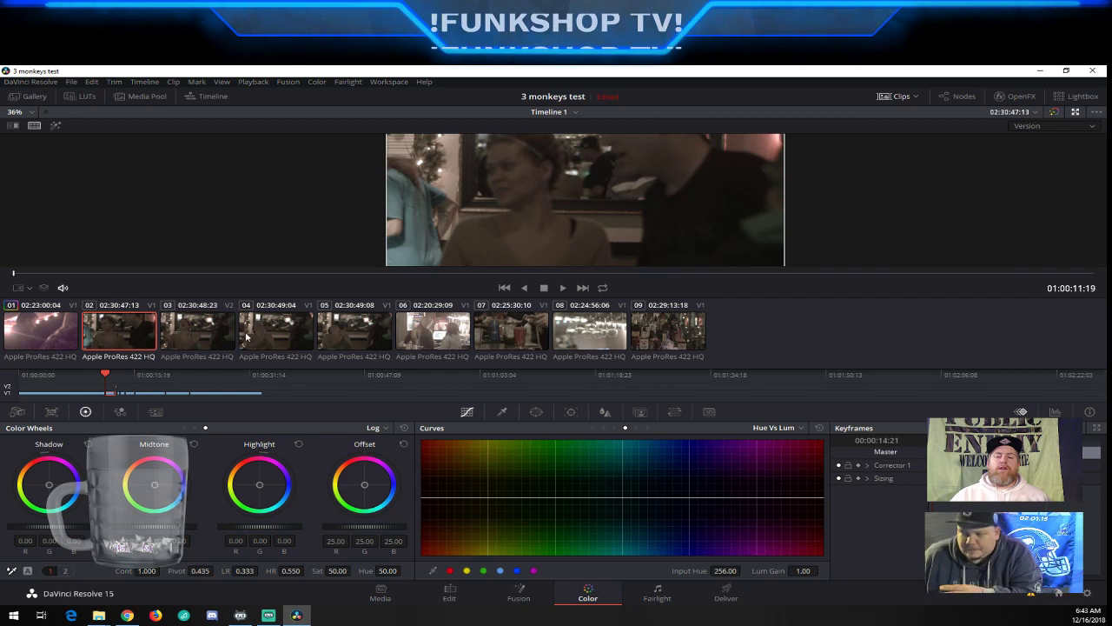
{"action": "left_click", "coordinate": [201, 339]}
{"action": "left_click", "coordinate": [276, 340]}
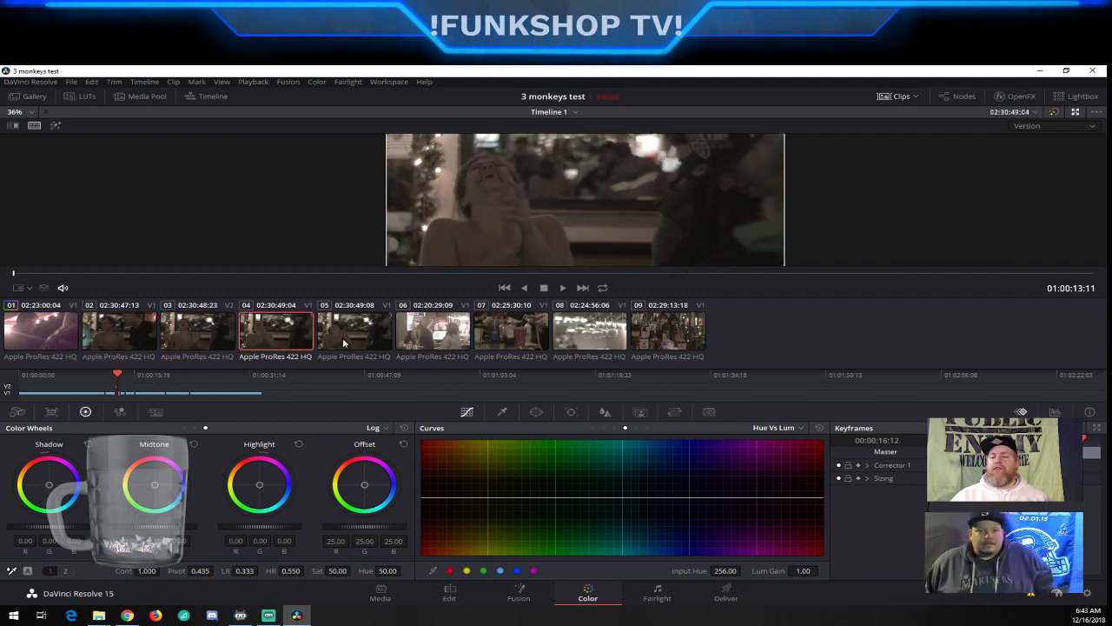
{"action": "left_click", "coordinate": [345, 345]}
{"action": "left_click", "coordinate": [111, 336]}
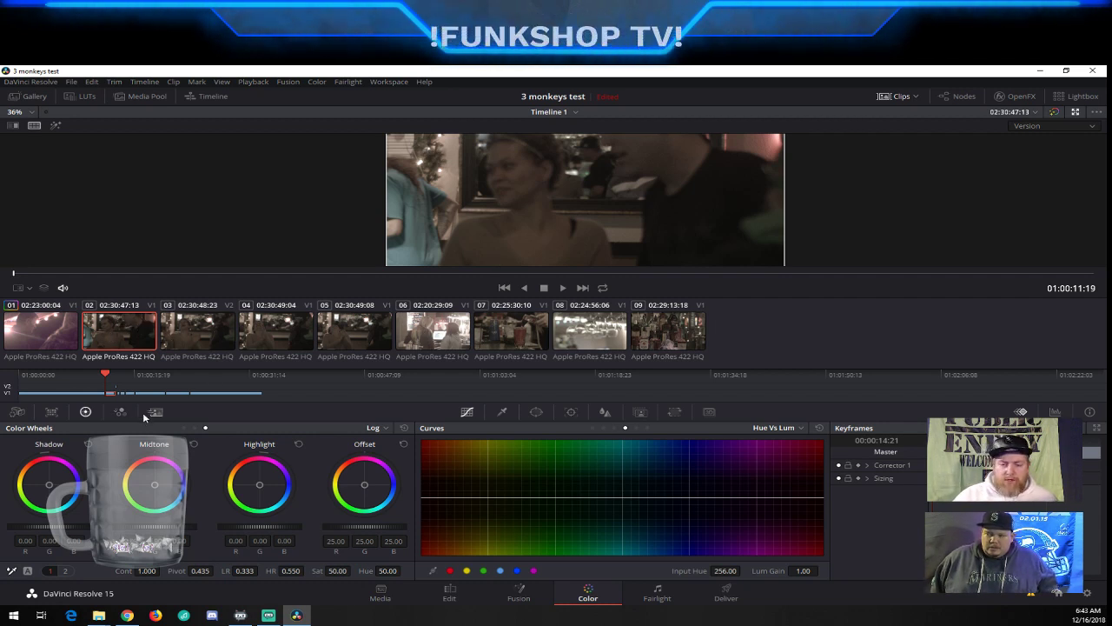
Go to clip 01 and show the node graph beside the viewer
{"action": "left_click", "coordinate": [39, 326]}
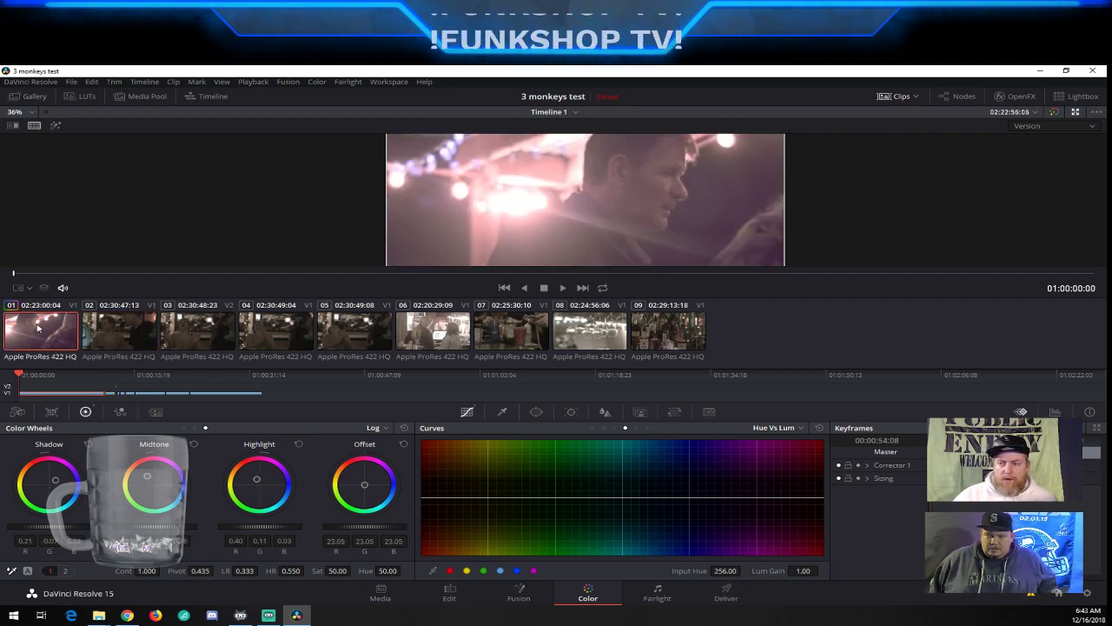
{"action": "left_click", "coordinate": [955, 96]}
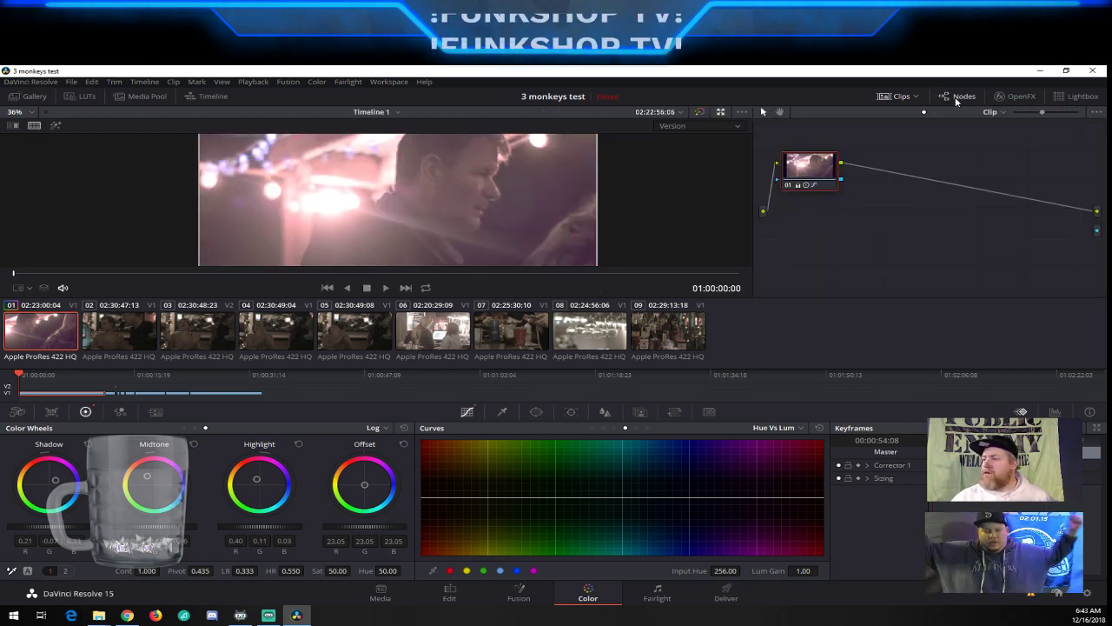
{"action": "left_click", "coordinate": [956, 98]}
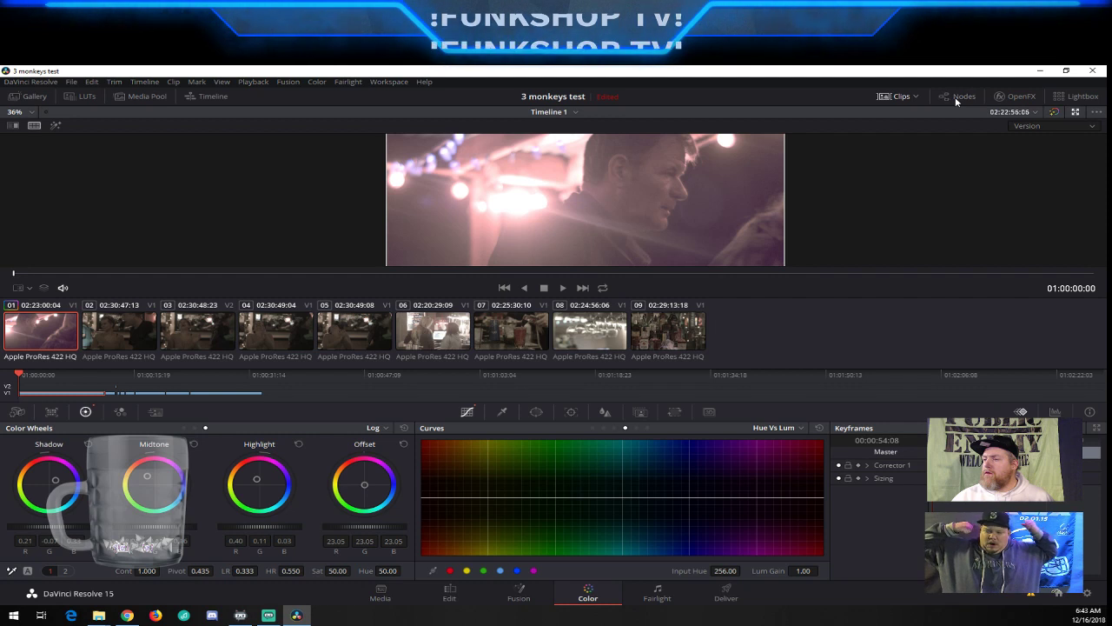
{"action": "left_click", "coordinate": [953, 97]}
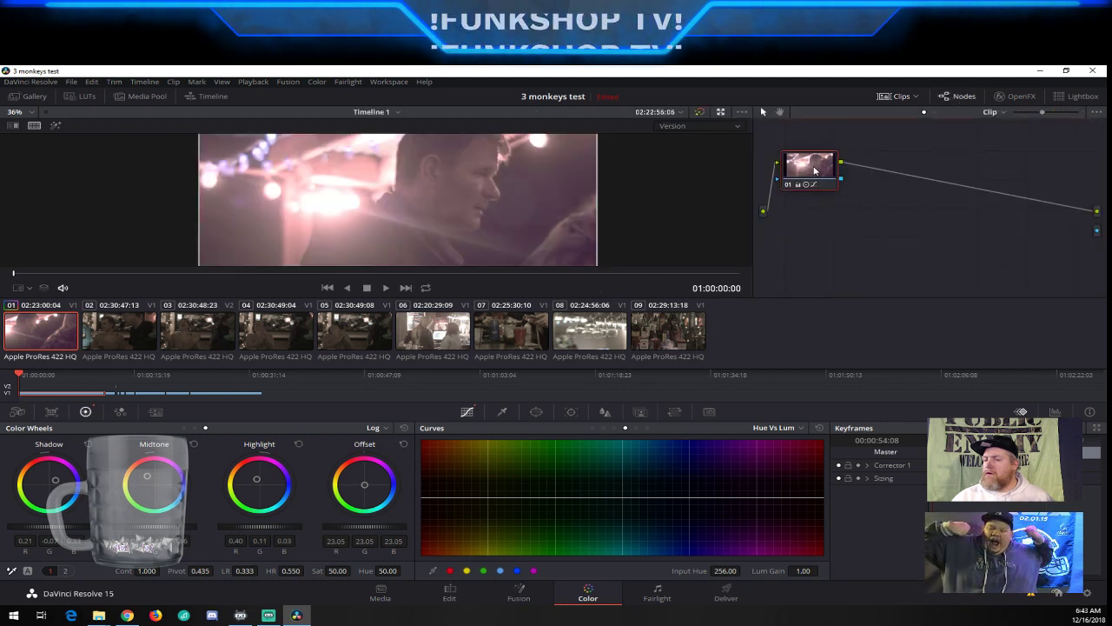
Copy the grade from clip 01's node onto clip 02 and flip between the two clips
{"action": "mouse_move", "coordinate": [813, 171]}
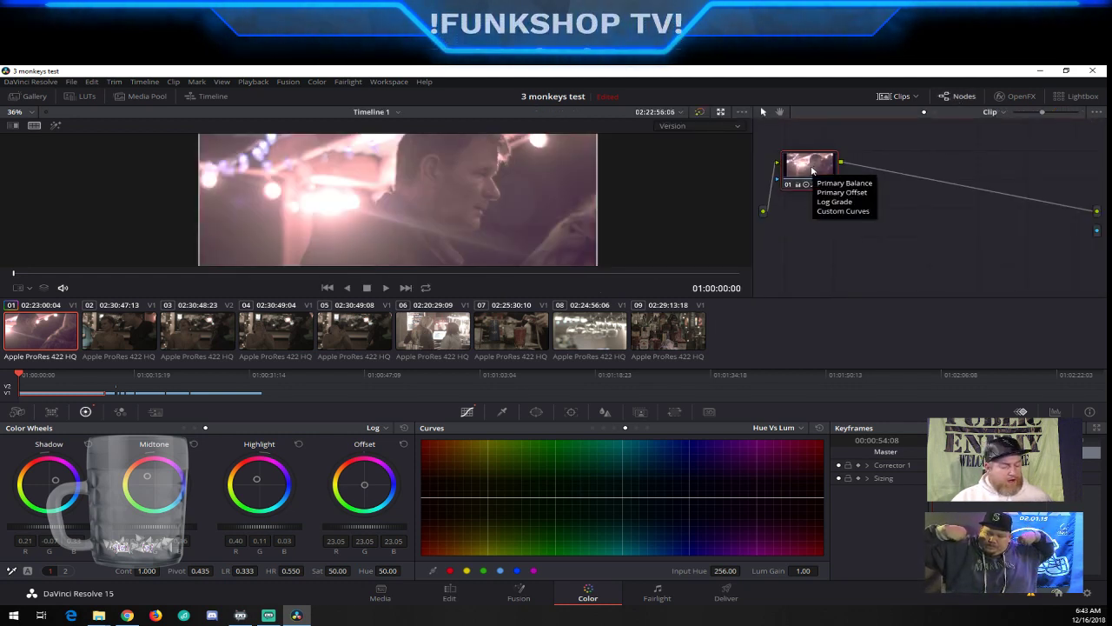
{"action": "left_click", "coordinate": [123, 336]}
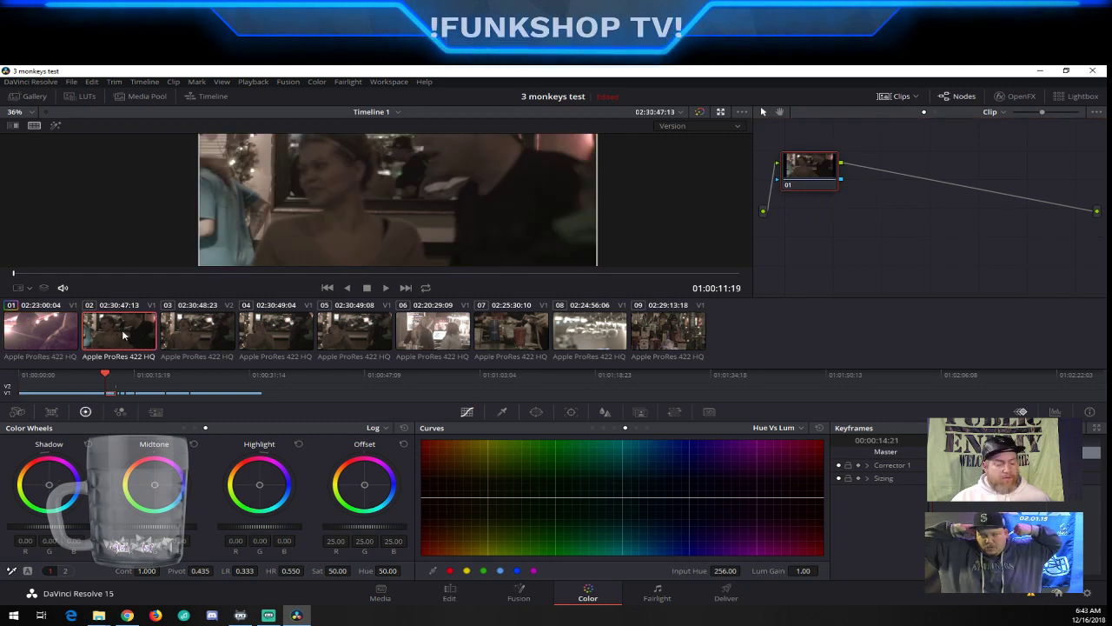
{"action": "key", "text": "ctrl+v"}
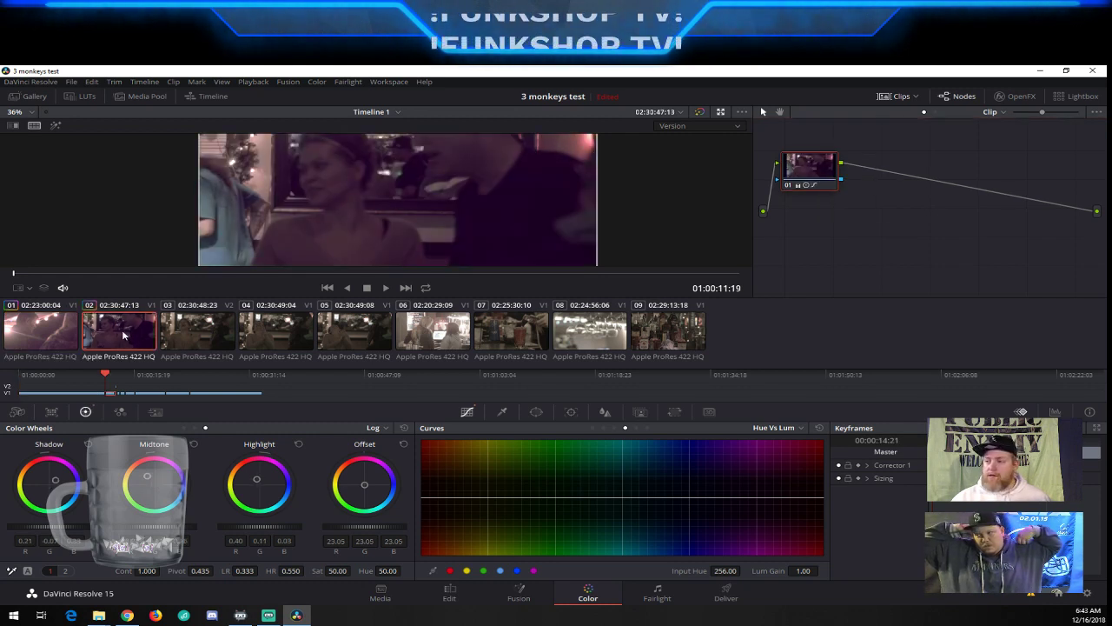
{"action": "left_click", "coordinate": [68, 330]}
{"action": "left_click", "coordinate": [129, 322]}
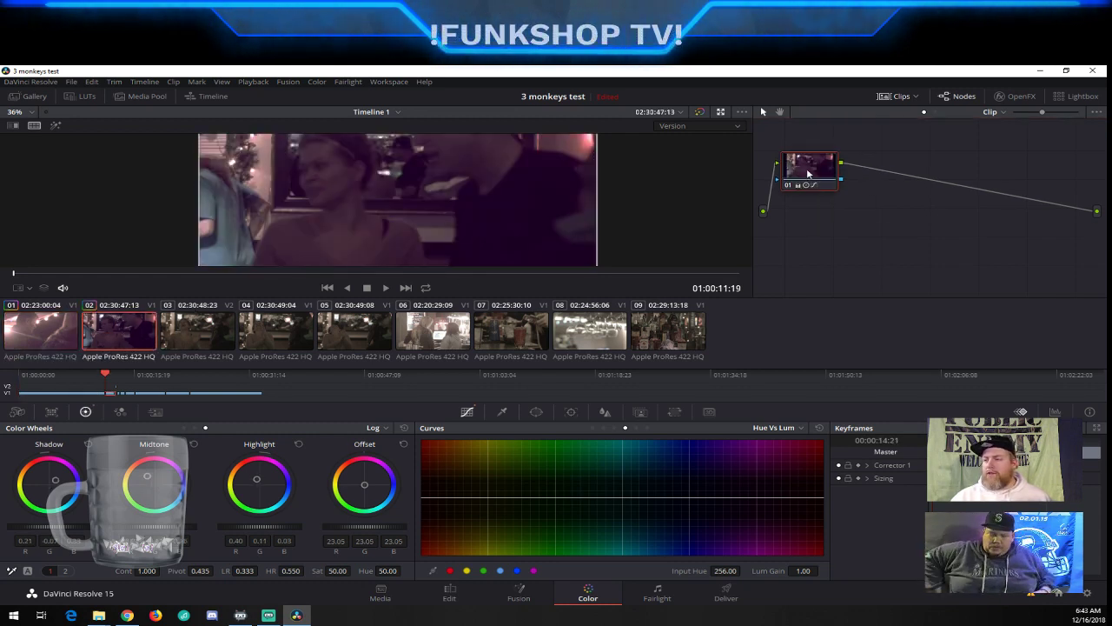
Examine the corrections on clip 02's node and its Node Cache, Color Space and Gamma options
{"action": "mouse_move", "coordinate": [806, 169]}
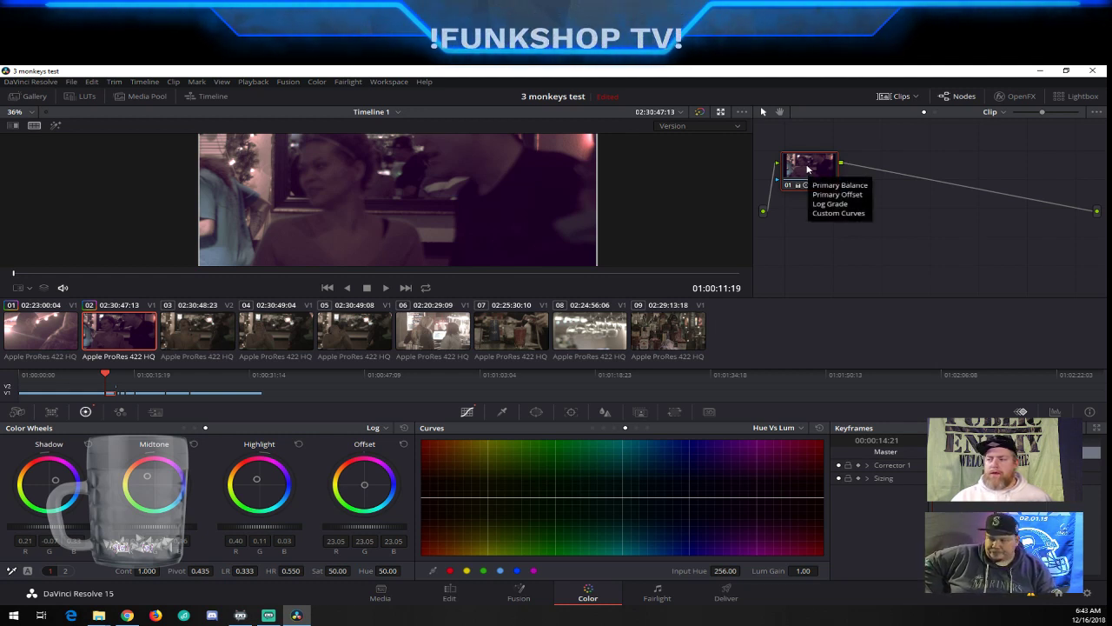
{"action": "right_click", "coordinate": [802, 171]}
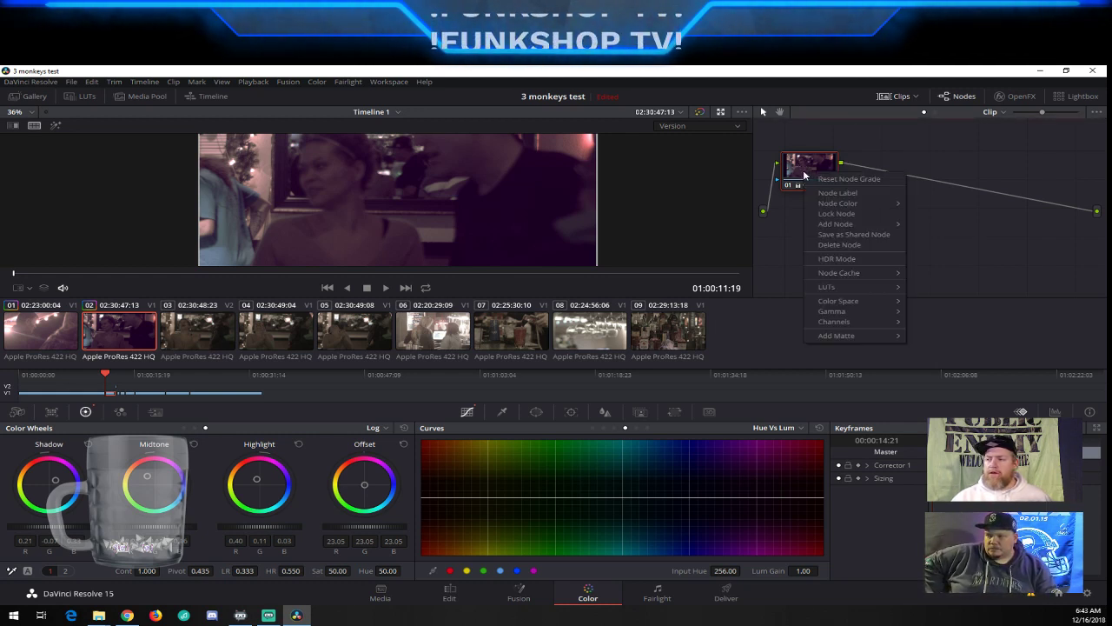
{"action": "mouse_move", "coordinate": [836, 205]}
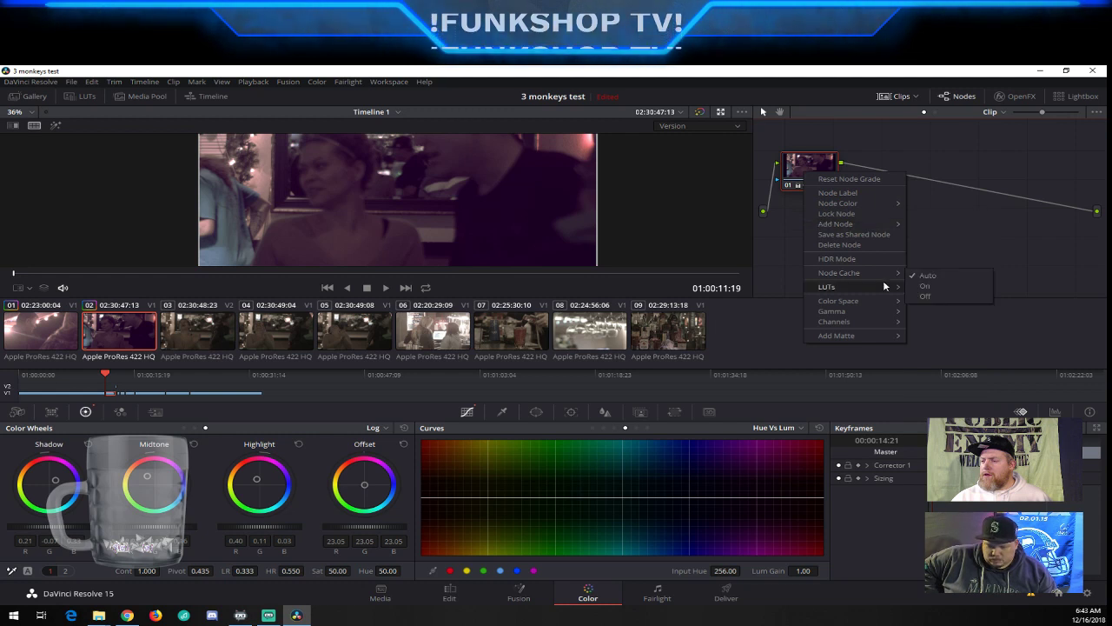
{"action": "mouse_move", "coordinate": [886, 287]}
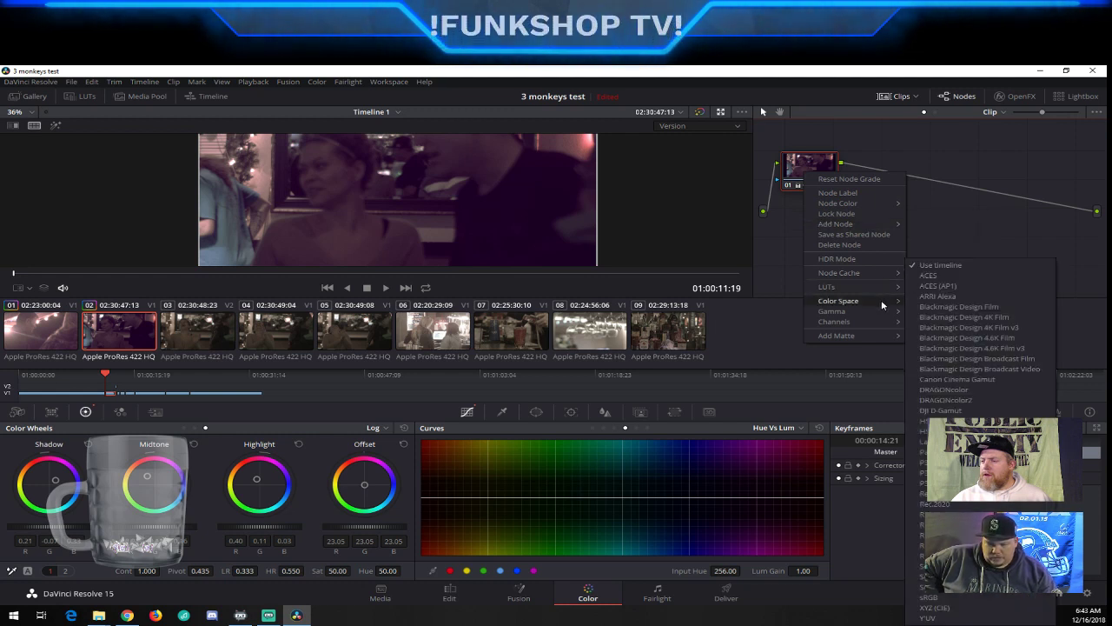
{"action": "mouse_move", "coordinate": [880, 314]}
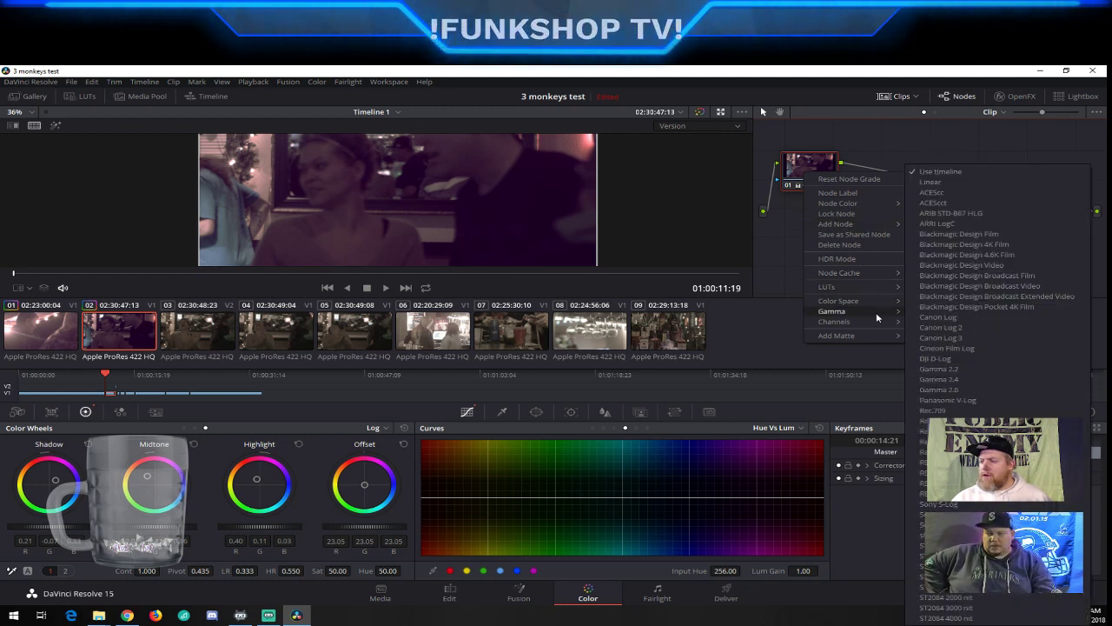
{"action": "left_click", "coordinate": [808, 165]}
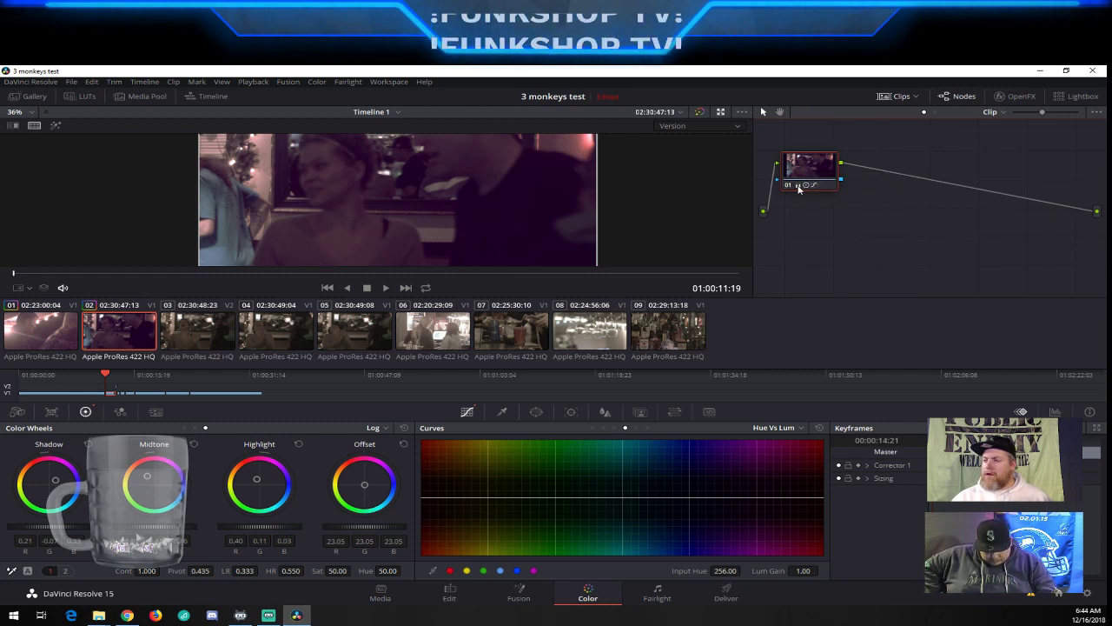
{"action": "right_click", "coordinate": [805, 173]}
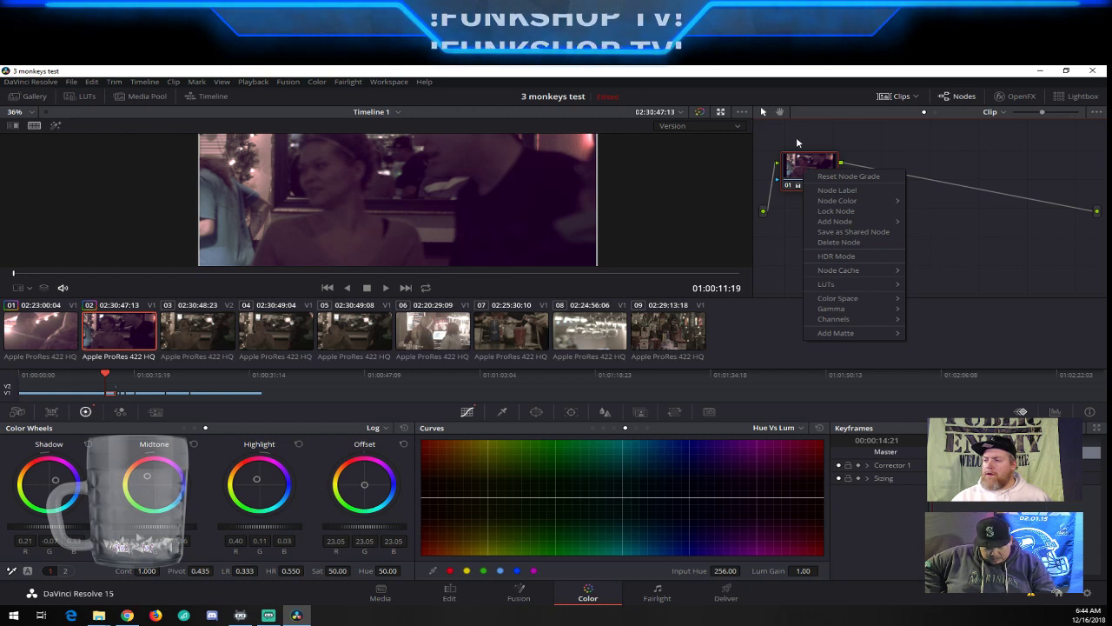
{"action": "left_click", "coordinate": [795, 132]}
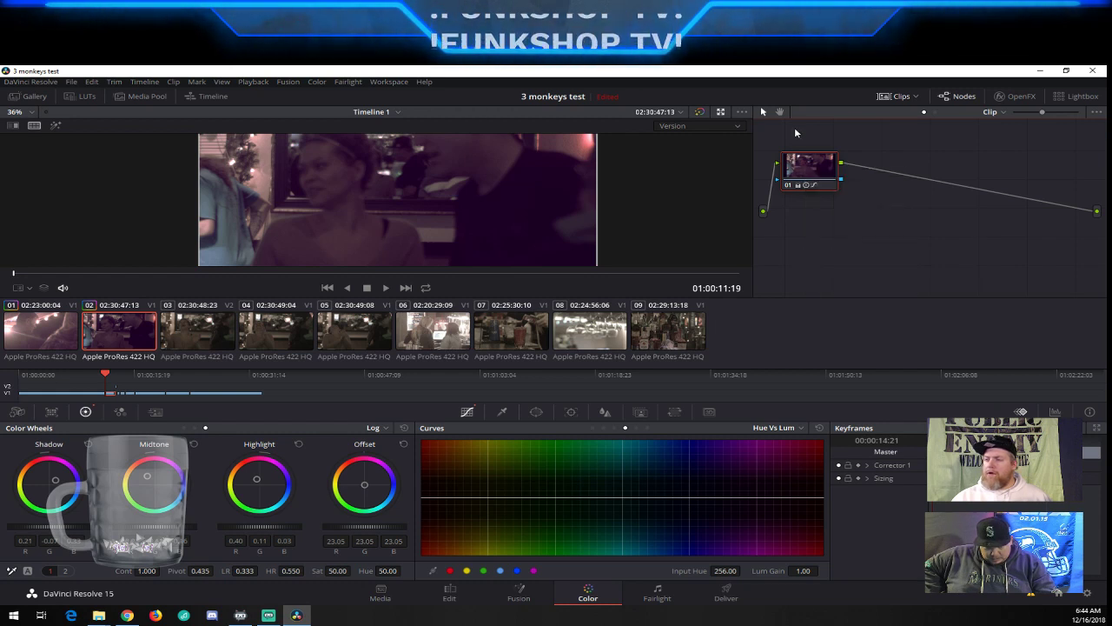
Compare the corrections on the nodes of clips 01, 02 and 03, ending on clip 02
{"action": "left_click", "coordinate": [37, 328]}
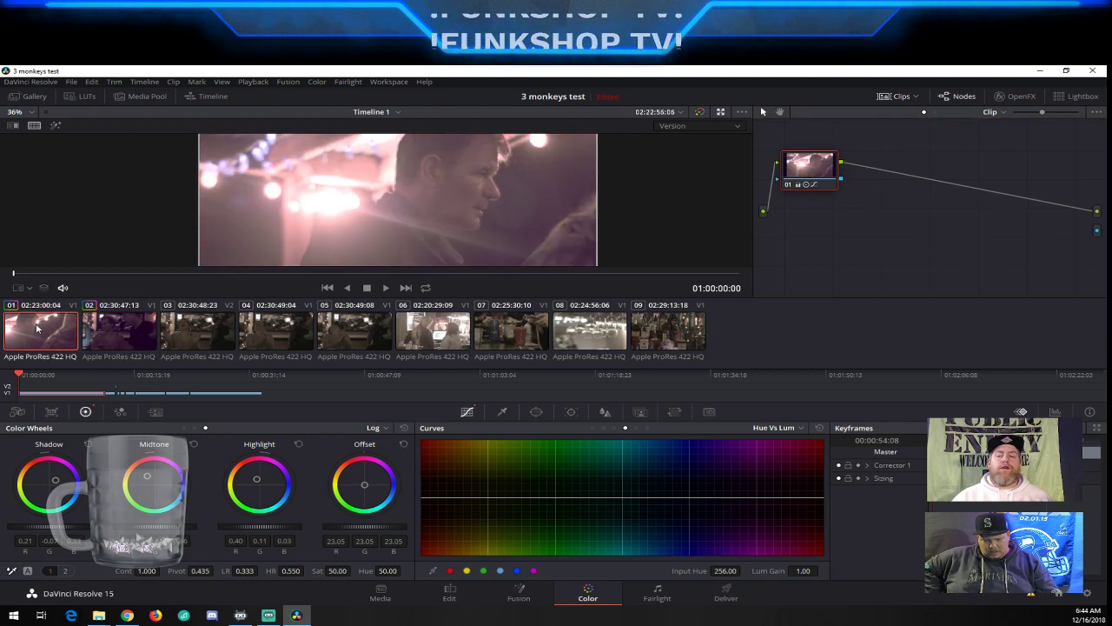
{"action": "right_click", "coordinate": [827, 165]}
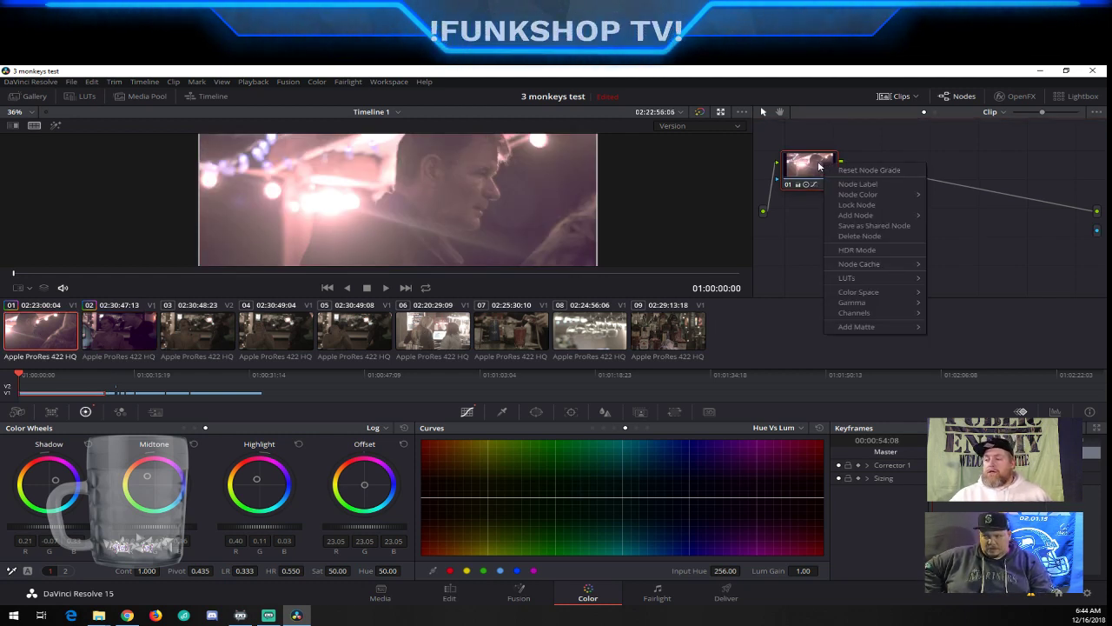
{"action": "left_click", "coordinate": [803, 159]}
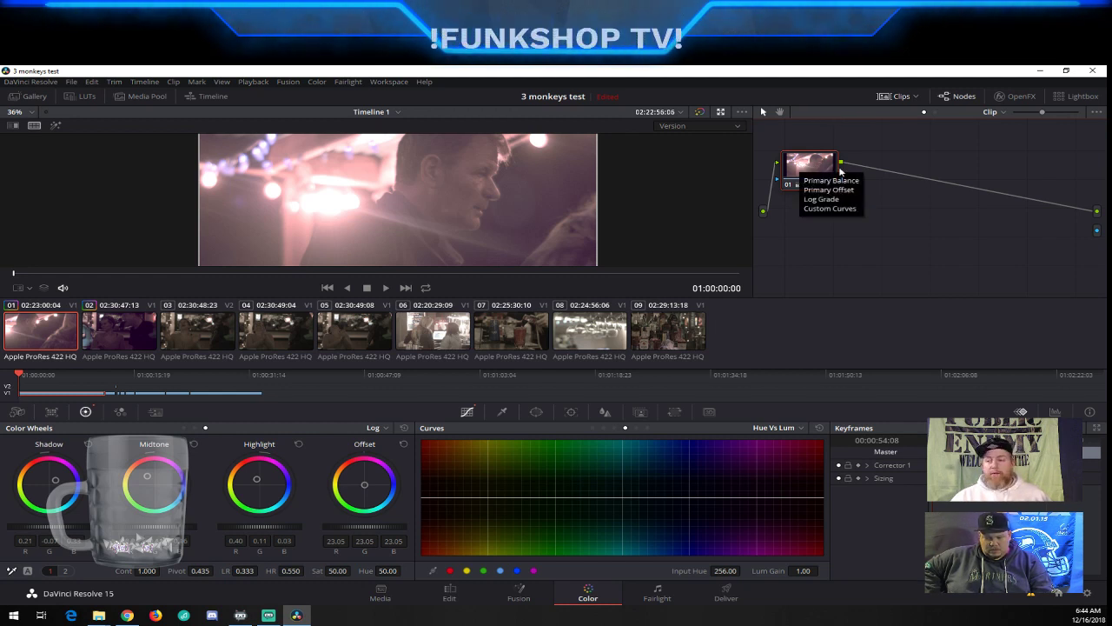
{"action": "left_click", "coordinate": [187, 332]}
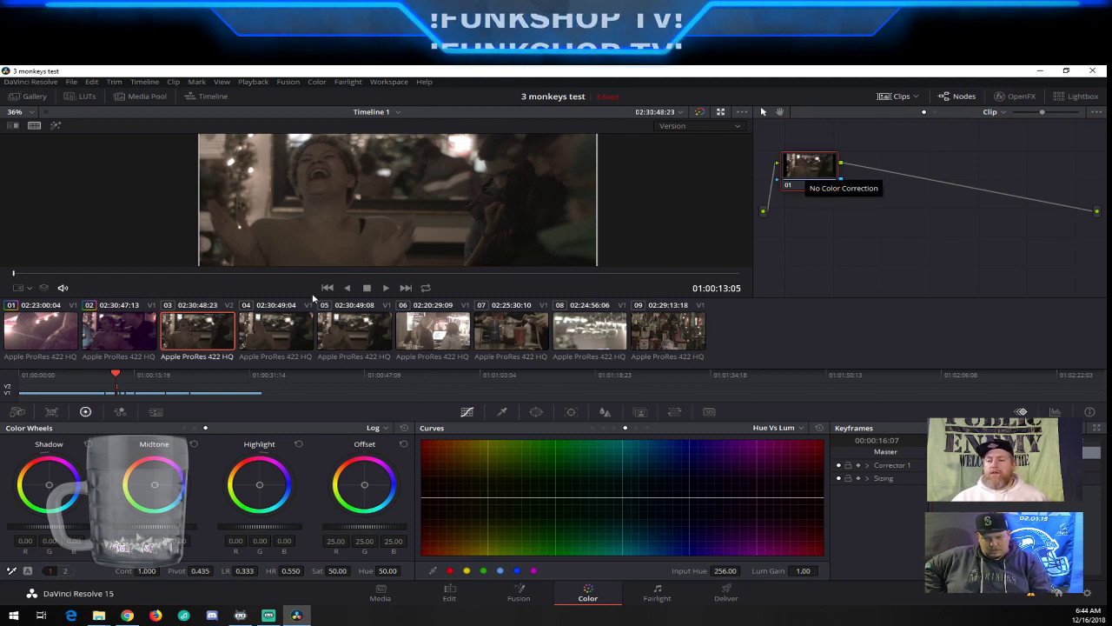
{"action": "key", "text": "Up"}
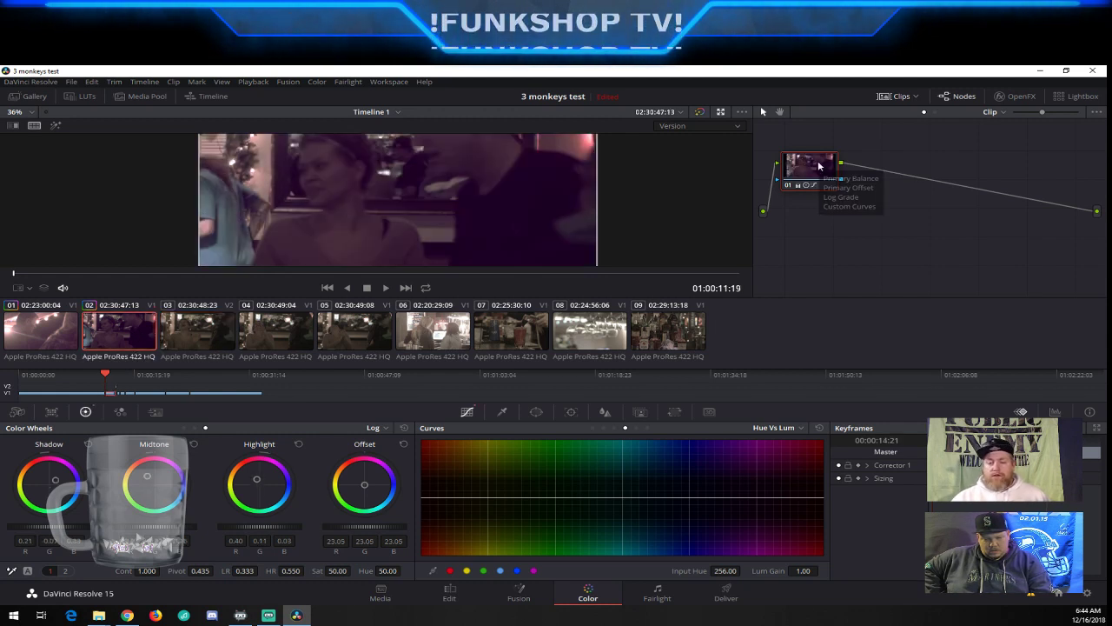
{"action": "key", "text": "Up"}
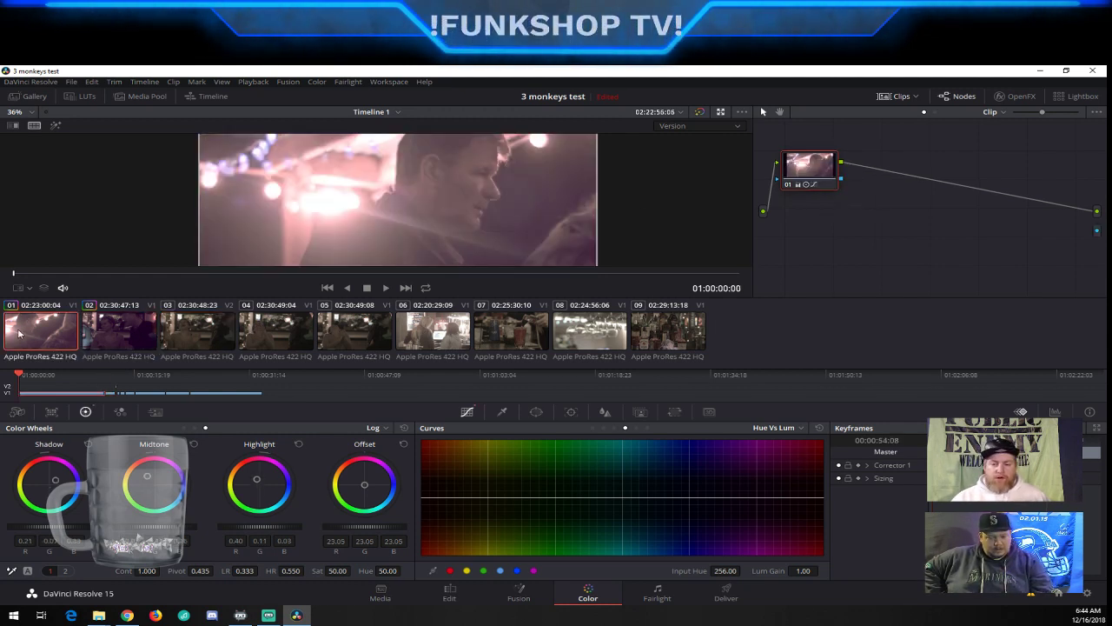
{"action": "key", "text": "Down"}
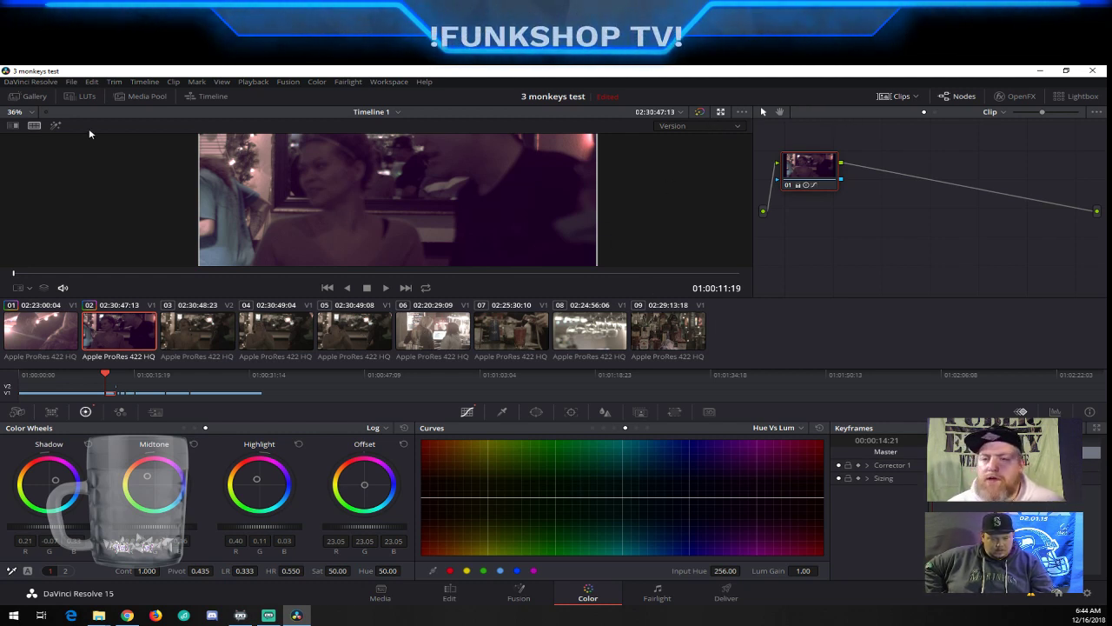
View clip 02 against the reference with the image wipe and return the viewer to the Version split screen
{"action": "left_click", "coordinate": [15, 126]}
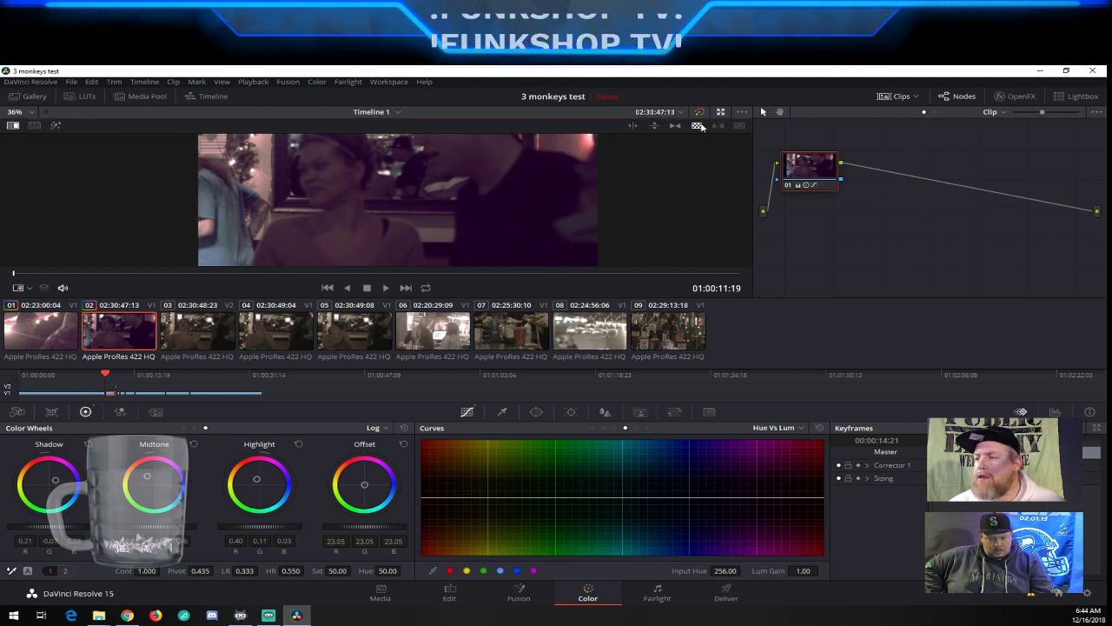
{"action": "left_click", "coordinate": [743, 127]}
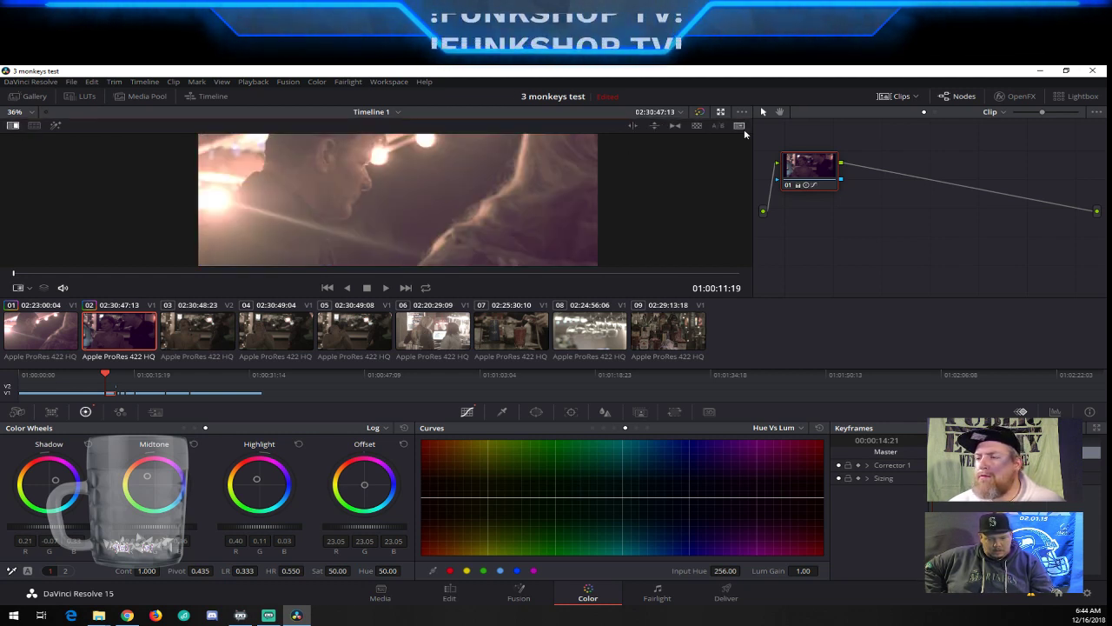
{"action": "left_click", "coordinate": [17, 125]}
{"action": "left_click", "coordinate": [35, 126]}
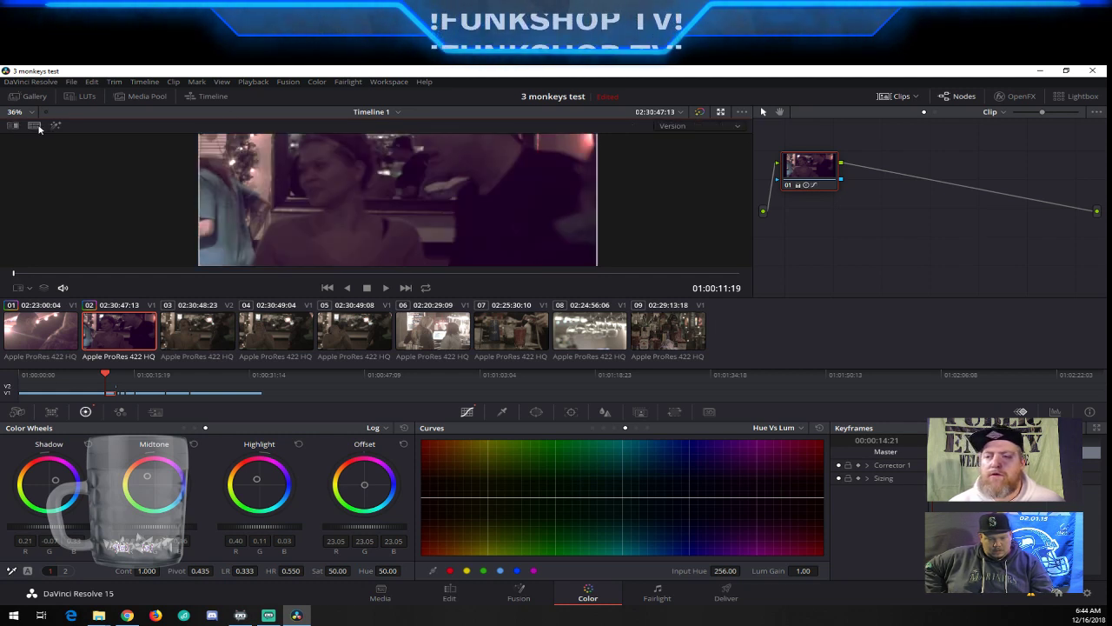
Try selecting clips 01 and 02 together for the split screen, and go back to clip 01
{"action": "left_click", "coordinate": [717, 126]}
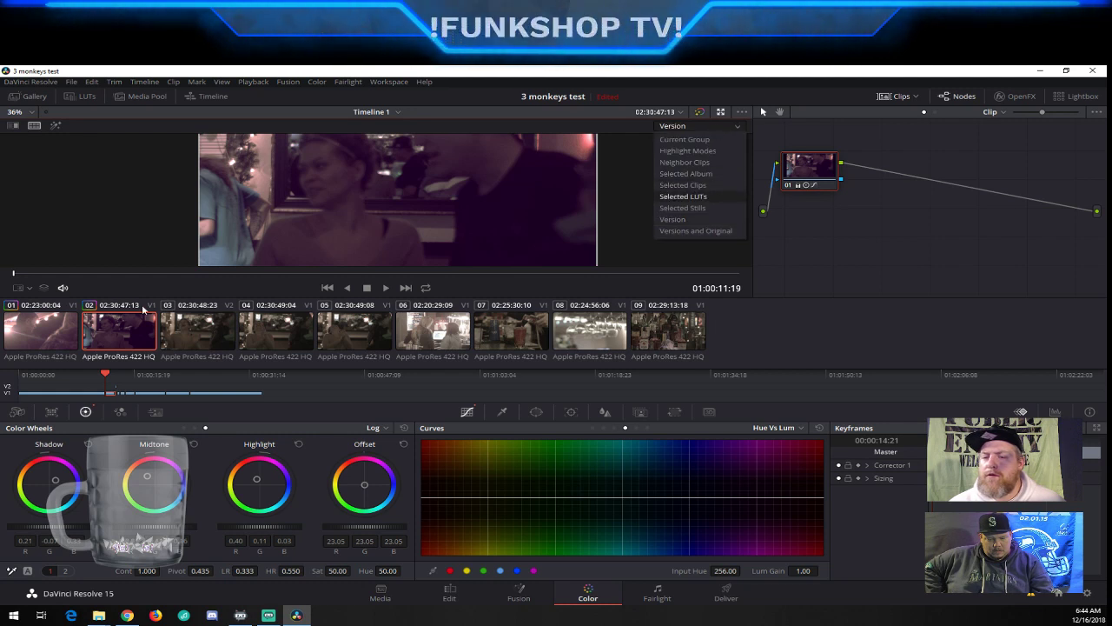
{"action": "left_click", "coordinate": [46, 332]}
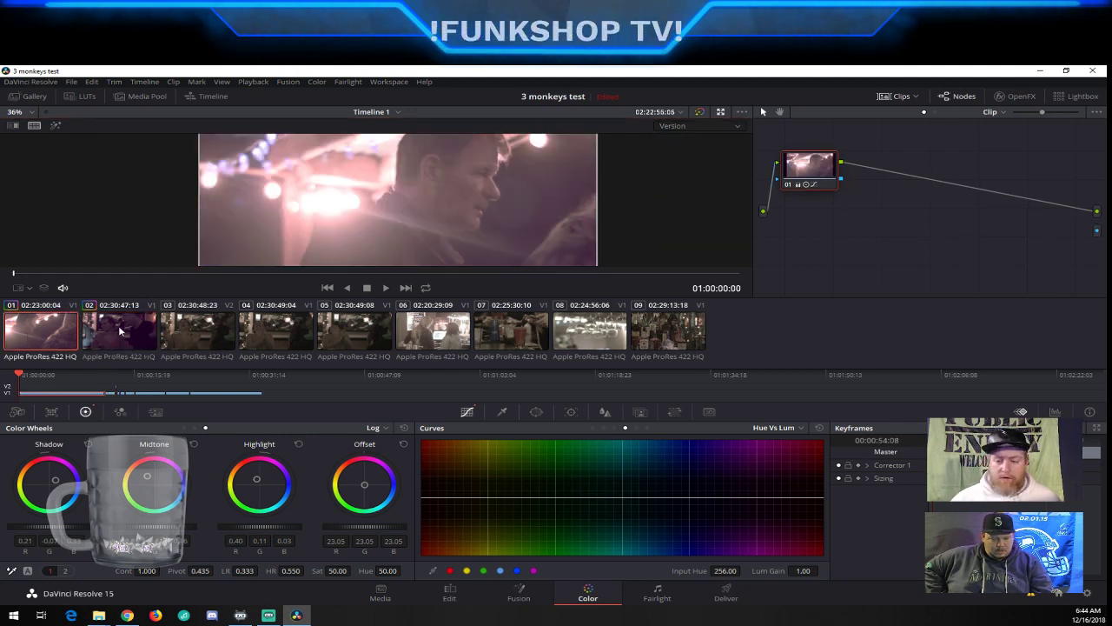
{"action": "left_click", "coordinate": [100, 337]}
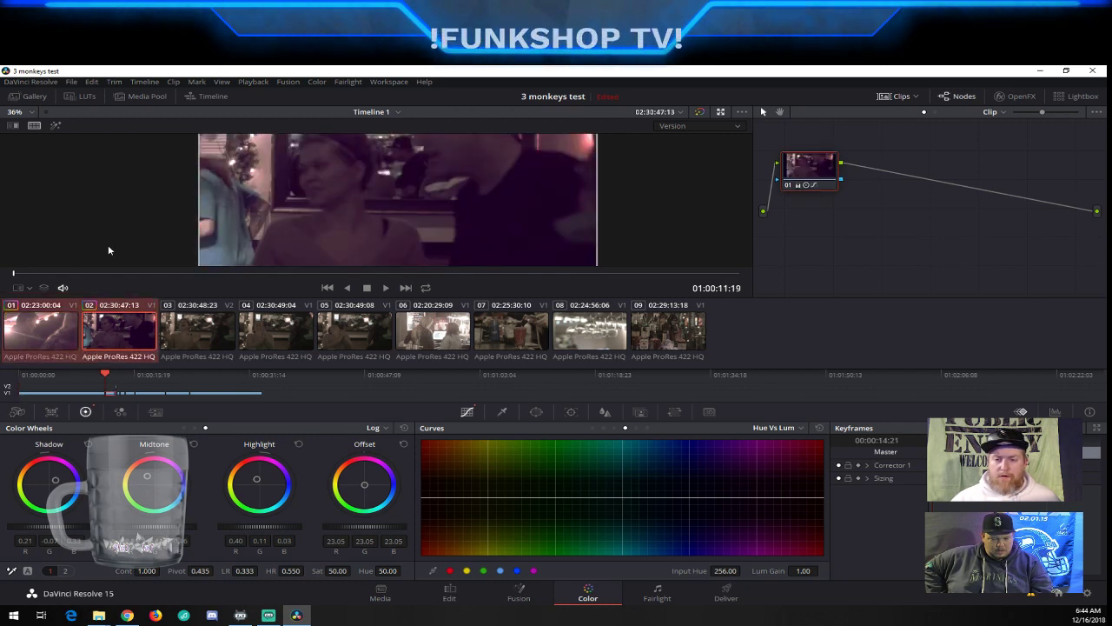
{"action": "left_click", "coordinate": [72, 334]}
{"action": "left_click", "coordinate": [130, 335]}
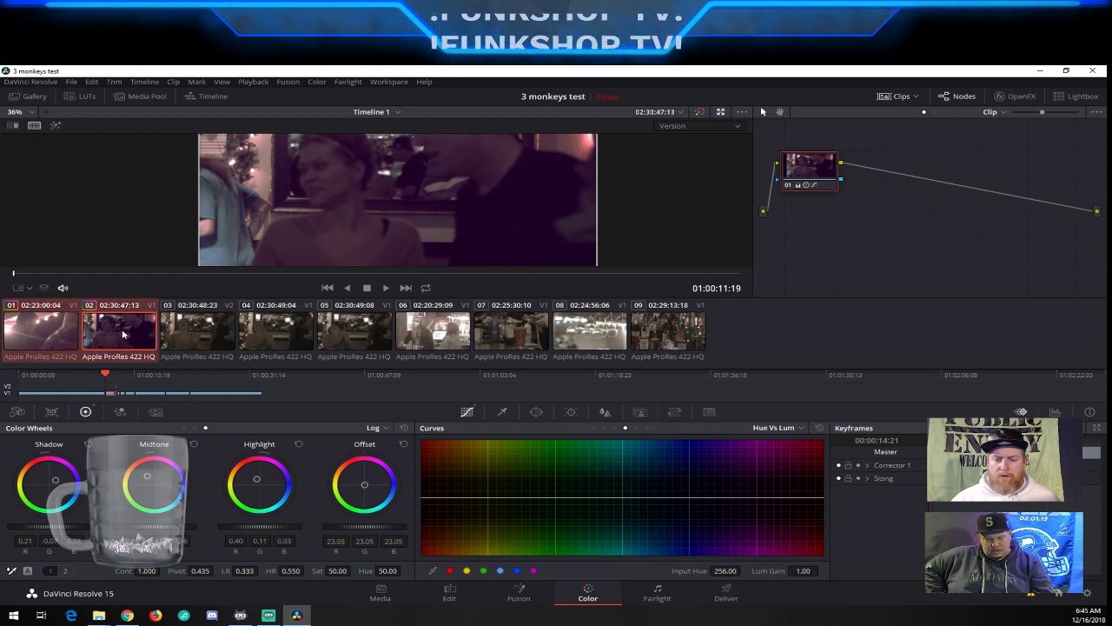
{"action": "key", "text": "Up"}
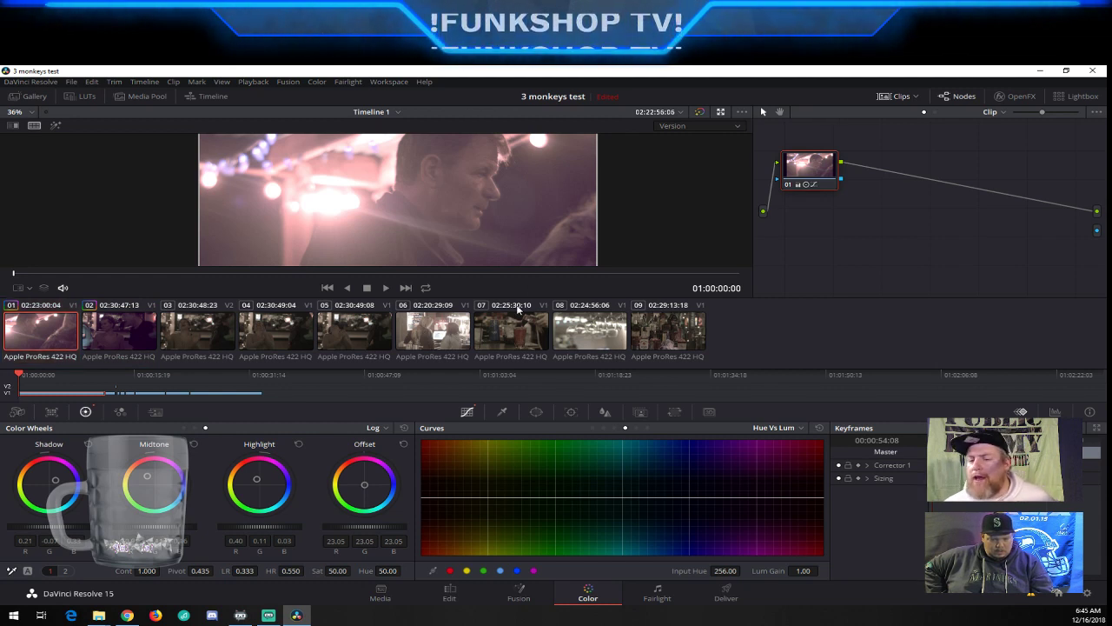
{"action": "left_click", "coordinate": [30, 288]}
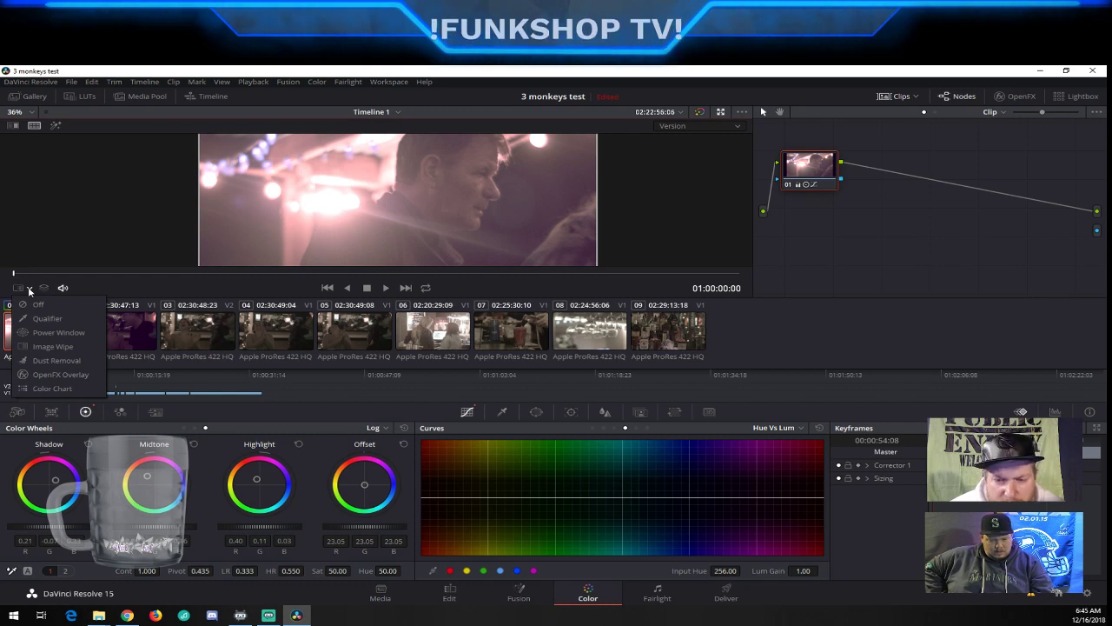
{"action": "left_click", "coordinate": [84, 235]}
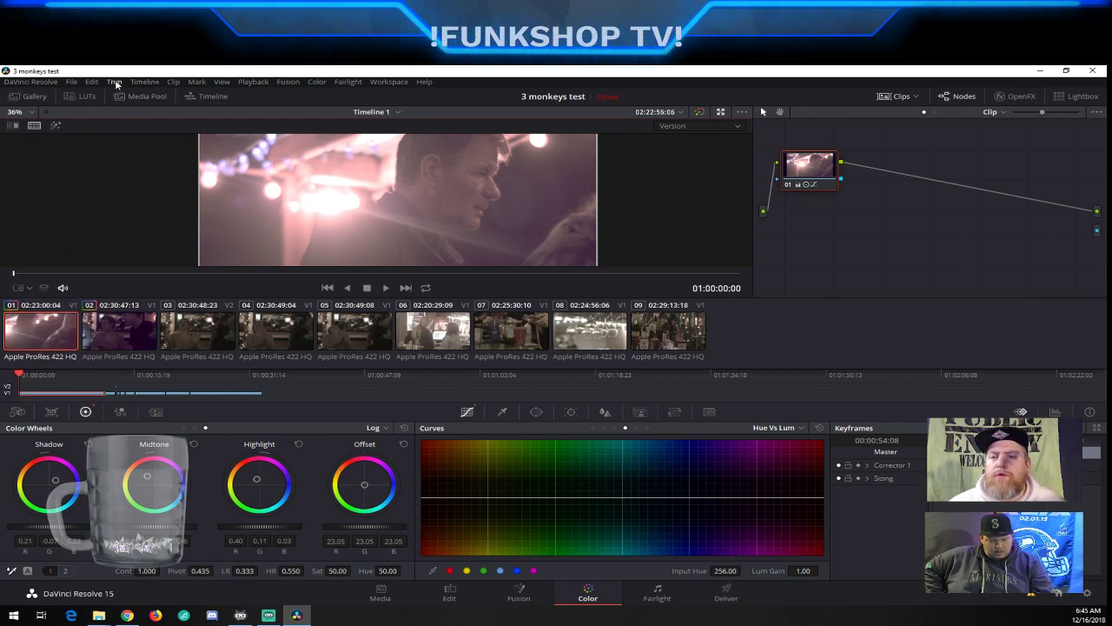
{"action": "left_click", "coordinate": [316, 82]}
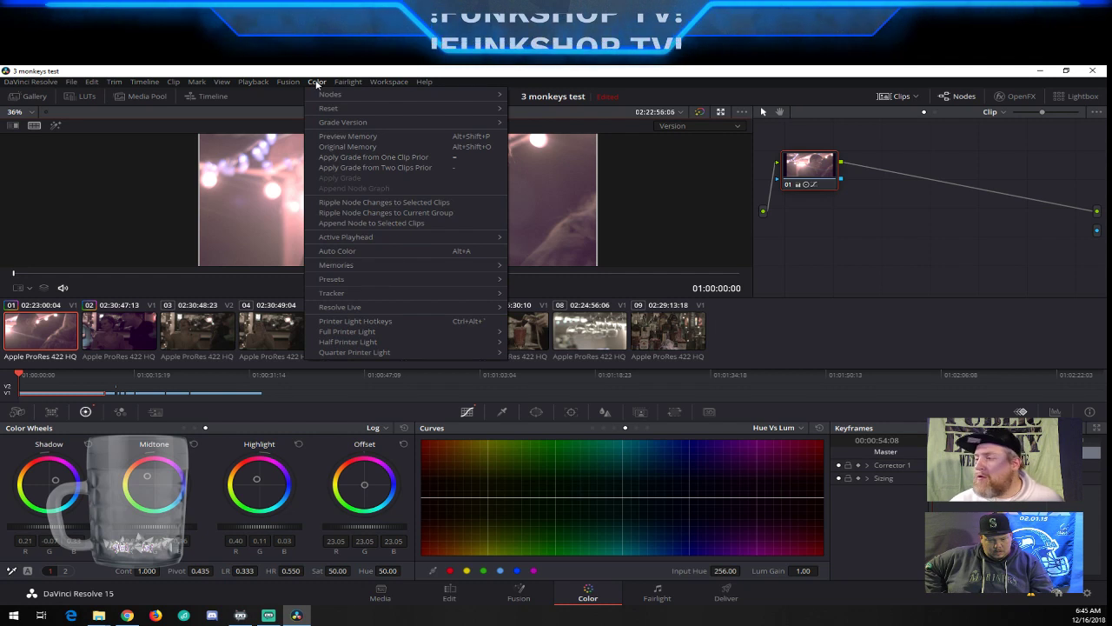
{"action": "left_click", "coordinate": [739, 178]}
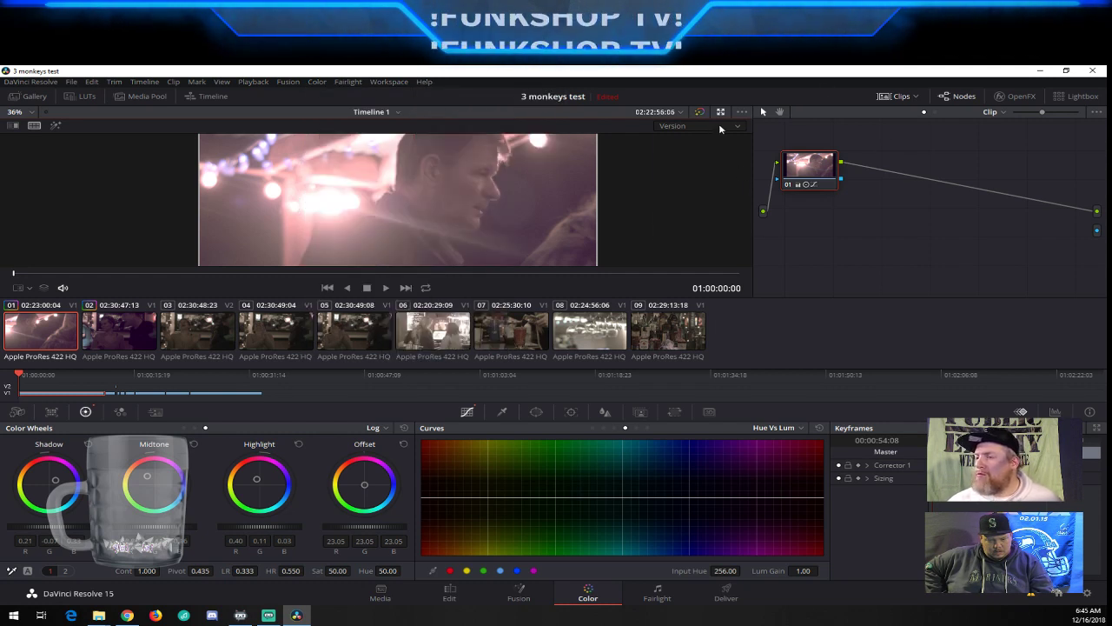
Make clip 02 the current clip and set the viewer's split screen mode to Selected Clips
{"action": "left_click", "coordinate": [719, 128]}
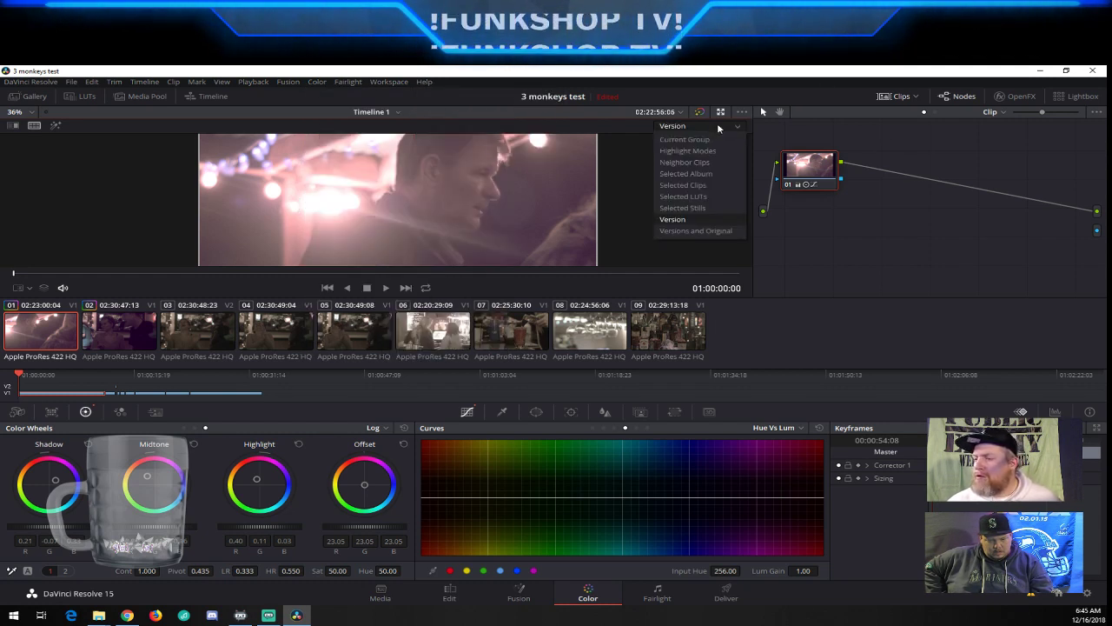
{"action": "left_click", "coordinate": [119, 333]}
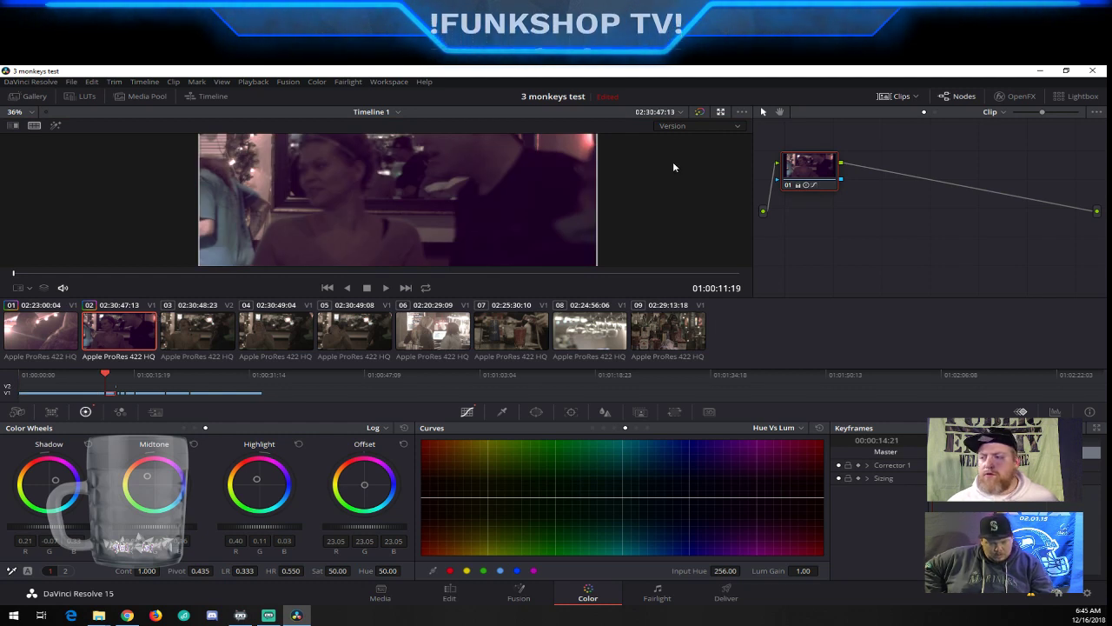
{"action": "left_click", "coordinate": [695, 126]}
{"action": "left_click", "coordinate": [706, 183]}
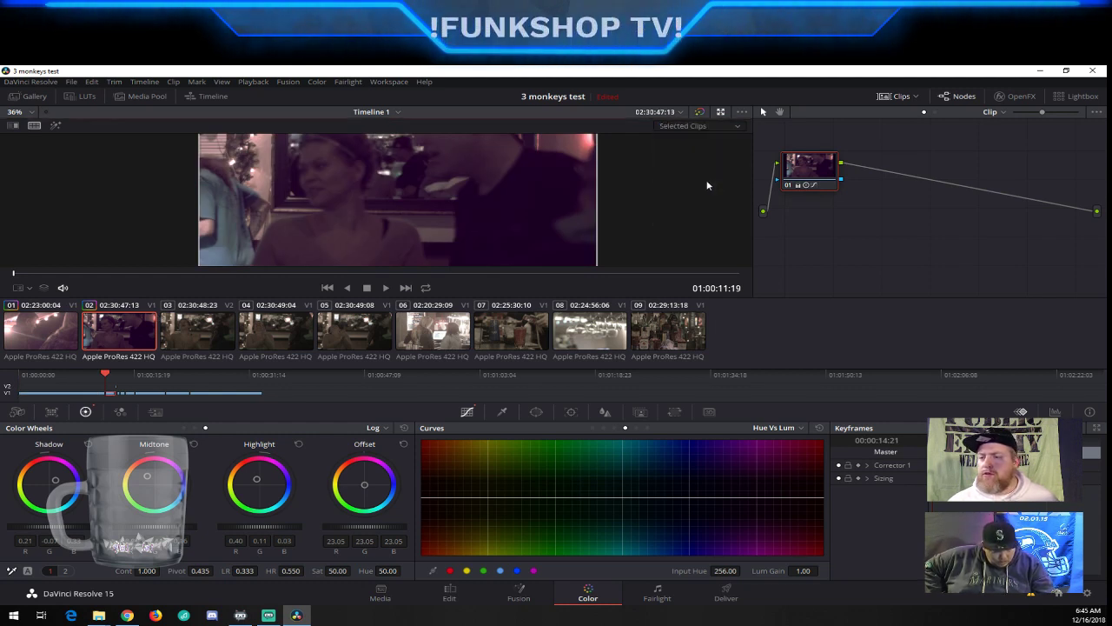
Examine the thumbnail options of clip 01, first with clip 01 current and again with clip 02 current
{"action": "left_click", "coordinate": [39, 331]}
{"action": "right_click", "coordinate": [60, 330]}
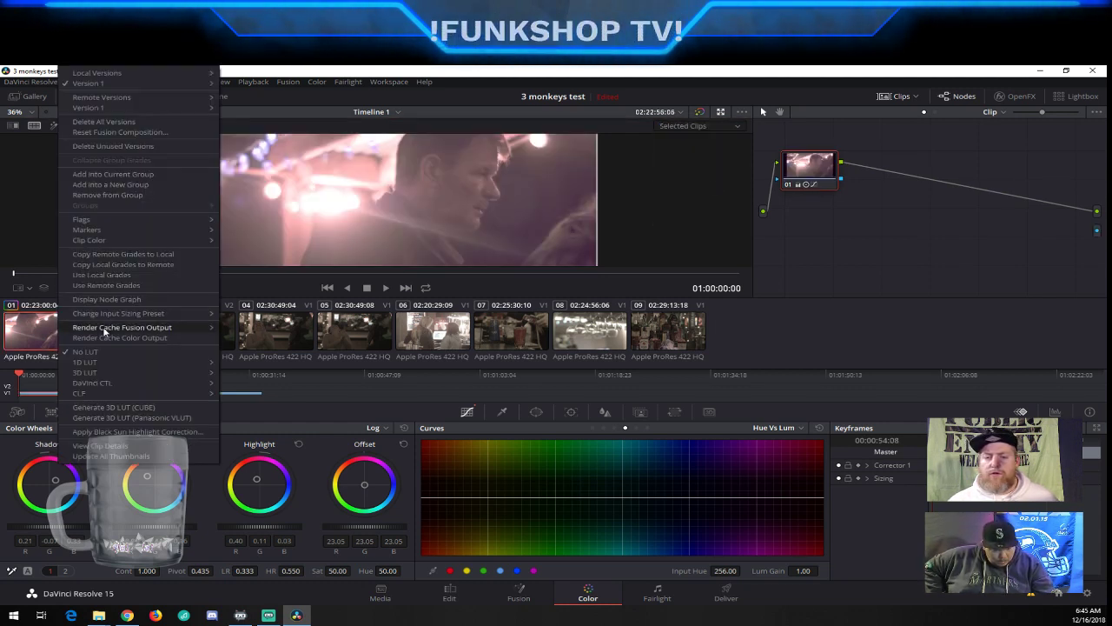
{"action": "left_click", "coordinate": [44, 256]}
{"action": "left_click", "coordinate": [115, 331]}
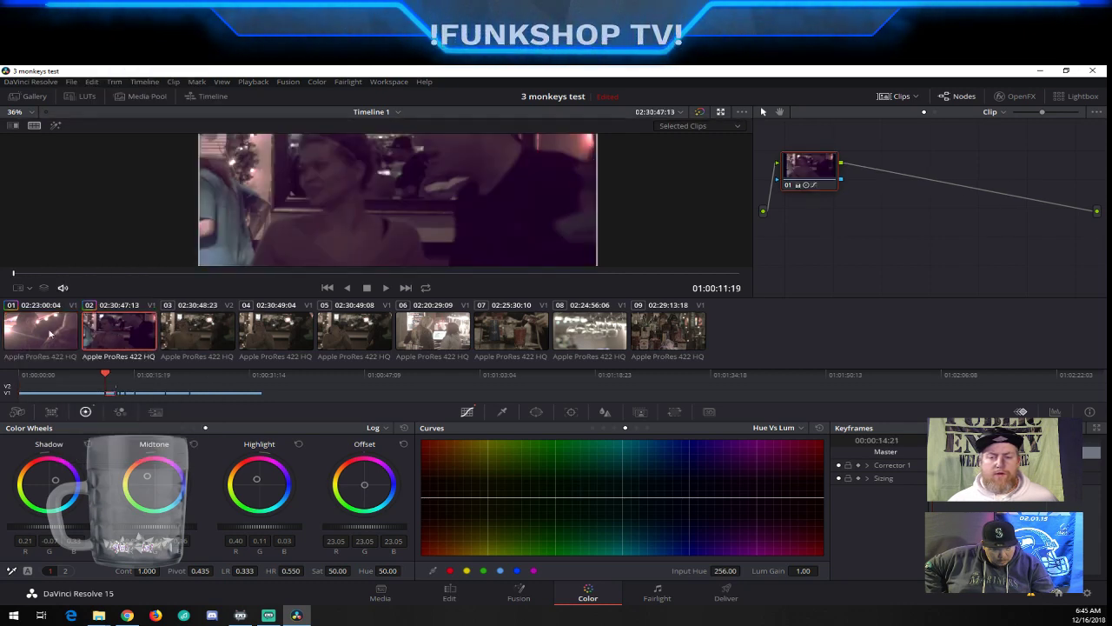
{"action": "right_click", "coordinate": [49, 333]}
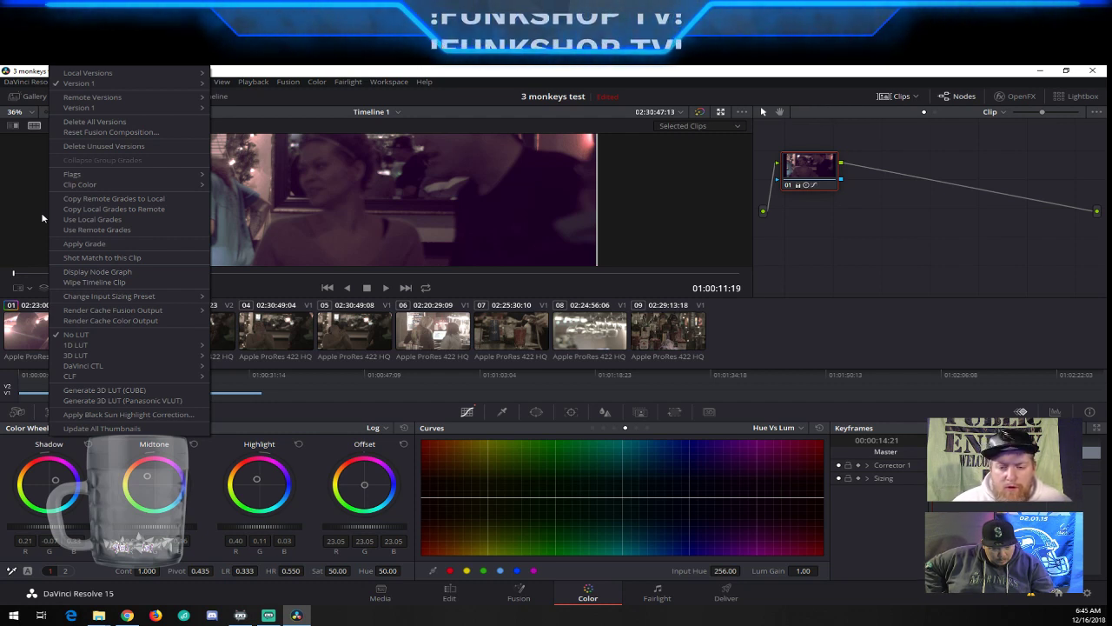
{"action": "left_click", "coordinate": [42, 217]}
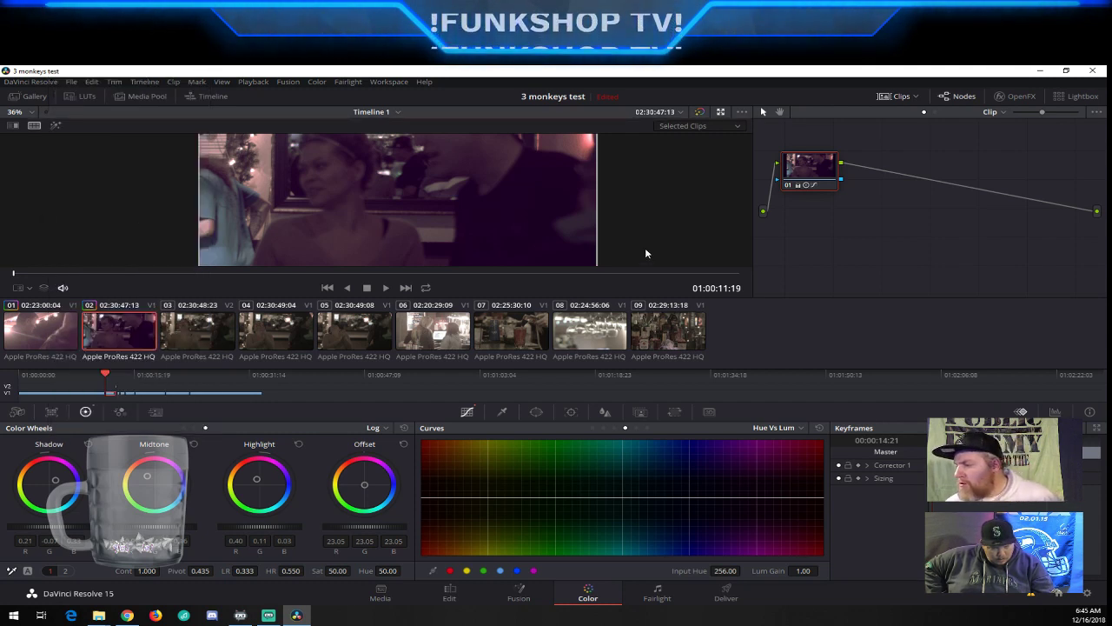
Show the scopes for clip 02 instead of the keyframes, checking the clip info display on the way
{"action": "left_click", "coordinate": [1055, 411]}
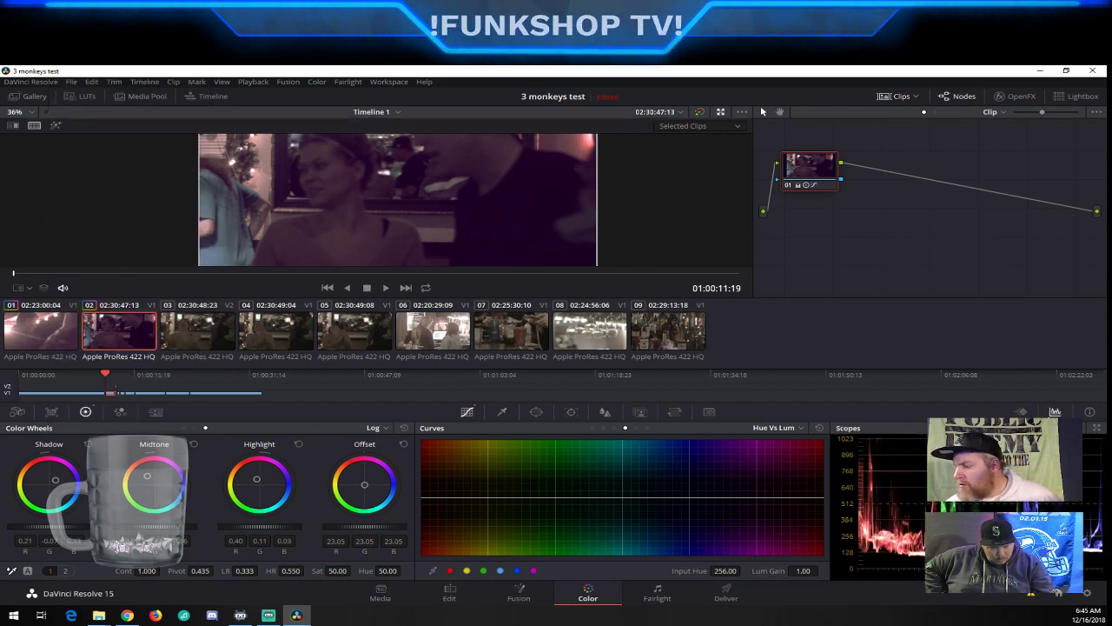
{"action": "left_click", "coordinate": [1053, 412]}
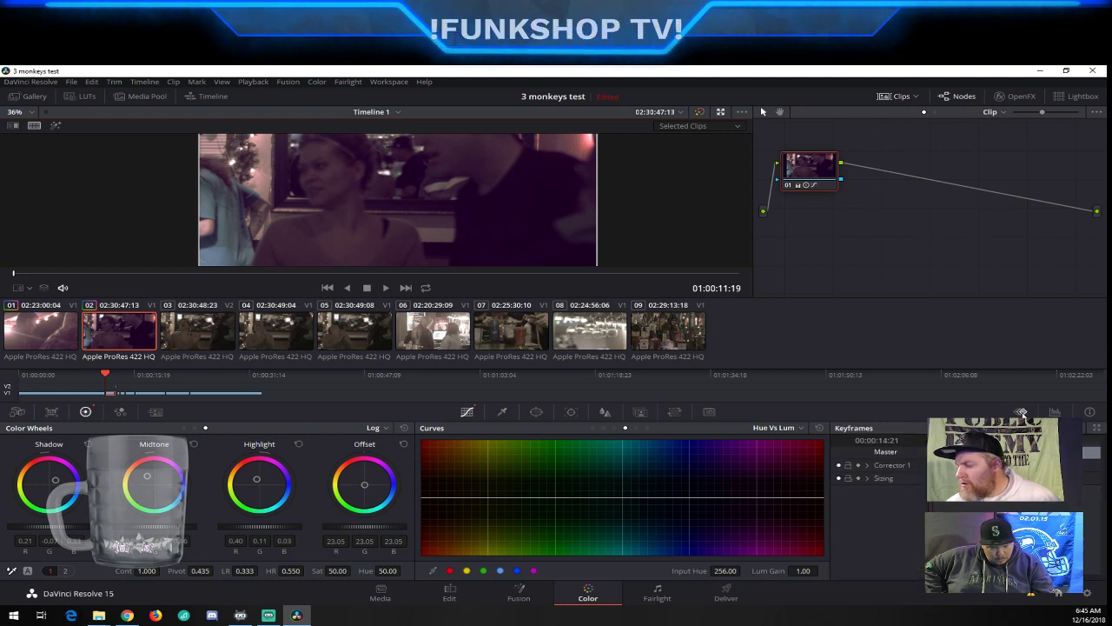
{"action": "left_click", "coordinate": [1053, 412]}
{"action": "left_click", "coordinate": [1089, 412]}
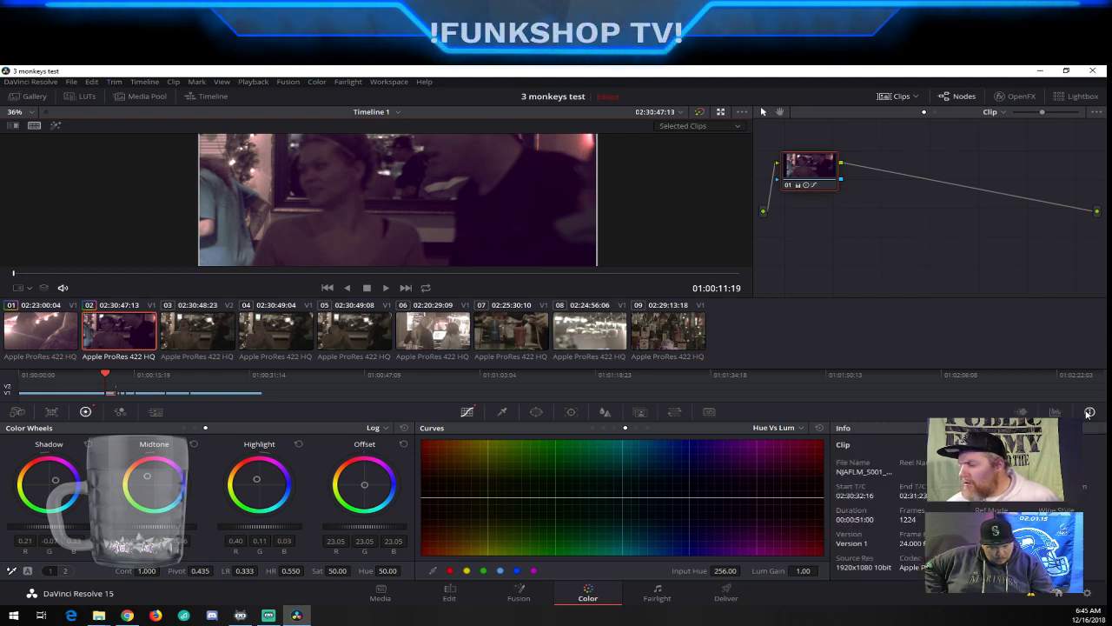
{"action": "left_click", "coordinate": [1056, 412]}
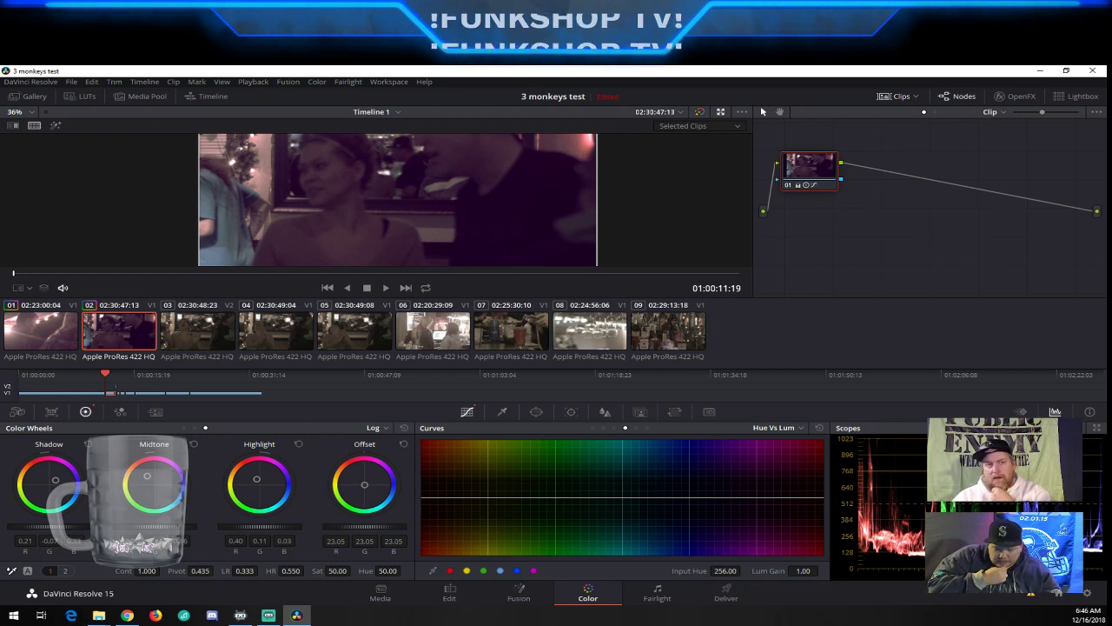
{"action": "left_click", "coordinate": [1026, 413]}
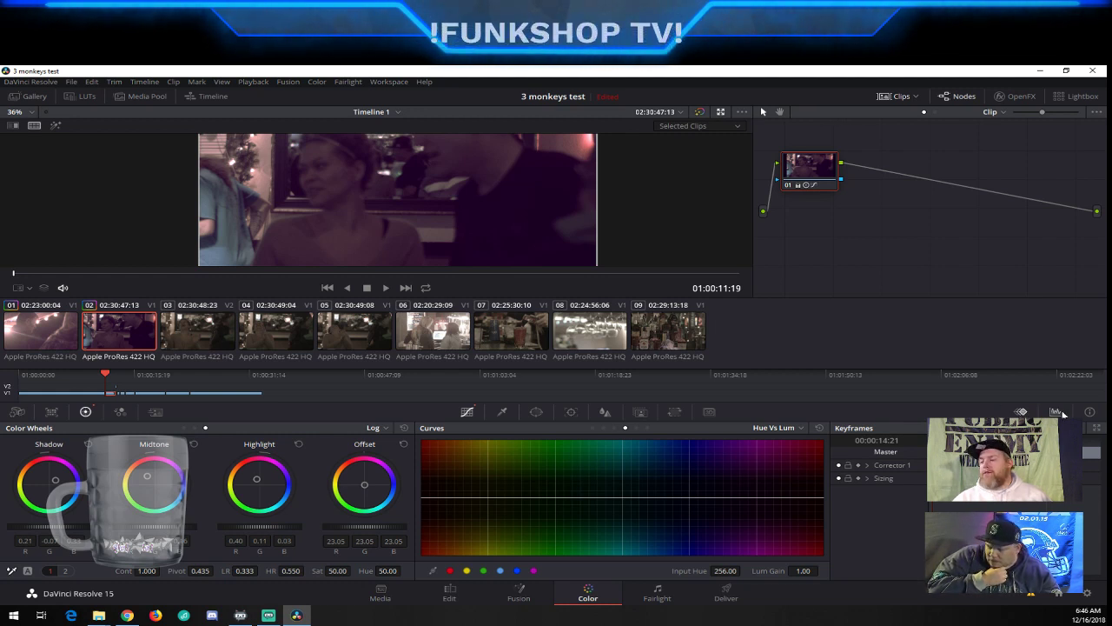
{"action": "left_click", "coordinate": [1058, 411]}
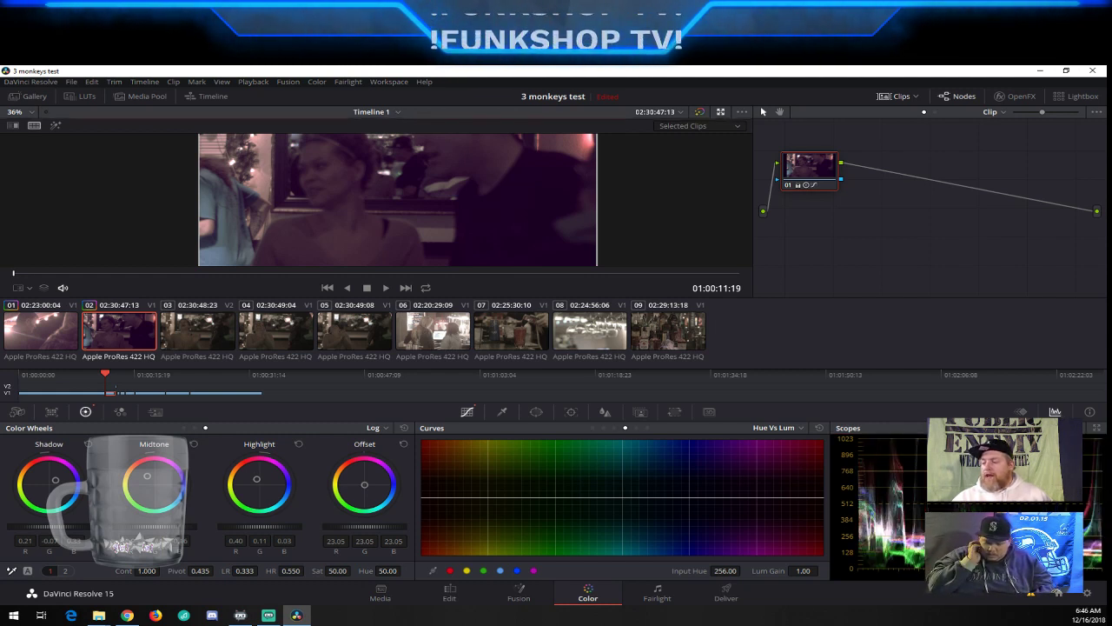
Examine clip 02 on the vectorscope, histogram and waveform, return to the parade, and check the scope settings
{"action": "left_click", "coordinate": [1057, 428]}
{"action": "left_click", "coordinate": [1057, 465]}
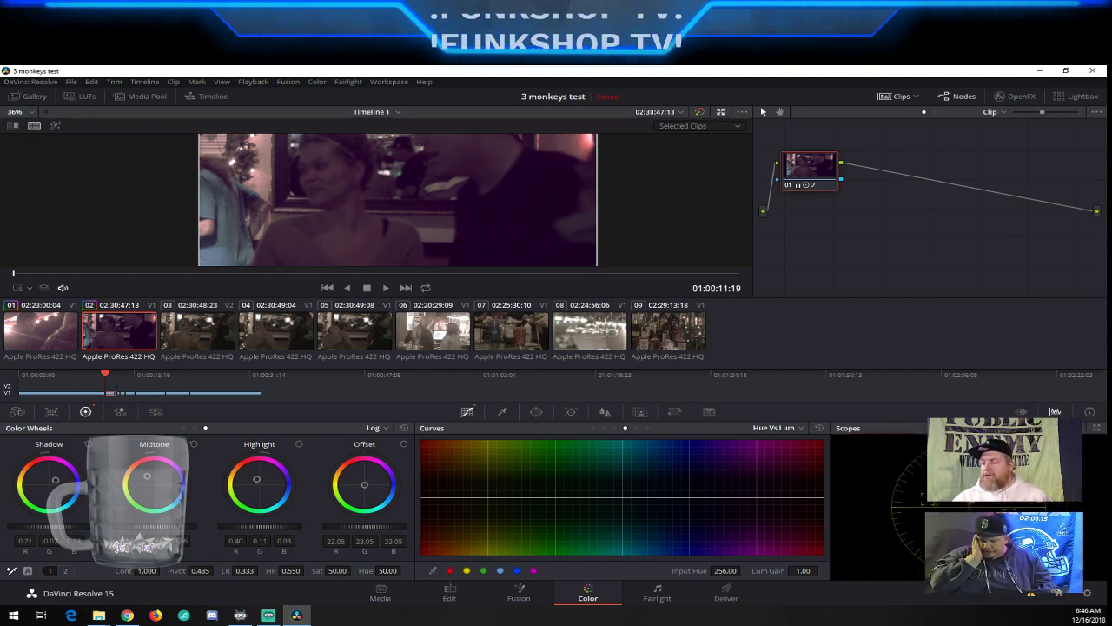
{"action": "left_click", "coordinate": [1053, 428]}
{"action": "left_click", "coordinate": [1055, 477]}
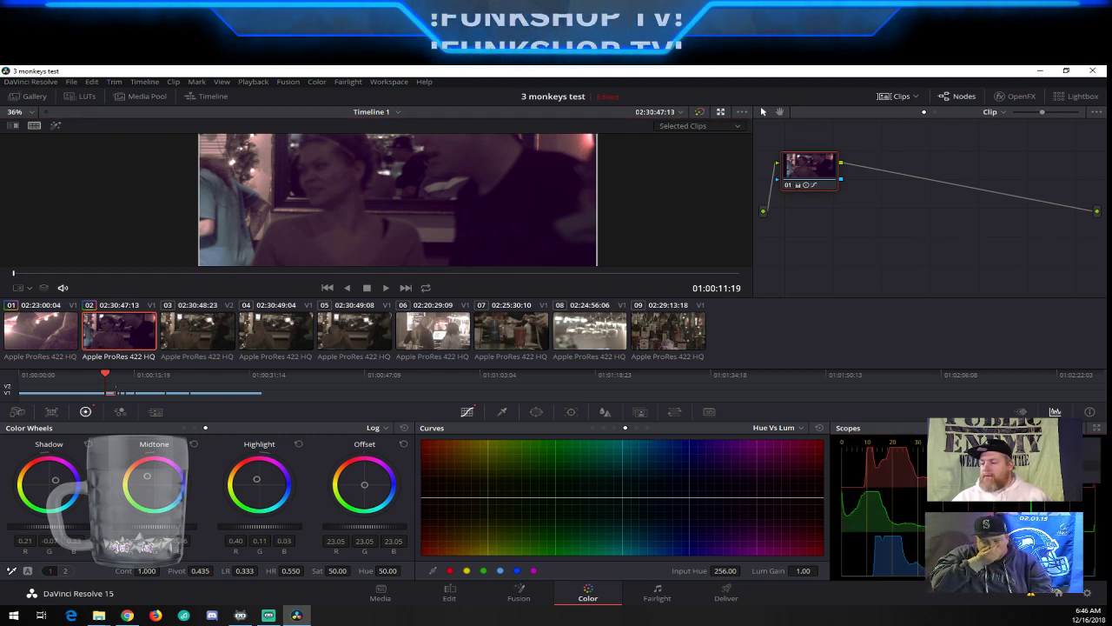
{"action": "left_click", "coordinate": [1055, 455]}
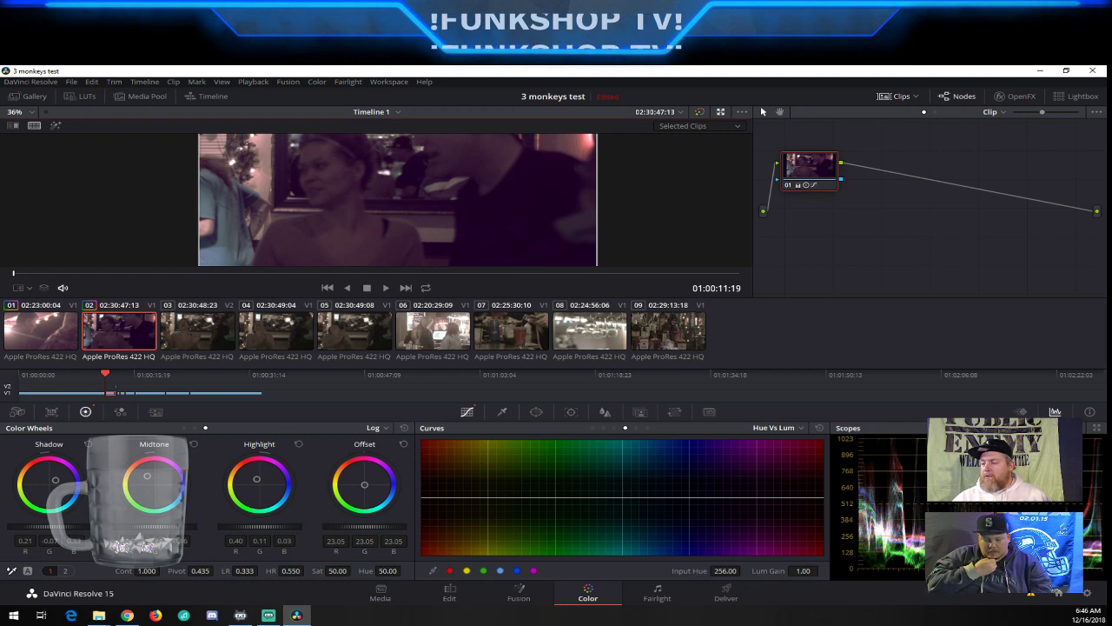
{"action": "left_click", "coordinate": [1055, 444]}
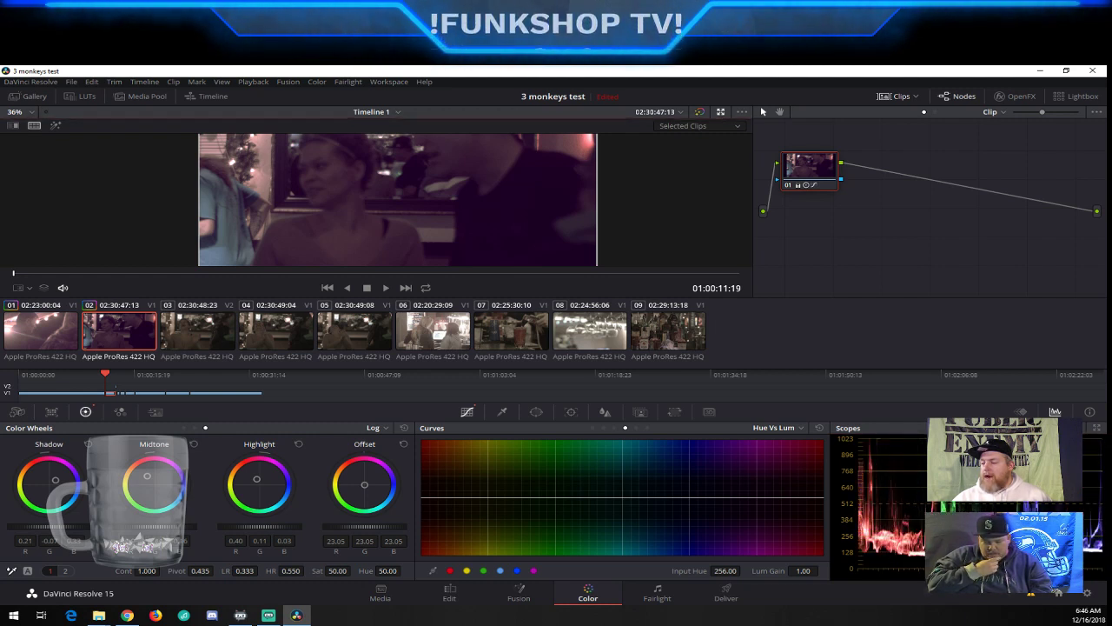
{"action": "left_click", "coordinate": [1083, 433]}
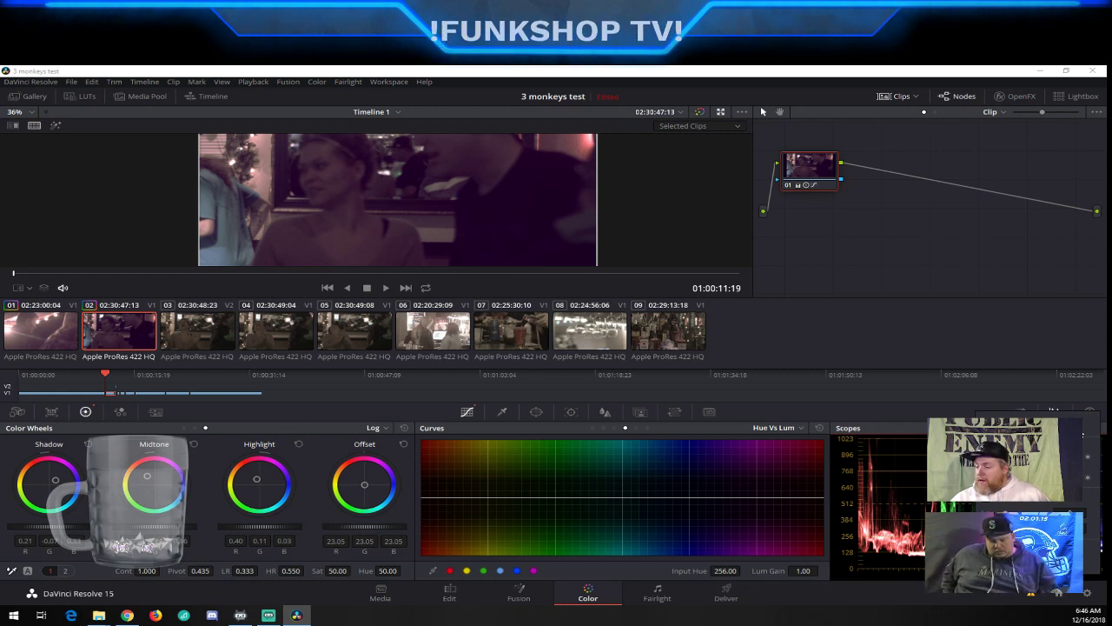
{"action": "left_click", "coordinate": [1092, 439]}
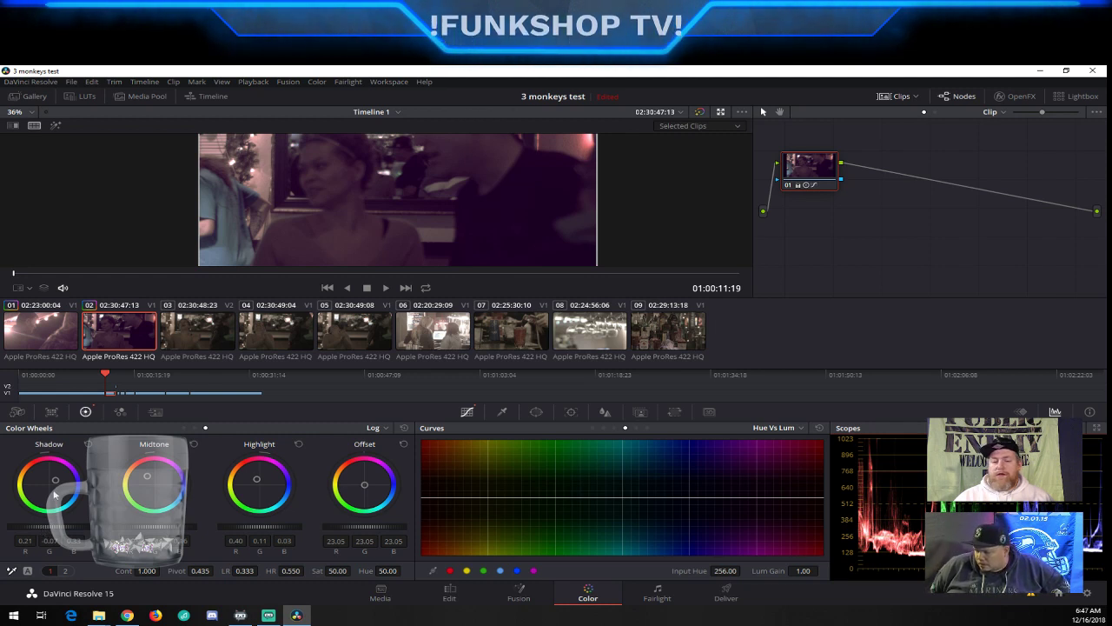
Lift clip 02's shadows and shift their color balance to red 0.36 and green 0.05, comparing the parade against clip 01
{"action": "left_click_drag", "start_coordinate": [41, 529], "coordinate": [66, 529]}
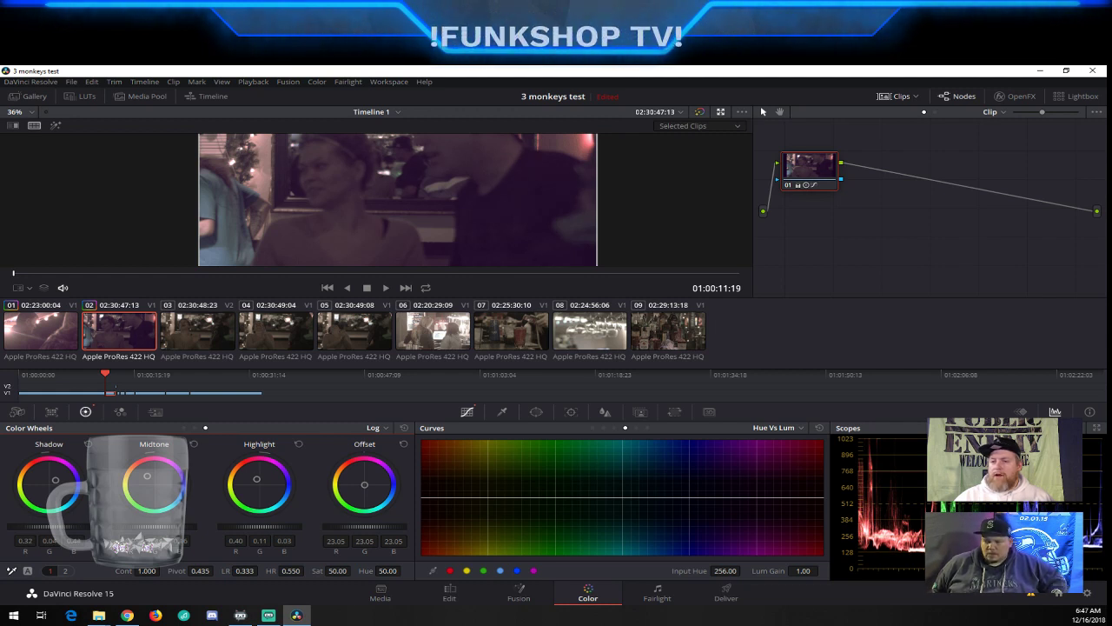
{"action": "left_click_drag", "start_coordinate": [66, 530], "coordinate": [69, 529]}
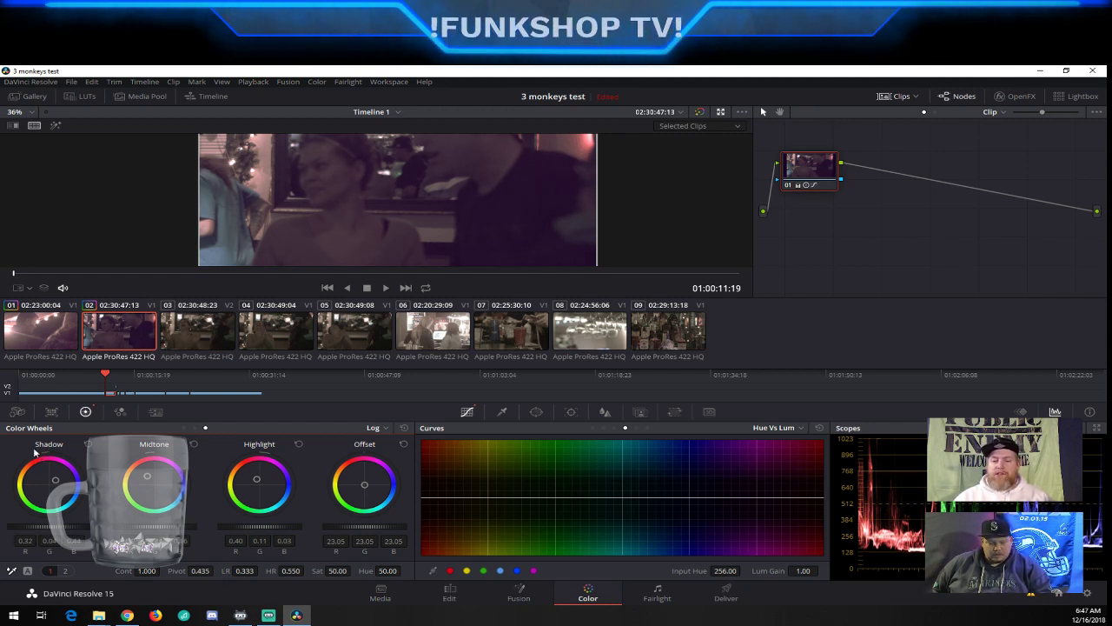
{"action": "left_click", "coordinate": [53, 335]}
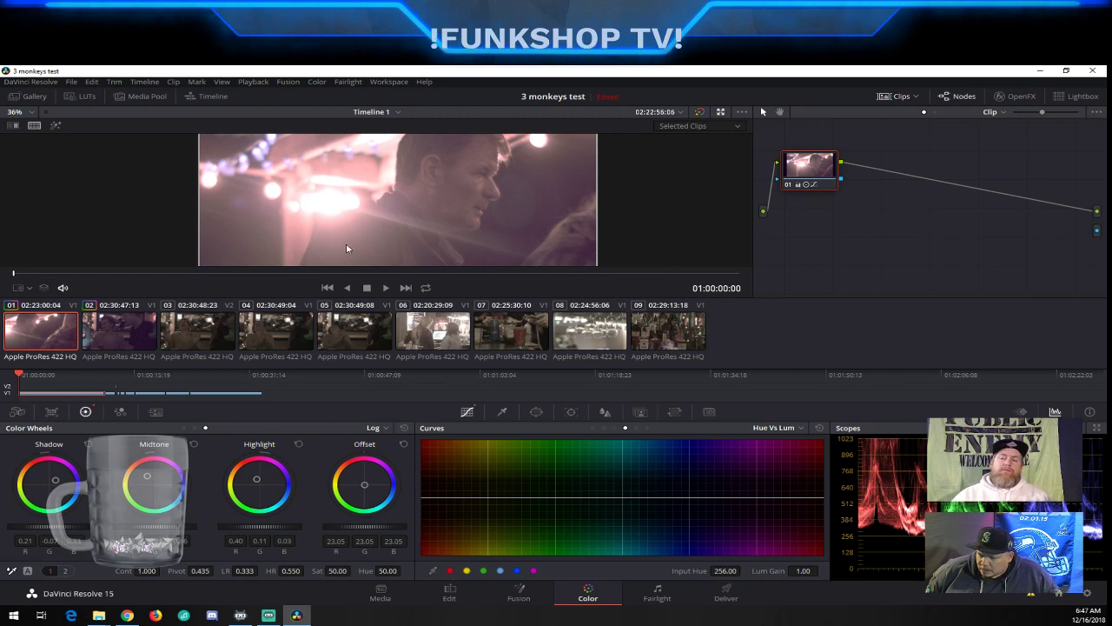
{"action": "left_click", "coordinate": [26, 374]}
{"action": "left_click_drag", "start_coordinate": [25, 374], "coordinate": [105, 375]}
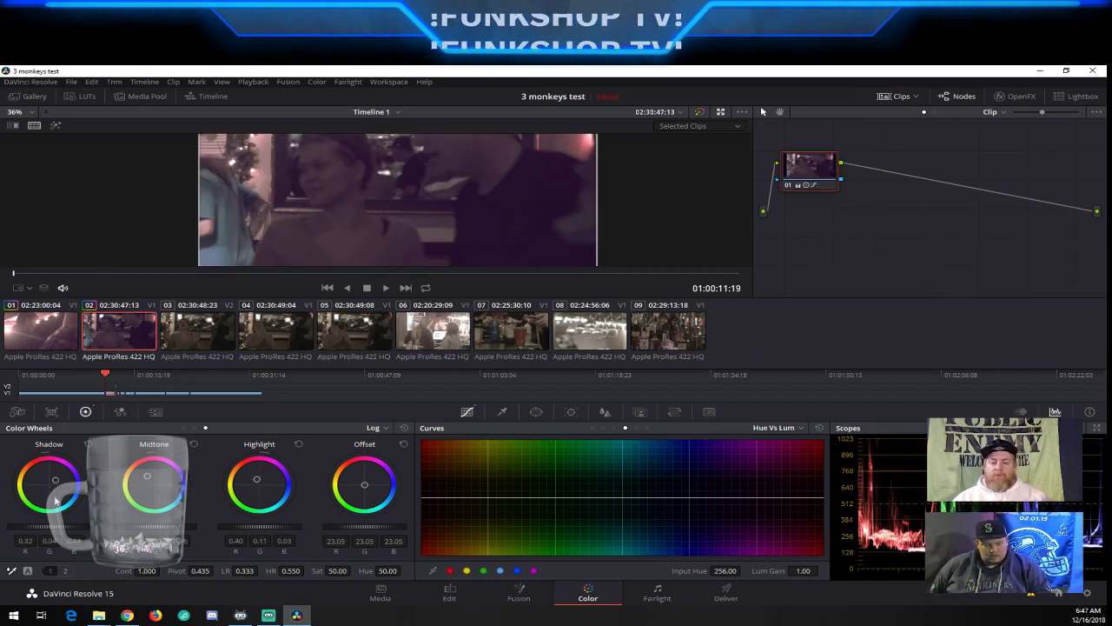
{"action": "left_click_drag", "start_coordinate": [58, 480], "coordinate": [52, 479]}
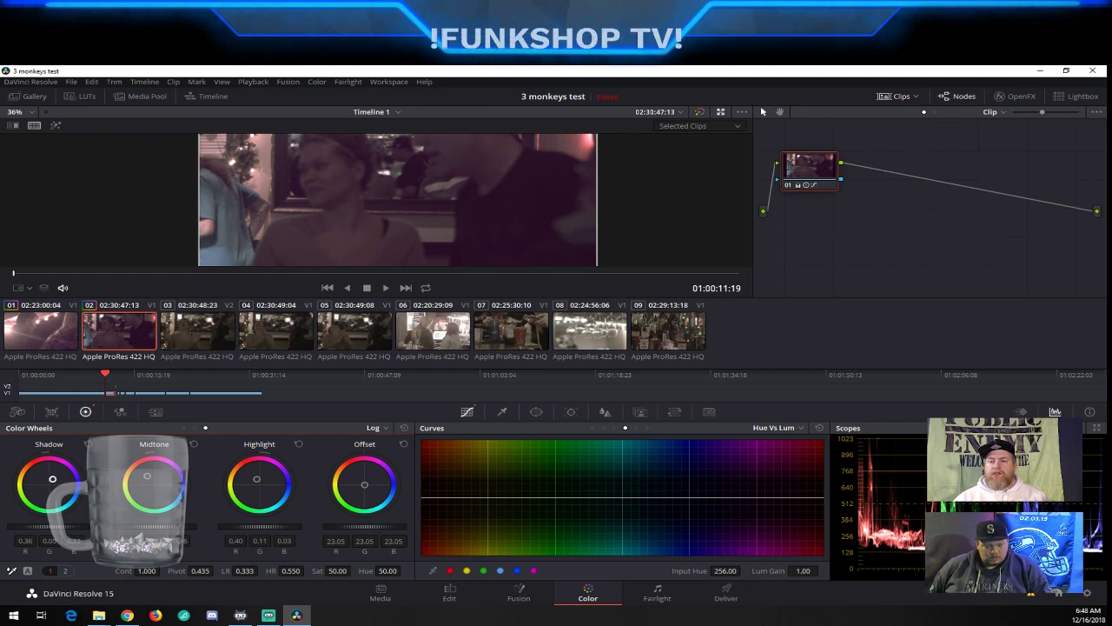
Check the viewer and thumbnail options and compare the image and parade of clip 01 with clip 02, ending on clip 02
{"action": "left_click", "coordinate": [744, 113]}
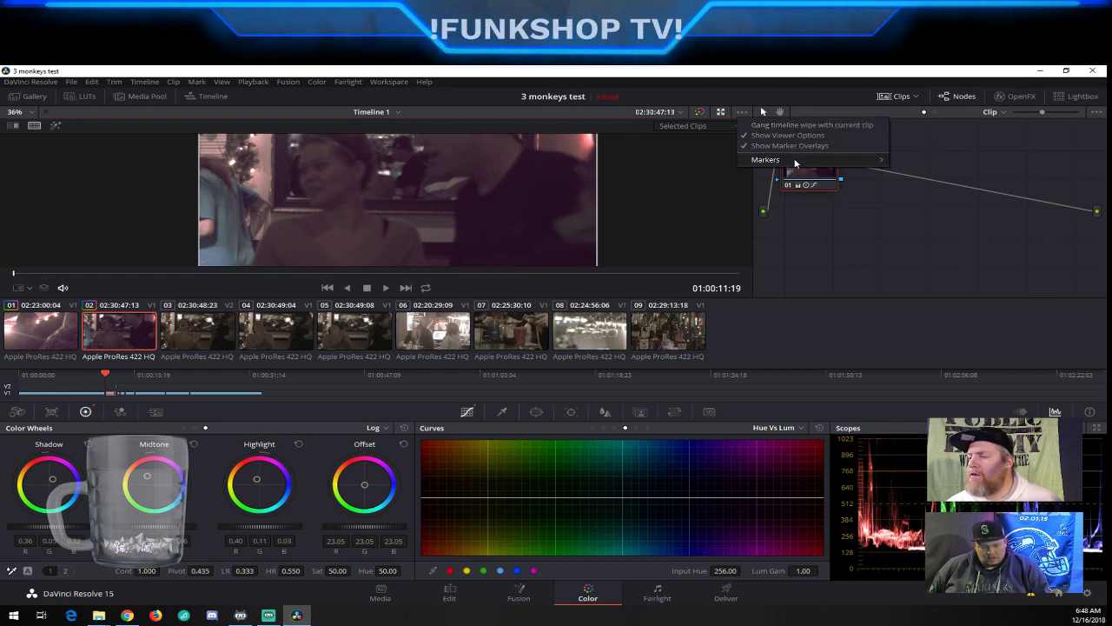
{"action": "left_click", "coordinate": [35, 343]}
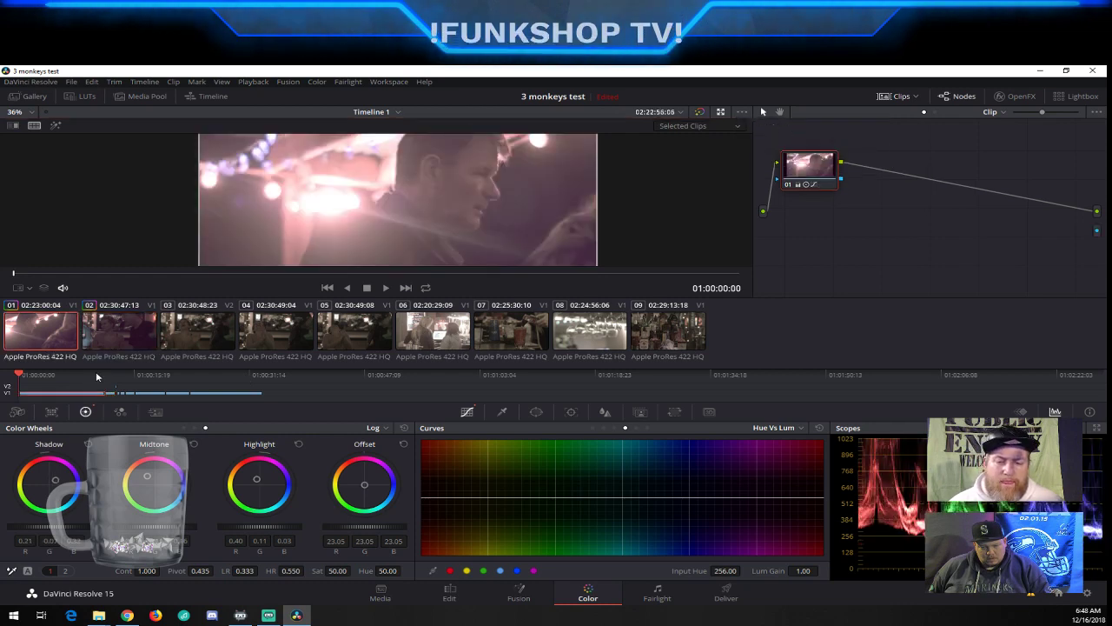
{"action": "left_click_drag", "start_coordinate": [115, 381], "coordinate": [37, 379]}
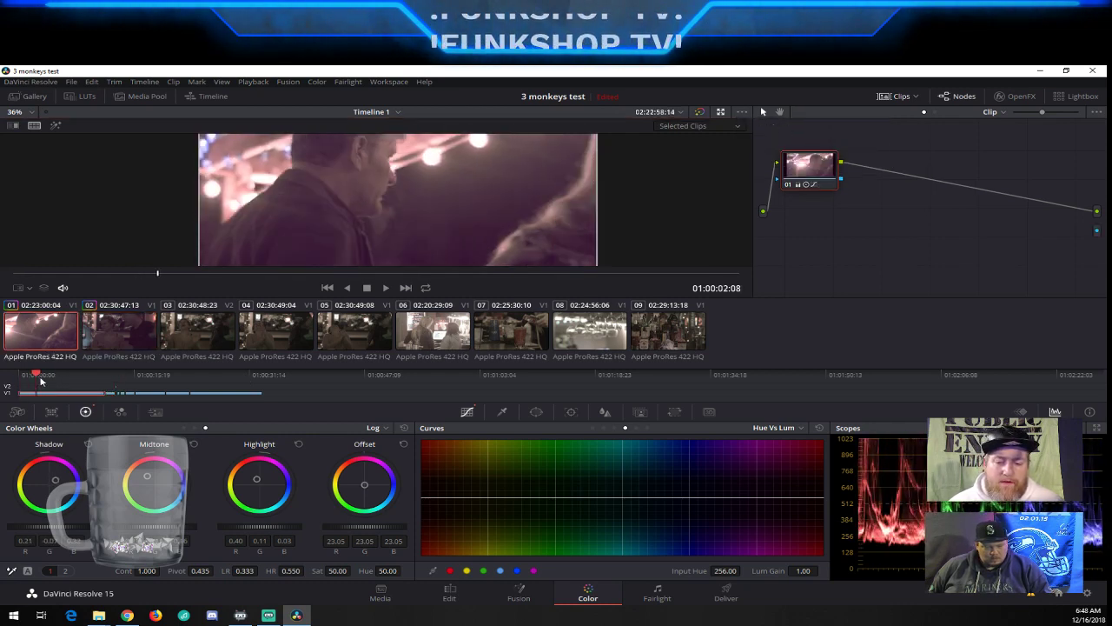
{"action": "left_click", "coordinate": [110, 394]}
{"action": "right_click", "coordinate": [54, 331]}
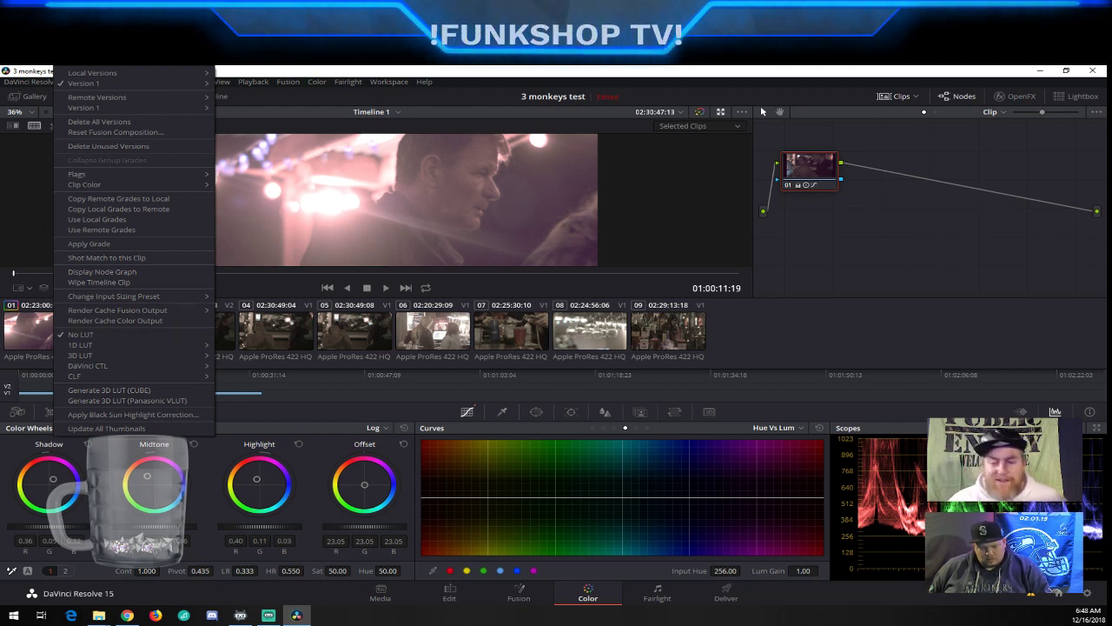
{"action": "left_click", "coordinate": [155, 333]}
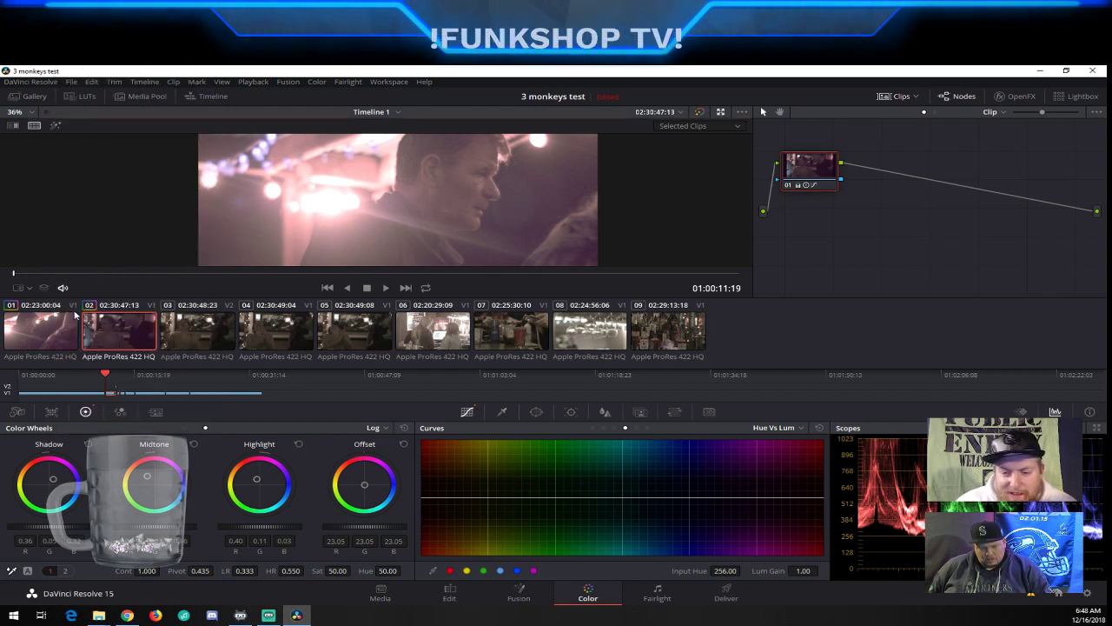
{"action": "left_click", "coordinate": [37, 333]}
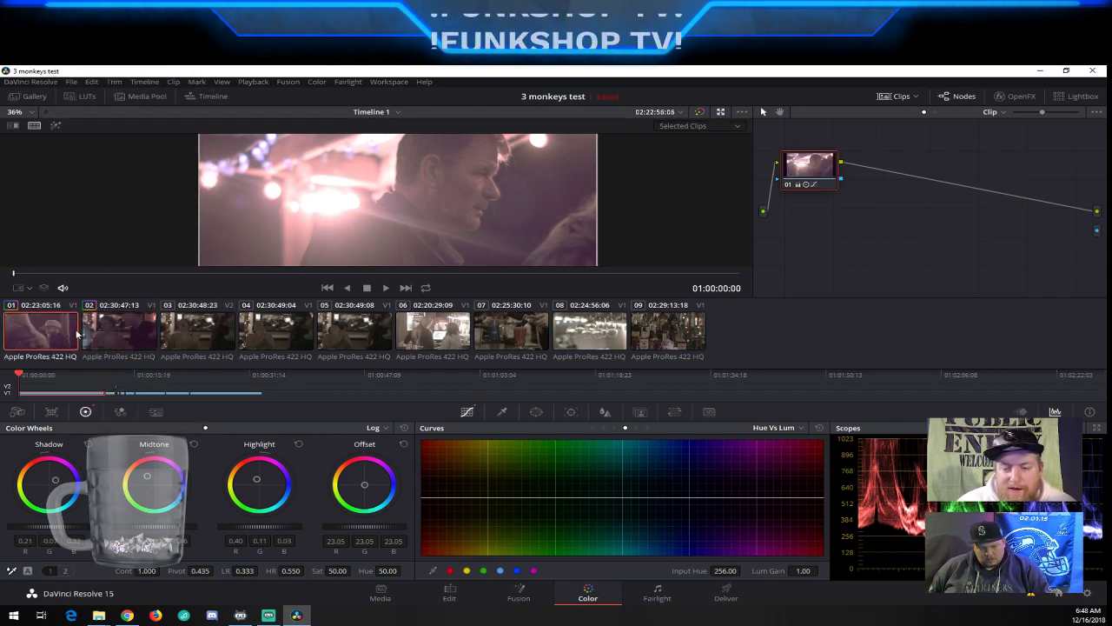
{"action": "left_click", "coordinate": [127, 345]}
{"action": "left_click", "coordinate": [57, 338]}
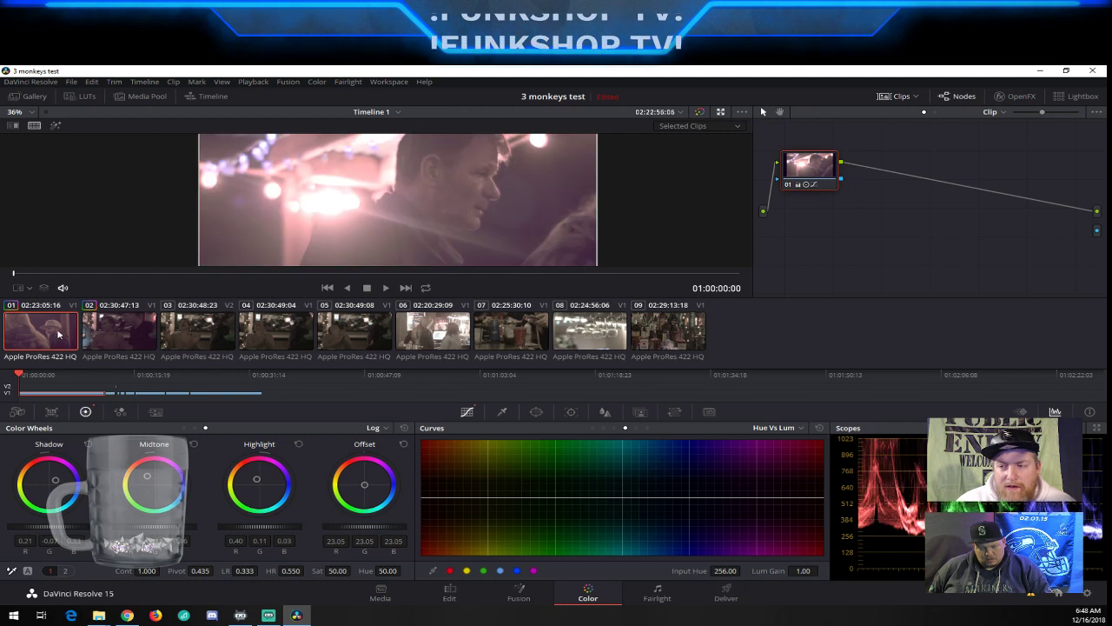
{"action": "left_click", "coordinate": [118, 326]}
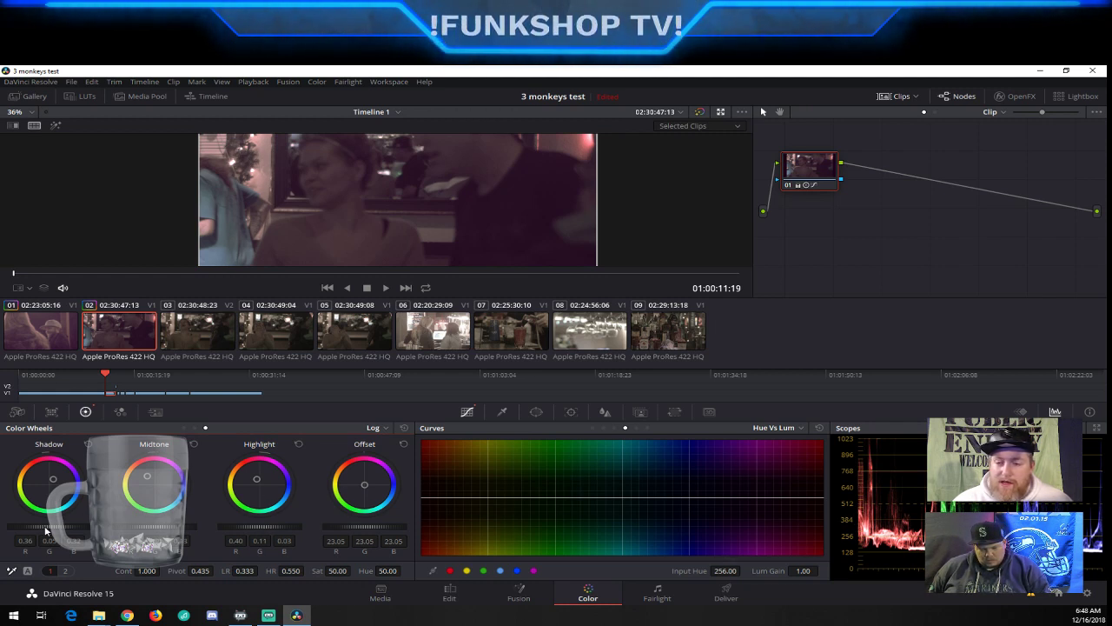
Fine-tune clip 02's grade with shadows at red 0.37 and green 0.06, a slight midtone balance shift, and Tint at 15
{"action": "mouse_move", "coordinate": [49, 526]}
{"action": "left_mouse_down"}
{"action": "mouse_move", "coordinate": [37, 527]}
{"action": "mouse_move", "coordinate": [51, 526]}
{"action": "left_mouse_up"}
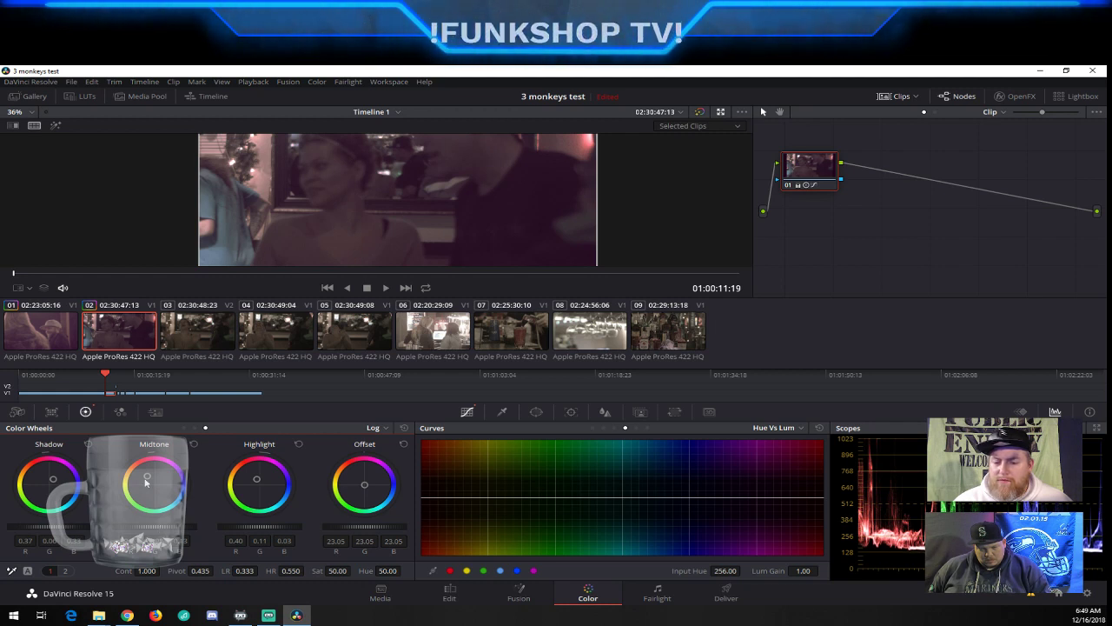
{"action": "left_click_drag", "start_coordinate": [146, 476], "coordinate": [148, 475]}
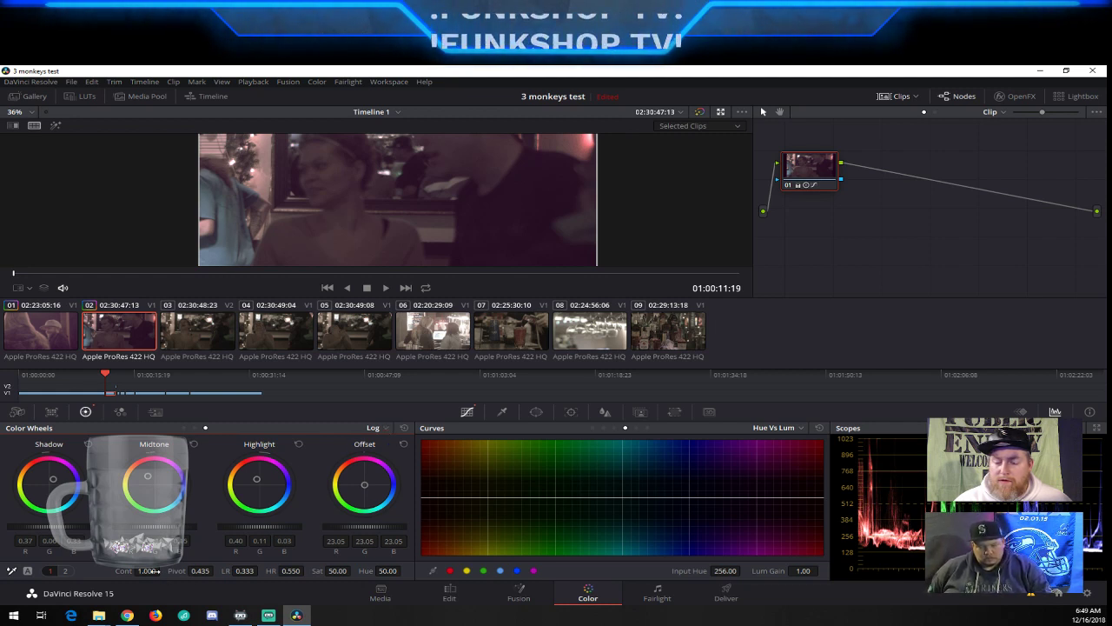
{"action": "left_click", "coordinate": [66, 570]}
{"action": "mouse_move", "coordinate": [181, 571]}
{"action": "left_mouse_down"}
{"action": "mouse_move", "coordinate": [161, 571]}
{"action": "mouse_move", "coordinate": [185, 571]}
{"action": "left_mouse_up"}
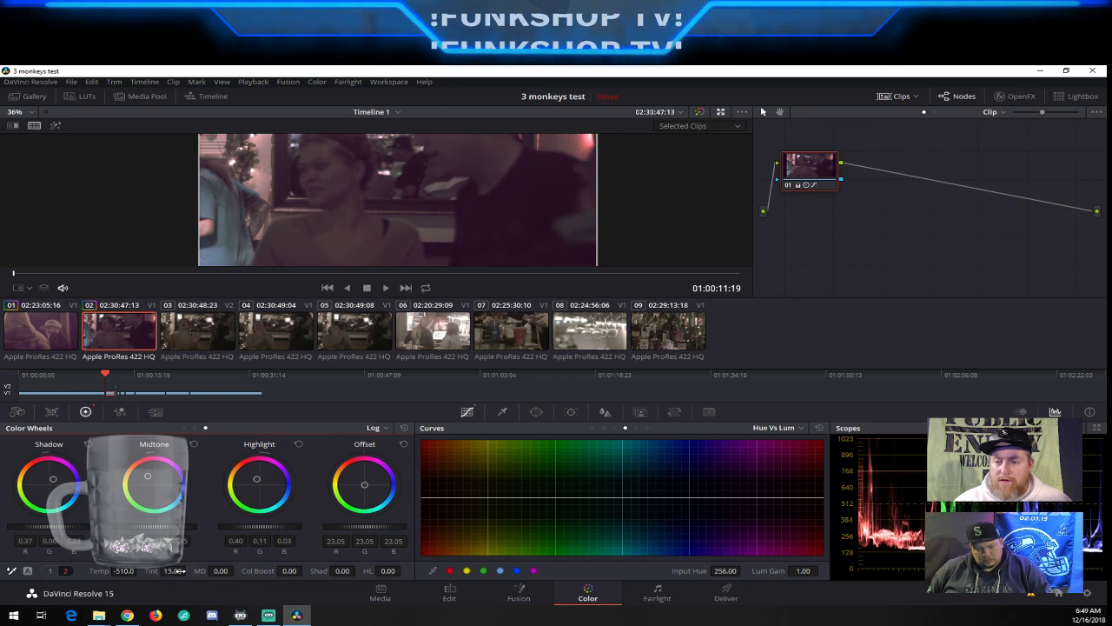
Set clip 02's color temperature to 260 and Tint to 0, judging the image on a frame near the clip's end
{"action": "left_click_drag", "start_coordinate": [113, 571], "coordinate": [152, 571]}
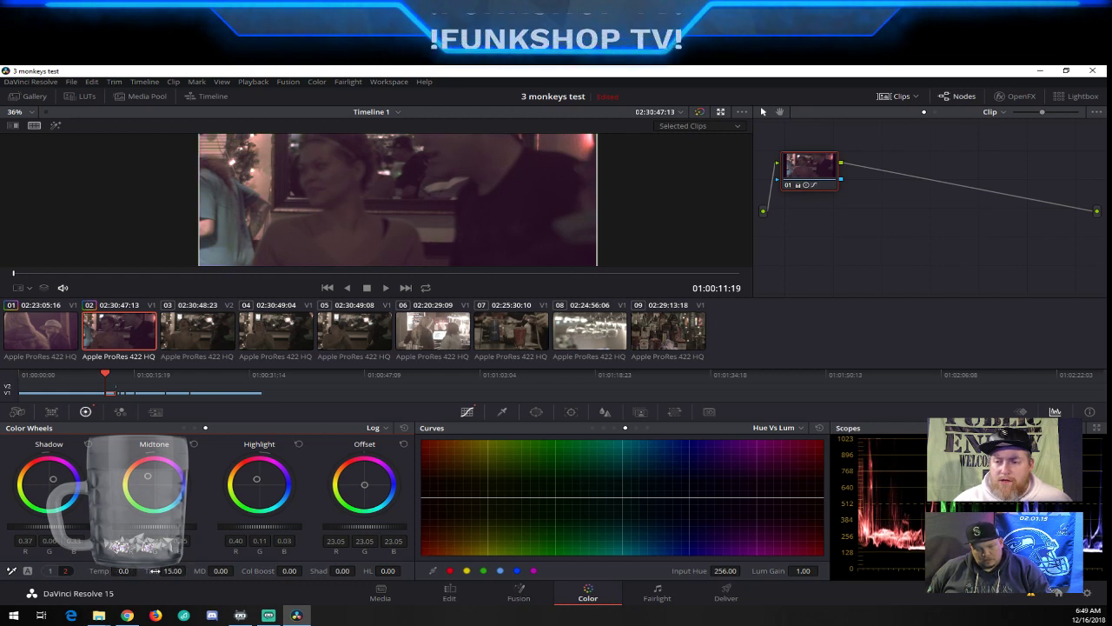
{"action": "left_click", "coordinate": [109, 375]}
{"action": "left_click_drag", "start_coordinate": [110, 375], "coordinate": [114, 375]}
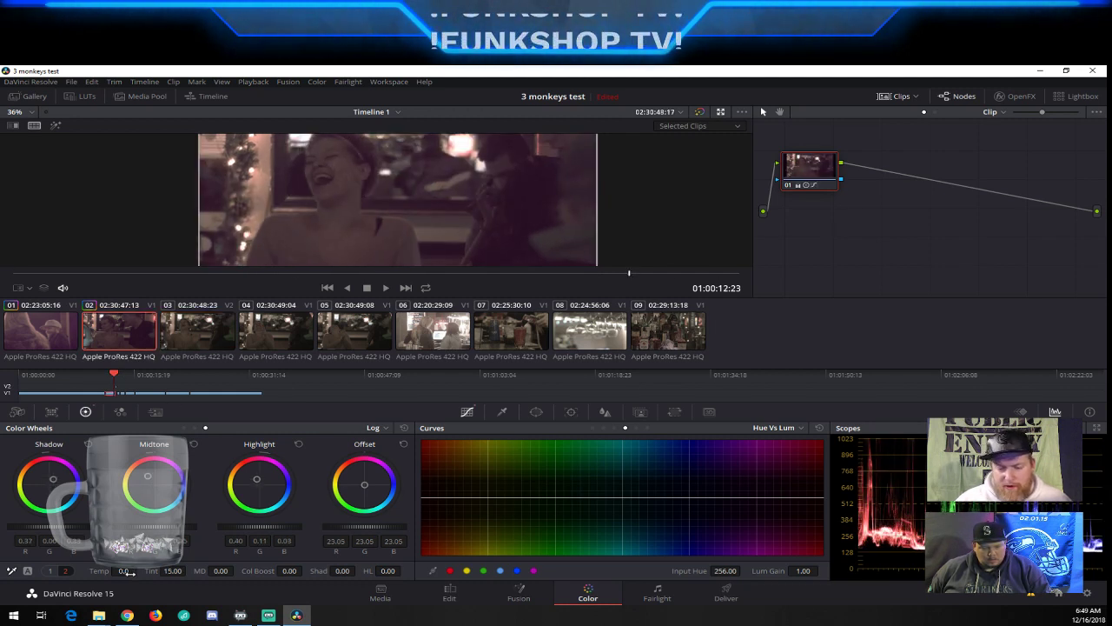
{"action": "left_click_drag", "start_coordinate": [123, 571], "coordinate": [151, 571]}
{"action": "double_click", "coordinate": [151, 570]}
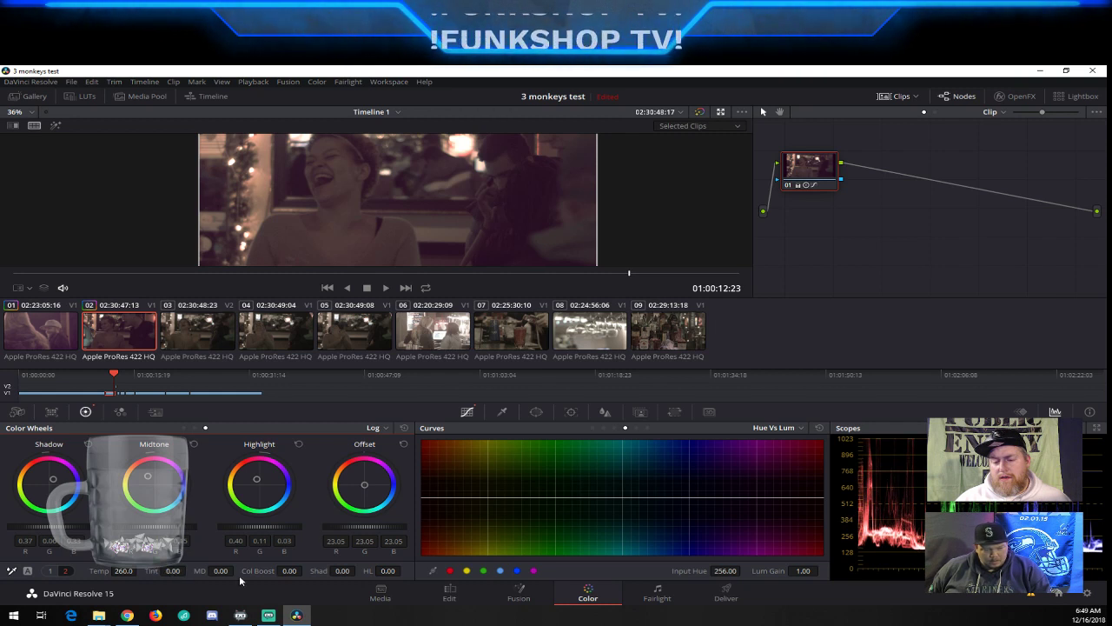
Adjust clip 02's offset to 24.73, 22.60, 22.20 and its highlights to red 0.28, green -0.05, blue -0.03
{"action": "left_click_drag", "start_coordinate": [367, 487], "coordinate": [364, 483]}
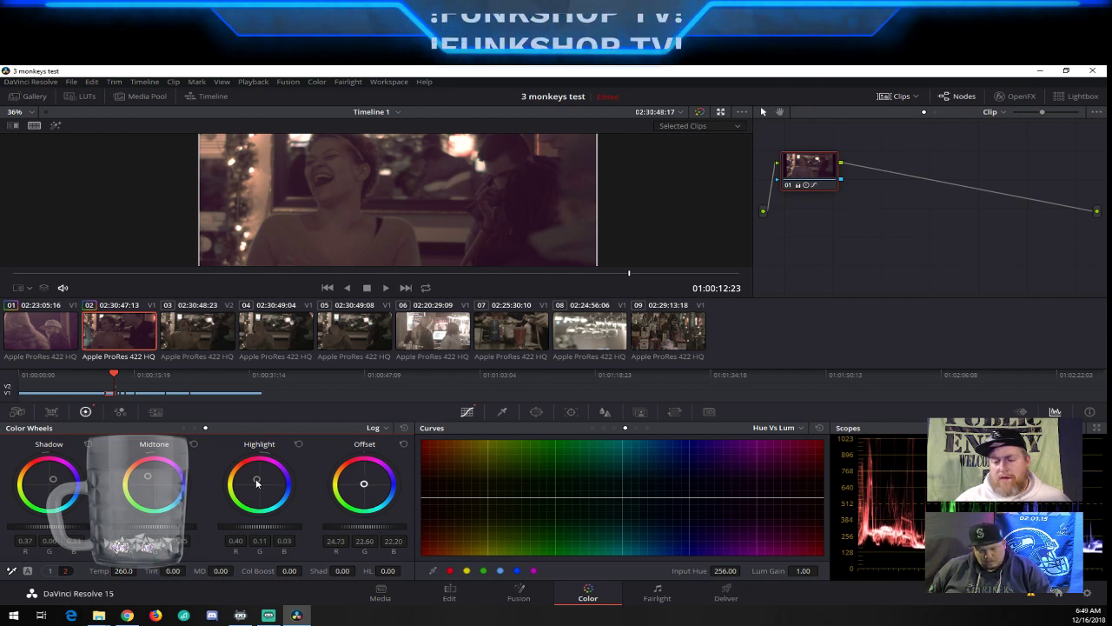
{"action": "left_click_drag", "start_coordinate": [258, 483], "coordinate": [257, 478]}
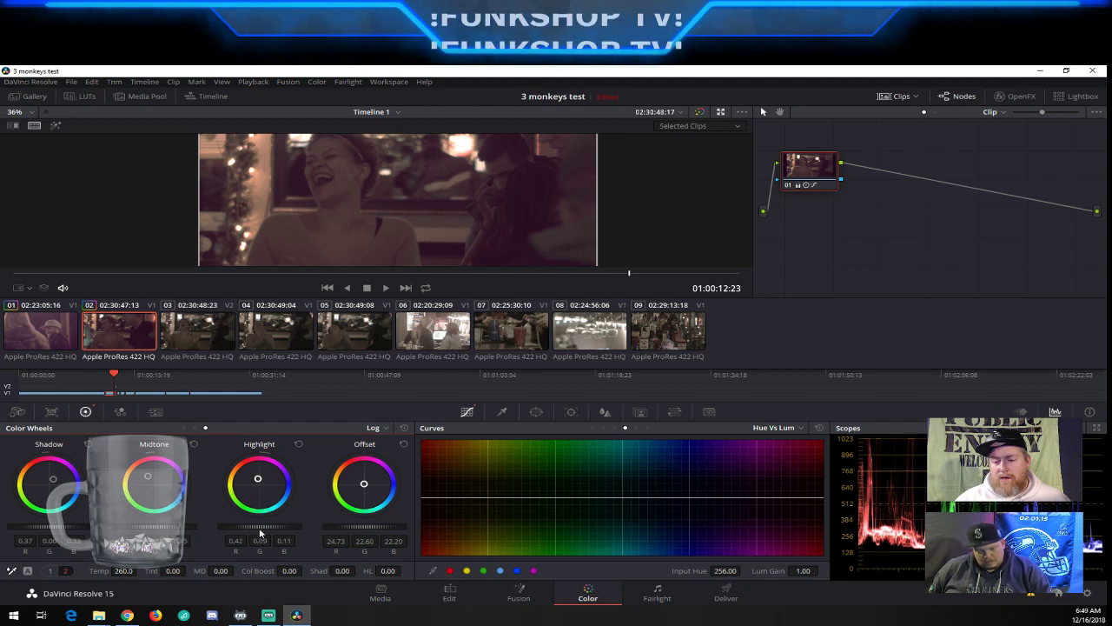
{"action": "mouse_move", "coordinate": [259, 527]}
{"action": "left_mouse_down"}
{"action": "mouse_move", "coordinate": [276, 528]}
{"action": "mouse_move", "coordinate": [262, 528]}
{"action": "left_mouse_up"}
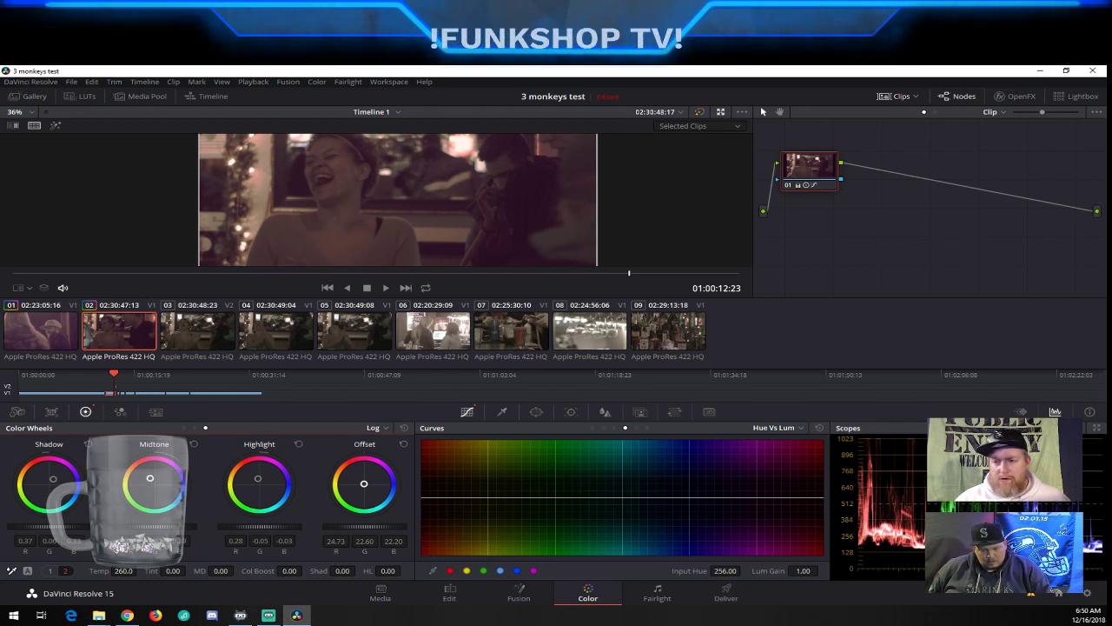
Rework clip 02's midtone color balance, finishing with a slight shift toward red
{"action": "left_click_drag", "start_coordinate": [150, 479], "coordinate": [153, 481]}
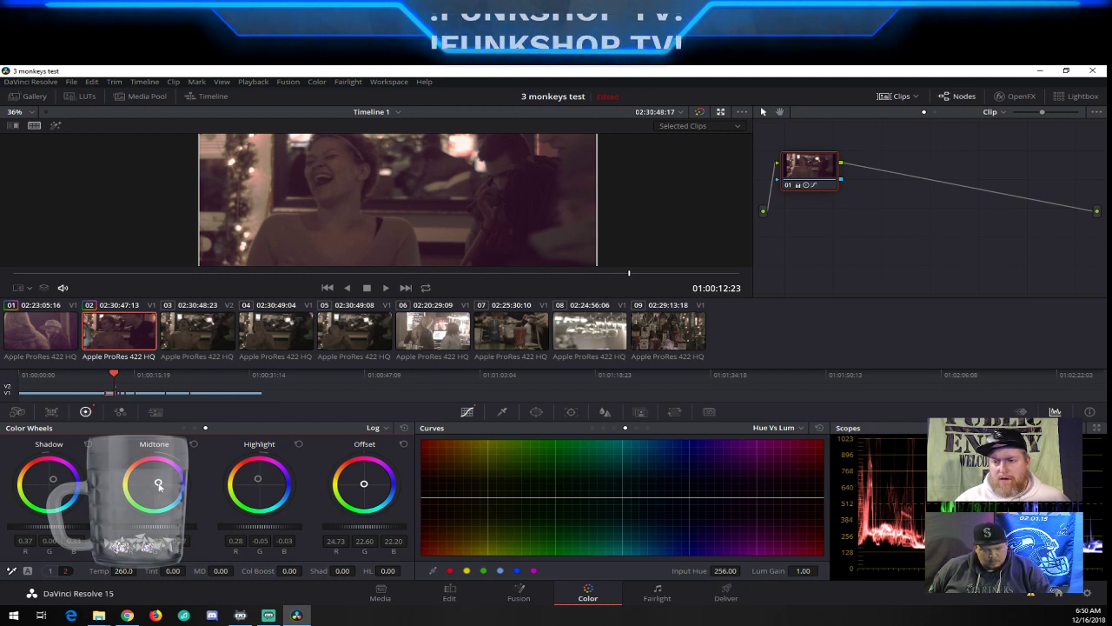
{"action": "left_click", "coordinate": [194, 445]}
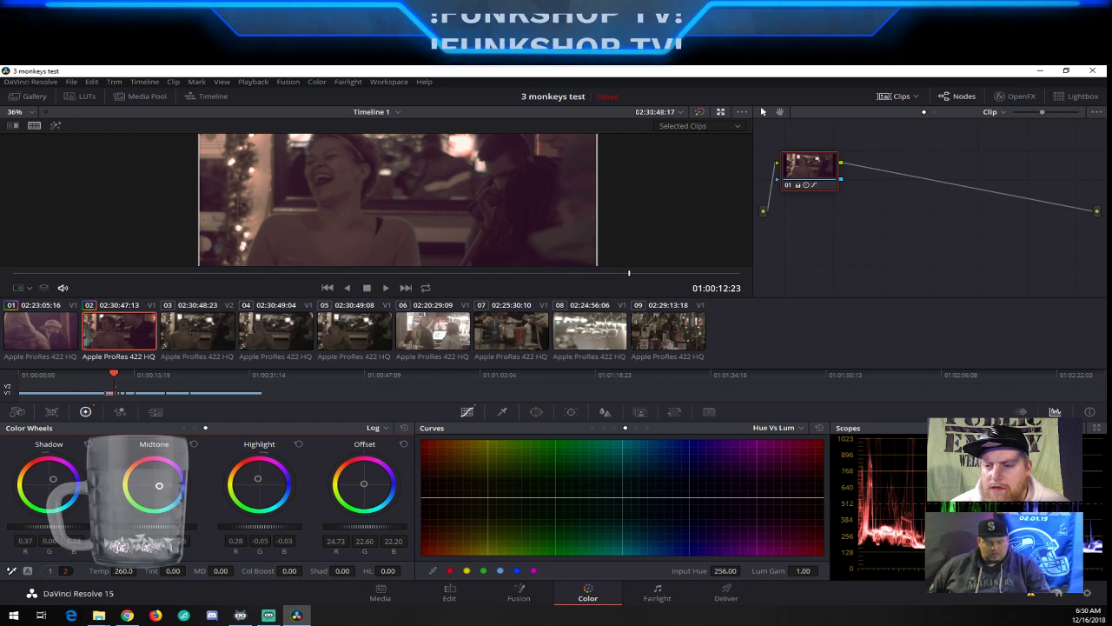
{"action": "left_click_drag", "start_coordinate": [149, 482], "coordinate": [153, 476]}
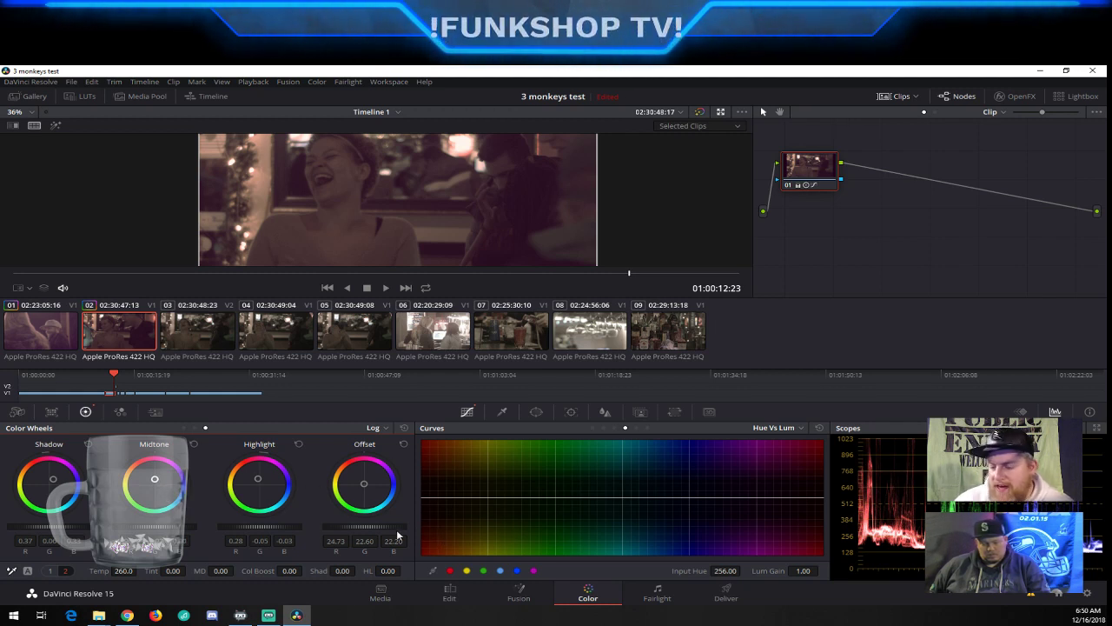
Look through the Hue Vs Sat curve and the Key, Sizing and Window palettes, finishing on the HSL Qualifier
{"action": "left_click", "coordinate": [614, 426]}
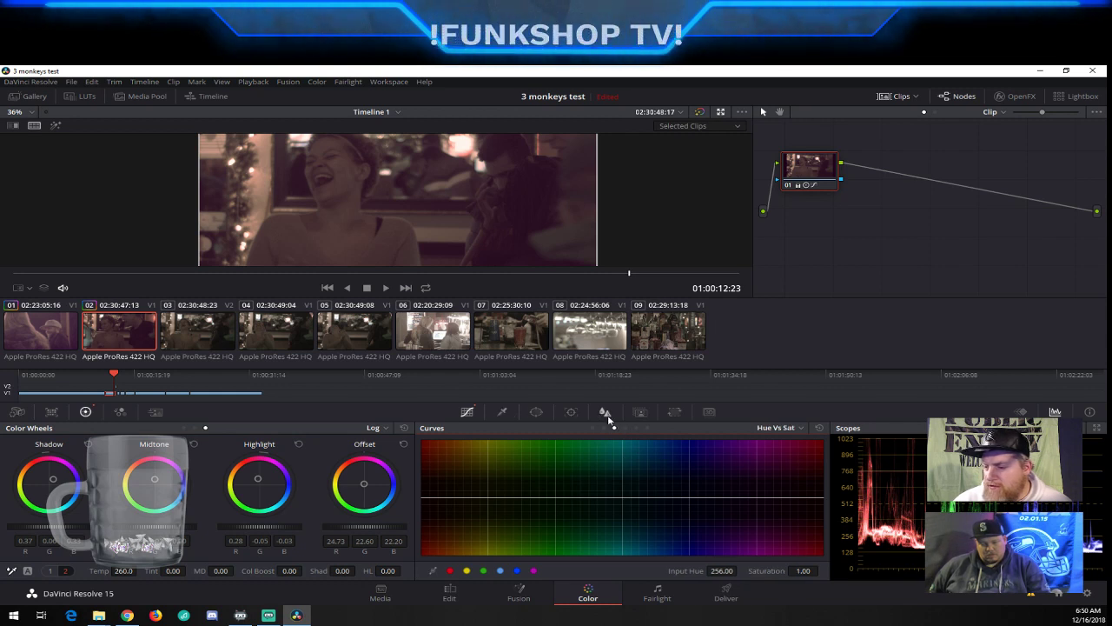
{"action": "left_click", "coordinate": [645, 413]}
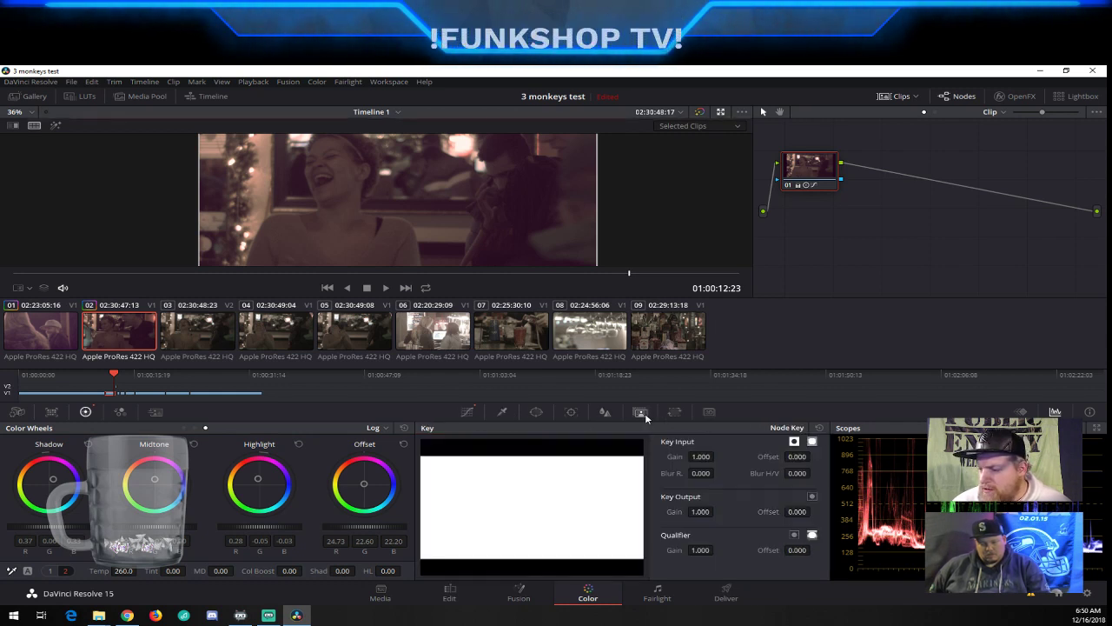
{"action": "left_click", "coordinate": [674, 412]}
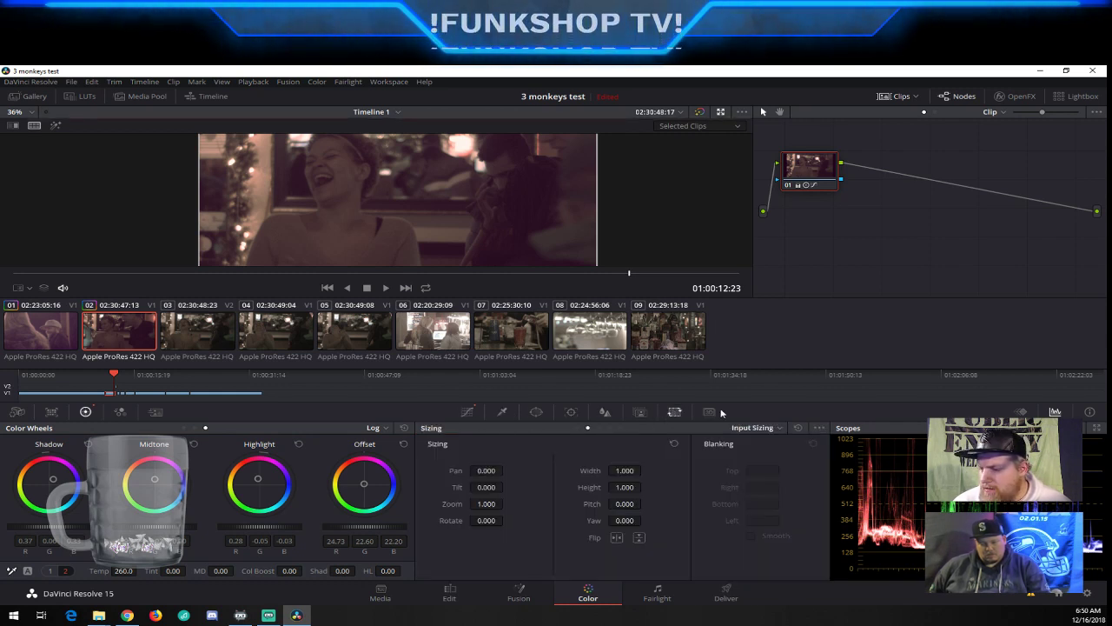
{"action": "left_click", "coordinate": [503, 410]}
{"action": "left_click", "coordinate": [536, 411]}
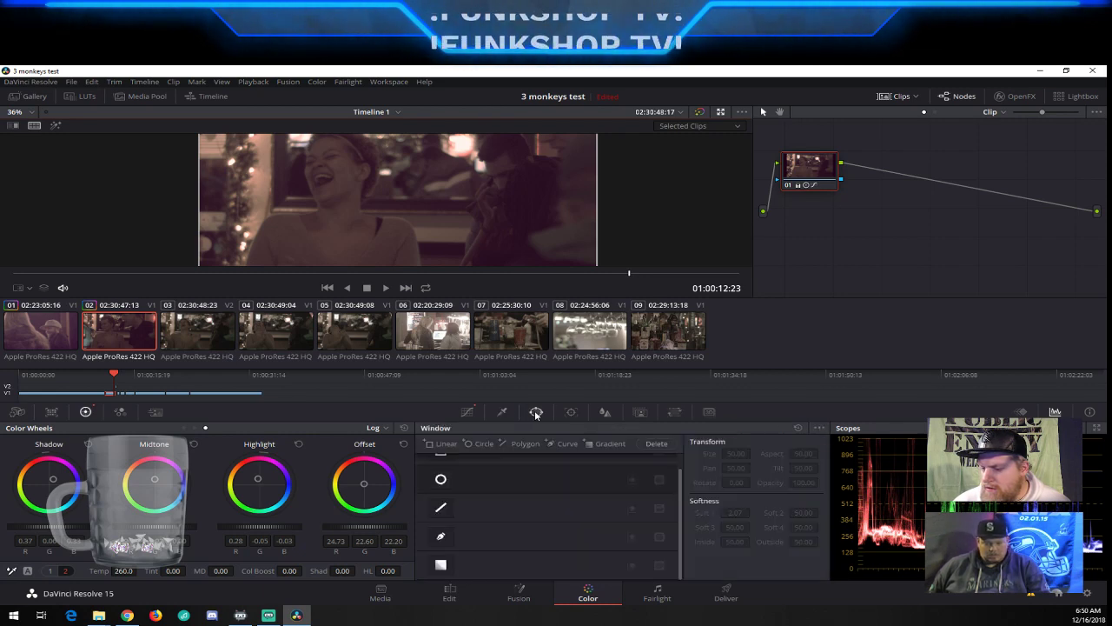
{"action": "left_click", "coordinate": [475, 412]}
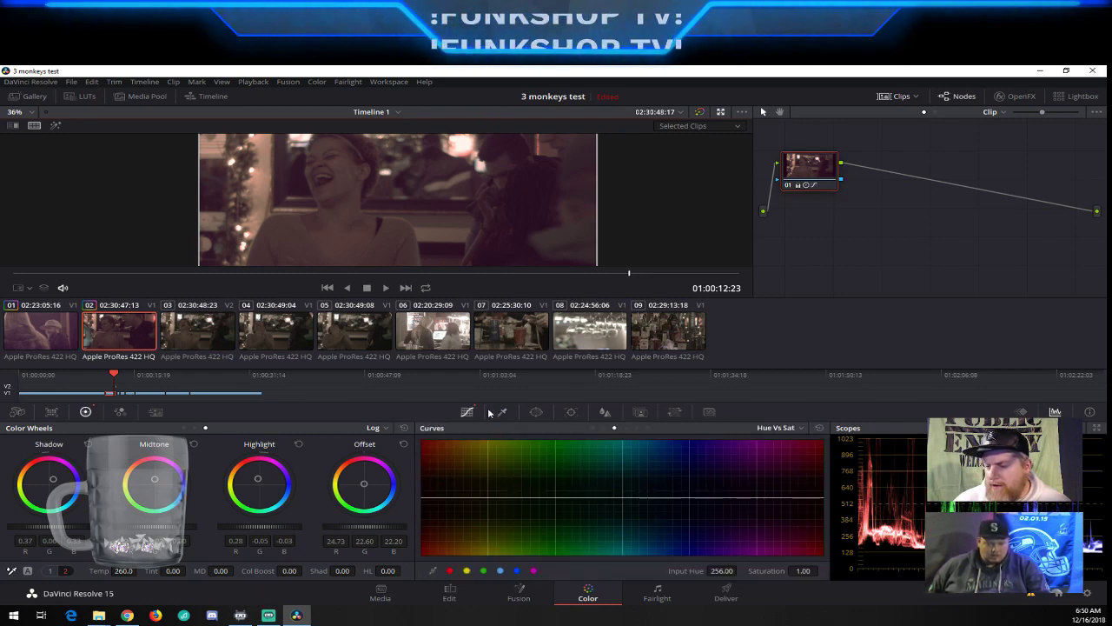
{"action": "left_click", "coordinate": [502, 412]}
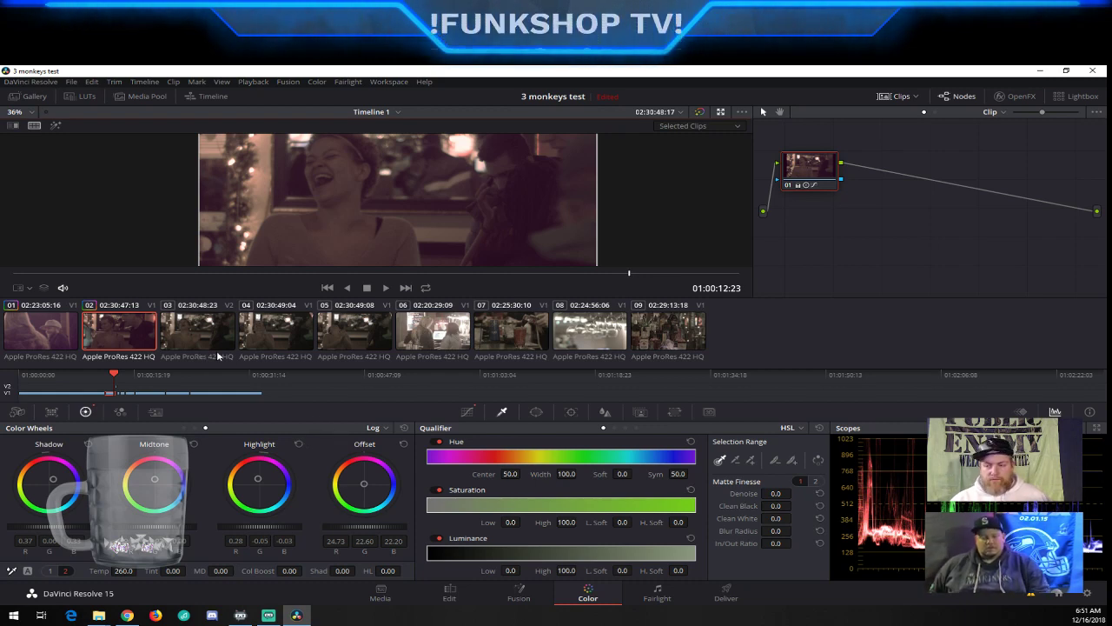
Compare graded clips 01 and 02 with ungraded clips 03 and 04 by selecting, playing and scrubbing through them
{"action": "left_click", "coordinate": [195, 329]}
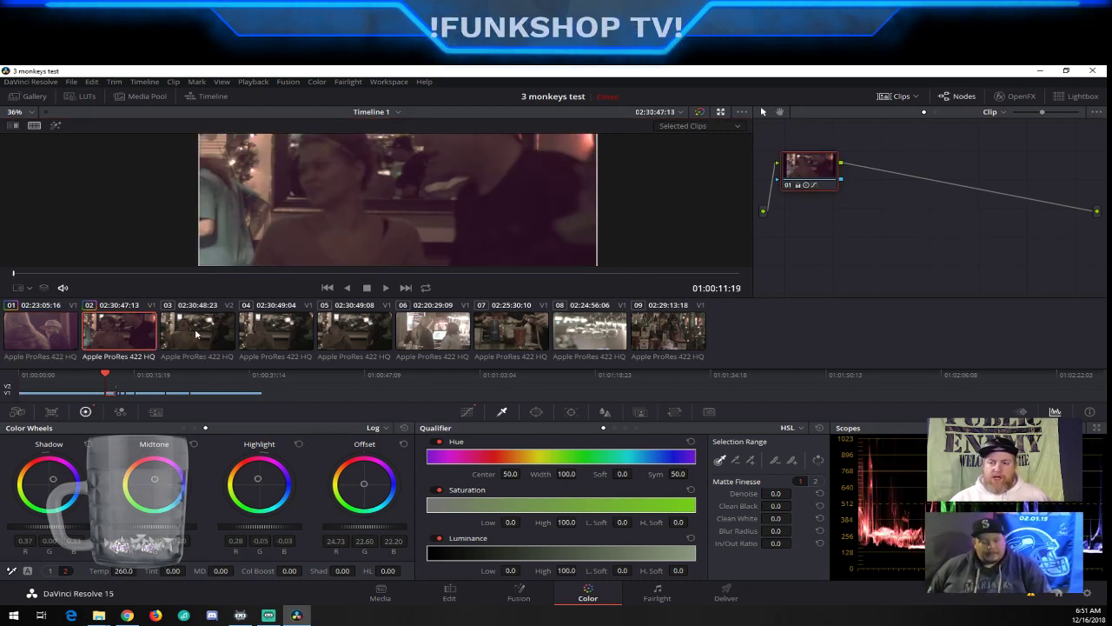
{"action": "left_click", "coordinate": [143, 328]}
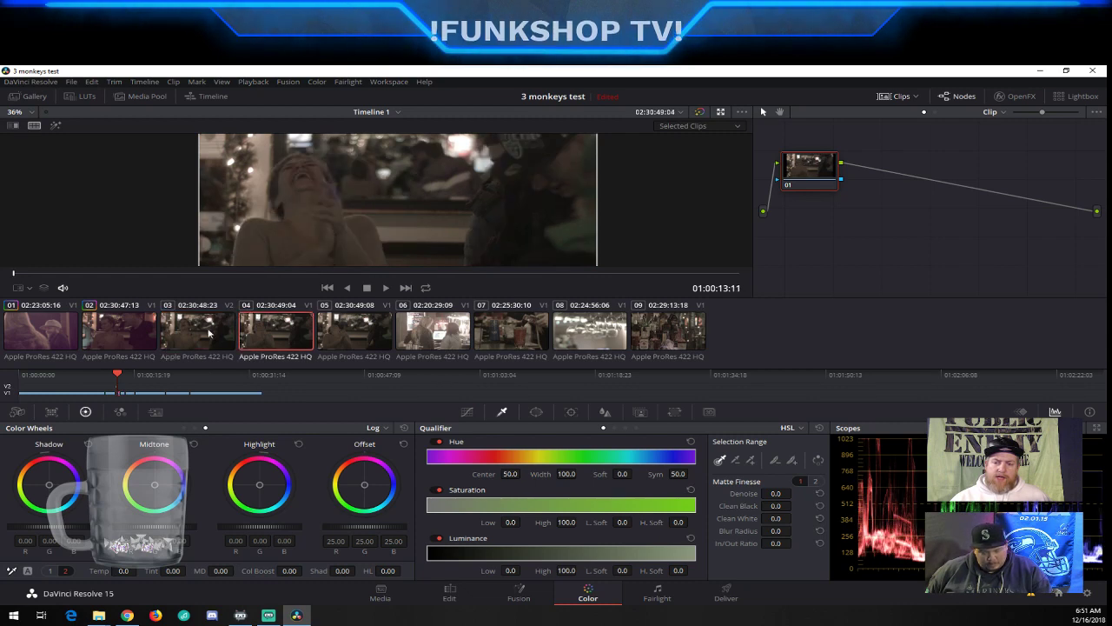
{"action": "left_click", "coordinate": [36, 322]}
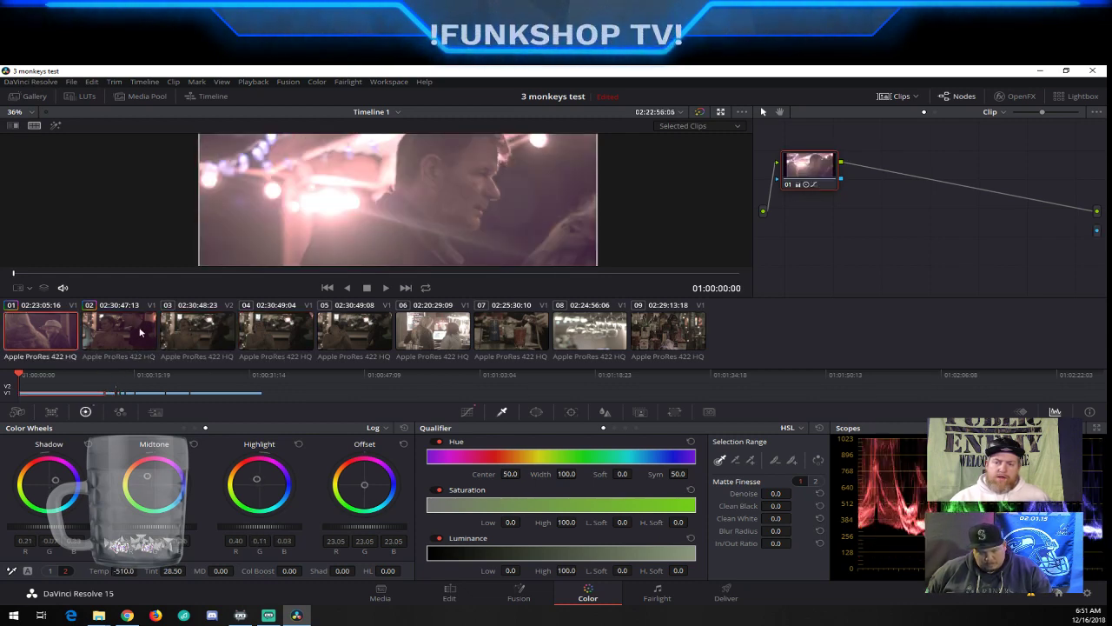
{"action": "key", "text": "space"}
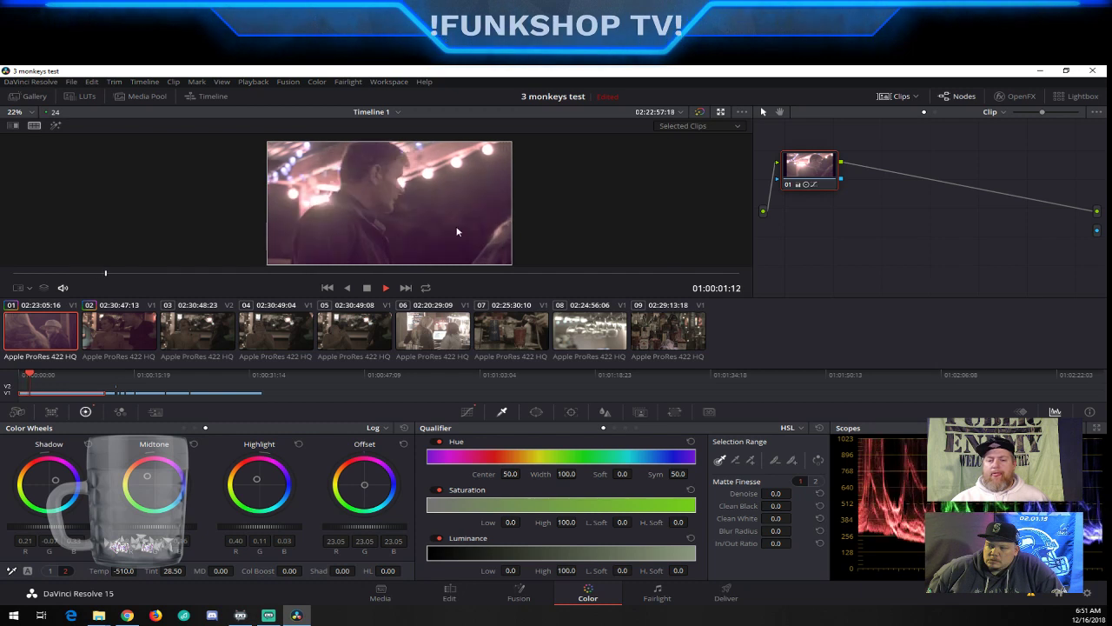
{"action": "left_click", "coordinate": [129, 322]}
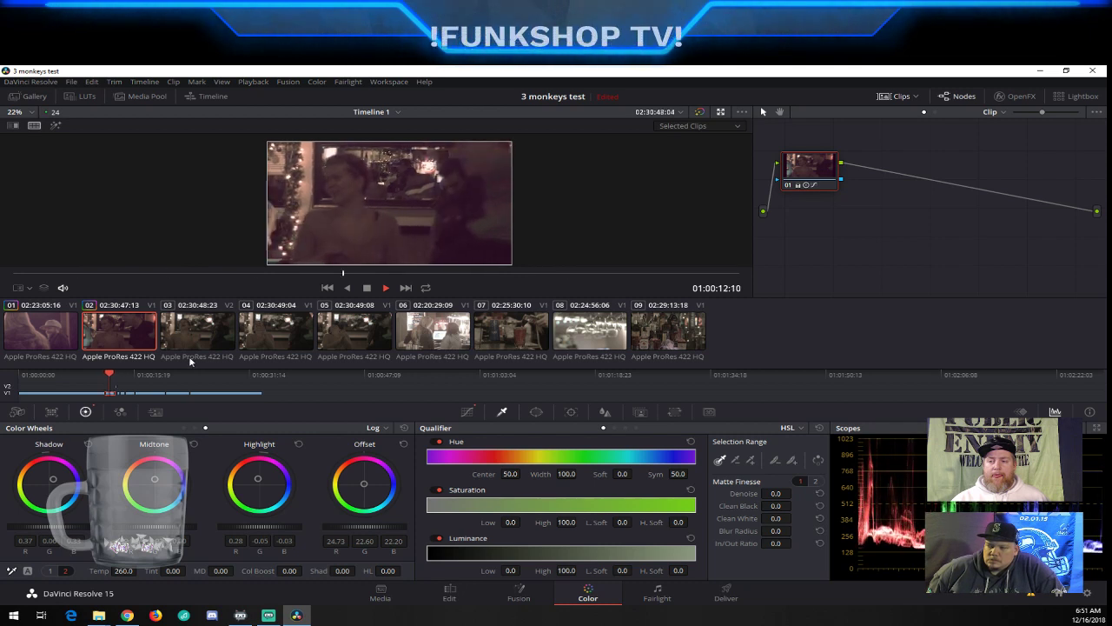
{"action": "left_click", "coordinate": [213, 335]}
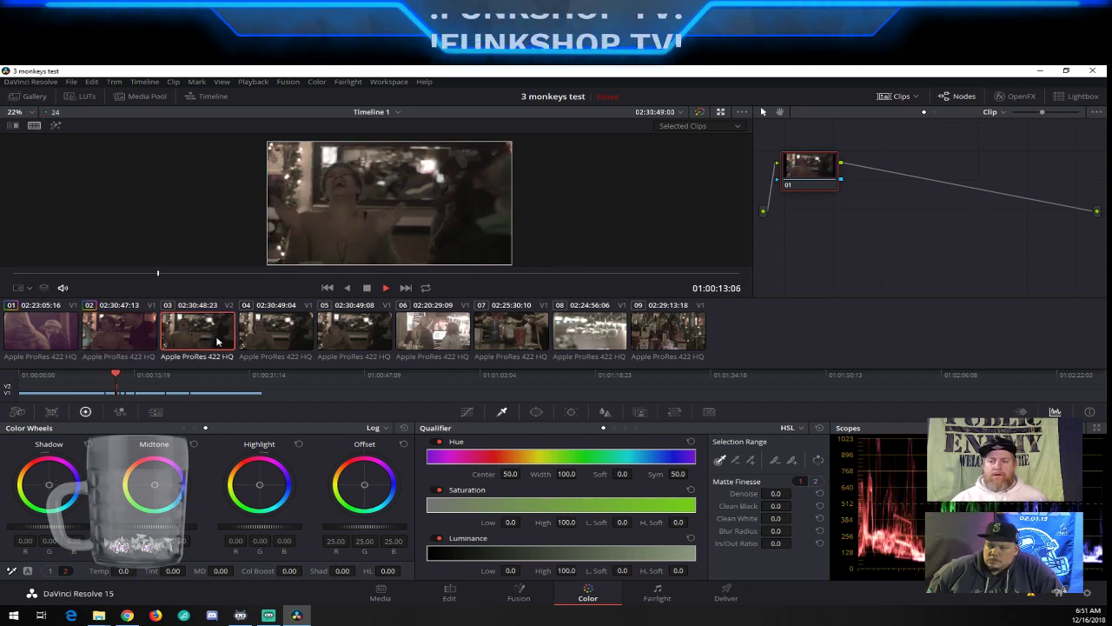
{"action": "left_click", "coordinate": [259, 340]}
{"action": "left_click", "coordinate": [125, 335]}
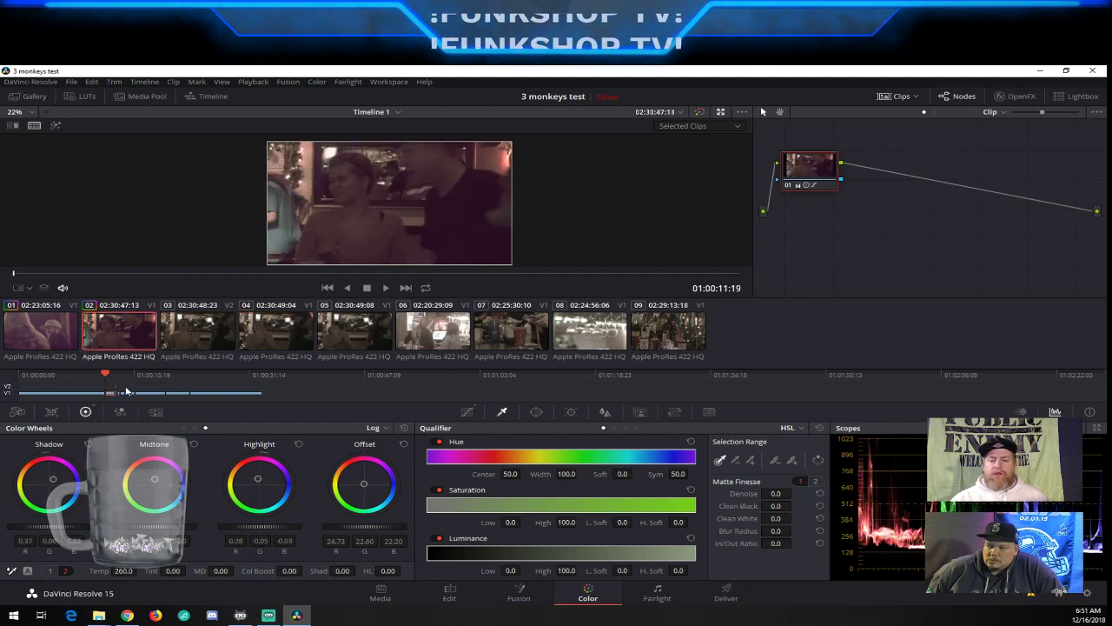
{"action": "left_click_drag", "start_coordinate": [123, 379], "coordinate": [115, 378]}
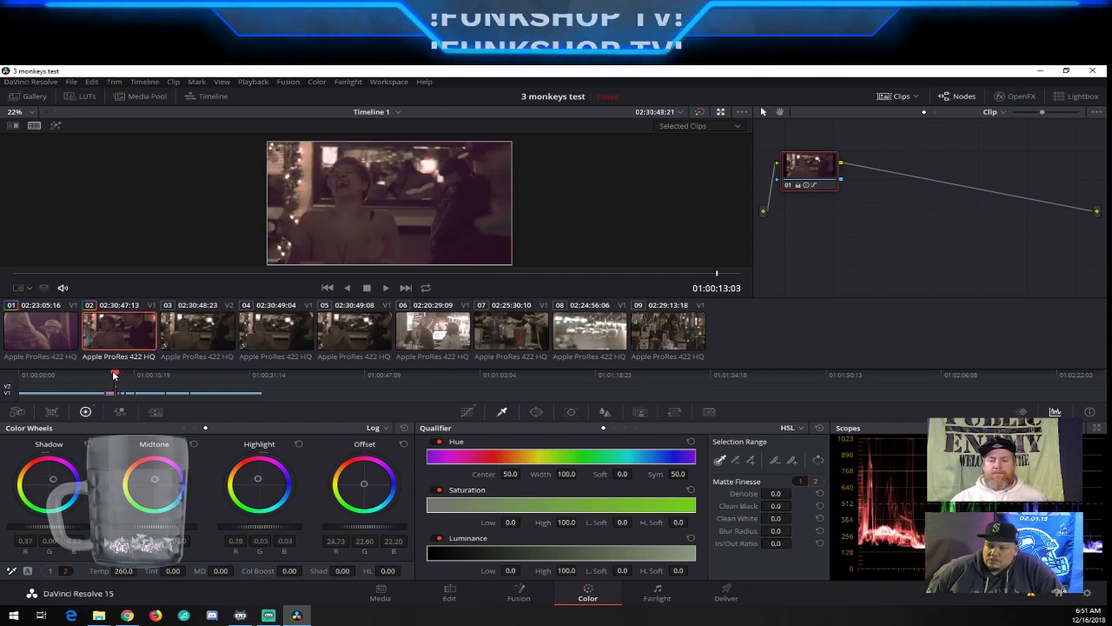
{"action": "left_click_drag", "start_coordinate": [267, 376], "coordinate": [89, 376]}
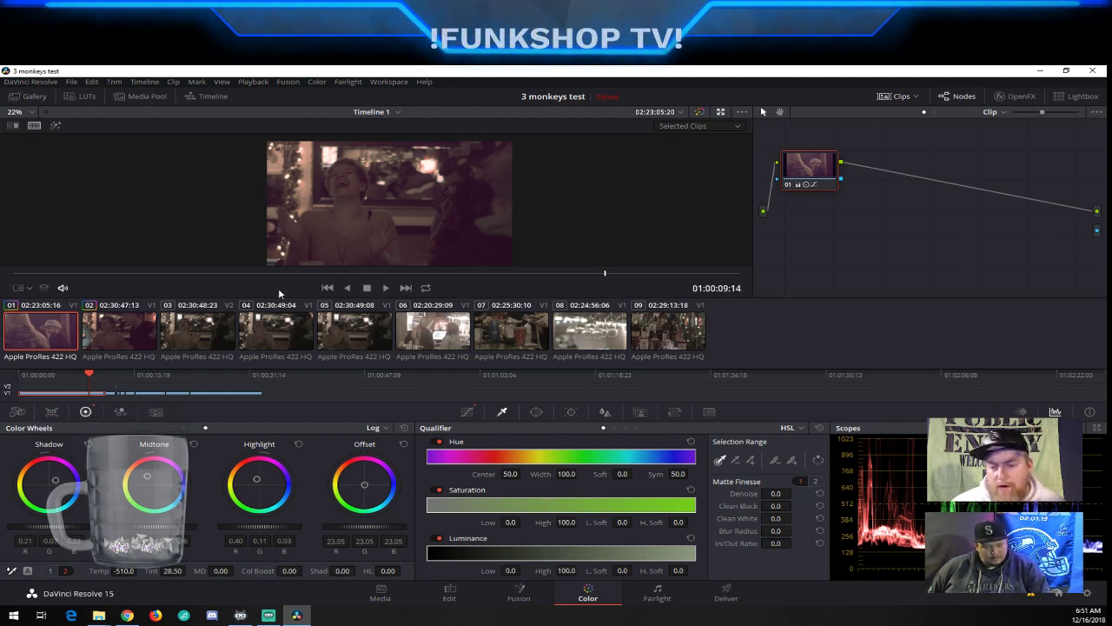
Copy clip 02's grade to clips 03, 04 and 05, and check the result on clip 03
{"action": "left_click", "coordinate": [134, 329]}
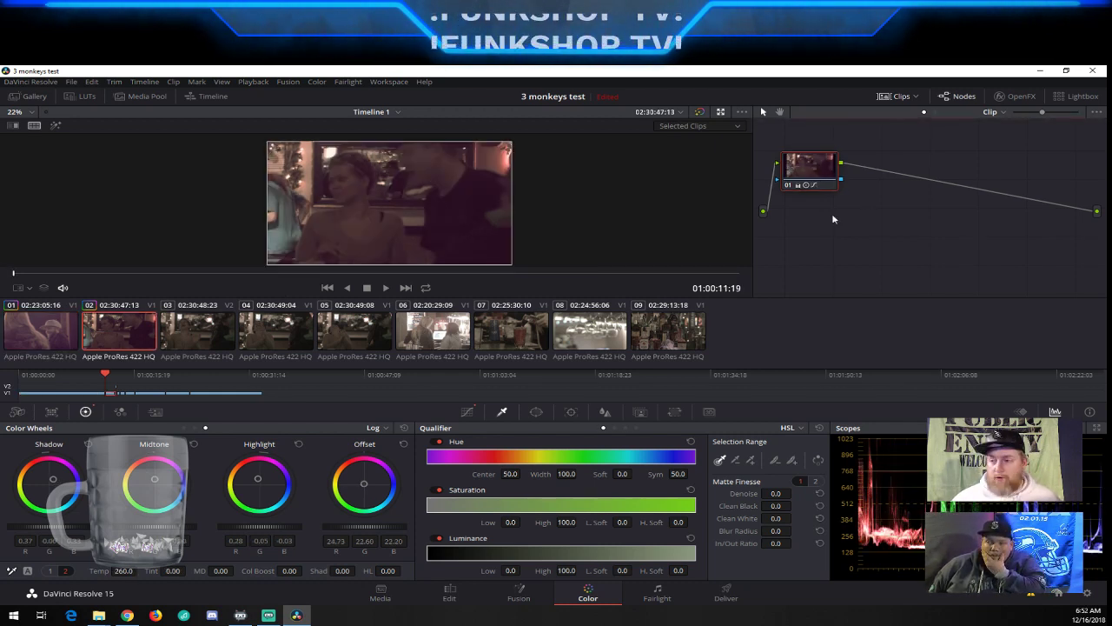
{"action": "left_click", "coordinate": [199, 343]}
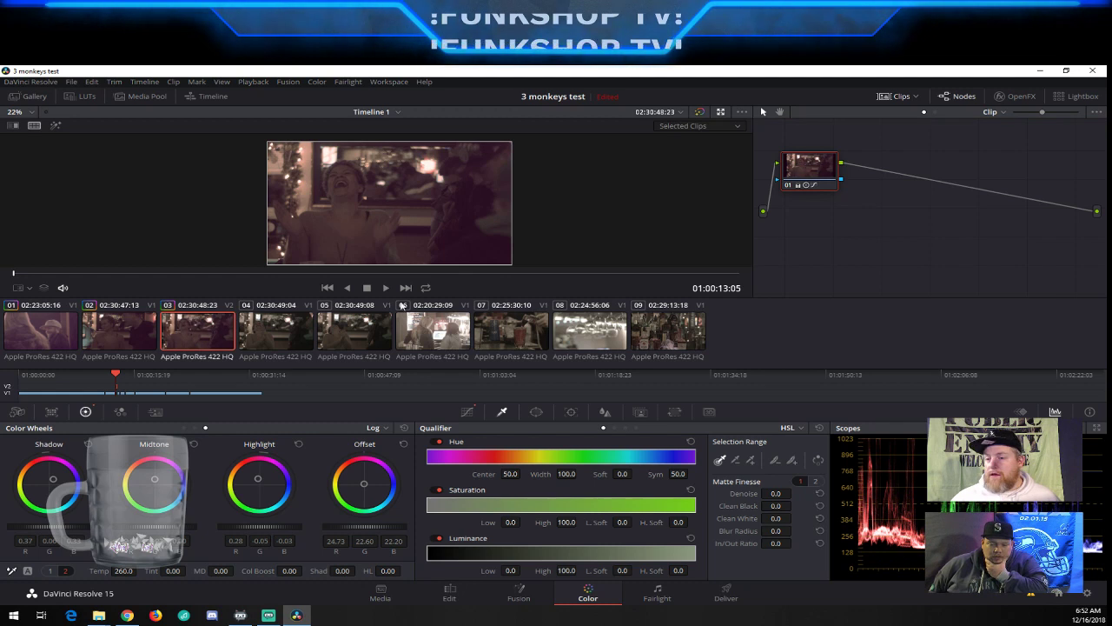
{"action": "left_click", "coordinate": [281, 337]}
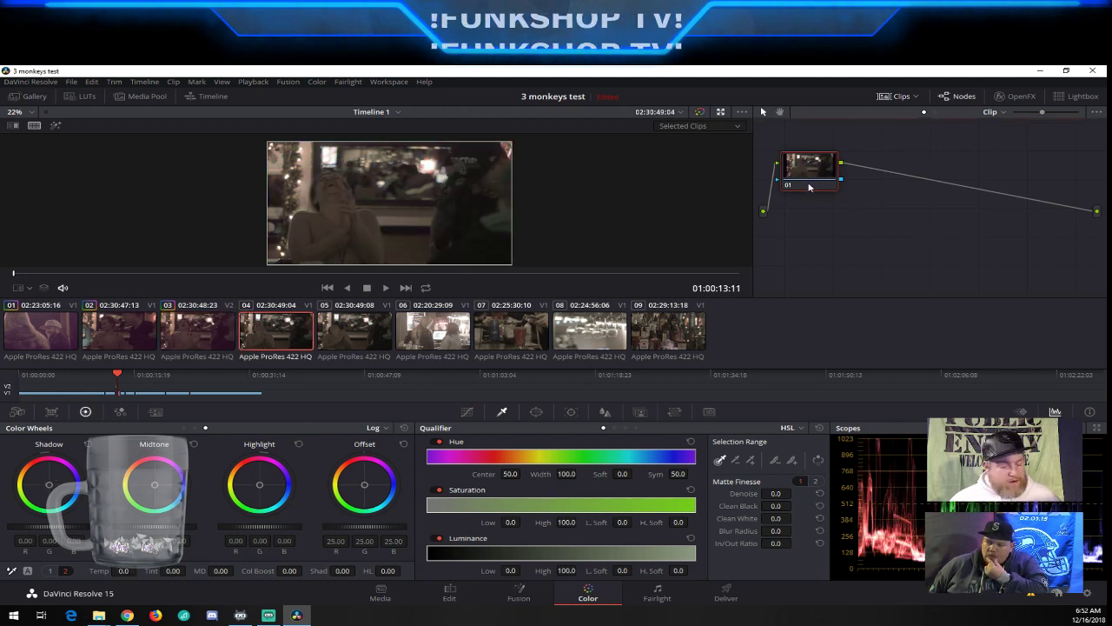
{"action": "key", "text": "ctrl+v"}
{"action": "left_click", "coordinate": [353, 336]}
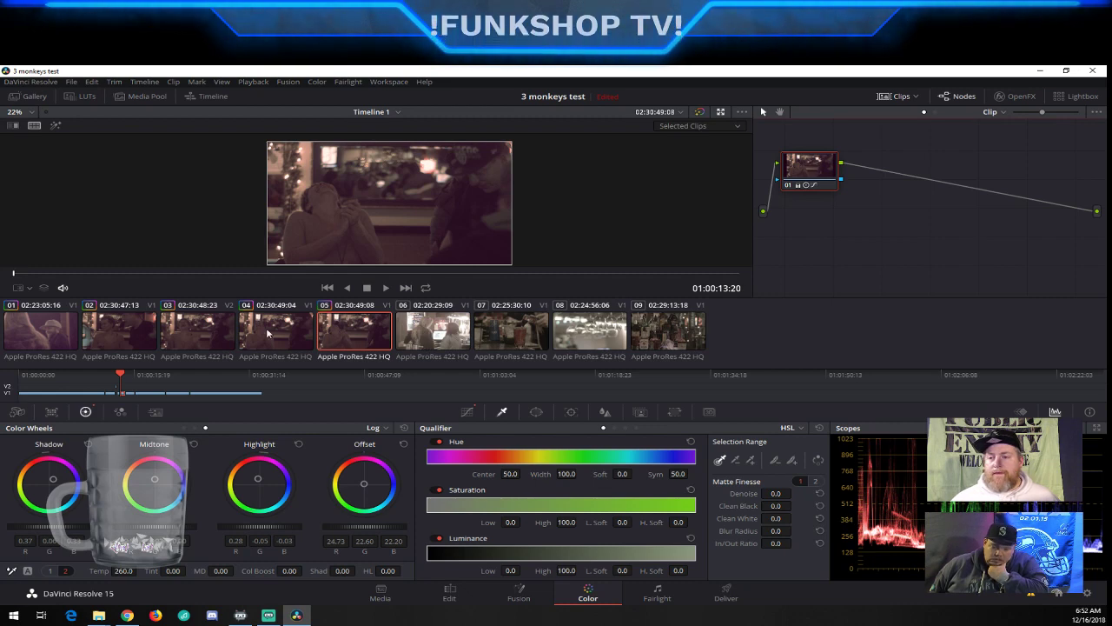
{"action": "left_click", "coordinate": [197, 332]}
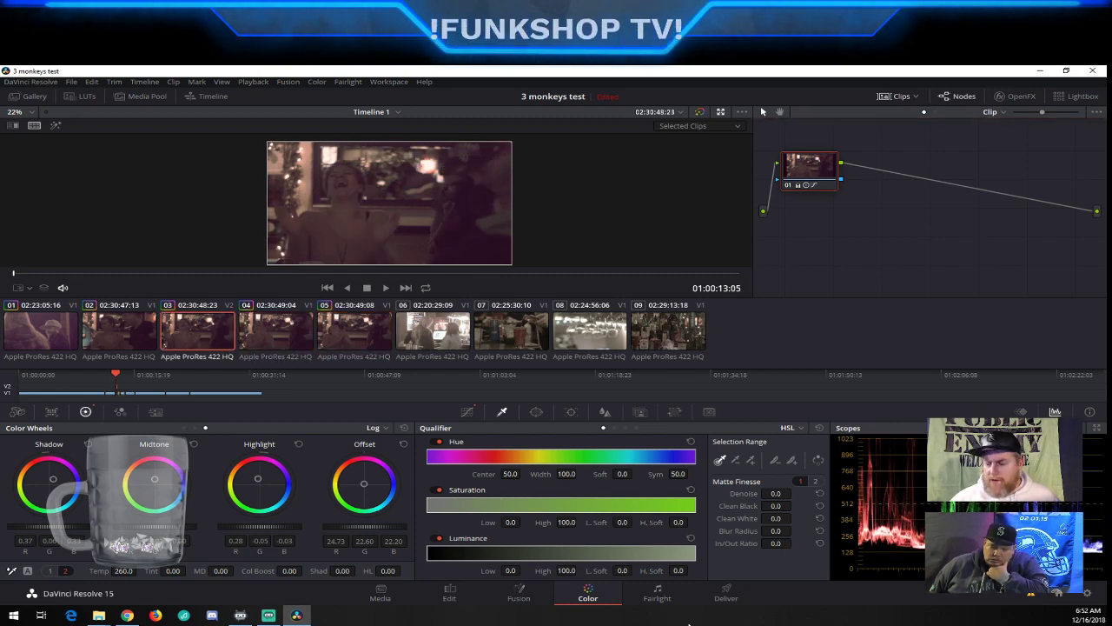
Play the timeline on the Edit page from within the first clip through the regraded shots to the drinks shot
{"action": "left_click", "coordinate": [450, 595]}
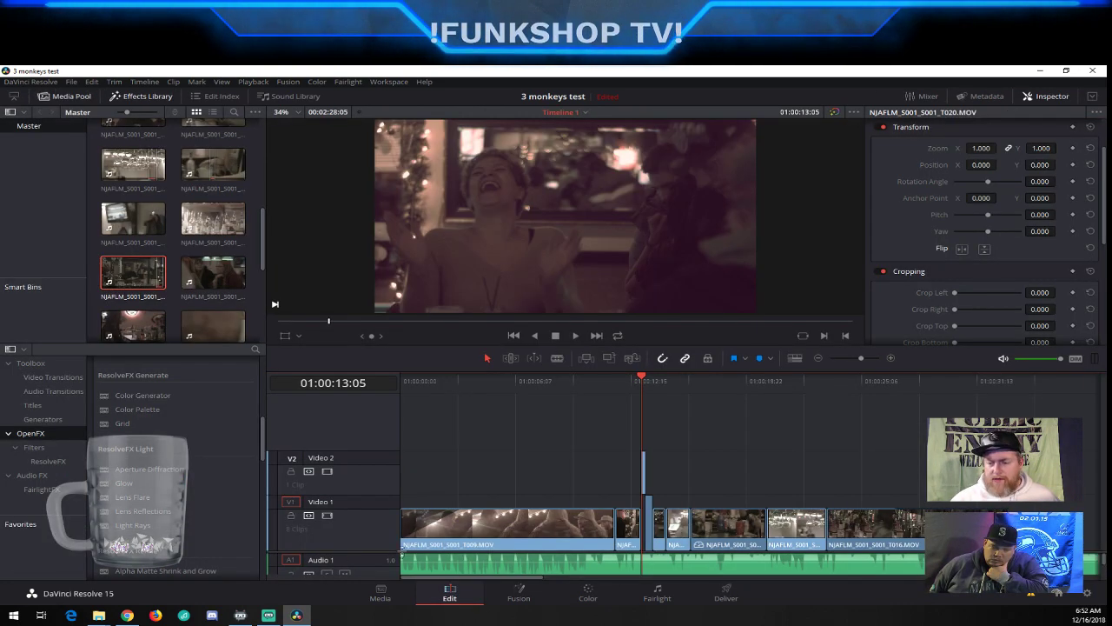
{"action": "left_click_drag", "start_coordinate": [633, 383], "coordinate": [526, 401]}
{"action": "key", "text": "space"}
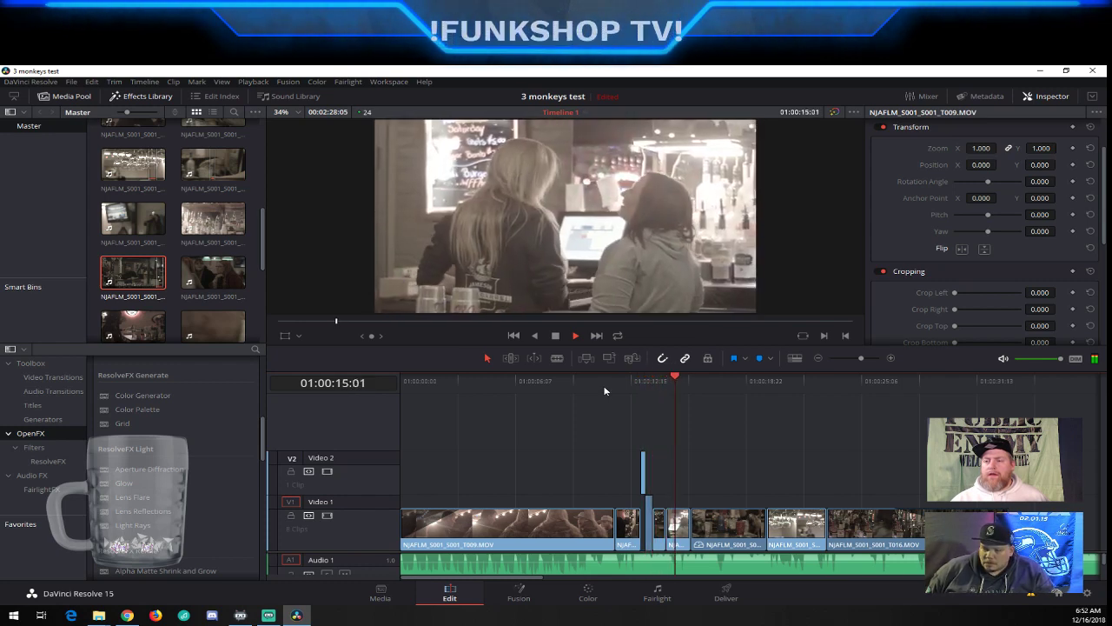
{"action": "key", "text": "space"}
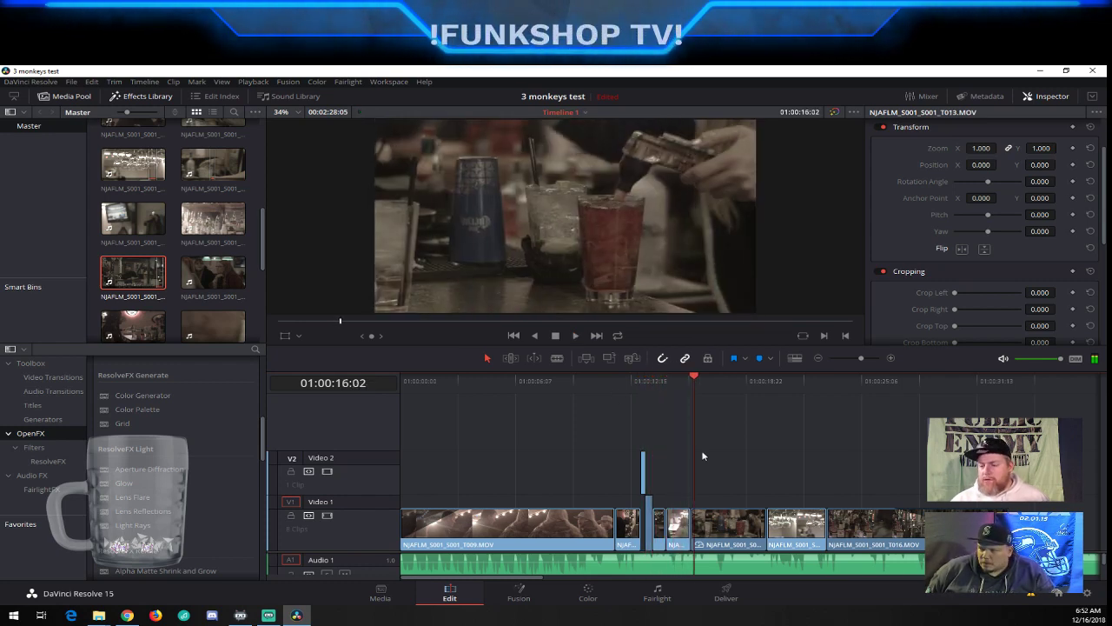
Return to the Color page, show the clip thumbnails again and select clip 06
{"action": "left_click", "coordinate": [588, 589]}
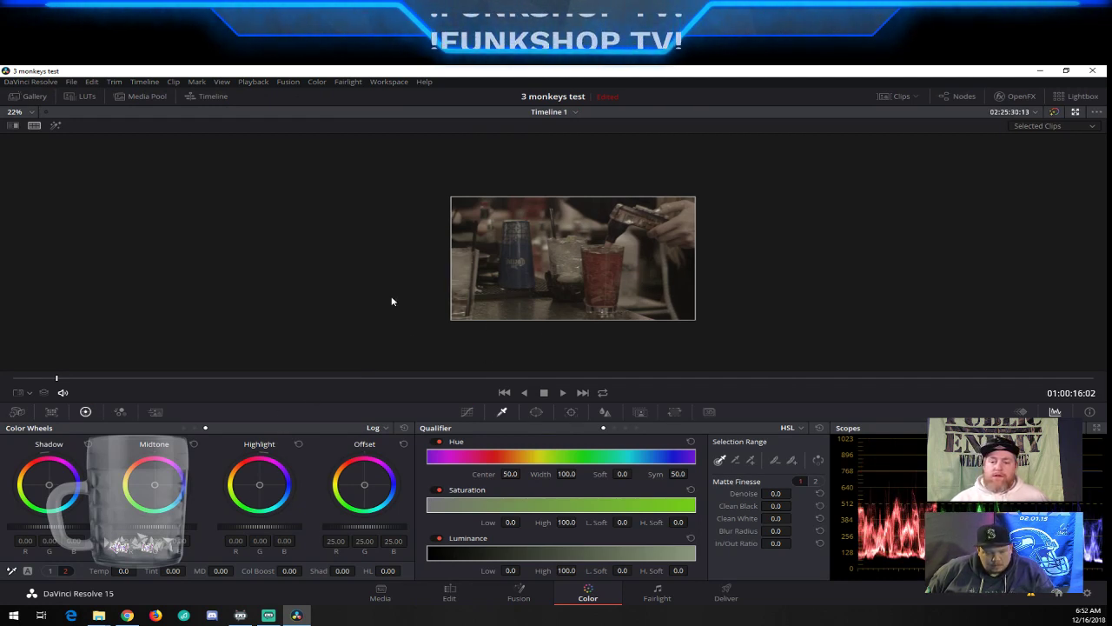
{"action": "scroll", "coordinate": [392, 301], "scroll_direction": "up", "scroll_amount": 2}
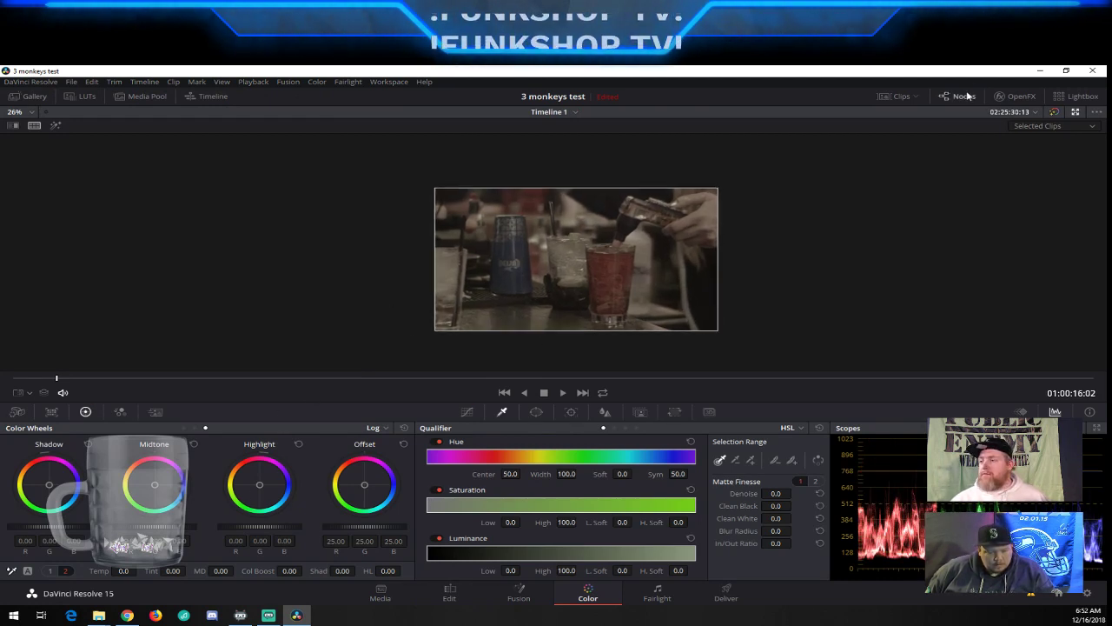
{"action": "left_click", "coordinate": [896, 96]}
{"action": "left_click", "coordinate": [433, 332]}
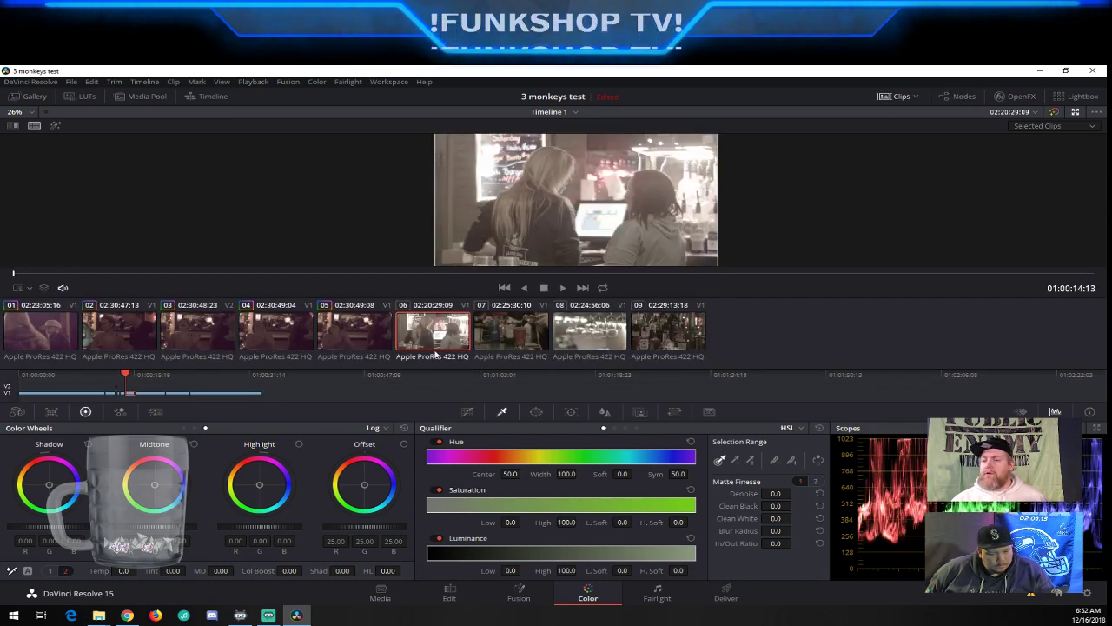
Show the node graph, try clip 05's grade on clip 06, and undo that paste
{"action": "left_click", "coordinate": [372, 332]}
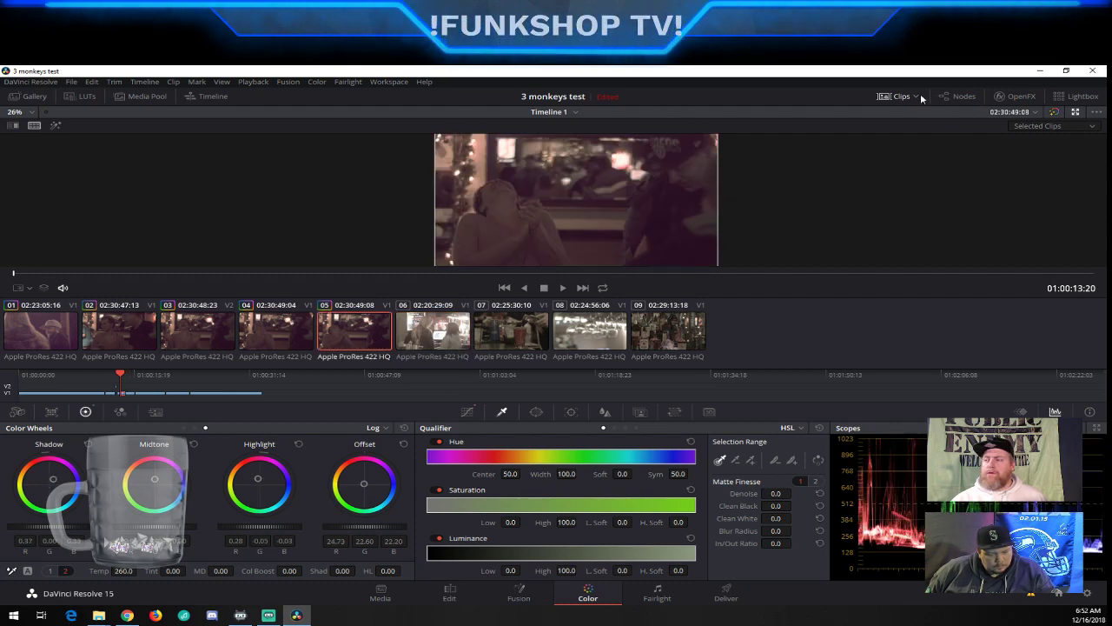
{"action": "left_click", "coordinate": [959, 97]}
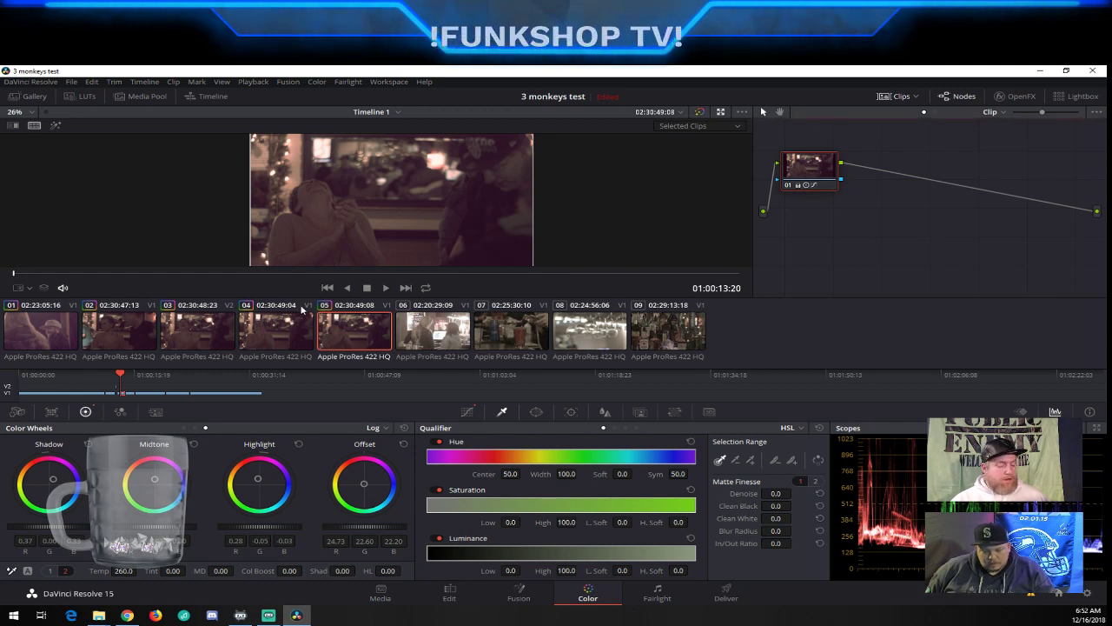
{"action": "left_click", "coordinate": [454, 335]}
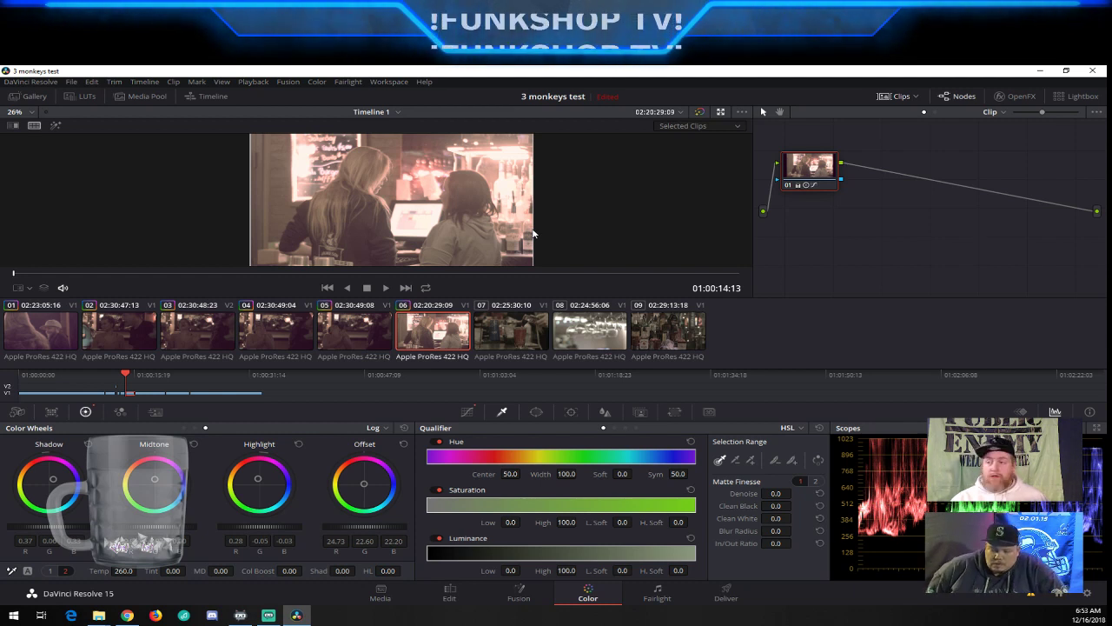
{"action": "key", "text": "ctrl+z"}
Copy the grade of clip 01 to clip 06
{"action": "left_click", "coordinate": [23, 334]}
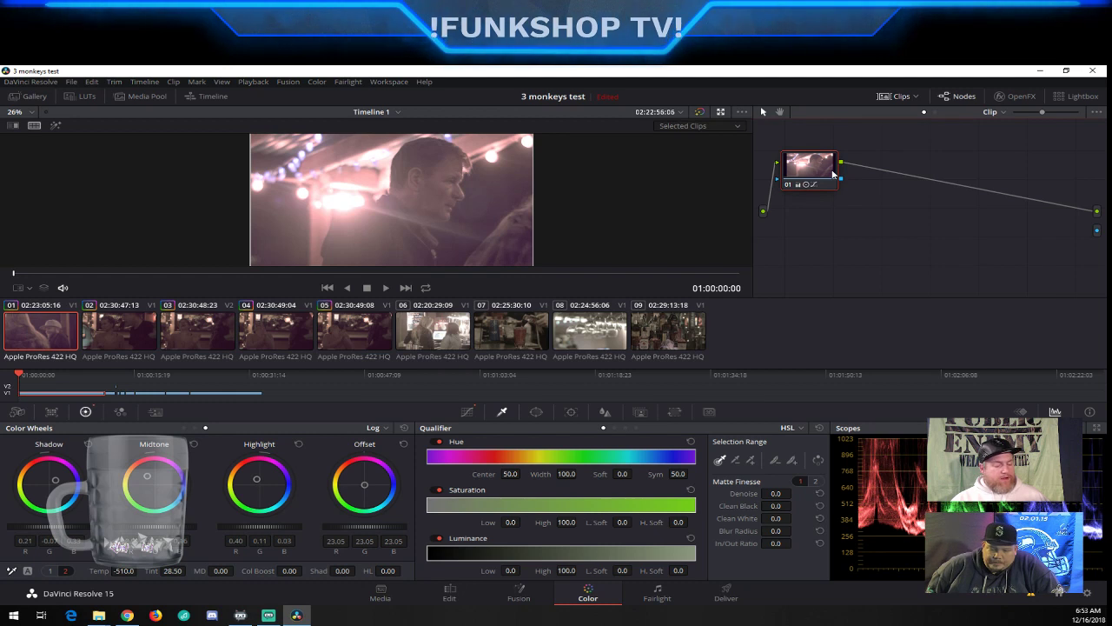
{"action": "left_click", "coordinate": [451, 341]}
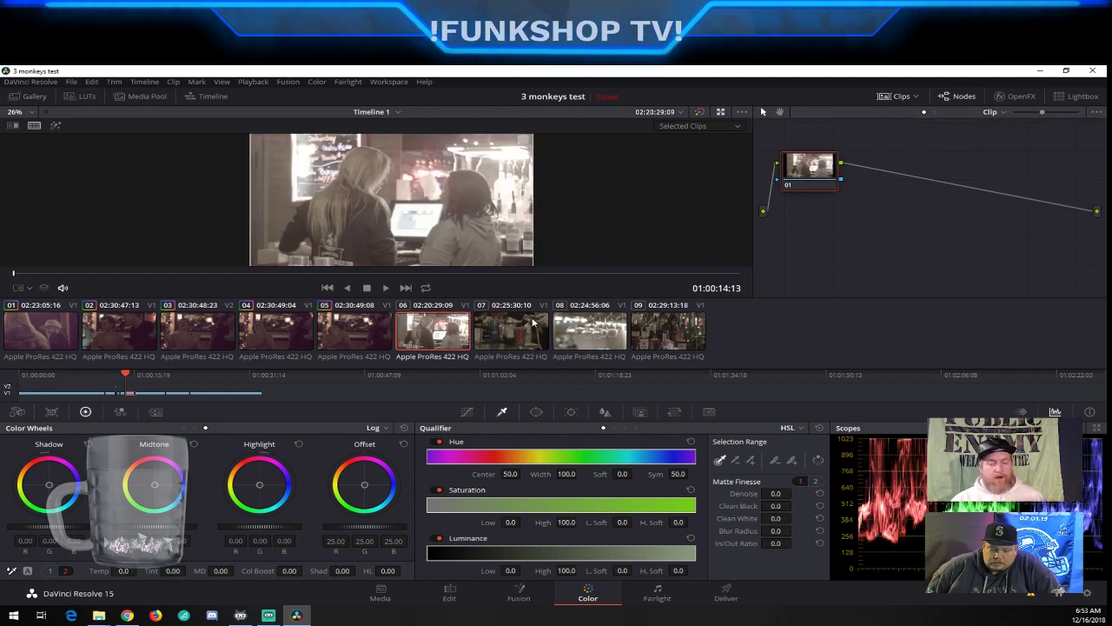
{"action": "key", "text": "ctrl+v"}
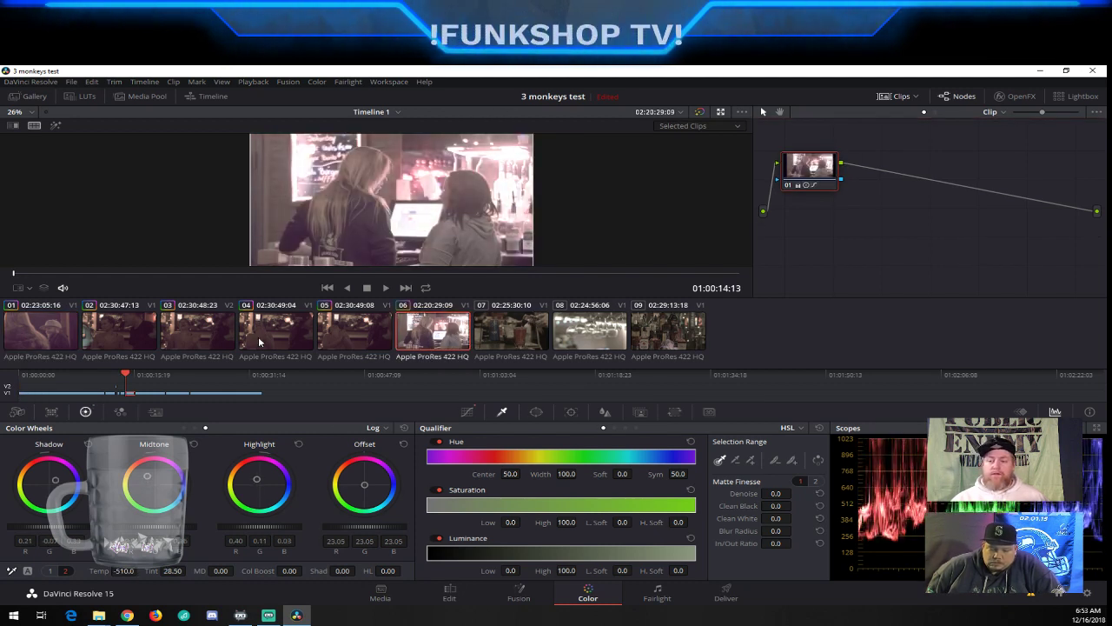
Try shifting clip 06's highlights toward blue, and reset both its Highlight and Shadow wheels
{"action": "left_click_drag", "start_coordinate": [255, 474], "coordinate": [265, 484]}
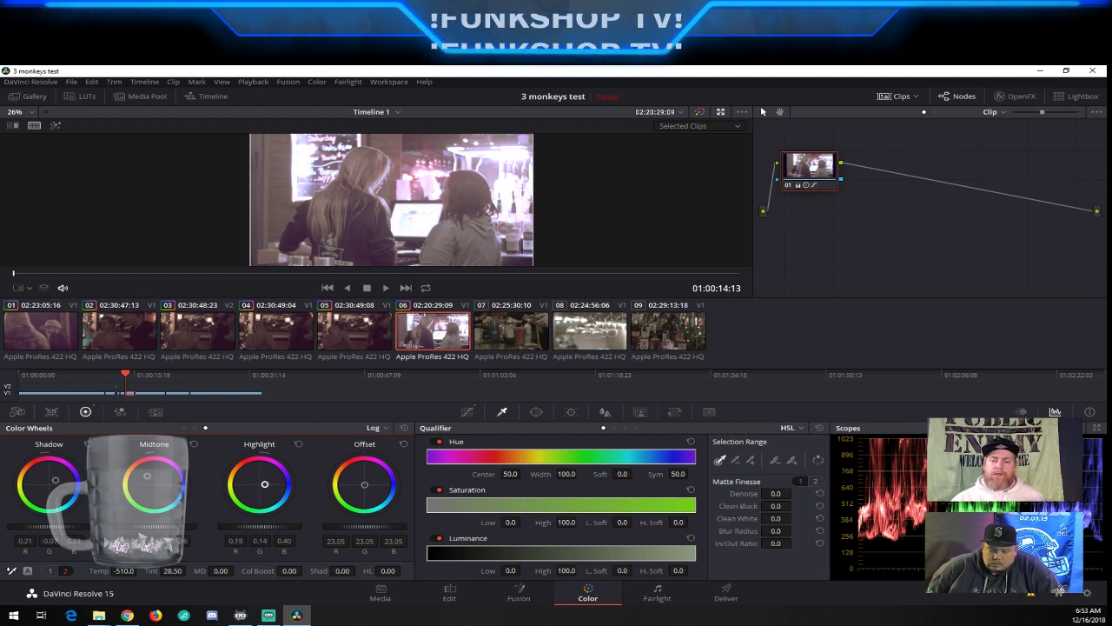
{"action": "left_click", "coordinate": [298, 444]}
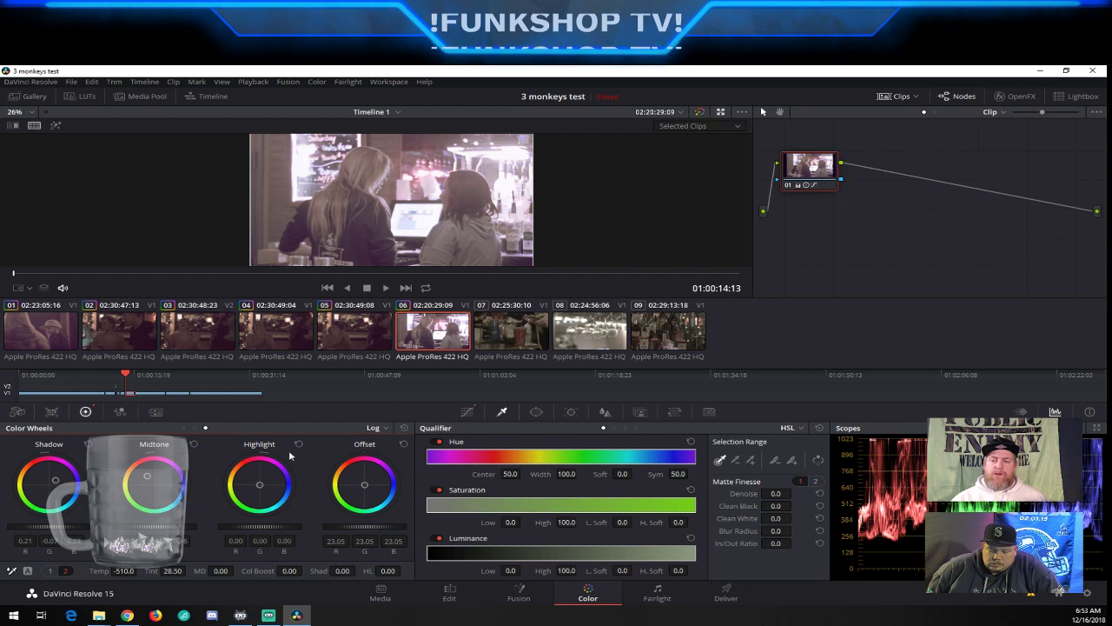
{"action": "left_click", "coordinate": [88, 444]}
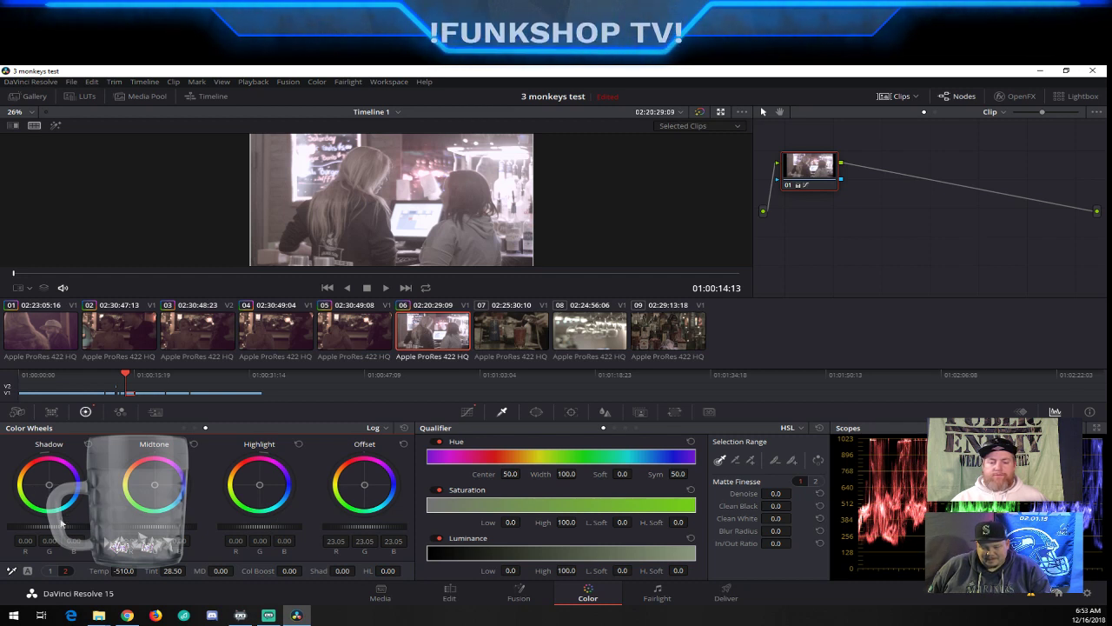
Darken clip 06's shadows to -0.10, shift their balance toward blue, and nudge the midtones slightly back from the warm side
{"action": "left_click_drag", "start_coordinate": [64, 528], "coordinate": [27, 533]}
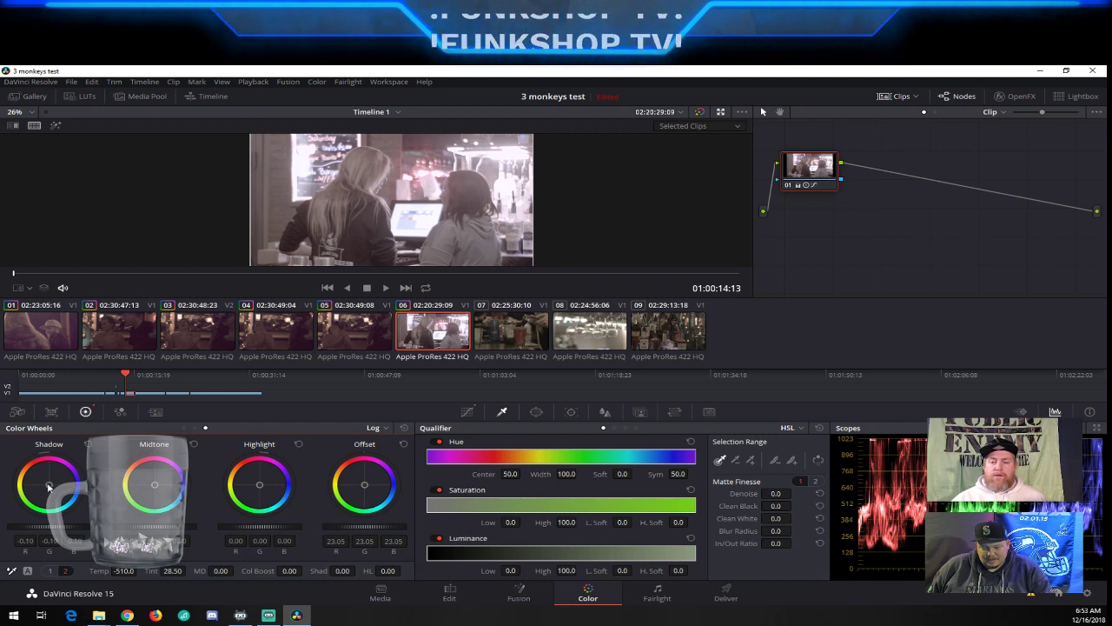
{"action": "left_click_drag", "start_coordinate": [48, 485], "coordinate": [55, 486]}
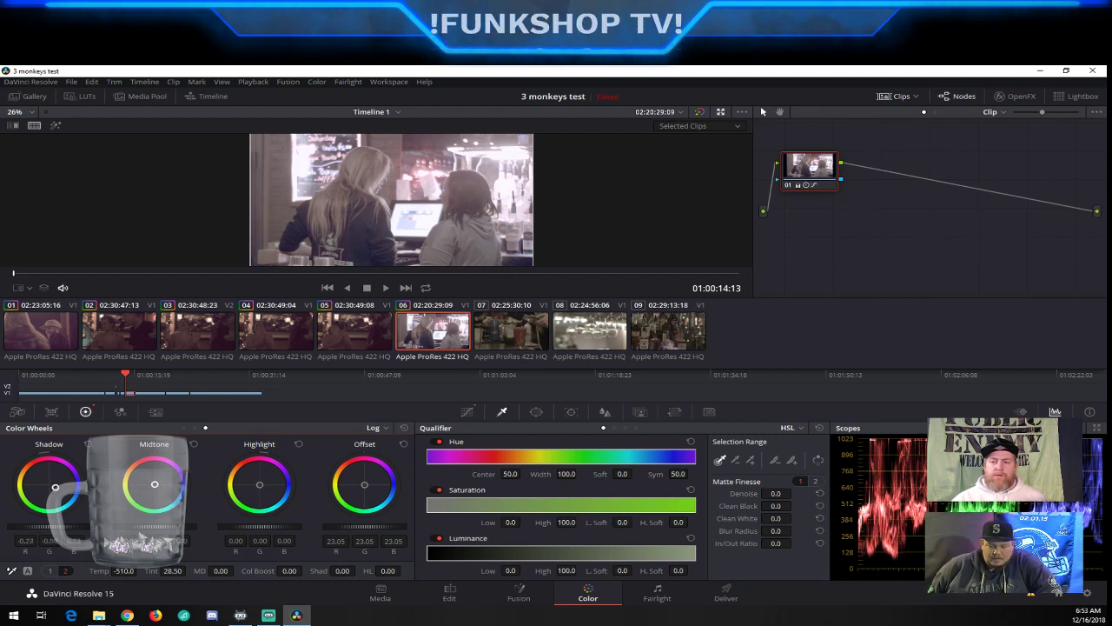
{"action": "left_click_drag", "start_coordinate": [155, 484], "coordinate": [148, 477]}
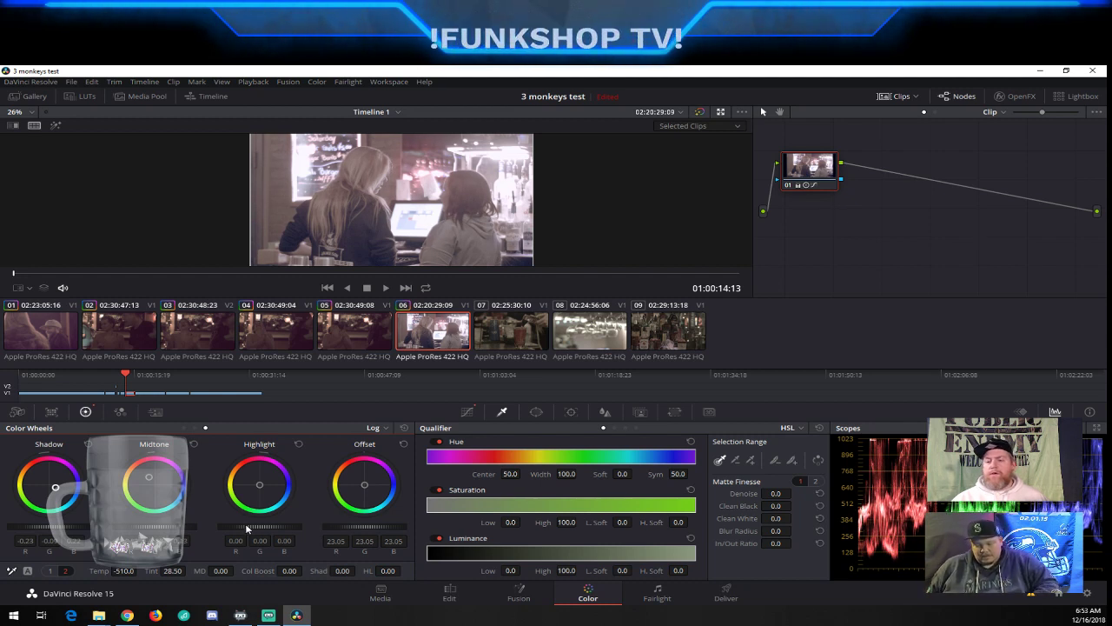
Set clip 06's highlights to 0.04, offset to 17.45, temperature to -1270 and tint to 71
{"action": "left_click_drag", "start_coordinate": [244, 527], "coordinate": [255, 527]}
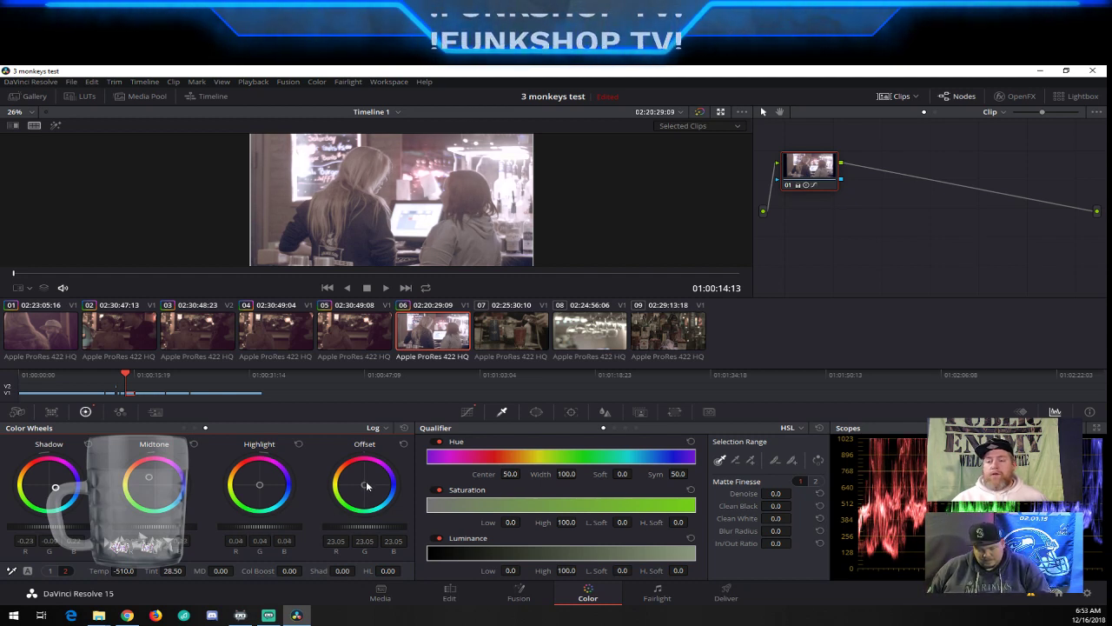
{"action": "mouse_move", "coordinate": [359, 527]}
{"action": "left_mouse_down"}
{"action": "mouse_move", "coordinate": [380, 527]}
{"action": "mouse_move", "coordinate": [342, 527]}
{"action": "left_mouse_up"}
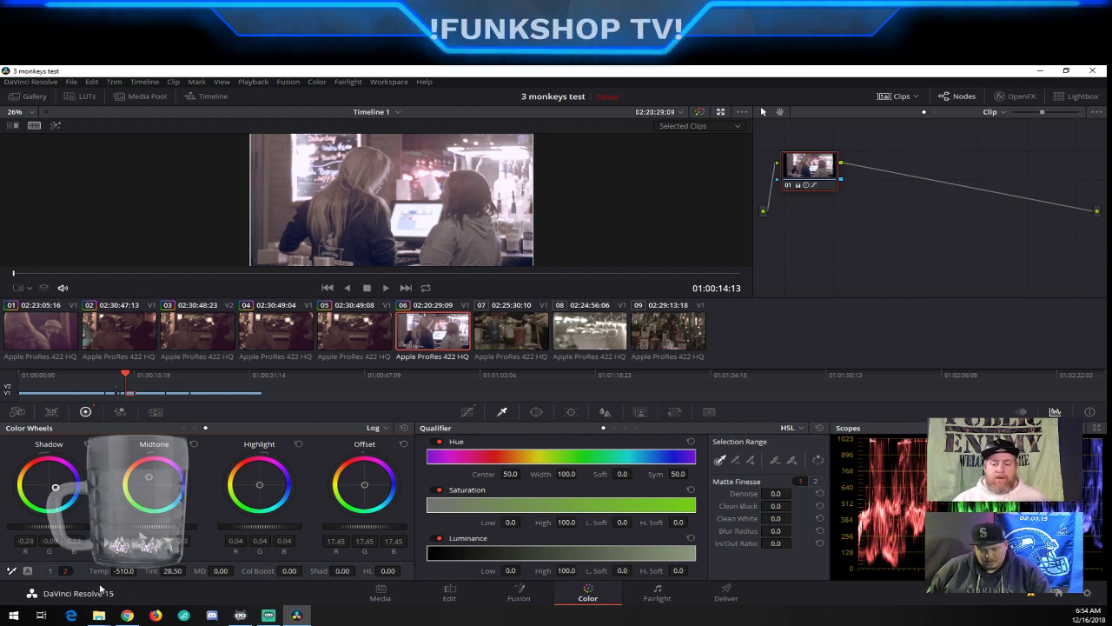
{"action": "left_click_drag", "start_coordinate": [127, 572], "coordinate": [191, 571]}
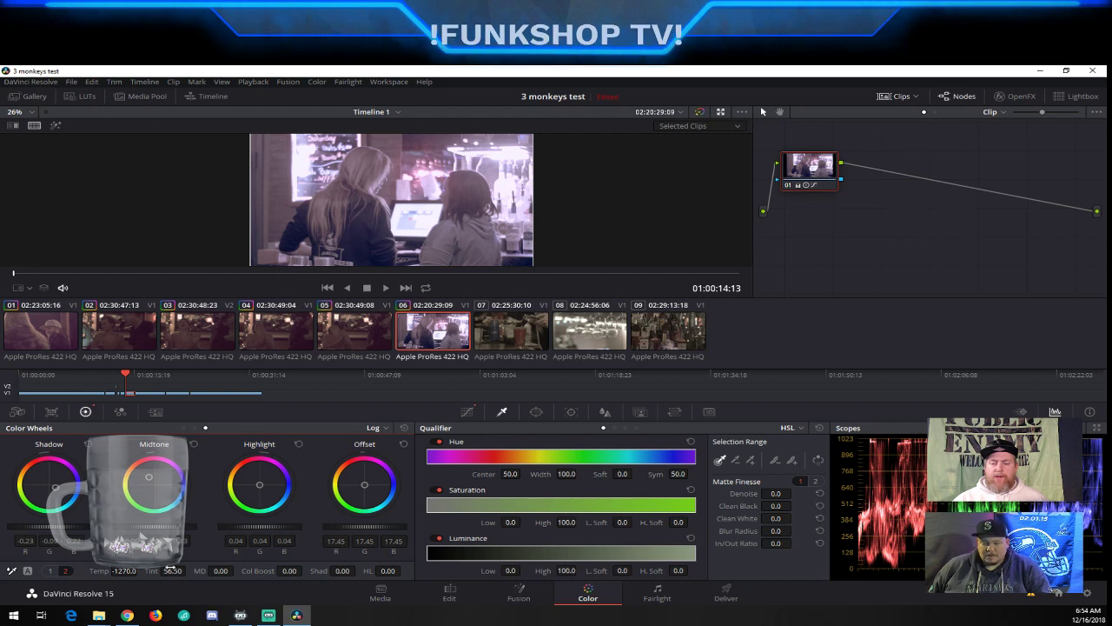
{"action": "left_click_drag", "start_coordinate": [189, 571], "coordinate": [196, 571]}
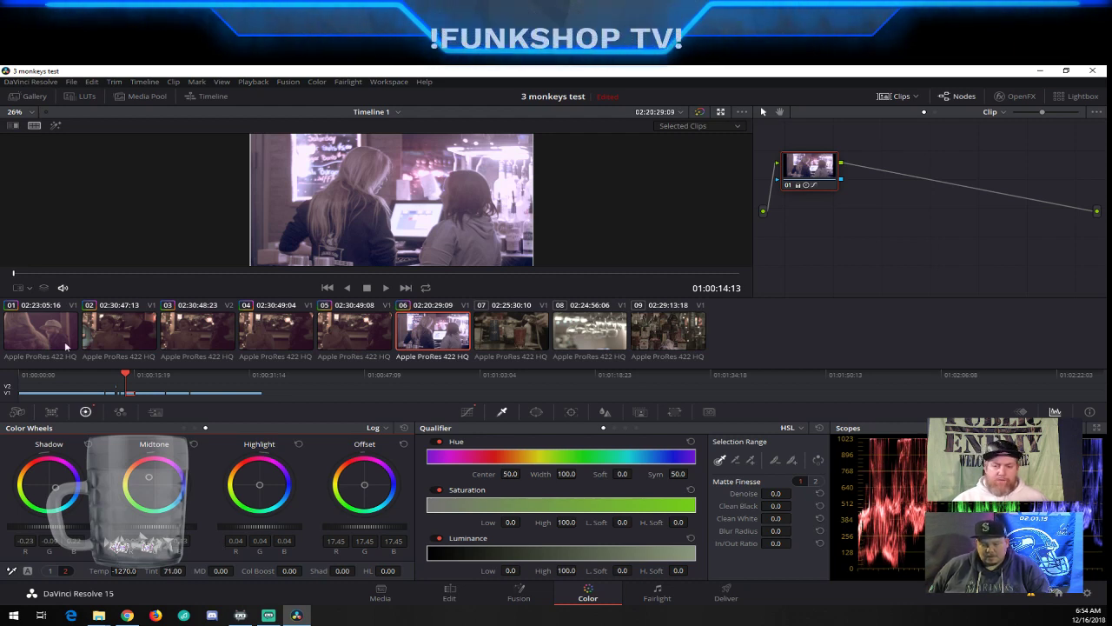
Compare clip 06's look with graded clips 02 and 05
{"action": "left_click", "coordinate": [119, 329]}
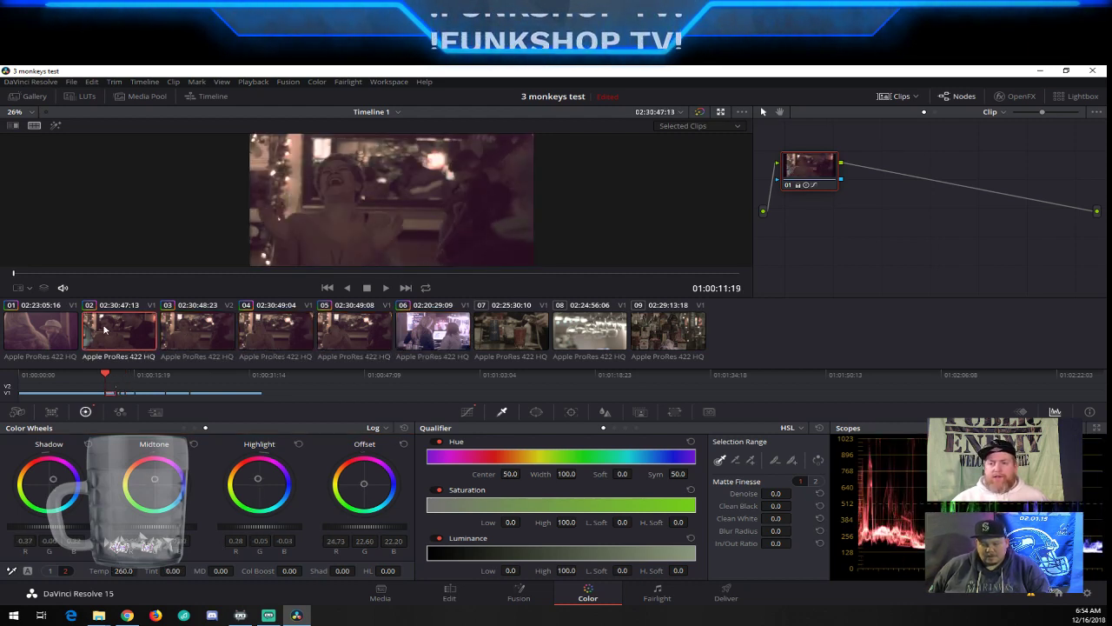
{"action": "left_click", "coordinate": [357, 334]}
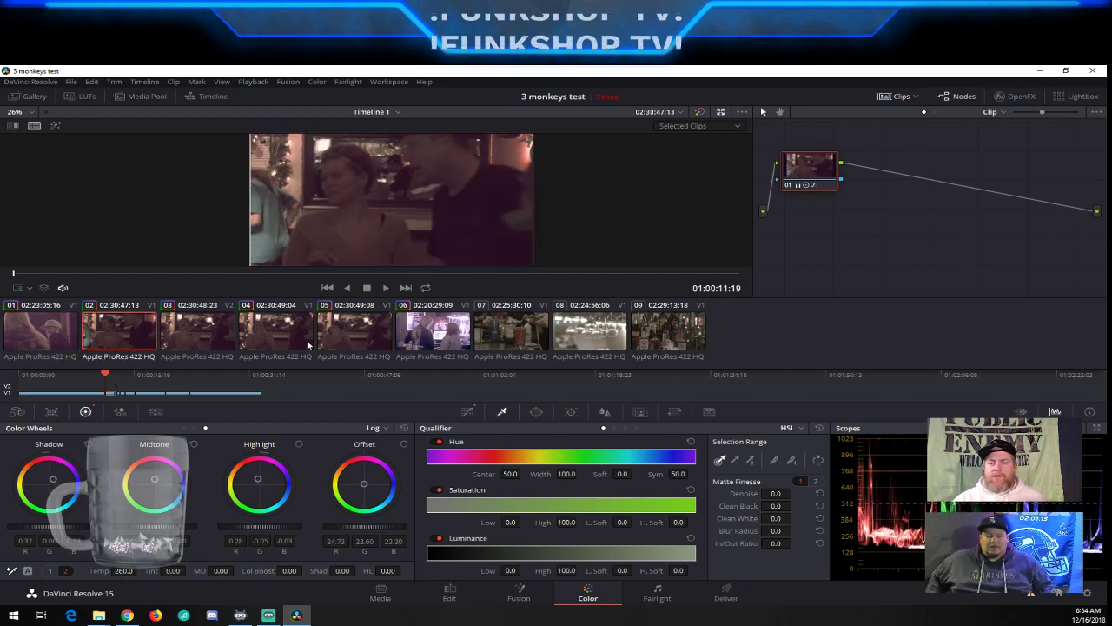
{"action": "left_click", "coordinate": [432, 338]}
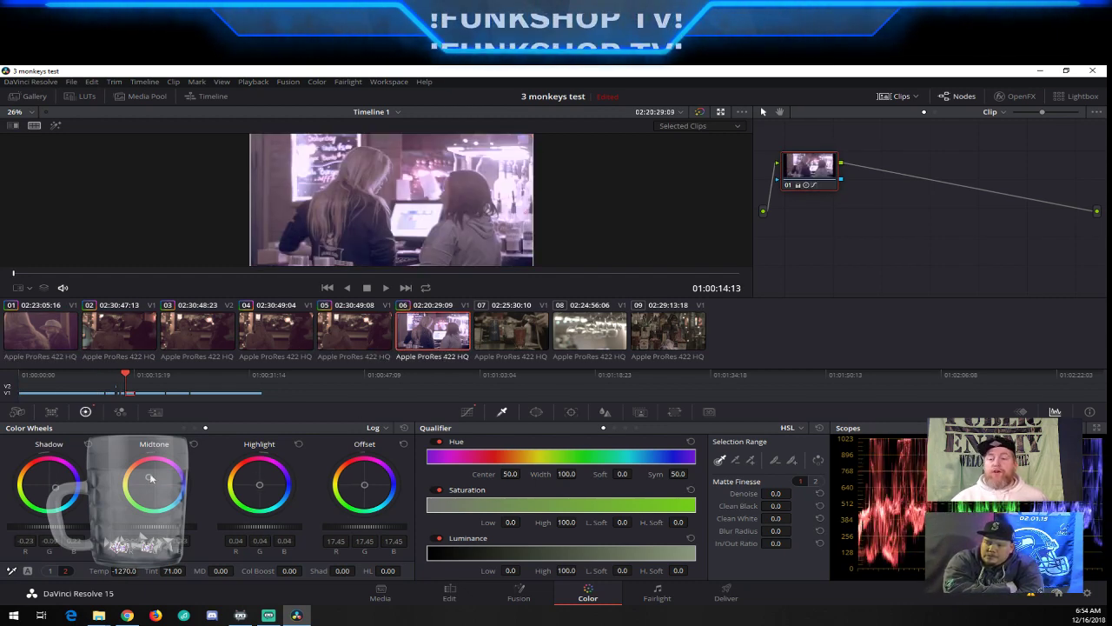
Fine-tune clip 06's midtones, offset to 18.13/17.04/19.19 and highlights to 0.01/0.04/0.09, checking against clip 05
{"action": "left_click_drag", "start_coordinate": [149, 478], "coordinate": [149, 477]}
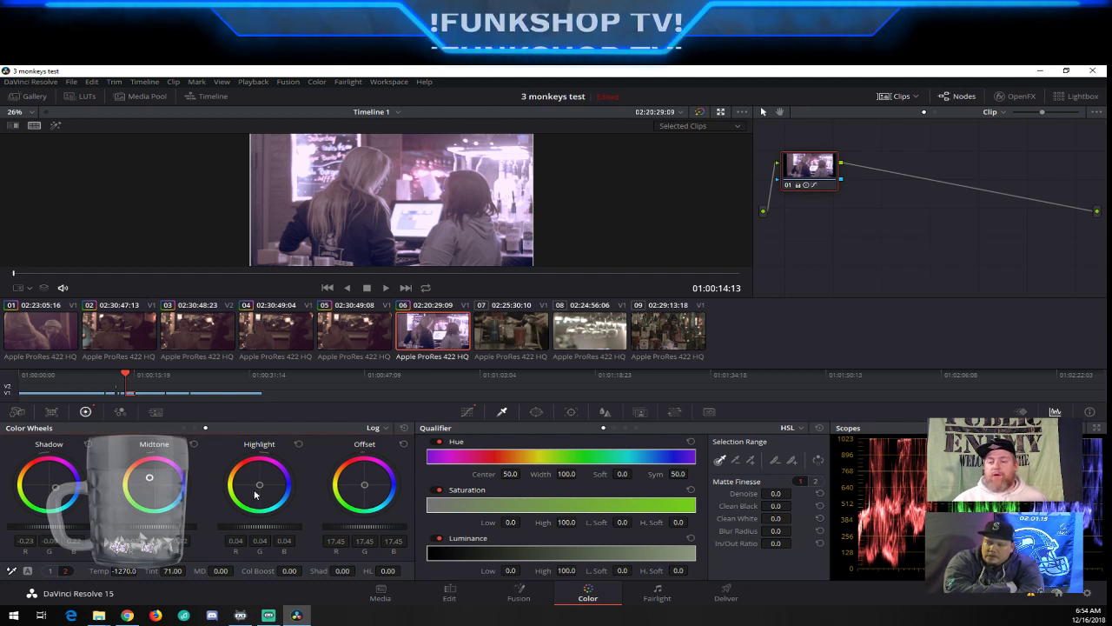
{"action": "left_click_drag", "start_coordinate": [366, 490], "coordinate": [366, 488]}
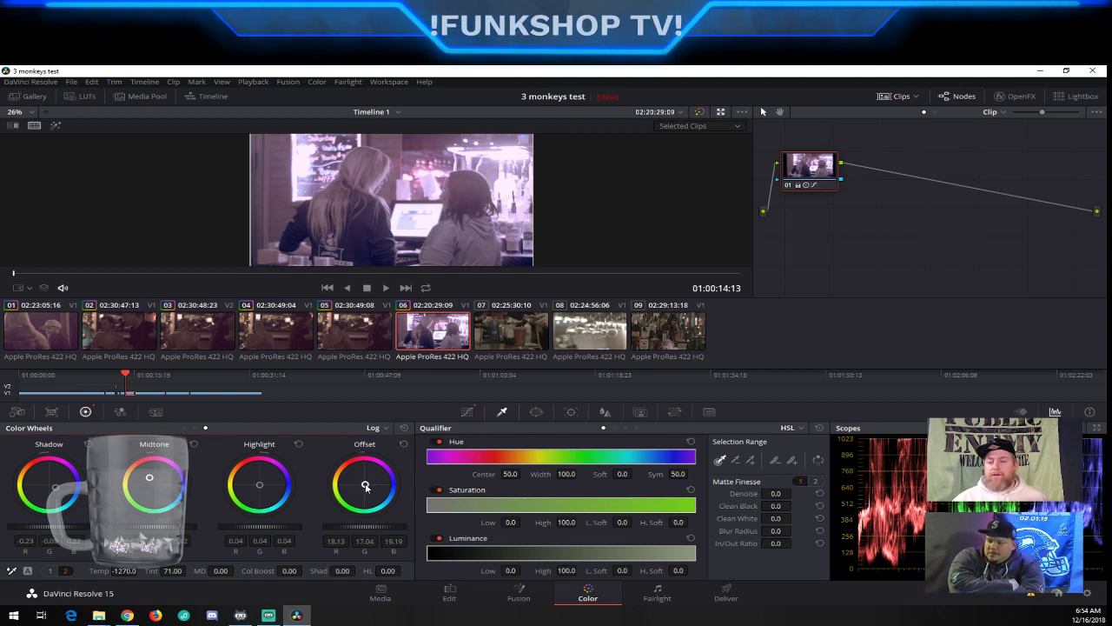
{"action": "left_click_drag", "start_coordinate": [258, 485], "coordinate": [260, 485]}
{"action": "left_click", "coordinate": [372, 338]}
{"action": "left_click", "coordinate": [402, 338]}
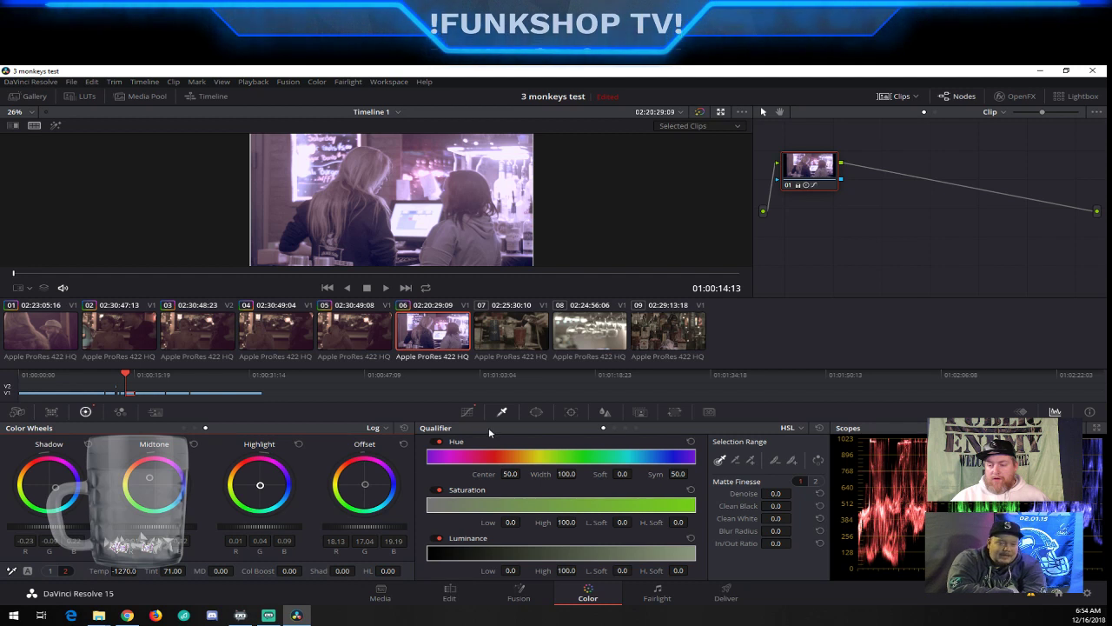
Look through the qualifier's LUM, HSL and RGB modes for clip 06
{"action": "left_click", "coordinate": [615, 428]}
{"action": "left_click", "coordinate": [627, 427]}
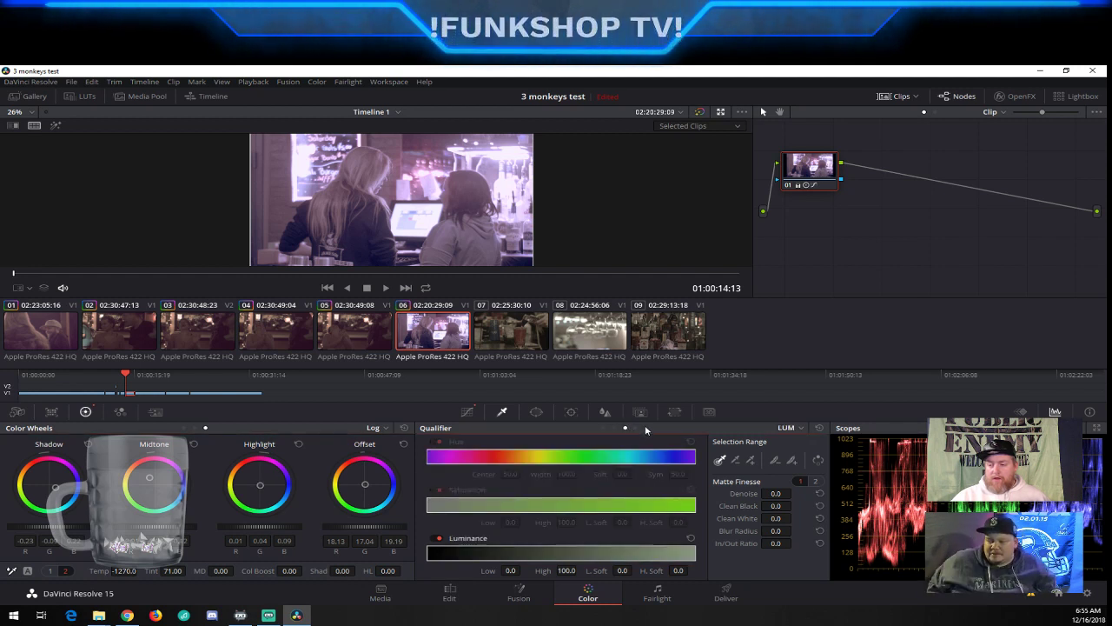
{"action": "left_click", "coordinate": [603, 428]}
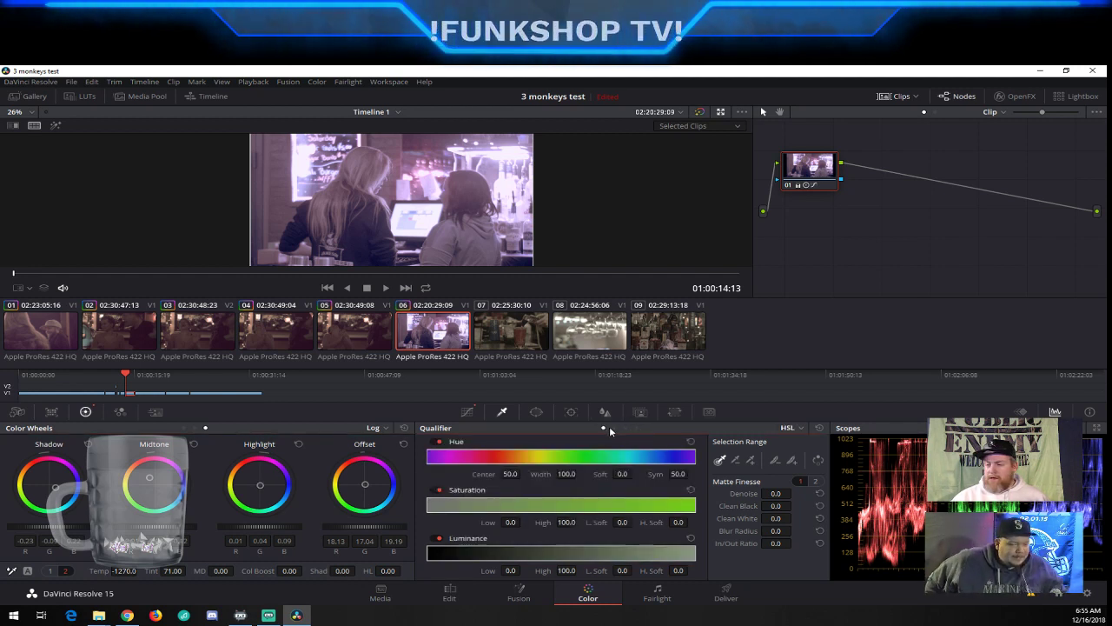
{"action": "left_click", "coordinate": [791, 430]}
{"action": "left_click", "coordinate": [803, 453]}
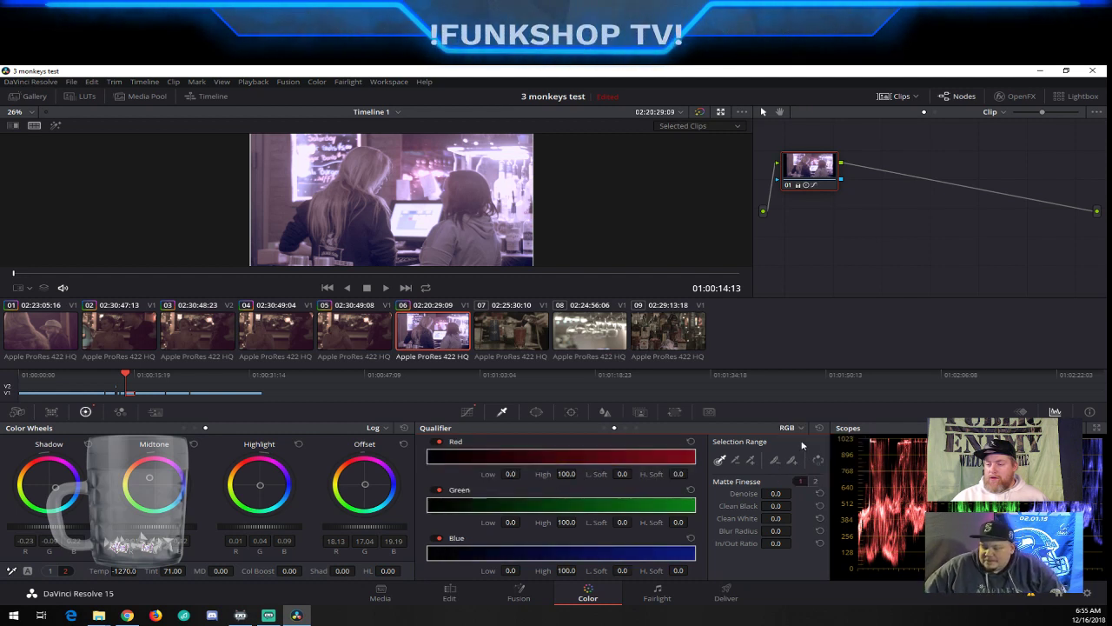
{"action": "left_click", "coordinate": [790, 428]}
{"action": "left_click", "coordinate": [749, 434]}
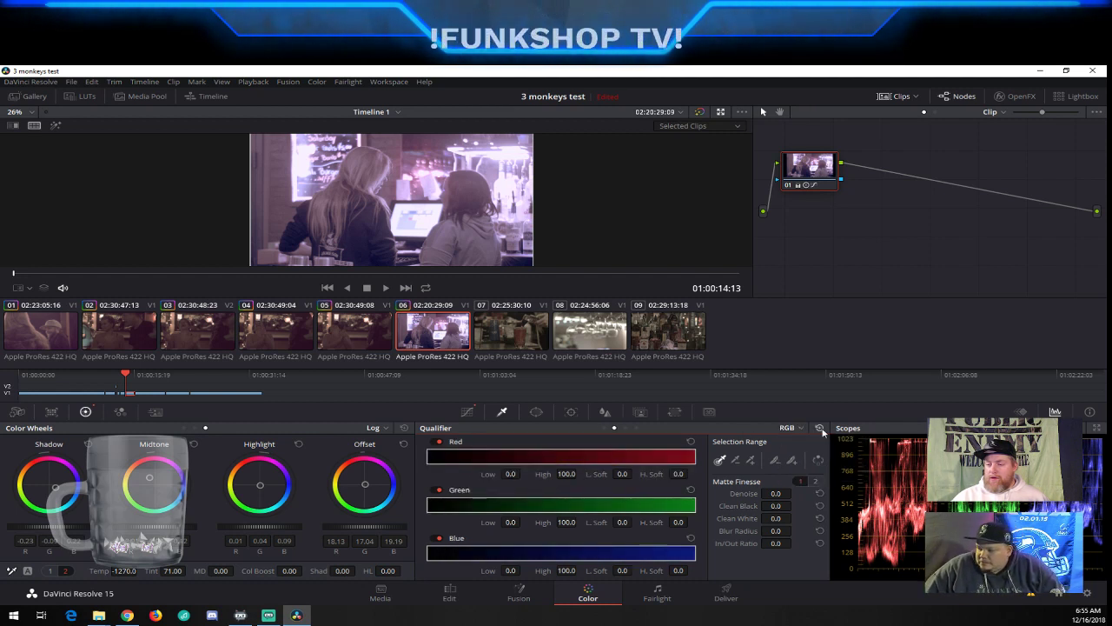
Look through the Curves, Window, Tracker, Blur and Sizing tools for clip 06, ending on the Hue Vs Sat curve
{"action": "left_click", "coordinate": [465, 414]}
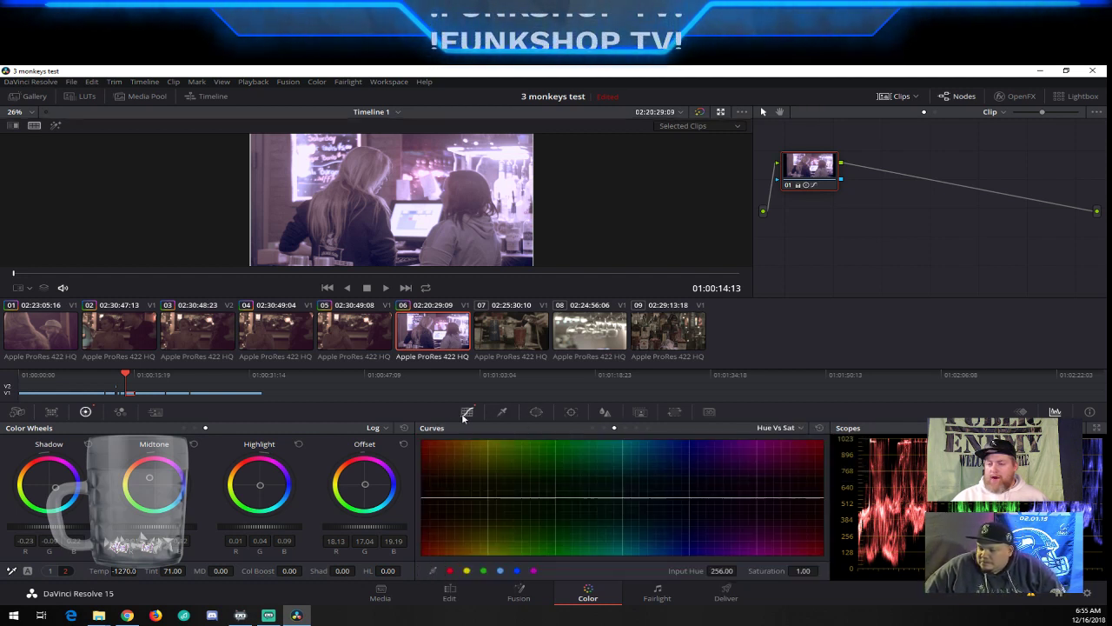
{"action": "left_click", "coordinate": [502, 413]}
{"action": "left_click", "coordinate": [536, 412]}
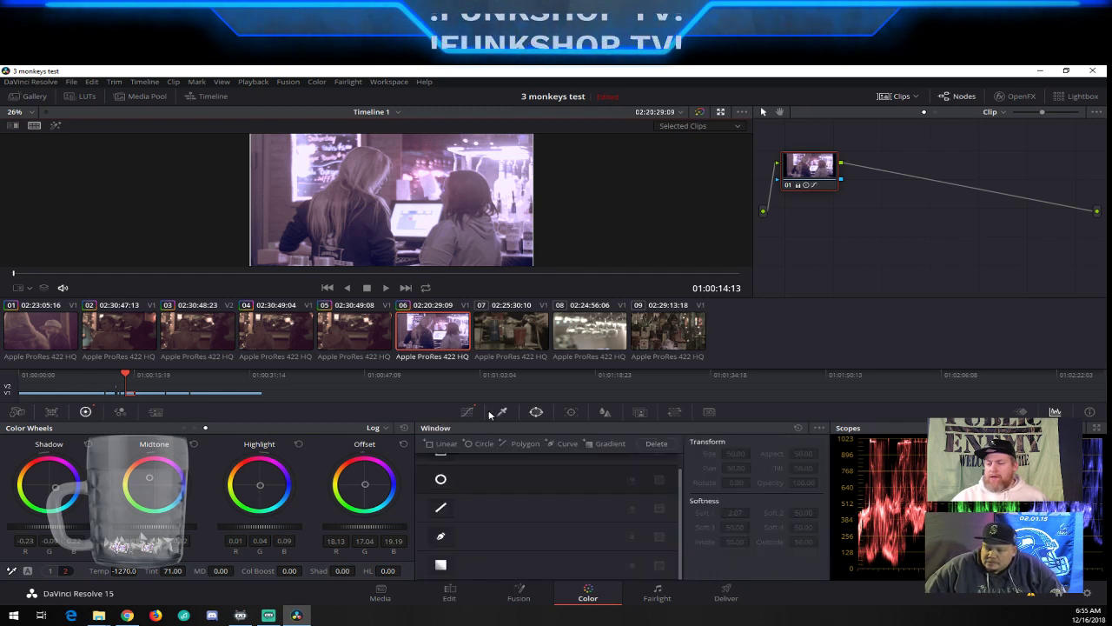
{"action": "left_click", "coordinate": [571, 412]}
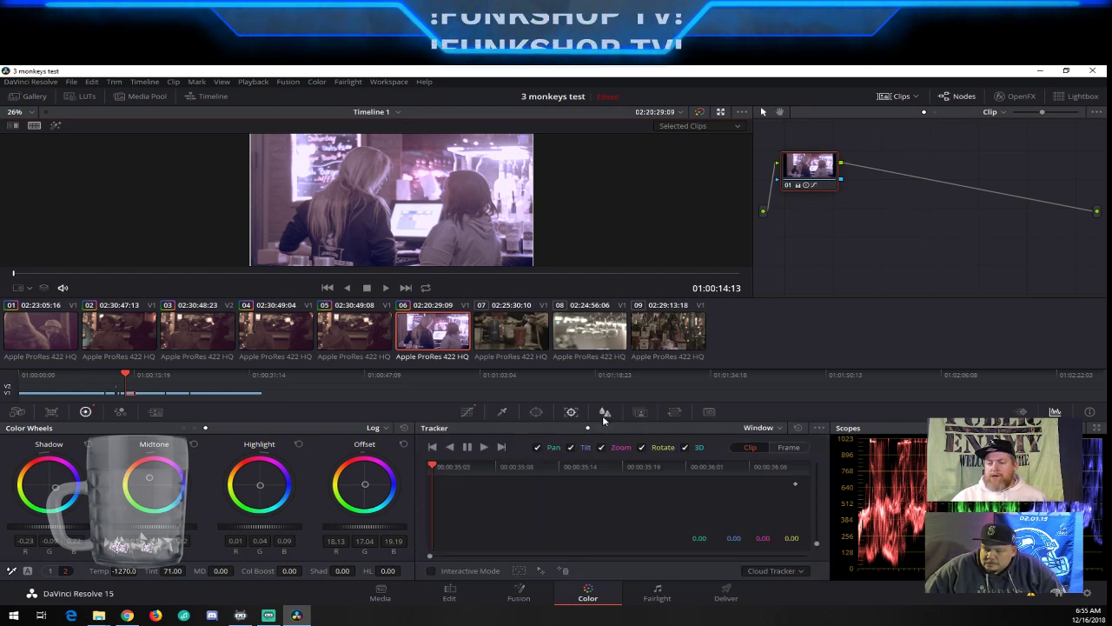
{"action": "left_click", "coordinate": [613, 412]}
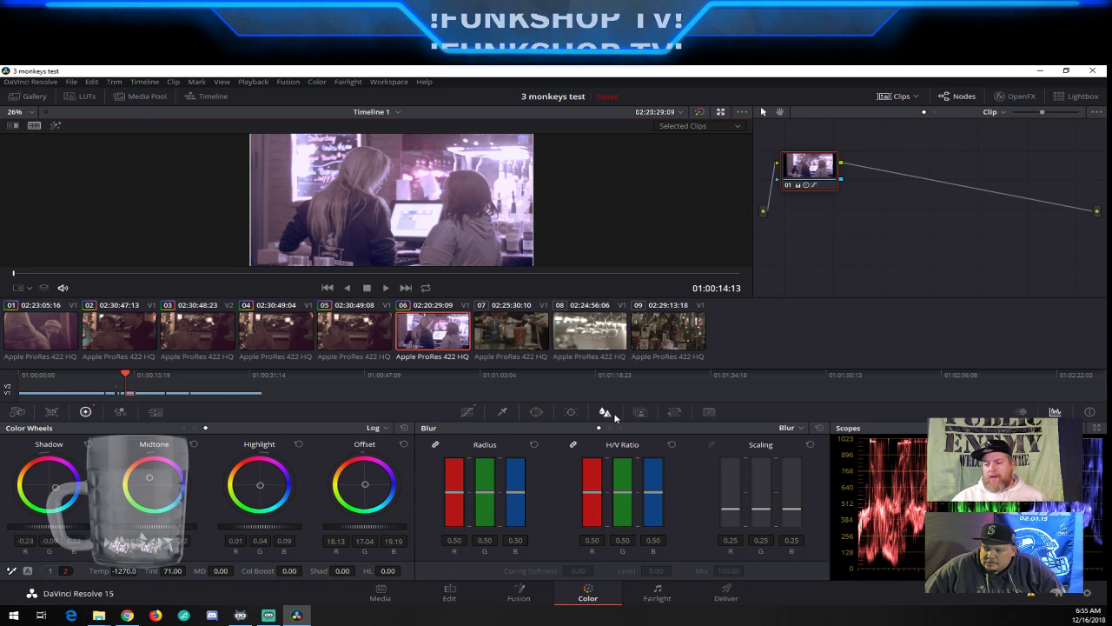
{"action": "left_click", "coordinate": [641, 413]}
{"action": "left_click", "coordinate": [671, 413]}
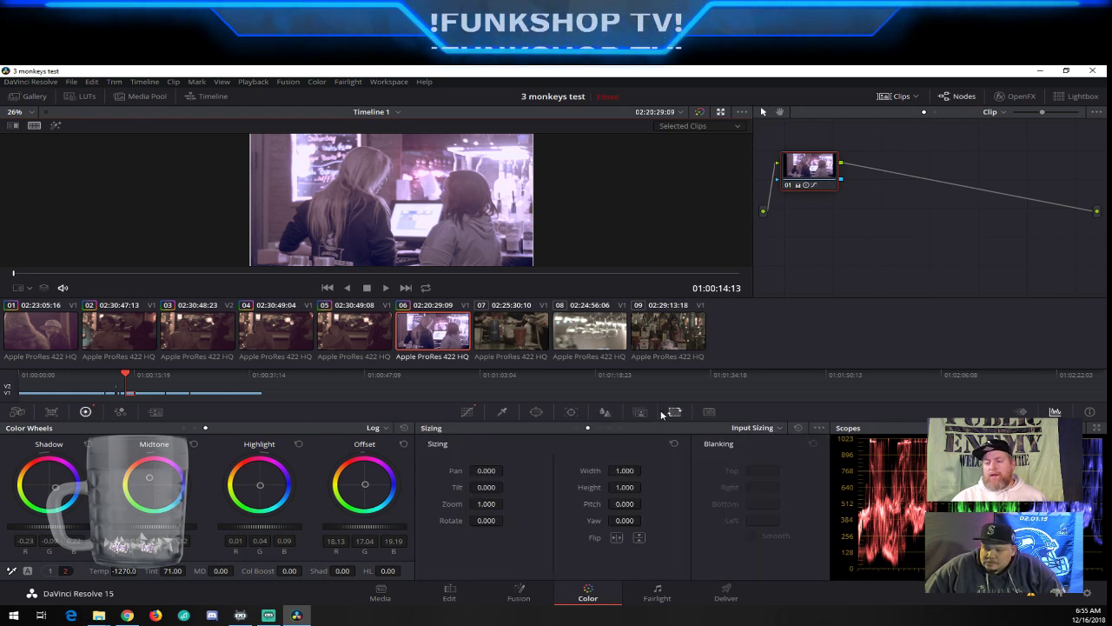
{"action": "left_click", "coordinate": [641, 413]}
{"action": "left_click", "coordinate": [571, 411]}
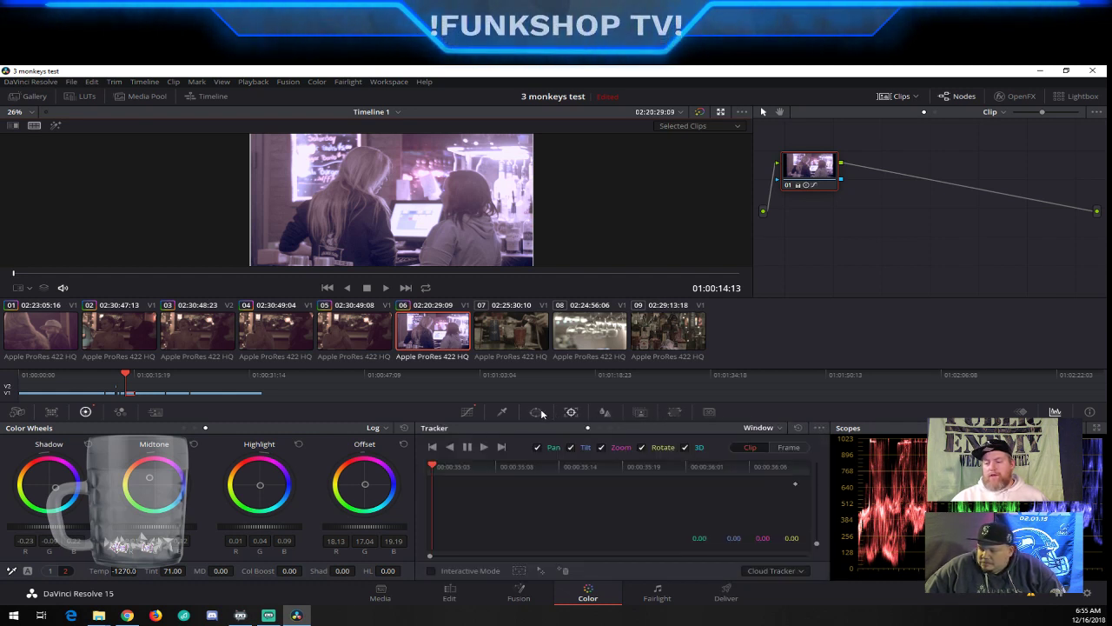
{"action": "left_click", "coordinate": [538, 412]}
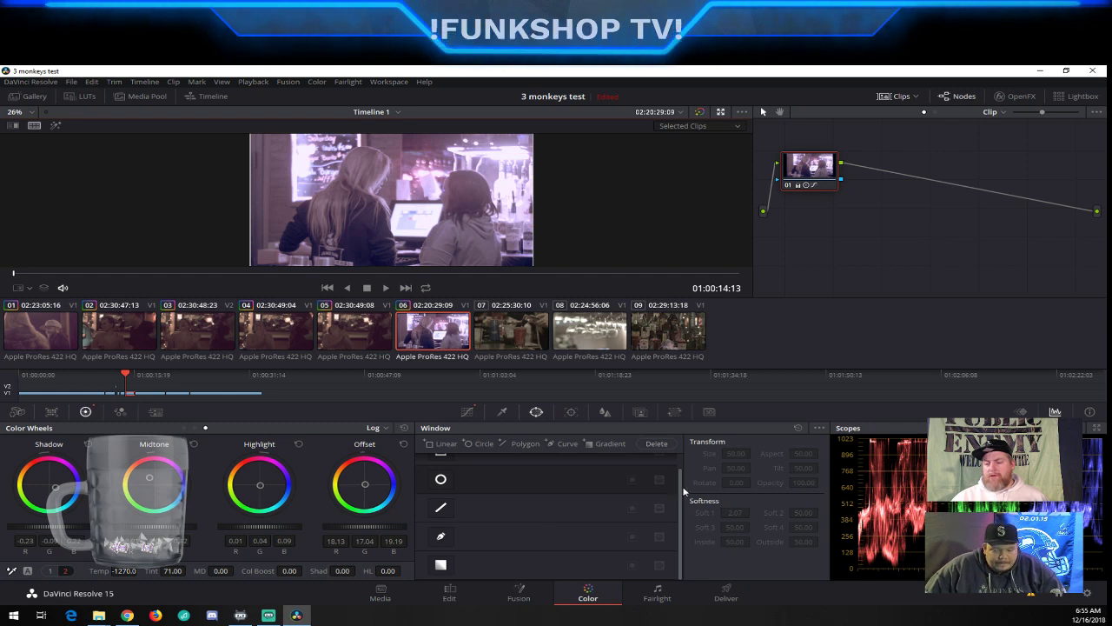
{"action": "scroll", "coordinate": [683, 491], "scroll_direction": "up", "scroll_amount": 2}
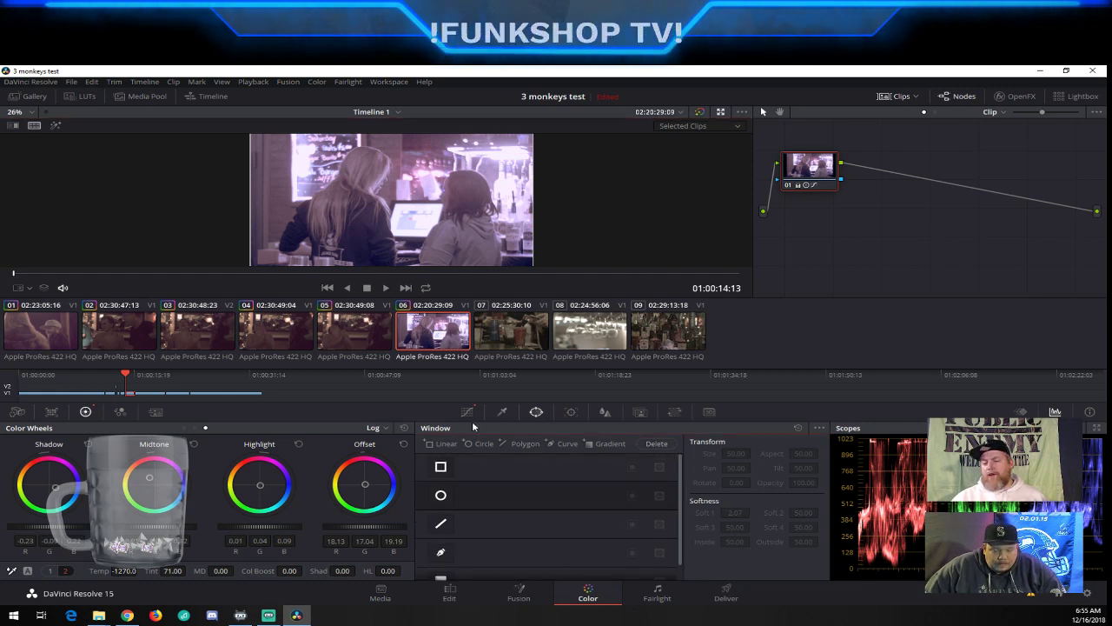
{"action": "left_click", "coordinate": [502, 412]}
{"action": "left_click", "coordinate": [467, 412]}
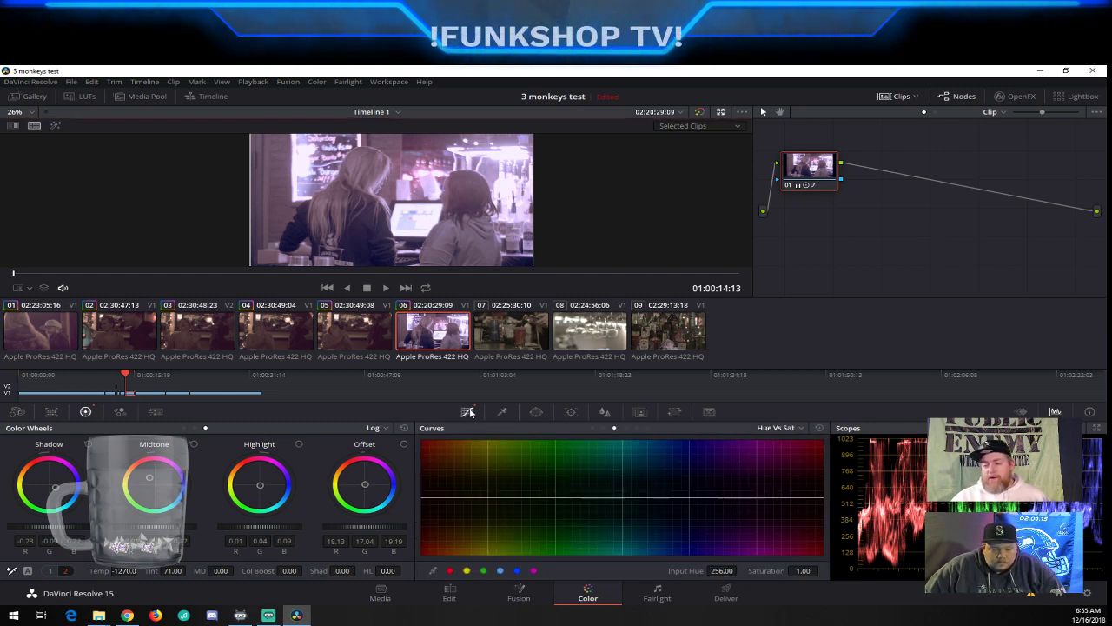
Fine-tune clip 06's highlights to 0.03/0.03/0.10 on the Log color wheels
{"action": "left_click", "coordinate": [508, 412]}
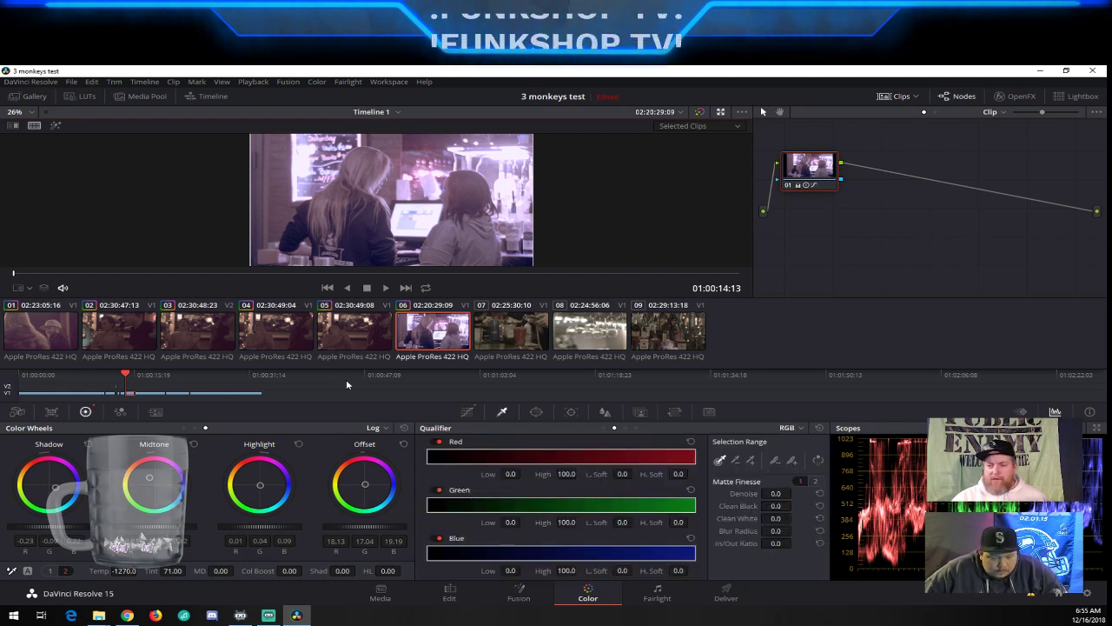
{"action": "left_click", "coordinate": [472, 412]}
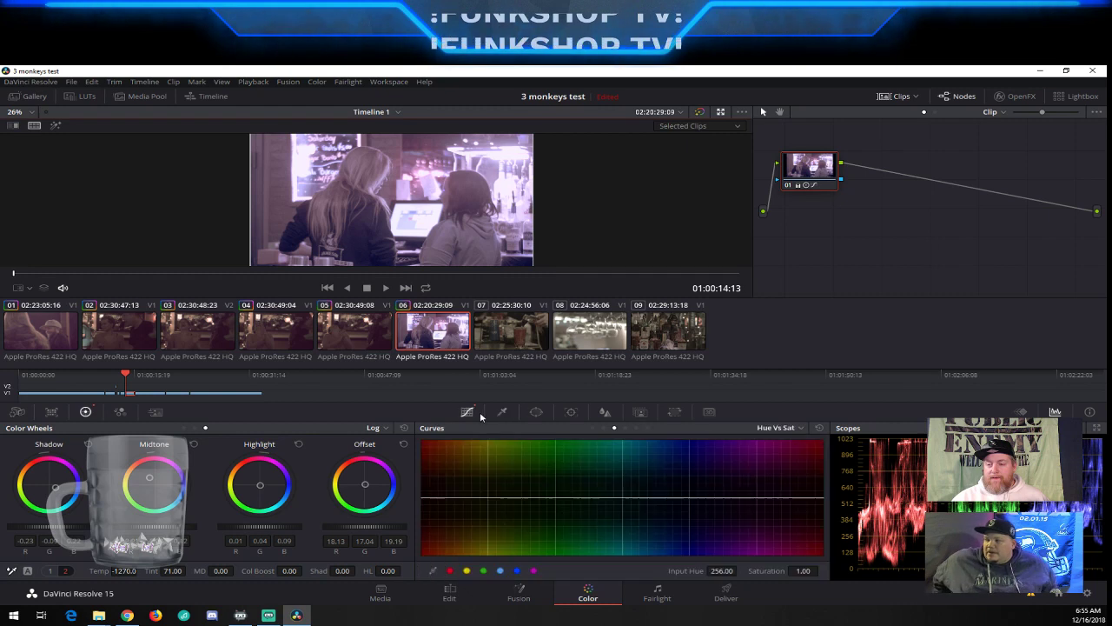
{"action": "left_click_drag", "start_coordinate": [260, 487], "coordinate": [260, 484]}
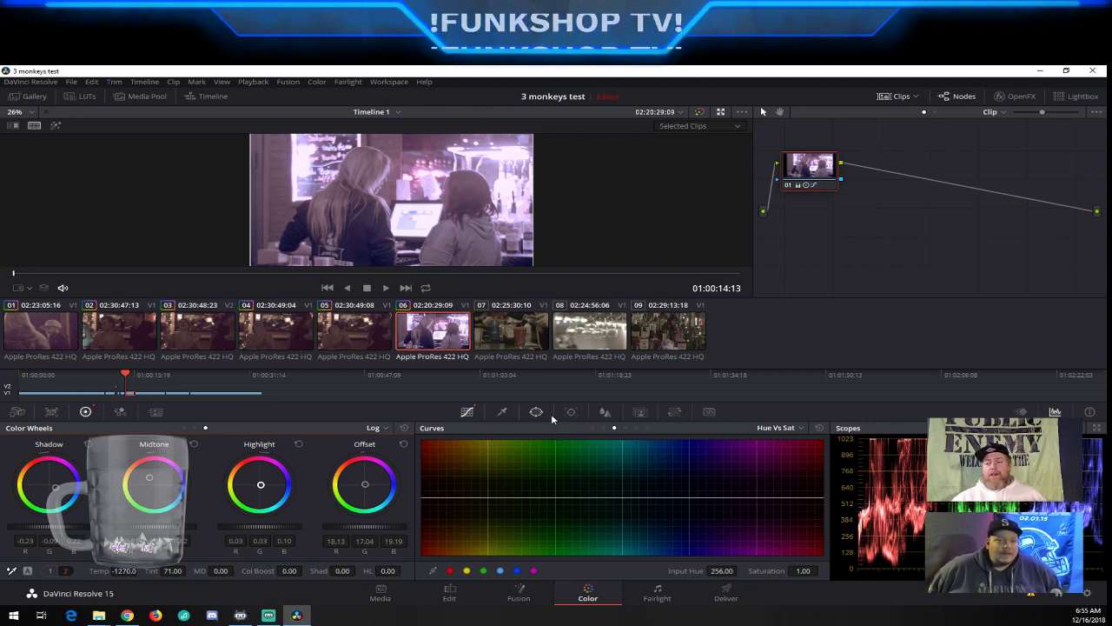
Review graded clips 04 back to 01, and nudge clip 01's highlights to 0.39/0.11/0.06
{"action": "left_click", "coordinate": [294, 335]}
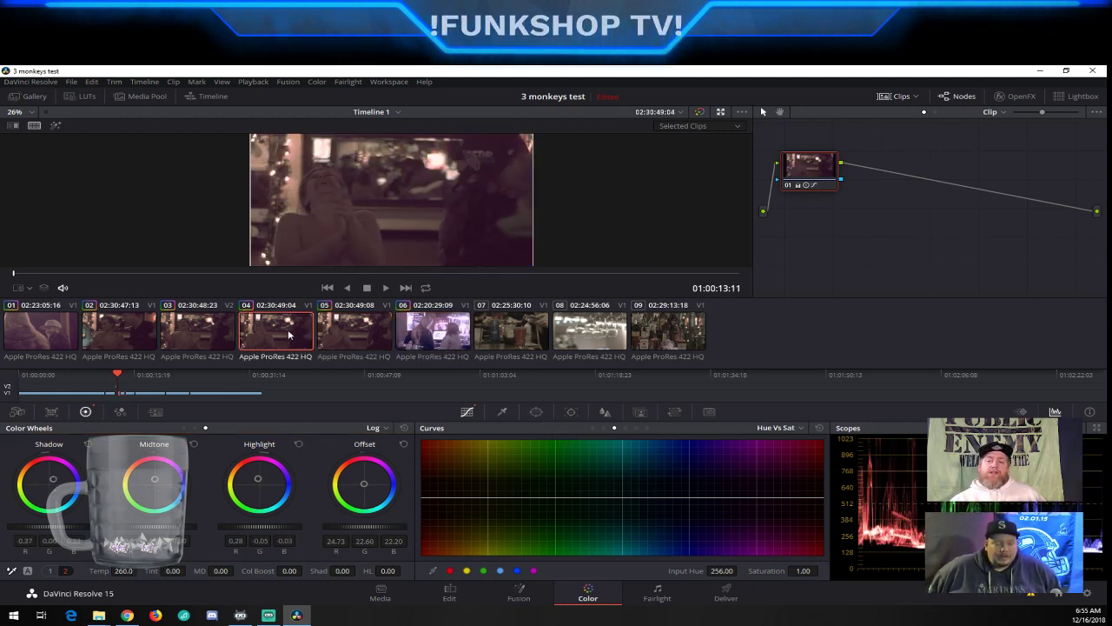
{"action": "left_click", "coordinate": [203, 335]}
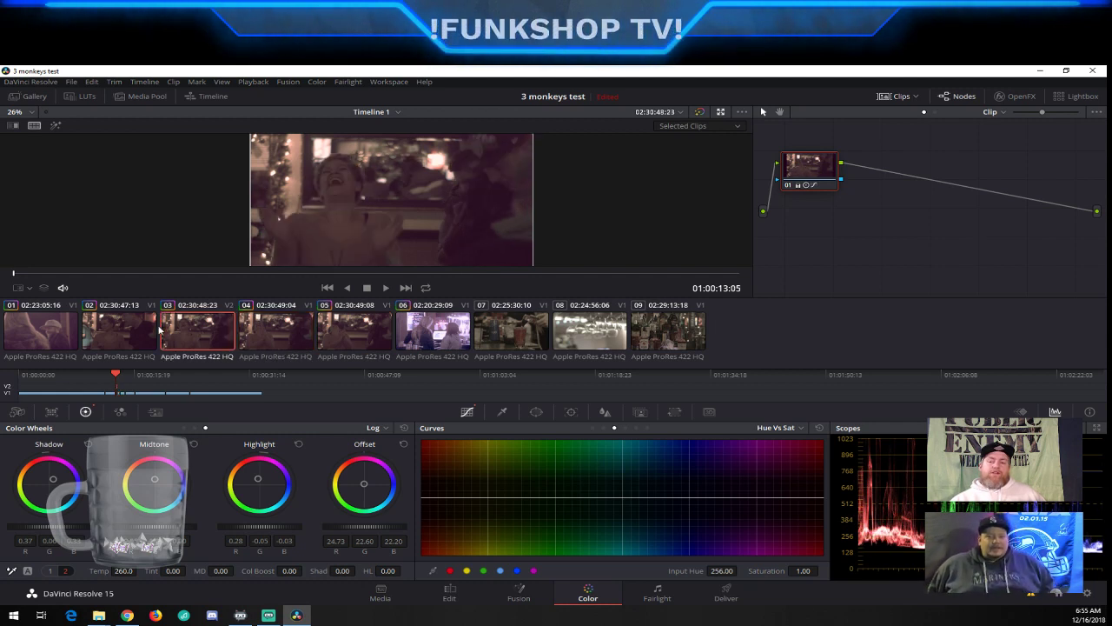
{"action": "left_click", "coordinate": [121, 331]}
{"action": "left_click", "coordinate": [70, 330]}
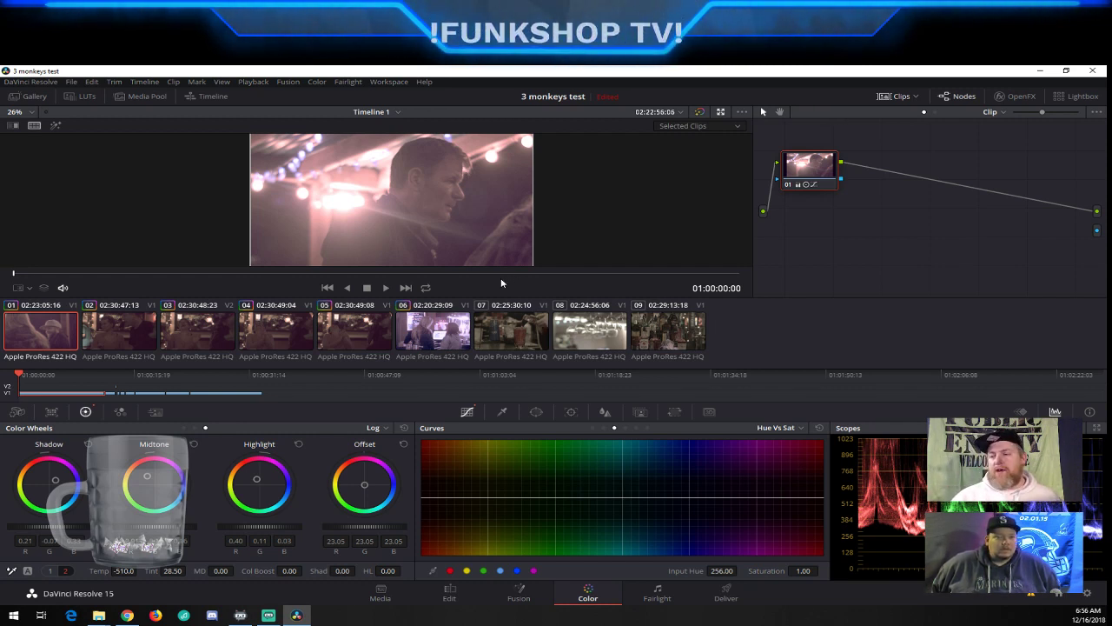
{"action": "left_click_drag", "start_coordinate": [274, 510], "coordinate": [257, 481]}
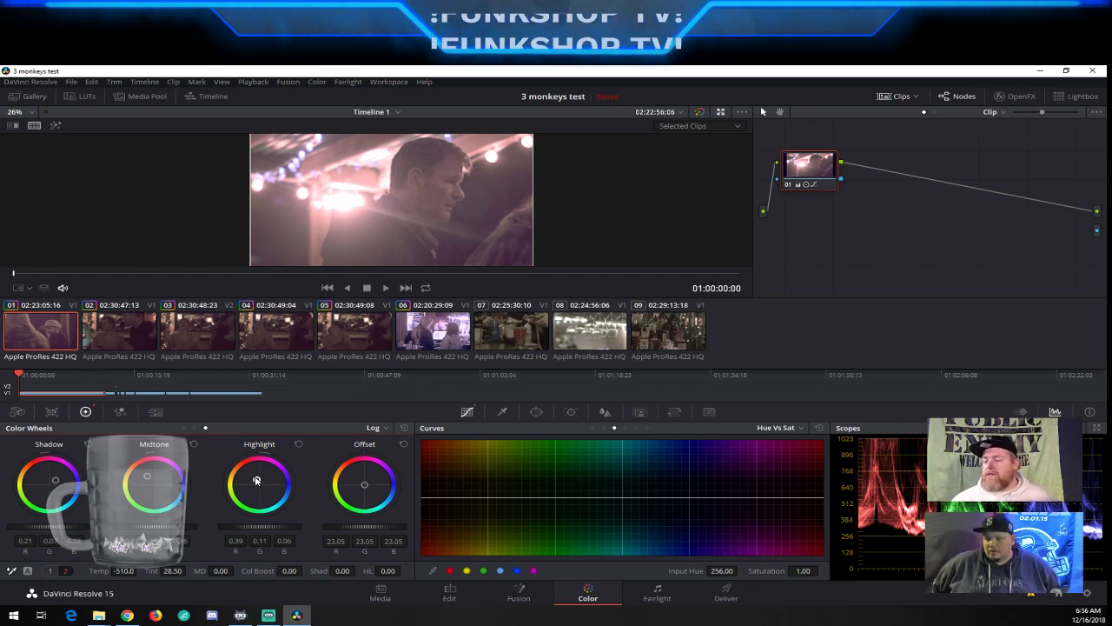
Scrub through the graded clips on the Edit page, comparing the bar shot at 01:00:14:13 with the shots before it
{"action": "left_click", "coordinate": [657, 594]}
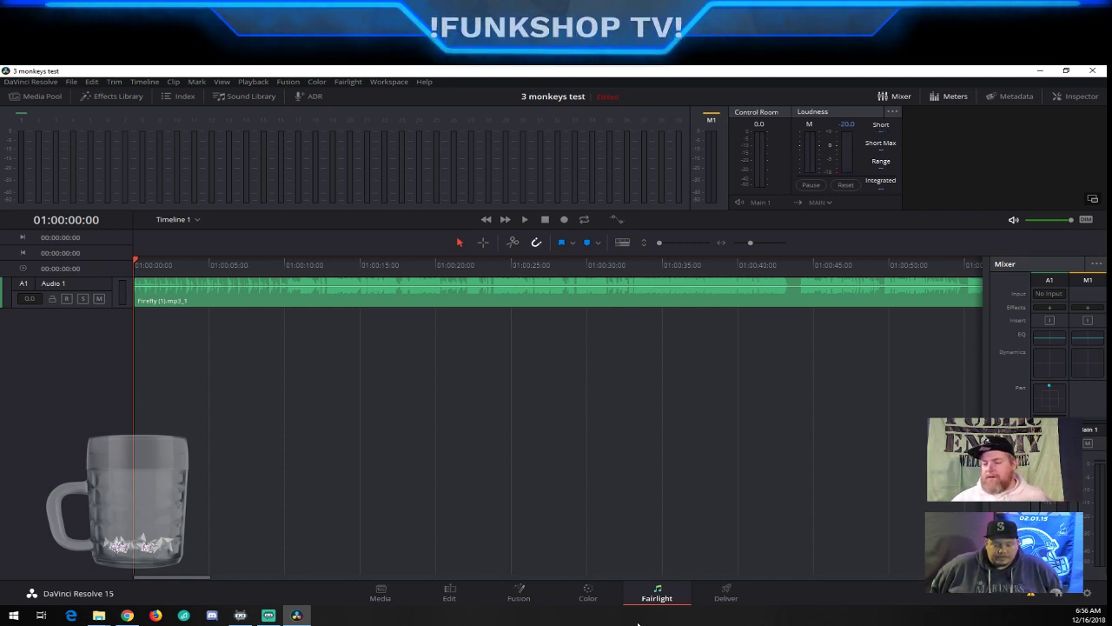
{"action": "left_click", "coordinate": [375, 591]}
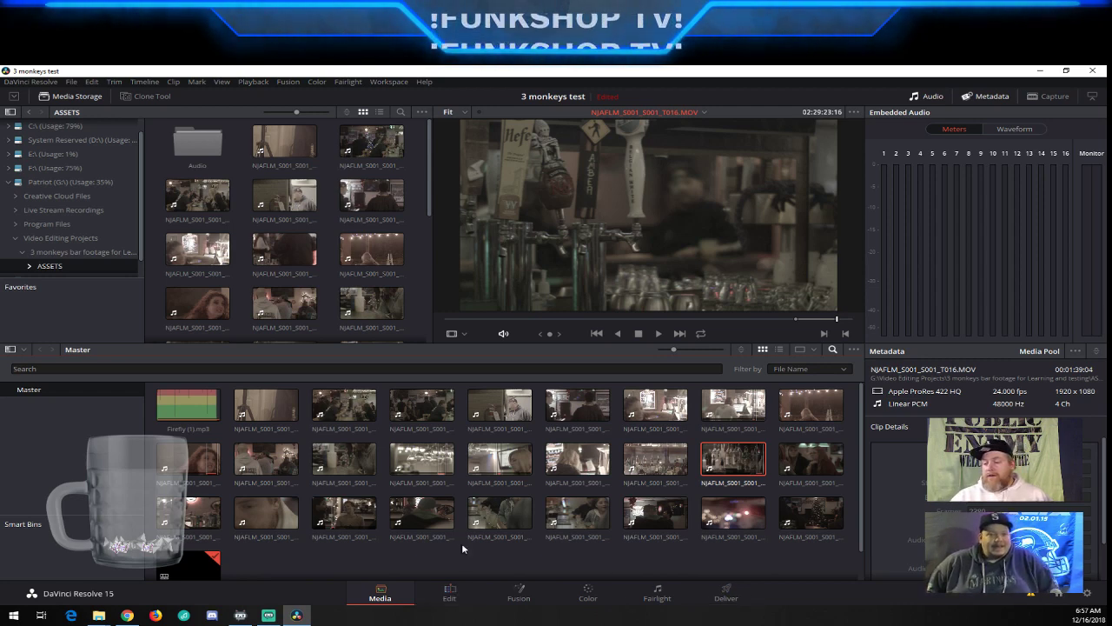
{"action": "left_click", "coordinate": [449, 593]}
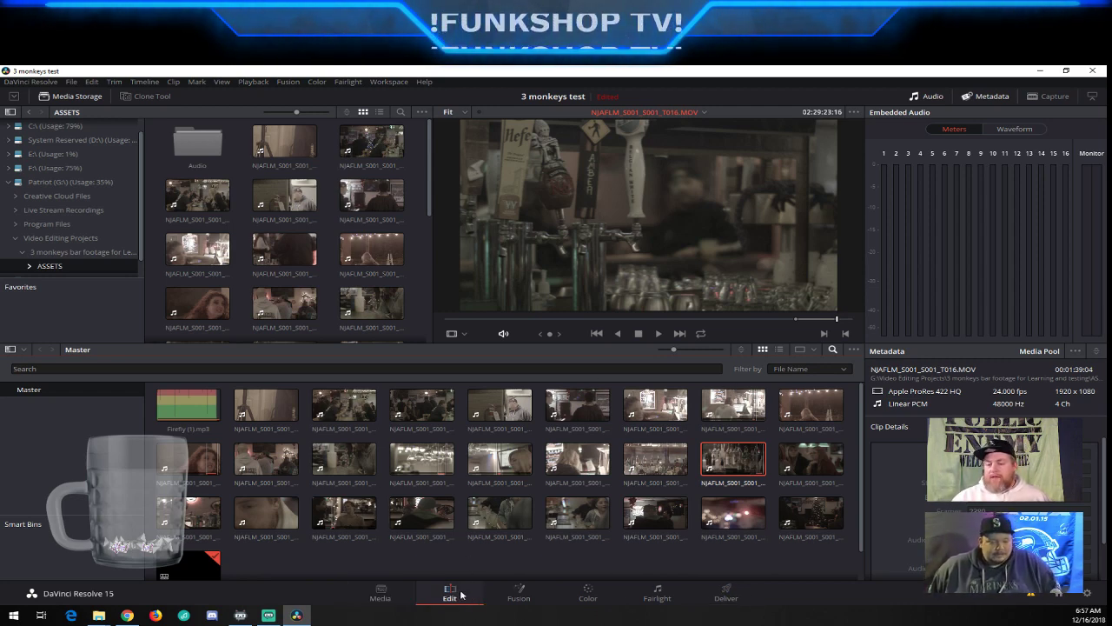
{"action": "left_click_drag", "start_coordinate": [705, 380], "coordinate": [712, 421]}
{"action": "left_click_drag", "start_coordinate": [677, 427], "coordinate": [443, 428]}
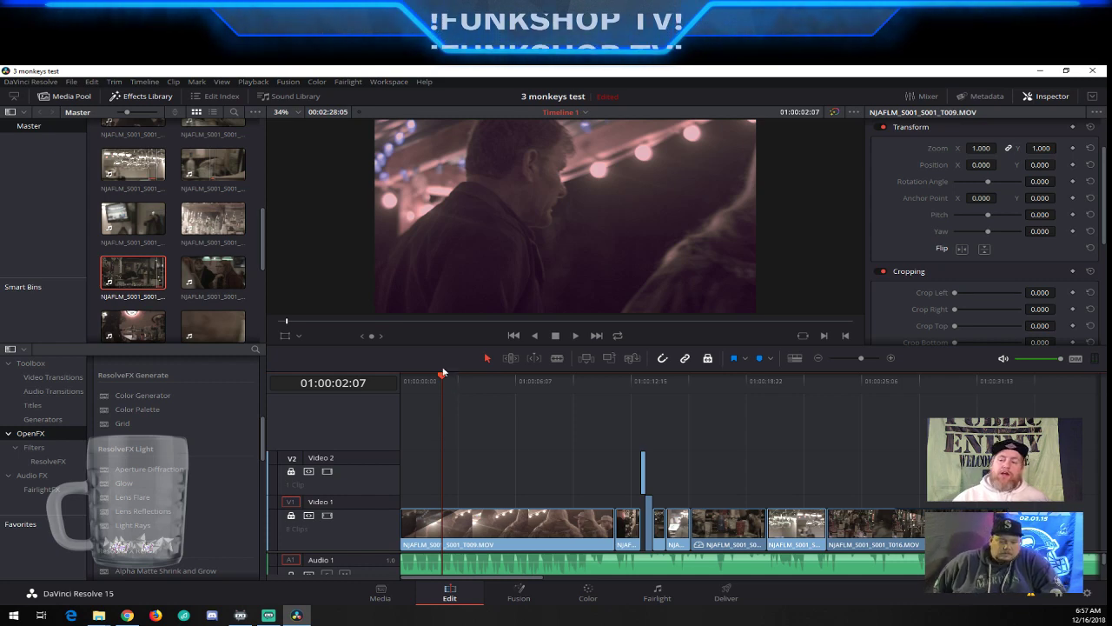
{"action": "left_click_drag", "start_coordinate": [444, 375], "coordinate": [481, 385]}
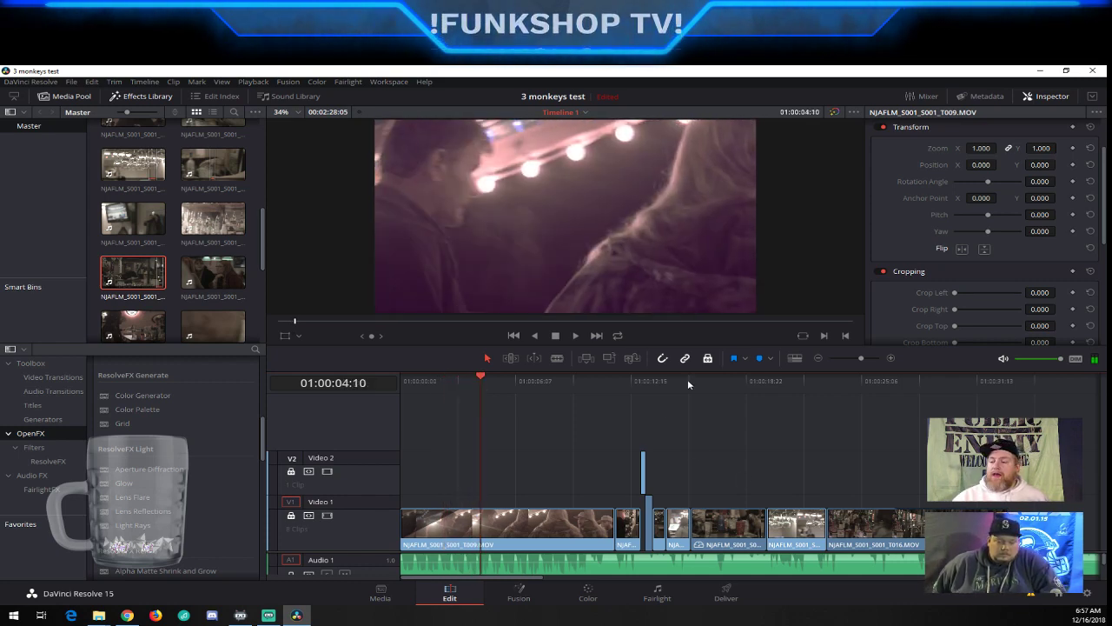
{"action": "left_click", "coordinate": [666, 380]}
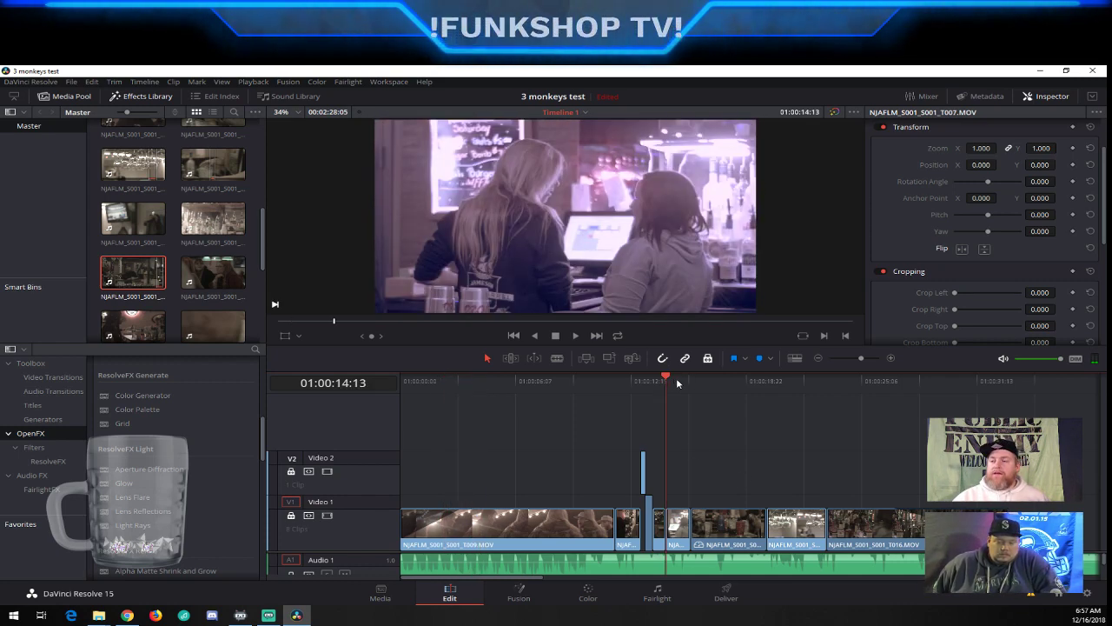
{"action": "mouse_move", "coordinate": [677, 380]}
{"action": "left_mouse_down"}
{"action": "mouse_move", "coordinate": [623, 380]}
{"action": "mouse_move", "coordinate": [666, 381]}
{"action": "left_mouse_up"}
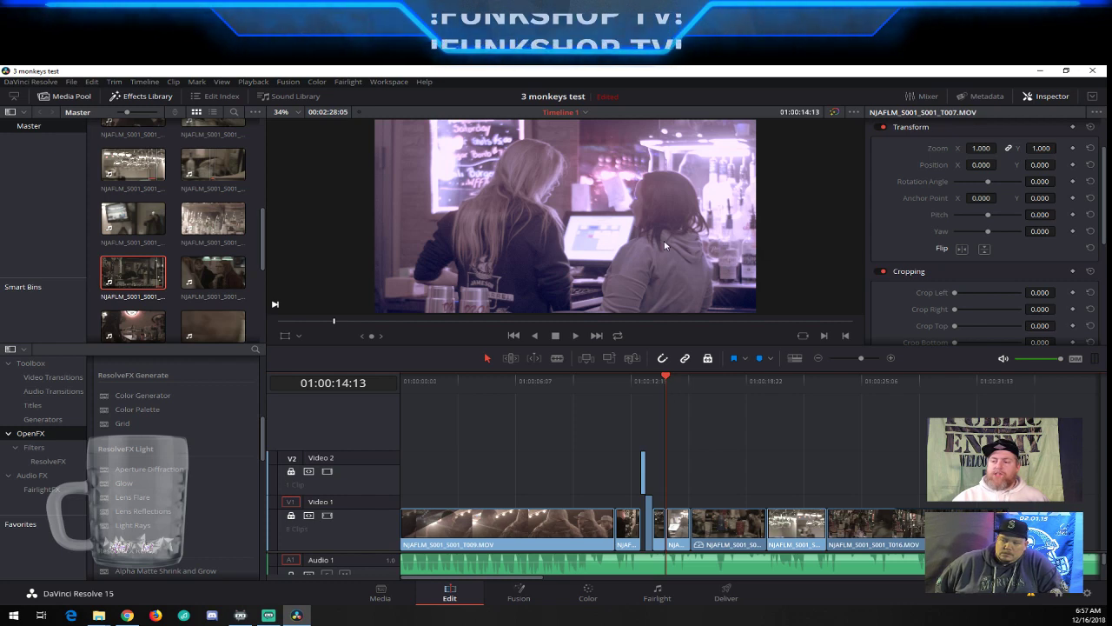
{"action": "left_click_drag", "start_coordinate": [665, 376], "coordinate": [628, 374]}
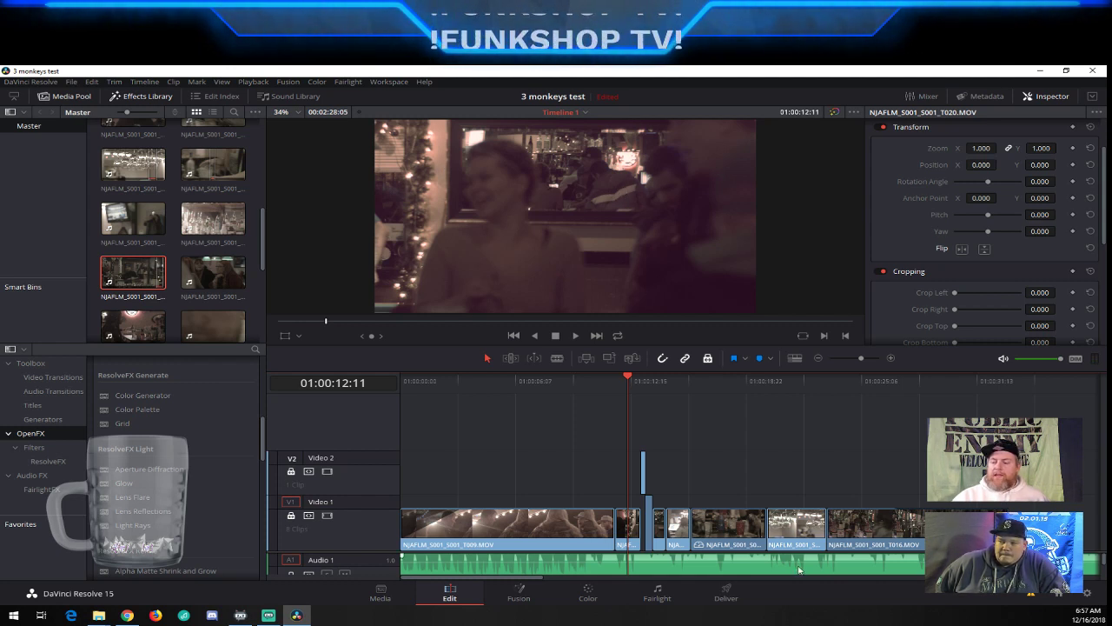
{"action": "left_click_drag", "start_coordinate": [632, 376], "coordinate": [666, 376]}
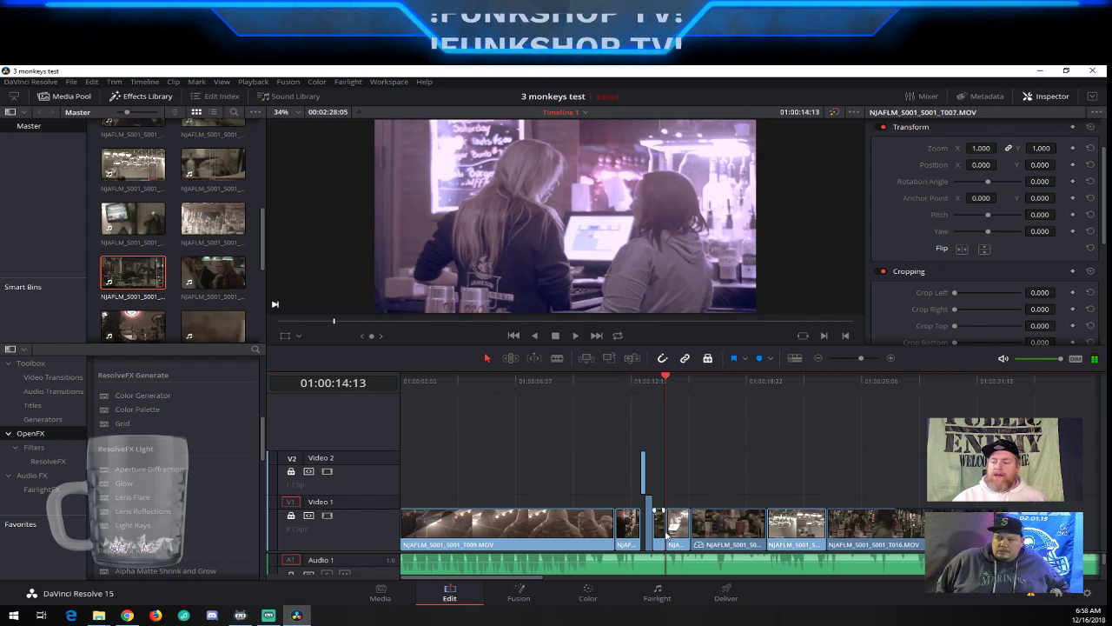
Return to the bar shot on the Color page and look through the curve types, ending on Hue Vs Hue
{"action": "left_click", "coordinate": [590, 594]}
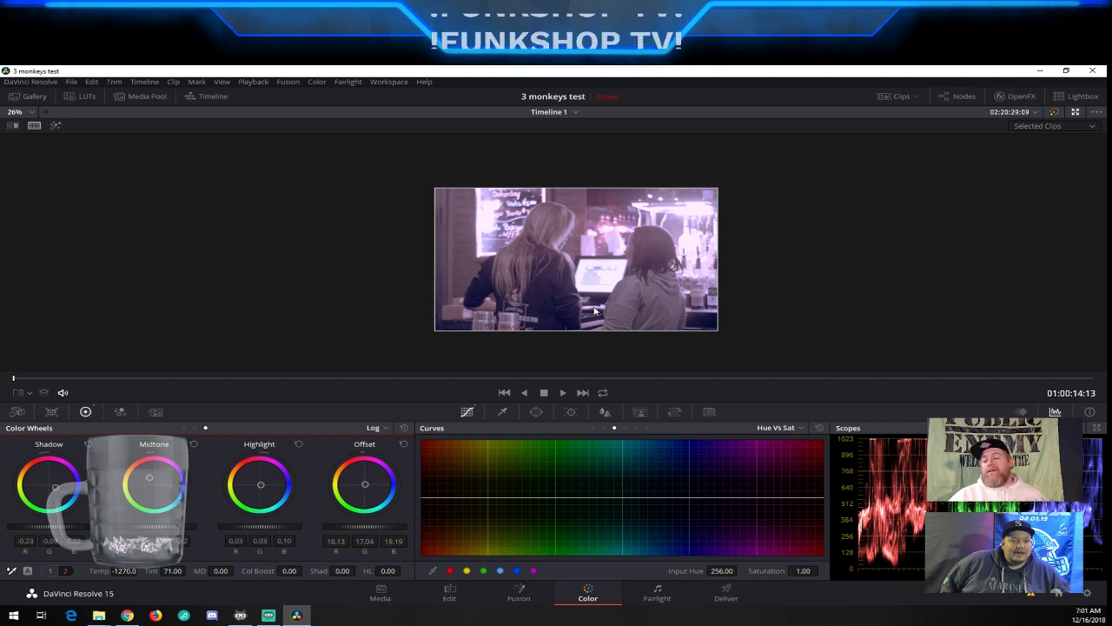
{"action": "left_click", "coordinate": [605, 428]}
{"action": "left_click", "coordinate": [614, 428]}
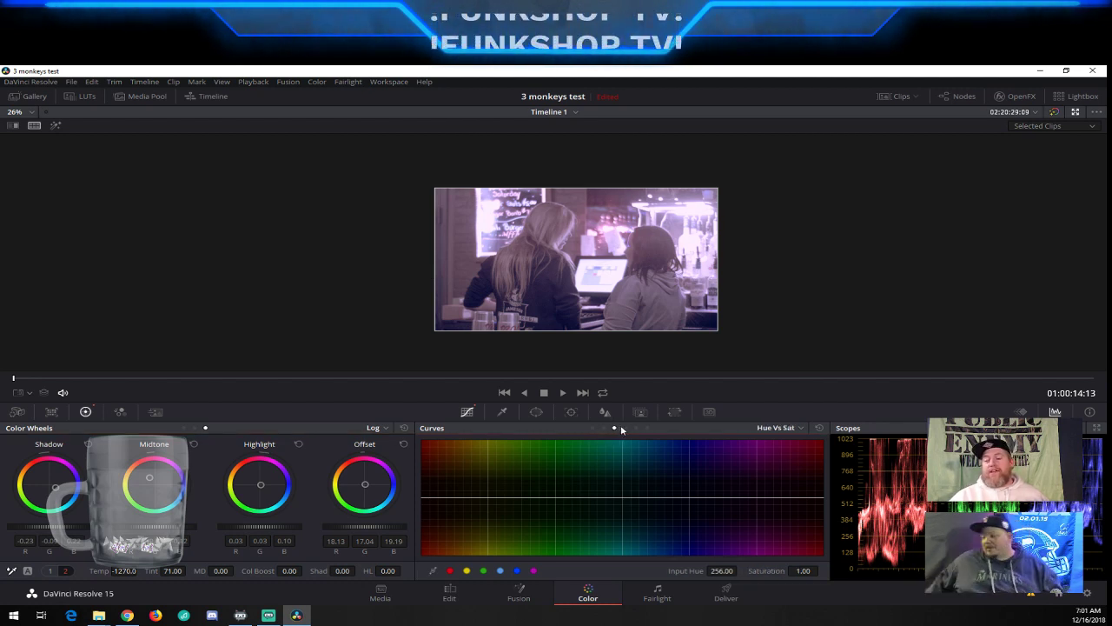
{"action": "left_click", "coordinate": [625, 427]}
{"action": "left_click", "coordinate": [636, 427]}
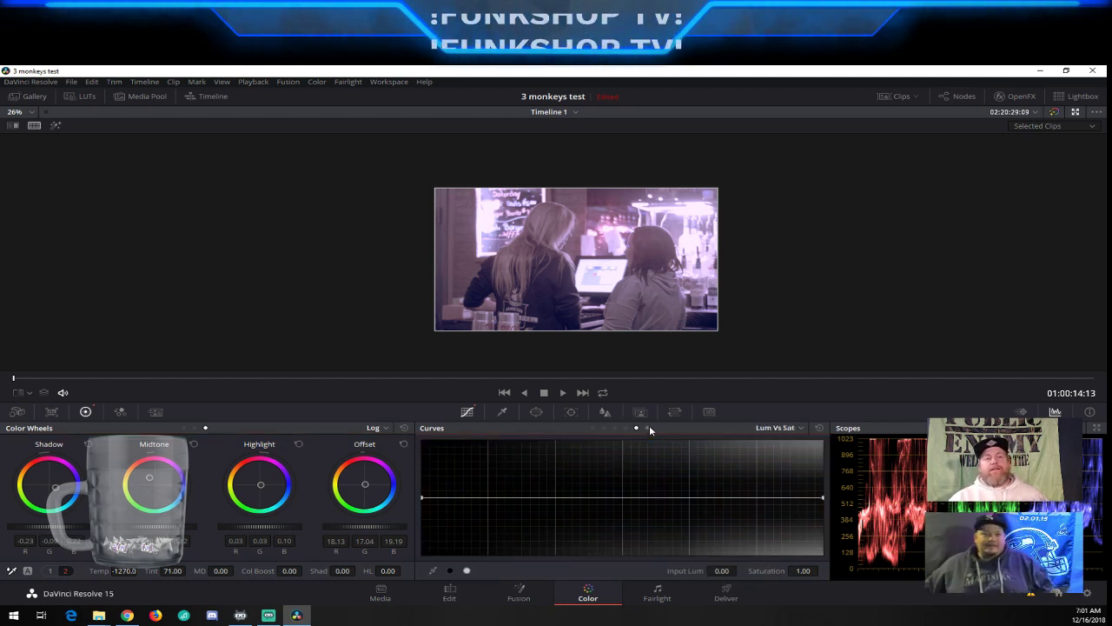
{"action": "left_click", "coordinate": [605, 427]}
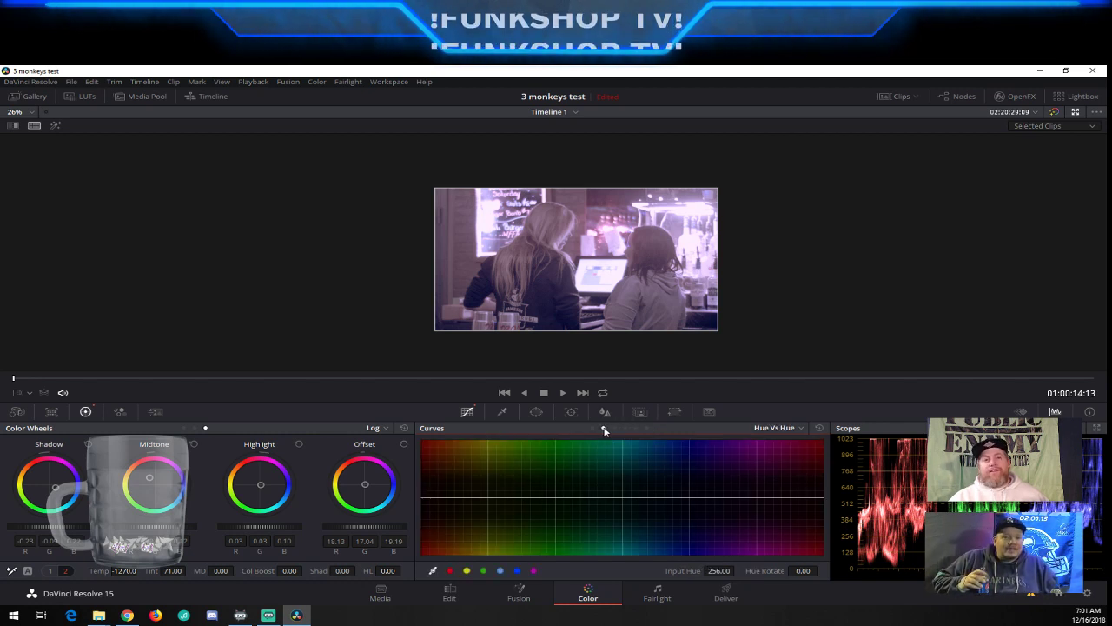
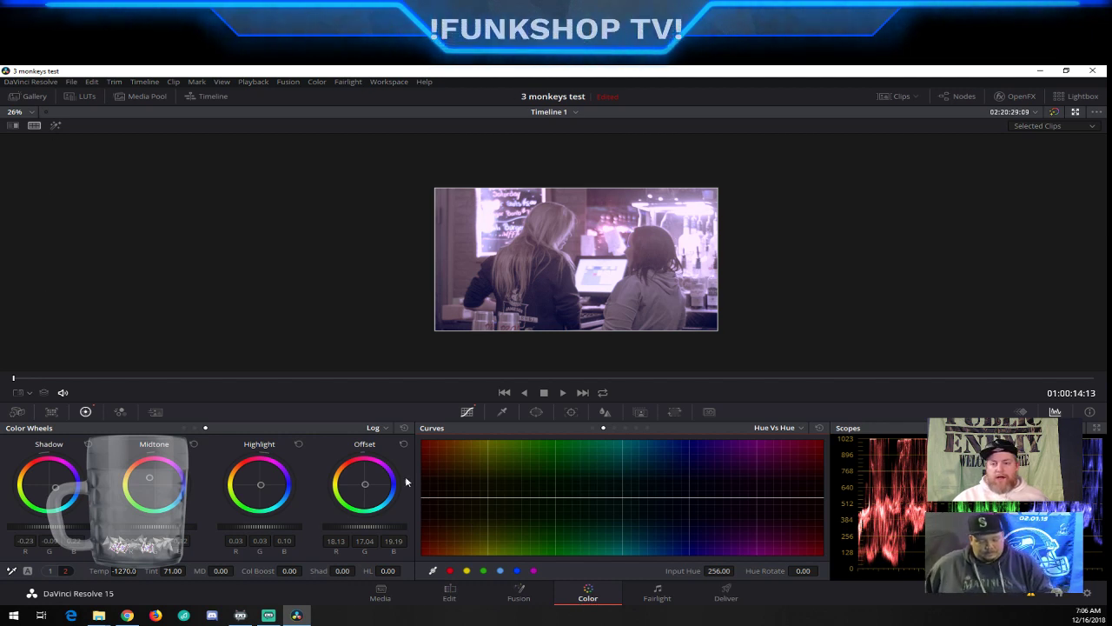
Look through the Color Match and neighbouring primary grading tools for the bar shot, ending on the Color Wheels
{"action": "left_click", "coordinate": [52, 413]}
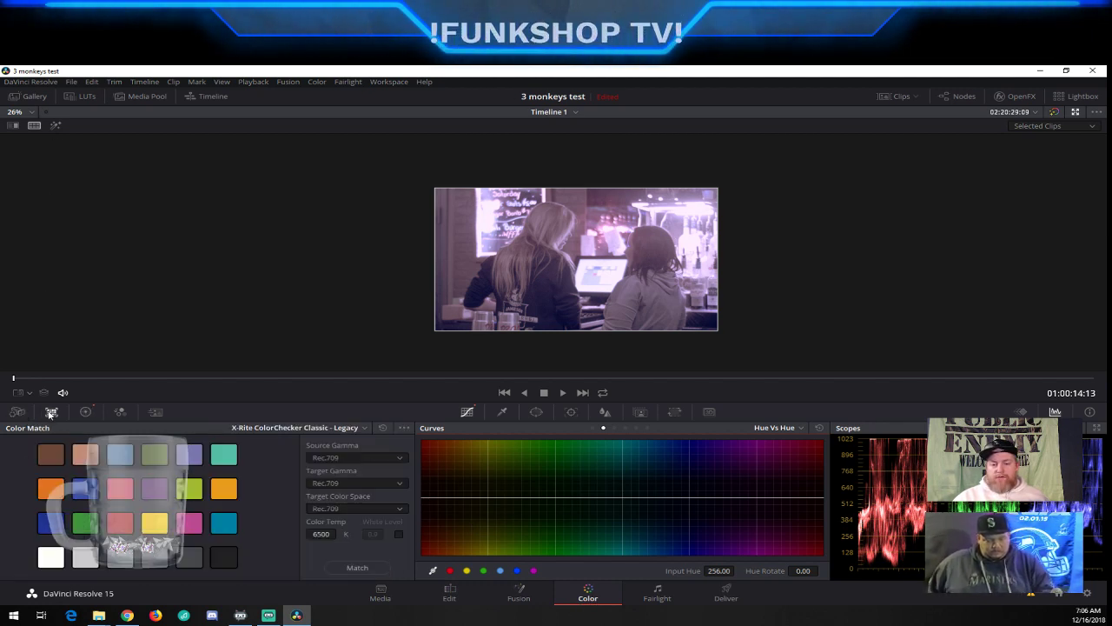
{"action": "left_click", "coordinate": [19, 413]}
{"action": "left_click", "coordinate": [86, 413]}
{"action": "left_click", "coordinate": [119, 413]}
{"action": "left_click", "coordinate": [85, 413]}
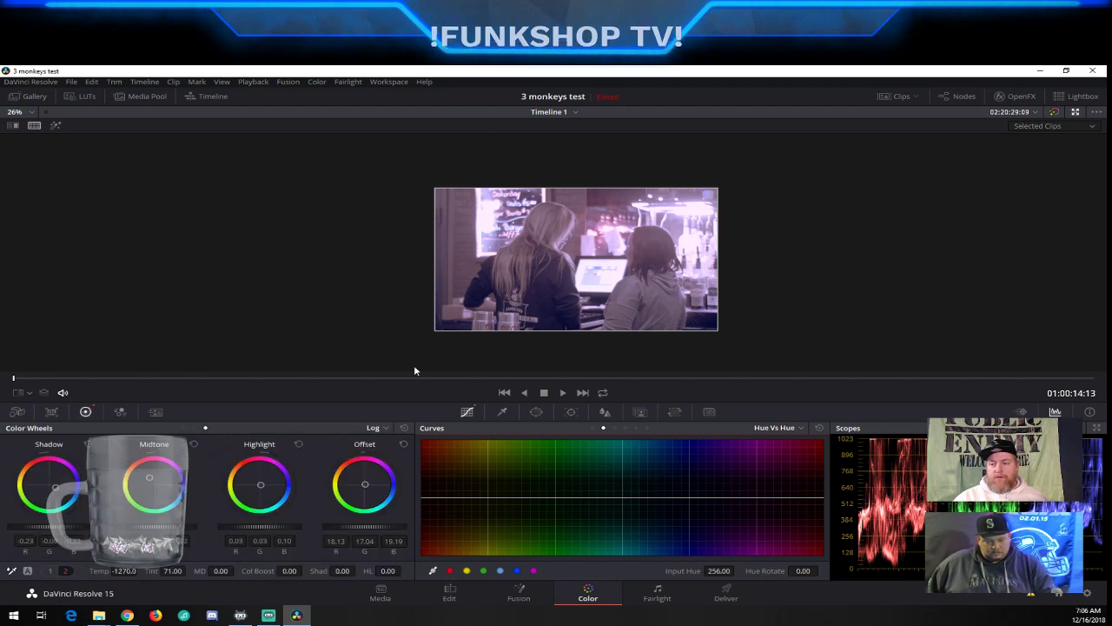
Apply the Film Looks LUT DCI-P3 Fu...513DI D65 to clip 07, the drink-pouring shot
{"action": "left_click", "coordinate": [900, 96]}
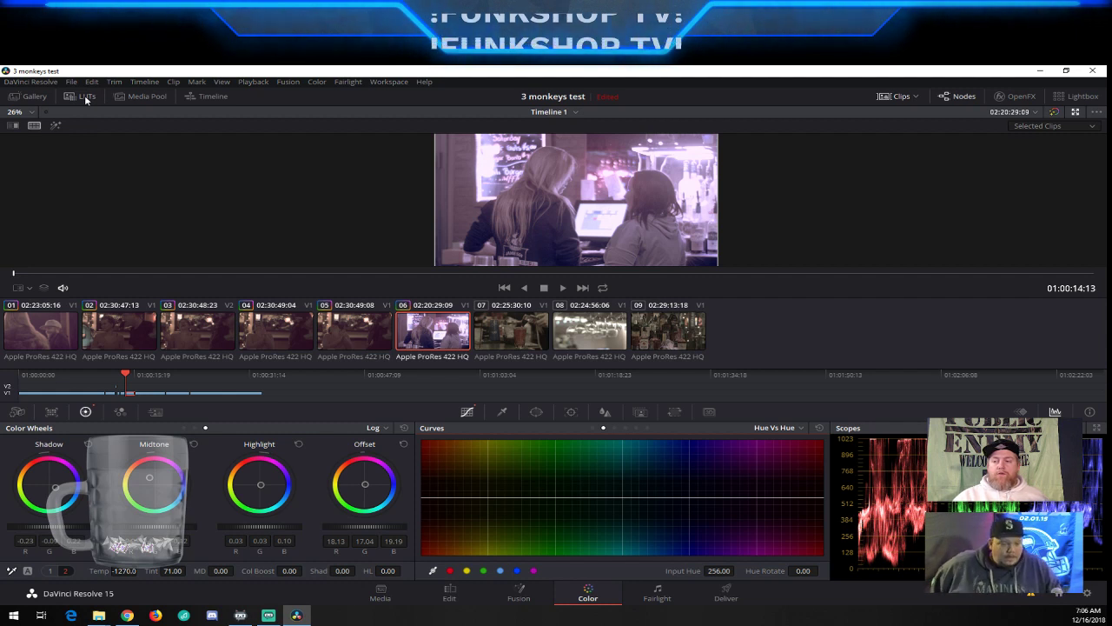
{"action": "left_click", "coordinate": [524, 343]}
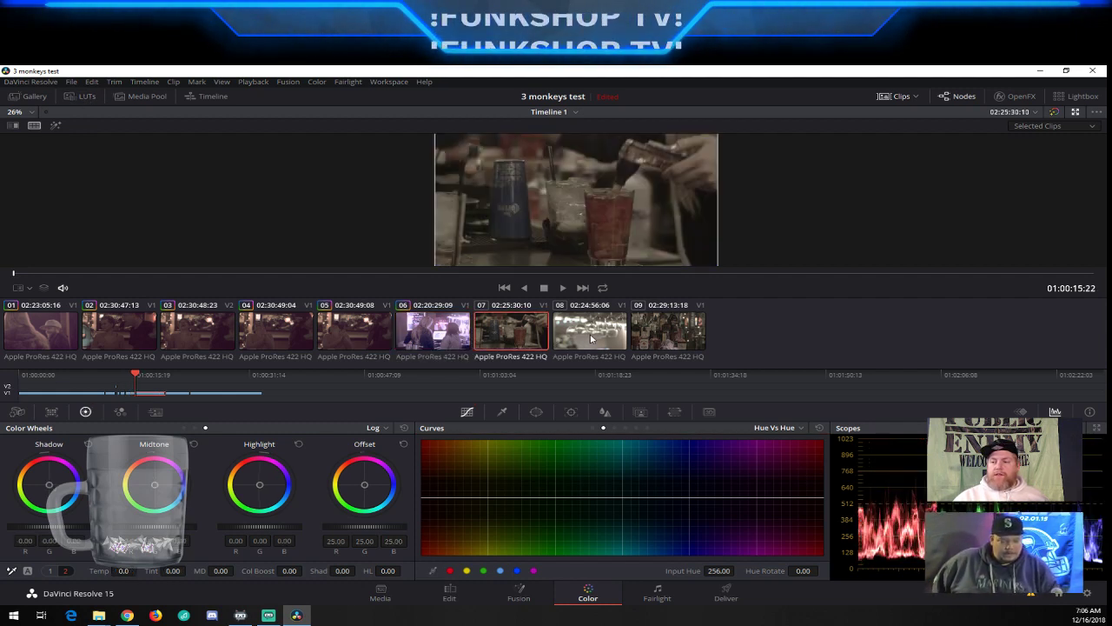
{"action": "left_click", "coordinate": [80, 97]}
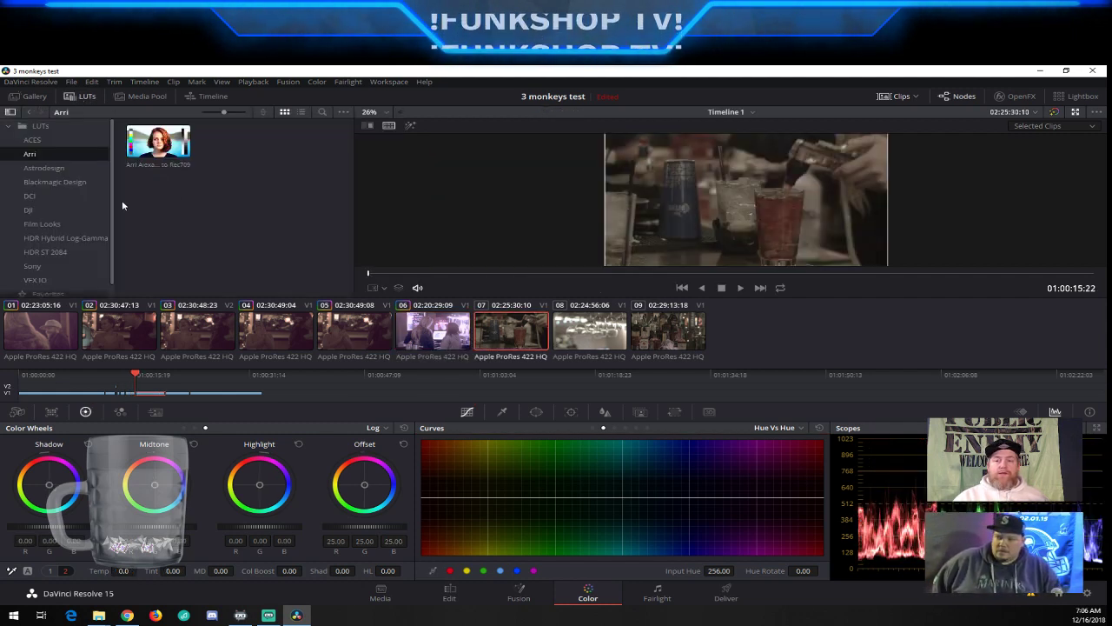
{"action": "left_click", "coordinate": [66, 223]}
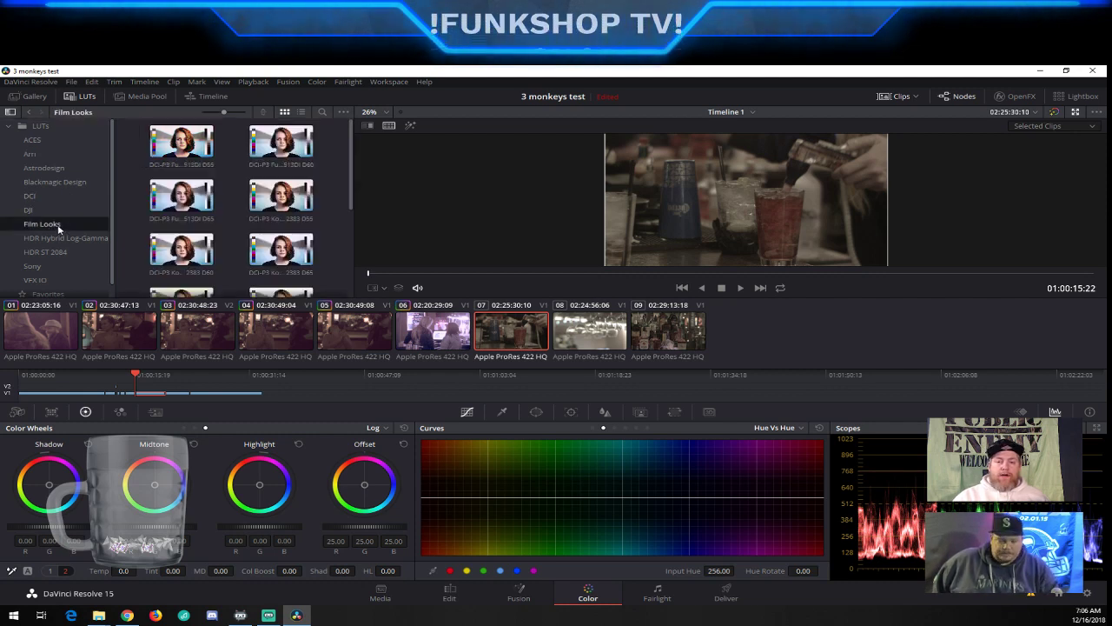
{"action": "double_click", "coordinate": [186, 198]}
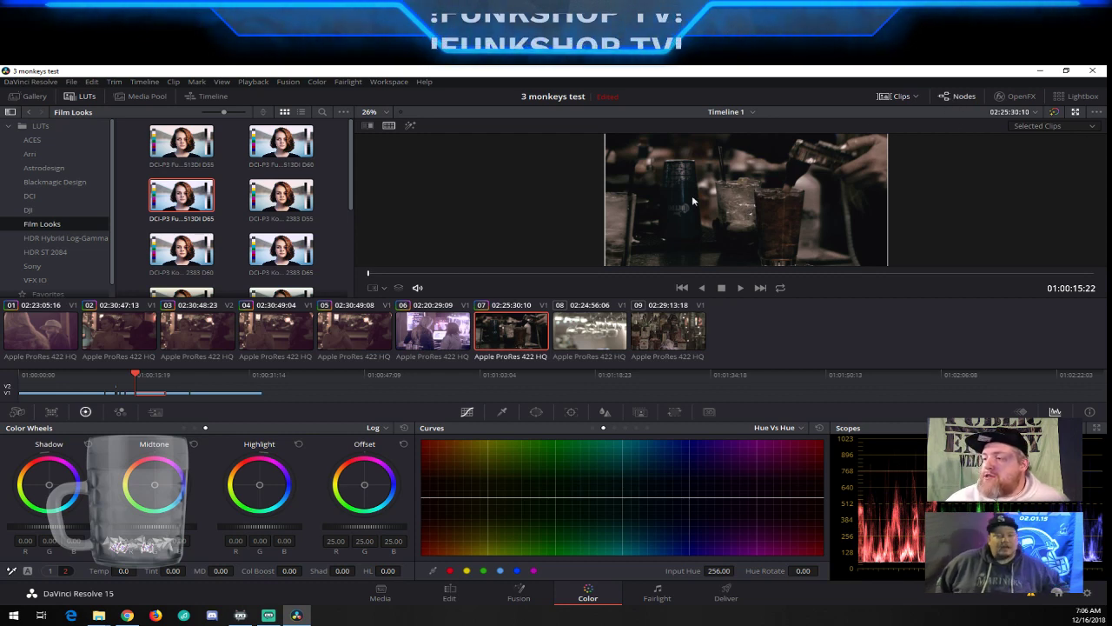
Show clip 07's node graph together with the LUT browser and the clip thumbnails
{"action": "left_click", "coordinate": [958, 97]}
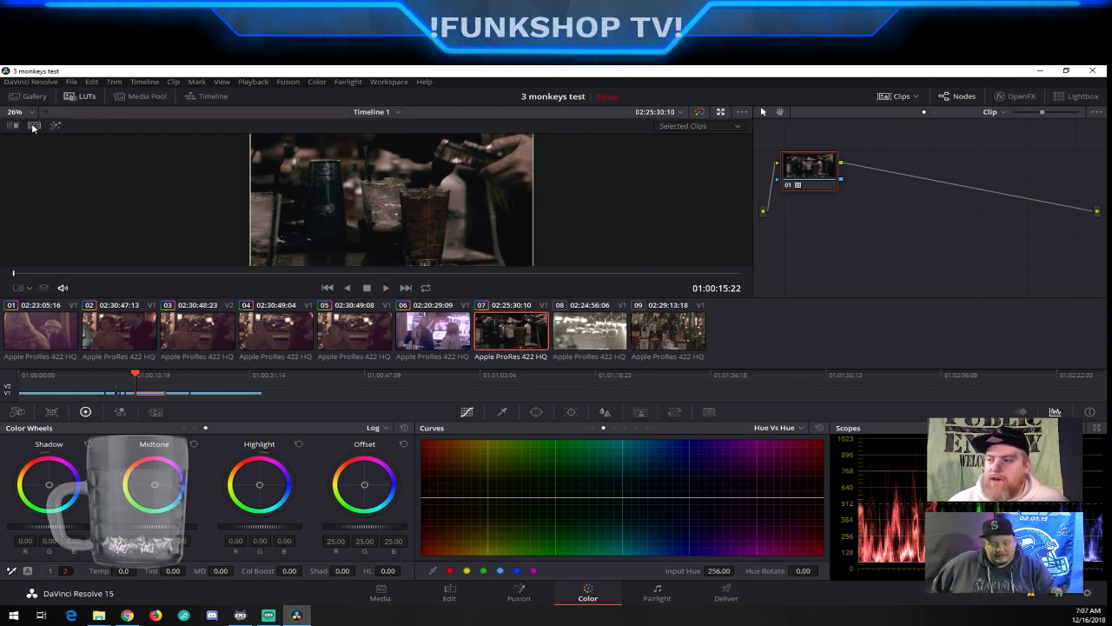
{"action": "left_click", "coordinate": [737, 126]}
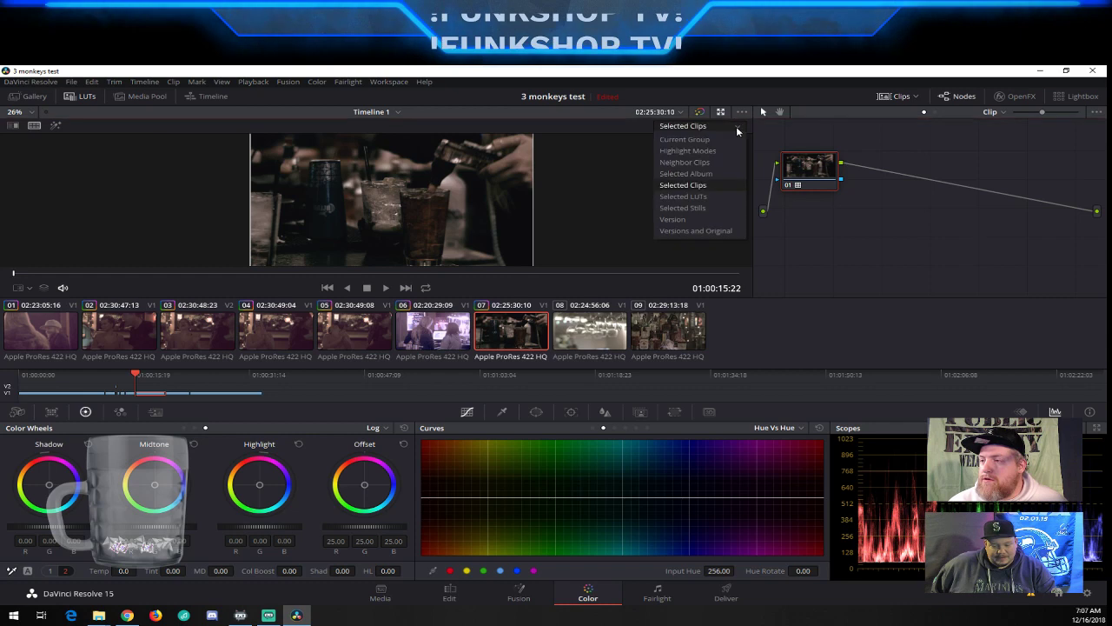
{"action": "left_click", "coordinate": [617, 161]}
{"action": "left_click", "coordinate": [885, 97]}
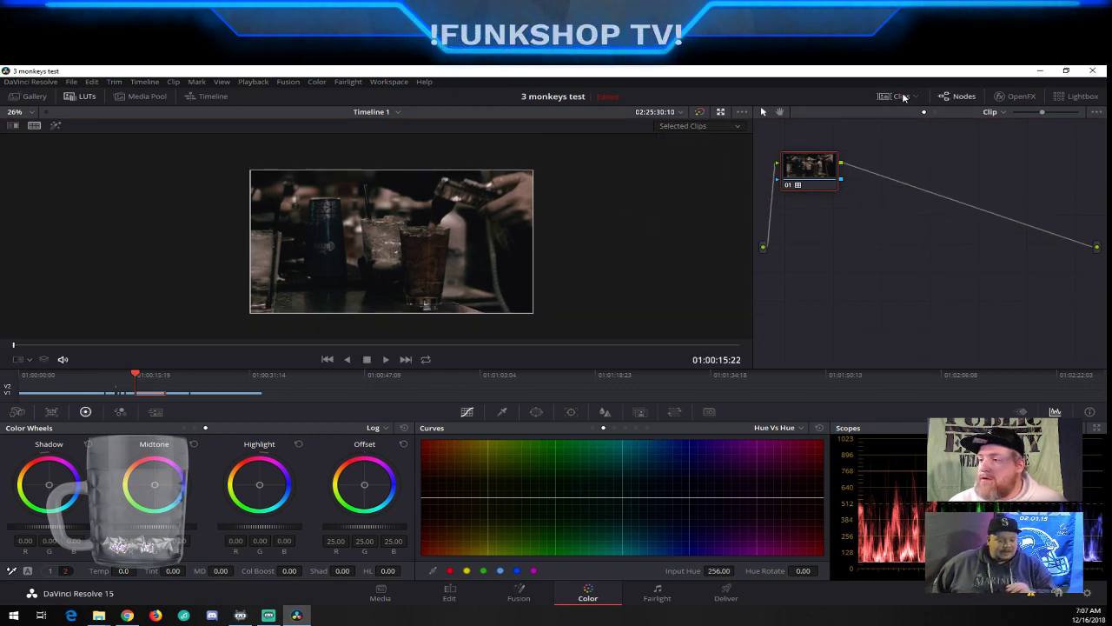
{"action": "left_click", "coordinate": [903, 97]}
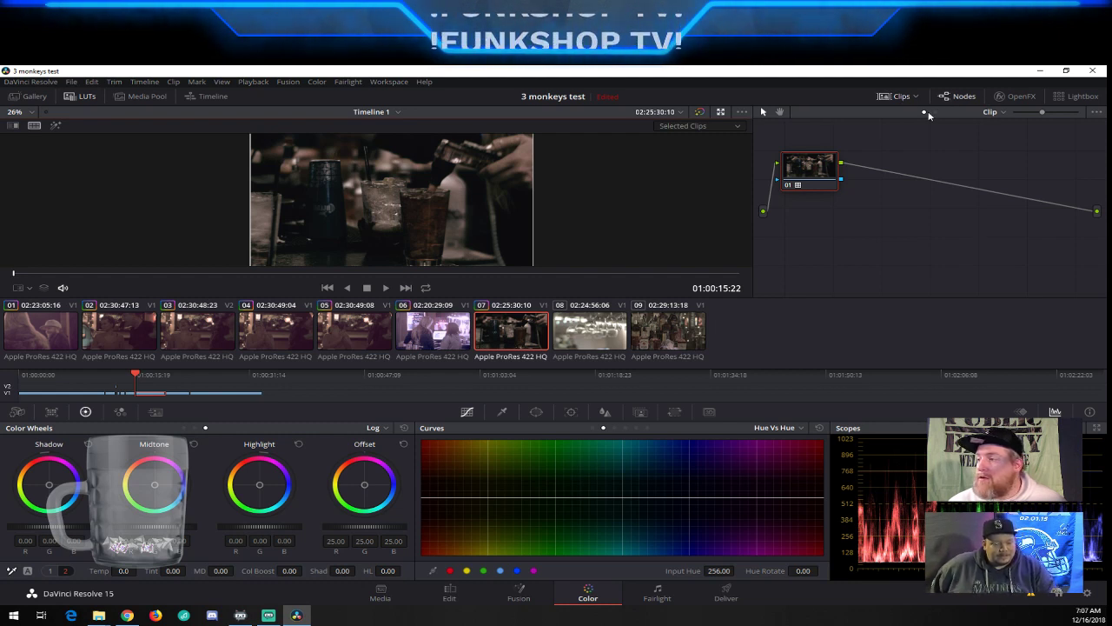
{"action": "left_click", "coordinate": [932, 112]}
{"action": "left_click", "coordinate": [925, 113]}
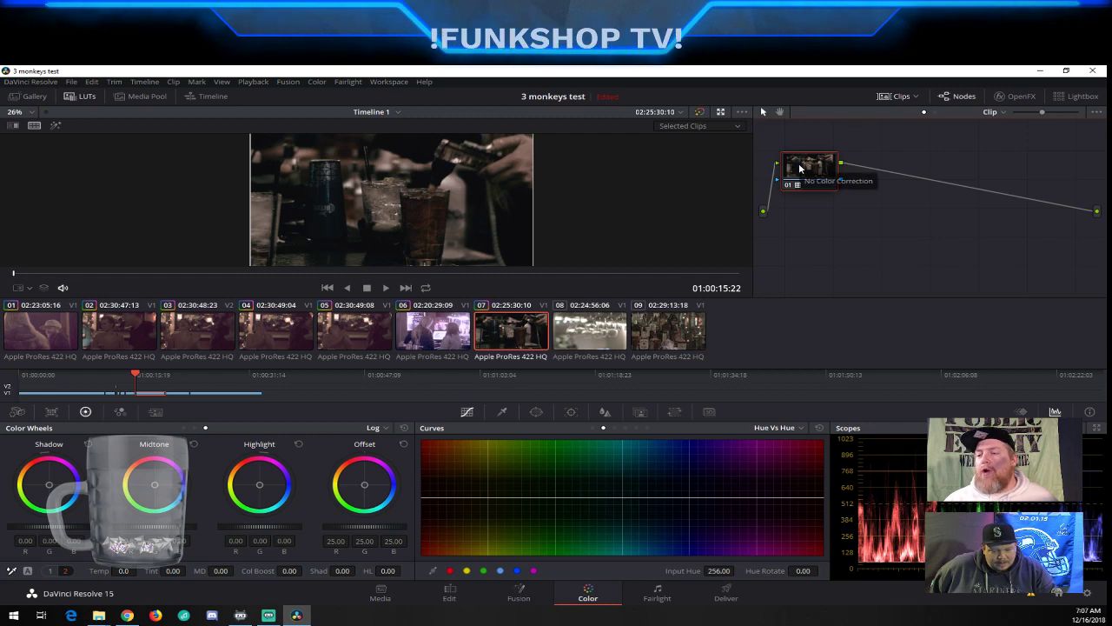
{"action": "left_click", "coordinate": [718, 111]}
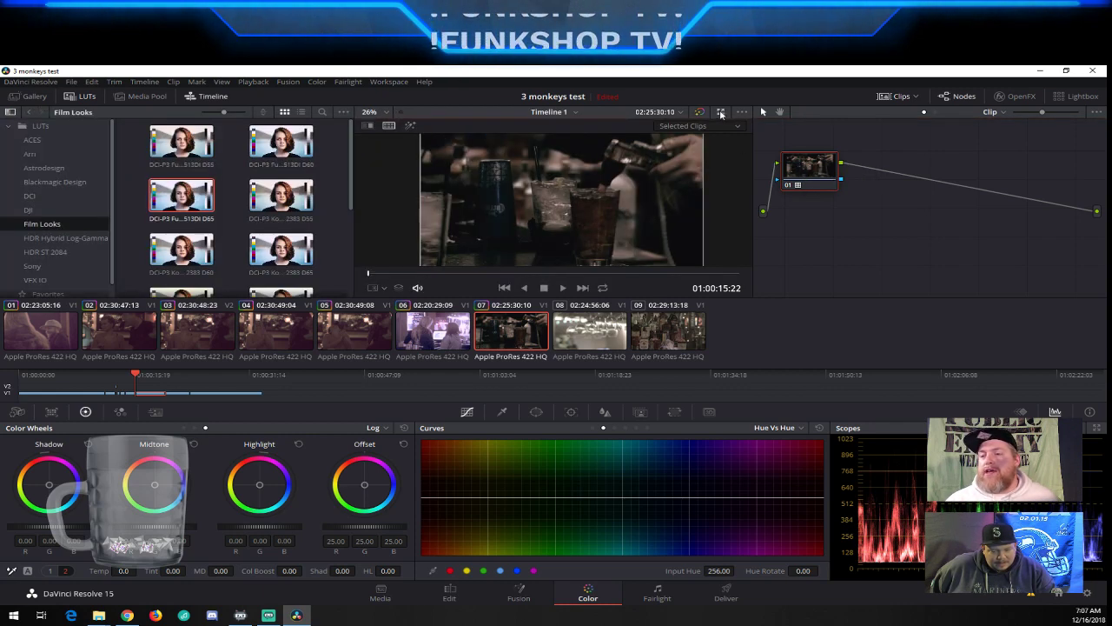
{"action": "left_click", "coordinate": [1075, 111]}
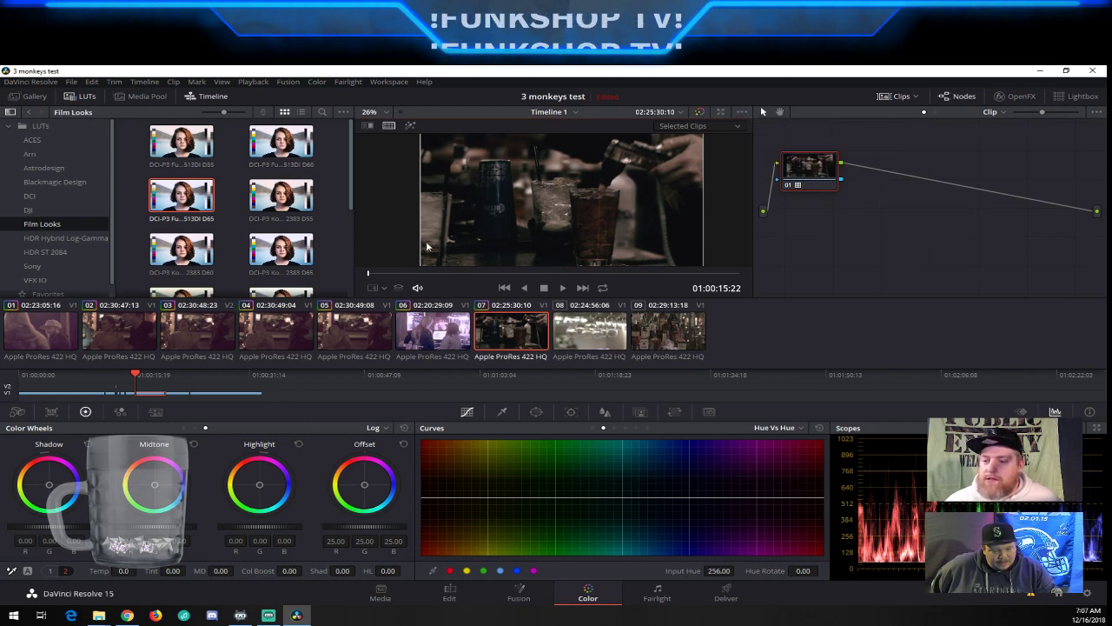
Compare clip 07 in the viewer by alternating between Split Screen and Image Wipe, ending on Image Wipe
{"action": "left_click", "coordinate": [368, 126]}
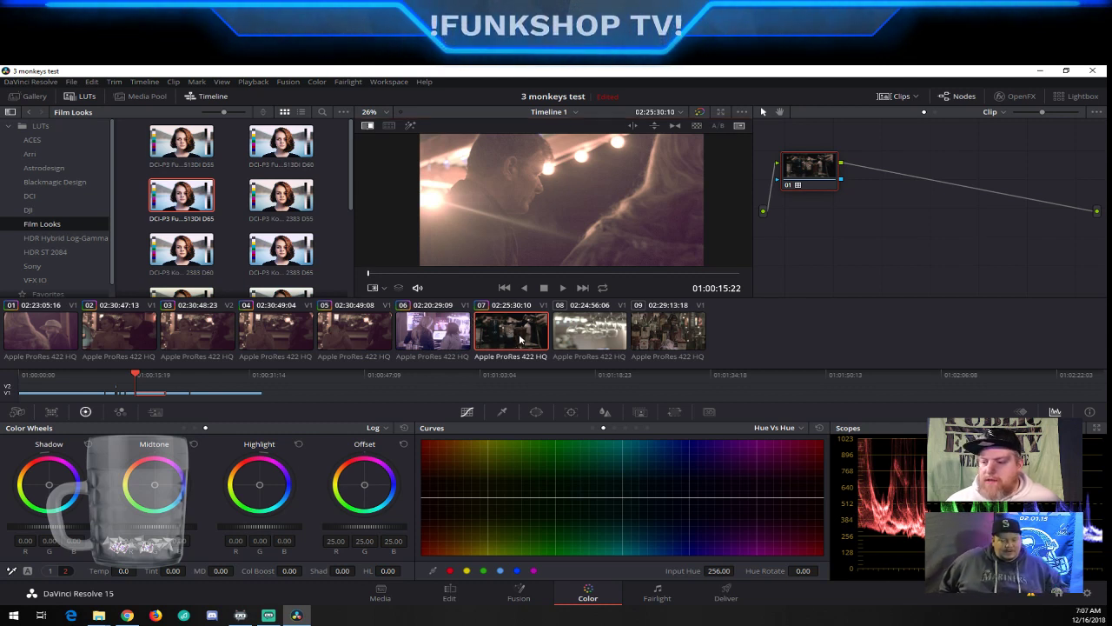
{"action": "key", "text": "Down"}
{"action": "left_click", "coordinate": [487, 333]}
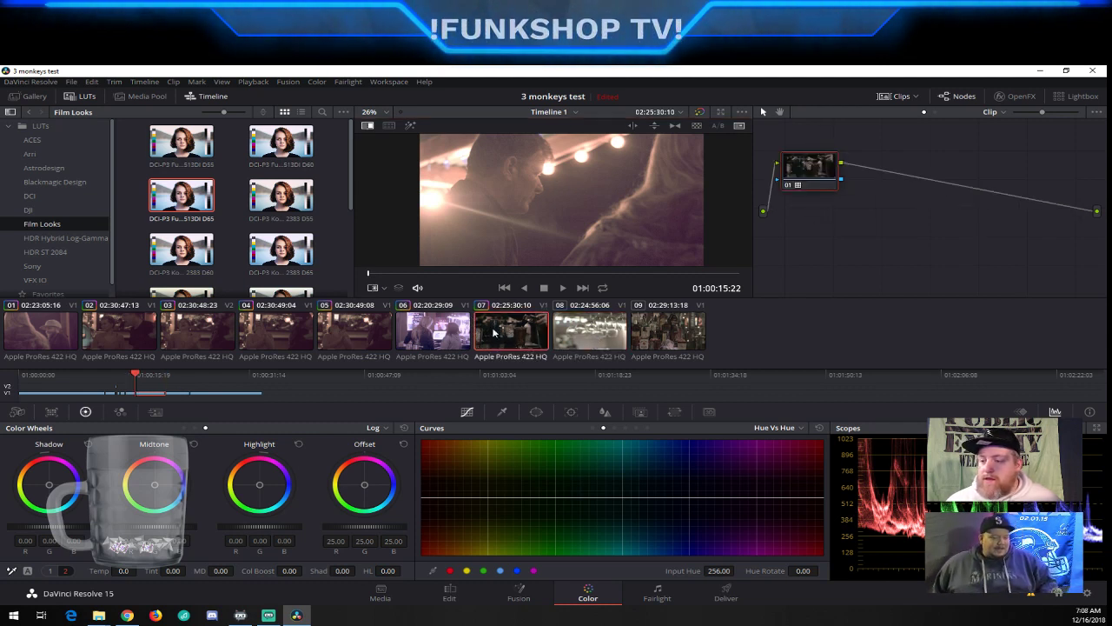
{"action": "left_click", "coordinate": [369, 126]}
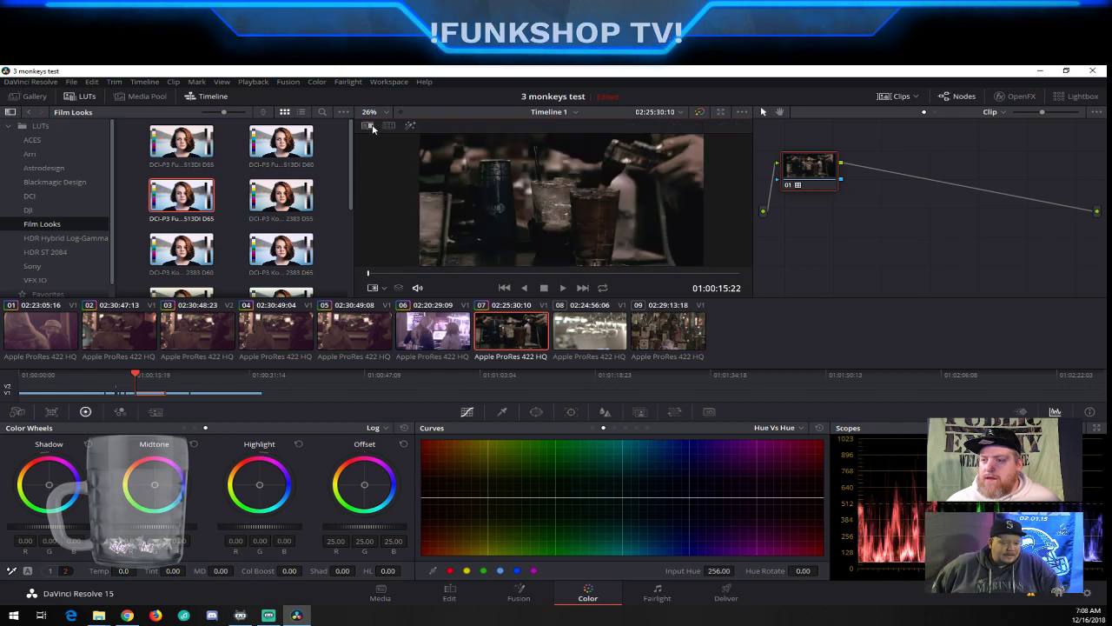
{"action": "left_click", "coordinate": [388, 126]}
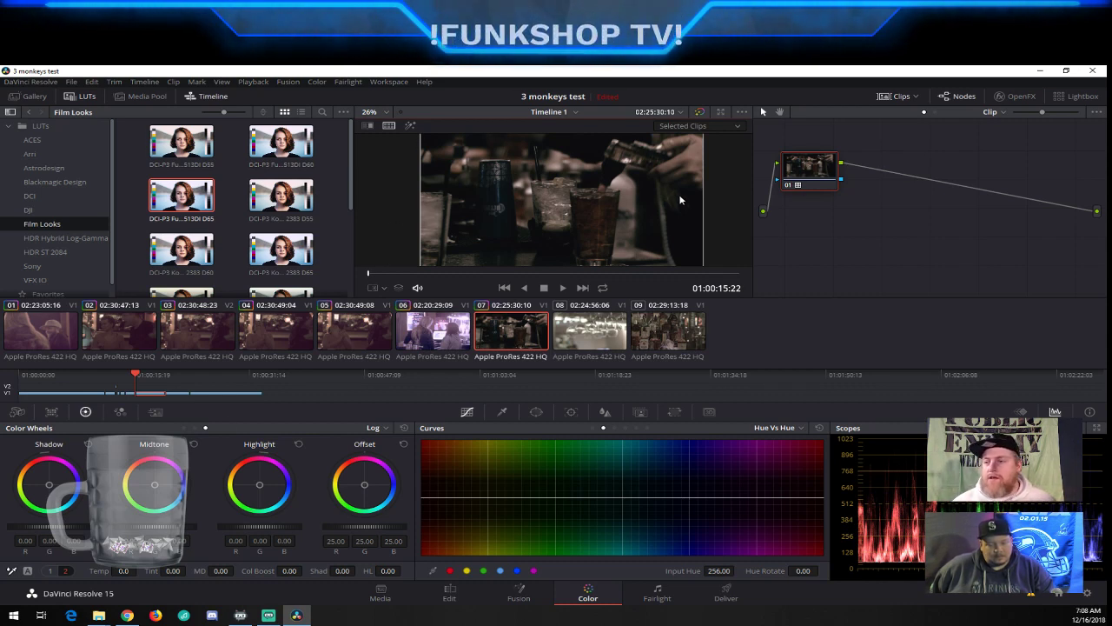
{"action": "left_click", "coordinate": [375, 288]}
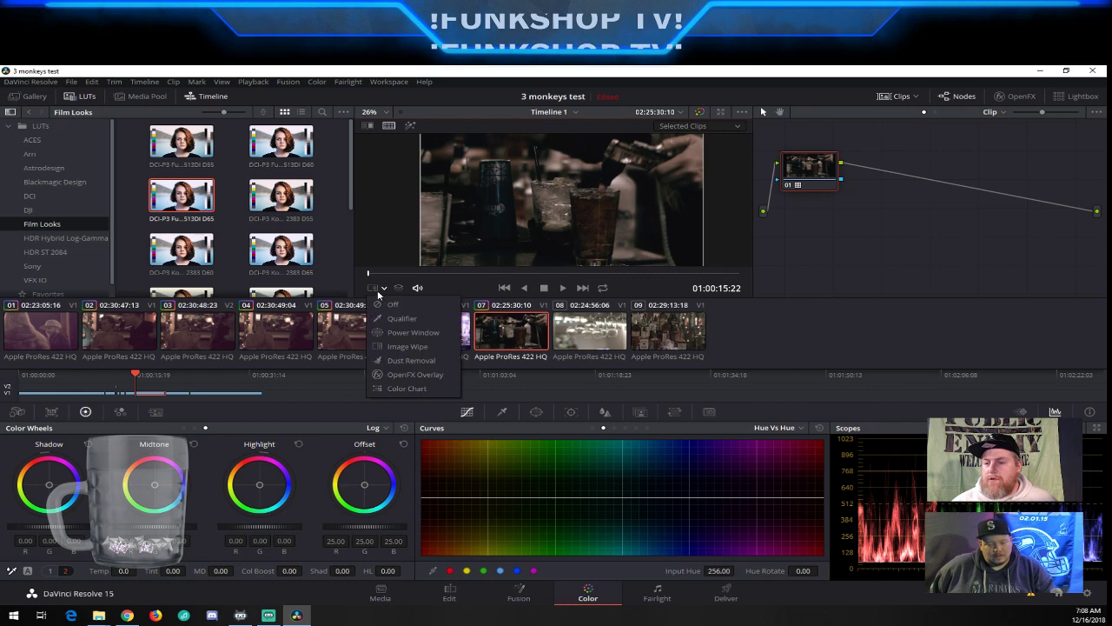
{"action": "left_click", "coordinate": [406, 358]}
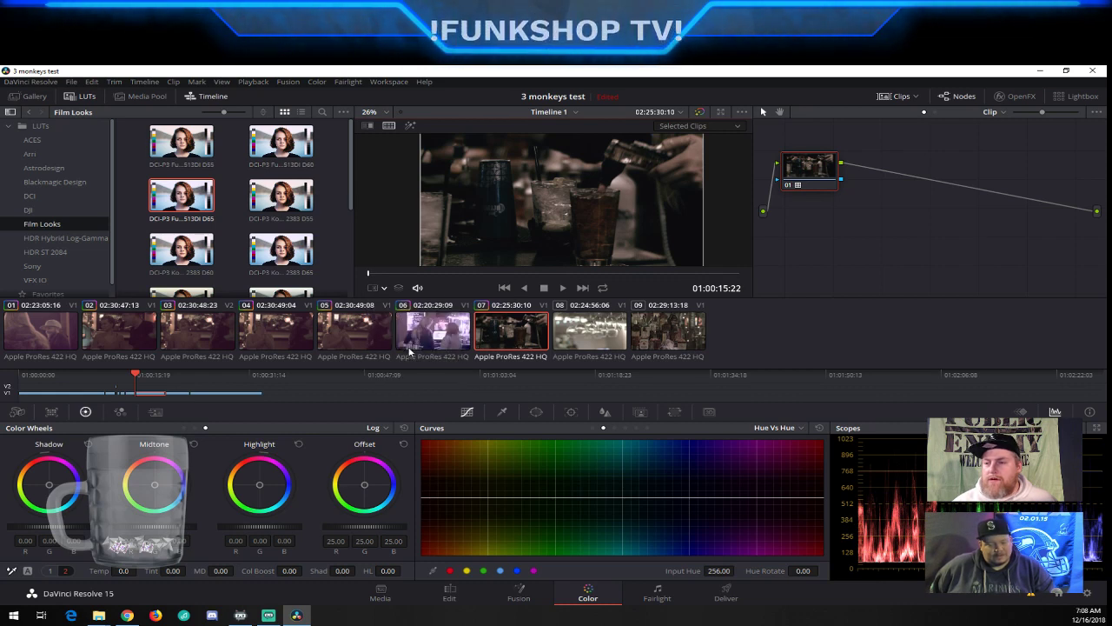
{"action": "left_click", "coordinate": [380, 288]}
{"action": "left_click", "coordinate": [697, 127]}
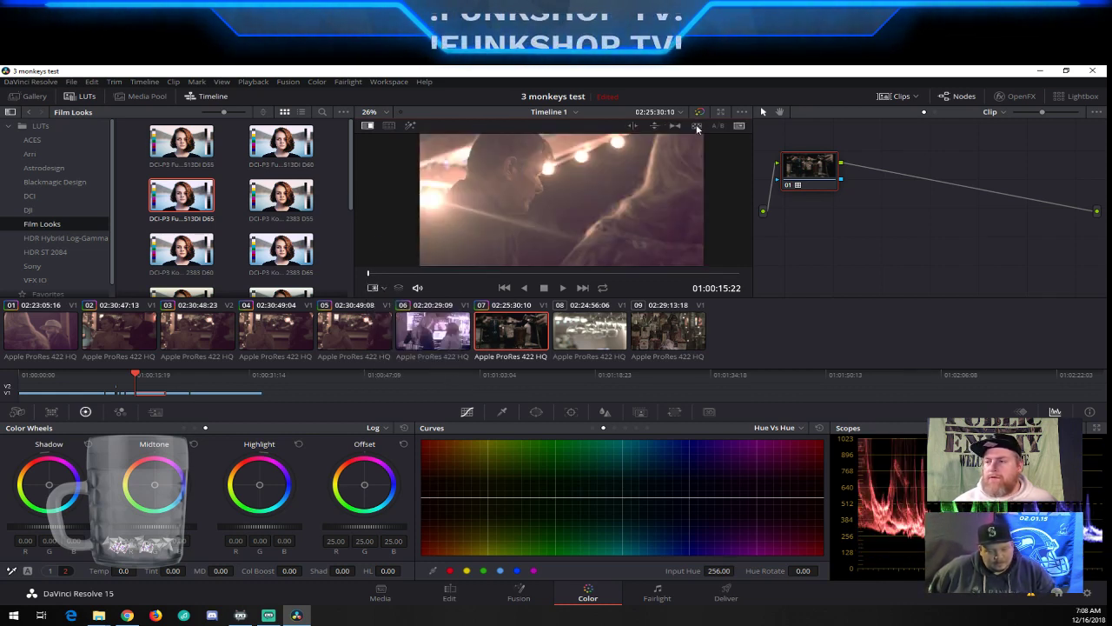
Try the available Image Wipe styles on clip 07, ending on the side-to-side wipe with its divider near the frame's right edge
{"action": "left_click", "coordinate": [698, 127]}
{"action": "left_click", "coordinate": [714, 128]}
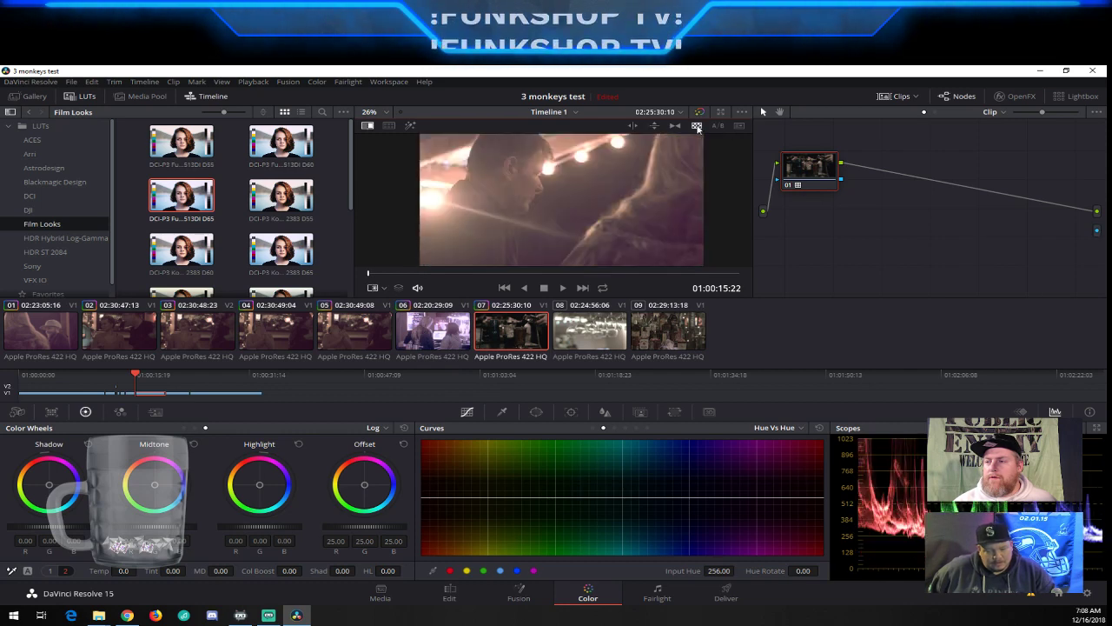
{"action": "left_click", "coordinate": [717, 127]}
{"action": "left_click", "coordinate": [720, 128]}
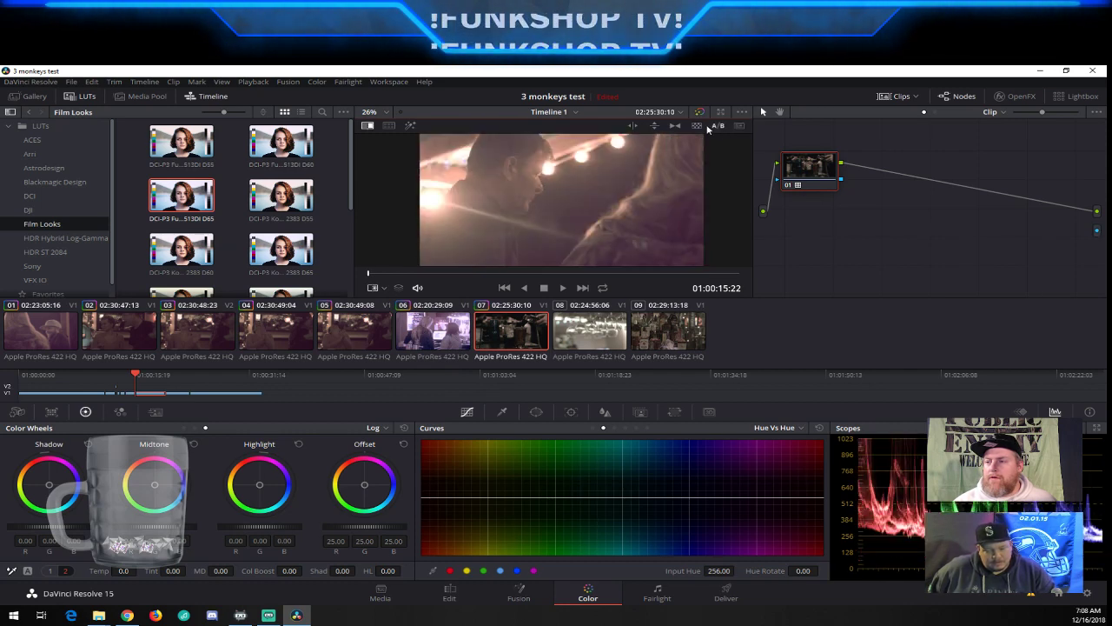
{"action": "left_click", "coordinate": [697, 126]}
{"action": "left_click", "coordinate": [674, 127]}
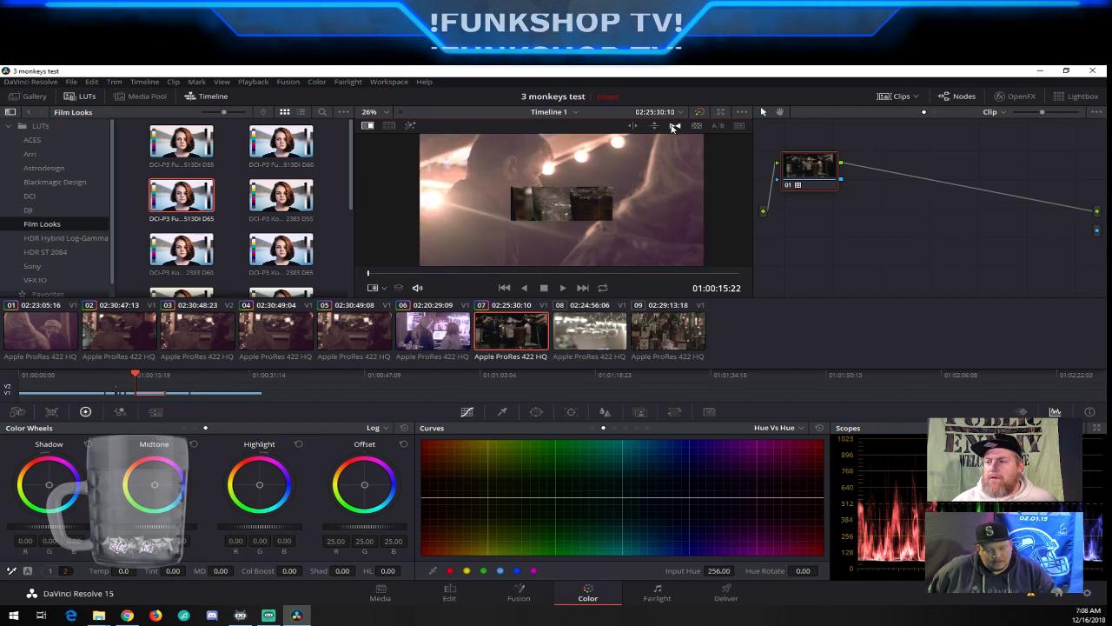
{"action": "left_click", "coordinate": [654, 128]}
{"action": "left_click", "coordinate": [633, 128]}
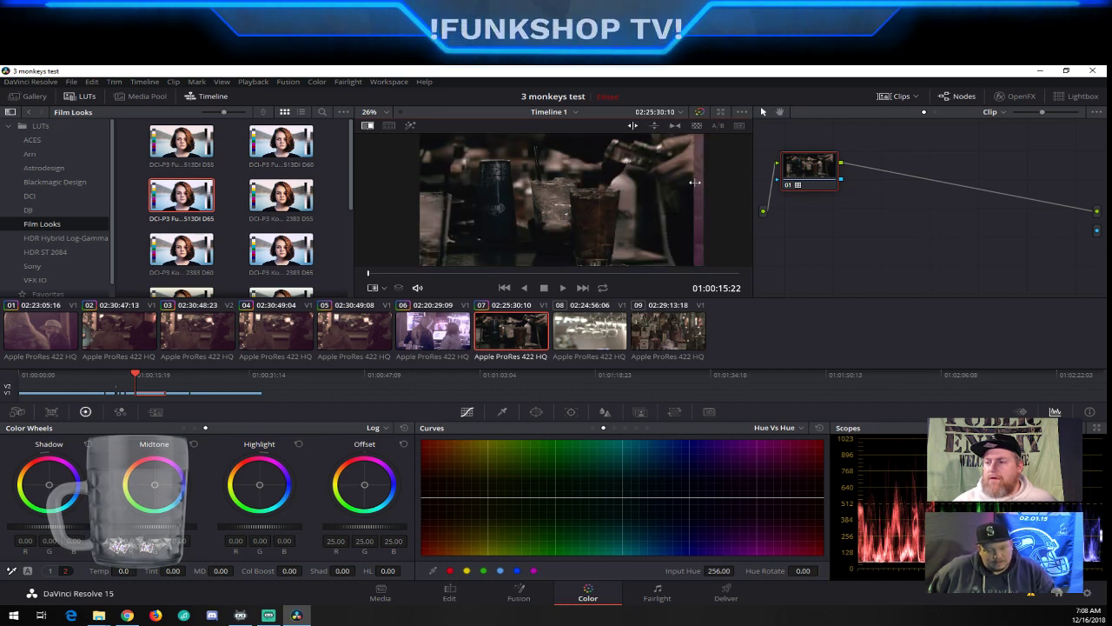
{"action": "left_click_drag", "start_coordinate": [699, 179], "coordinate": [690, 156]}
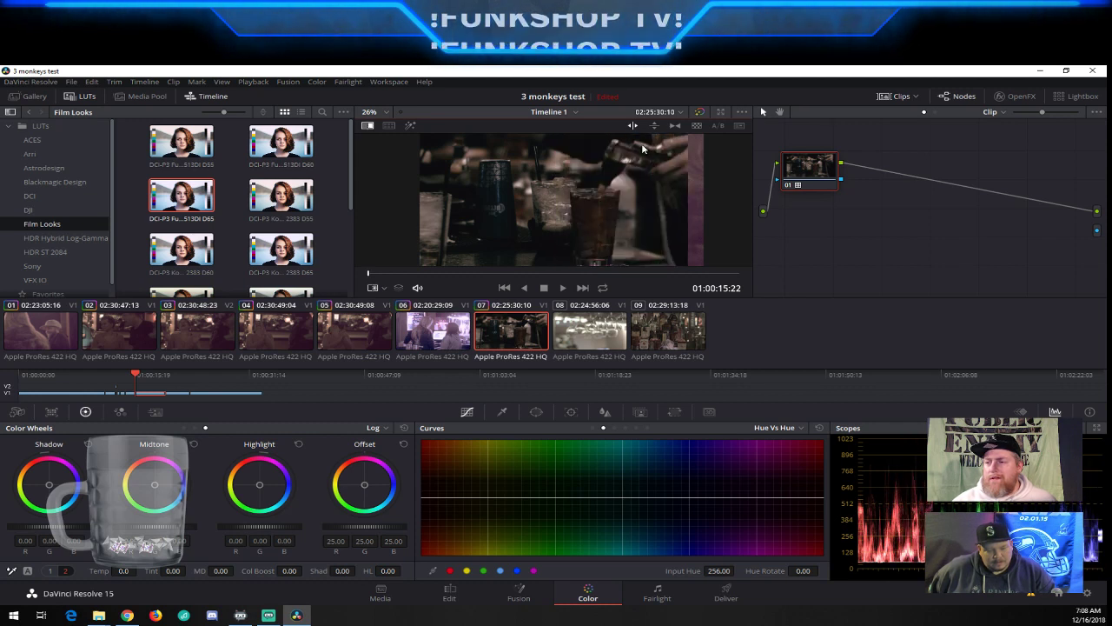
View clip 07 in Split Screen, return to Image Wipe and compare the A/B difference and alpha styles, ending on alpha
{"action": "left_click", "coordinate": [367, 125]}
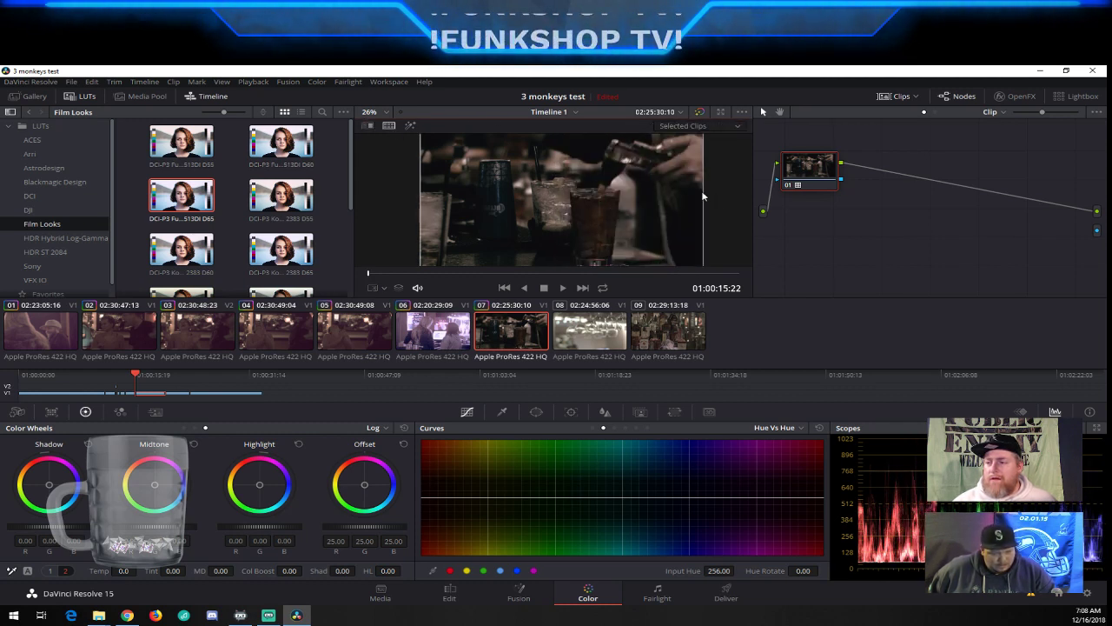
{"action": "key", "text": "ctrl+w"}
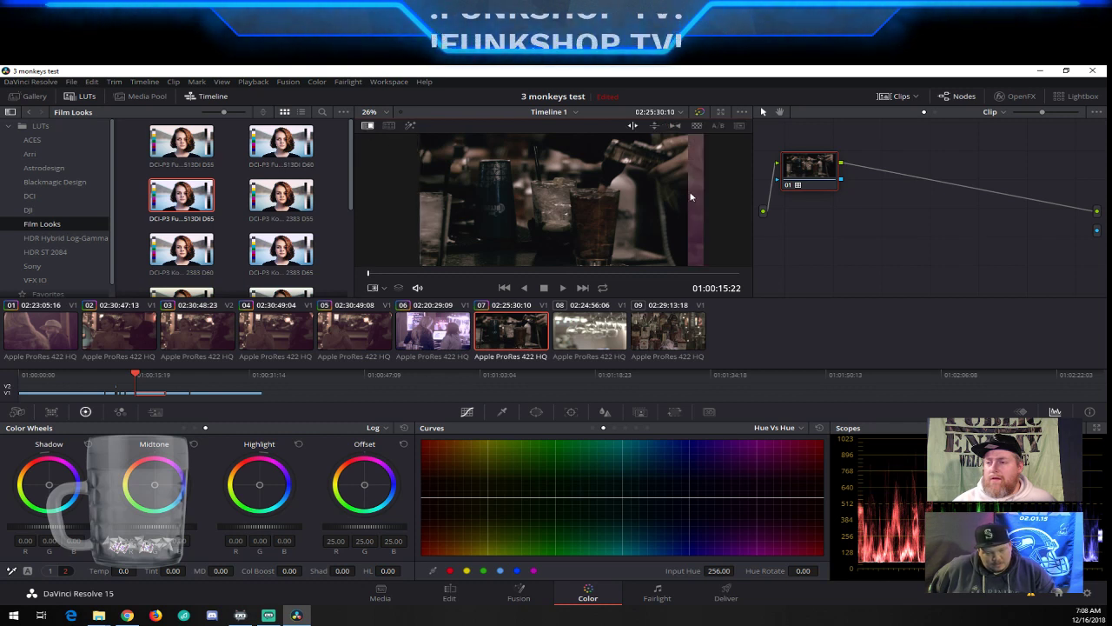
{"action": "left_click", "coordinate": [696, 126]}
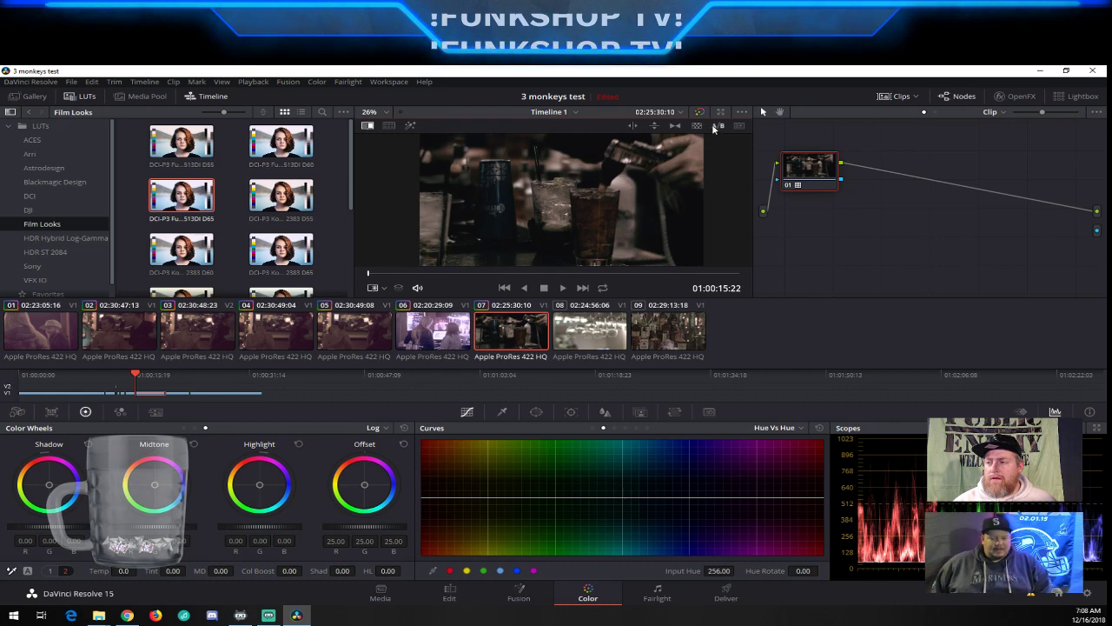
{"action": "left_click", "coordinate": [717, 126]}
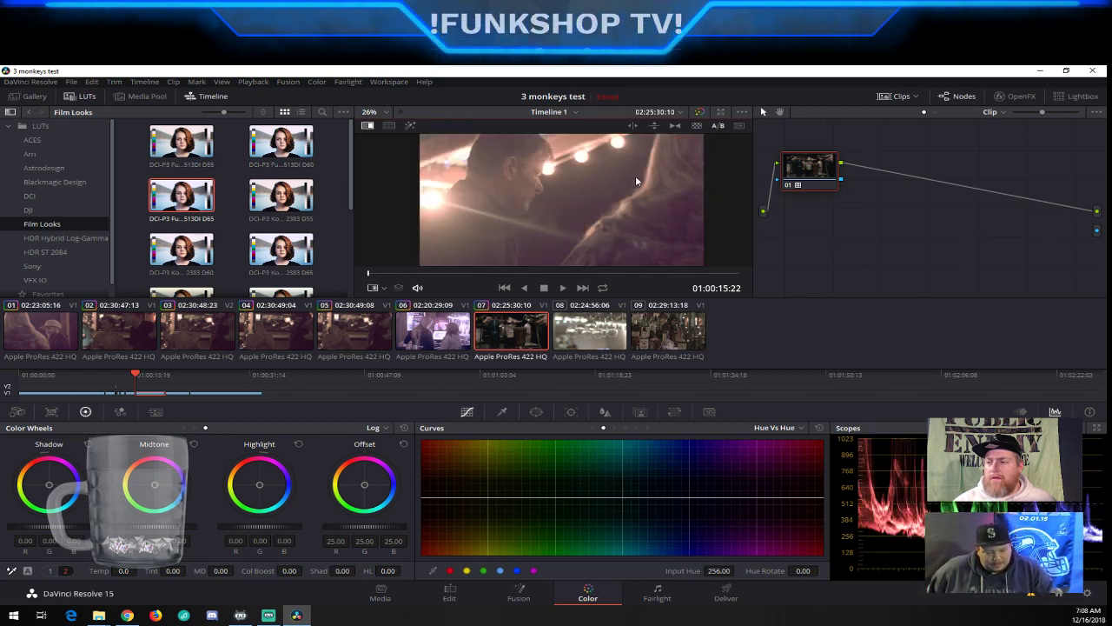
{"action": "left_click", "coordinate": [696, 126]}
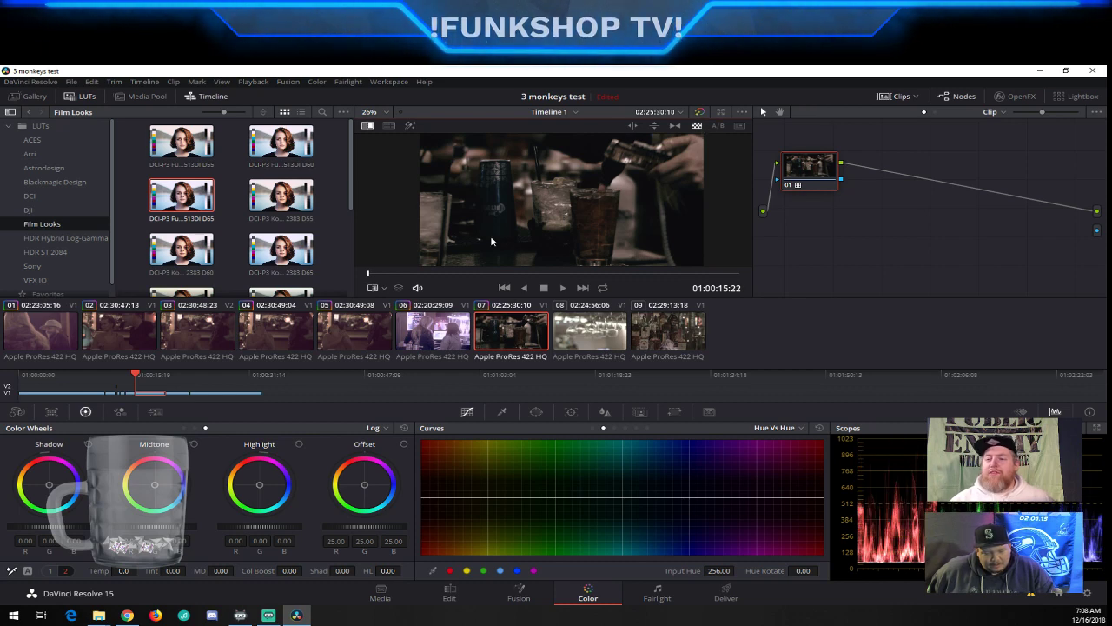
{"action": "left_click", "coordinate": [382, 288]}
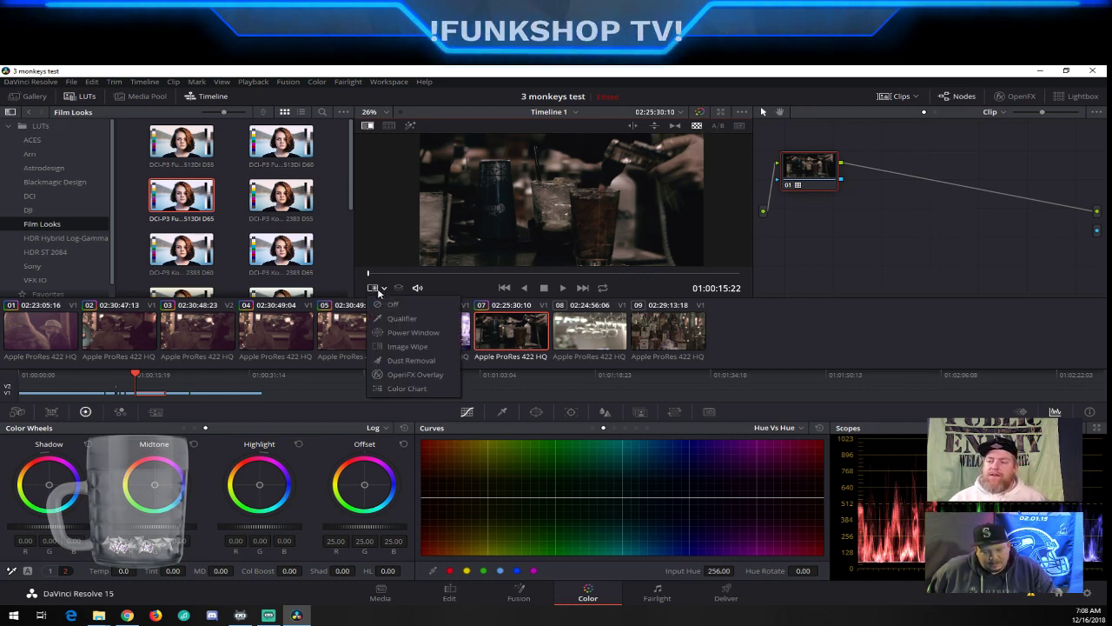
{"action": "left_click", "coordinate": [380, 290]}
{"action": "left_click", "coordinate": [383, 289]}
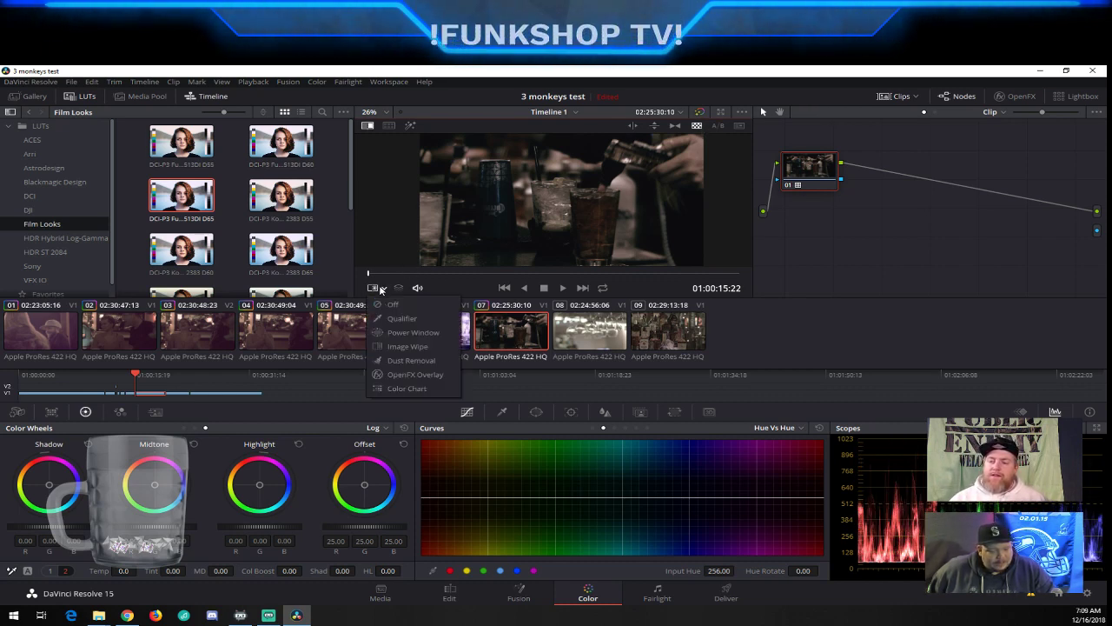
{"action": "left_click", "coordinate": [382, 289]}
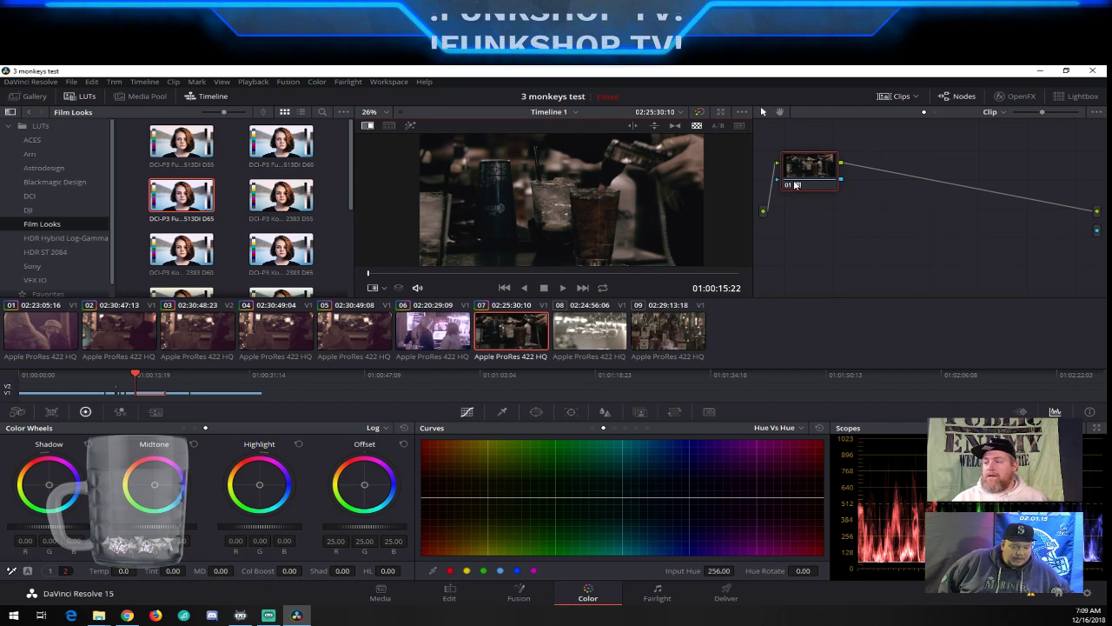
Reapply the Film Looks 3D LUT DCI-P3 Fujifilm 3513DI D65 to clip 07's node 01
{"action": "right_click", "coordinate": [798, 177]}
{"action": "mouse_move", "coordinate": [840, 289]}
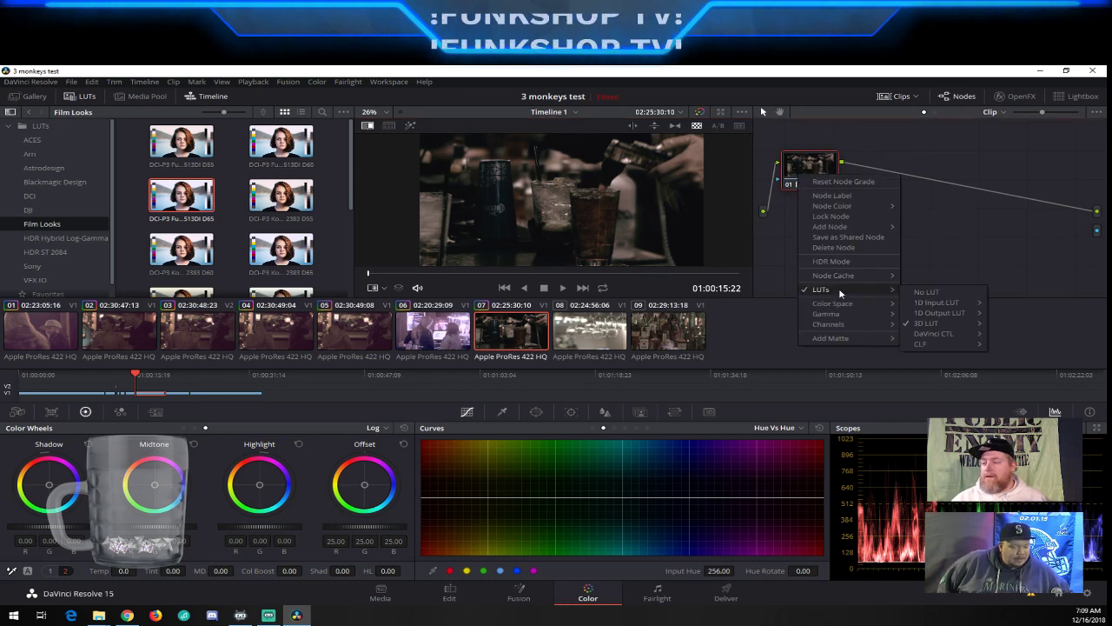
{"action": "mouse_move", "coordinate": [920, 326]}
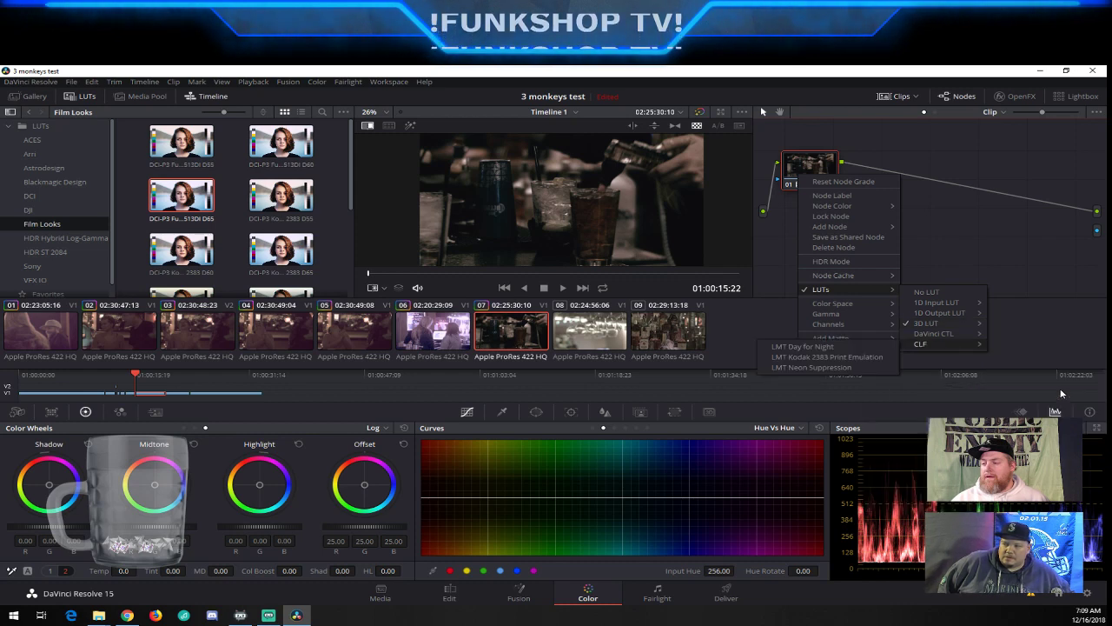
{"action": "mouse_move", "coordinate": [960, 327]}
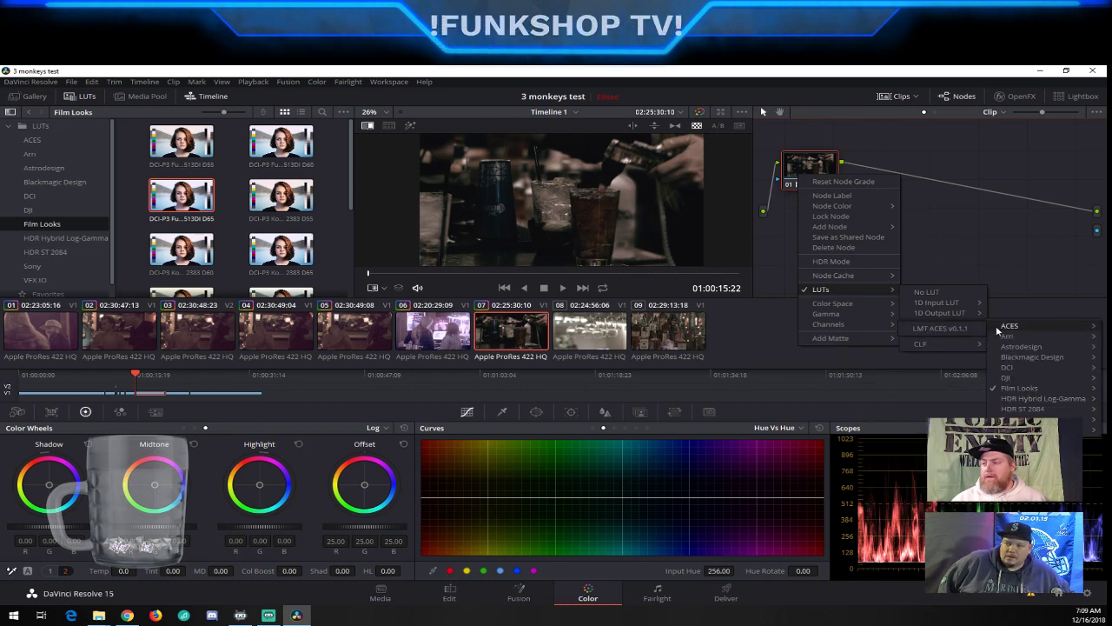
{"action": "mouse_move", "coordinate": [1034, 388]}
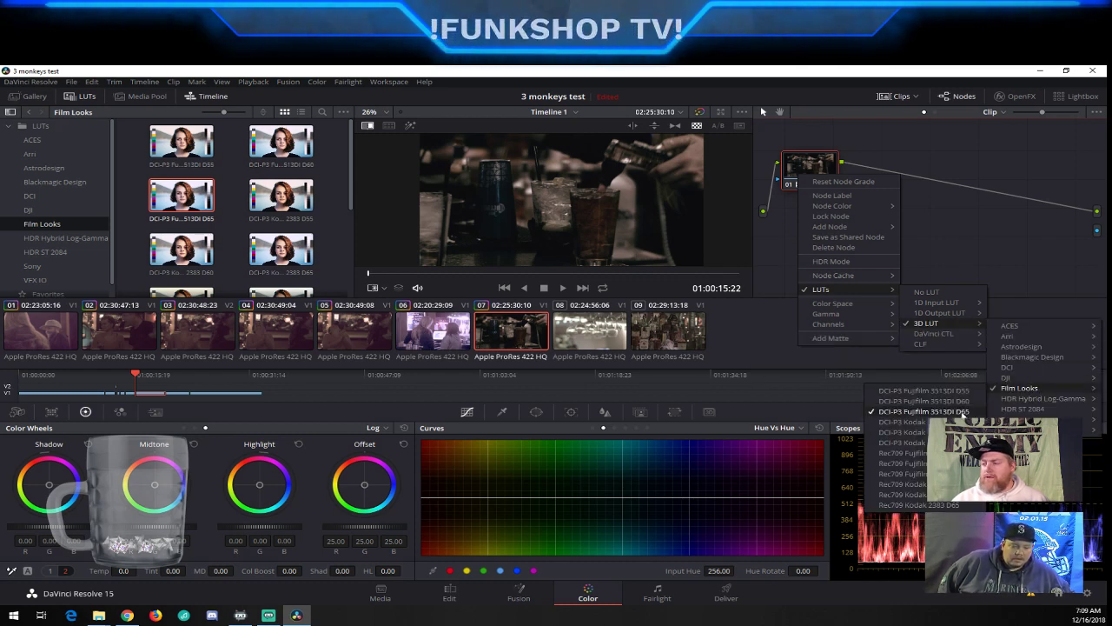
{"action": "left_click", "coordinate": [957, 410]}
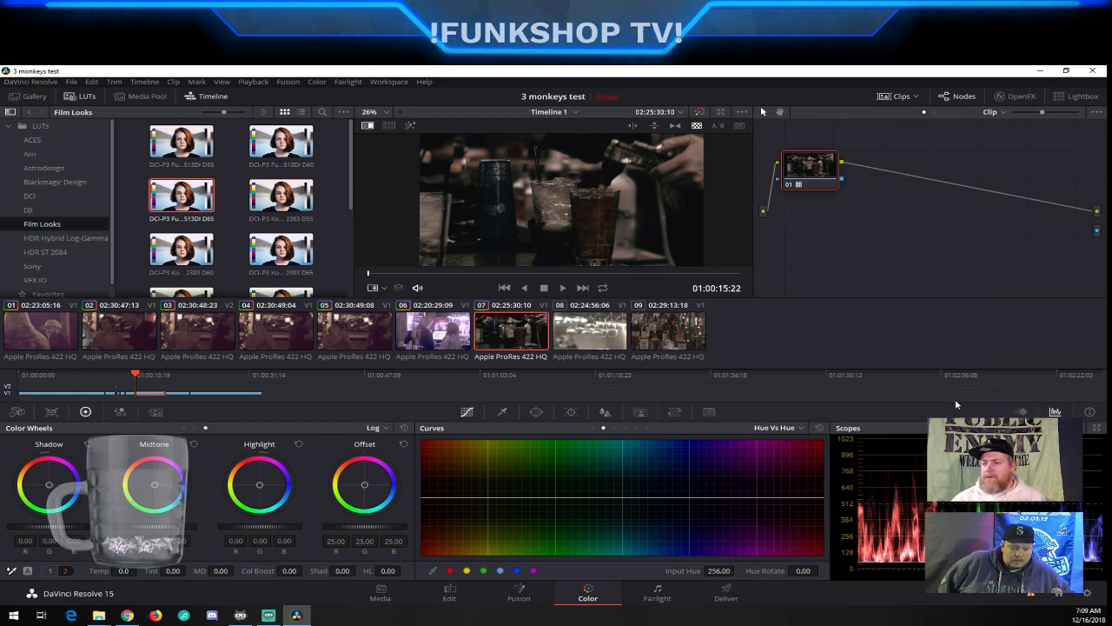
Try the DaVinci CTL LUT LMT ACES v0.1.1 on clip 07's node 01
{"action": "right_click", "coordinate": [803, 176]}
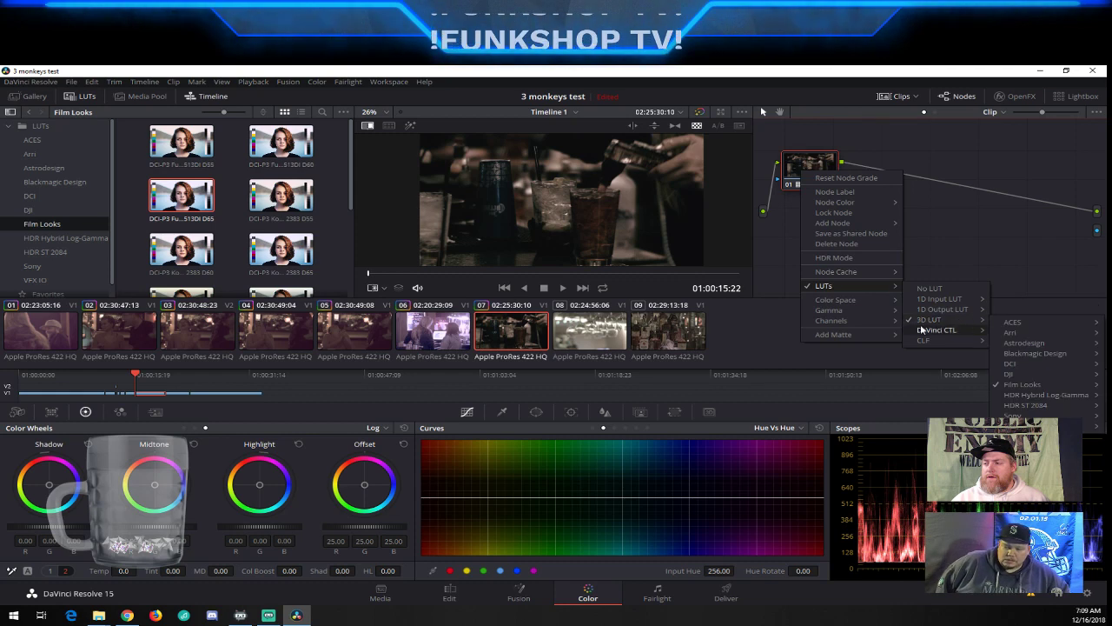
{"action": "mouse_move", "coordinate": [934, 319]}
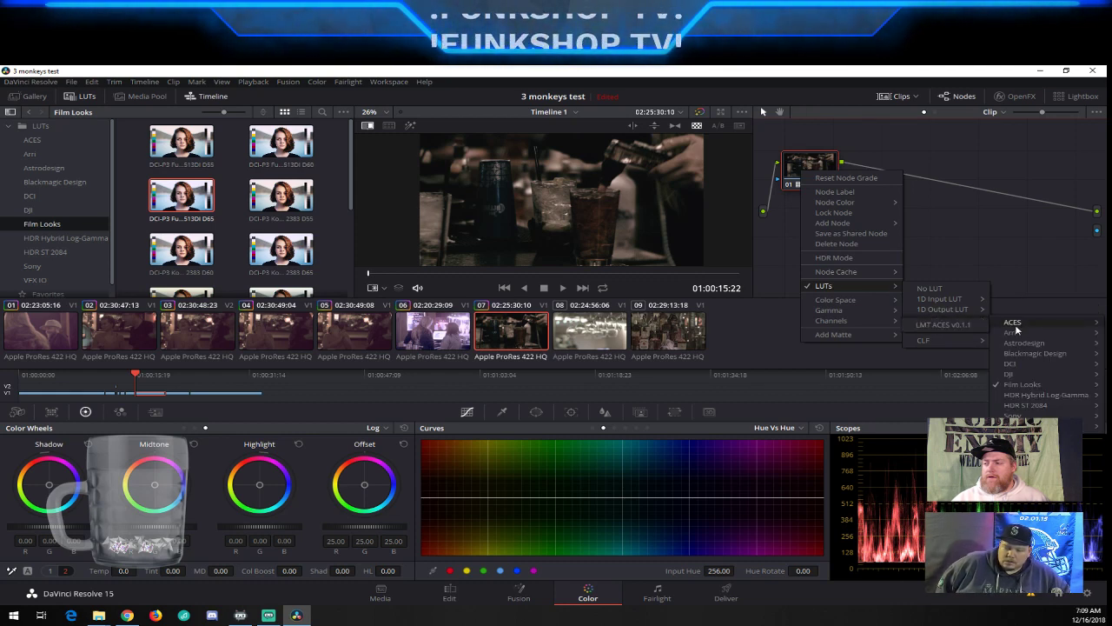
{"action": "left_click", "coordinate": [956, 325]}
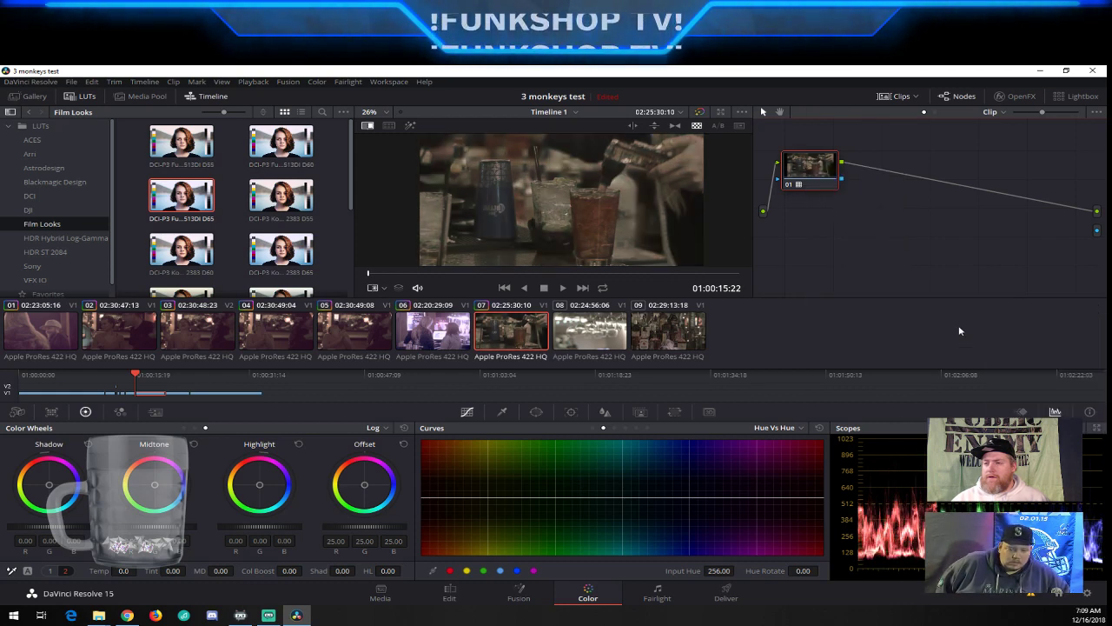
Apply the Film Looks LUT DCI-P3 Kodak 2383 D55 to clip 07's node 01
{"action": "right_click", "coordinate": [811, 175]}
{"action": "mouse_move", "coordinate": [860, 285]}
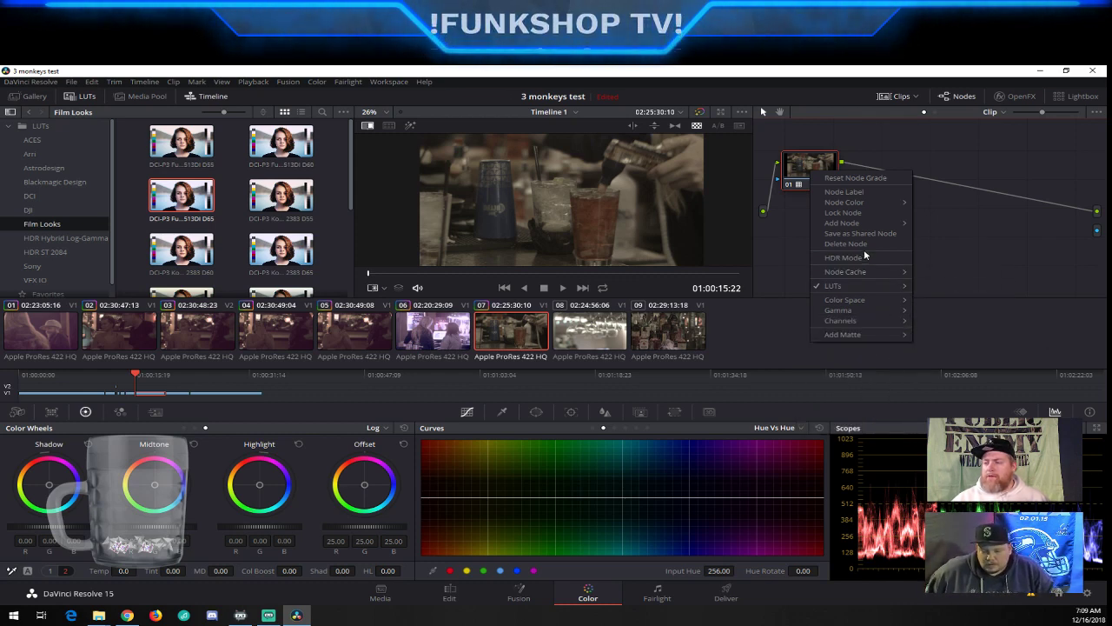
{"action": "left_click", "coordinate": [80, 223]}
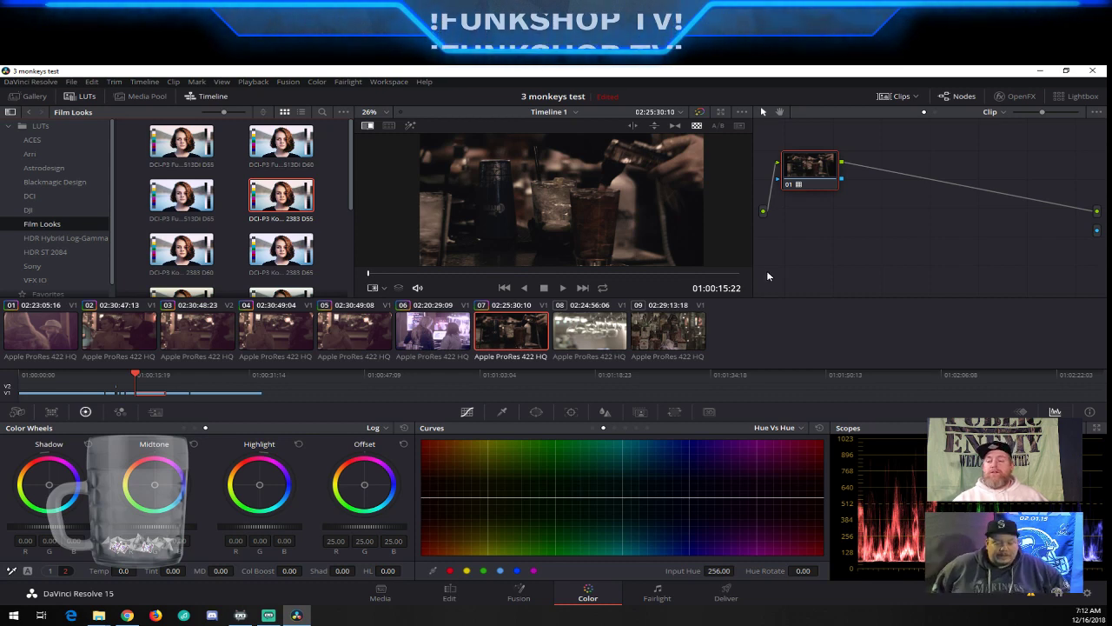
Step through the timeline clips to compare their grades with clip 07, ending on clip 03
{"action": "left_click", "coordinate": [463, 344]}
{"action": "left_click", "coordinate": [584, 334]}
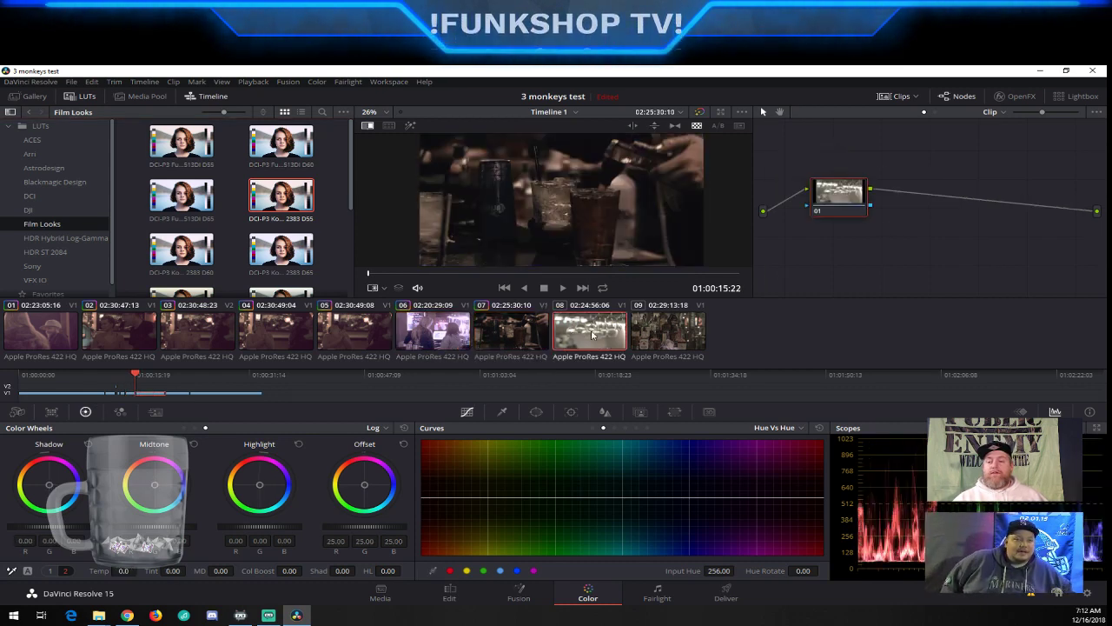
{"action": "left_click", "coordinate": [661, 333]}
{"action": "left_click", "coordinate": [587, 332]}
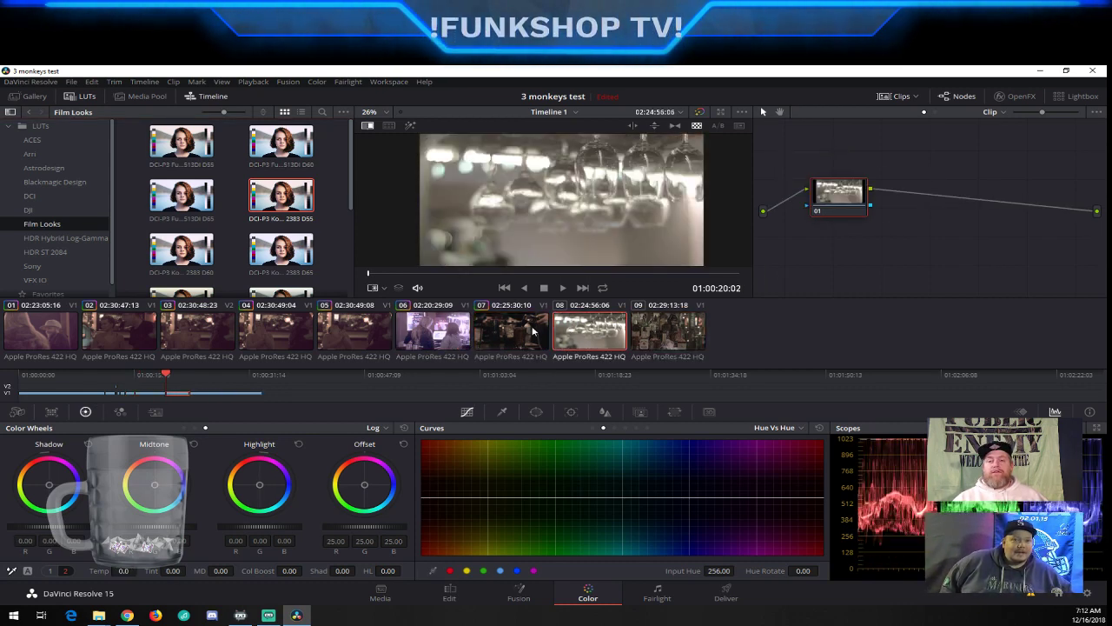
{"action": "left_click", "coordinate": [512, 329]}
{"action": "left_click", "coordinate": [434, 330]}
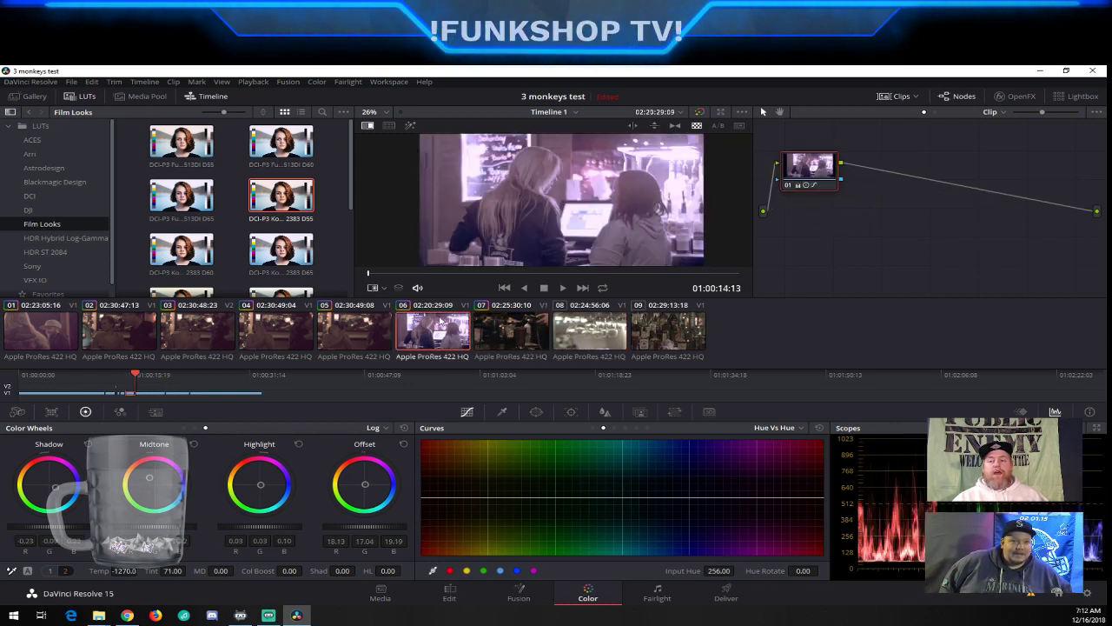
{"action": "left_click", "coordinate": [276, 330]}
{"action": "left_click", "coordinate": [214, 330]}
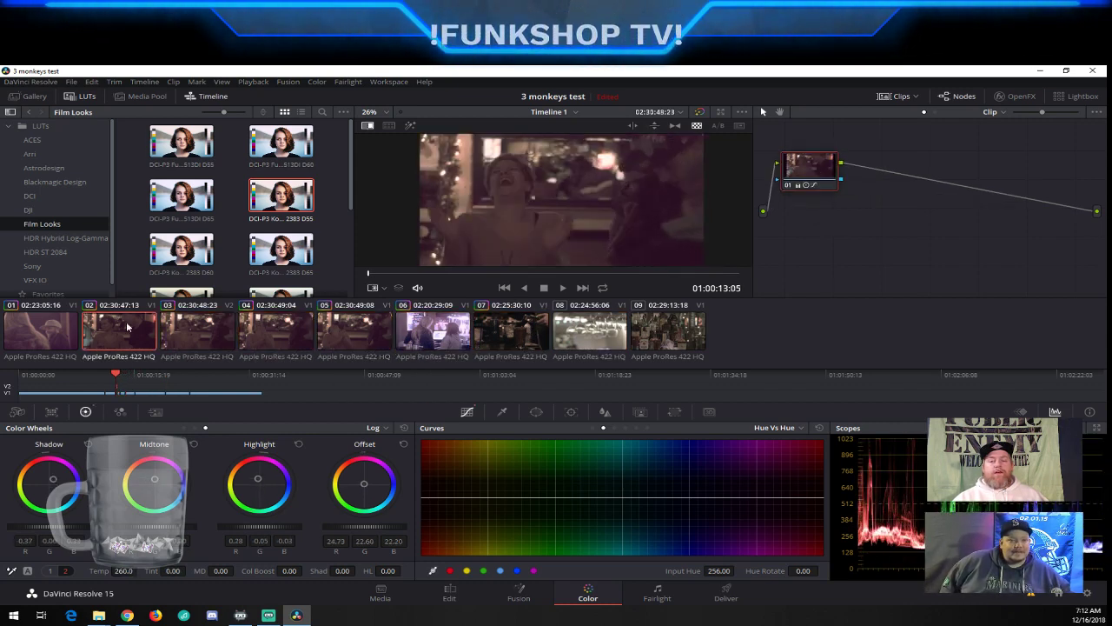
{"action": "left_click", "coordinate": [127, 328]}
{"action": "left_click", "coordinate": [54, 331]}
{"action": "left_click", "coordinate": [187, 332]}
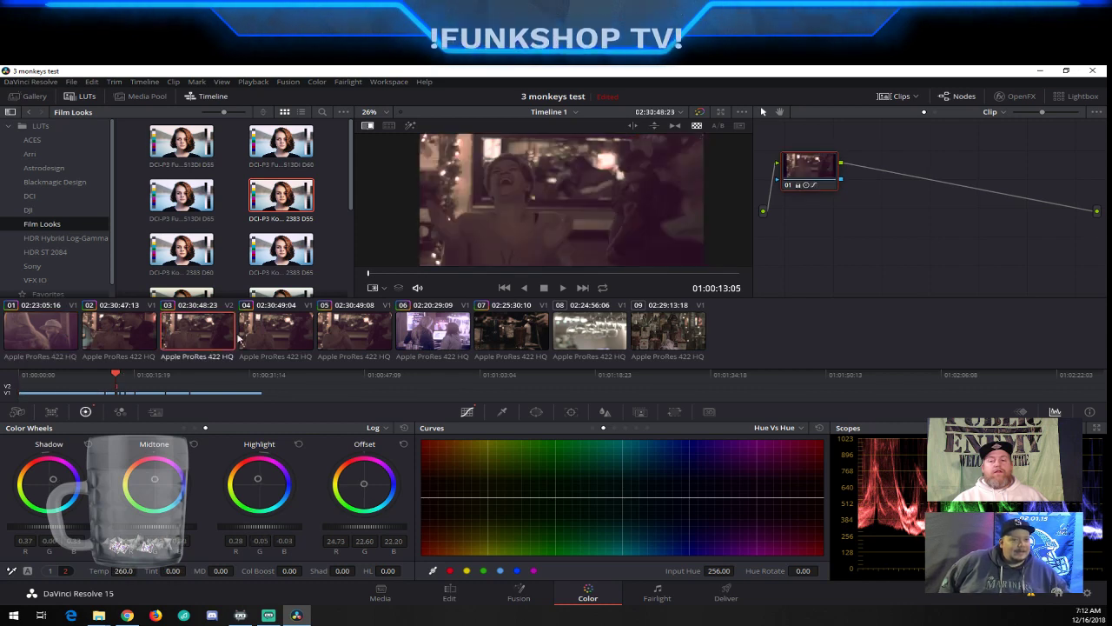
Step through timeline clips 04 to 09 to compare their grades, returning to clip 07
{"action": "left_click", "coordinate": [271, 333]}
{"action": "left_click", "coordinate": [353, 334]}
{"action": "left_click", "coordinate": [434, 334]}
{"action": "left_click", "coordinate": [515, 336]}
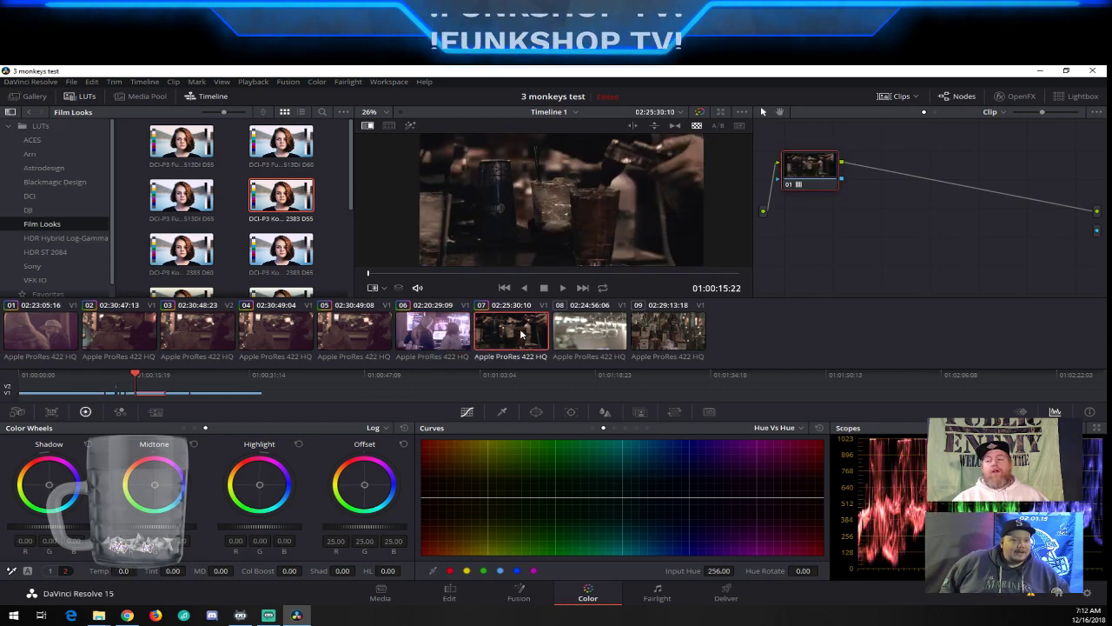
{"action": "left_click", "coordinate": [652, 335]}
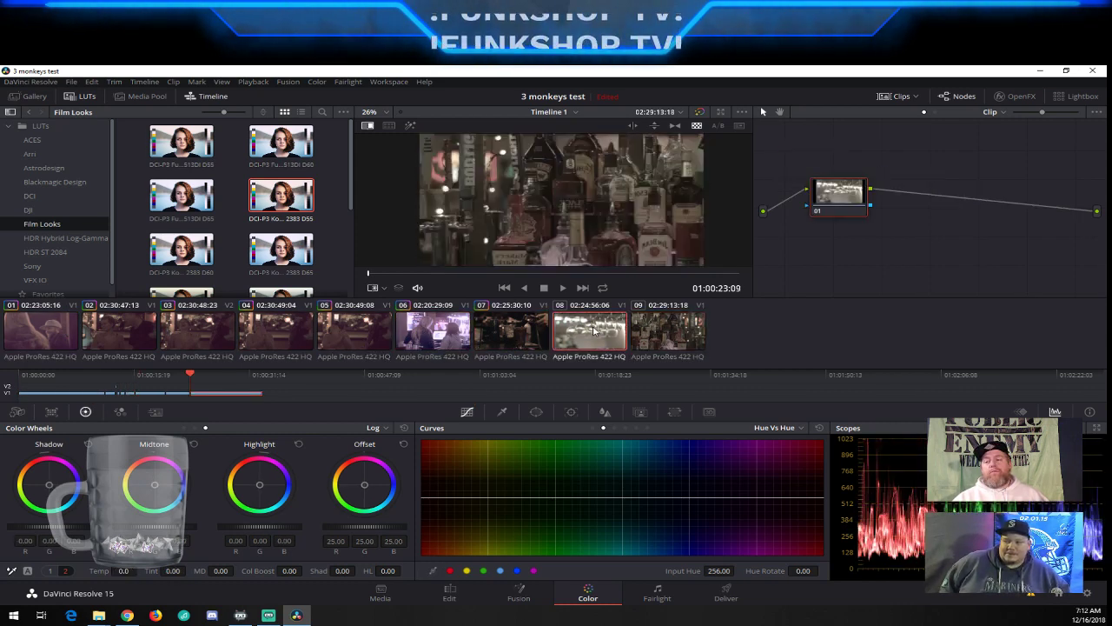
{"action": "key", "text": "Up"}
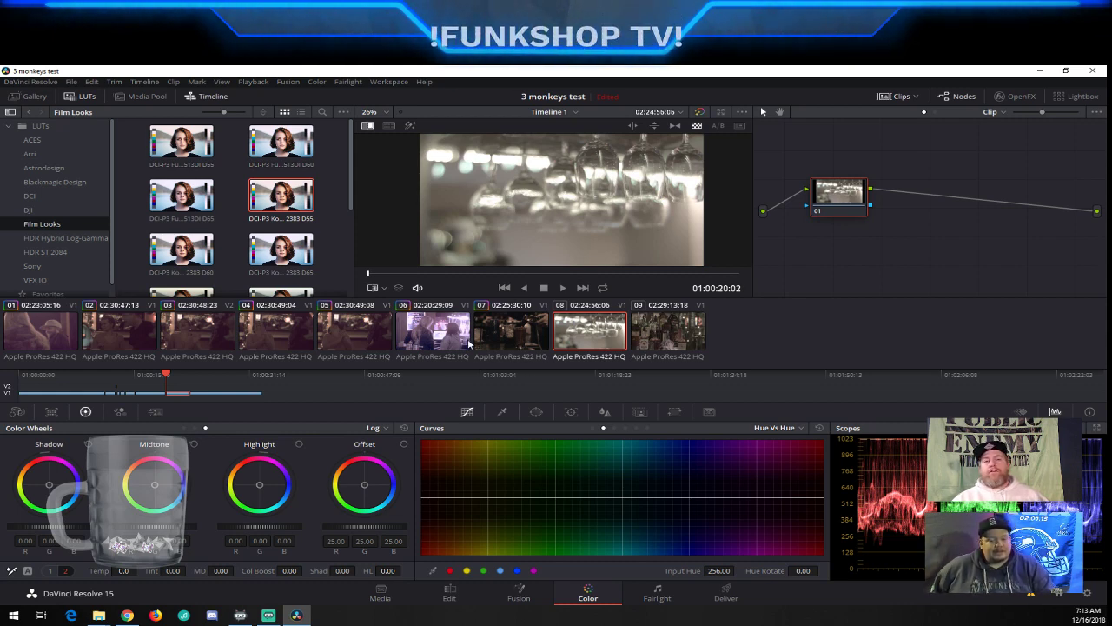
{"action": "left_click", "coordinate": [524, 332]}
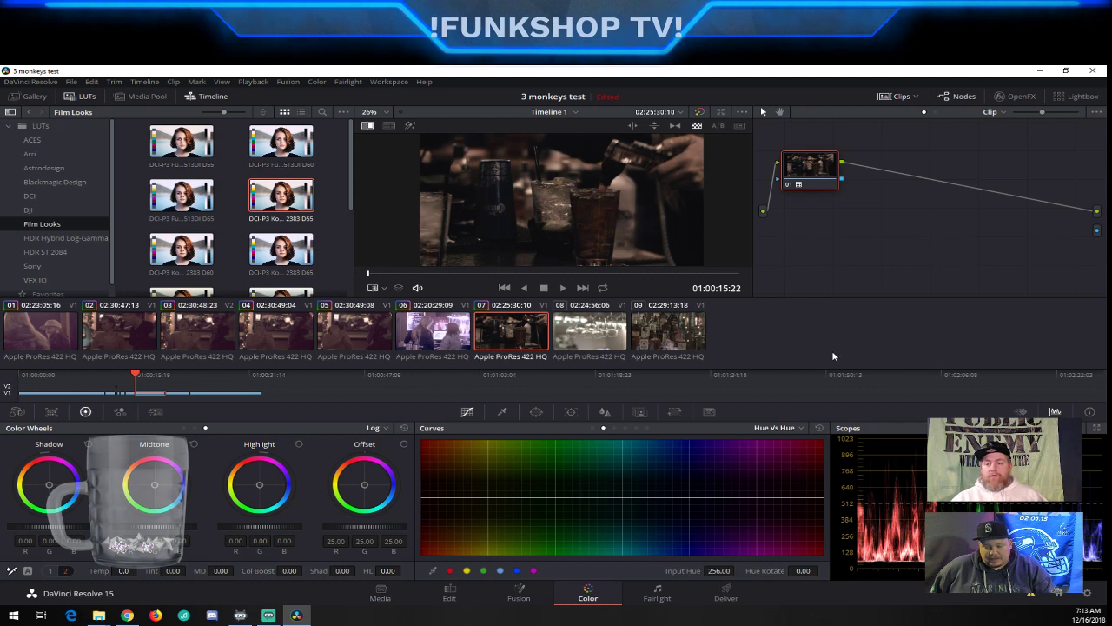
Save the project and nudge clip 07's node 01 slightly within the node graph
{"action": "left_click", "coordinate": [381, 428]}
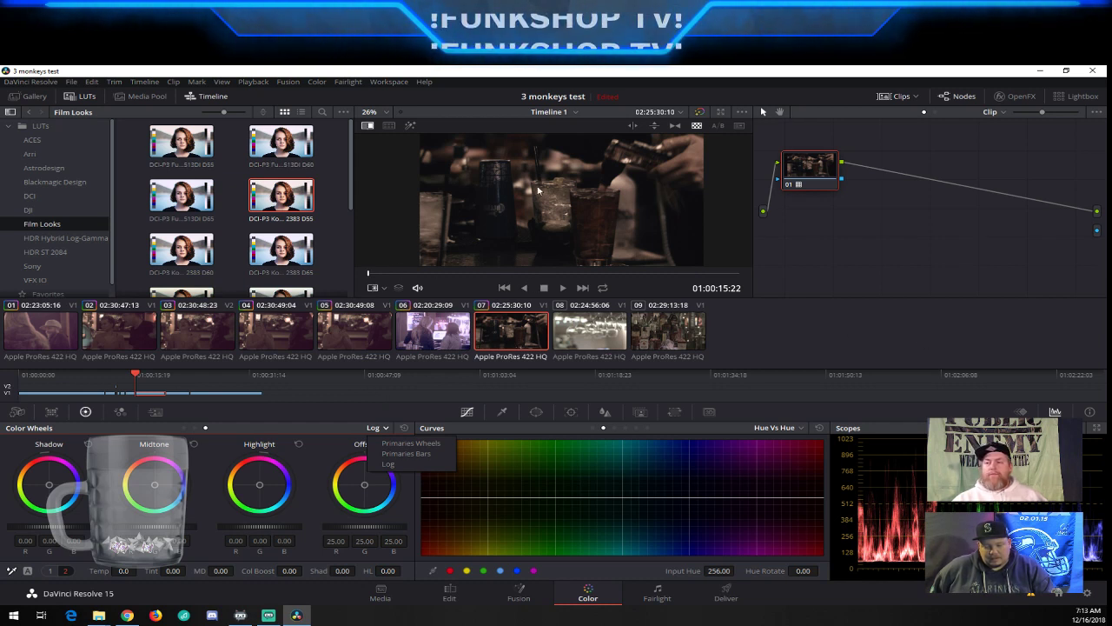
{"action": "left_click", "coordinate": [71, 81]}
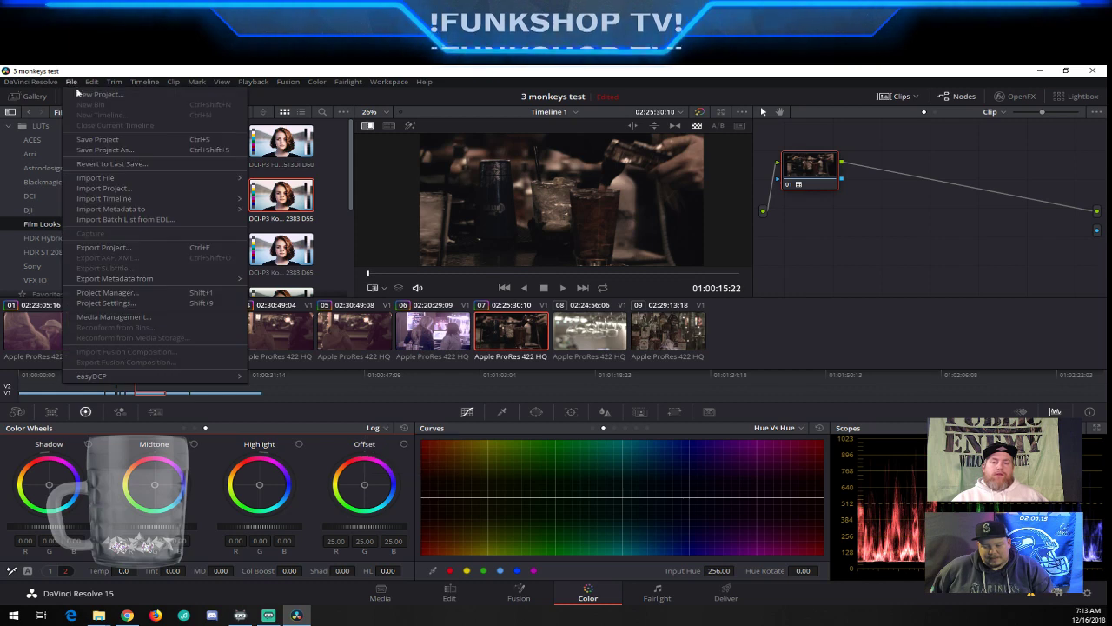
{"action": "left_click", "coordinate": [97, 139]}
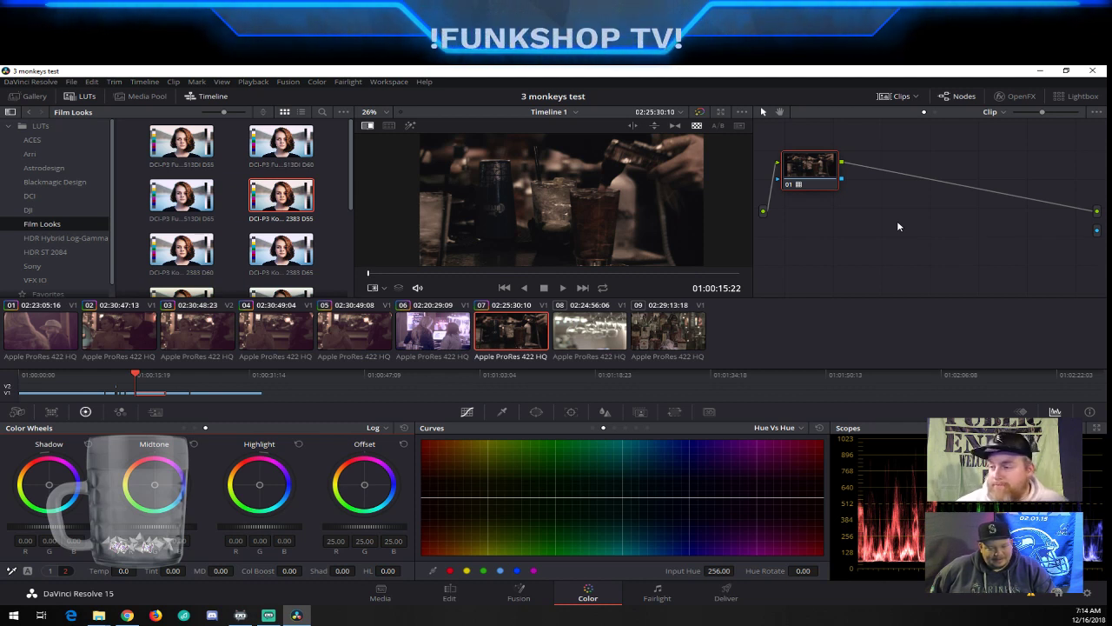
{"action": "mouse_move", "coordinate": [807, 171]}
{"action": "left_mouse_down"}
{"action": "mouse_move", "coordinate": [826, 213]}
{"action": "mouse_move", "coordinate": [818, 172]}
{"action": "left_mouse_up"}
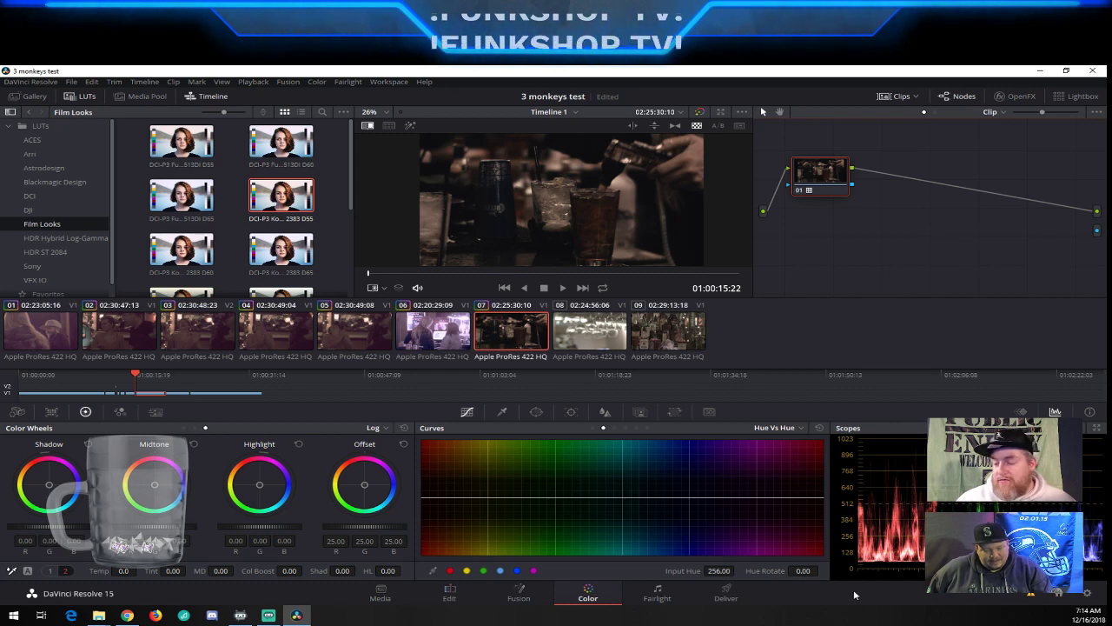
On the Edit page, move the playhead to 01:00:20:18 in the hanging glasses clip and save the project
{"action": "left_click", "coordinate": [445, 594]}
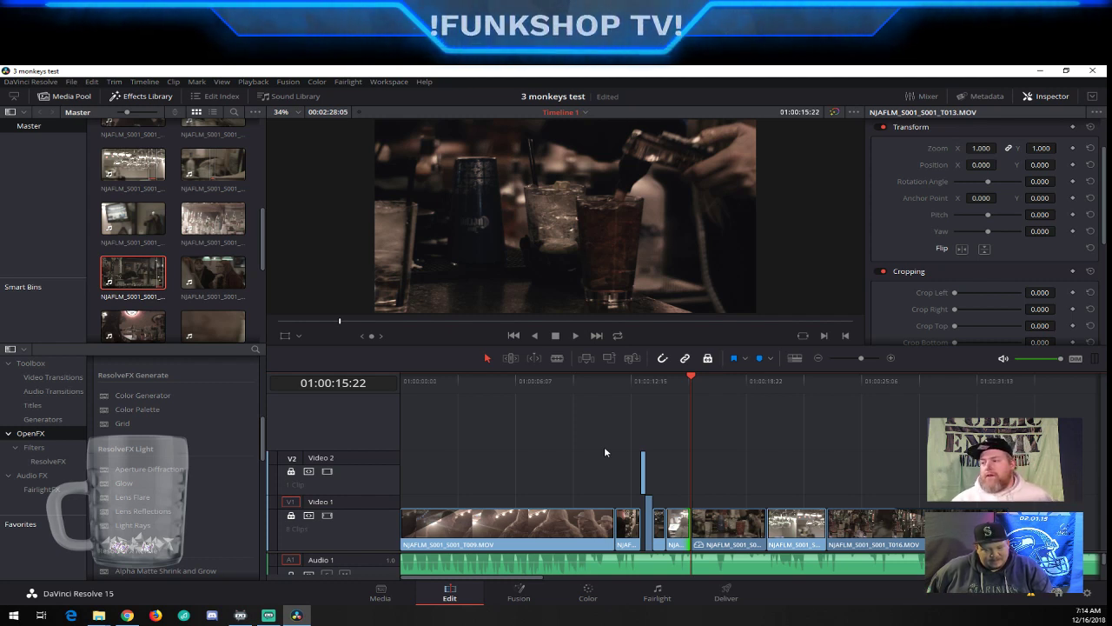
{"action": "left_click_drag", "start_coordinate": [693, 379], "coordinate": [809, 388]}
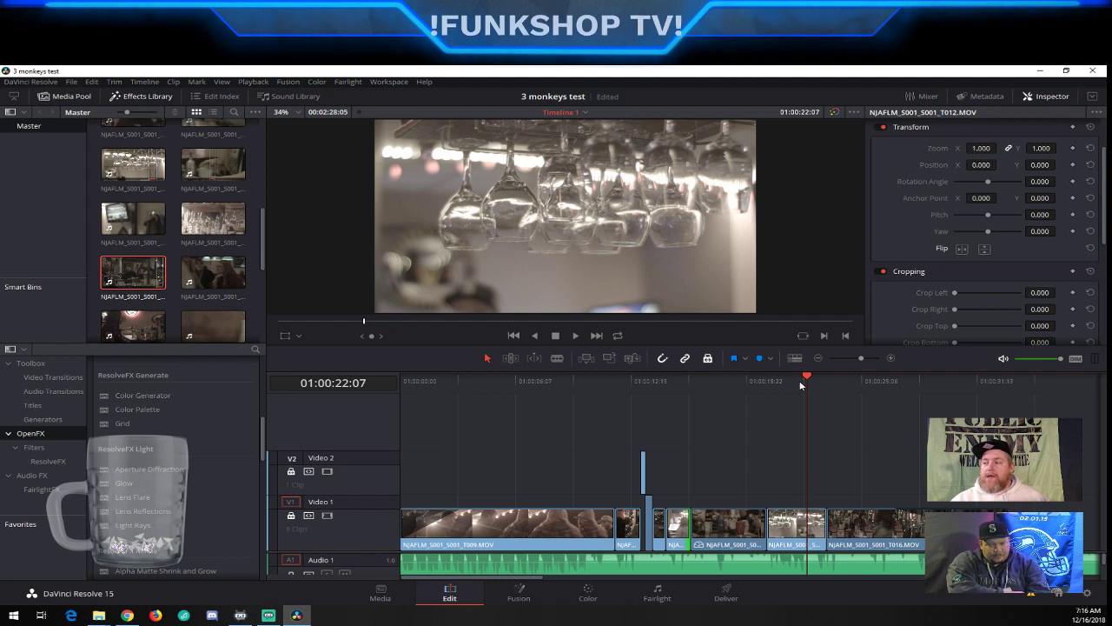
{"action": "left_click_drag", "start_coordinate": [801, 382], "coordinate": [787, 379]}
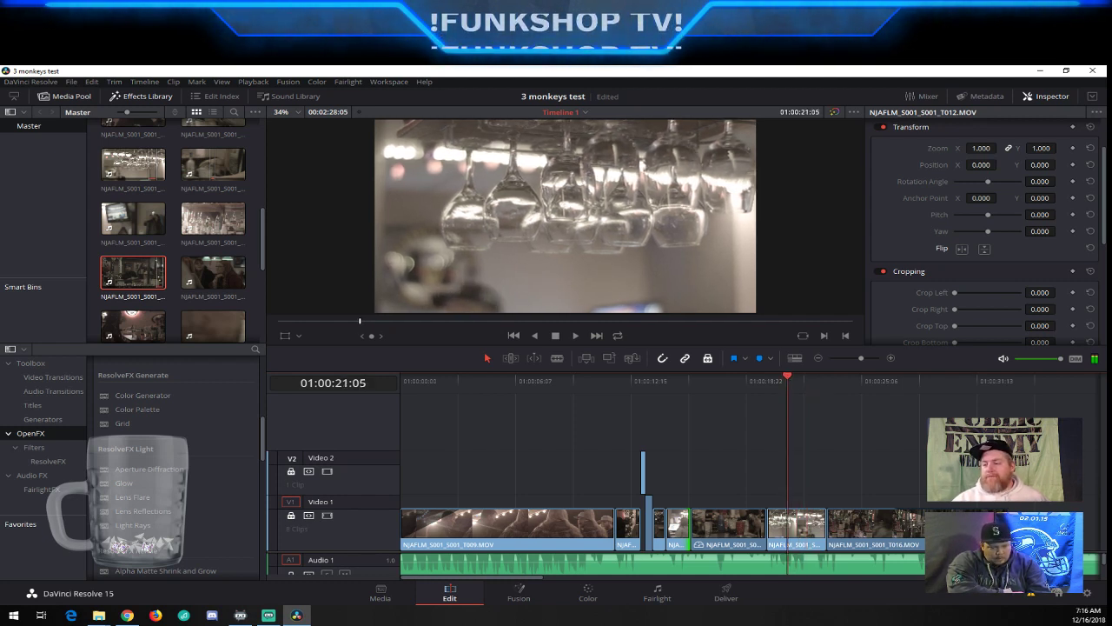
{"action": "left_click", "coordinate": [767, 380]}
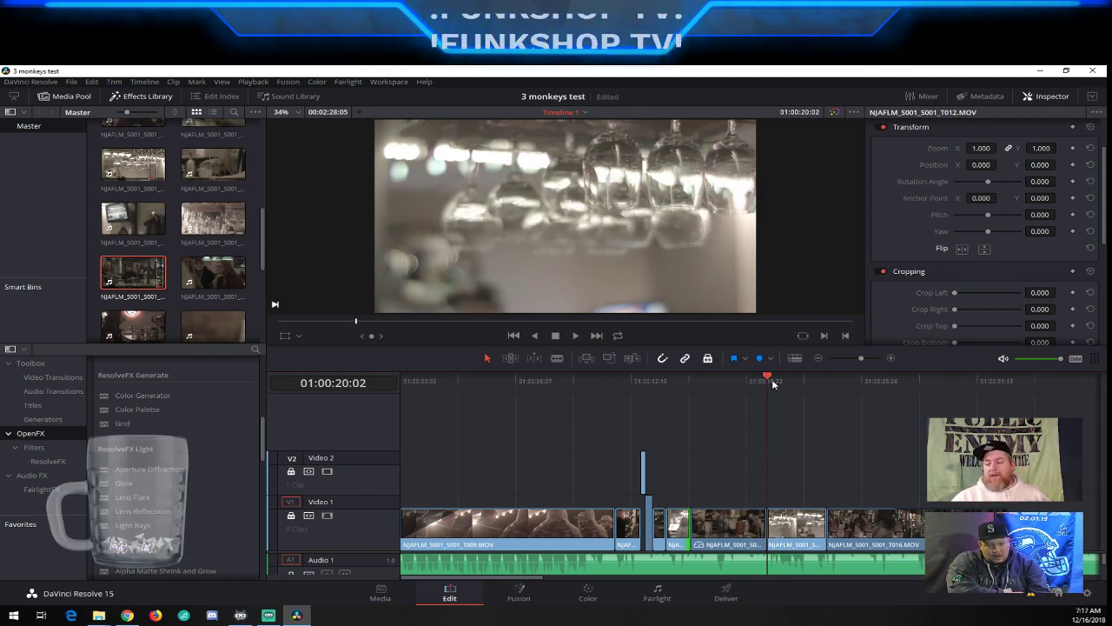
{"action": "left_click", "coordinate": [781, 381]}
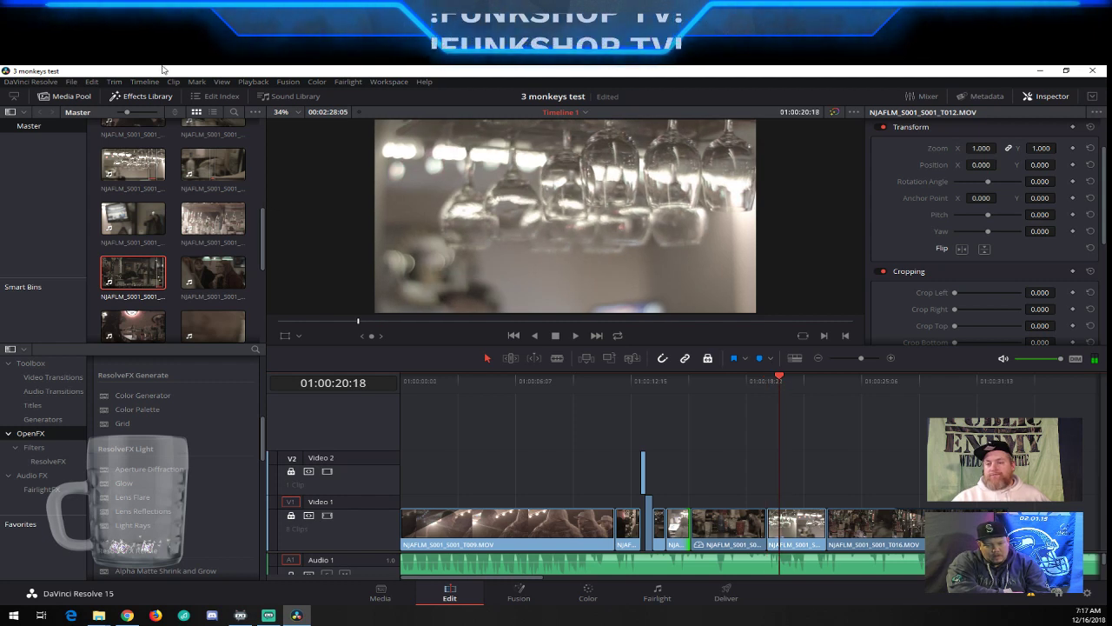
{"action": "left_click", "coordinate": [71, 82]}
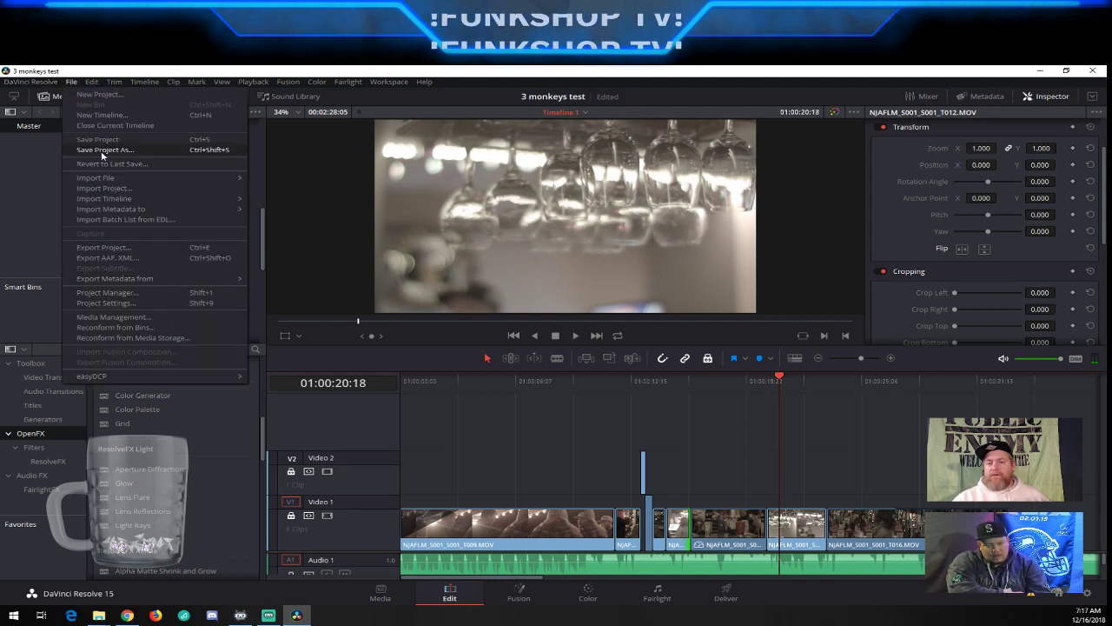
{"action": "left_click", "coordinate": [130, 140]}
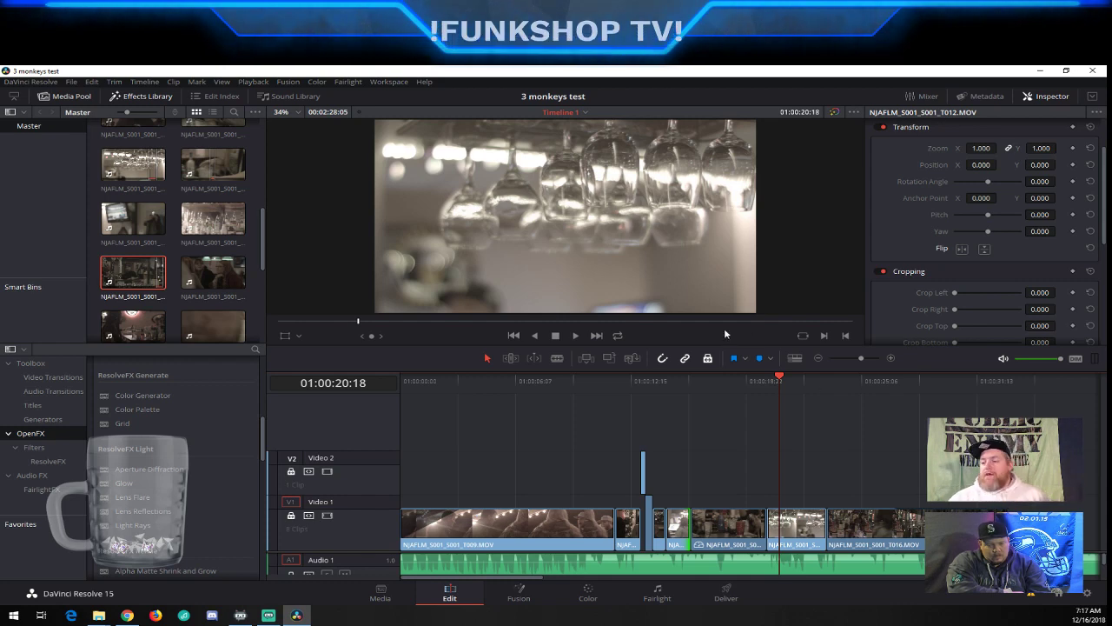
Scrub the timeline back to 01:00:02:23 and play part of the first clip, NJAFLM_S001_S001_T009.MOV
{"action": "left_click_drag", "start_coordinate": [779, 380], "coordinate": [744, 383]}
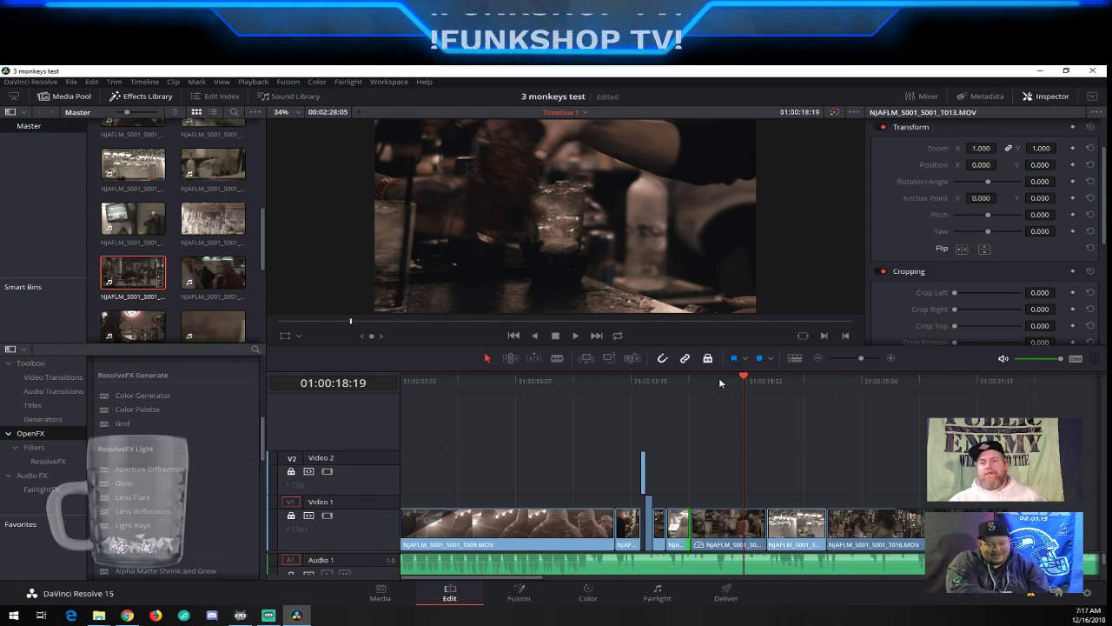
{"action": "left_click_drag", "start_coordinate": [718, 377], "coordinate": [565, 380]}
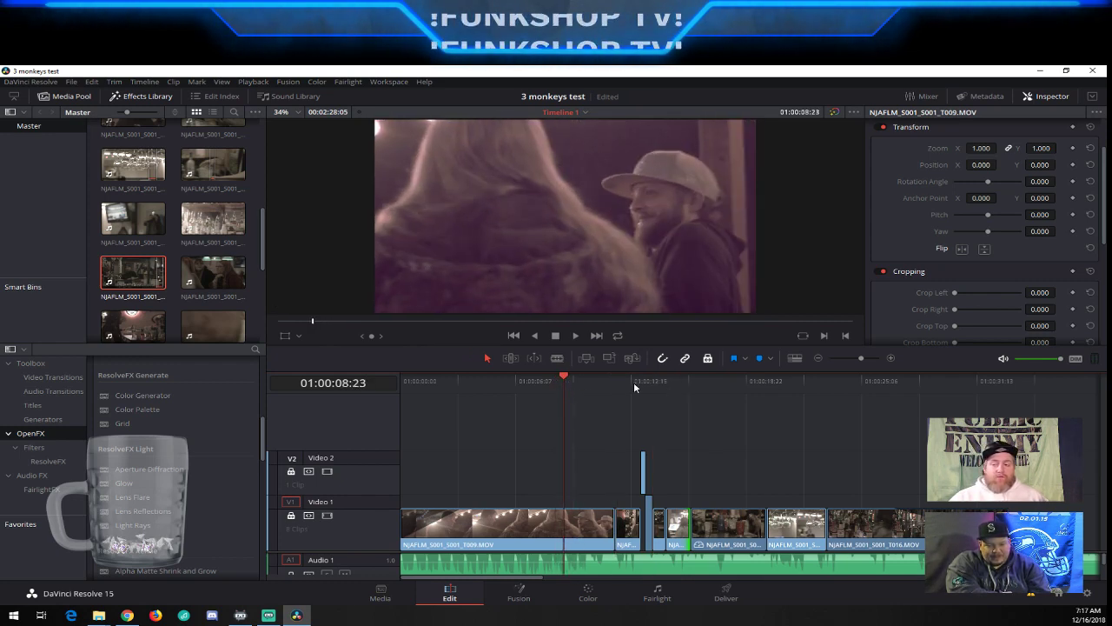
{"action": "left_click_drag", "start_coordinate": [633, 383], "coordinate": [455, 380]}
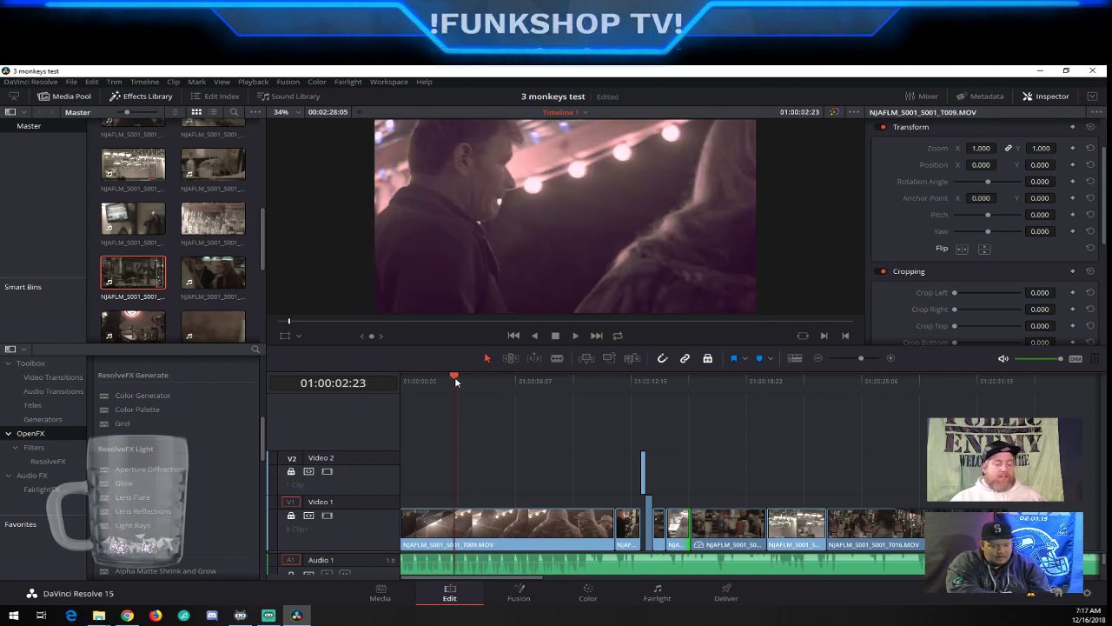
{"action": "key", "text": "space"}
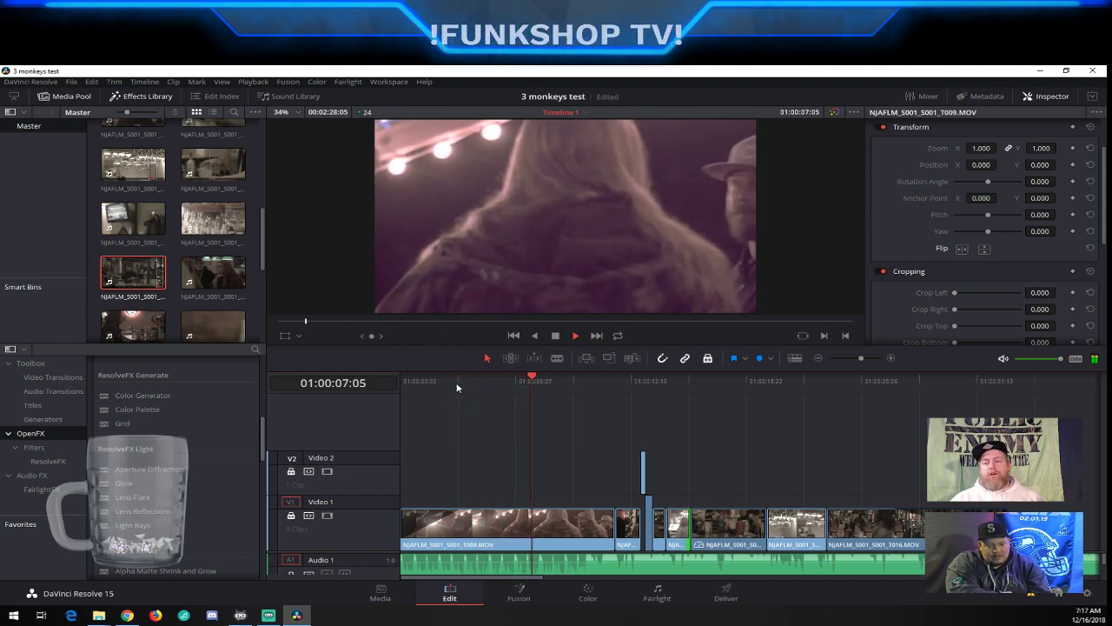
{"action": "key", "text": "space"}
Switch to the File Explorer window showing the ASSETS folder and check the folder's properties
{"action": "left_click", "coordinate": [1040, 75]}
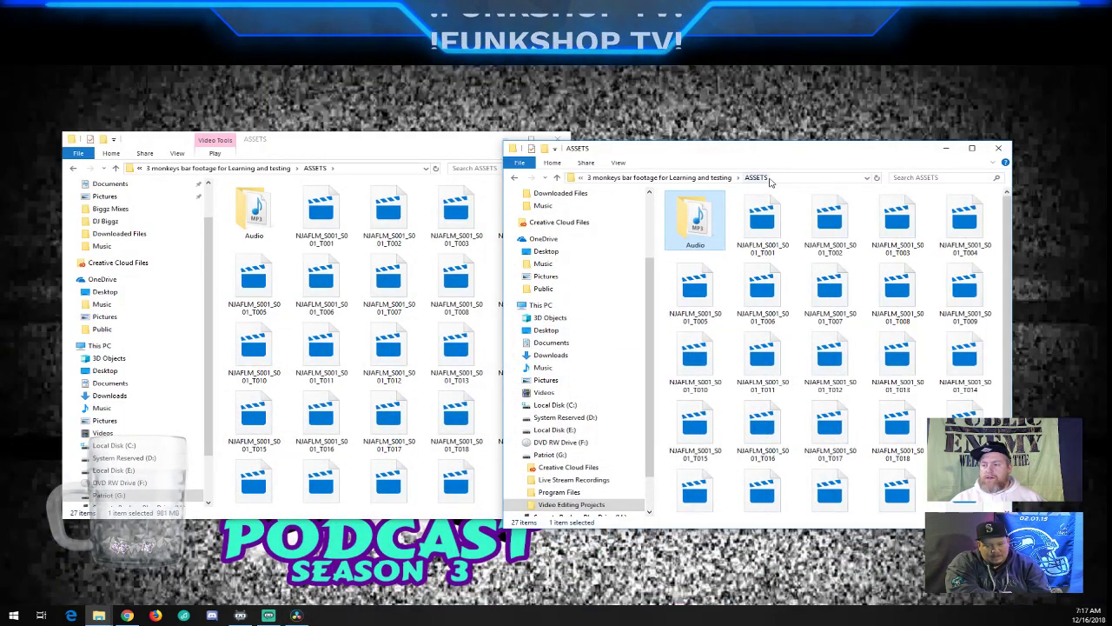
{"action": "right_click", "coordinate": [929, 196]}
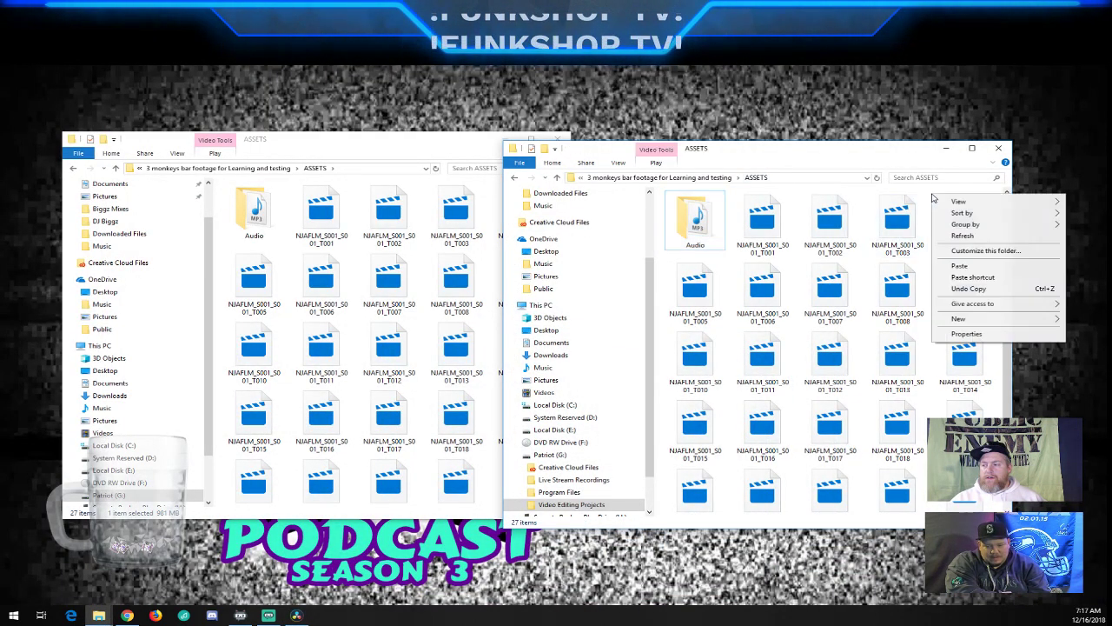
{"action": "left_click", "coordinate": [967, 334]}
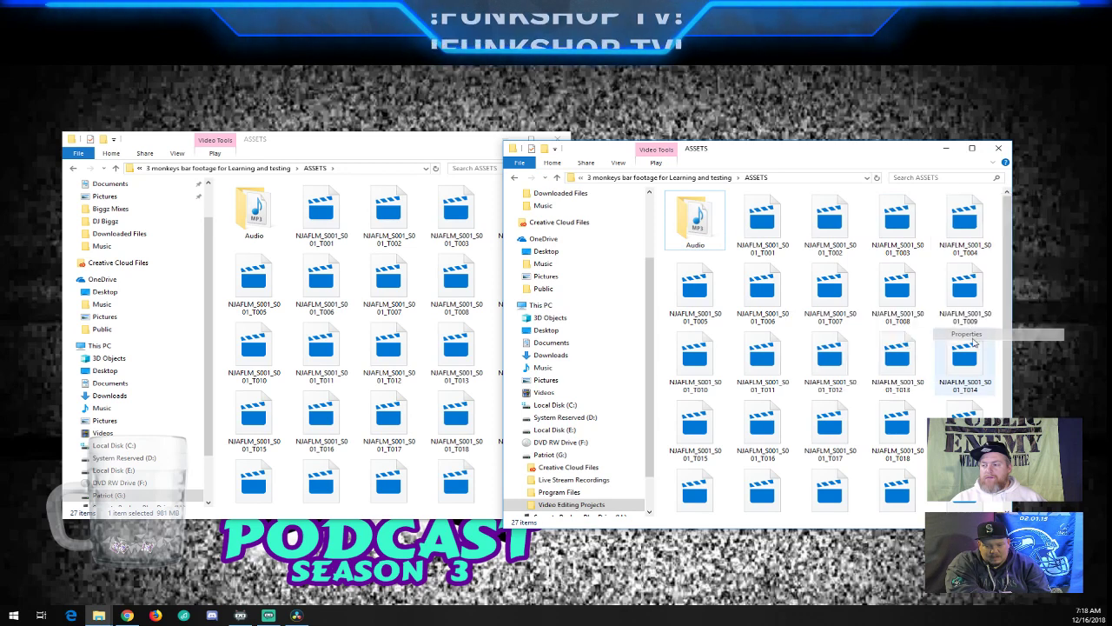
{"action": "left_click", "coordinate": [643, 427]}
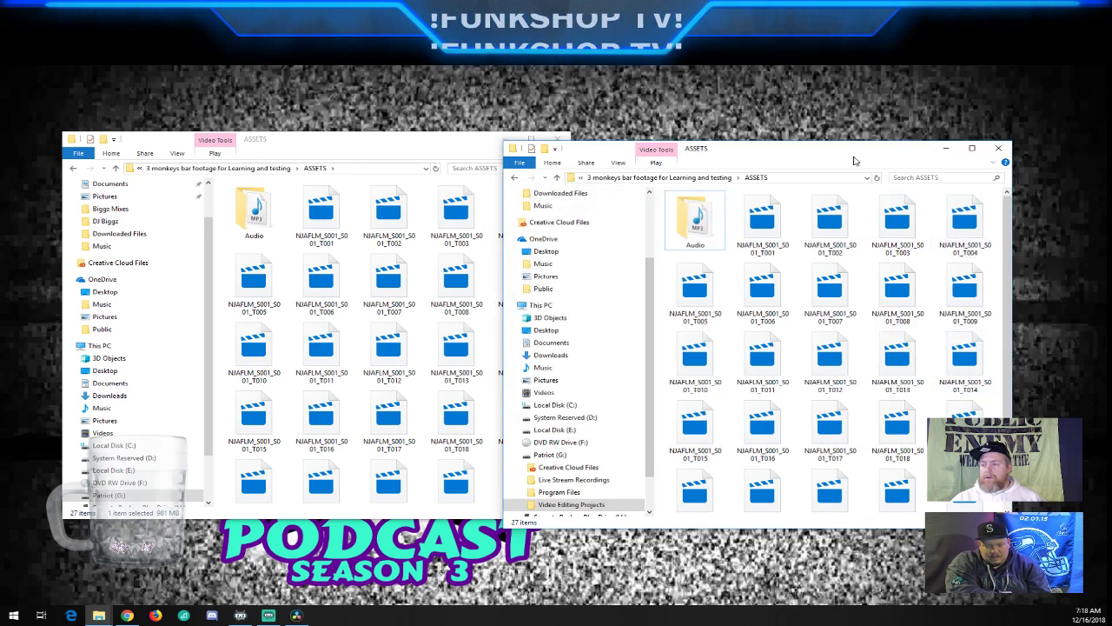
Show the ASSETS files in Details view by descending size, select the largest MOV file, and switch back to DaVinci Resolve
{"action": "left_click", "coordinate": [619, 163]}
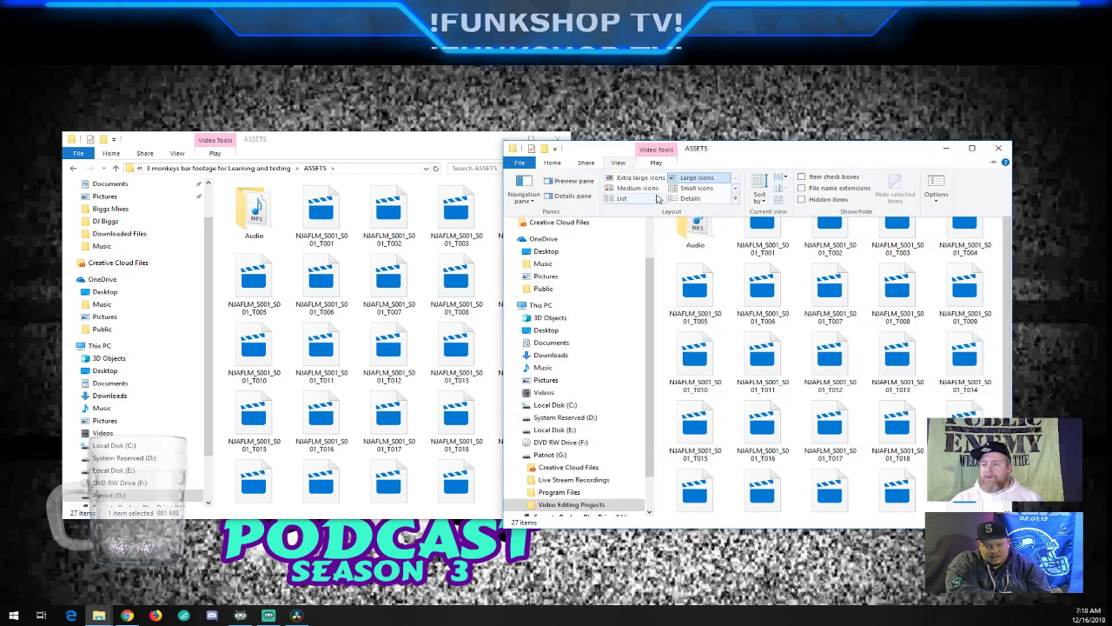
{"action": "left_click", "coordinate": [707, 189]}
{"action": "left_click", "coordinate": [708, 198]}
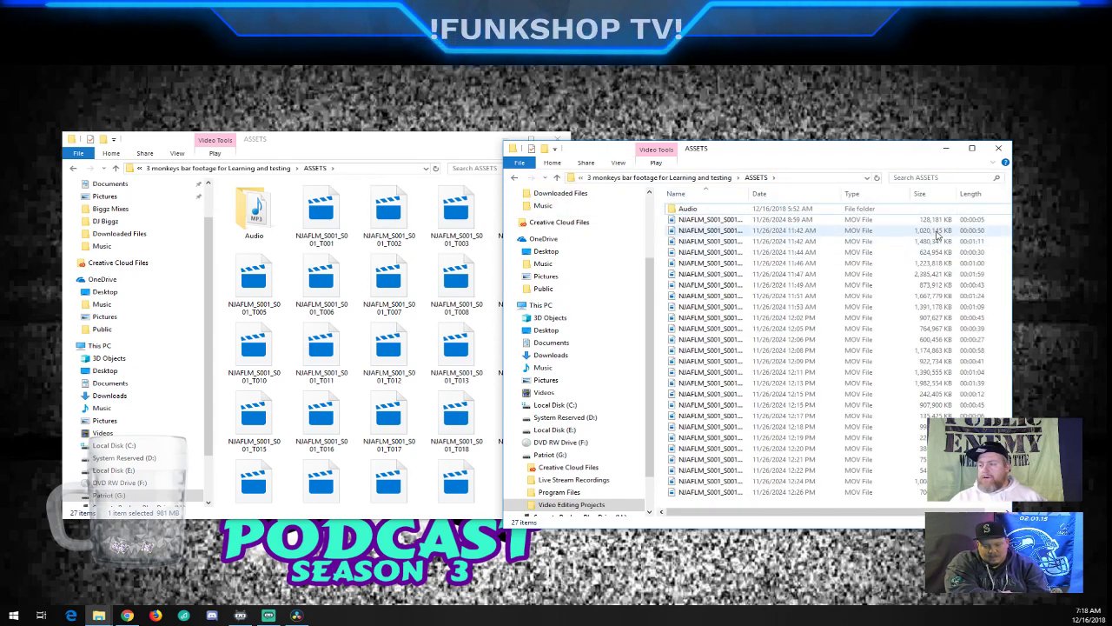
{"action": "left_click", "coordinate": [931, 193]}
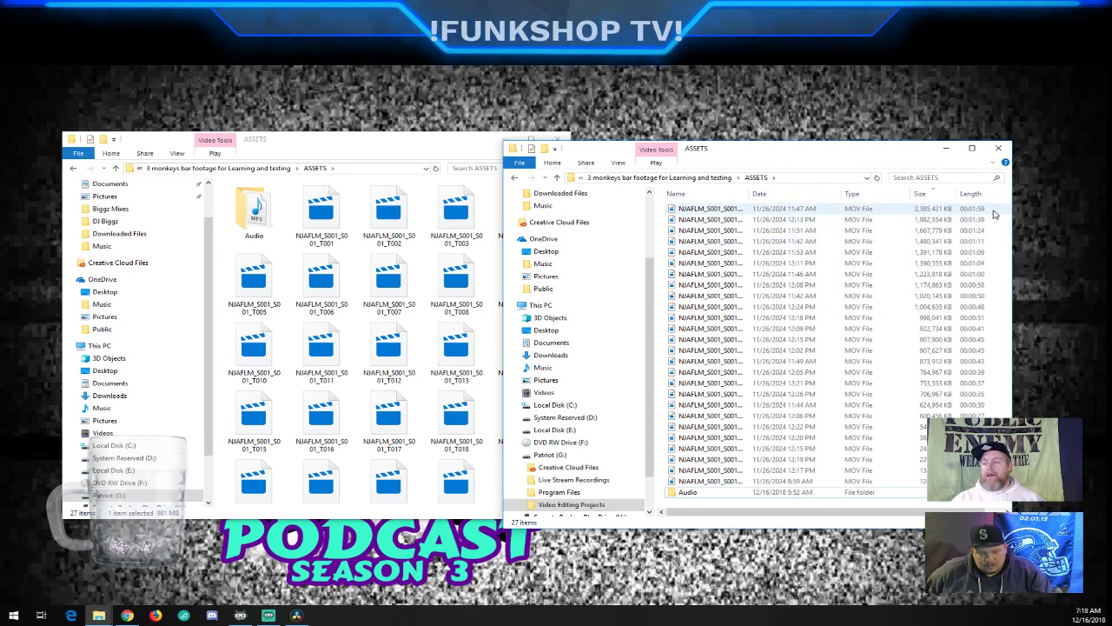
{"action": "left_click", "coordinate": [936, 212]}
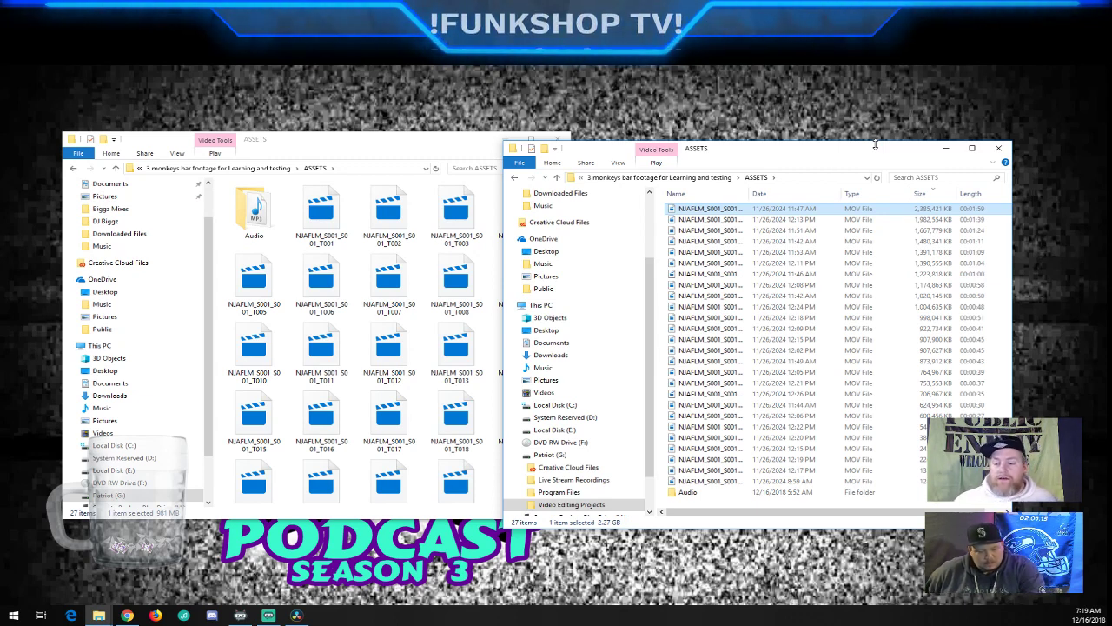
{"action": "left_click", "coordinate": [297, 614]}
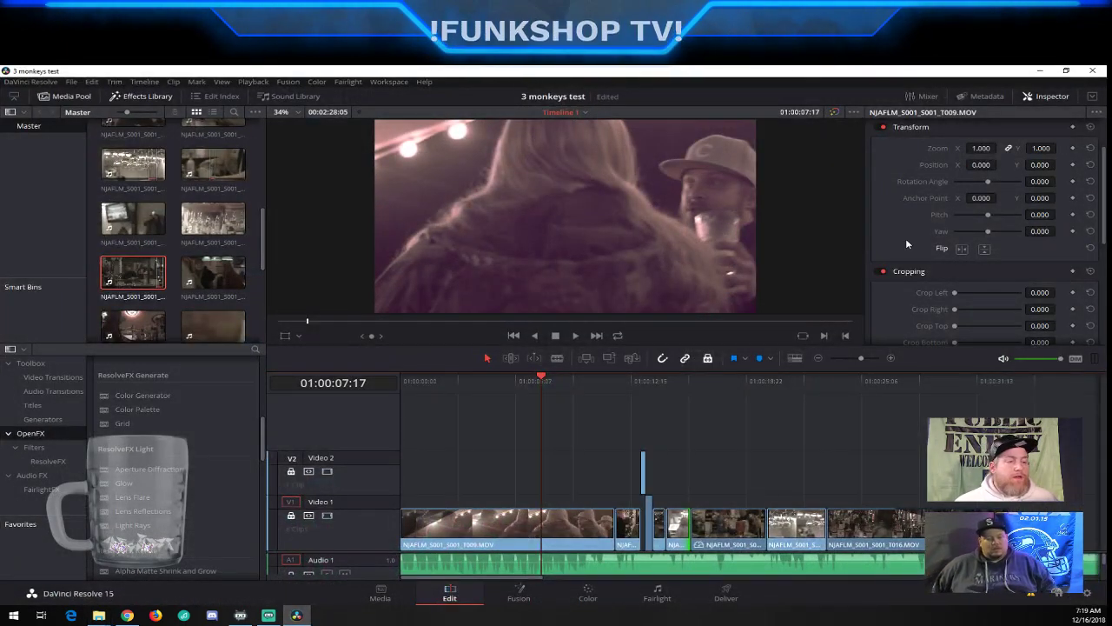